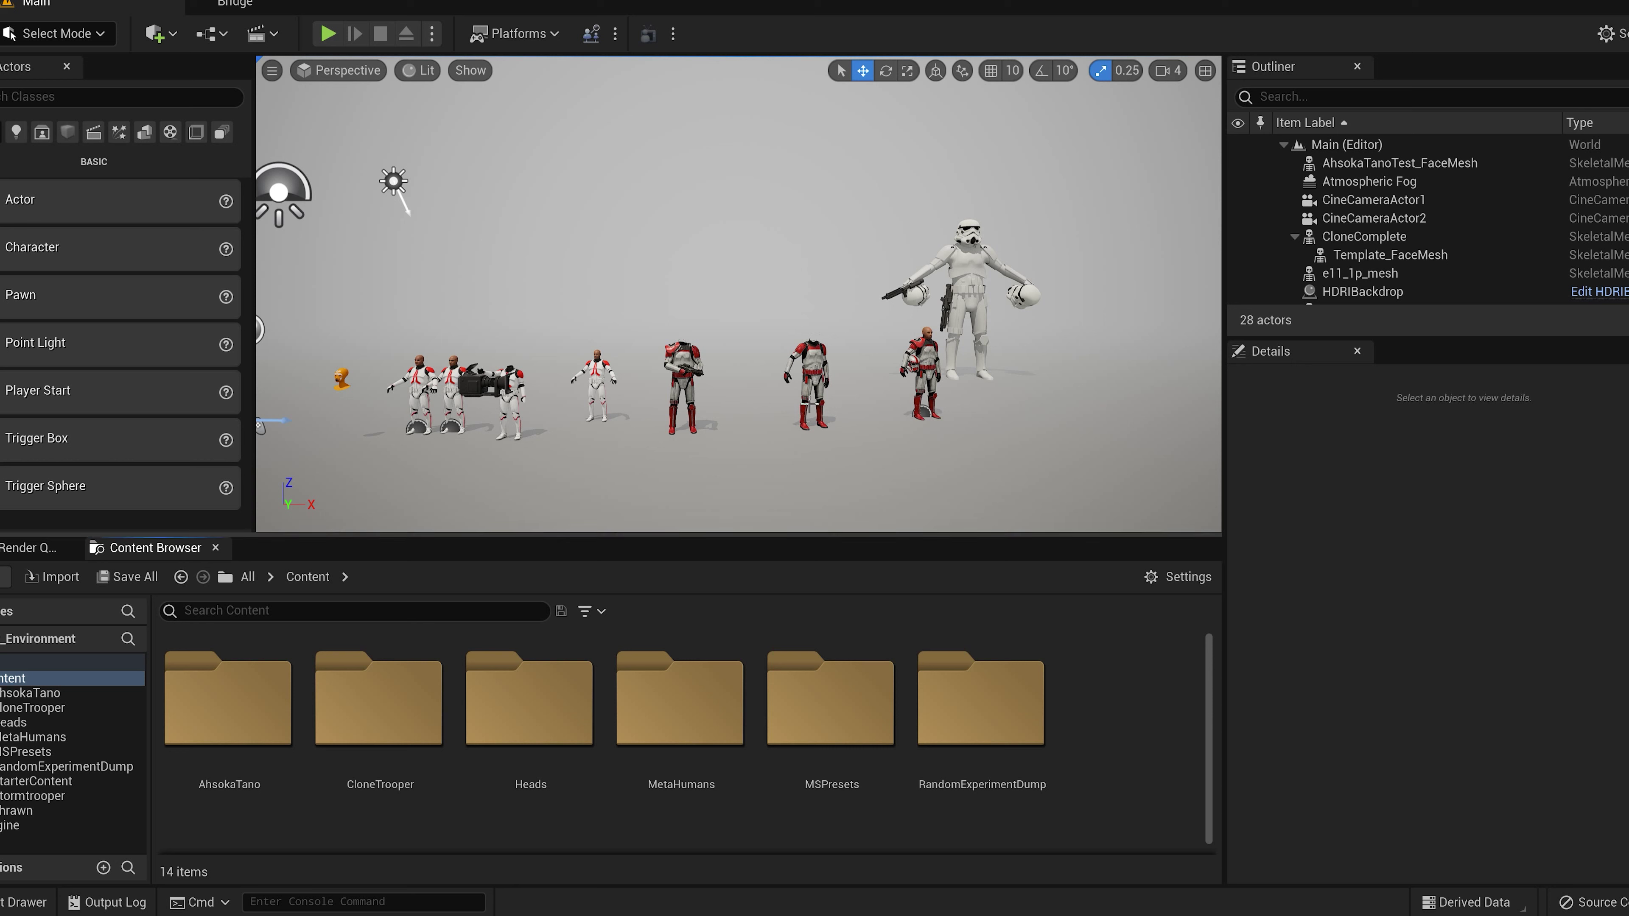
# Step: Examine the heads of the two bald clone troopers in the level up close
pyautogui.moveTo(804, 398); pyautogui.dragTo(932, 264, button='right')
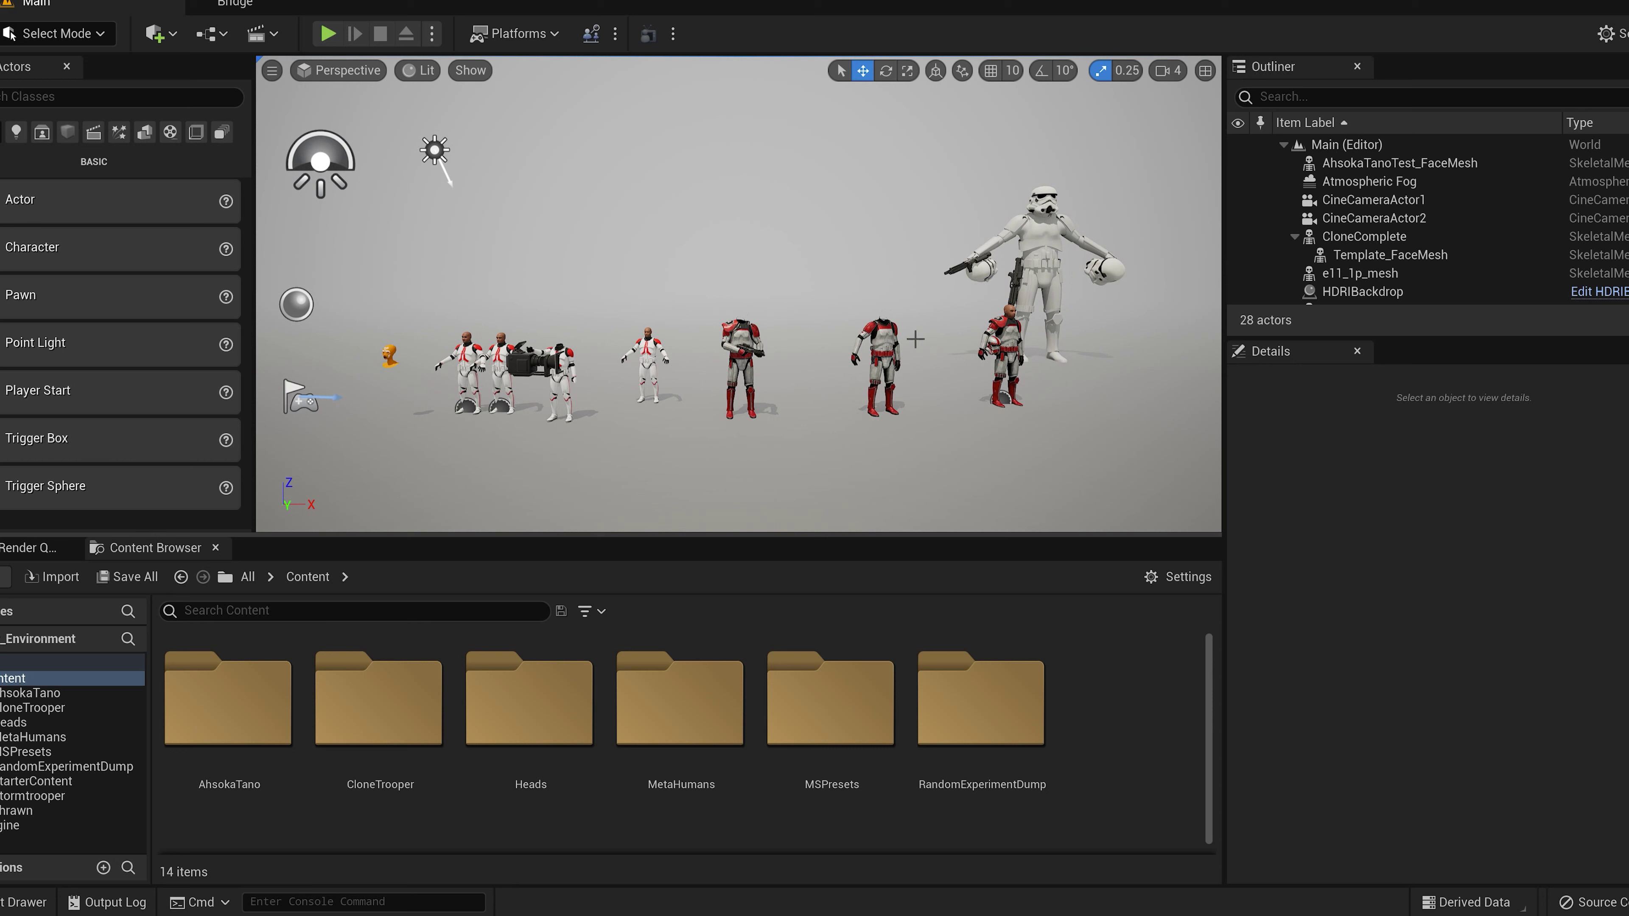
pyautogui.press('w')
pyautogui.moveTo(802, 365)
pyautogui.mouseDown(button='right')
pyautogui.moveTo(670, 391)
pyautogui.moveTo(808, 405)
pyautogui.moveTo(738, 397)
pyautogui.moveTo(821, 348)
pyautogui.mouseUp(button='right')
pyautogui.press('w')
pyautogui.press('a')
pyautogui.press('w')
pyautogui.press('d')
pyautogui.press('w')
pyautogui.press('a')
pyautogui.press('s')
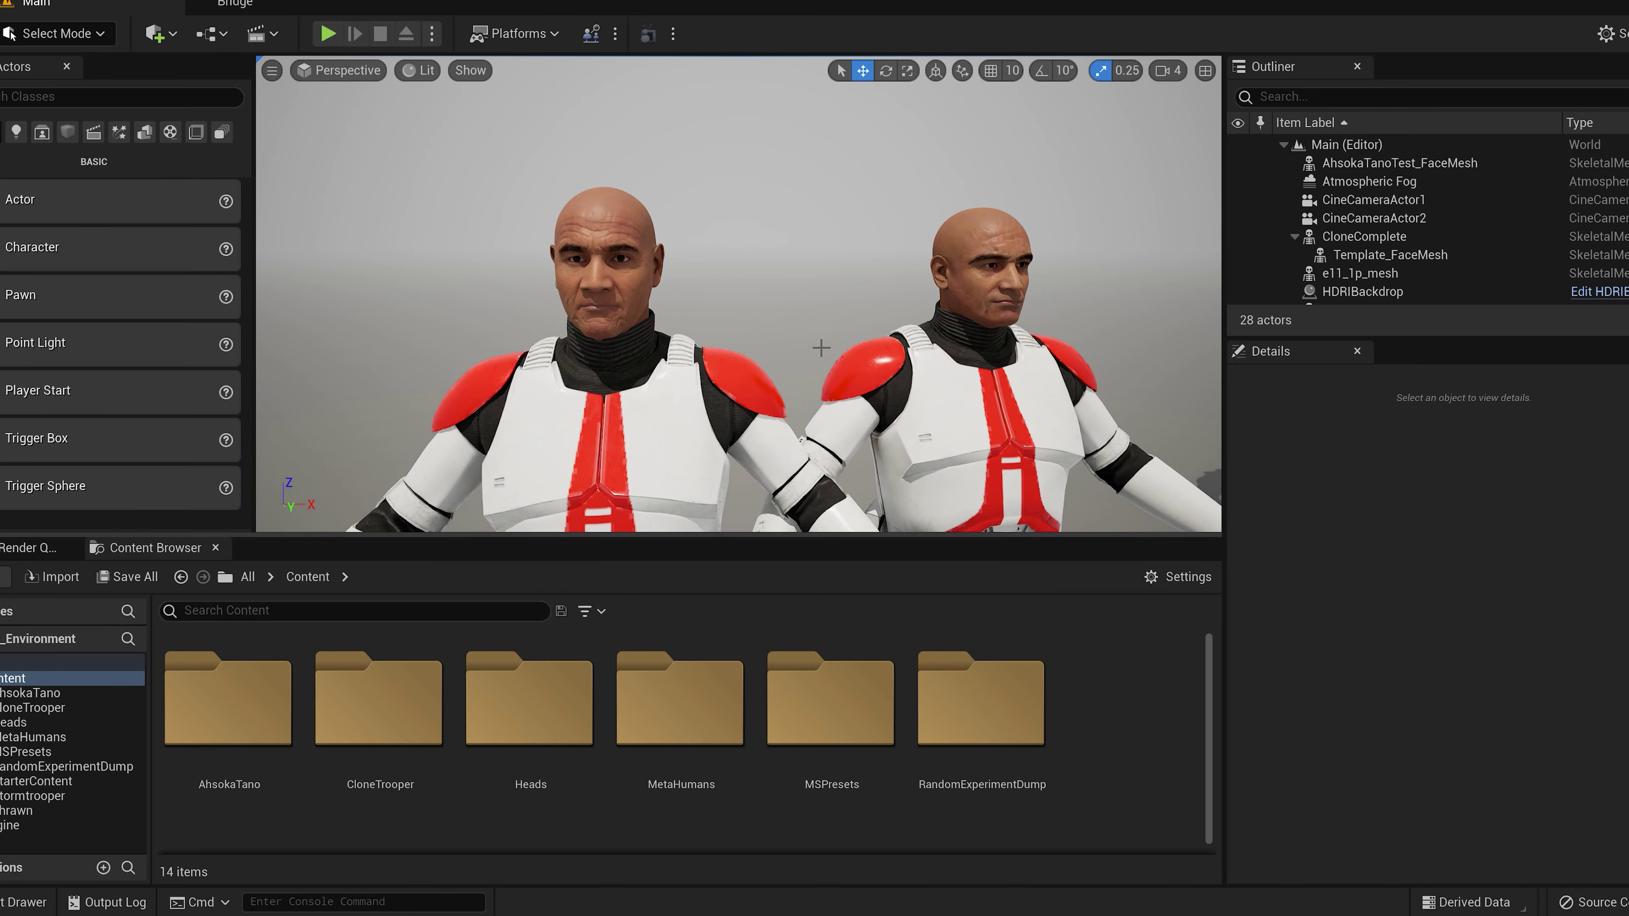
# Step: Open the heads_jangofett_01_mesh skeletal mesh, set bone drawing to Selected Only to inspect the bare head, and close its editor
pyautogui.hotkey('alt', 'Right')
pyautogui.click(399, 699)
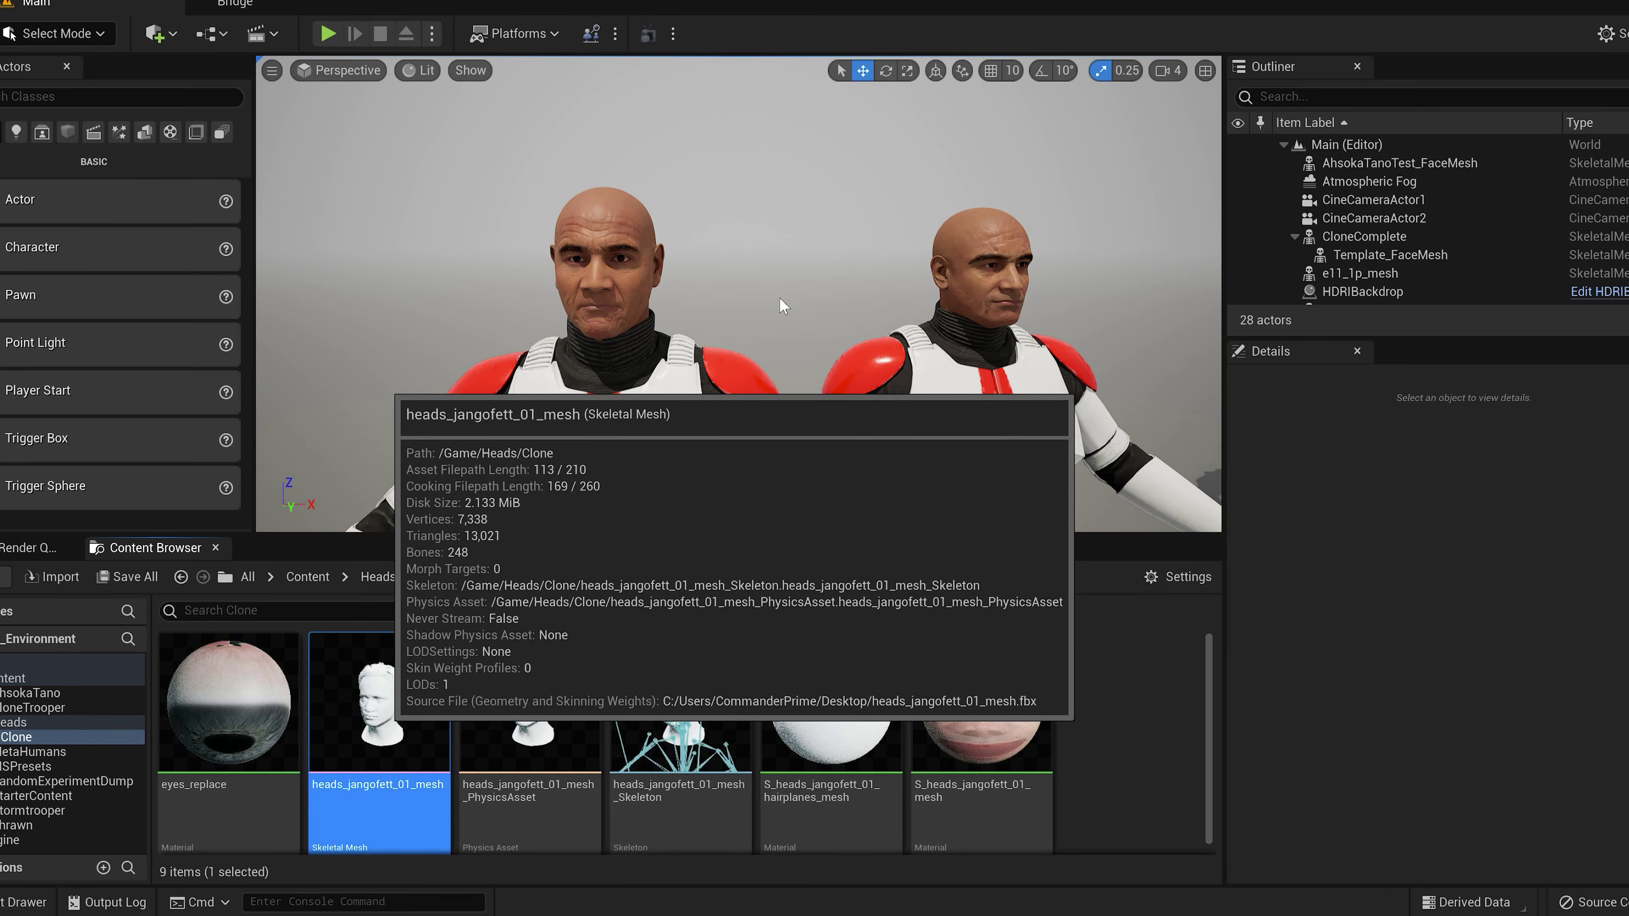
pyautogui.doubleClick(398, 698)
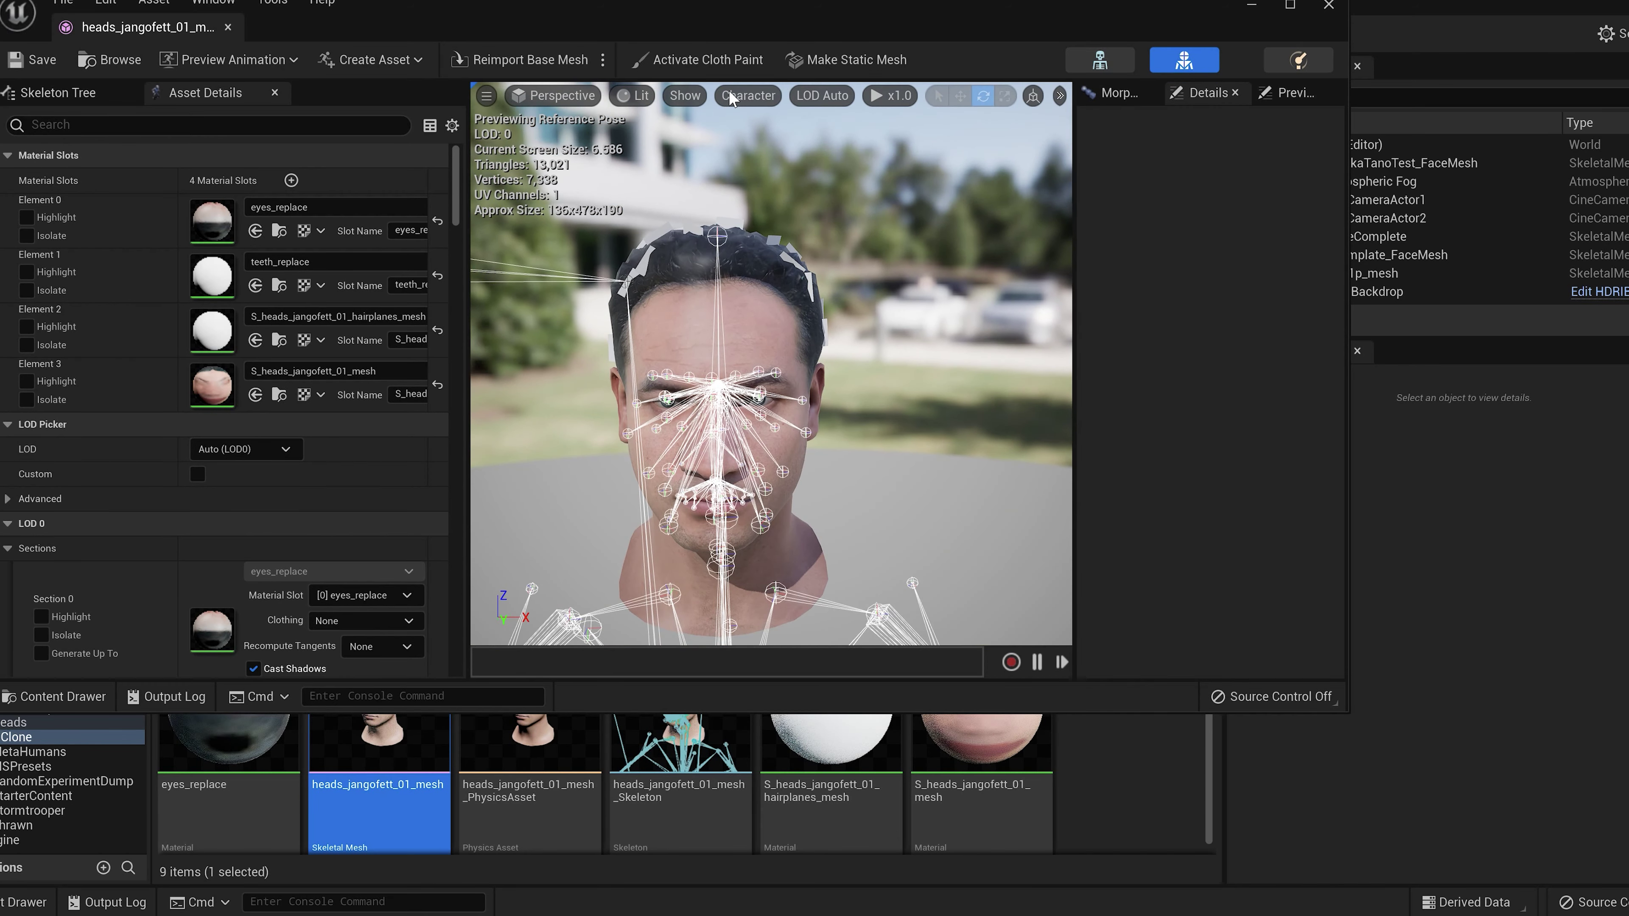
pyautogui.click(745, 95)
pyautogui.moveTo(819, 193)
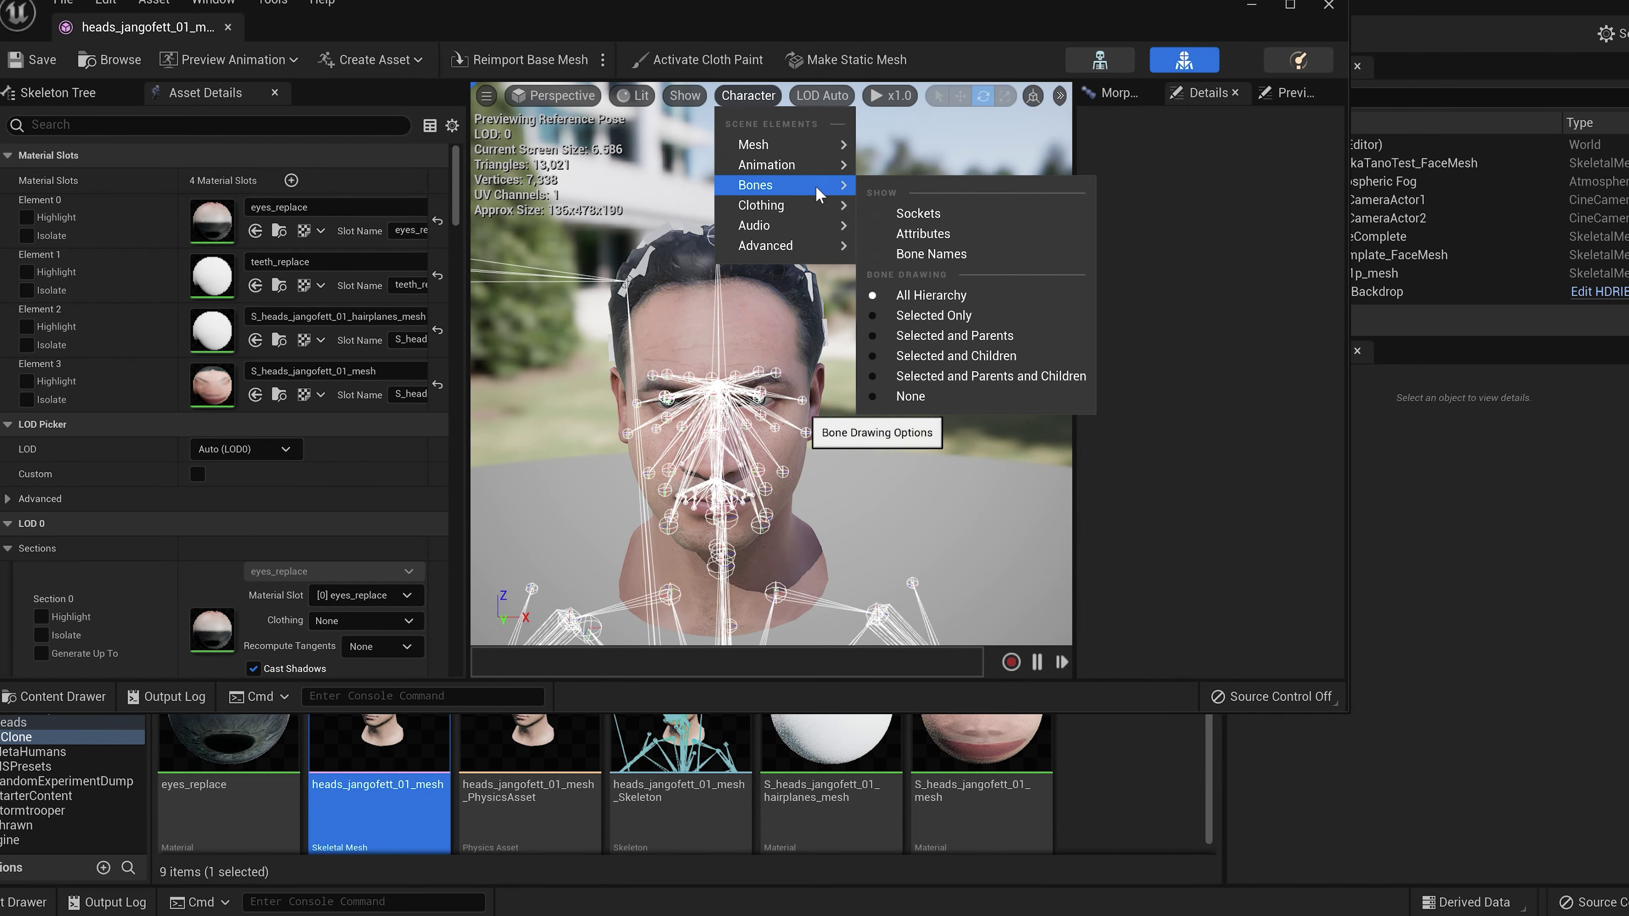
pyautogui.click(911, 315)
pyautogui.moveTo(826, 219); pyautogui.dragTo(816, 408, button='right')
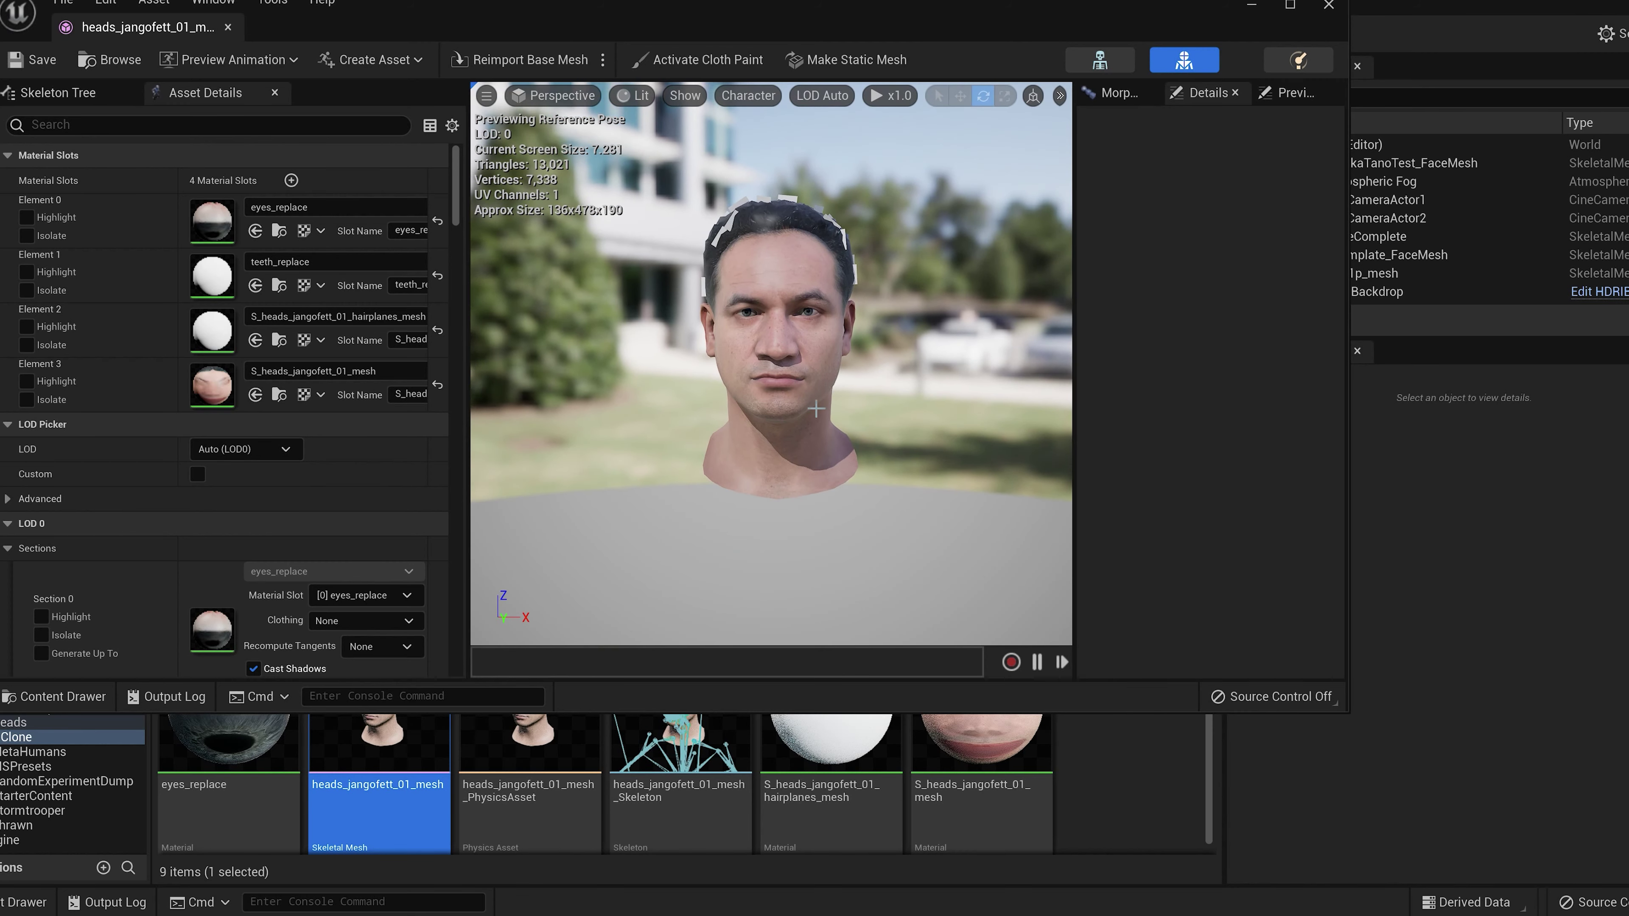
pyautogui.click(1327, 6)
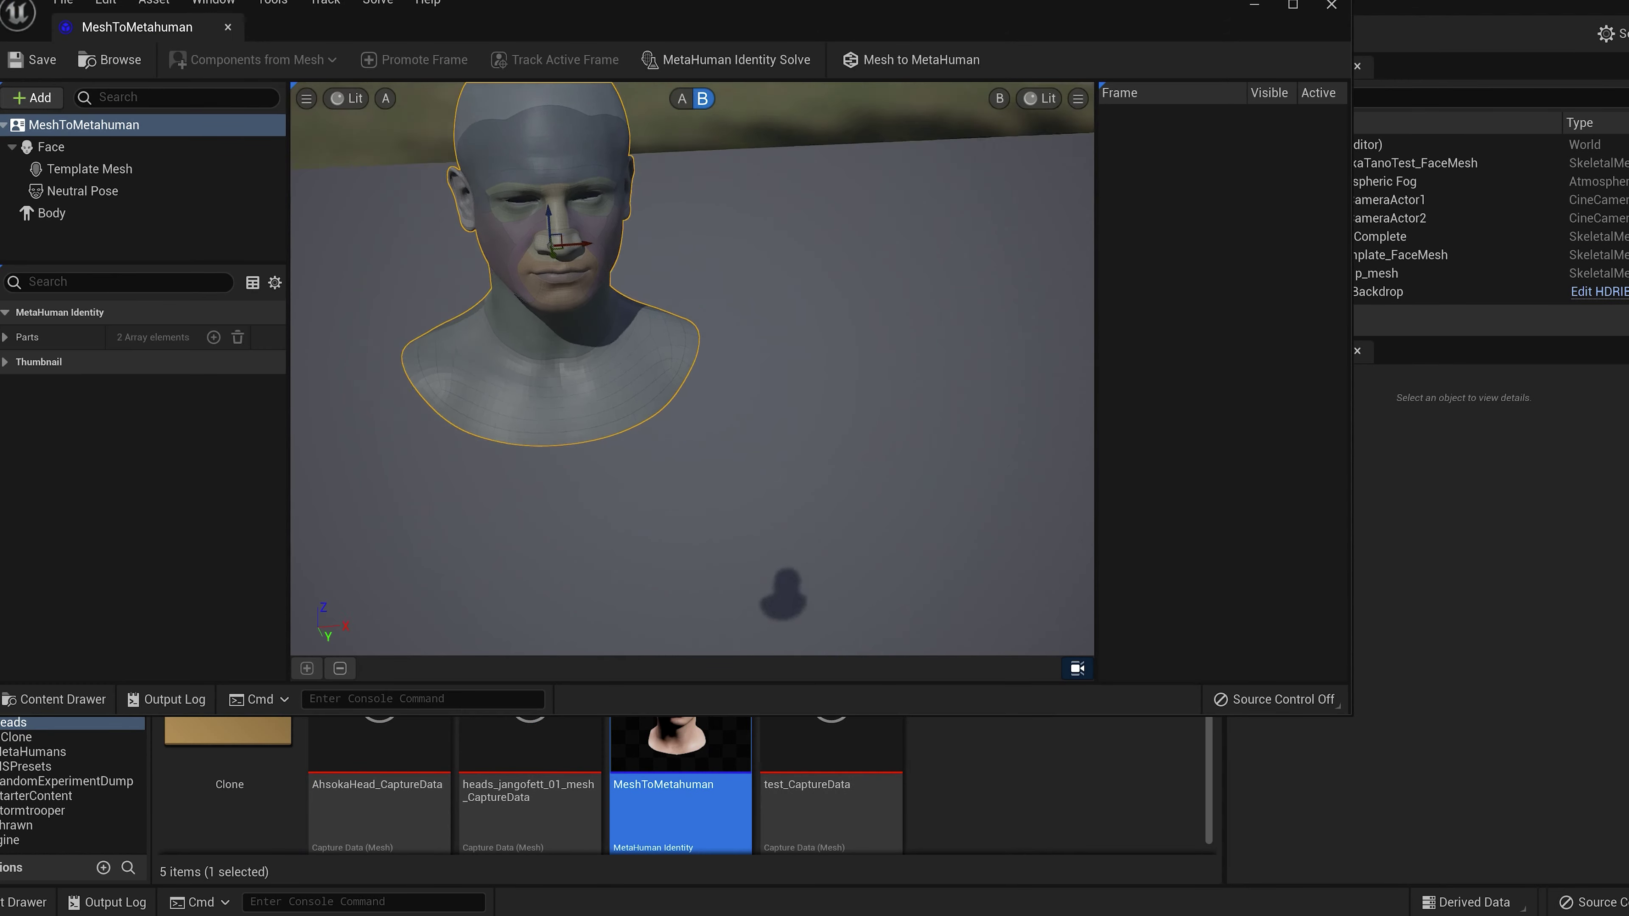
# Step: Inspect the MetaHuman template head in the MeshToMetahuman identity and close its editor
pyautogui.moveTo(692, 372); pyautogui.dragTo(758, 324, button='right')
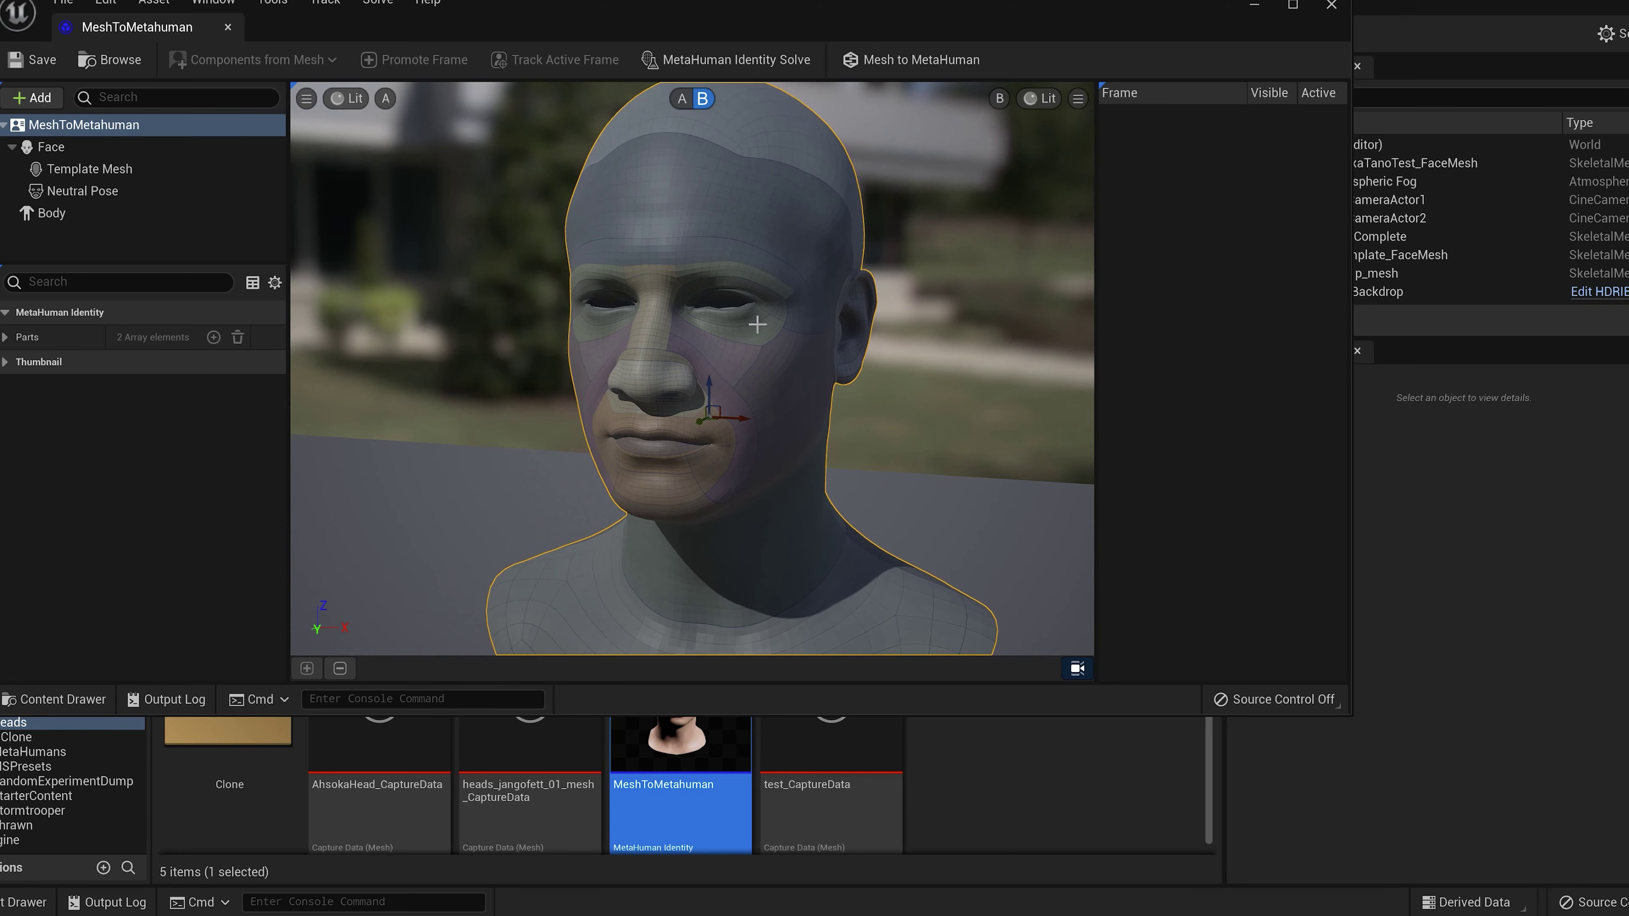
pyautogui.click(1331, 7)
pyautogui.moveTo(954, 270); pyautogui.dragTo(953, 270, button='right')
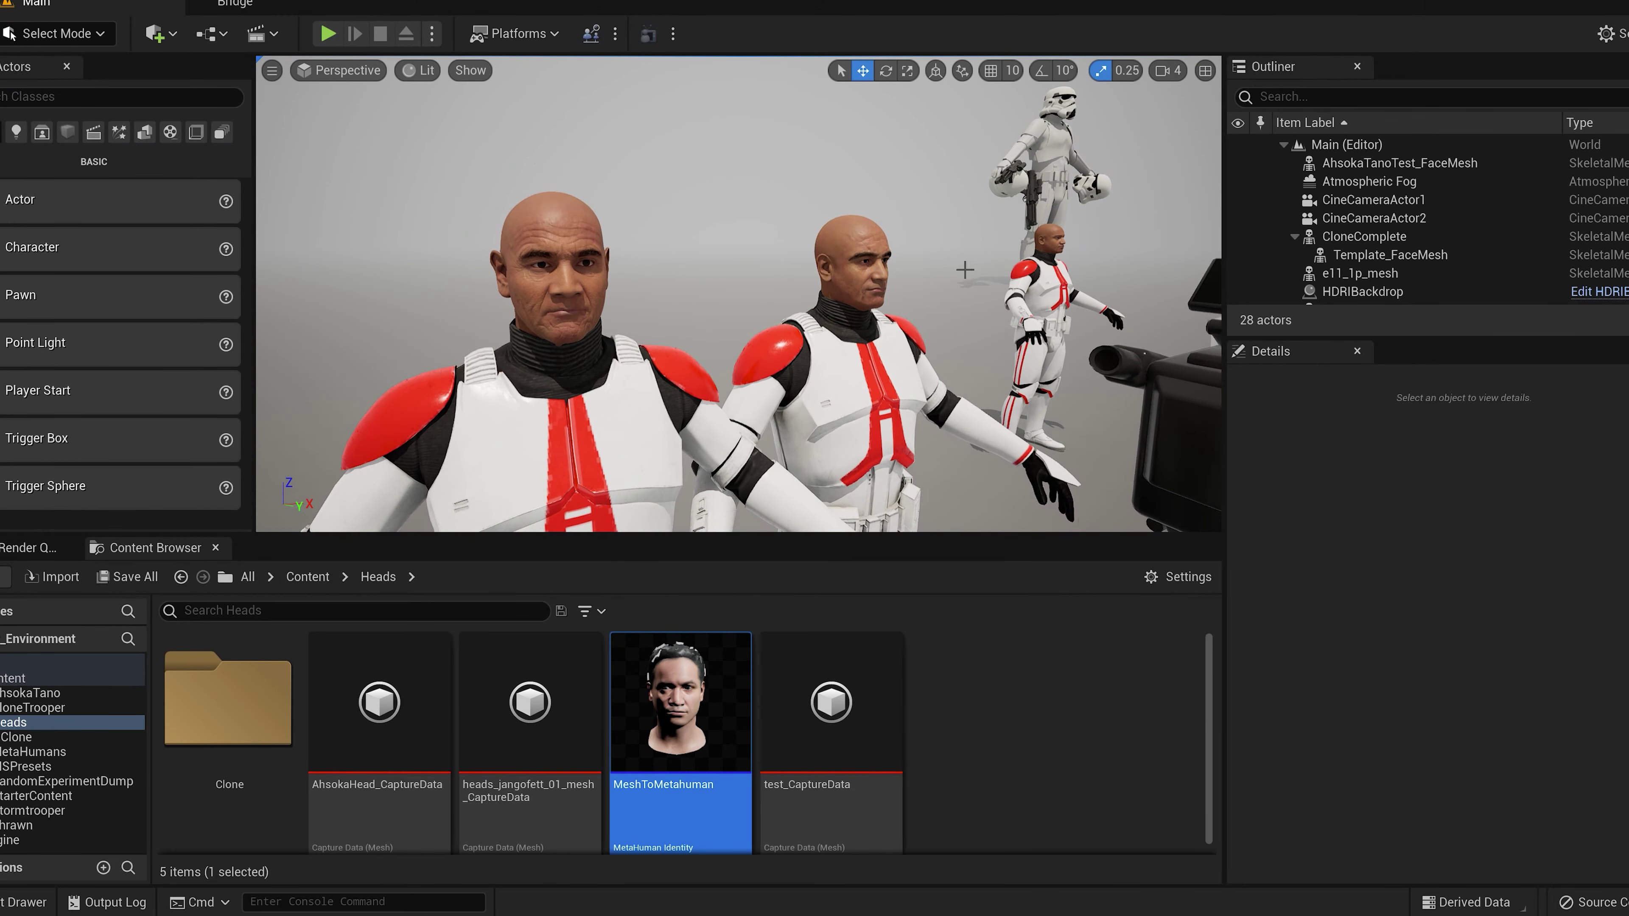
# Step: Examine the finished red-armoured trooper's head and body, and compare him with the whole character line-up
pyautogui.moveTo(553, 341)
pyautogui.mouseDown(button='right')
pyautogui.moveTo(449, 351)
pyautogui.moveTo(789, 325)
pyautogui.mouseUp(button='right')
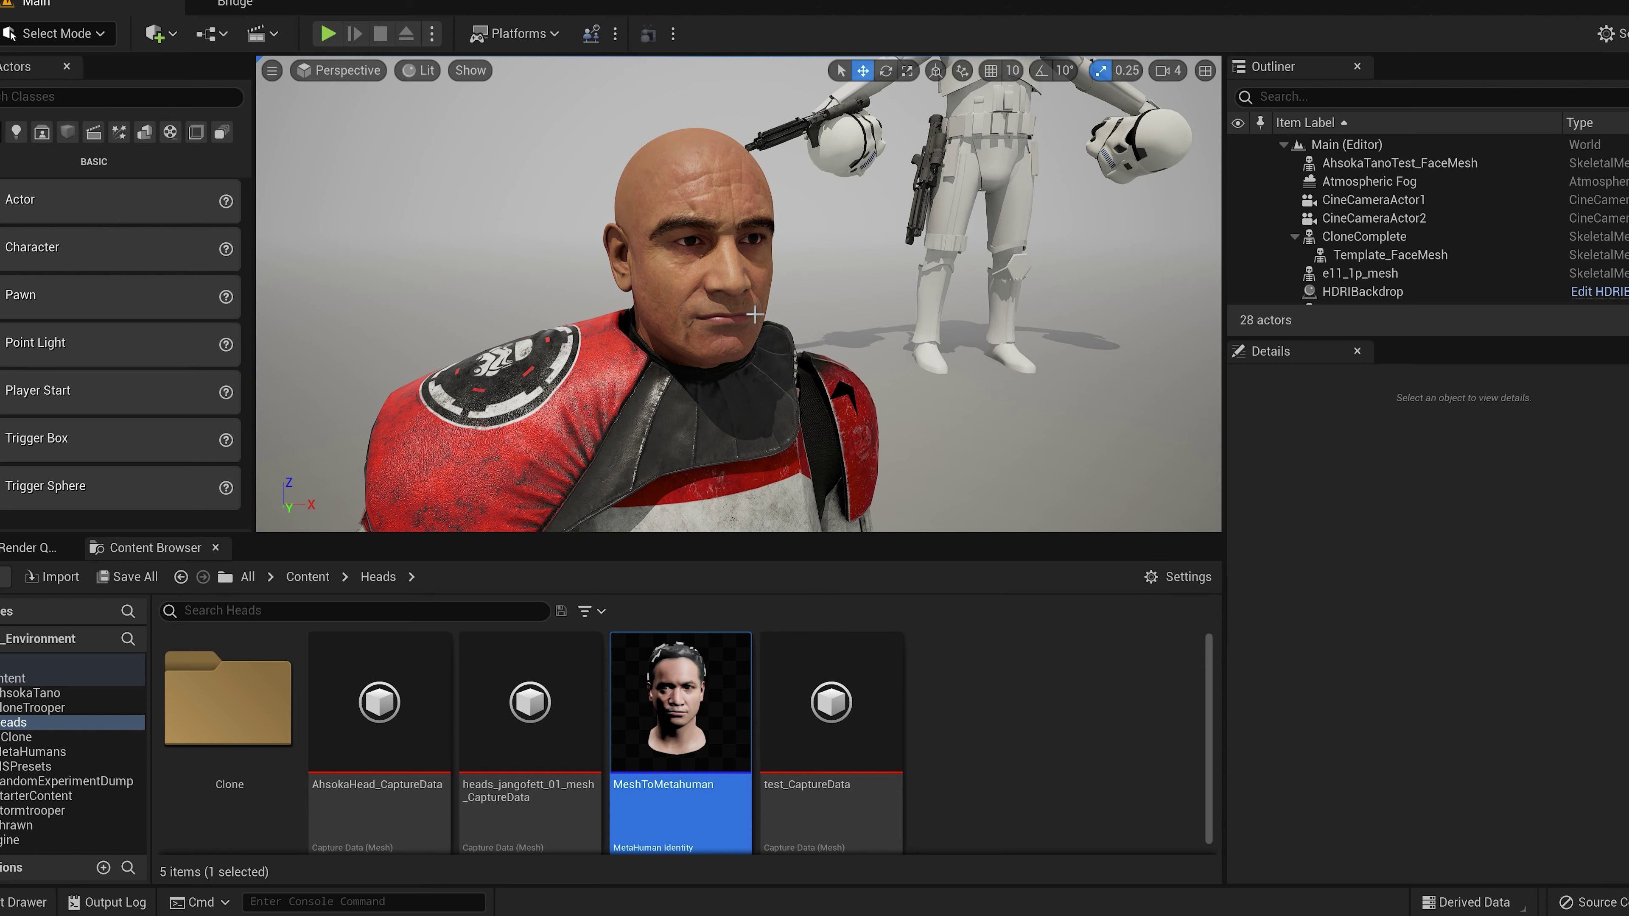
pyautogui.moveTo(755, 314)
pyautogui.mouseDown(button='right')
pyautogui.moveTo(670, 300)
pyautogui.moveTo(718, 304)
pyautogui.mouseUp(button='right')
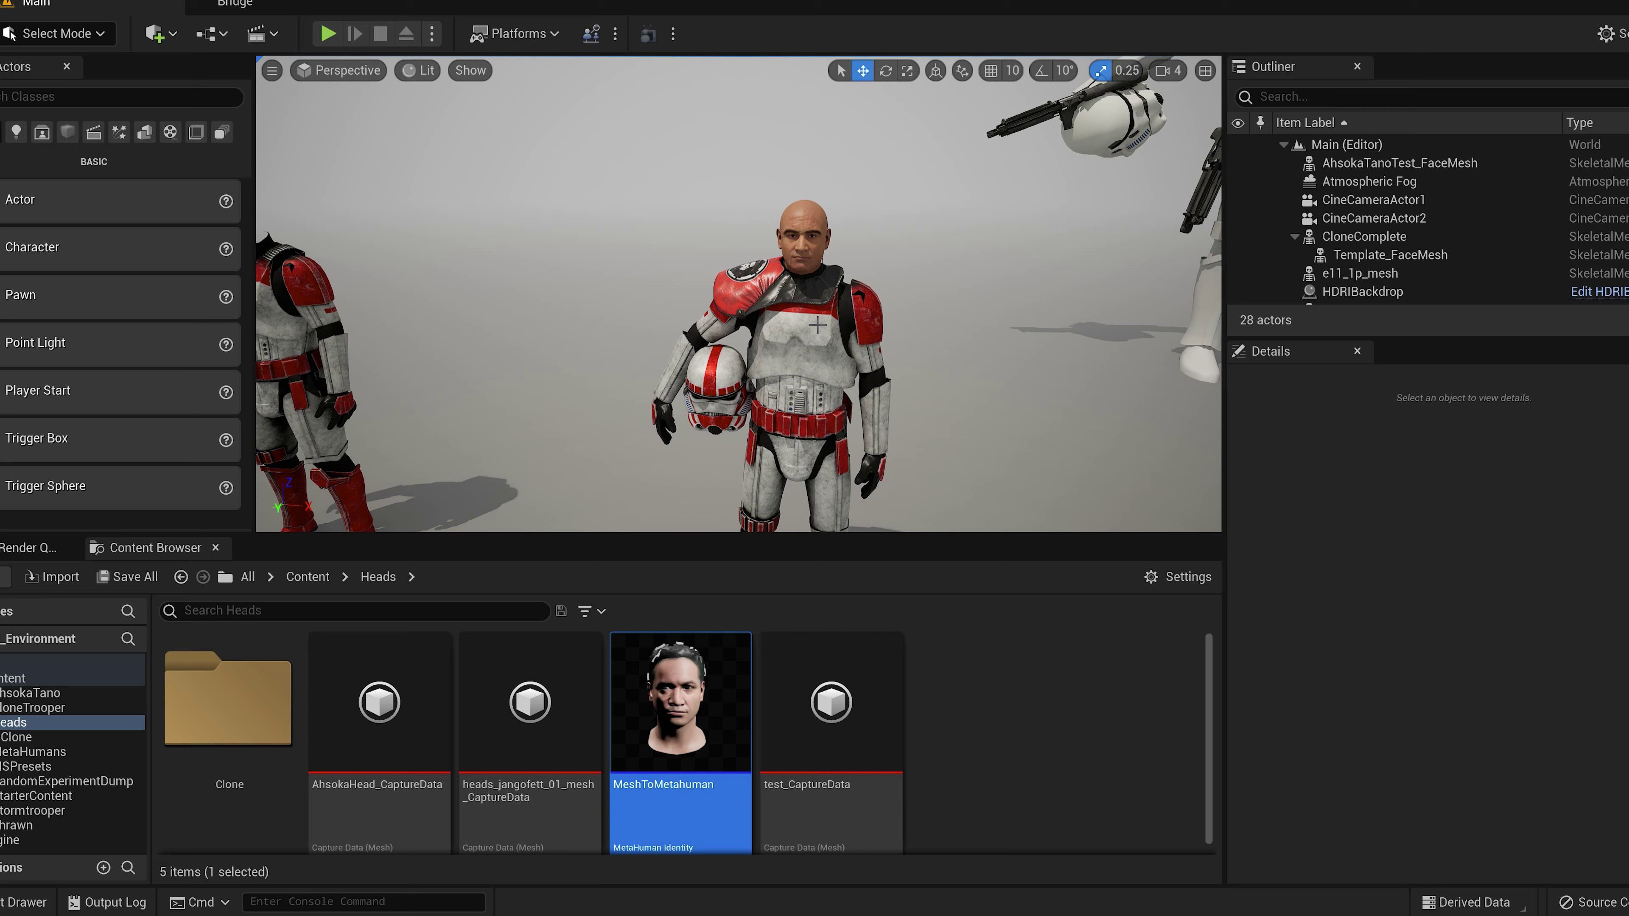
pyautogui.scroll(-5, 809, 318)
pyautogui.scroll(-8, 738, 294)
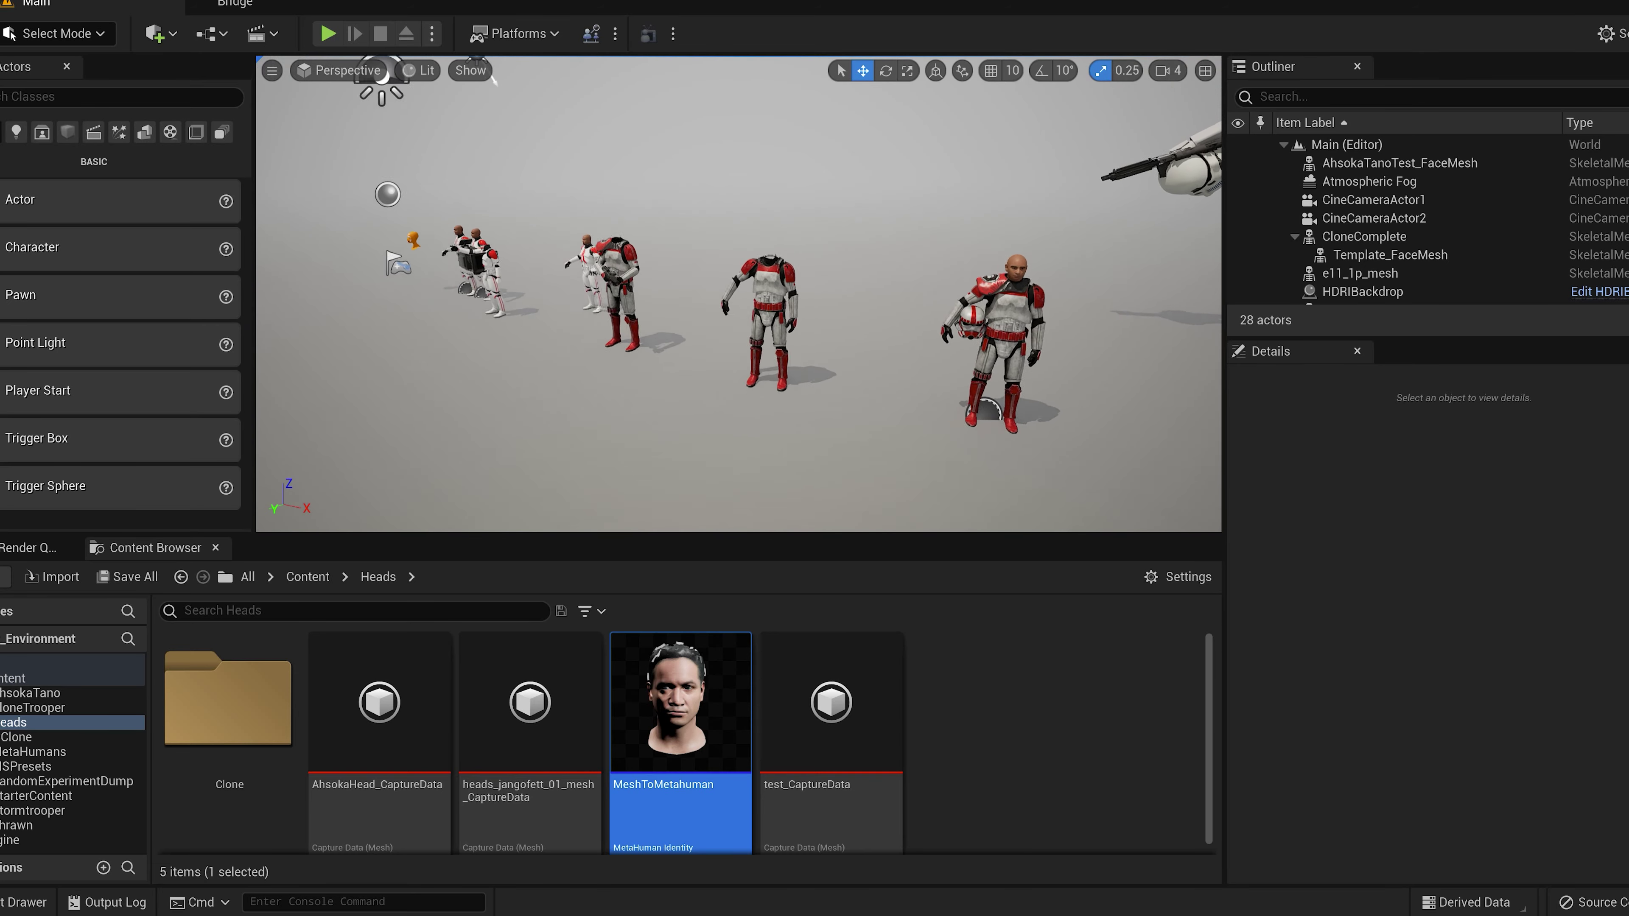
pyautogui.moveTo(810, 320); pyautogui.dragTo(859, 313, button='right')
pyautogui.press('a')
pyautogui.moveTo(754, 353); pyautogui.dragTo(751, 353, button='right')
pyautogui.press('a')
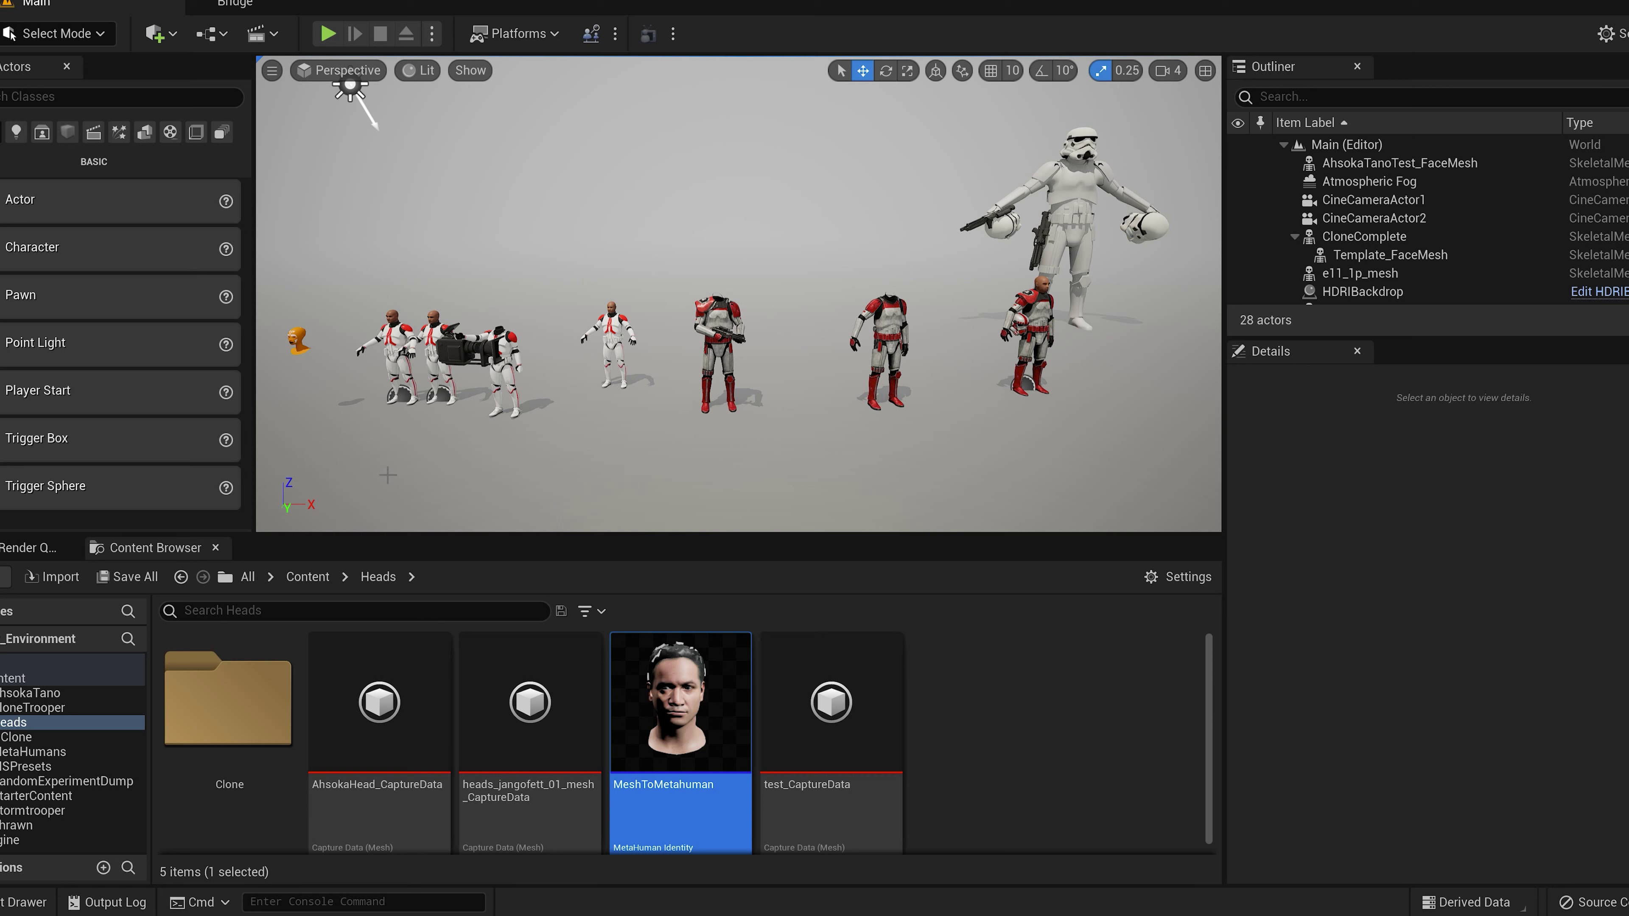
# Step: Examine the orange Ahsoka head in the level and check the AhsokaTano content folder
pyautogui.click(307, 576)
pyautogui.moveTo(751, 353); pyautogui.dragTo(750, 353, button='right')
pyautogui.press('a')
pyautogui.press('w')
pyautogui.moveTo(580, 455); pyautogui.dragTo(580, 455, button='right')
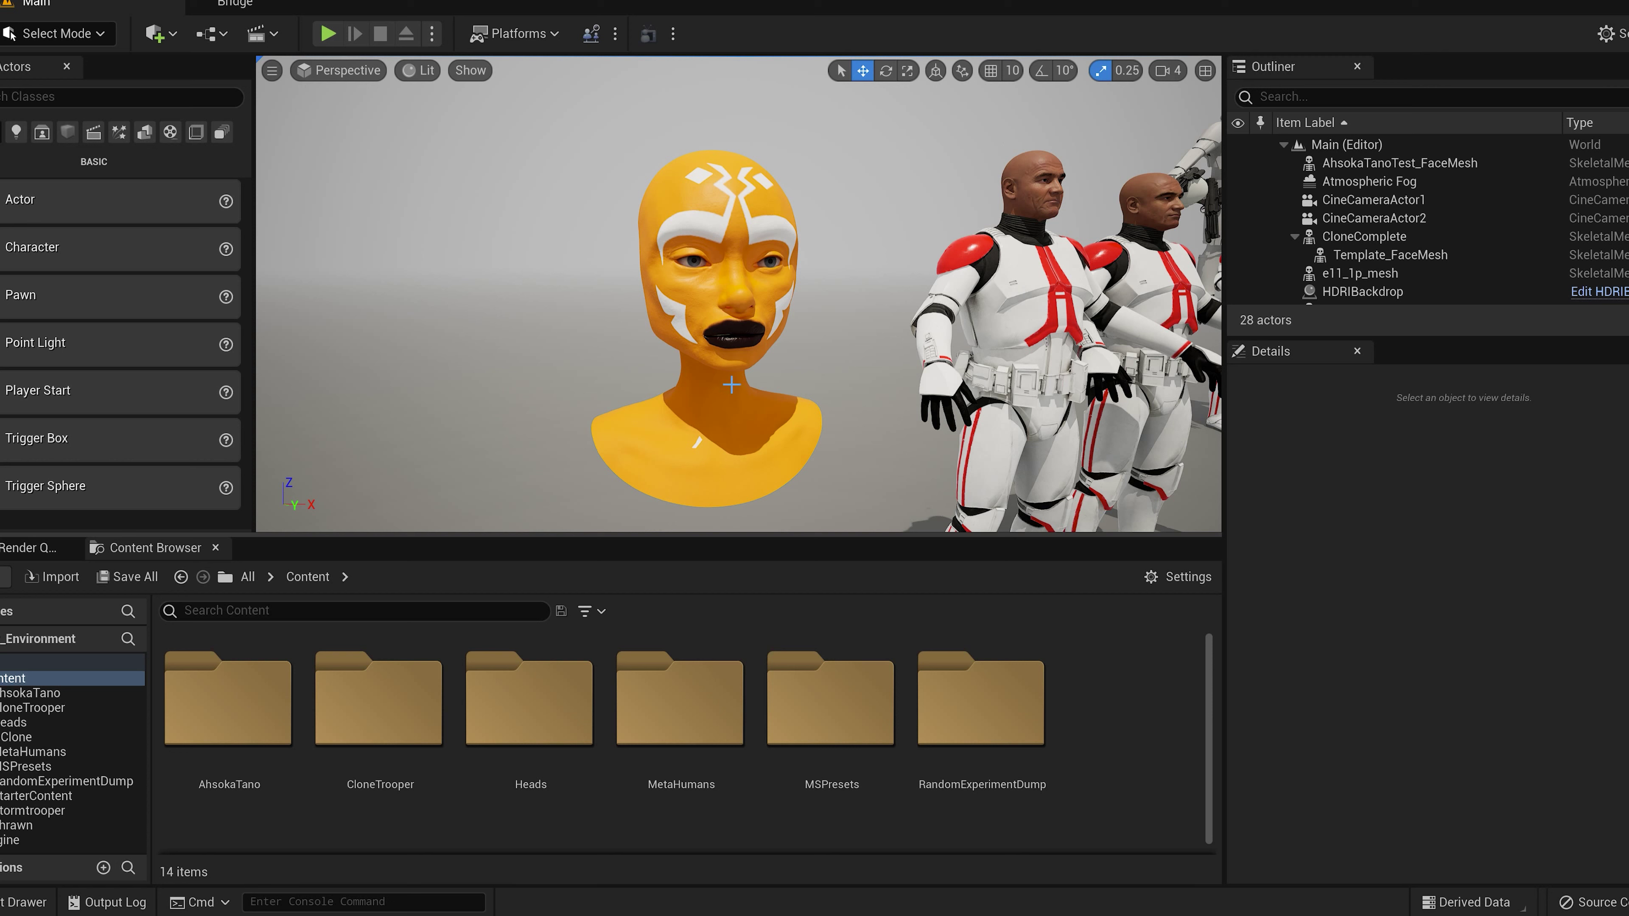
pyautogui.doubleClick(257, 756)
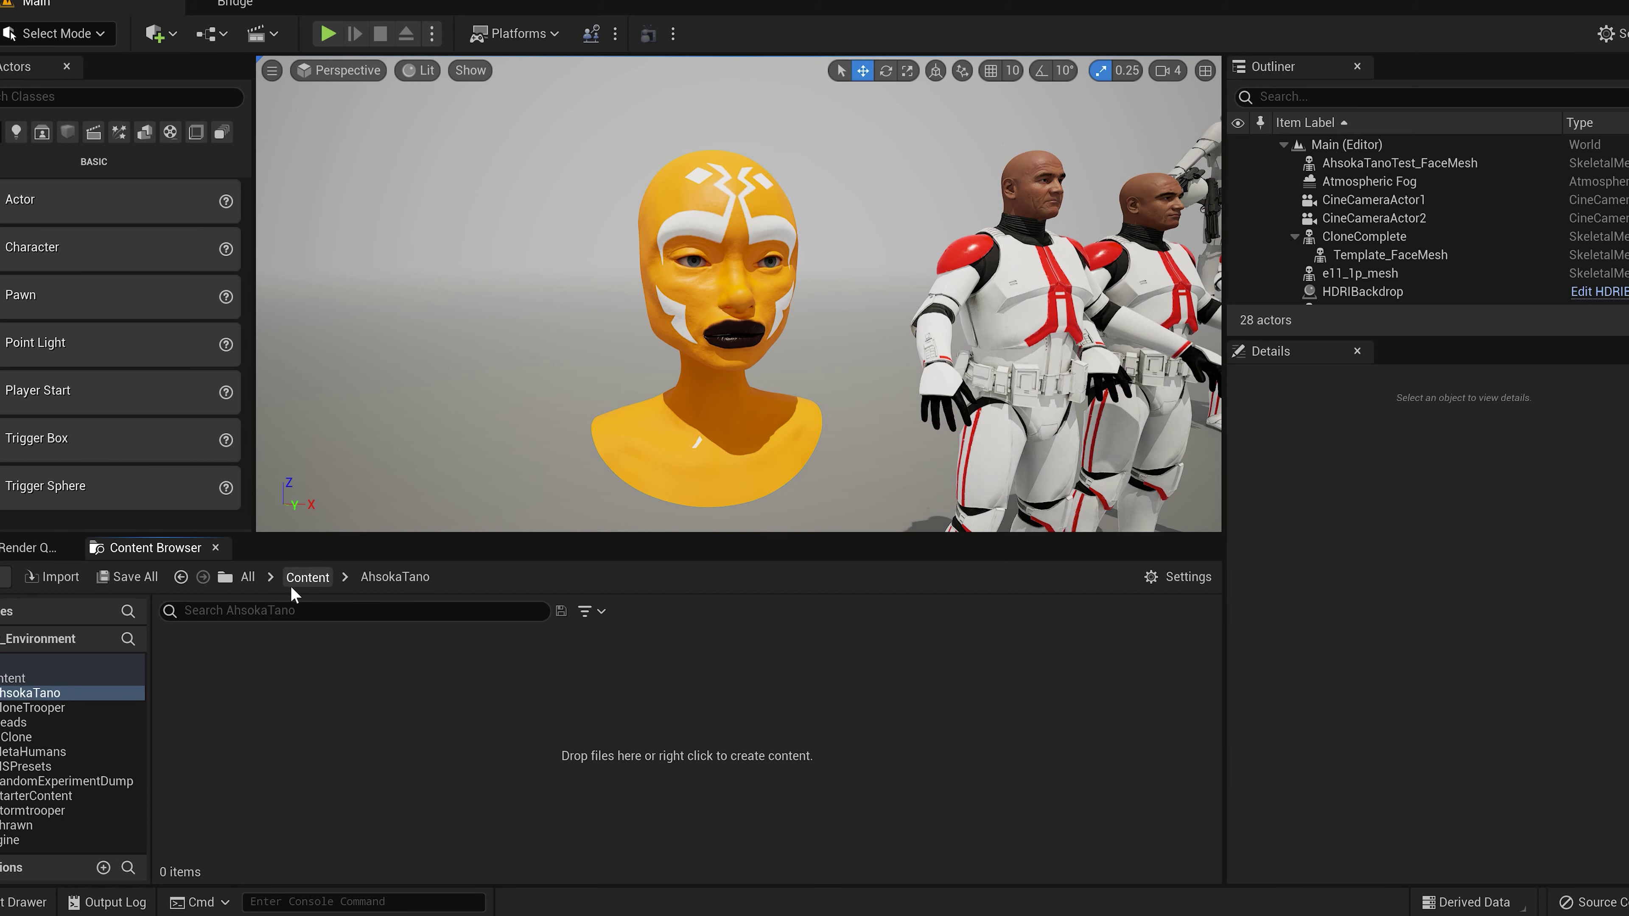
pyautogui.click(304, 577)
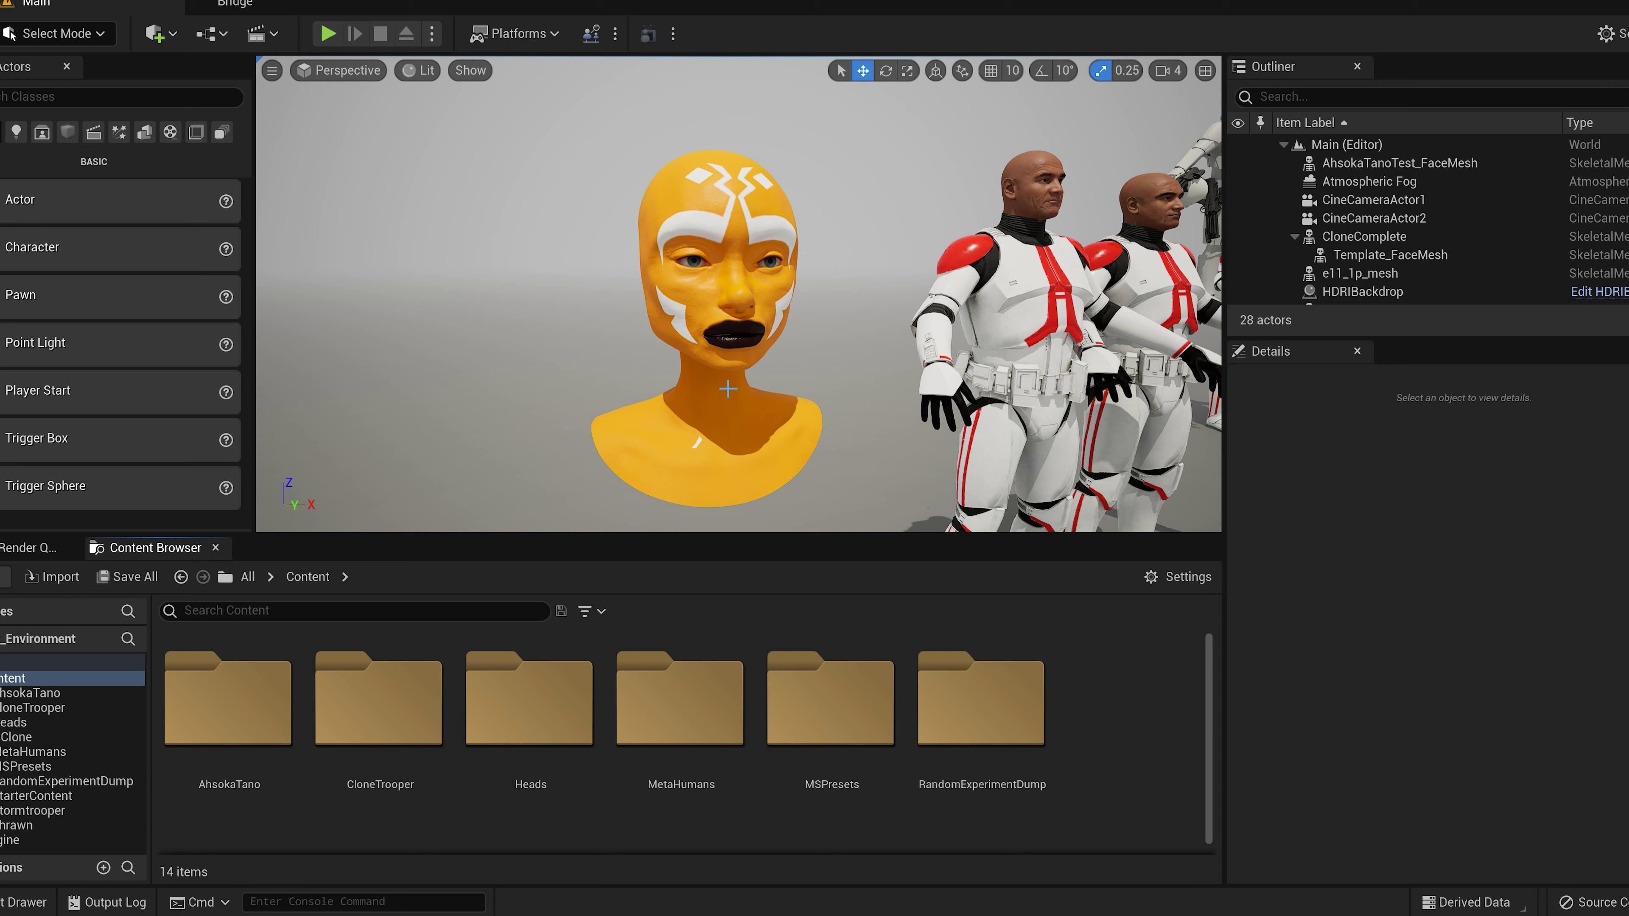
# Step: Open the Thrawn skeletal mesh from the Thrawn content folder
pyautogui.scroll(-6, 834, 394)
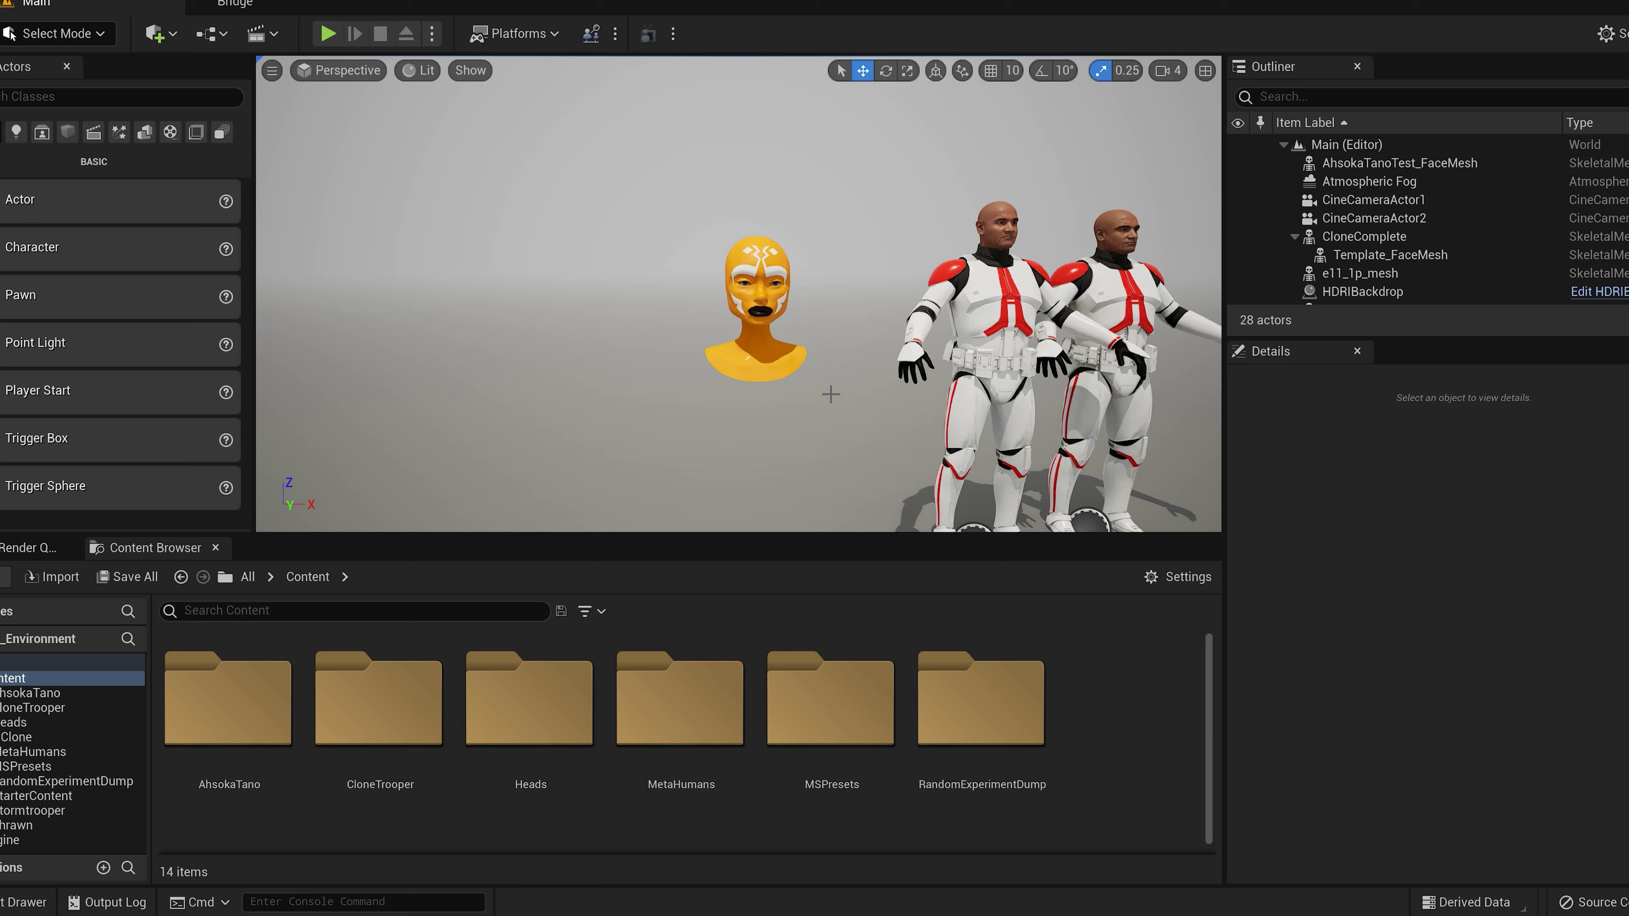
pyautogui.moveTo(797, 414); pyautogui.dragTo(735, 421)
pyautogui.scroll(-3, 677, 739)
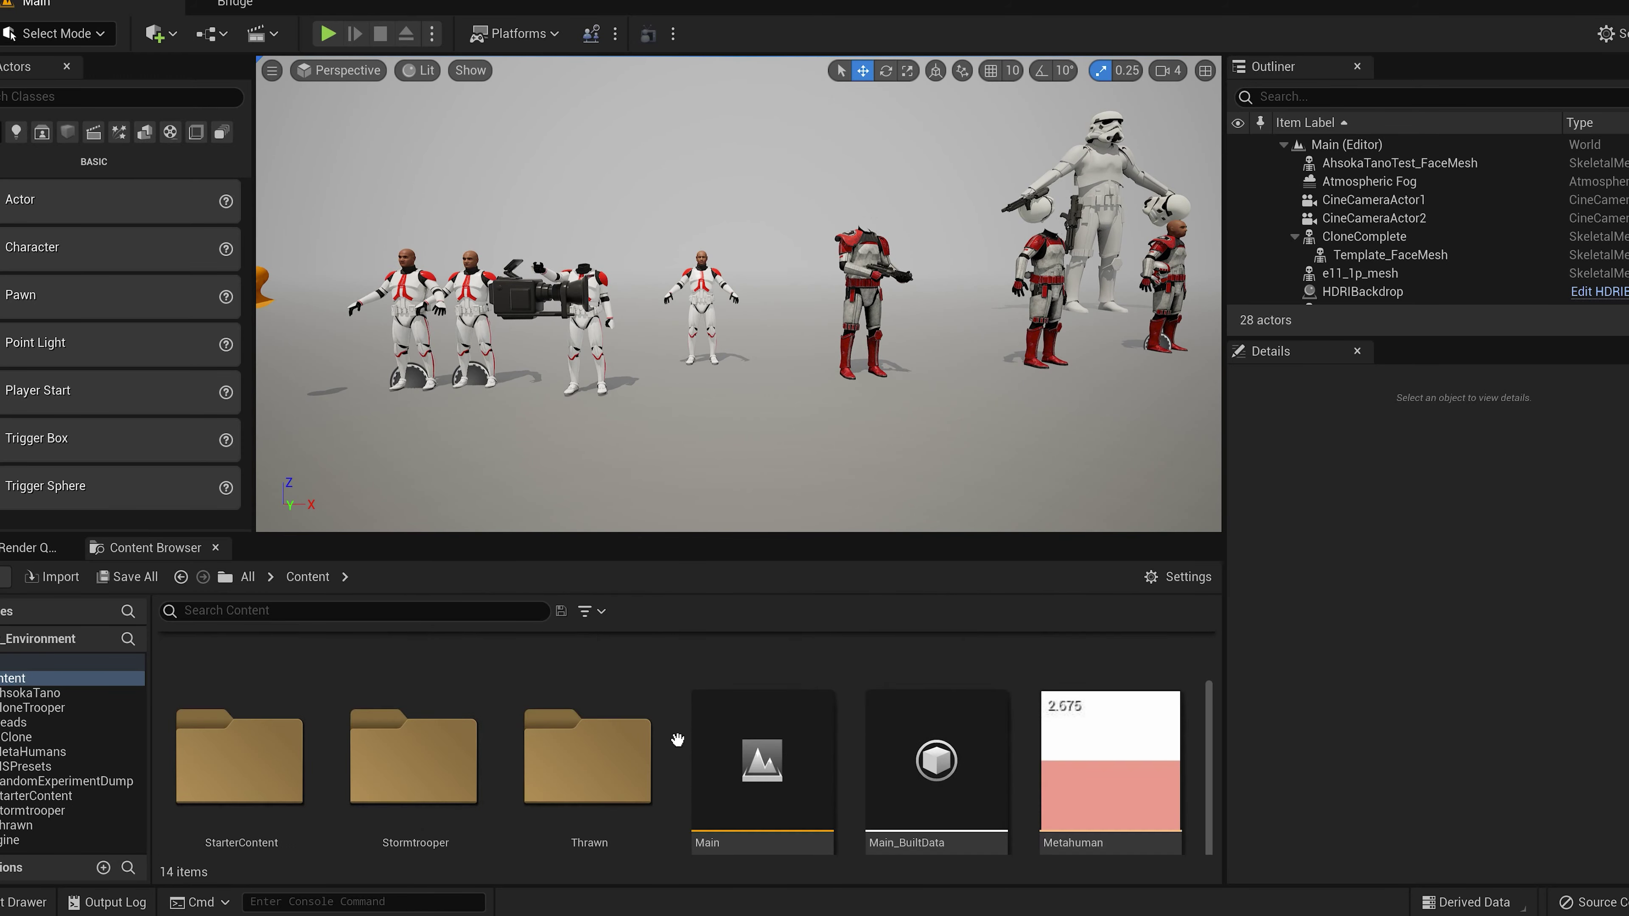
pyautogui.doubleClick(594, 733)
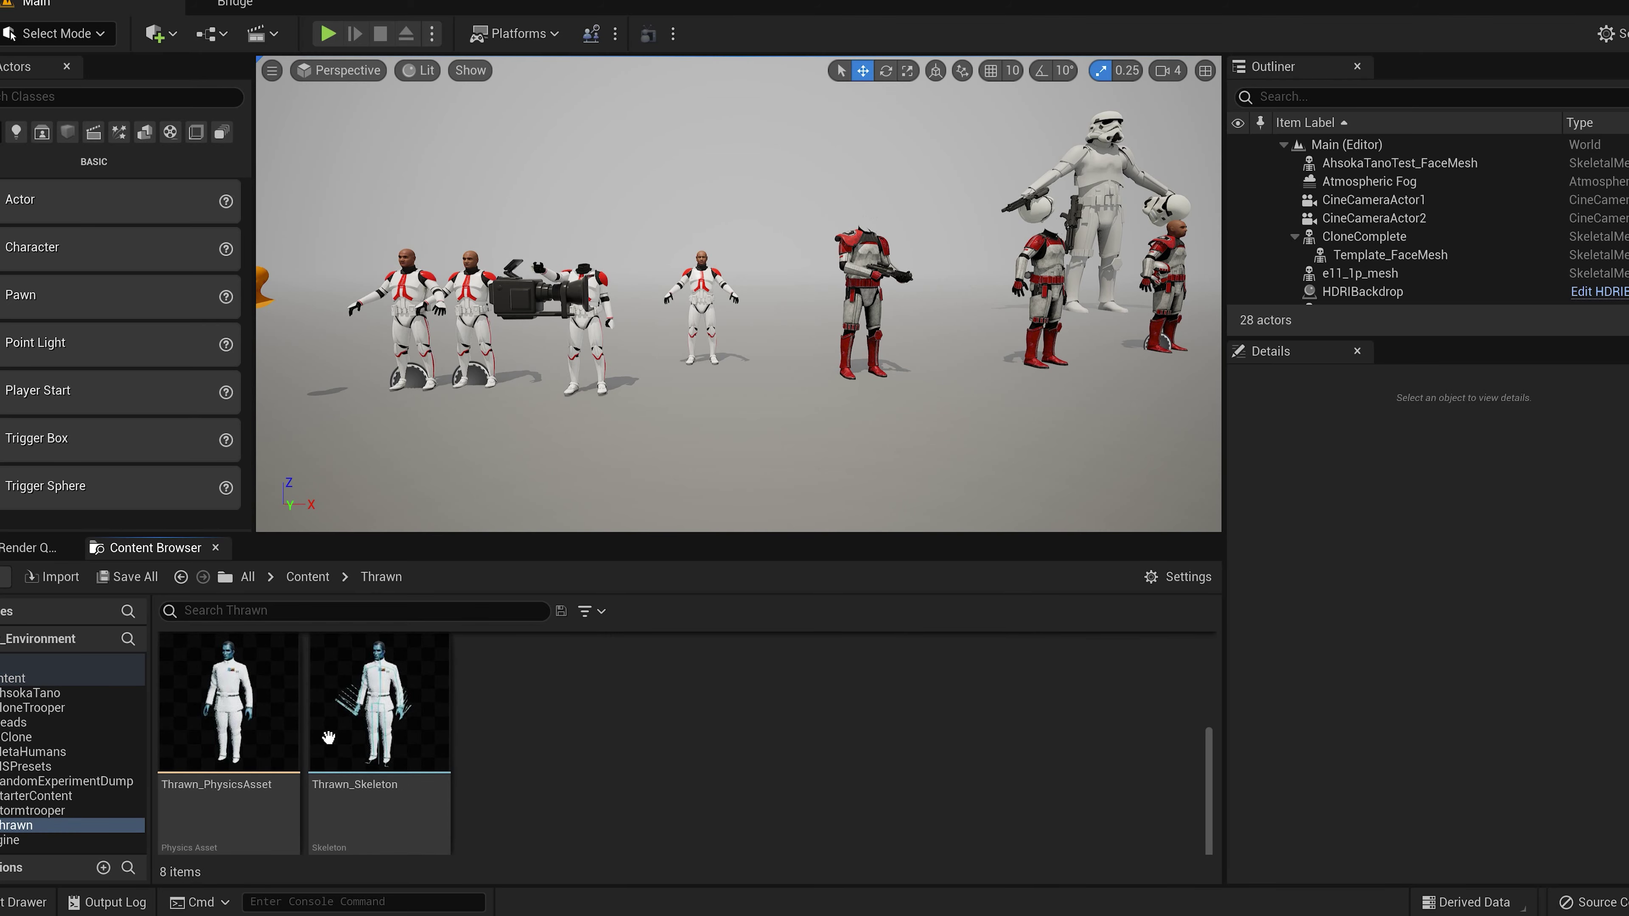
pyautogui.doubleClick(327, 746)
# Step: Examine Thrawn's face and uniform in the mesh preview and close the mesh editor
pyautogui.moveTo(769, 386); pyautogui.dragTo(835, 462)
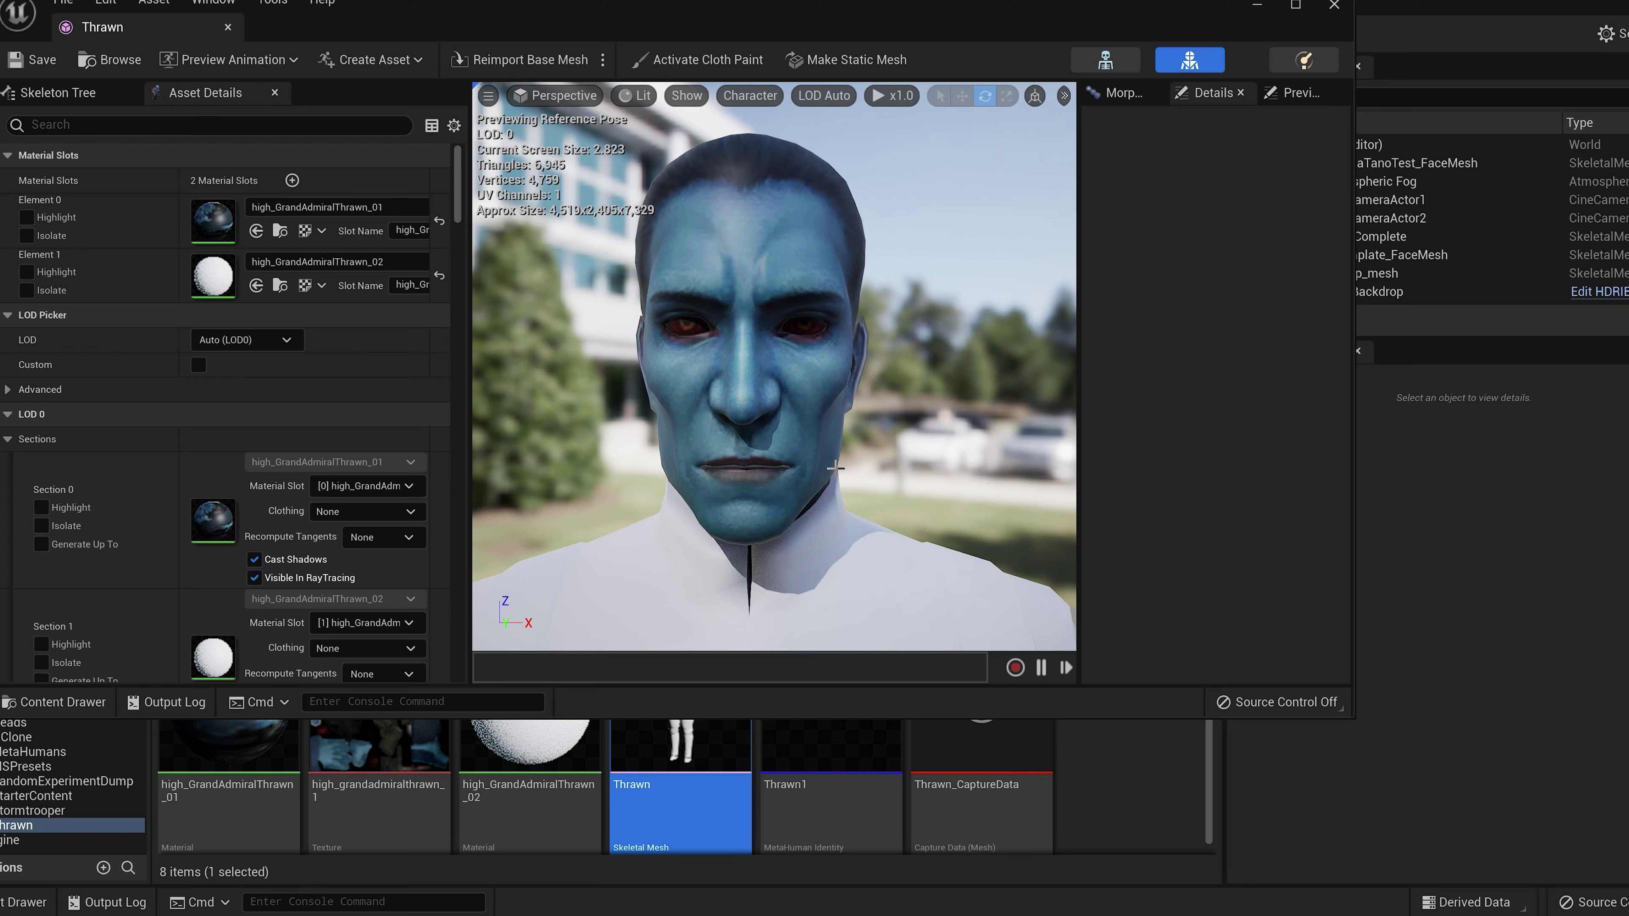
pyautogui.moveTo(835, 468)
pyautogui.mouseDown()
pyautogui.moveTo(837, 532)
pyautogui.moveTo(898, 513)
pyautogui.moveTo(845, 474)
pyautogui.mouseUp()
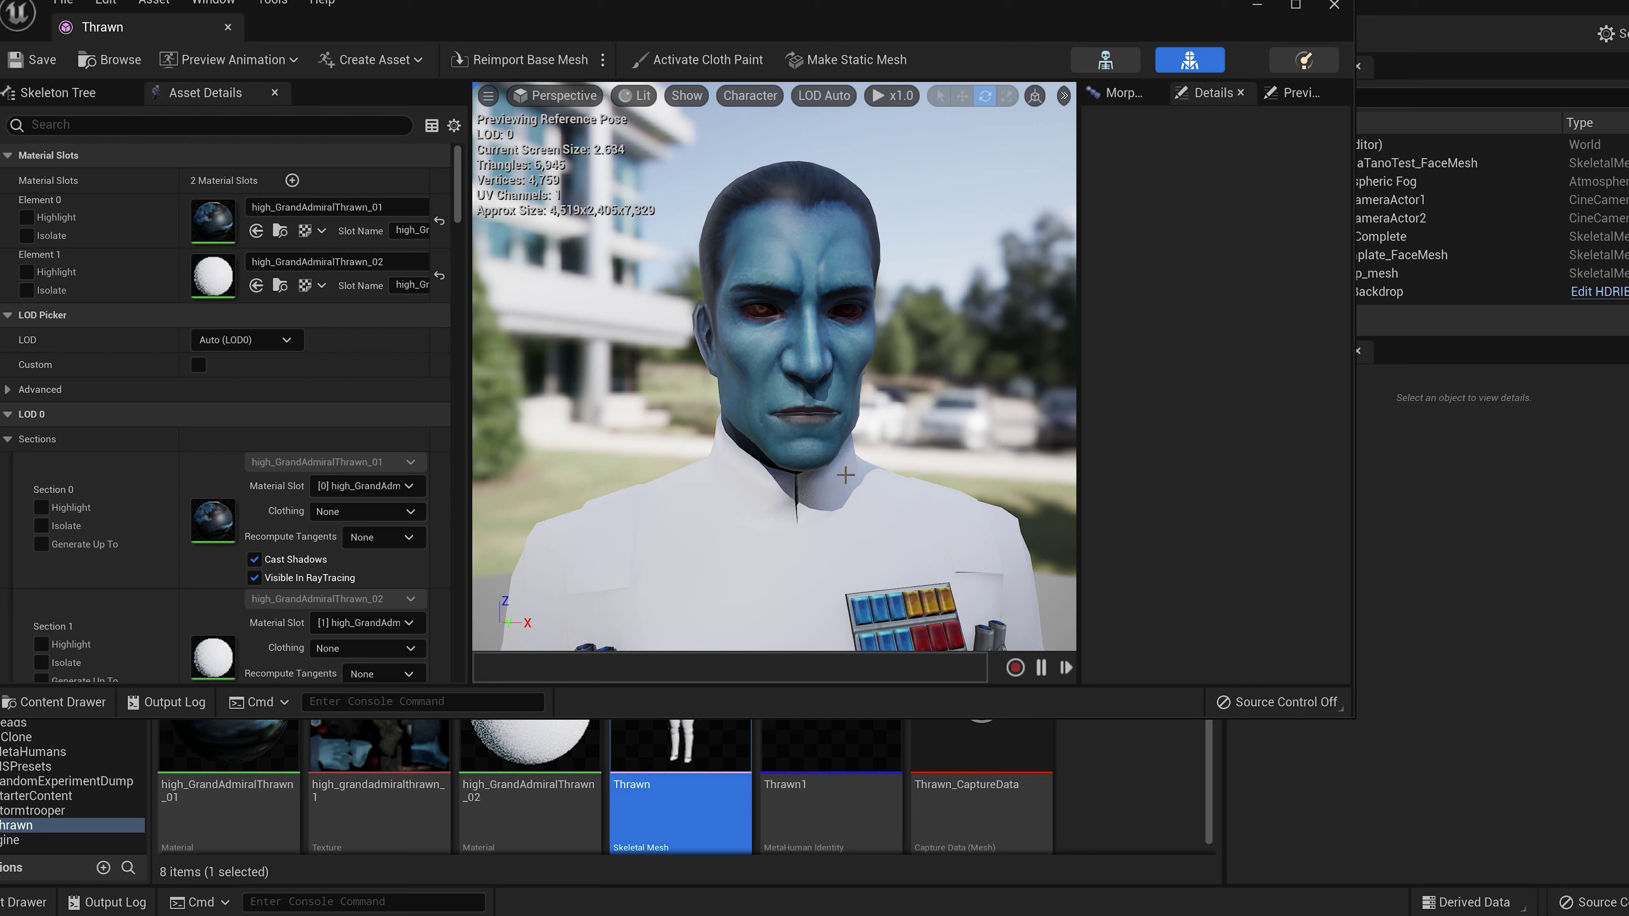
pyautogui.moveTo(846, 475)
pyautogui.mouseDown()
pyautogui.moveTo(854, 514)
pyautogui.moveTo(841, 475)
pyautogui.mouseUp()
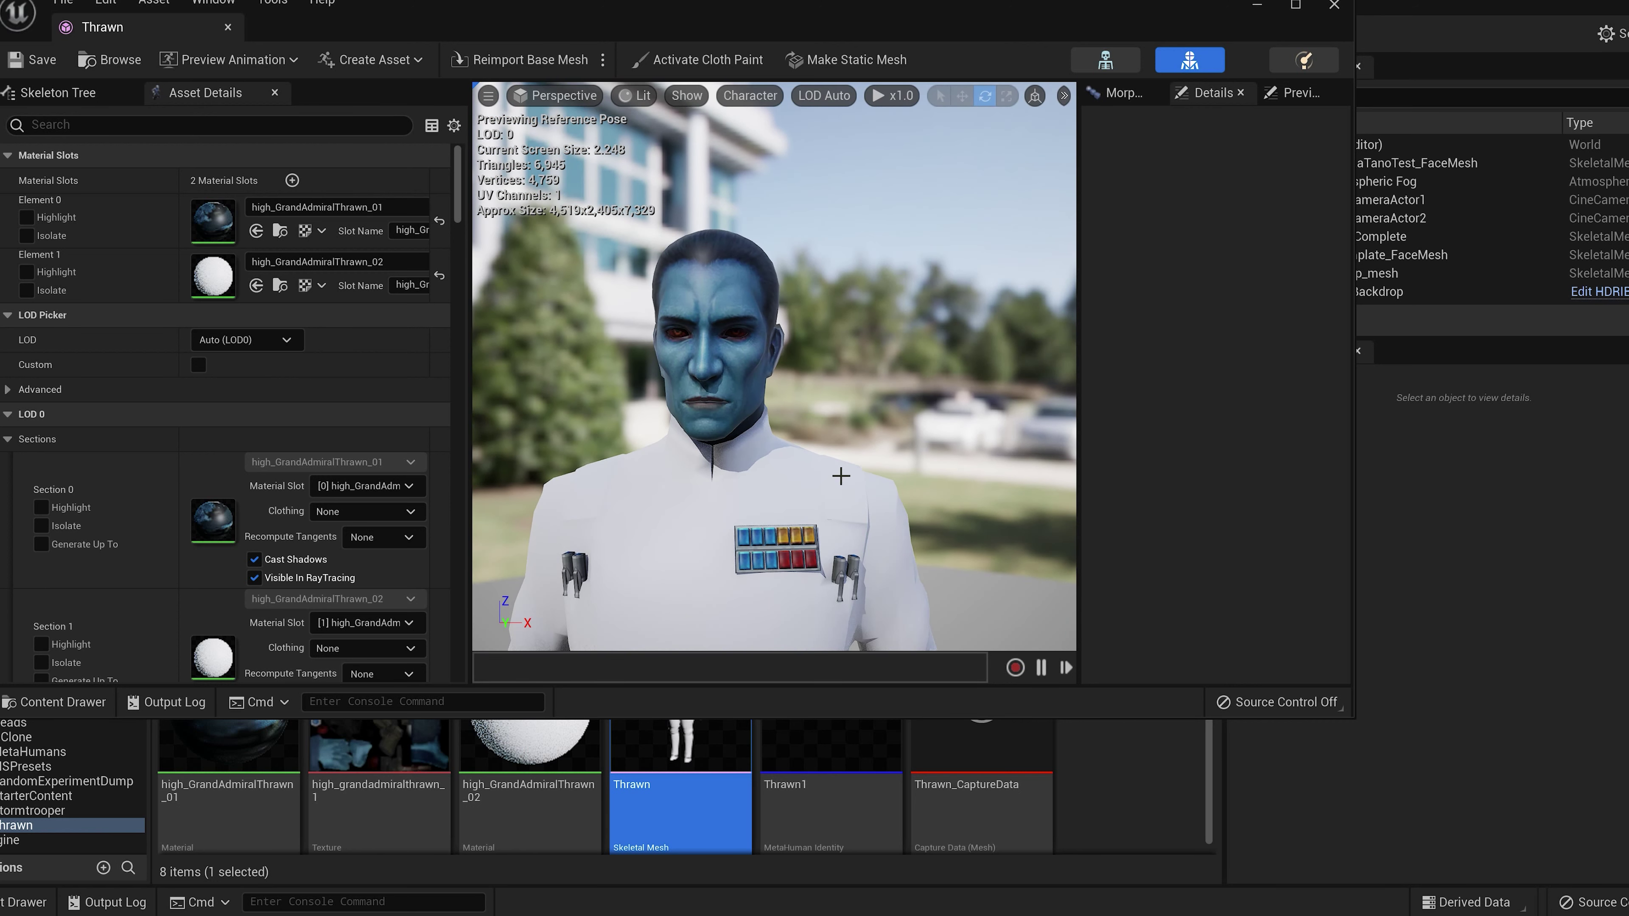
pyautogui.moveTo(851, 455); pyautogui.dragTo(850, 459)
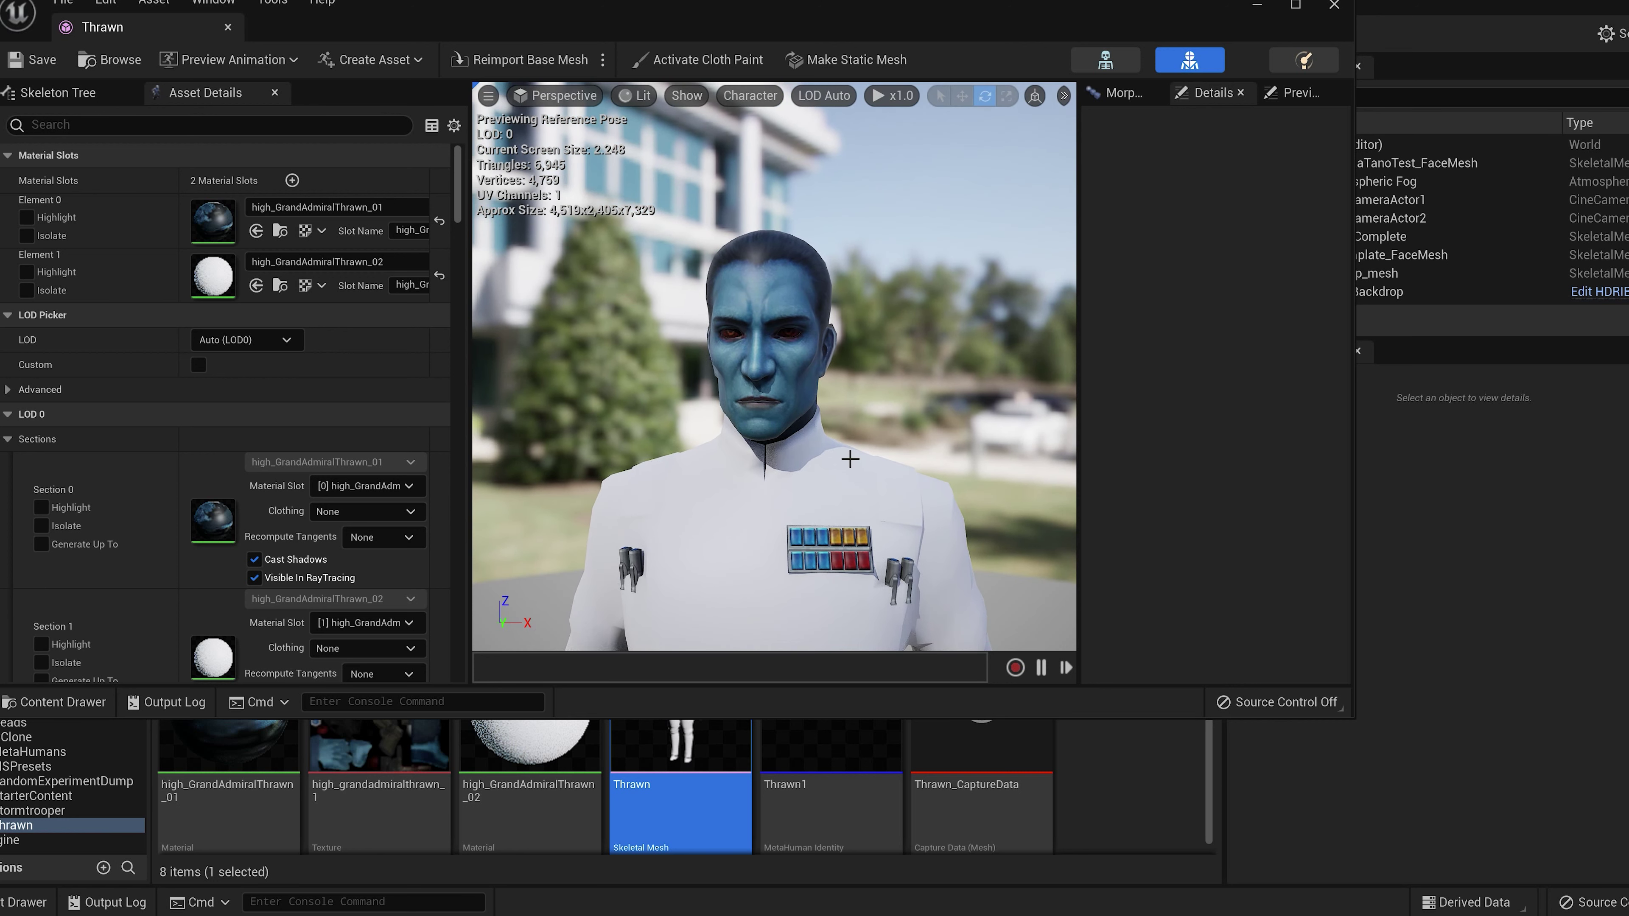
pyautogui.moveTo(849, 458); pyautogui.dragTo(797, 442)
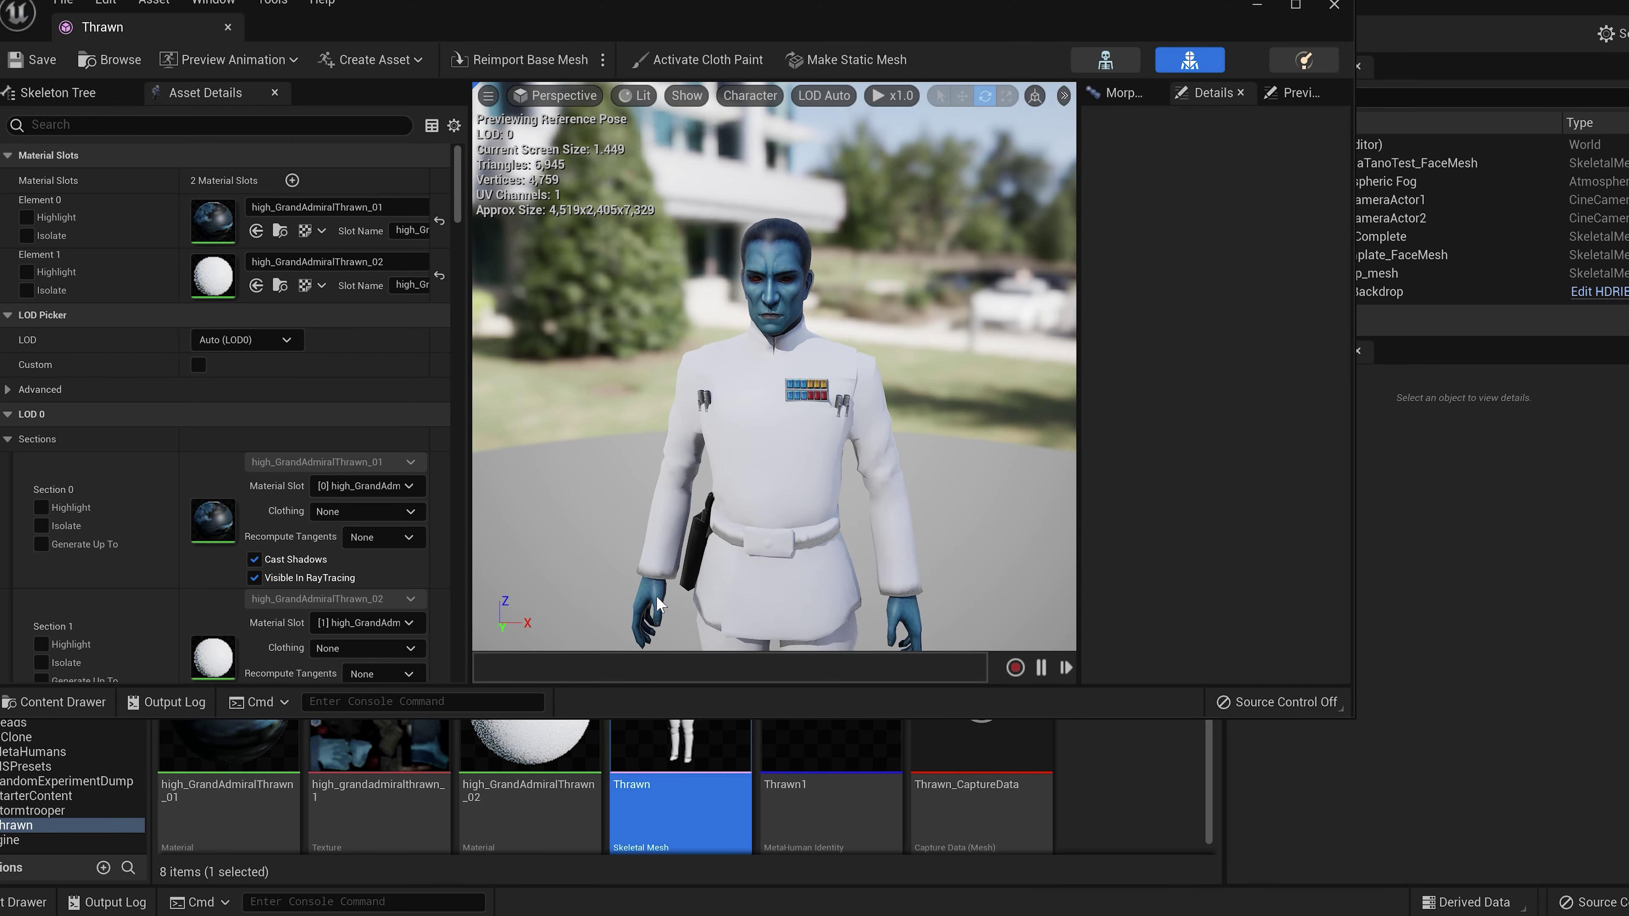
pyautogui.press('w')
pyautogui.moveTo(834, 381); pyautogui.dragTo(844, 359, button='right')
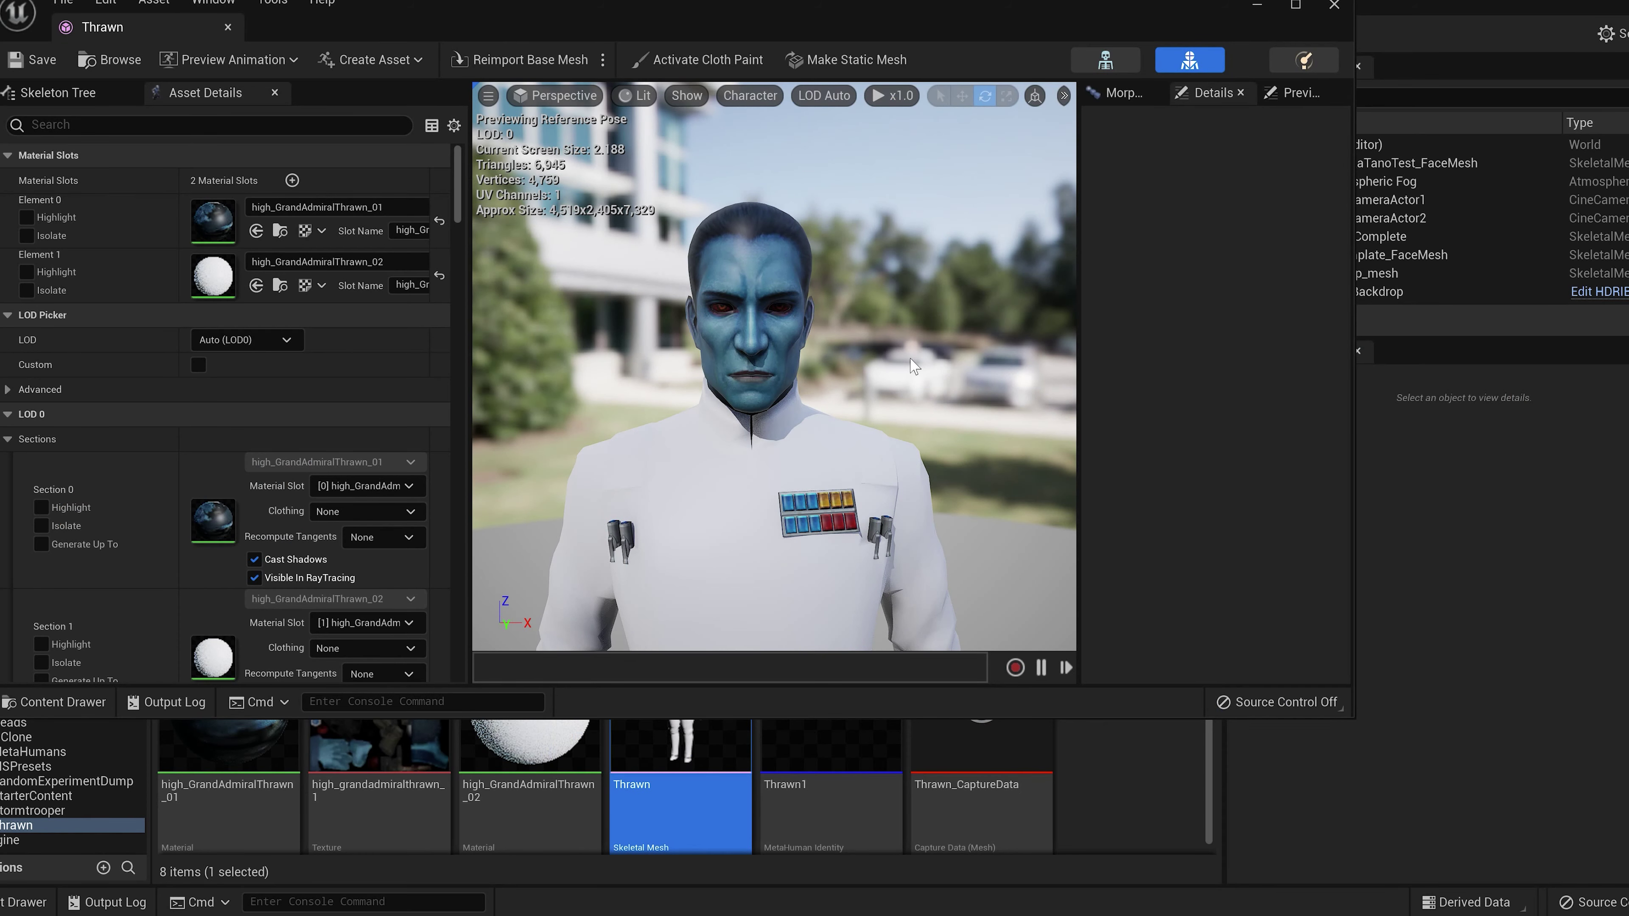
pyautogui.click(1334, 4)
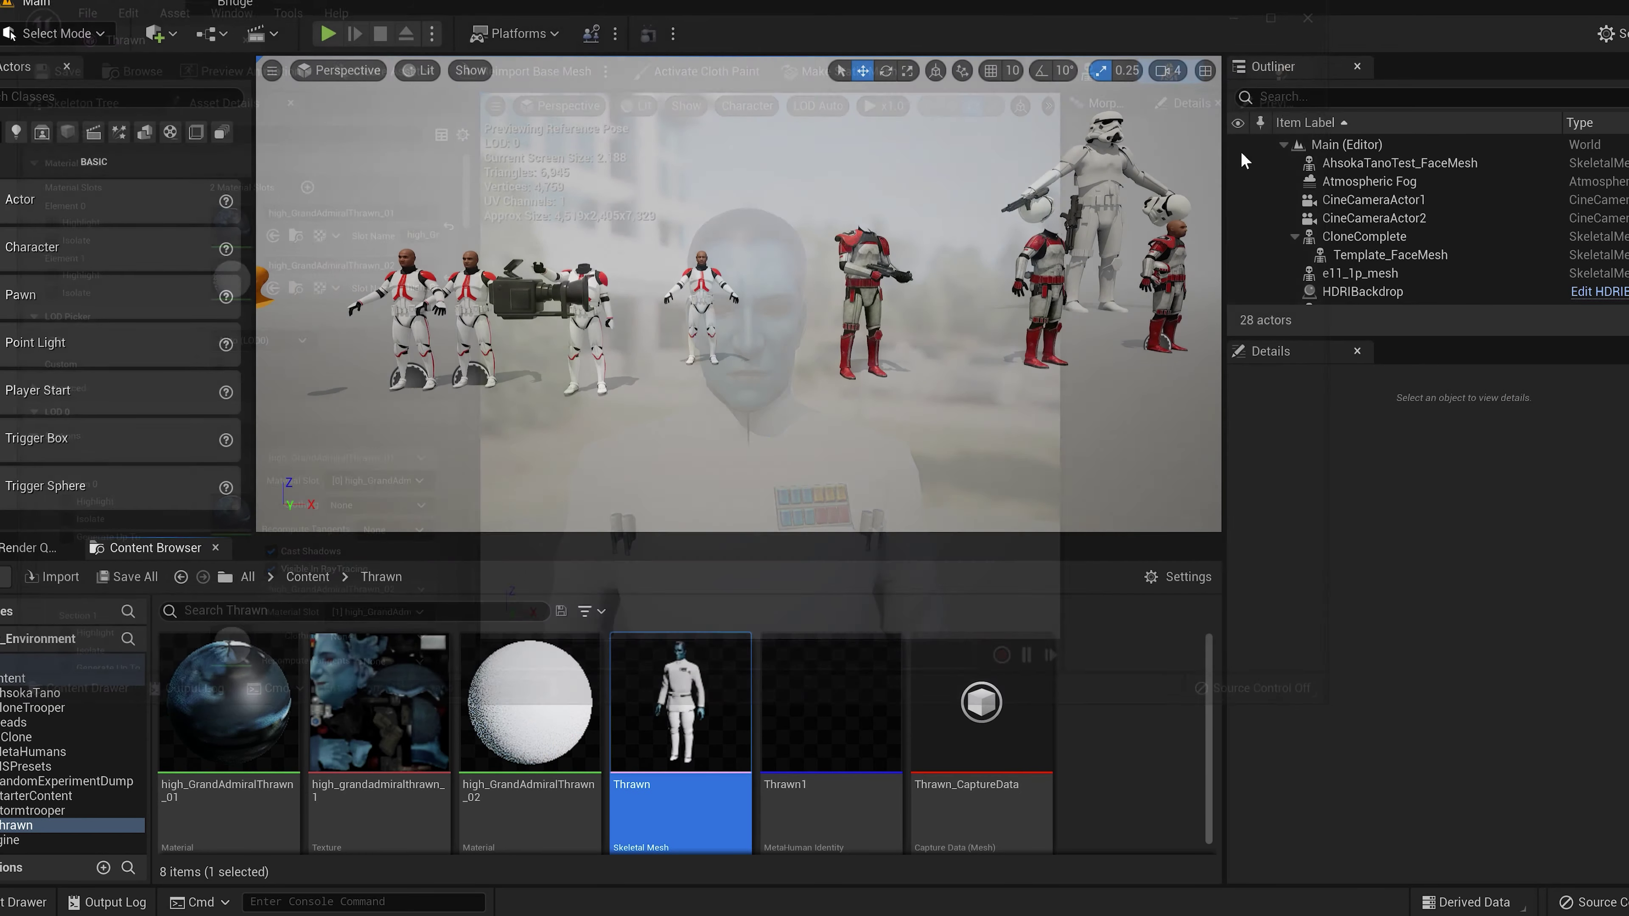
# Step: Open the Thrawn1 MetaHuman Identity and inspect its head in view B
pyautogui.doubleClick(827, 730)
pyautogui.click(705, 98)
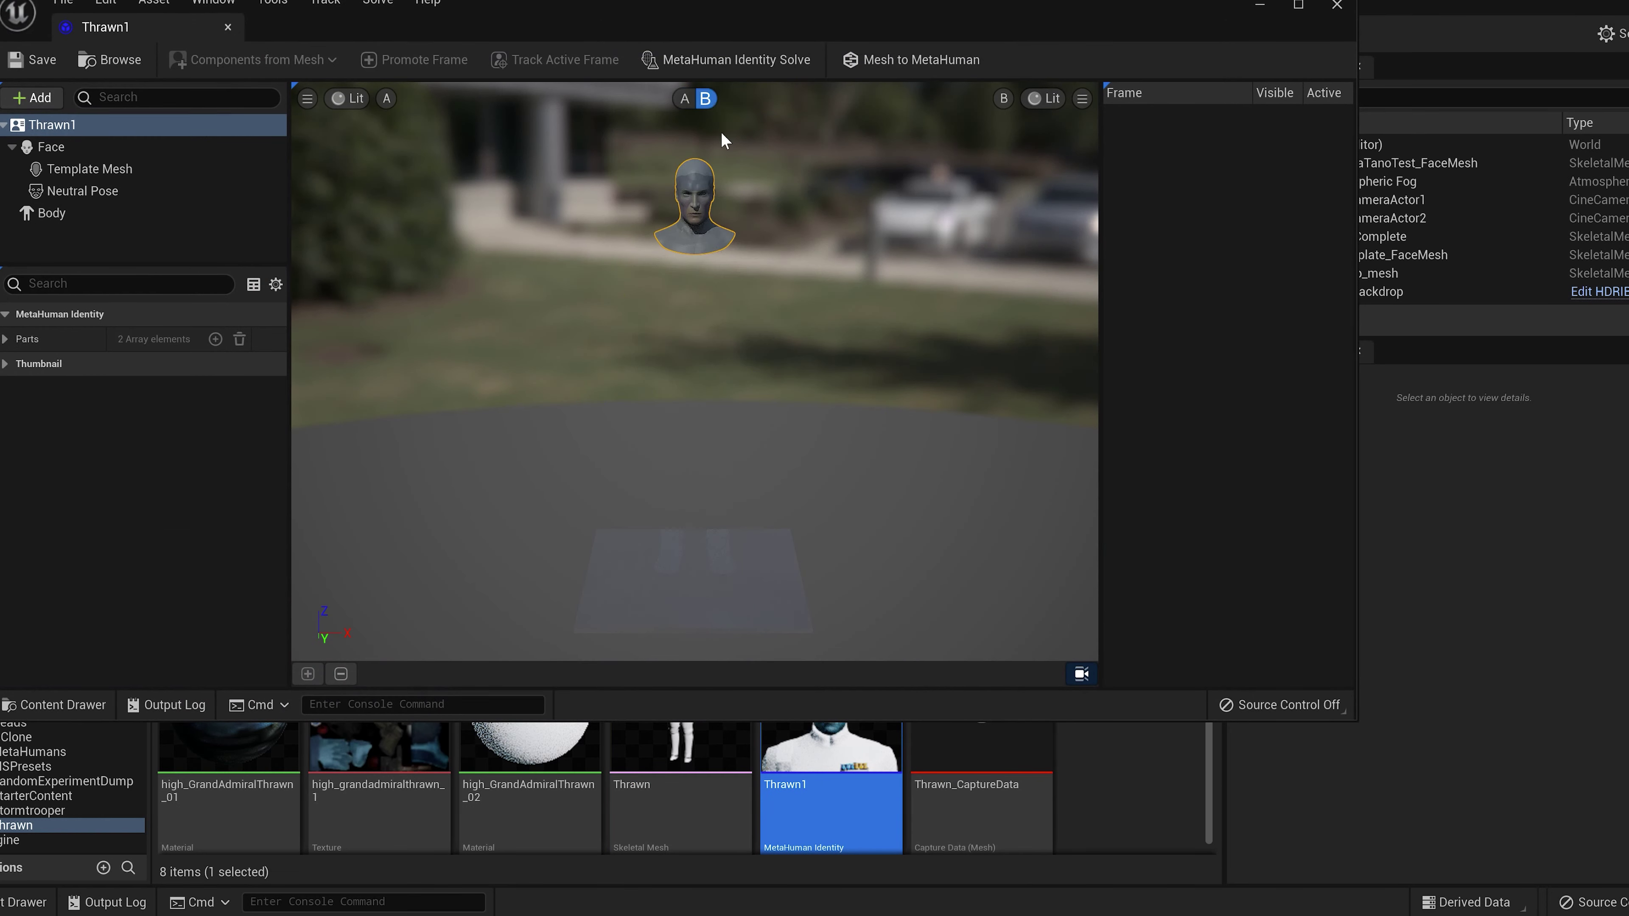
pyautogui.moveTo(793, 353); pyautogui.dragTo(827, 347)
# Step: Compare the neutral pose with the template mesh in view B, hide the neutral pose, and switch to view A
pyautogui.click(1004, 98)
pyautogui.click(1044, 147)
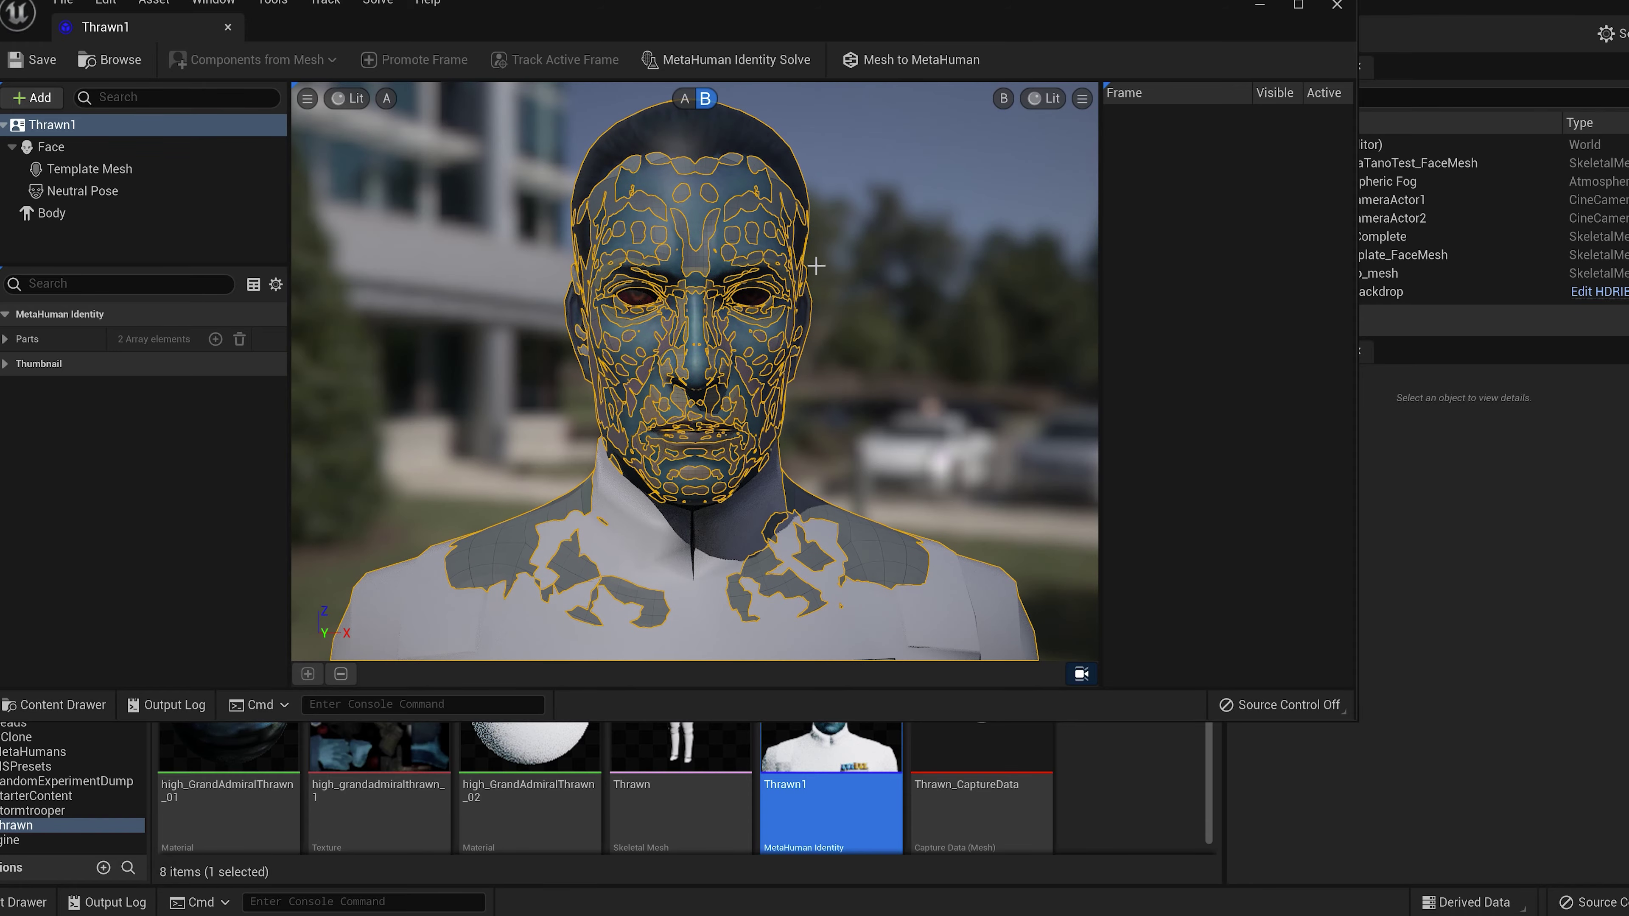
pyautogui.moveTo(827, 346); pyautogui.dragTo(859, 278)
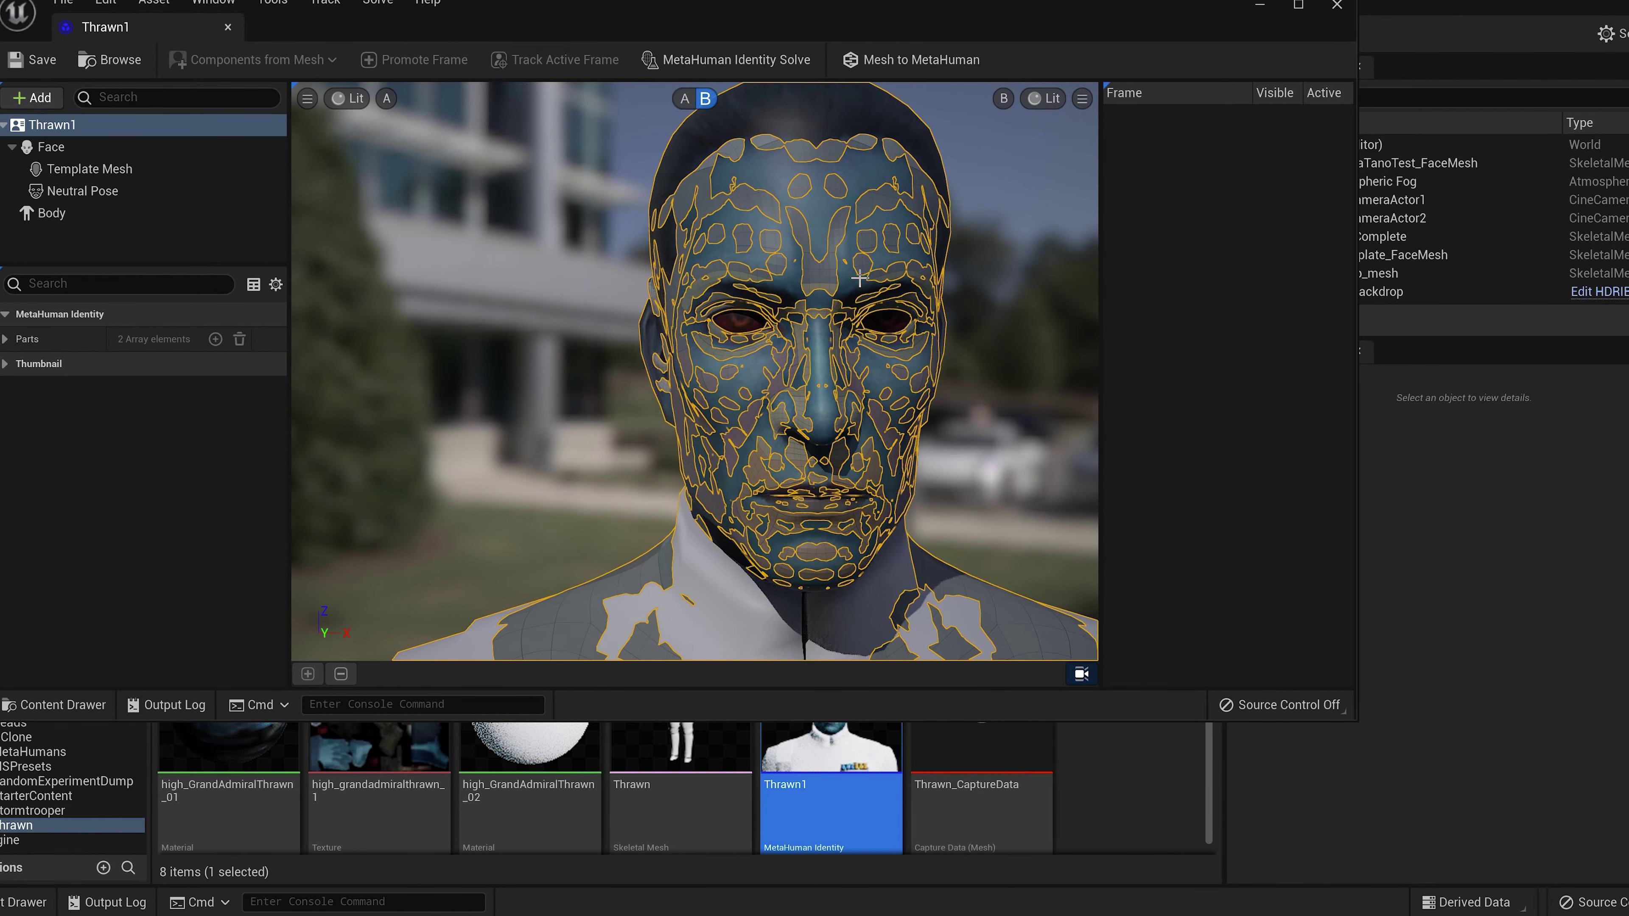
pyautogui.click(1004, 98)
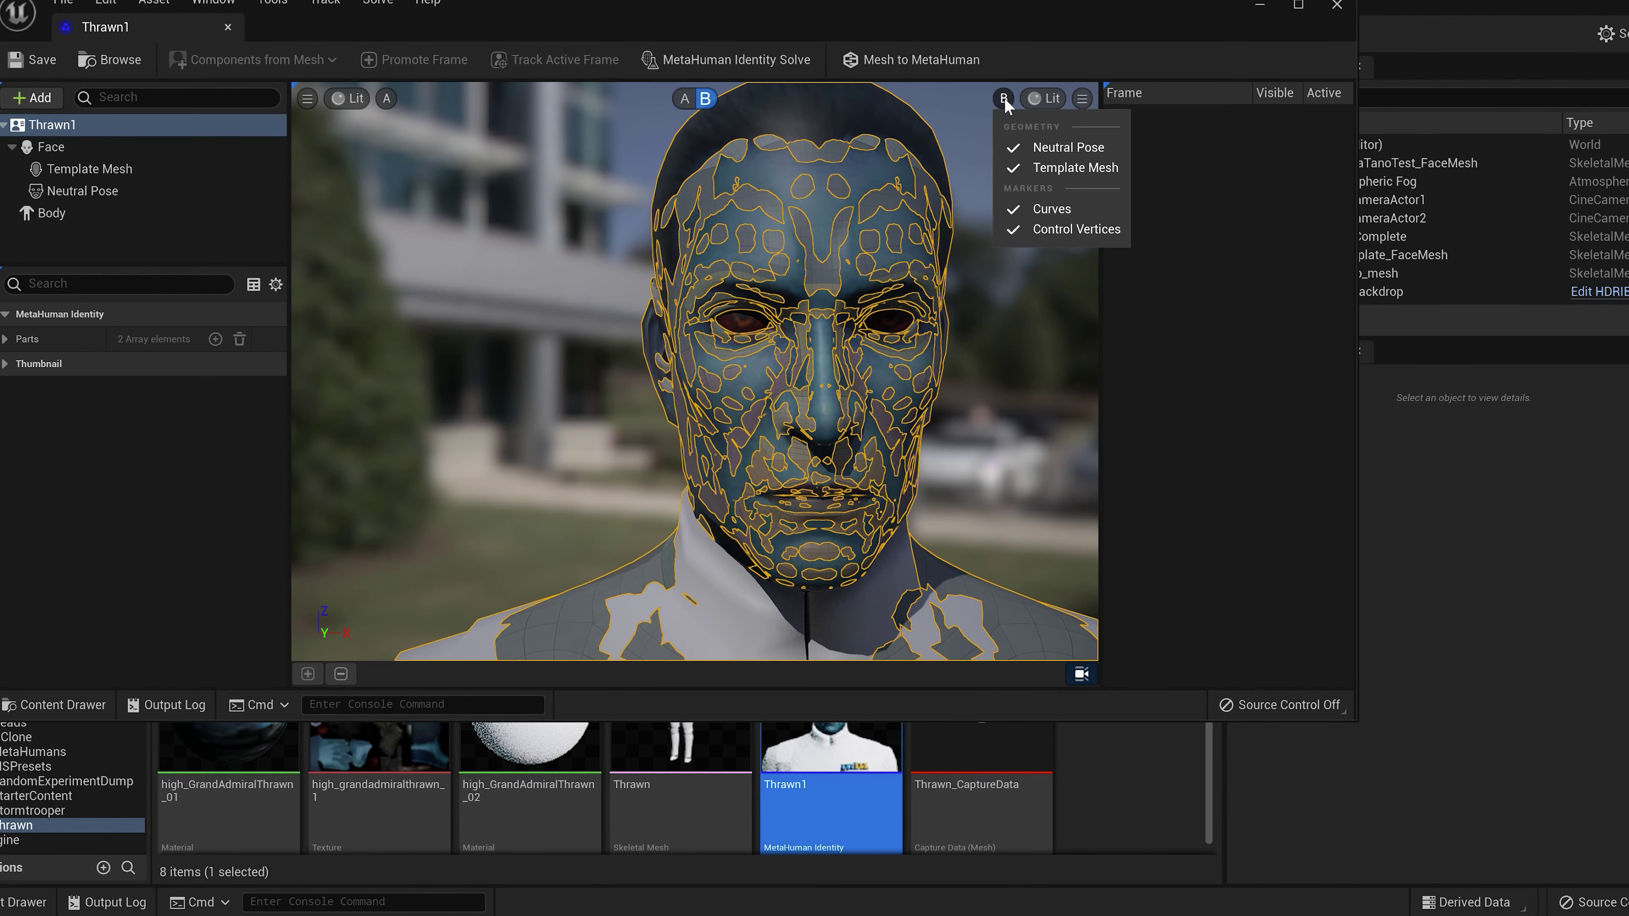
pyautogui.click(1015, 148)
pyautogui.click(685, 98)
pyautogui.moveTo(705, 346); pyautogui.dragTo(783, 317)
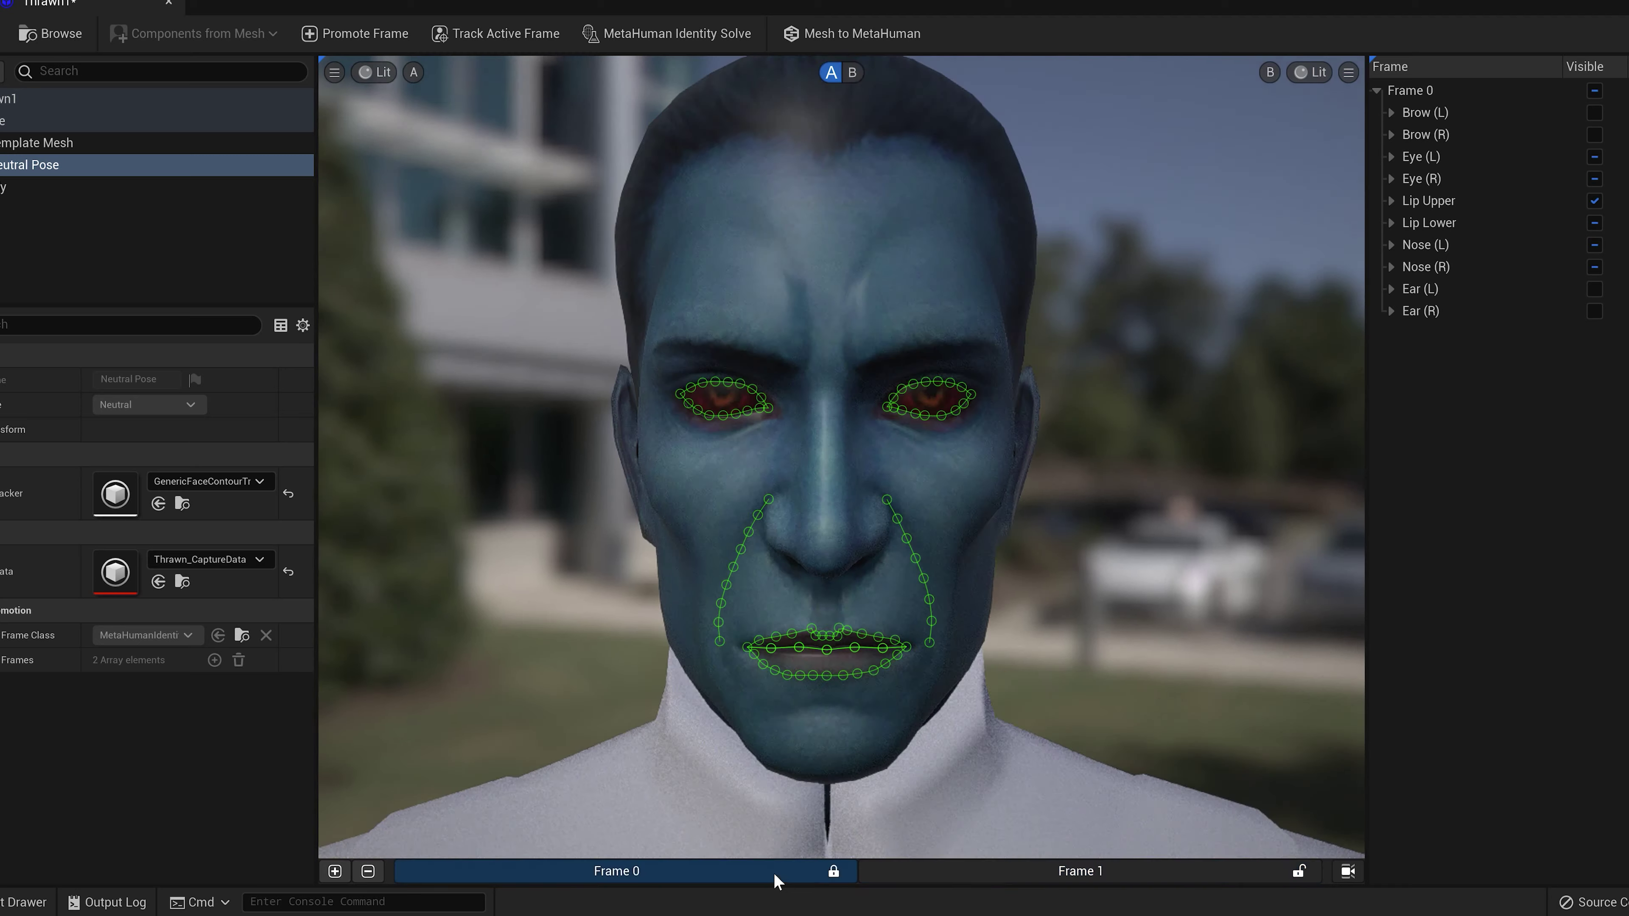
# Step: Delete the locked, already tracked Frame 0 and turn autotracking on for the remaining frame
pyautogui.click(833, 872)
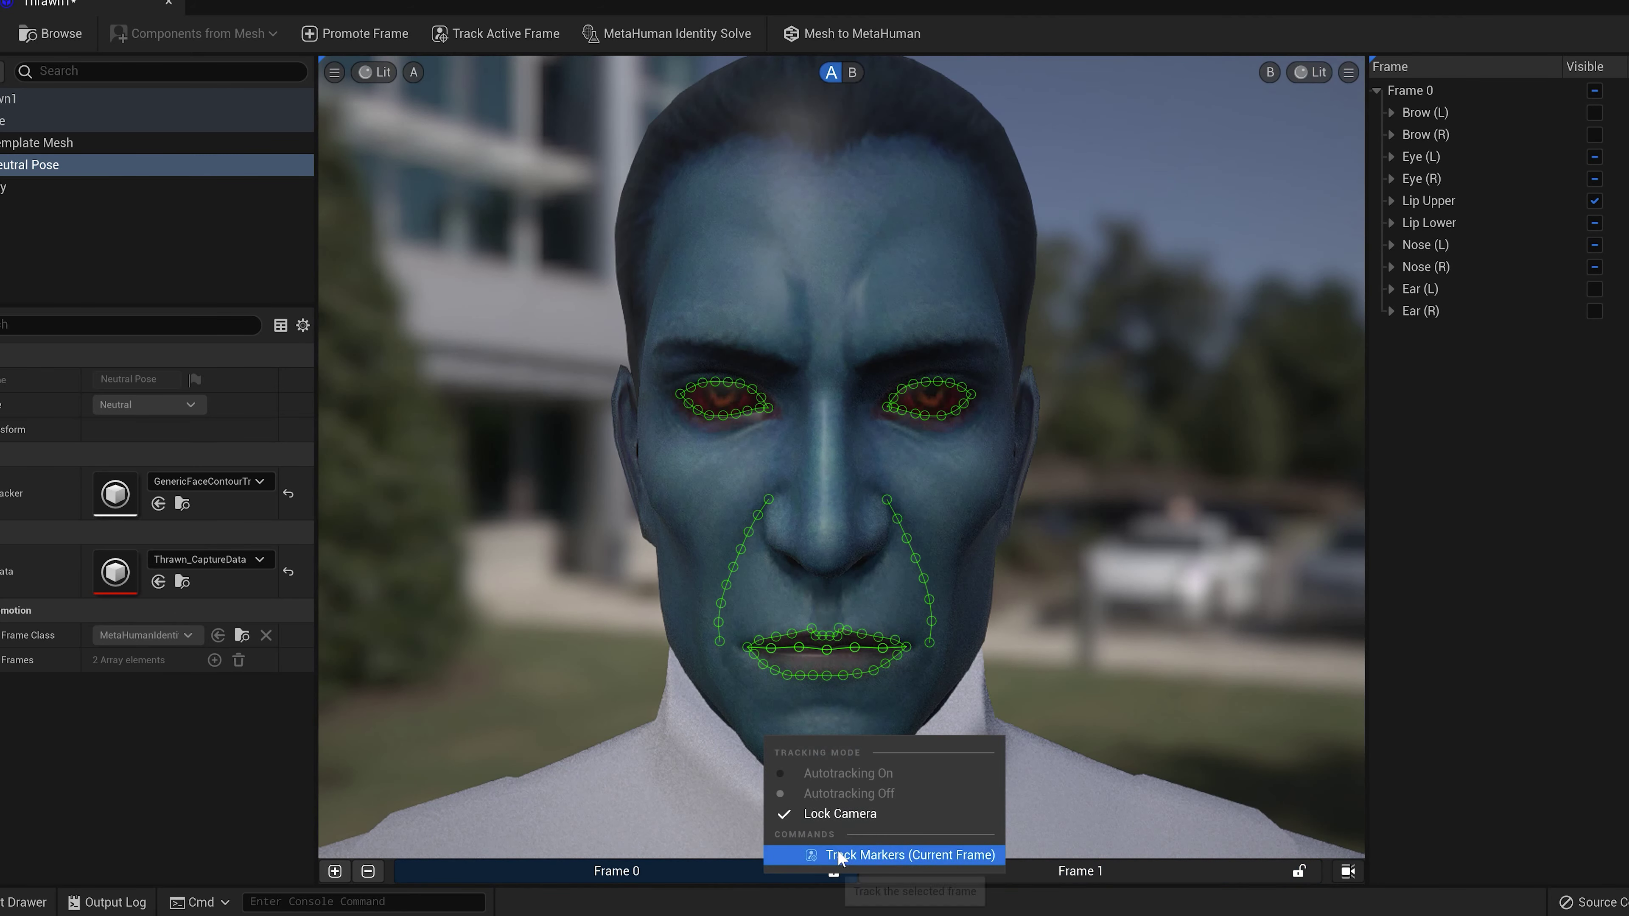
pyautogui.click(367, 871)
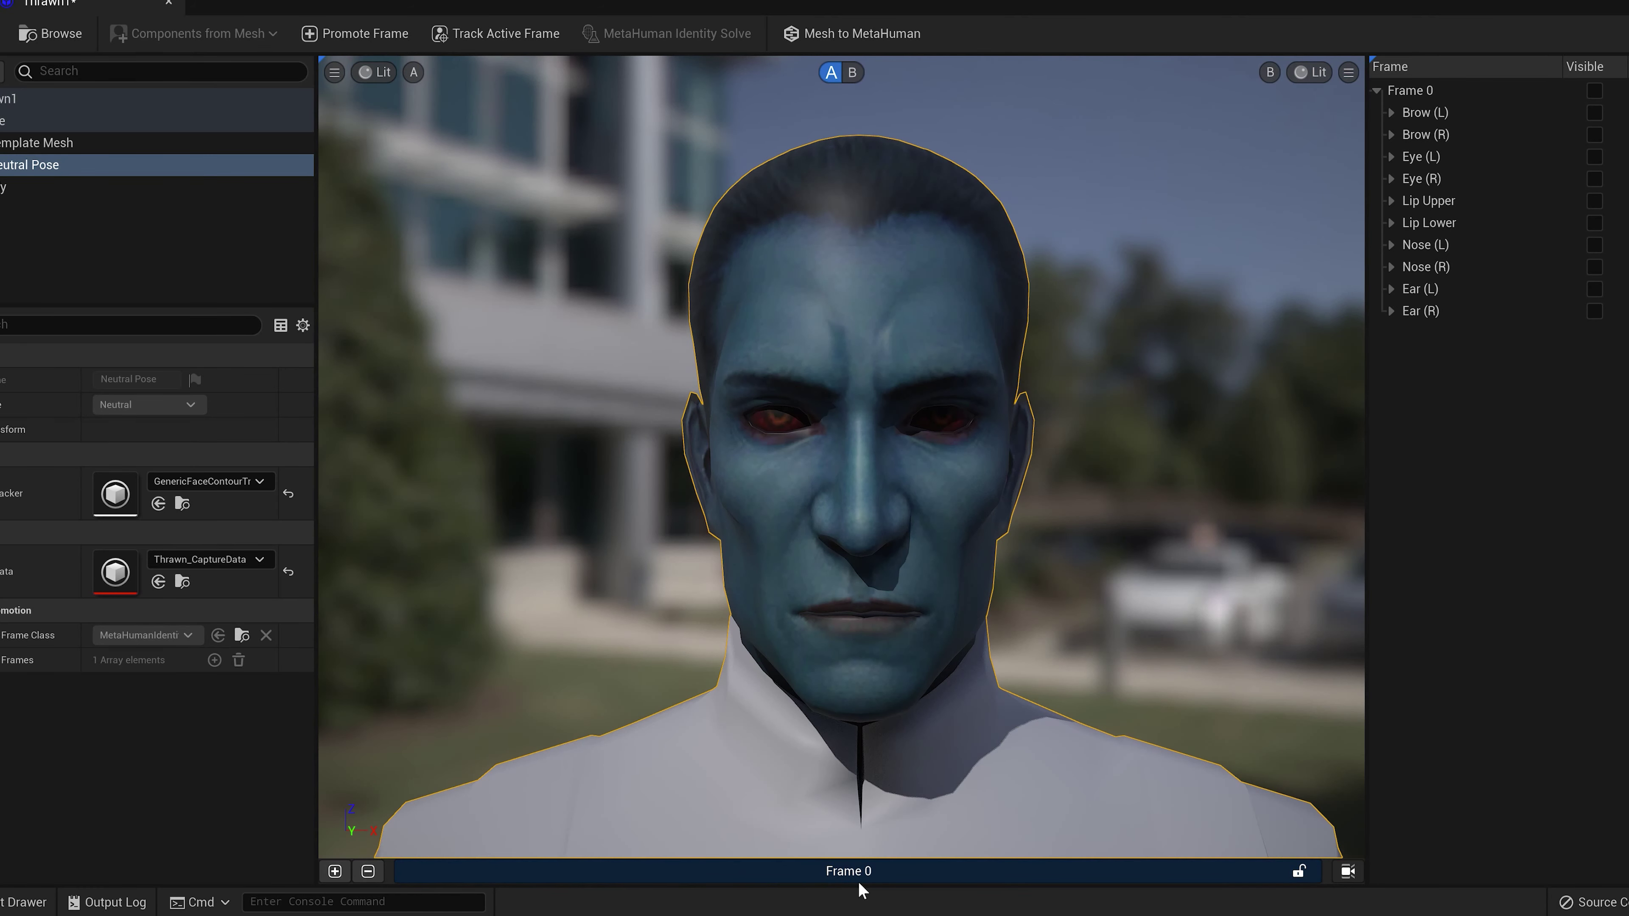
pyautogui.click(832, 870)
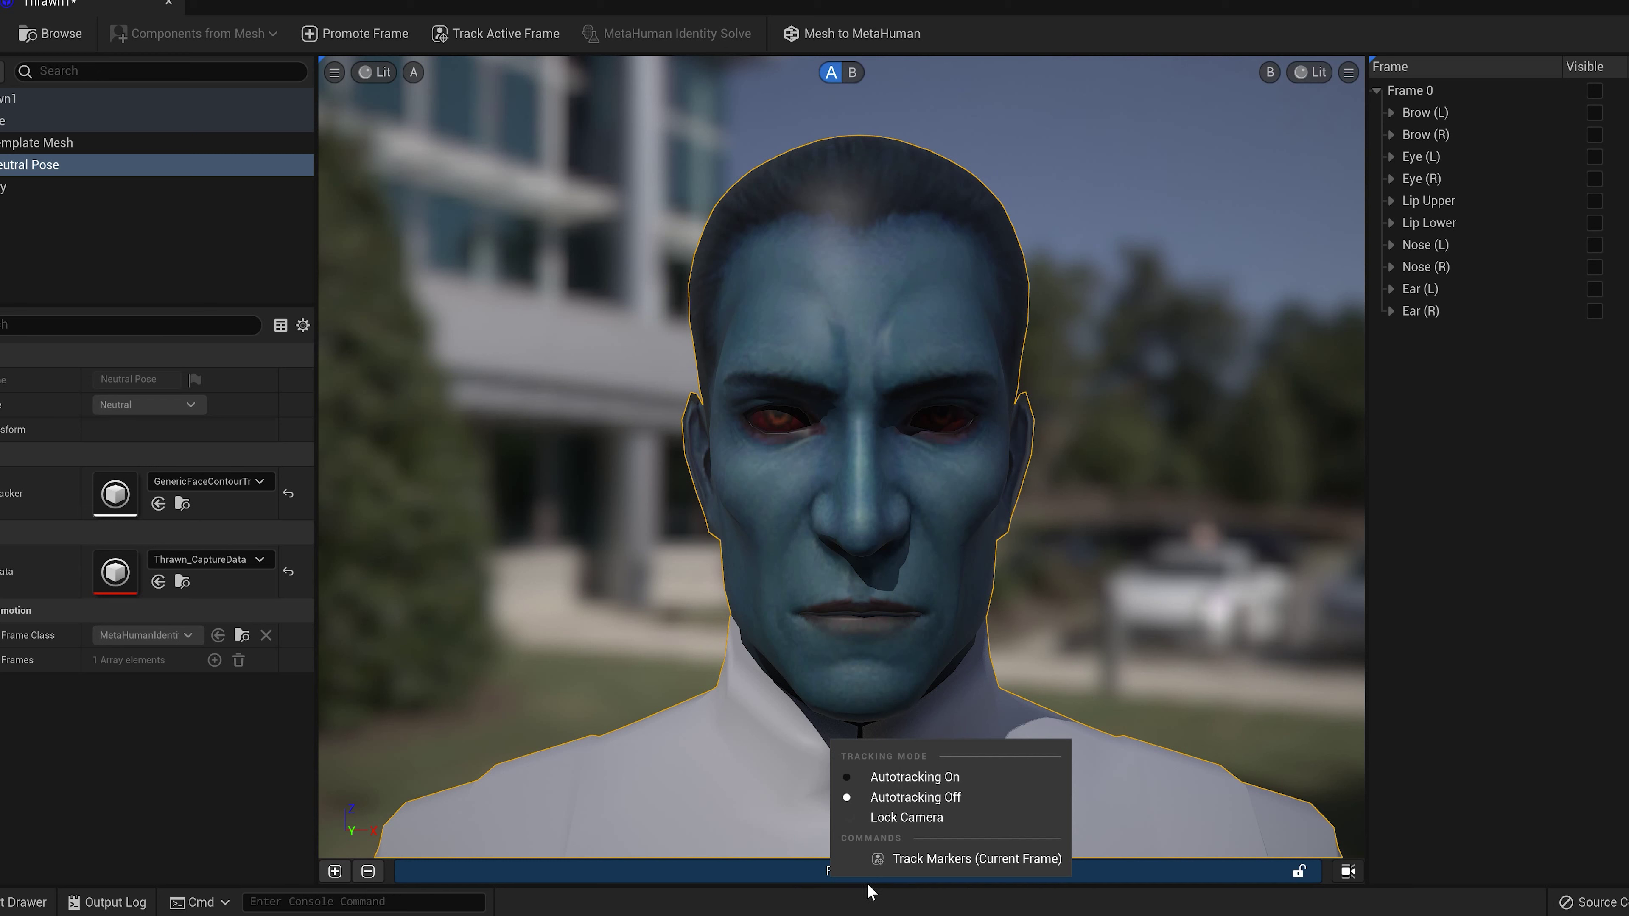
pyautogui.click(941, 782)
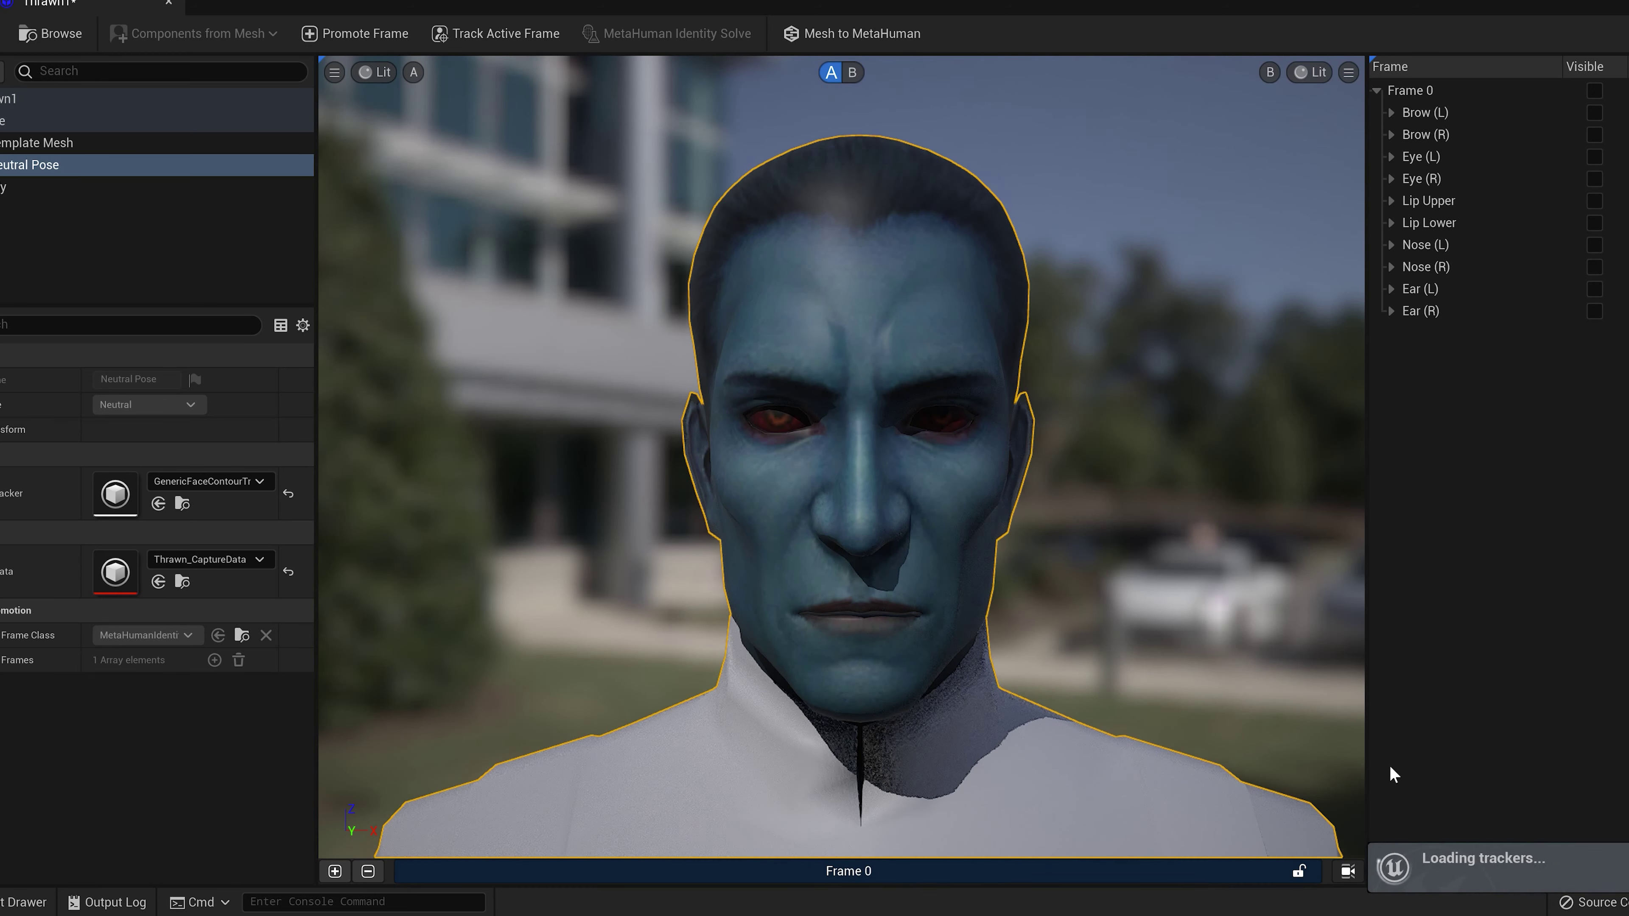
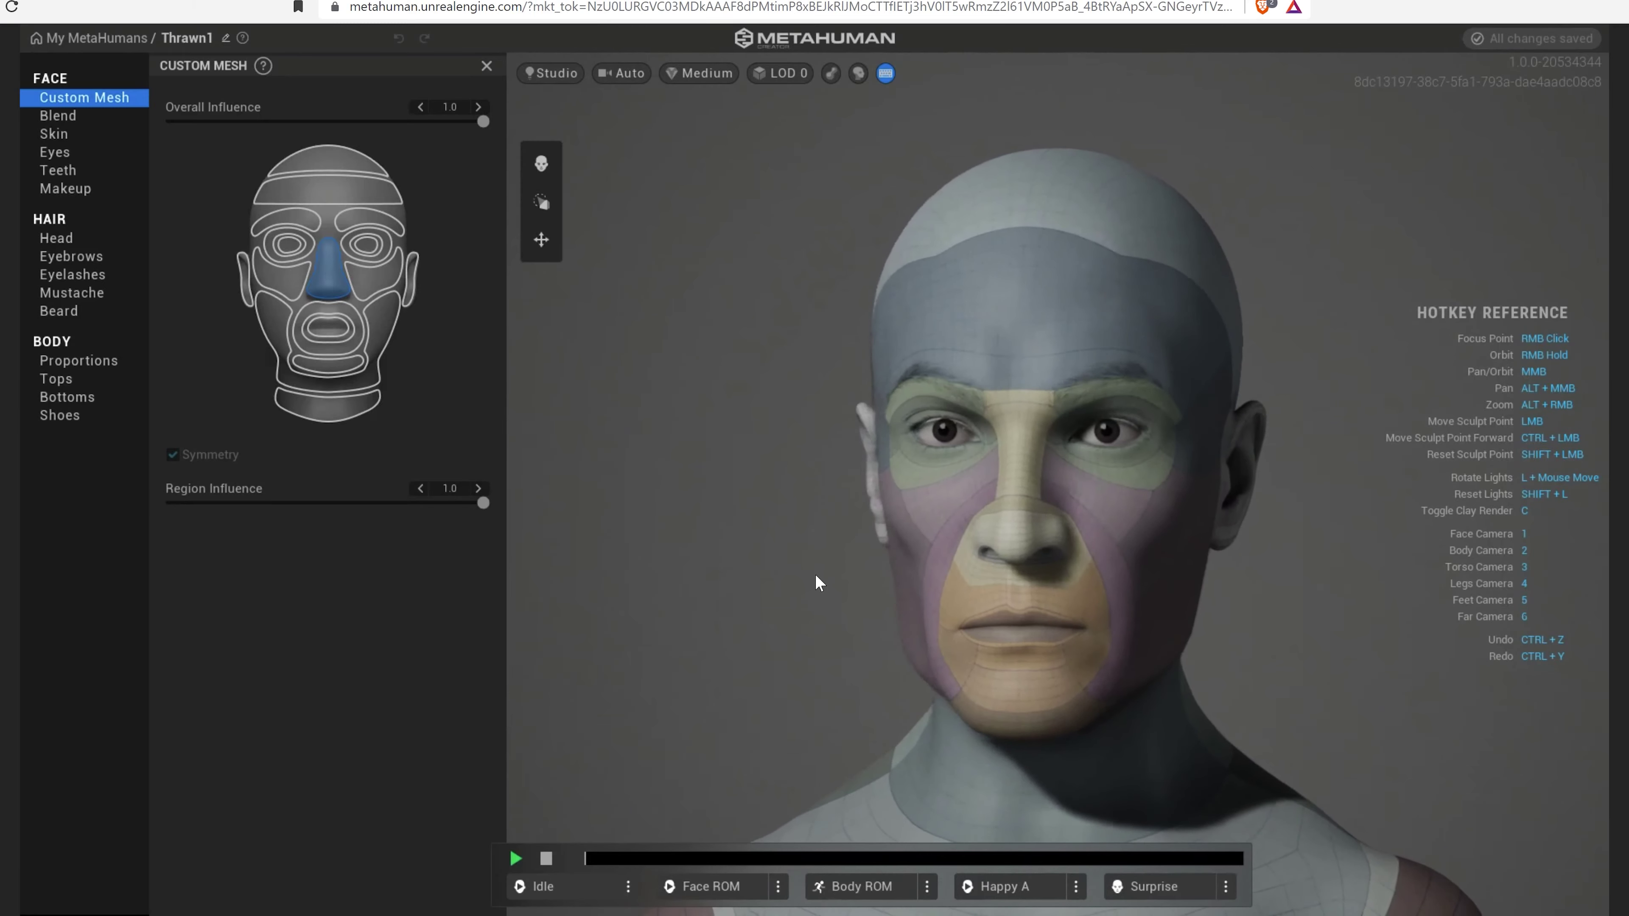
# Step: Compare Thrawn1's face with the custom mesh's Overall Influence at 0.0 and undo that change
pyautogui.moveTo(814, 574); pyautogui.dragTo(1124, 537, button='right')
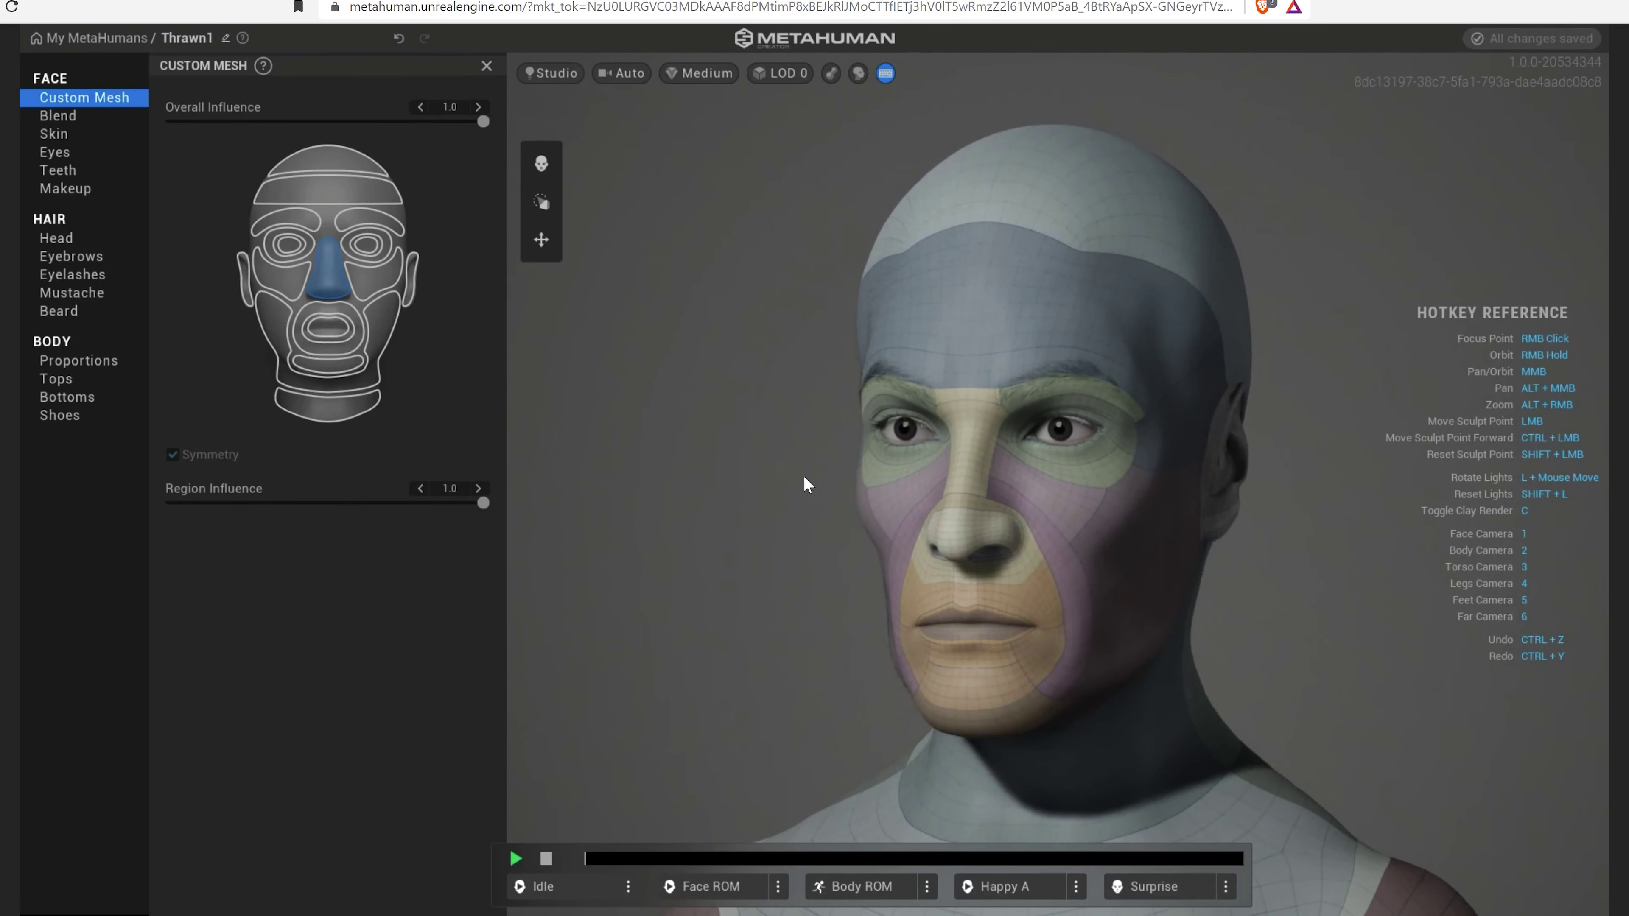
pyautogui.press('1')
pyautogui.moveTo(483, 122); pyautogui.dragTo(266, 152)
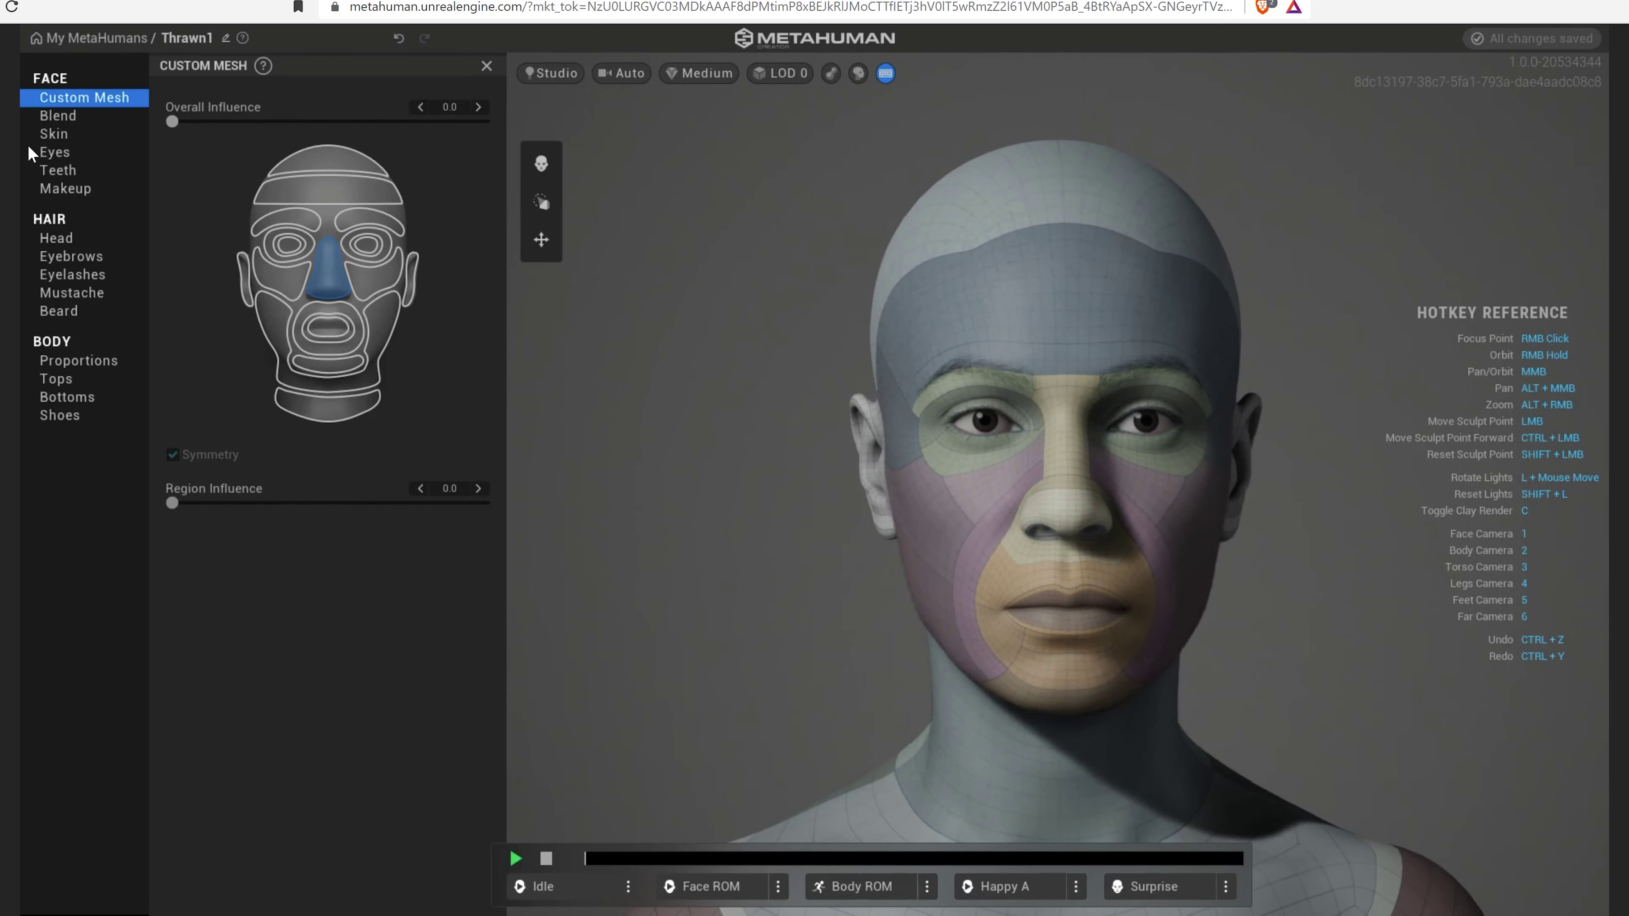
pyautogui.hotkey('ctrl', 'z')
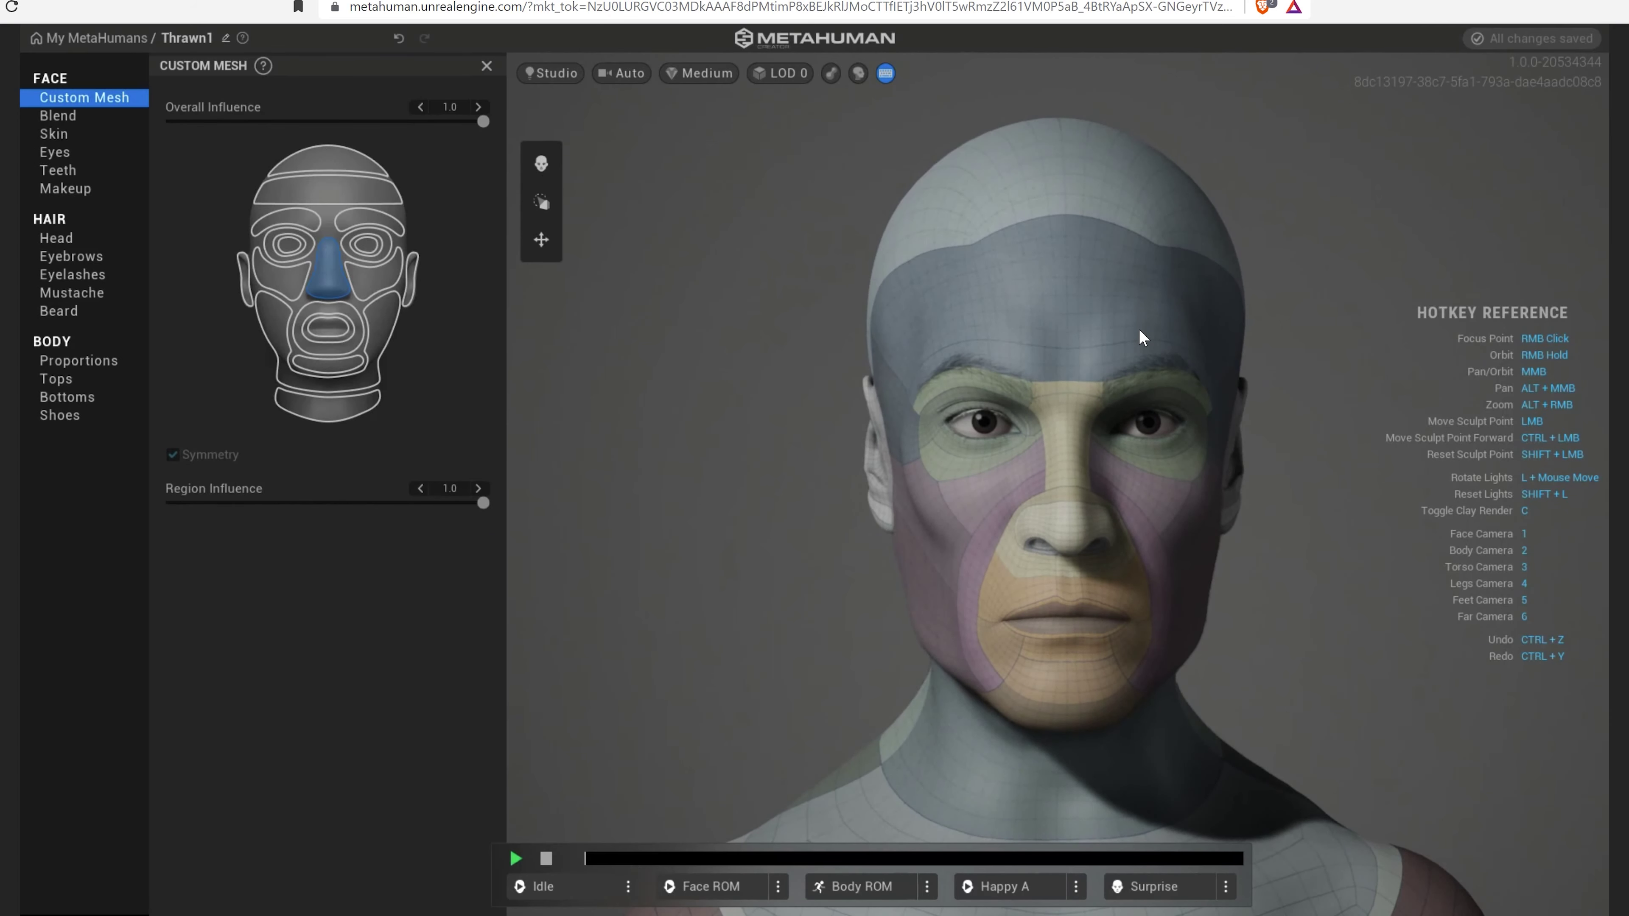
# Step: Set the Region Influence of both ears to 0.0 with symmetry on and check the head from several angles
pyautogui.moveTo(1160, 482); pyautogui.dragTo(1007, 459, button='right')
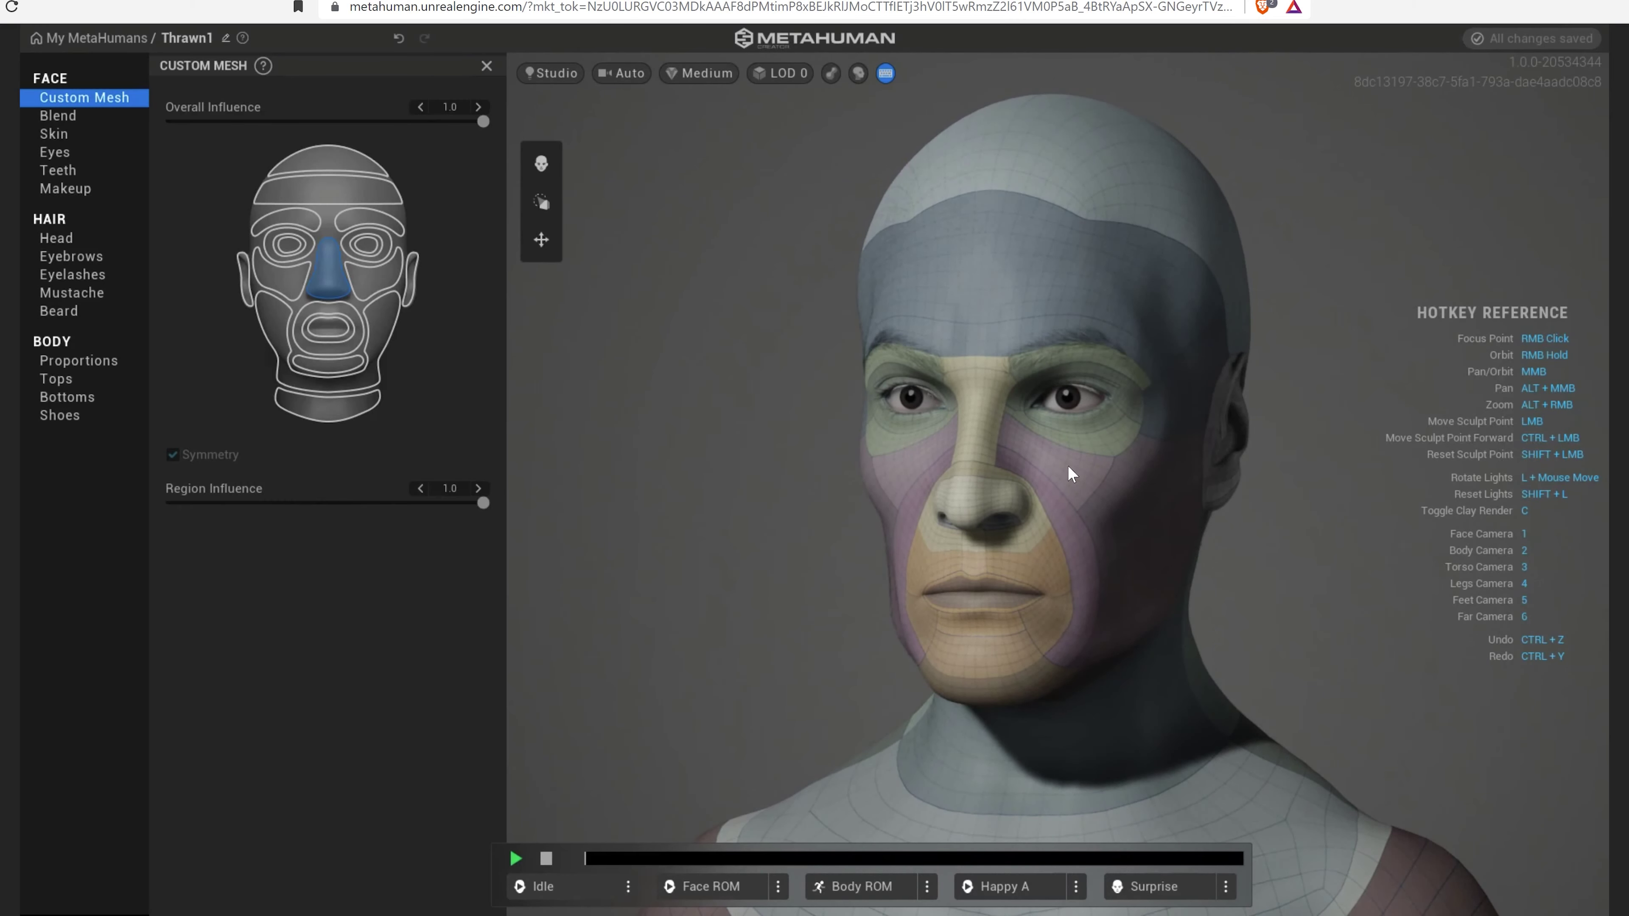
pyautogui.moveTo(1145, 458)
pyautogui.mouseDown(button='right')
pyautogui.moveTo(836, 444)
pyautogui.moveTo(1121, 444)
pyautogui.mouseUp(button='right')
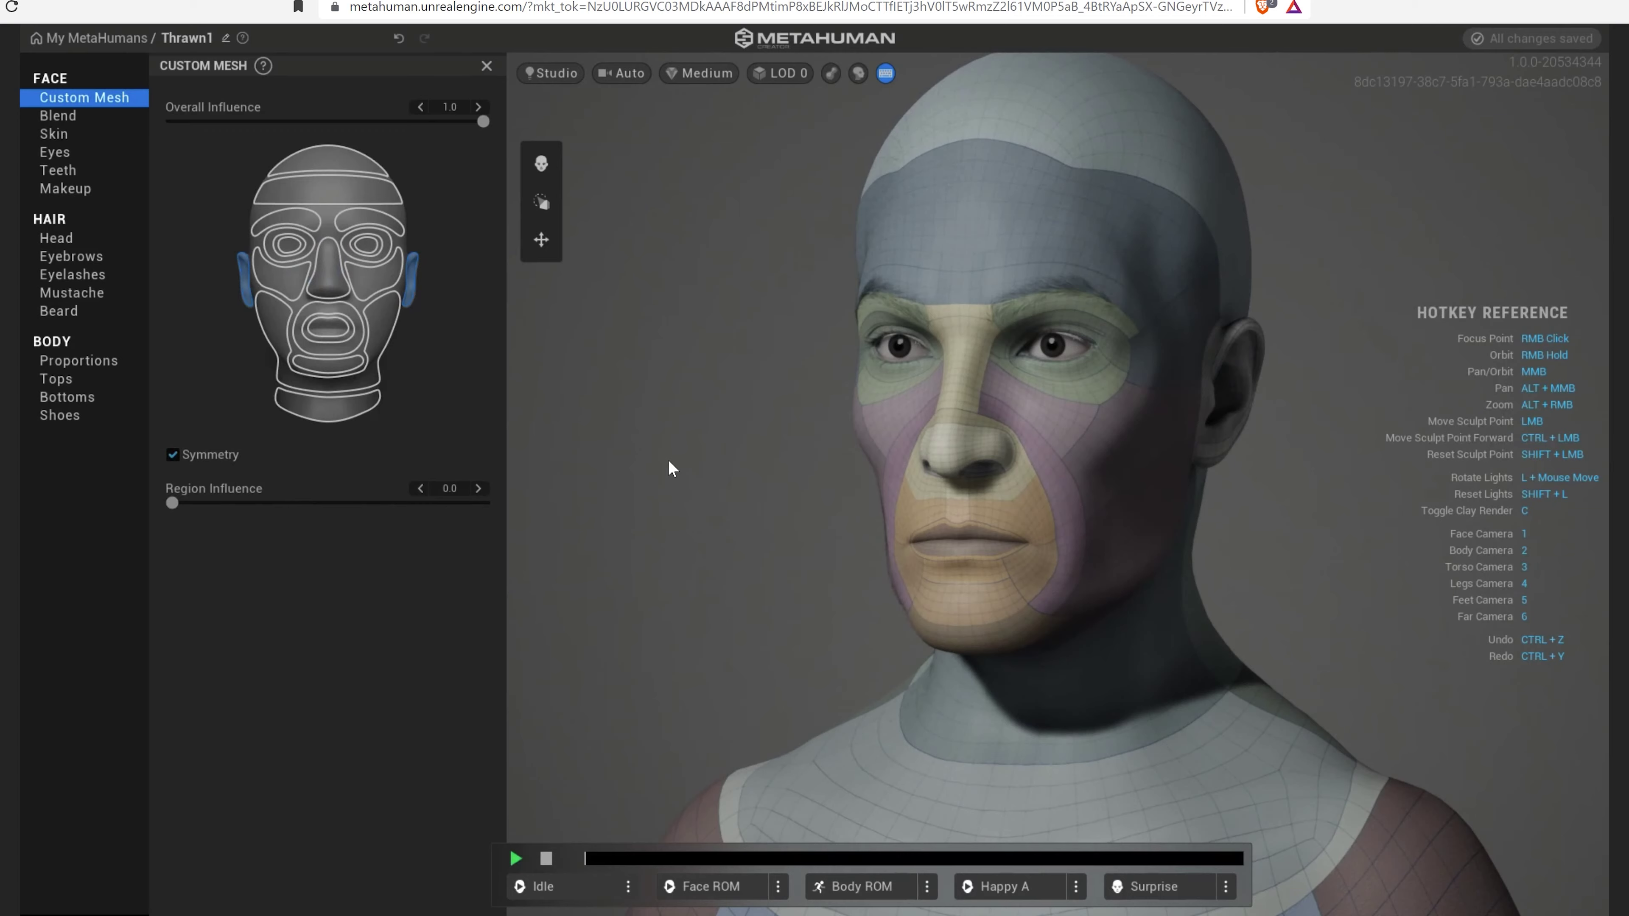
pyautogui.moveTo(692, 471); pyautogui.dragTo(936, 488, button='right')
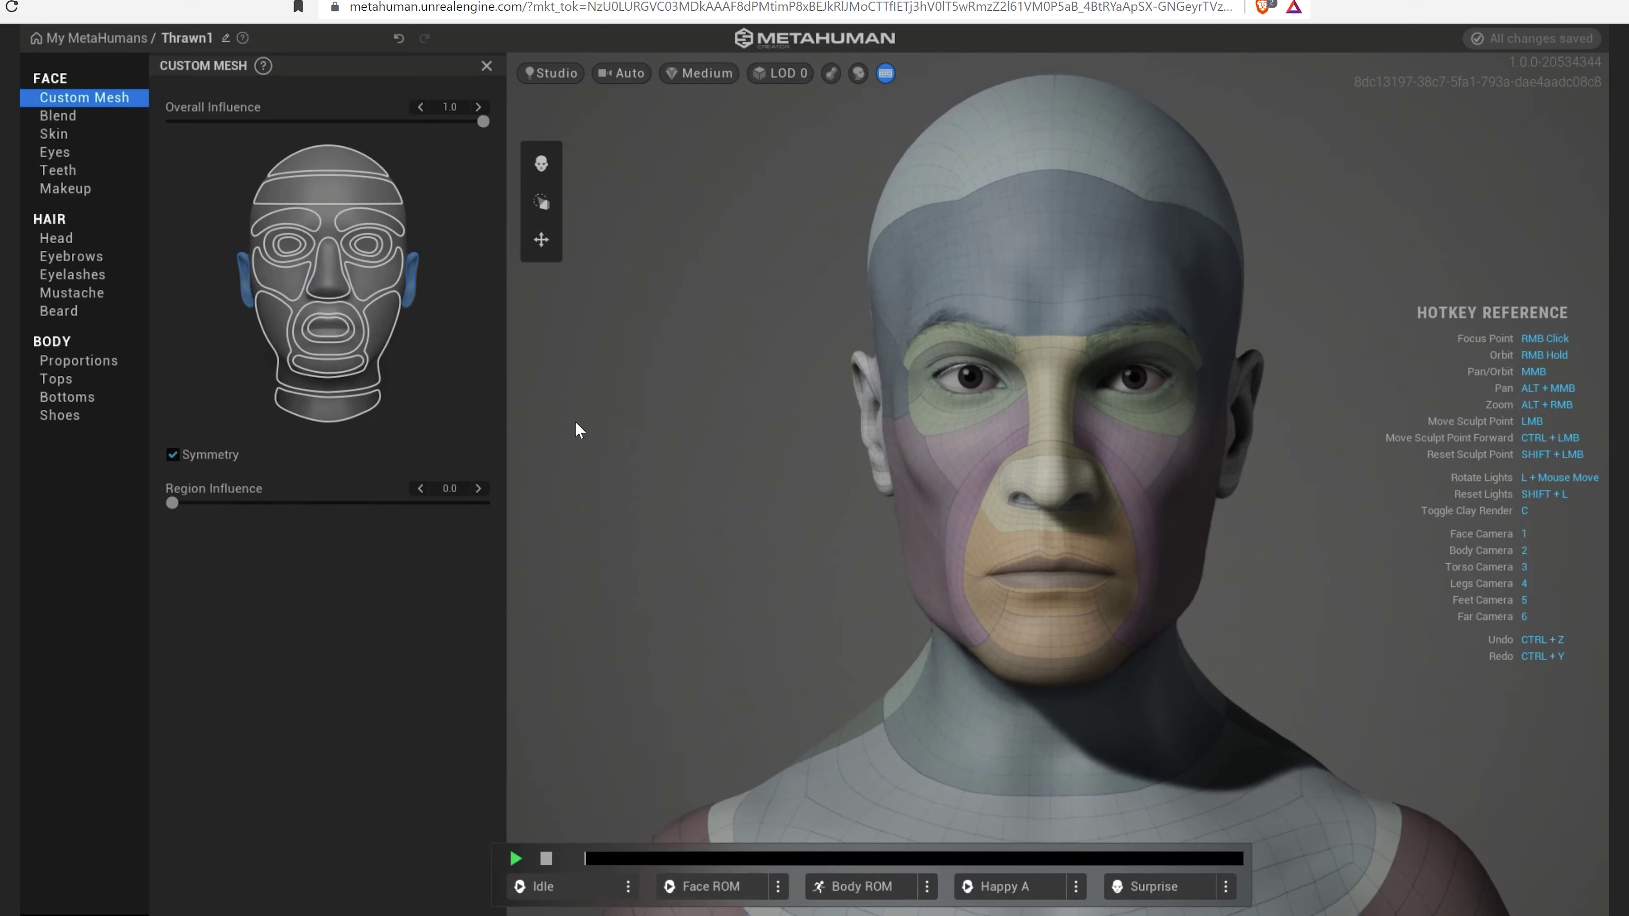
# Step: Set Thrawn1's skin color to U 0.63 and V 0.34 and inspect the textured face
pyautogui.click(77, 131)
pyautogui.click(338, 158)
pyautogui.click(485, 229)
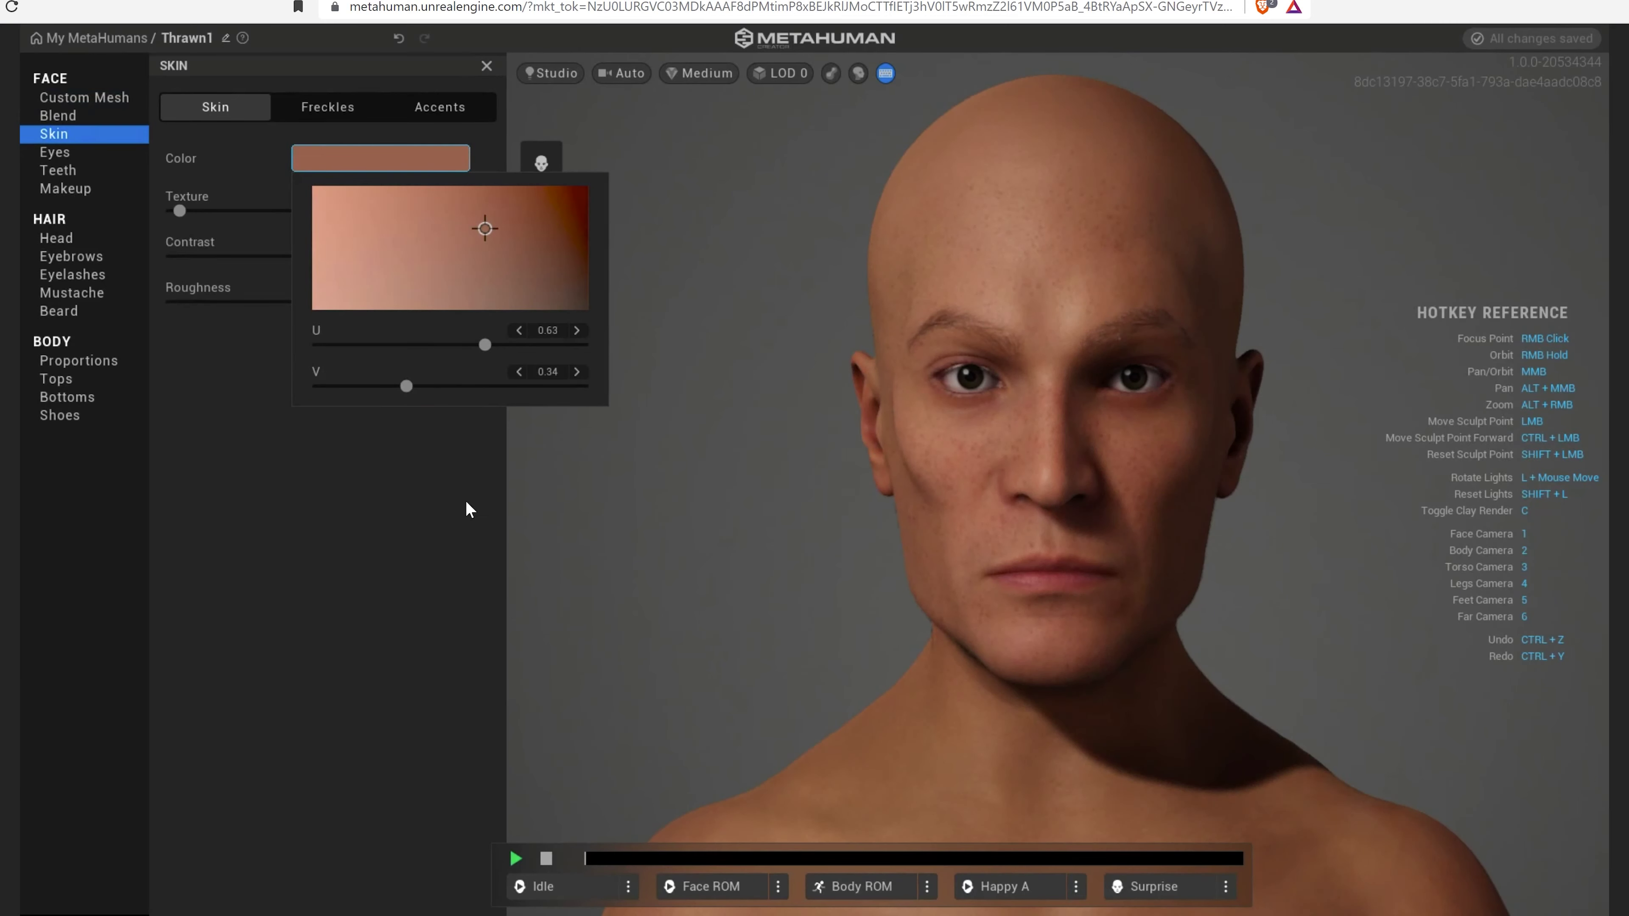
pyautogui.click(481, 479)
pyautogui.moveTo(871, 481); pyautogui.dragTo(1060, 513, button='right')
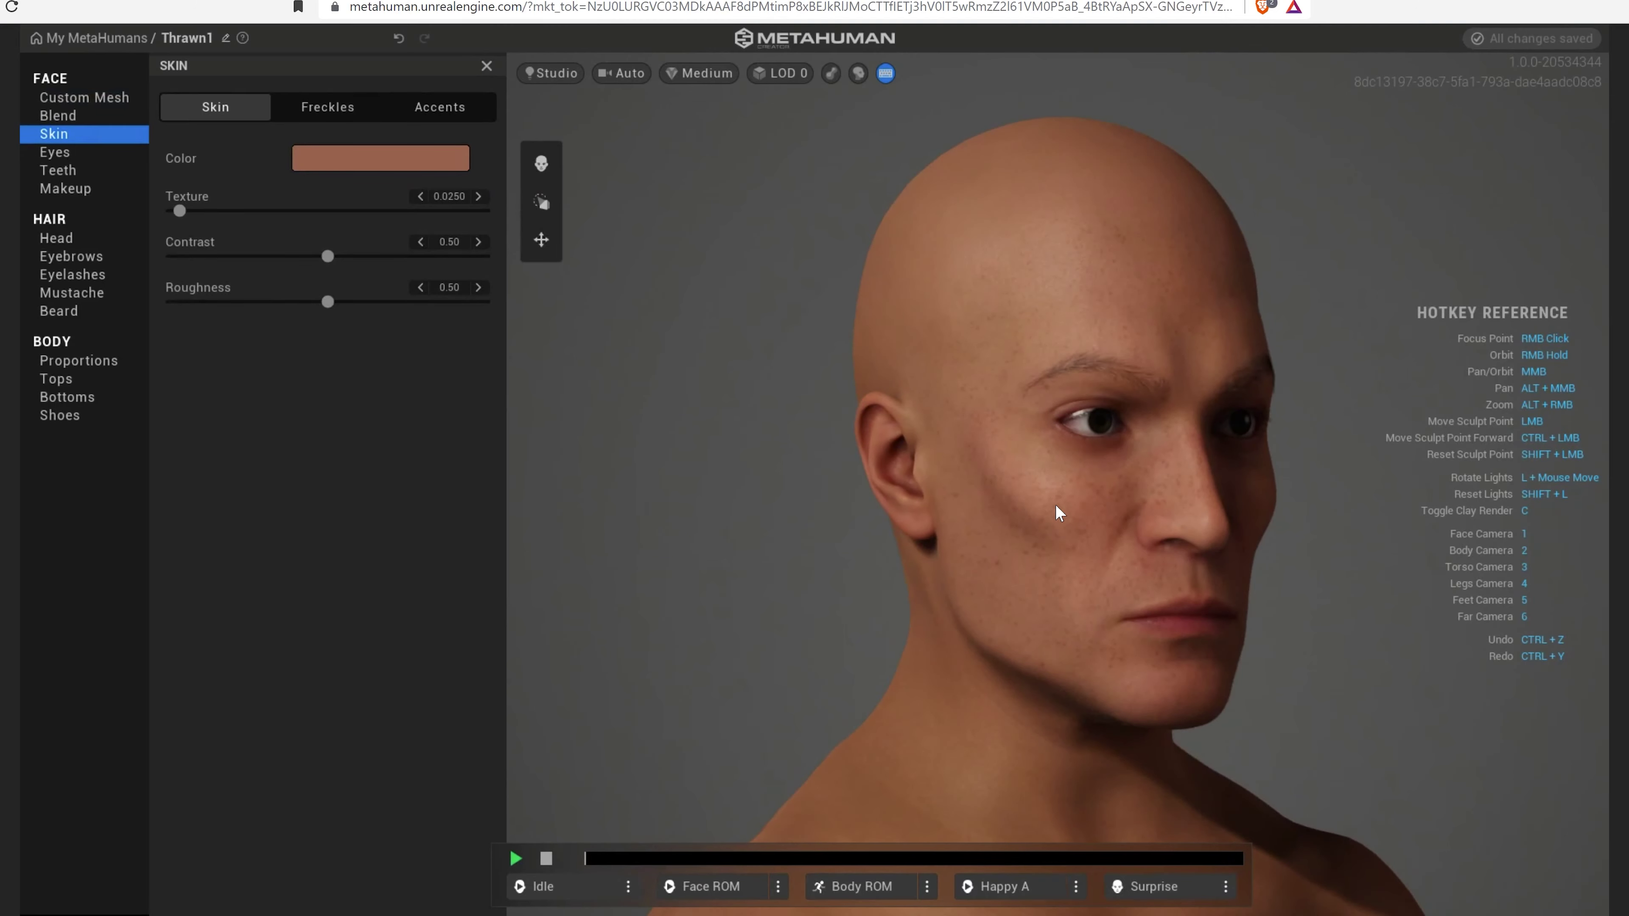
# Step: Review the available eye presets, teeth settings and foundation makeup options for the face
pyautogui.click(54, 152)
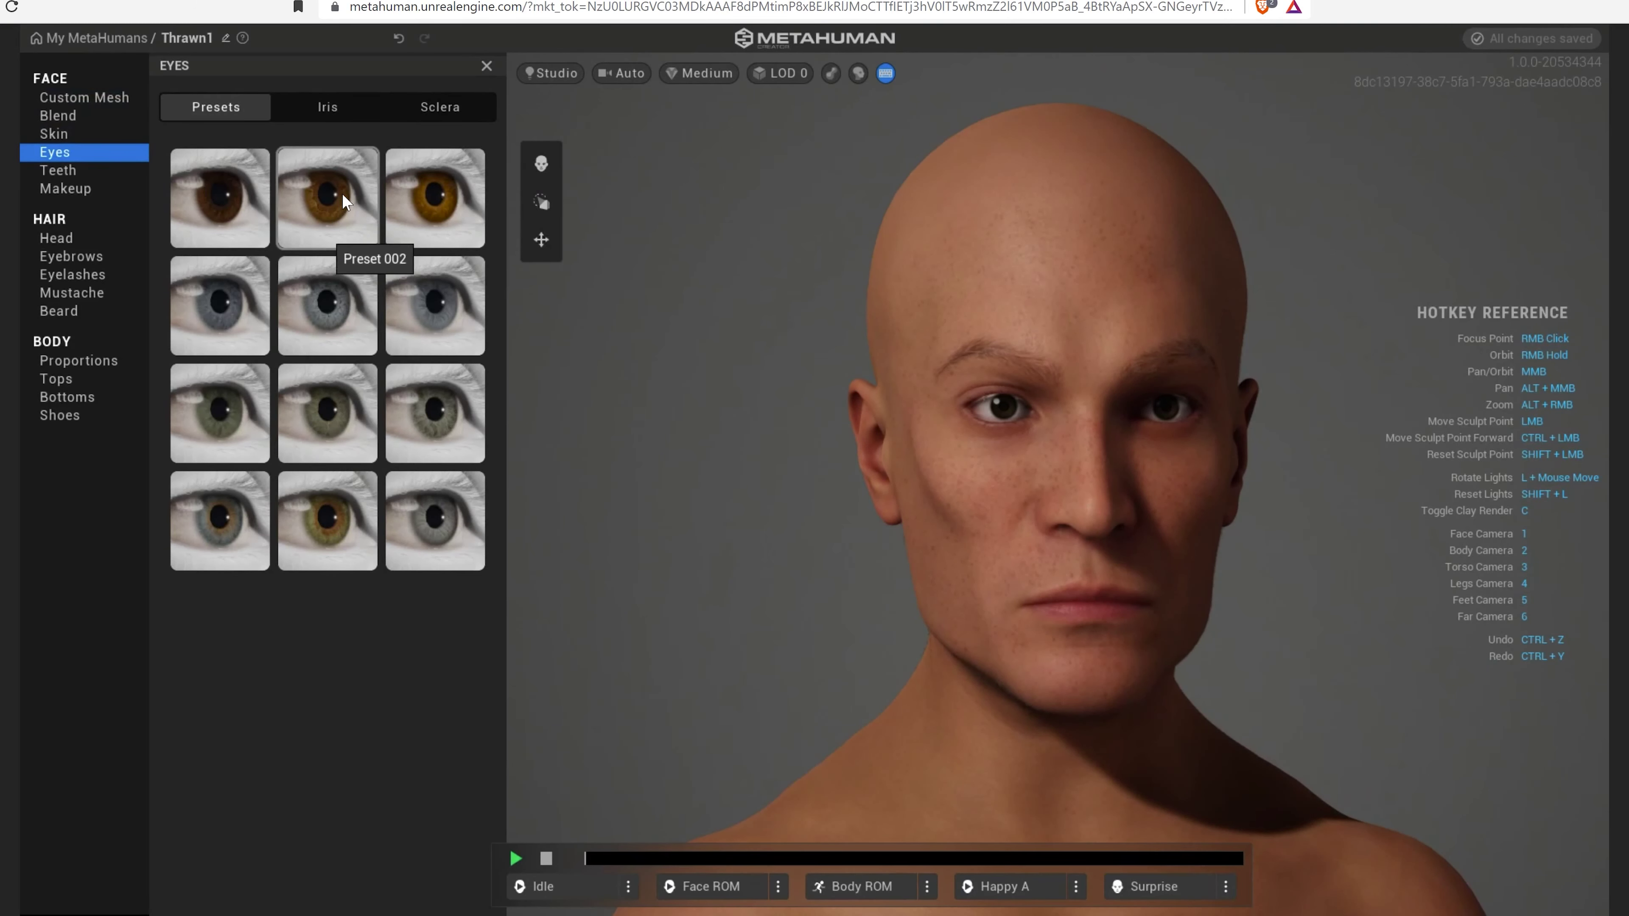
pyautogui.click(102, 170)
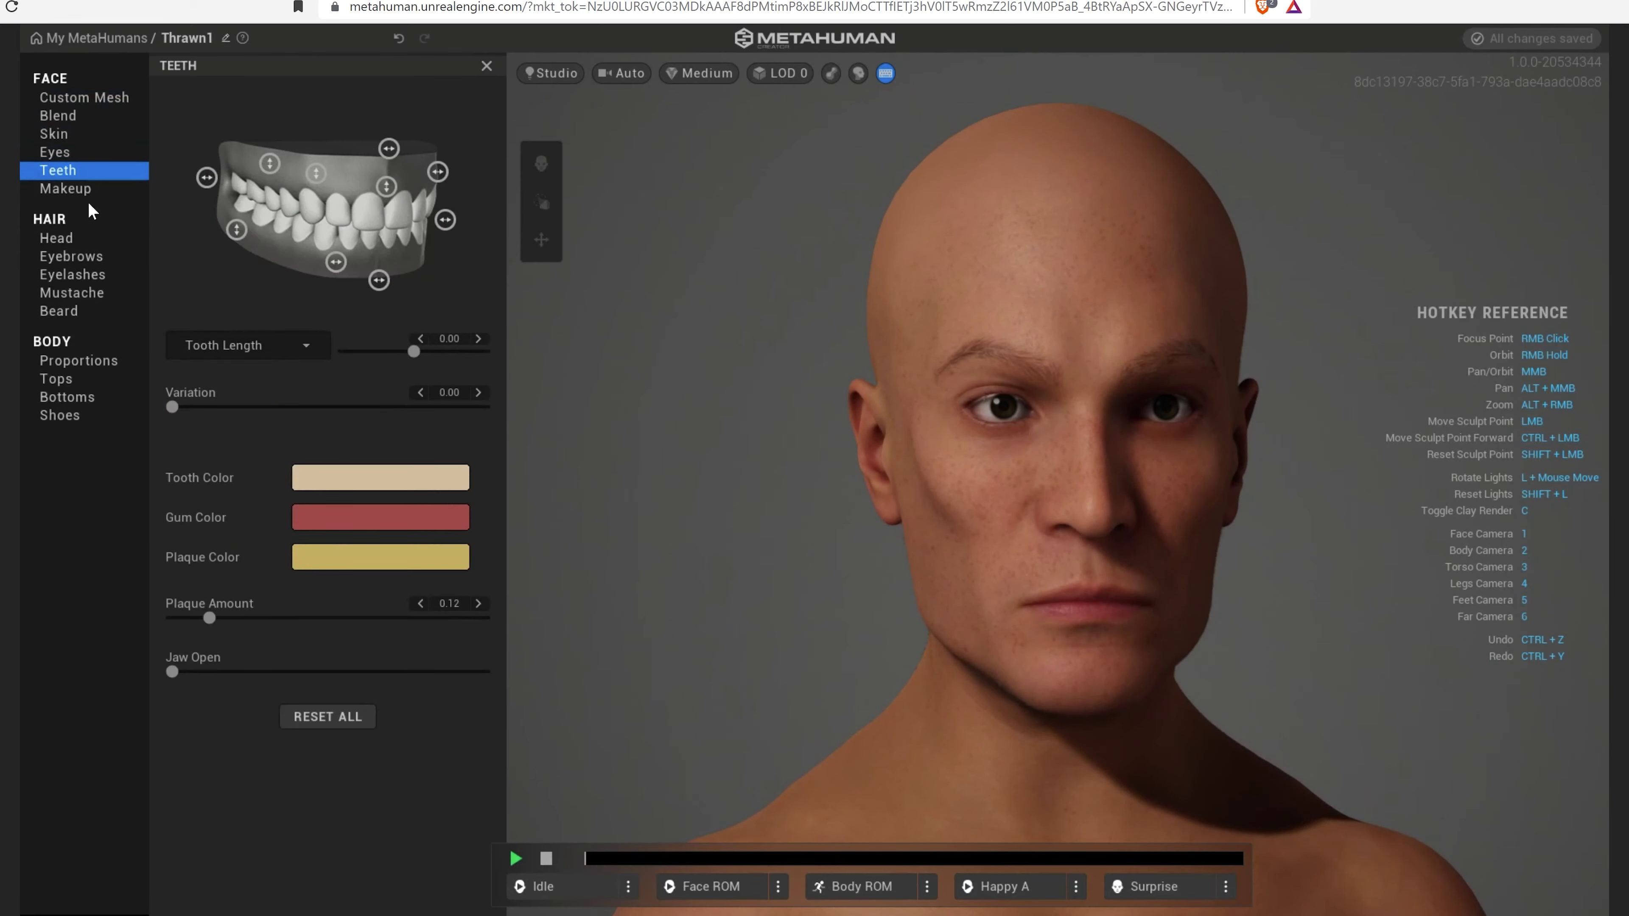
pyautogui.click(90, 190)
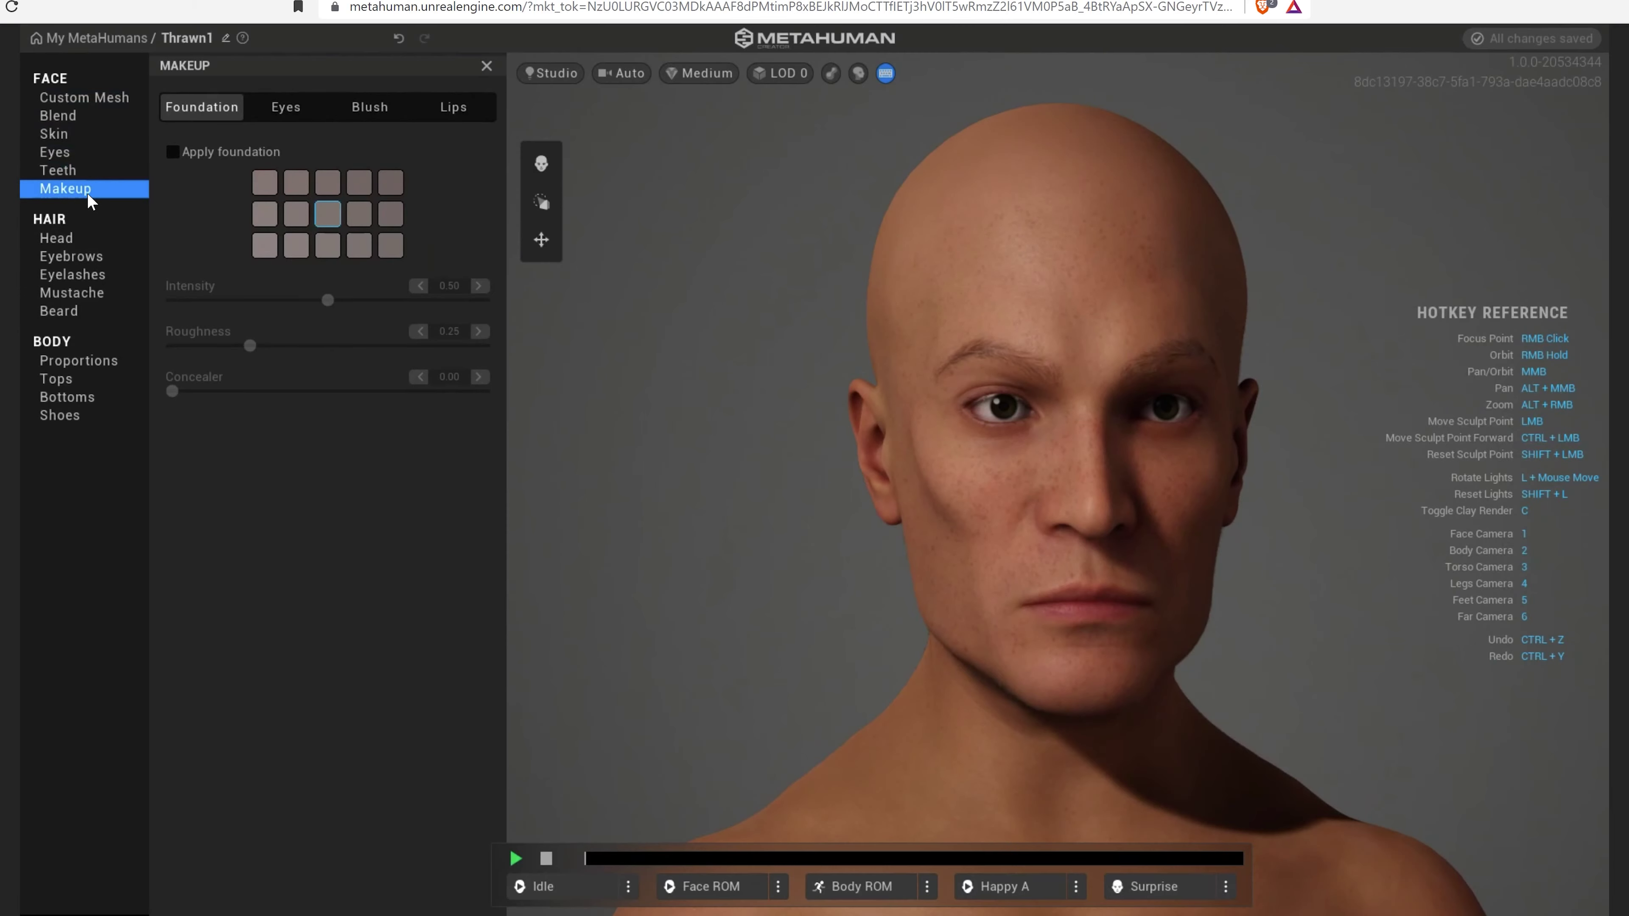
# Step: Apply the Short Slicked Back hairstyle in black and look through the other head hairstyles
pyautogui.click(56, 238)
pyautogui.moveTo(917, 585); pyautogui.dragTo(520, 676, button='right')
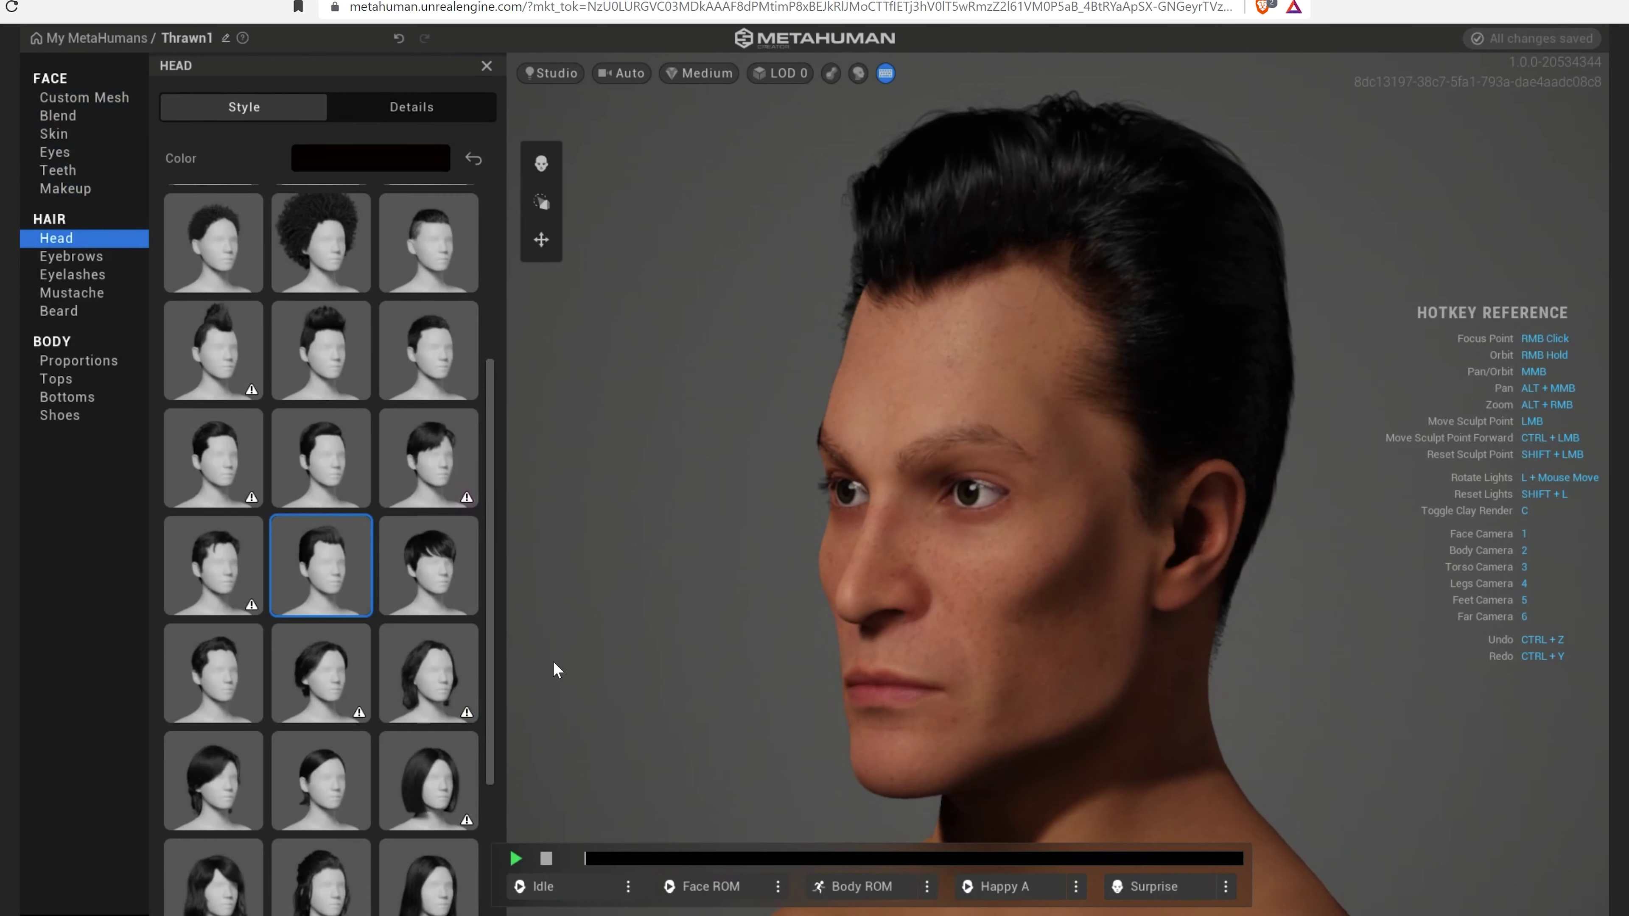
pyautogui.scroll(-3, 359, 649)
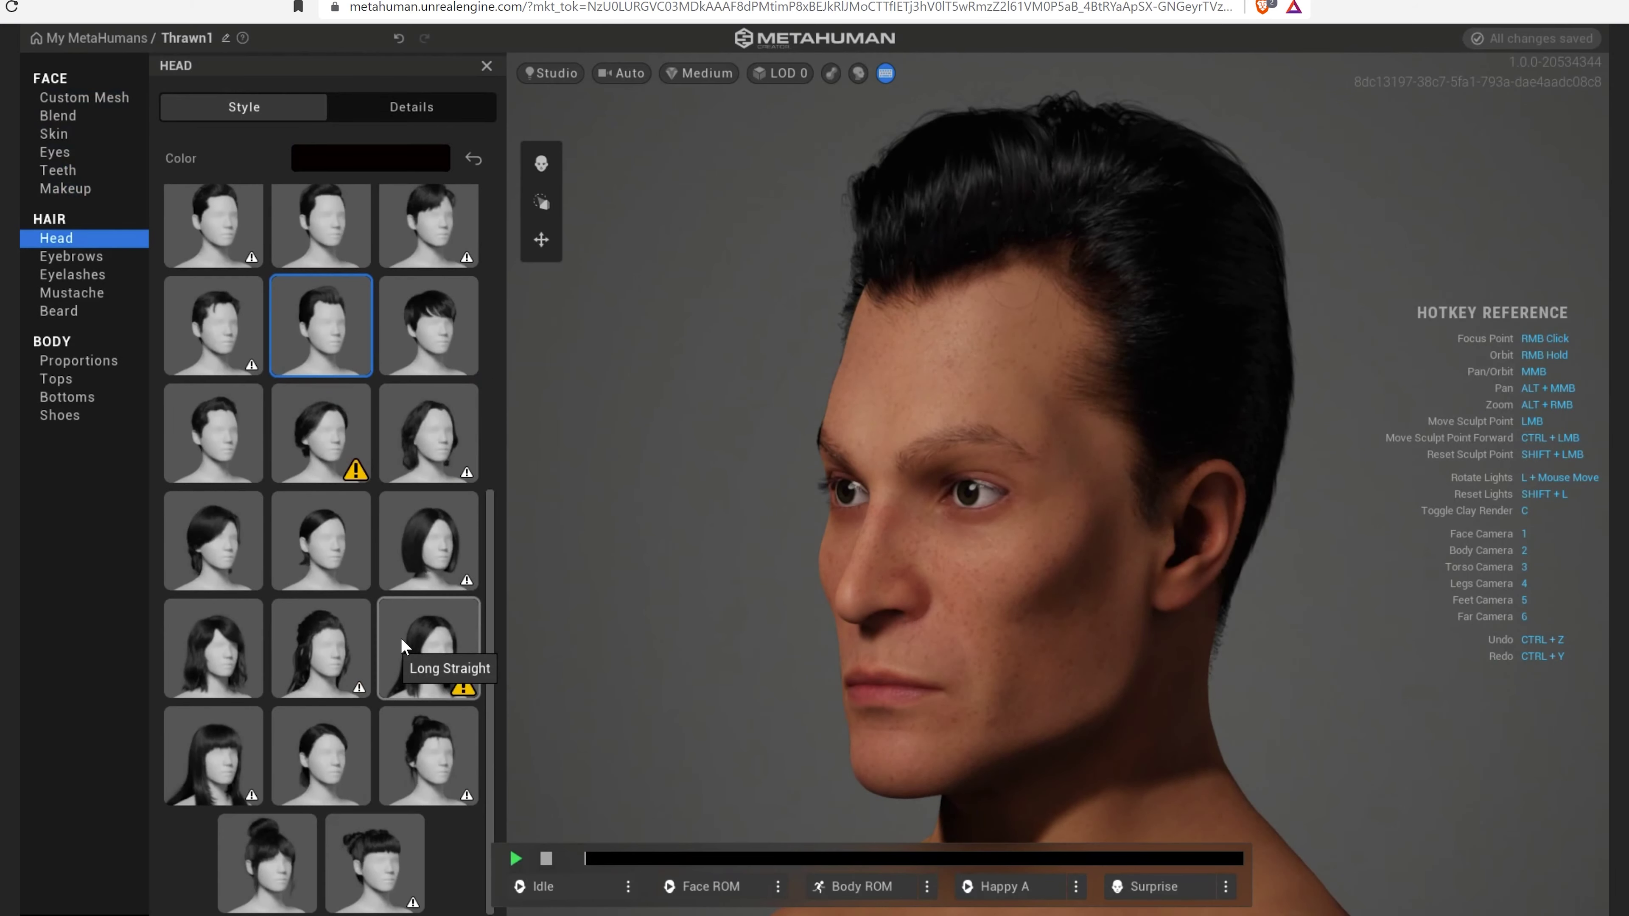
pyautogui.scroll(7, 411, 620)
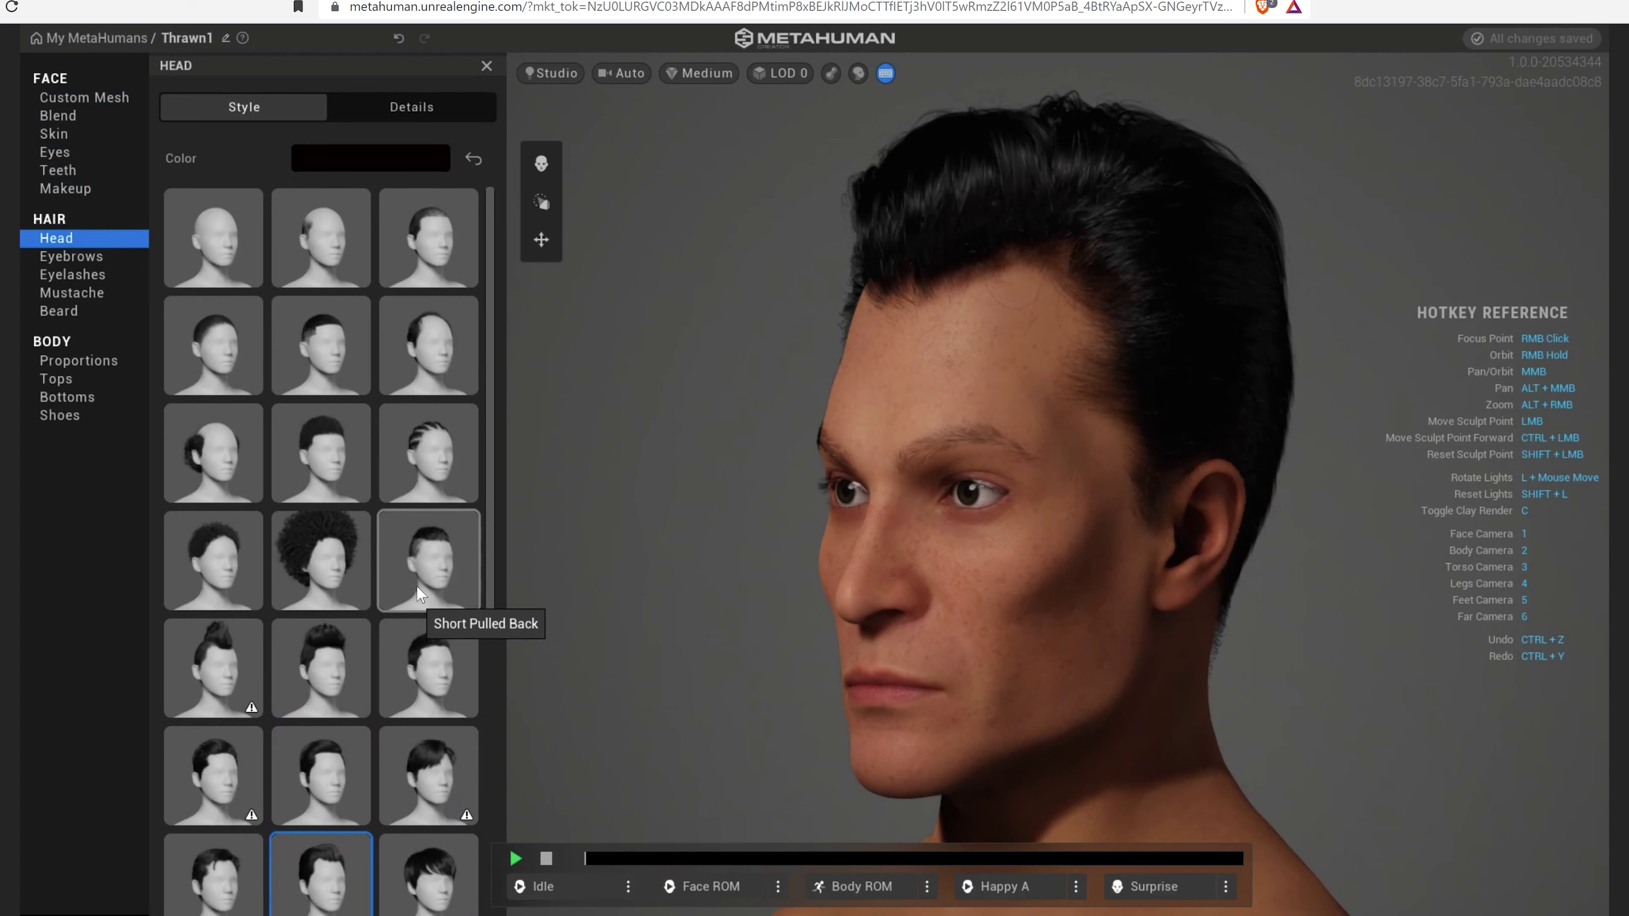
pyautogui.scroll(-4, 389, 563)
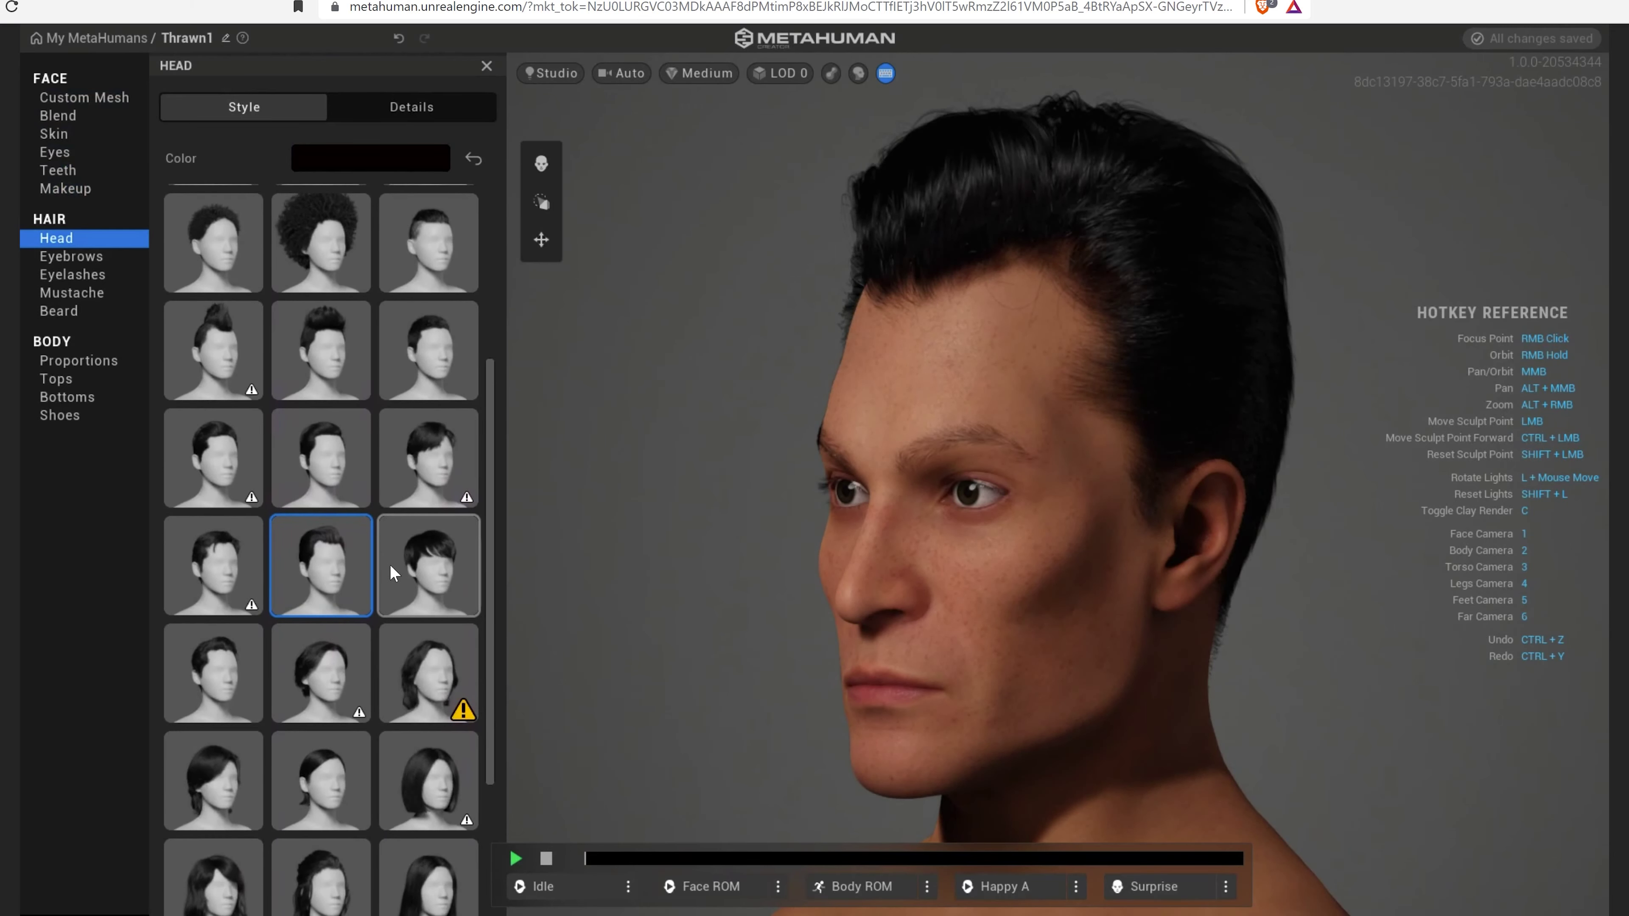
# Step: Try the short cropped hairstyle and the short side-parted one, checking the hairline from the front and side
pyautogui.click(424, 351)
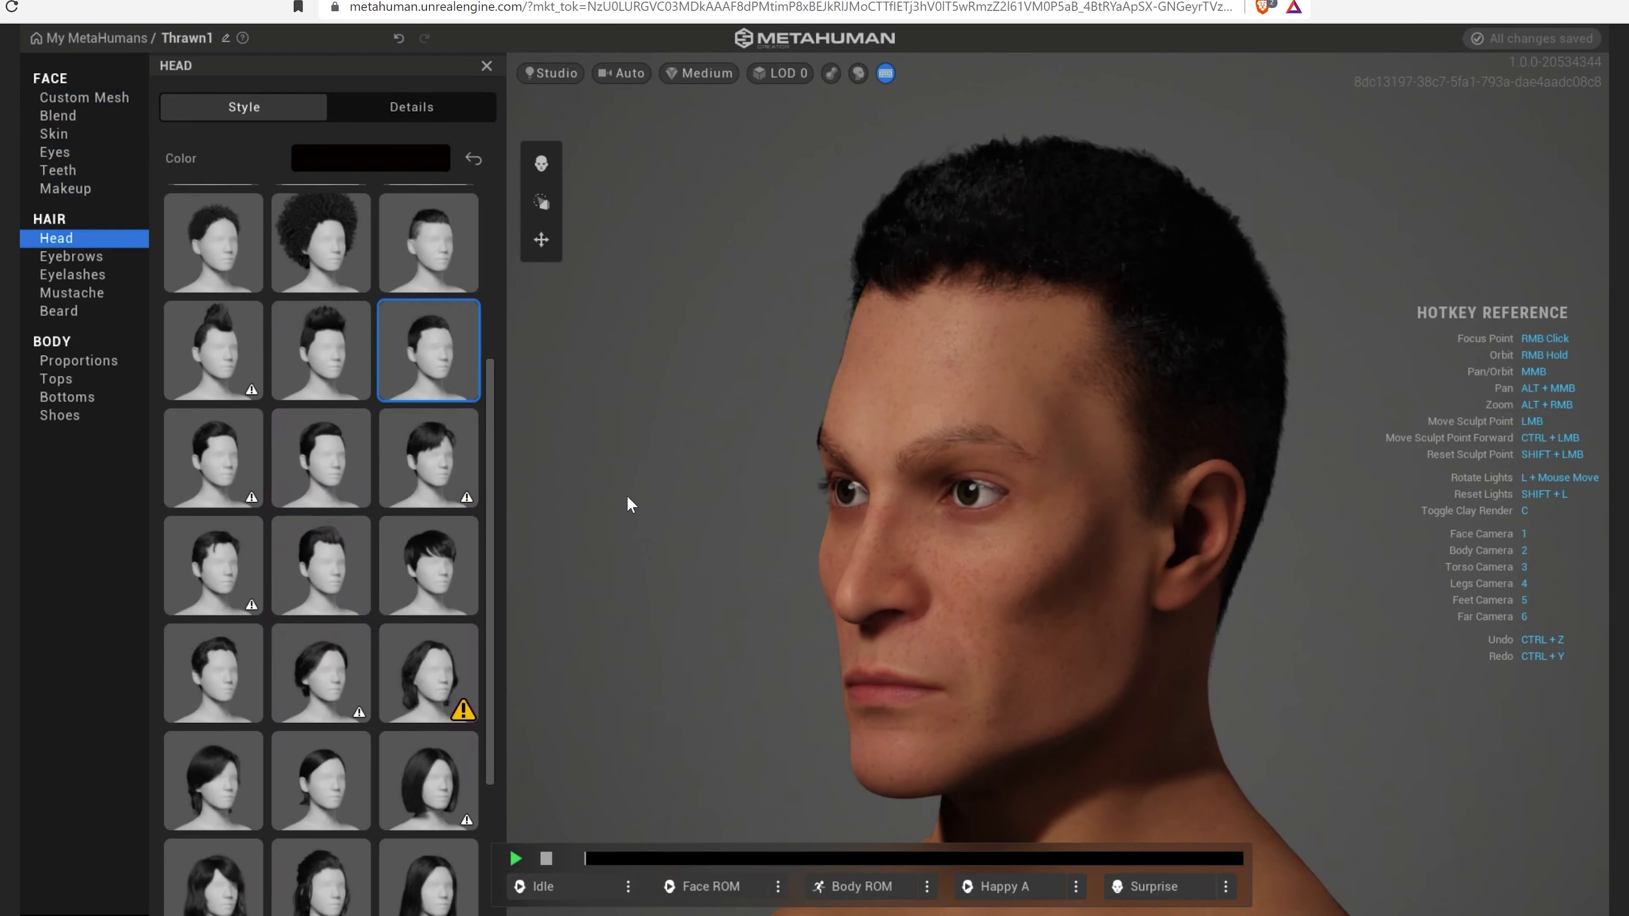
pyautogui.press('1')
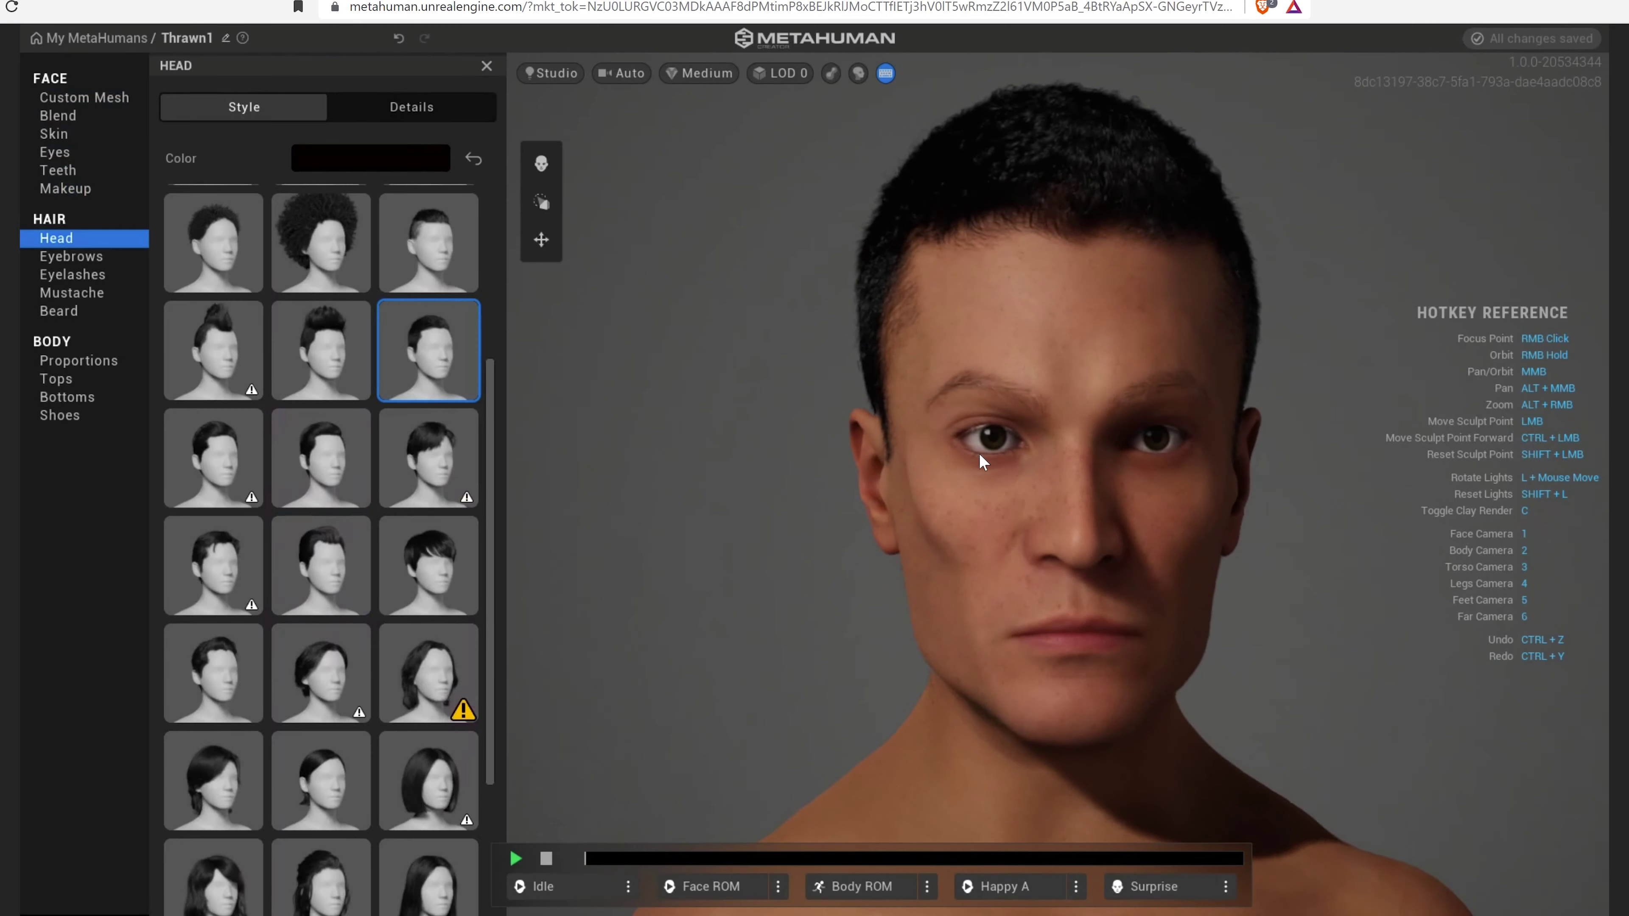
pyautogui.click(337, 460)
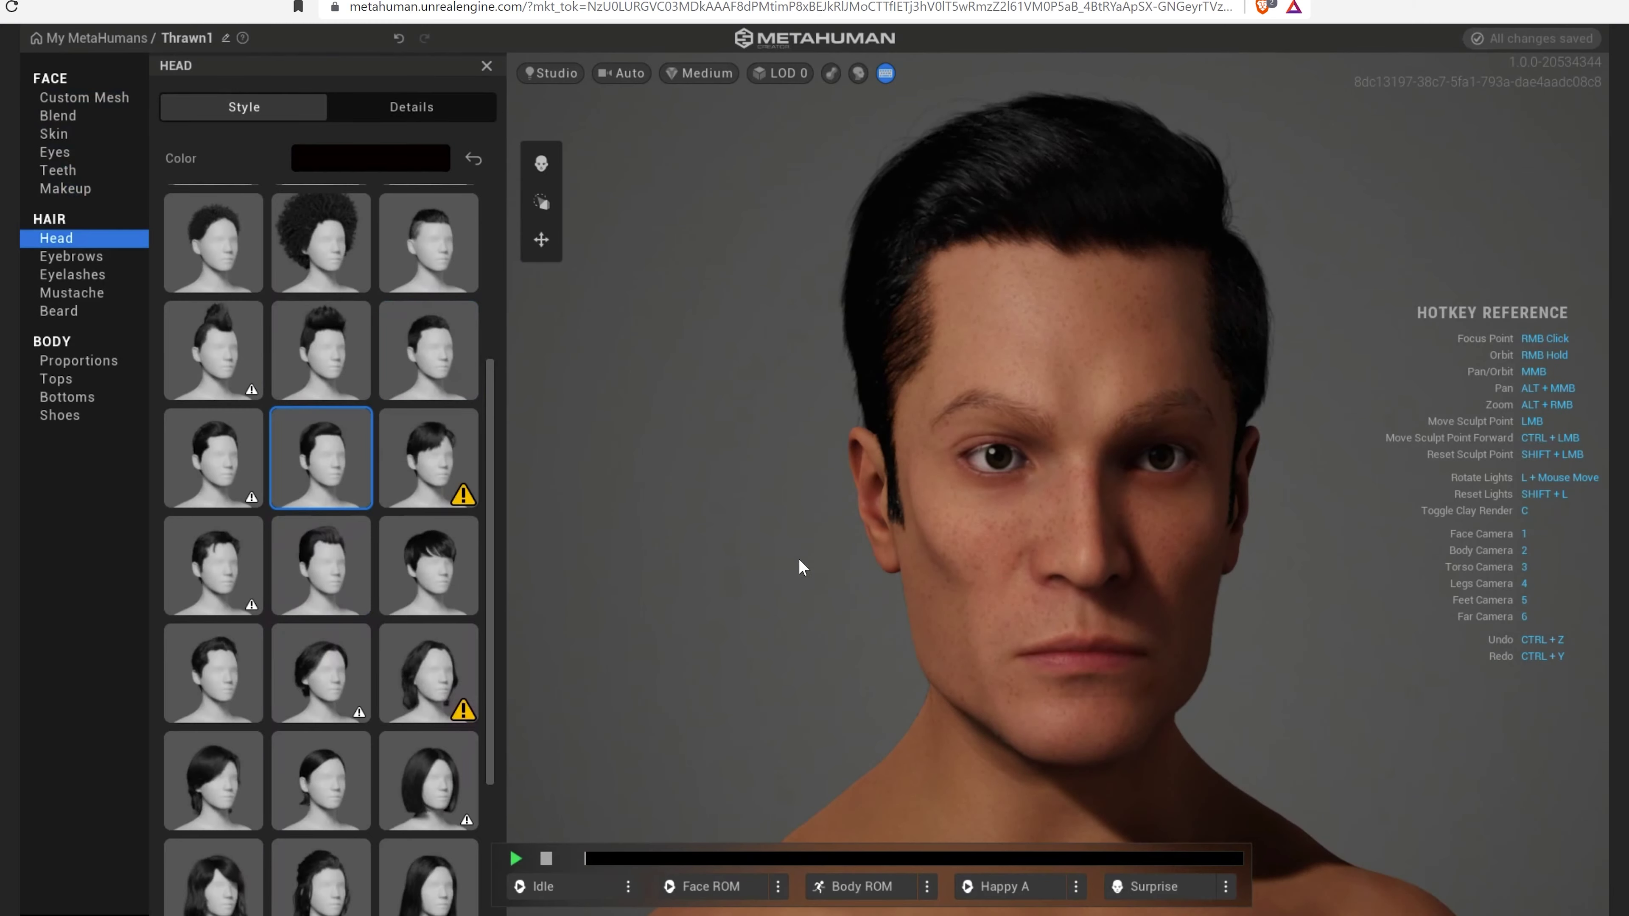
pyautogui.moveTo(972, 530); pyautogui.dragTo(791, 557, button='right')
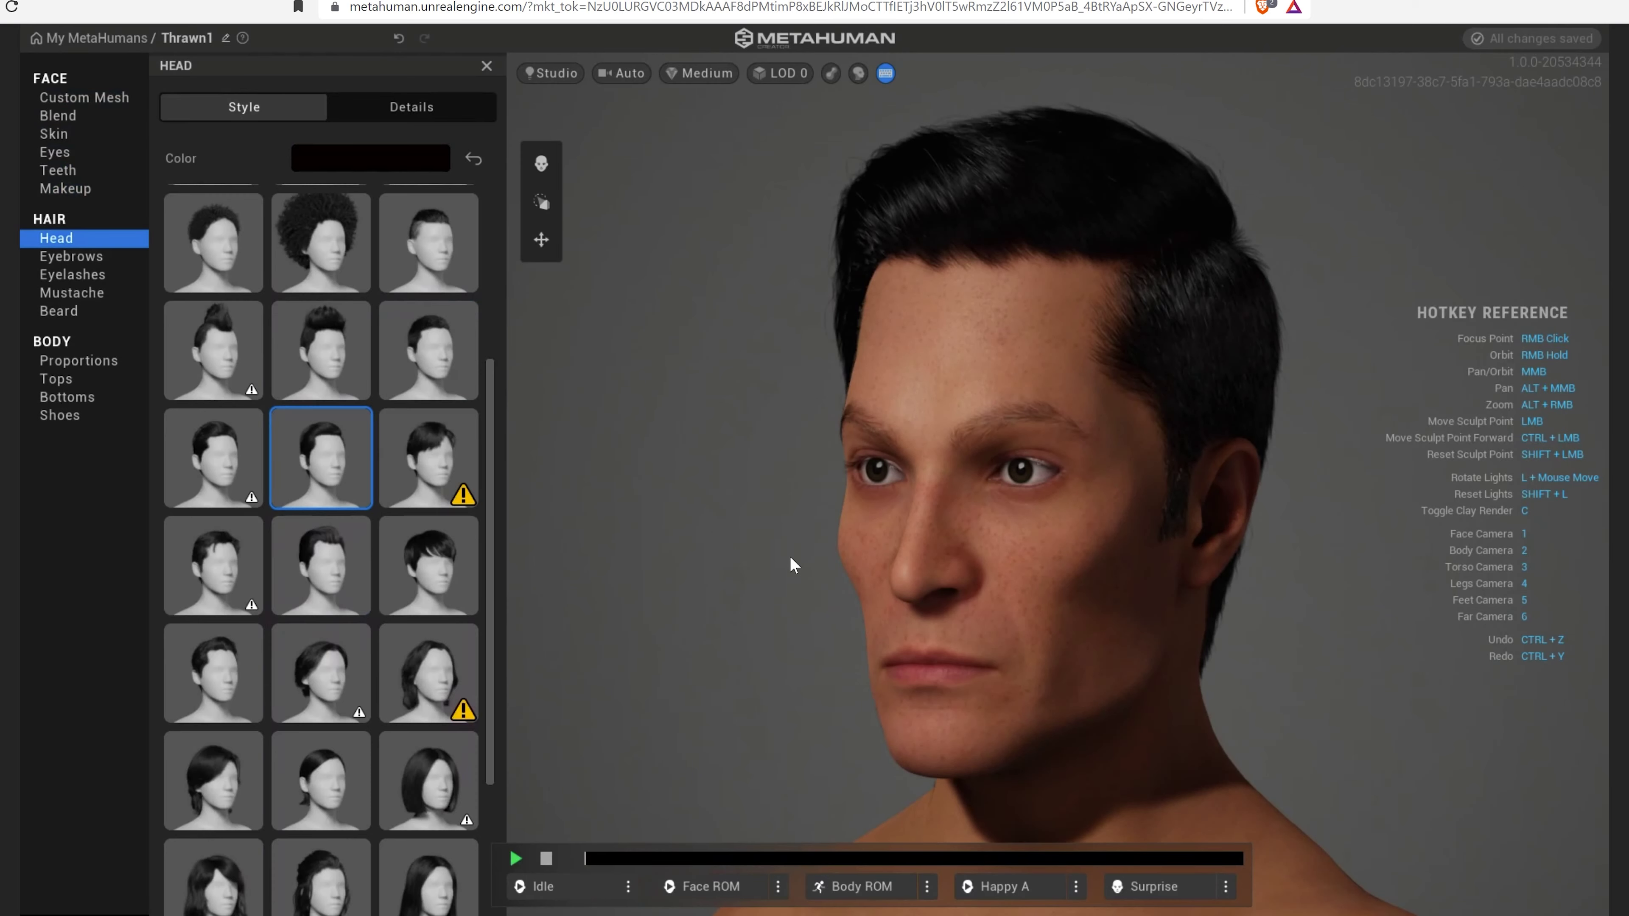
# Step: Look through the hairstyles again, apply Short Slicked Back, and inspect the hair from the opposite side
pyautogui.scroll(-3, 411, 621)
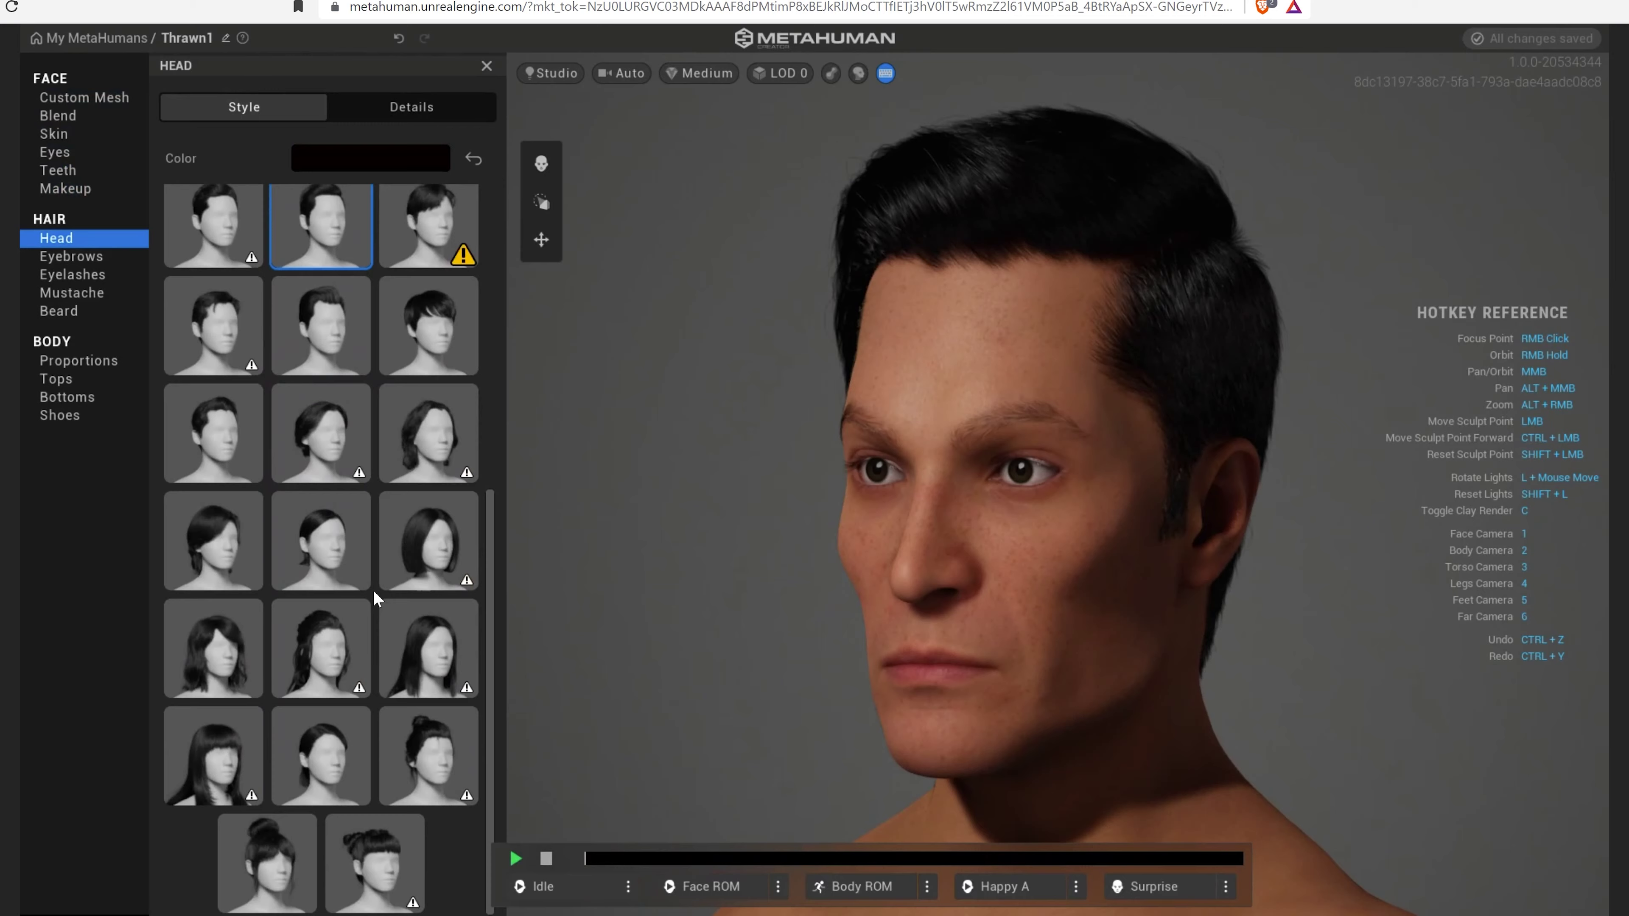
pyautogui.scroll(4, 375, 598)
pyautogui.scroll(2, 375, 599)
pyautogui.scroll(-4, 375, 598)
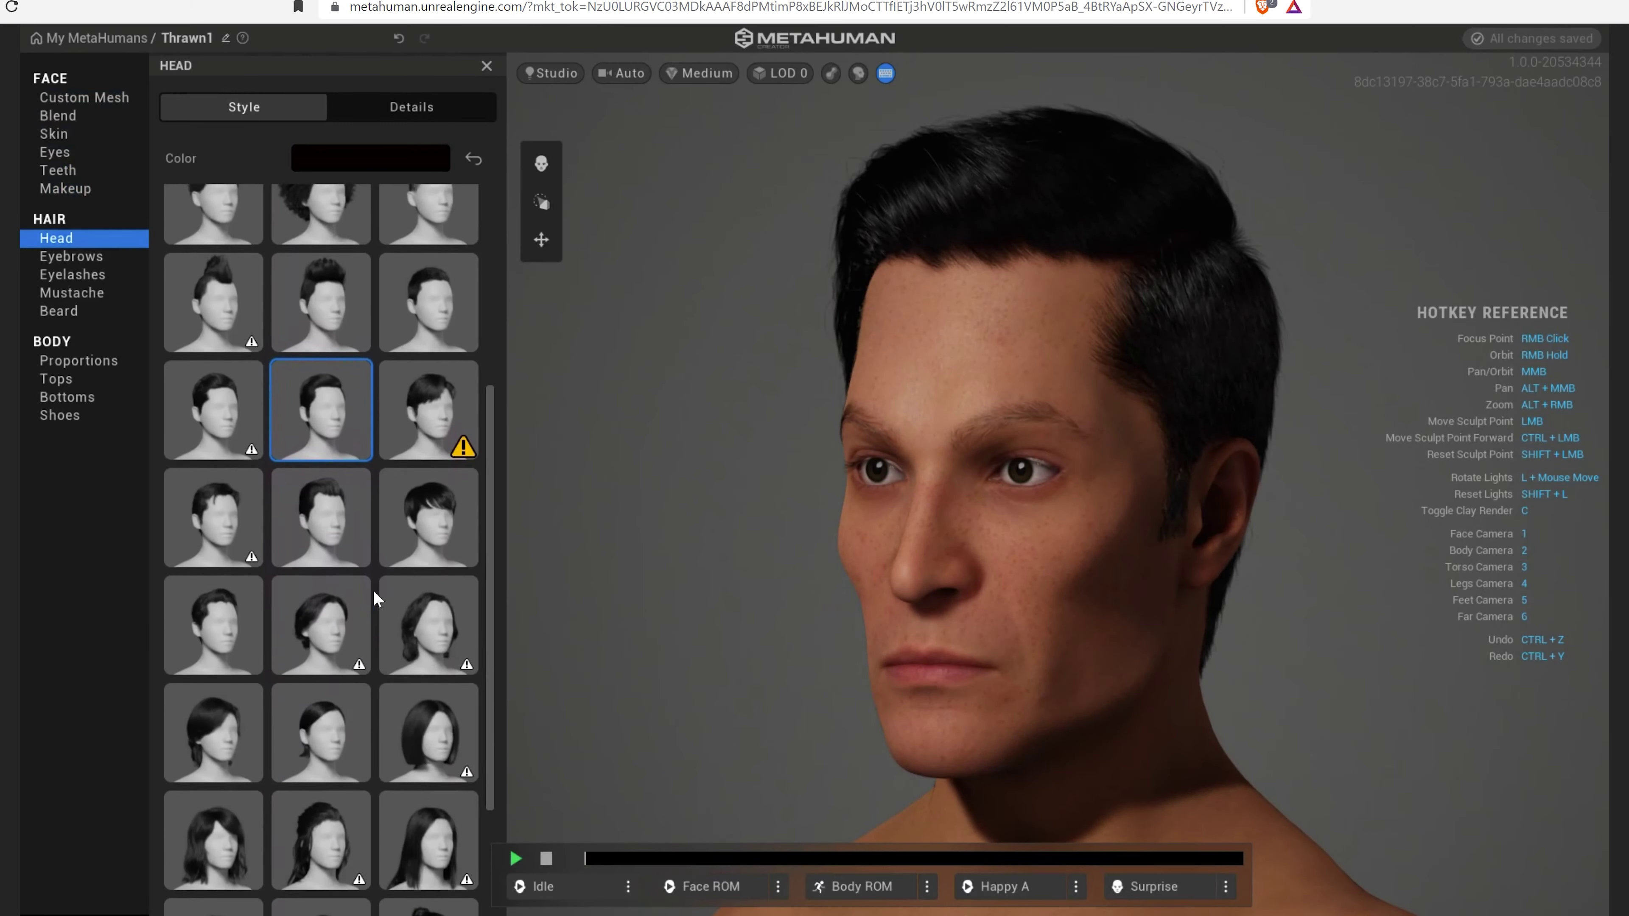
pyautogui.scroll(-1, 375, 598)
pyautogui.click(315, 501)
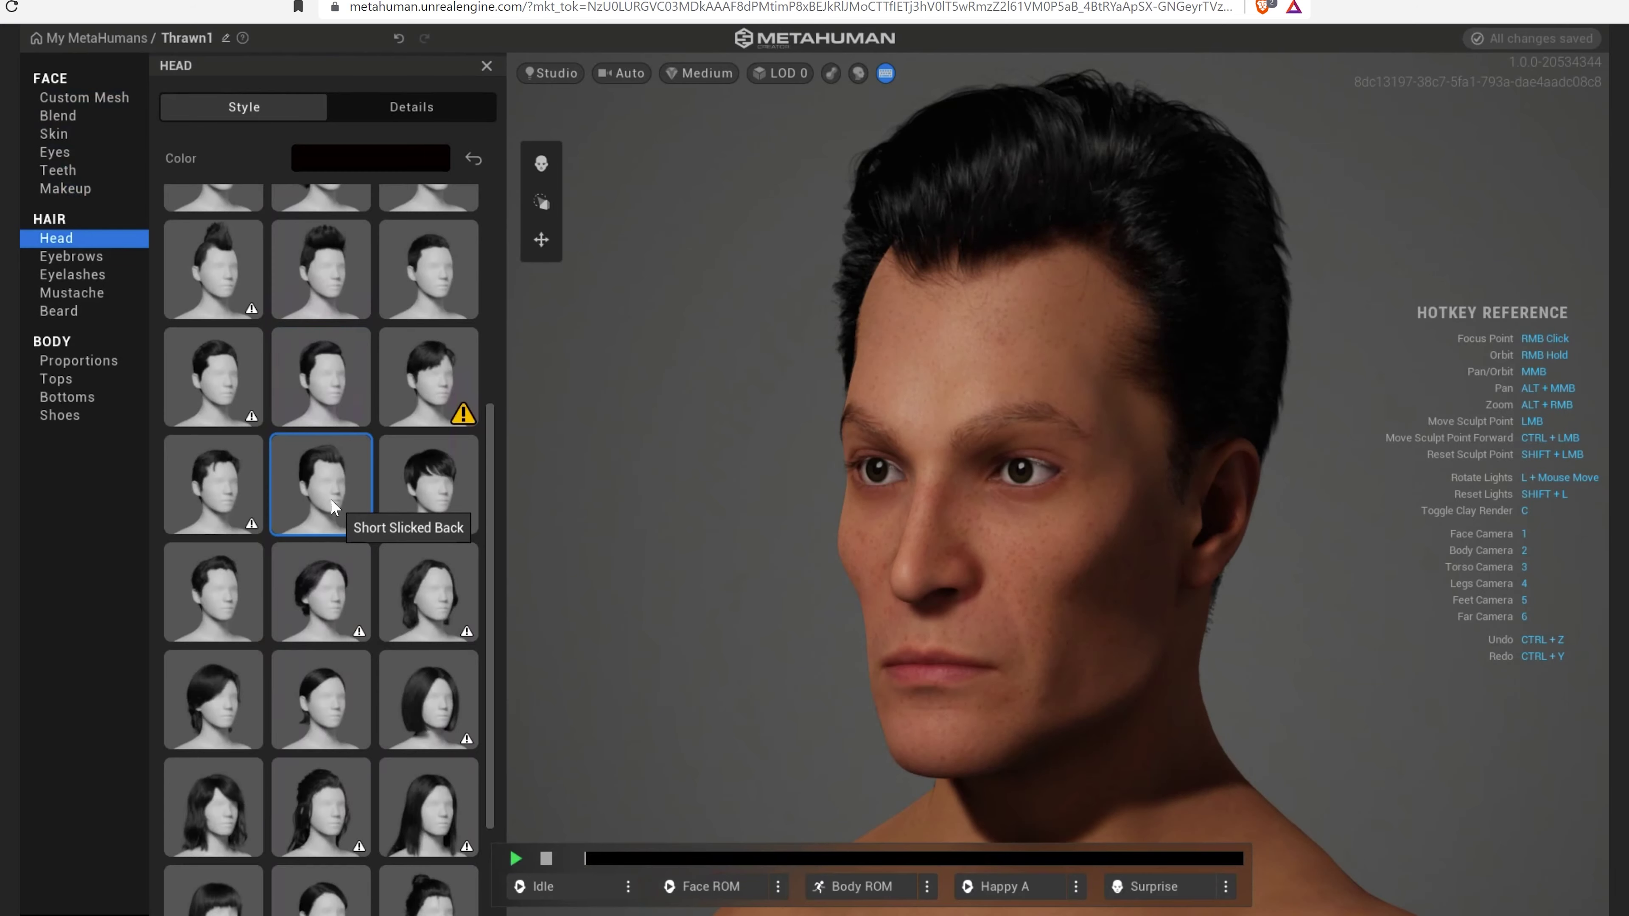
pyautogui.moveTo(898, 564); pyautogui.dragTo(1413, 599, button='right')
pyautogui.moveTo(1051, 578); pyautogui.dragTo(1030, 580, button='right')
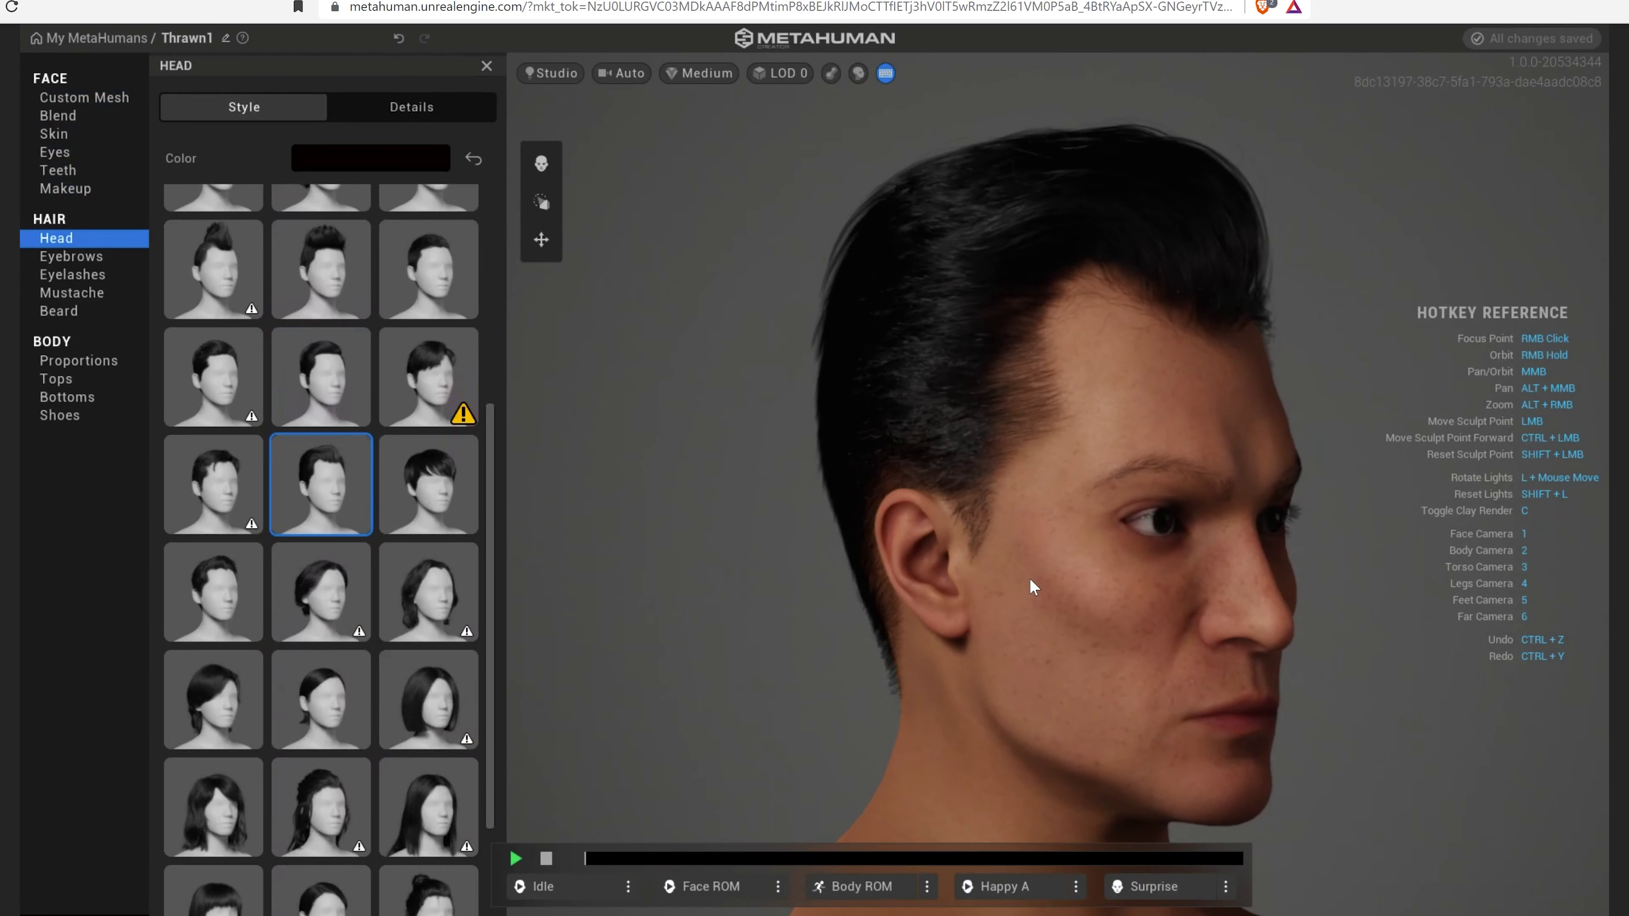
# Step: Set the head hair to None and sculpt the crown lower and the back of the skull slightly inward
pyautogui.scroll(5, 250, 320)
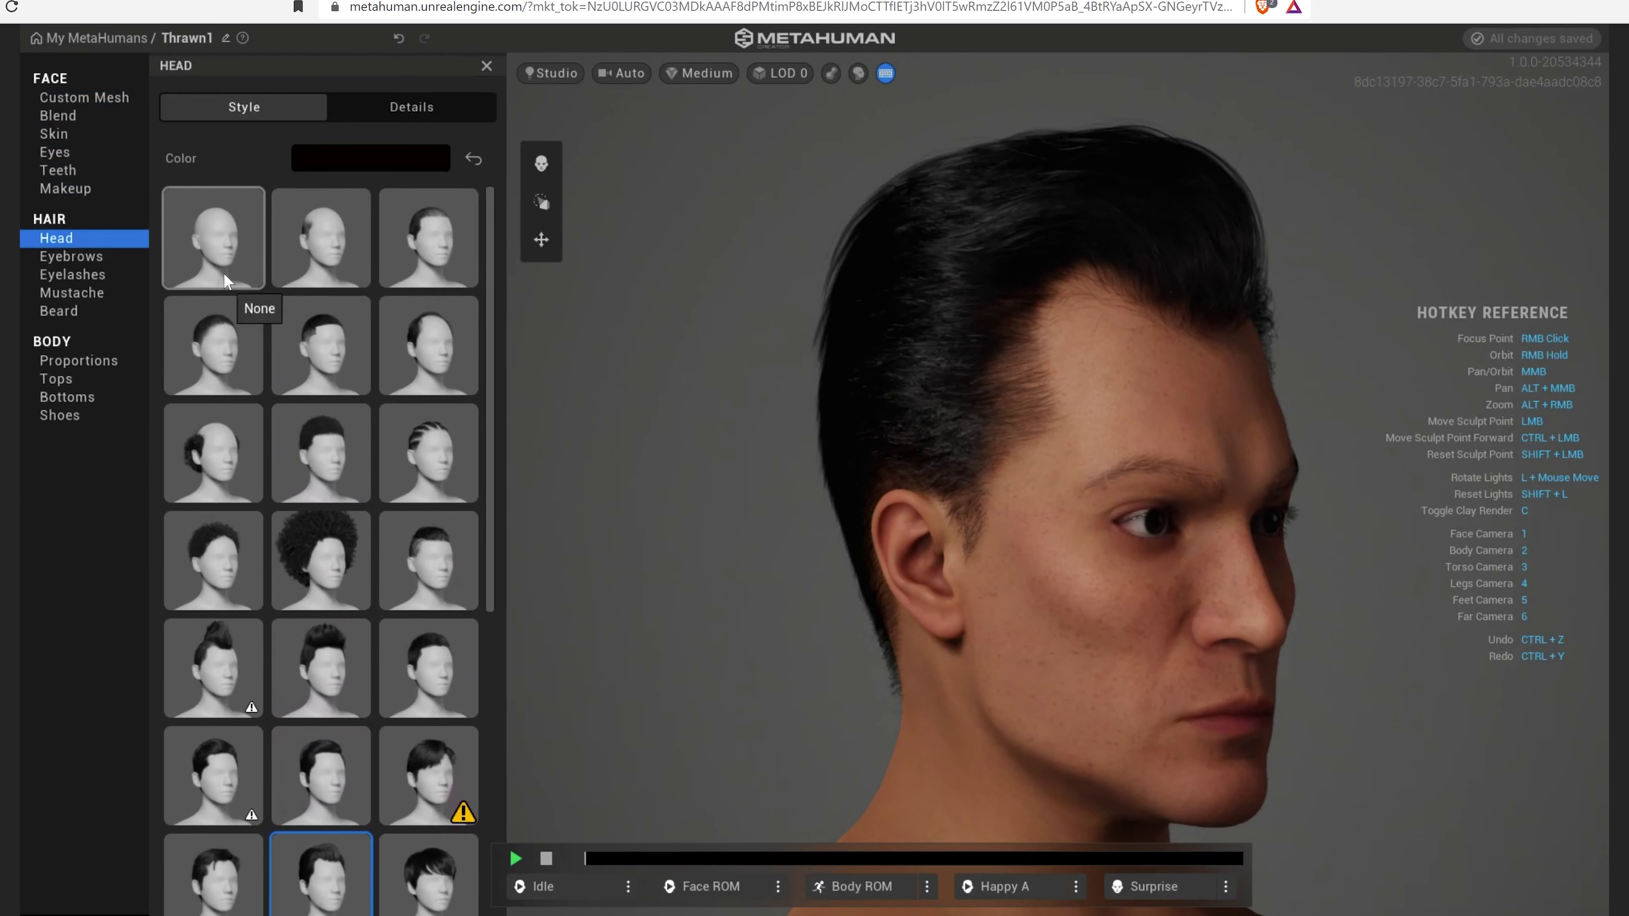
pyautogui.click(224, 274)
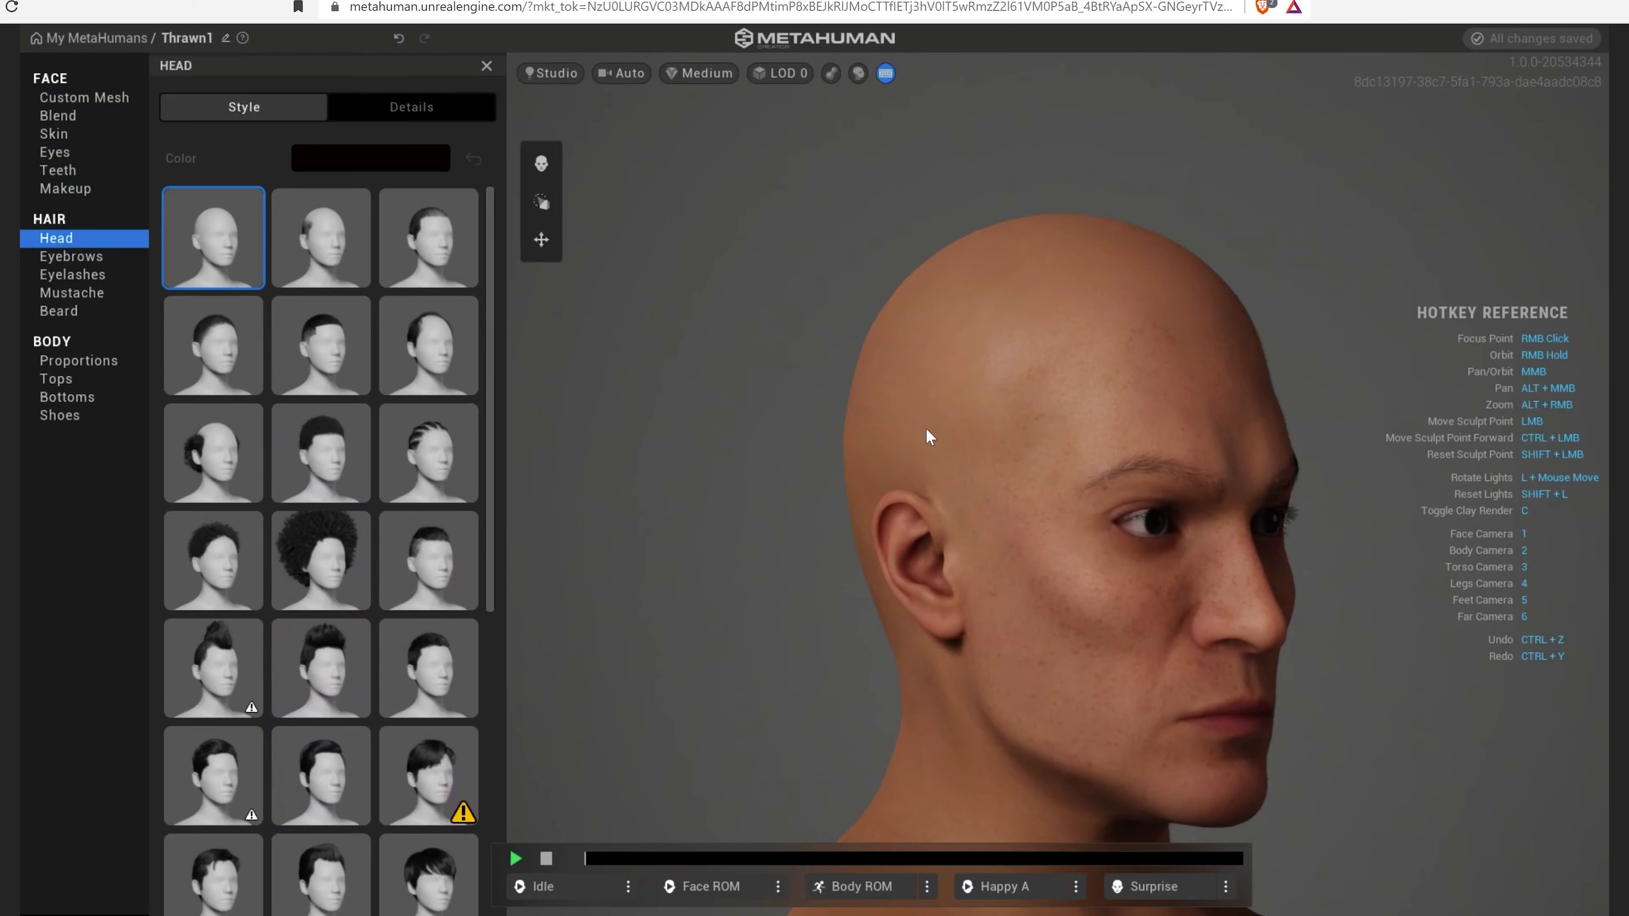
pyautogui.moveTo(930, 436); pyautogui.dragTo(673, 356, button='right')
pyautogui.click(541, 202)
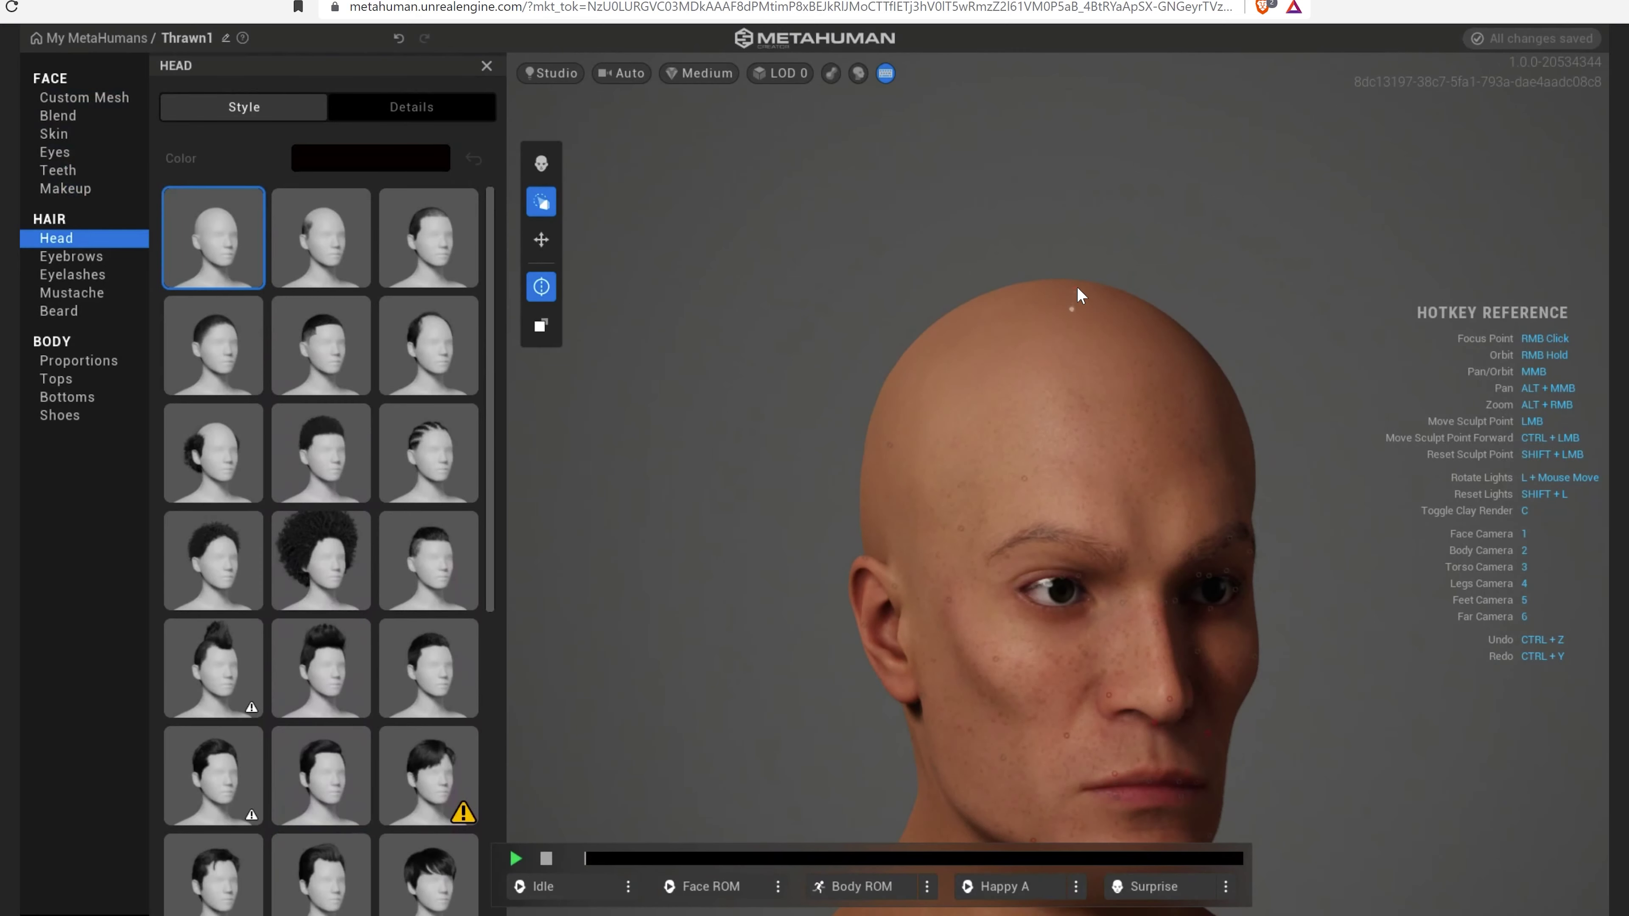
pyautogui.moveTo(1073, 306); pyautogui.dragTo(1069, 344)
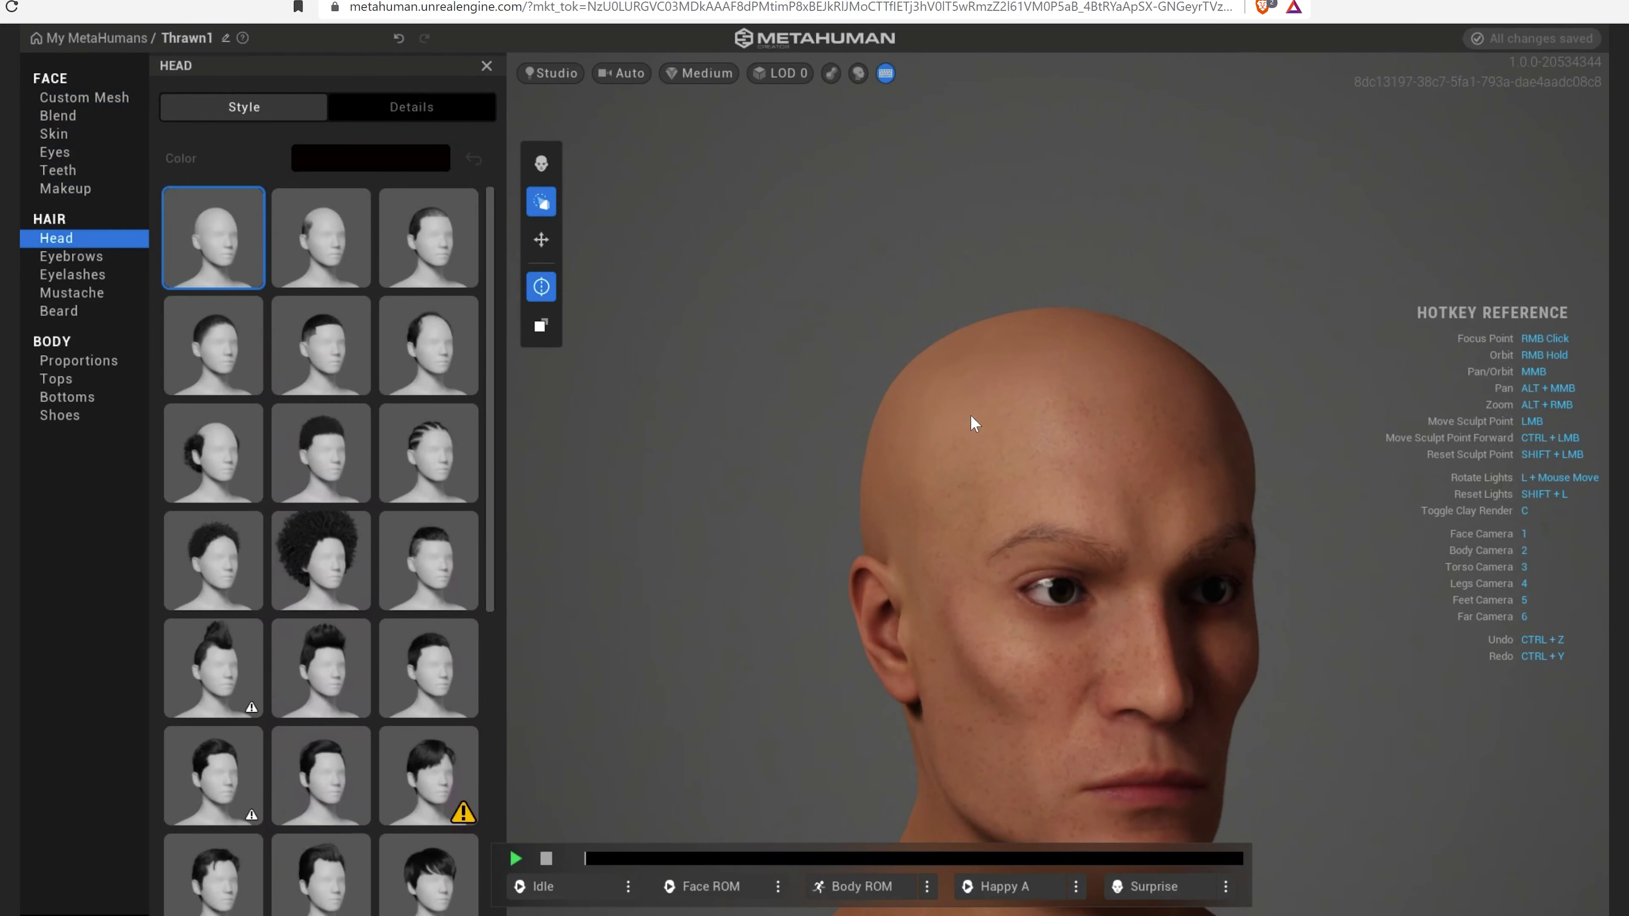
pyautogui.moveTo(973, 423); pyautogui.dragTo(1222, 437, button='right')
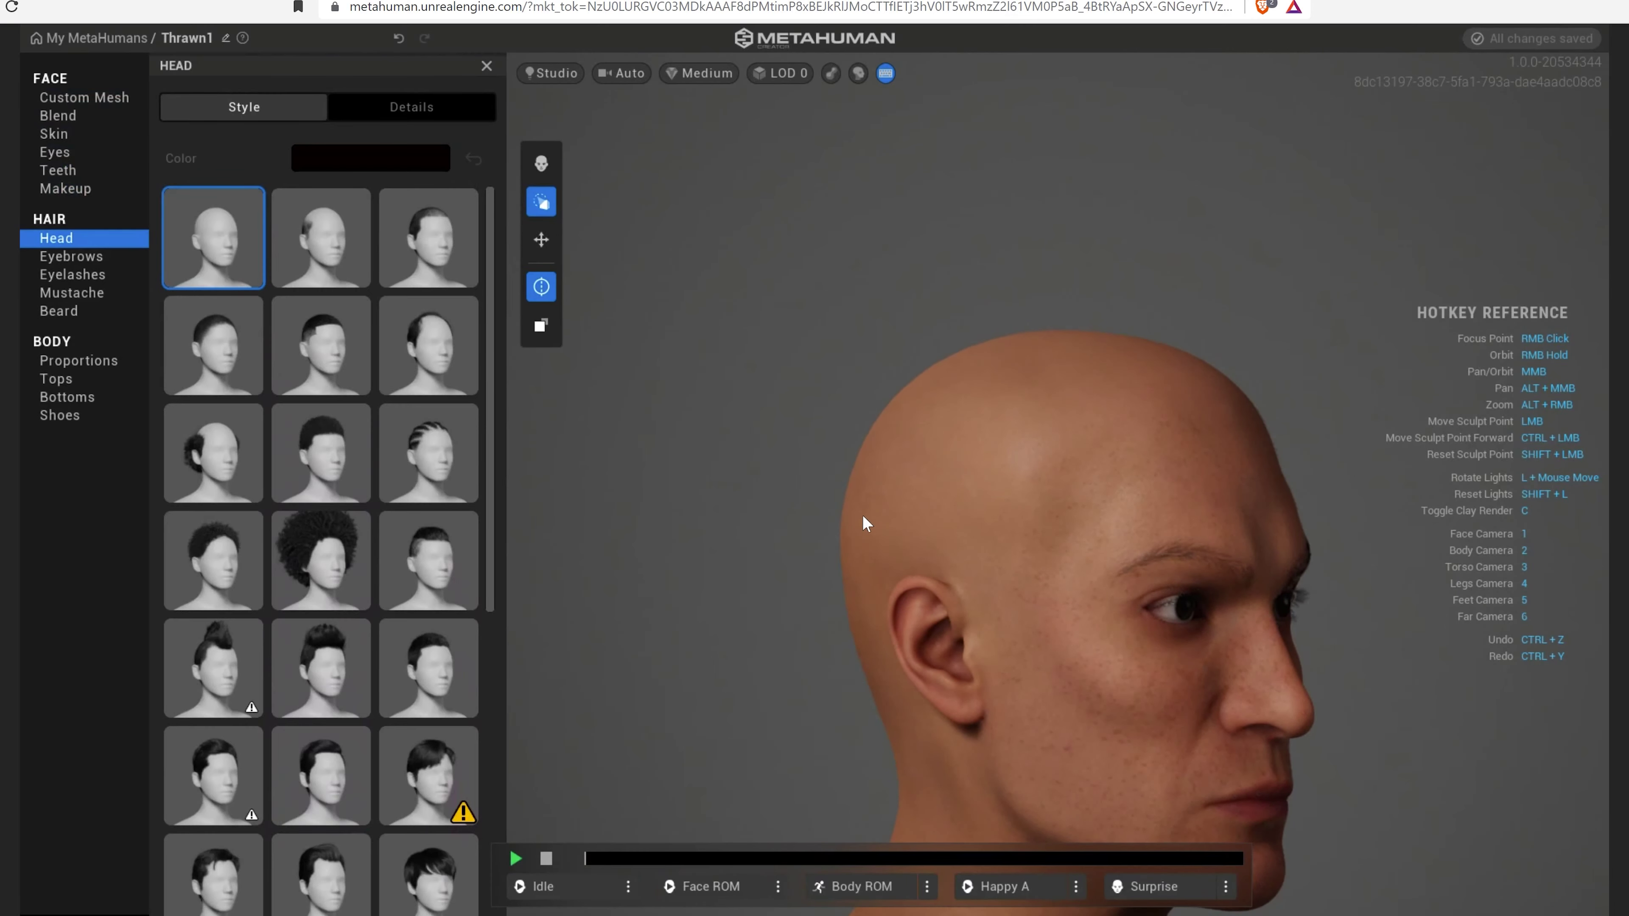
pyautogui.moveTo(860, 515)
pyautogui.mouseDown()
pyautogui.moveTo(902, 500)
pyautogui.moveTo(882, 510)
pyautogui.mouseUp()
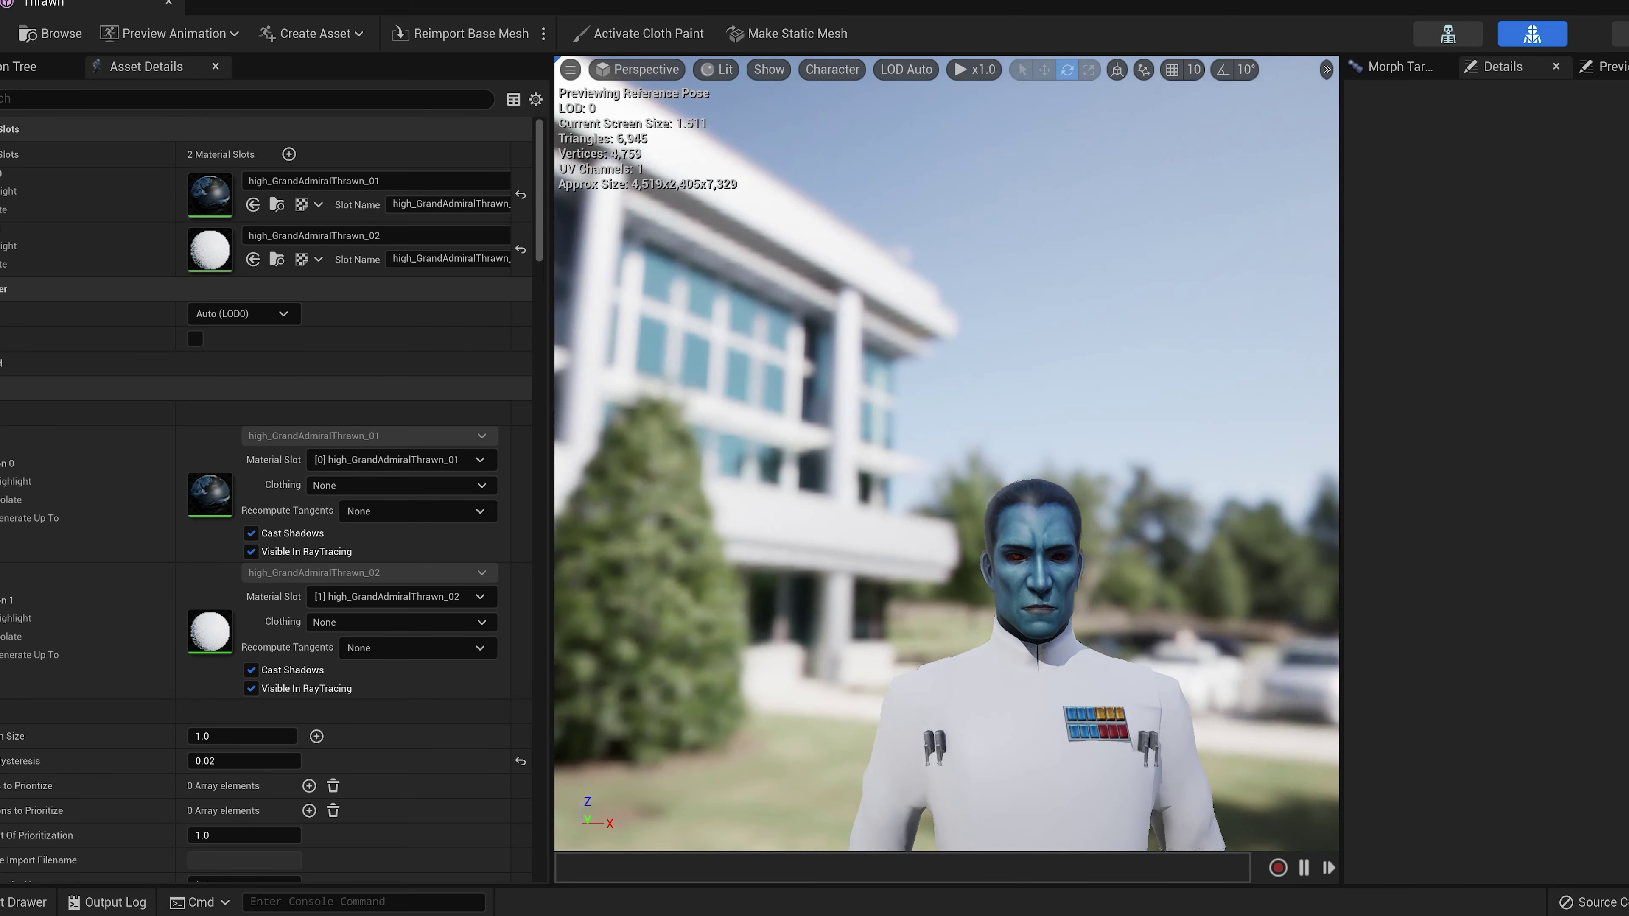
# Step: Examine the original Thrawn mesh's head in profile in Unreal Engine as a reference for the skull shape
pyautogui.keyDown('alt'); pyautogui.moveTo(897, 401); pyautogui.dragTo(896, 401); pyautogui.keyUp('alt')
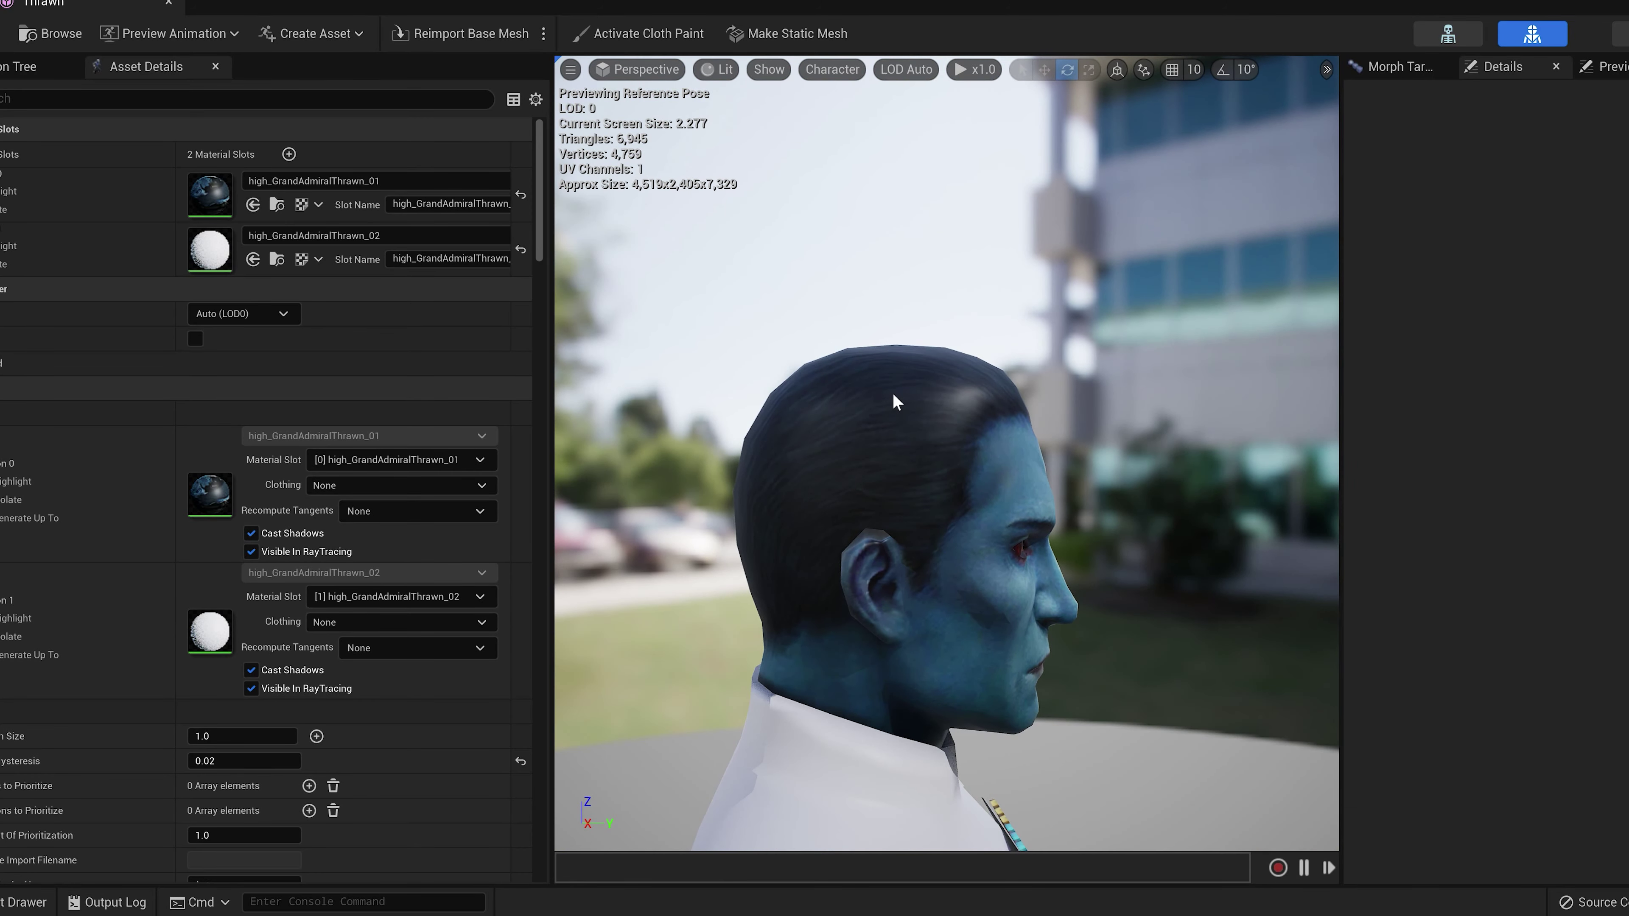
pyautogui.keyDown('alt'); pyautogui.moveTo(968, 443); pyautogui.dragTo(800, 356); pyautogui.keyUp('alt')
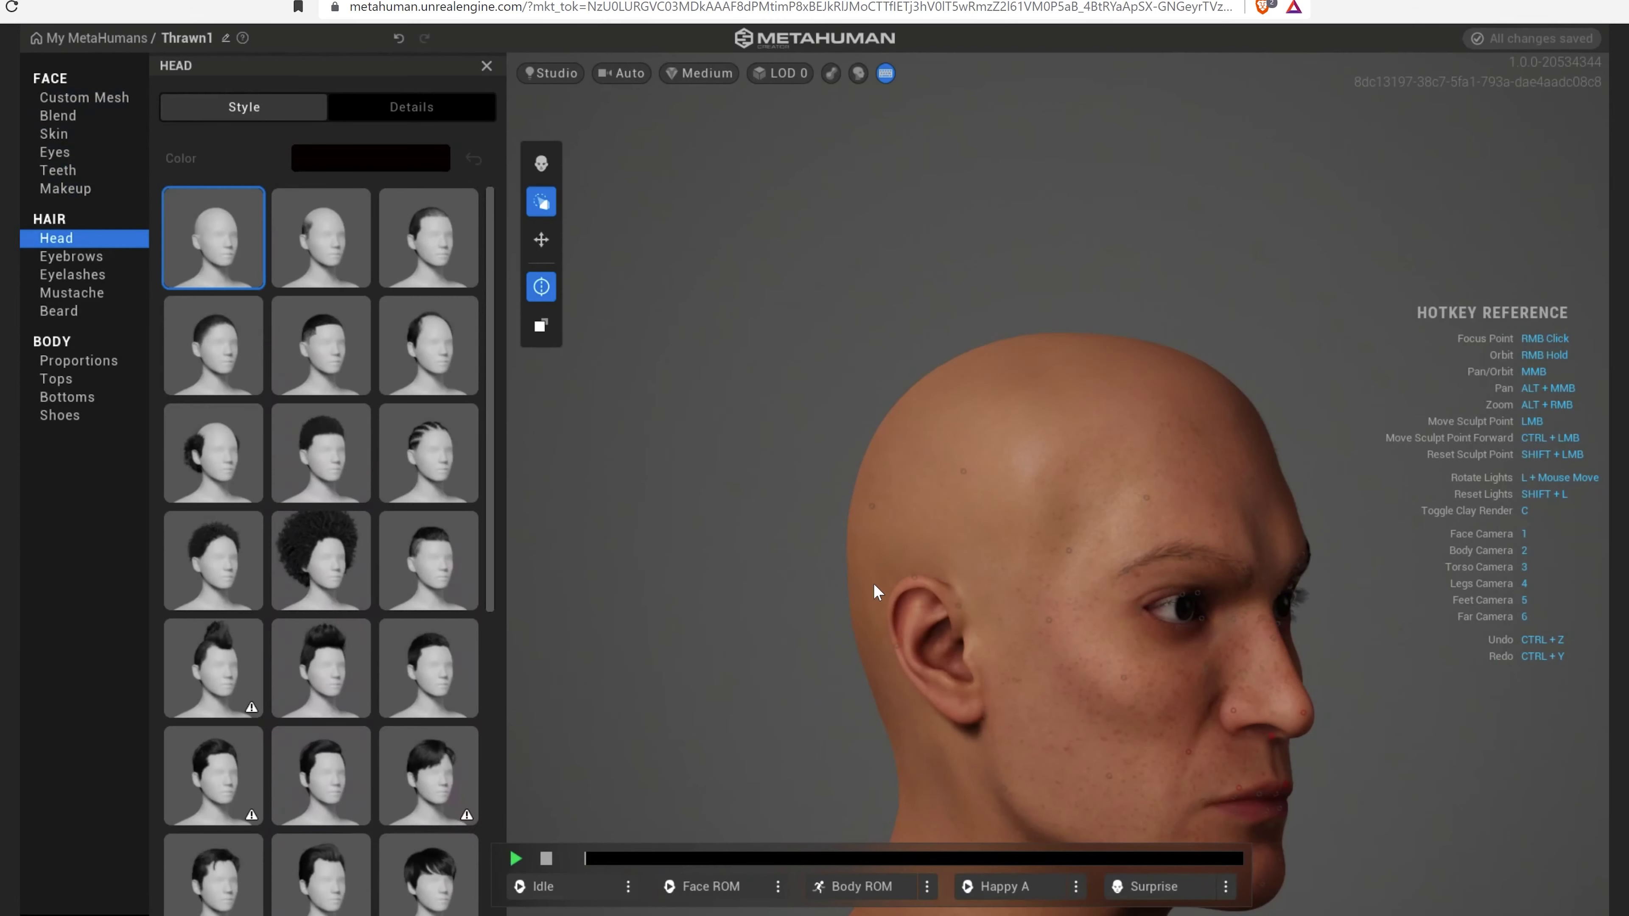
# Step: Return to MetaHuman Creator, give Thrawn1 the short side-parted black hairstyle, and inspect the face from the front
pyautogui.moveTo(1378, 647); pyautogui.dragTo(1165, 499, button='right')
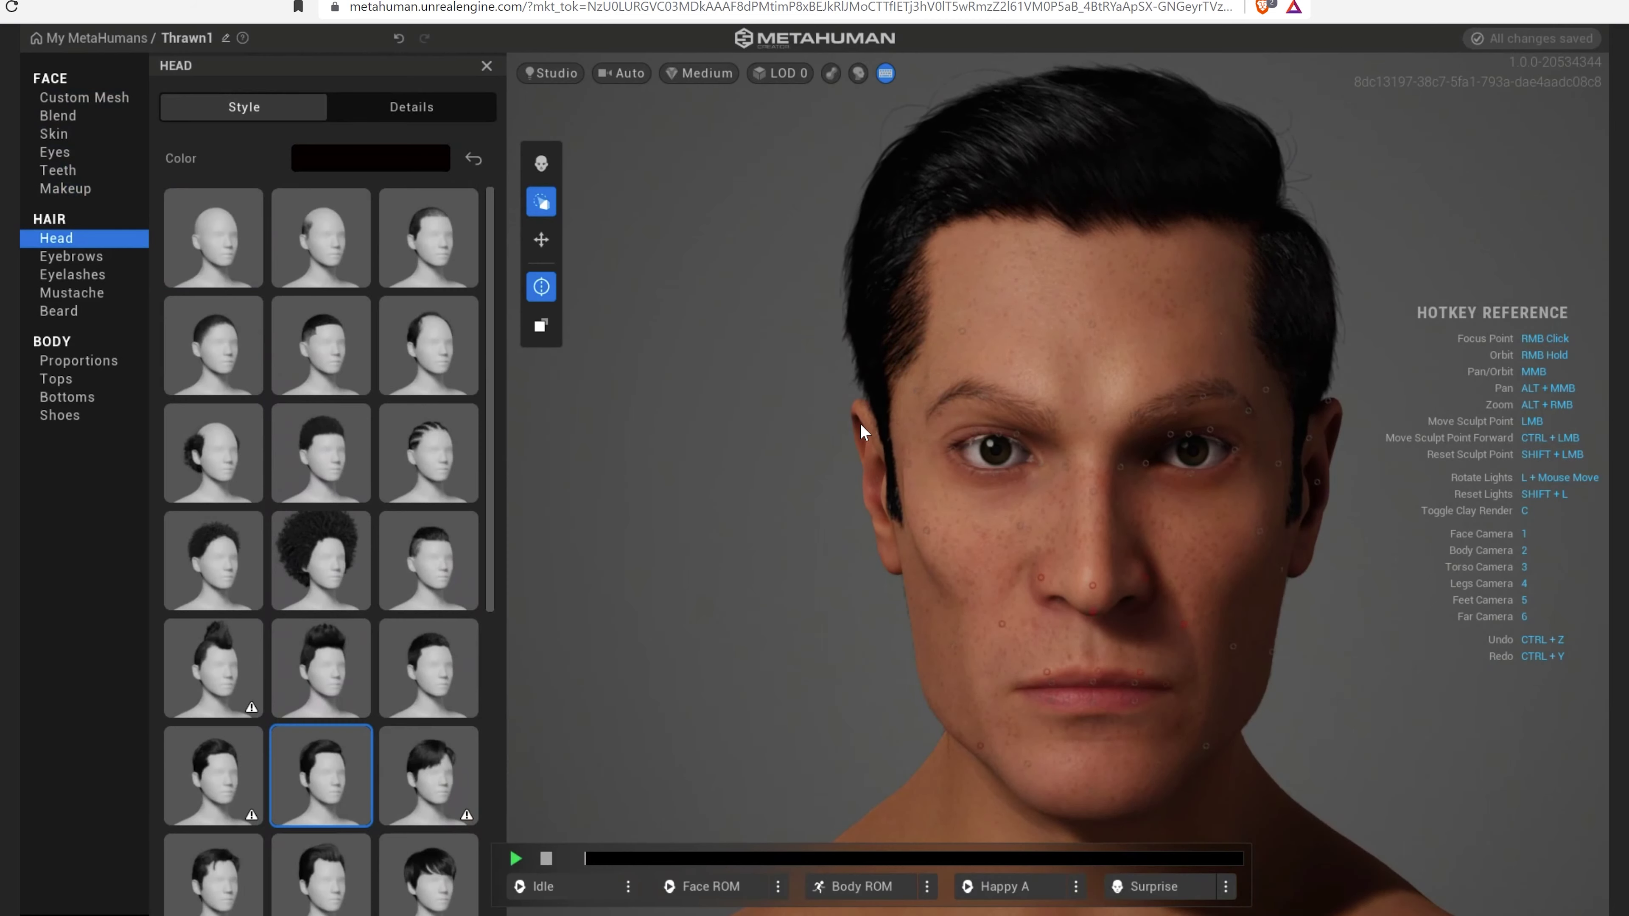
pyautogui.moveTo(795, 513); pyautogui.dragTo(681, 539, button='right')
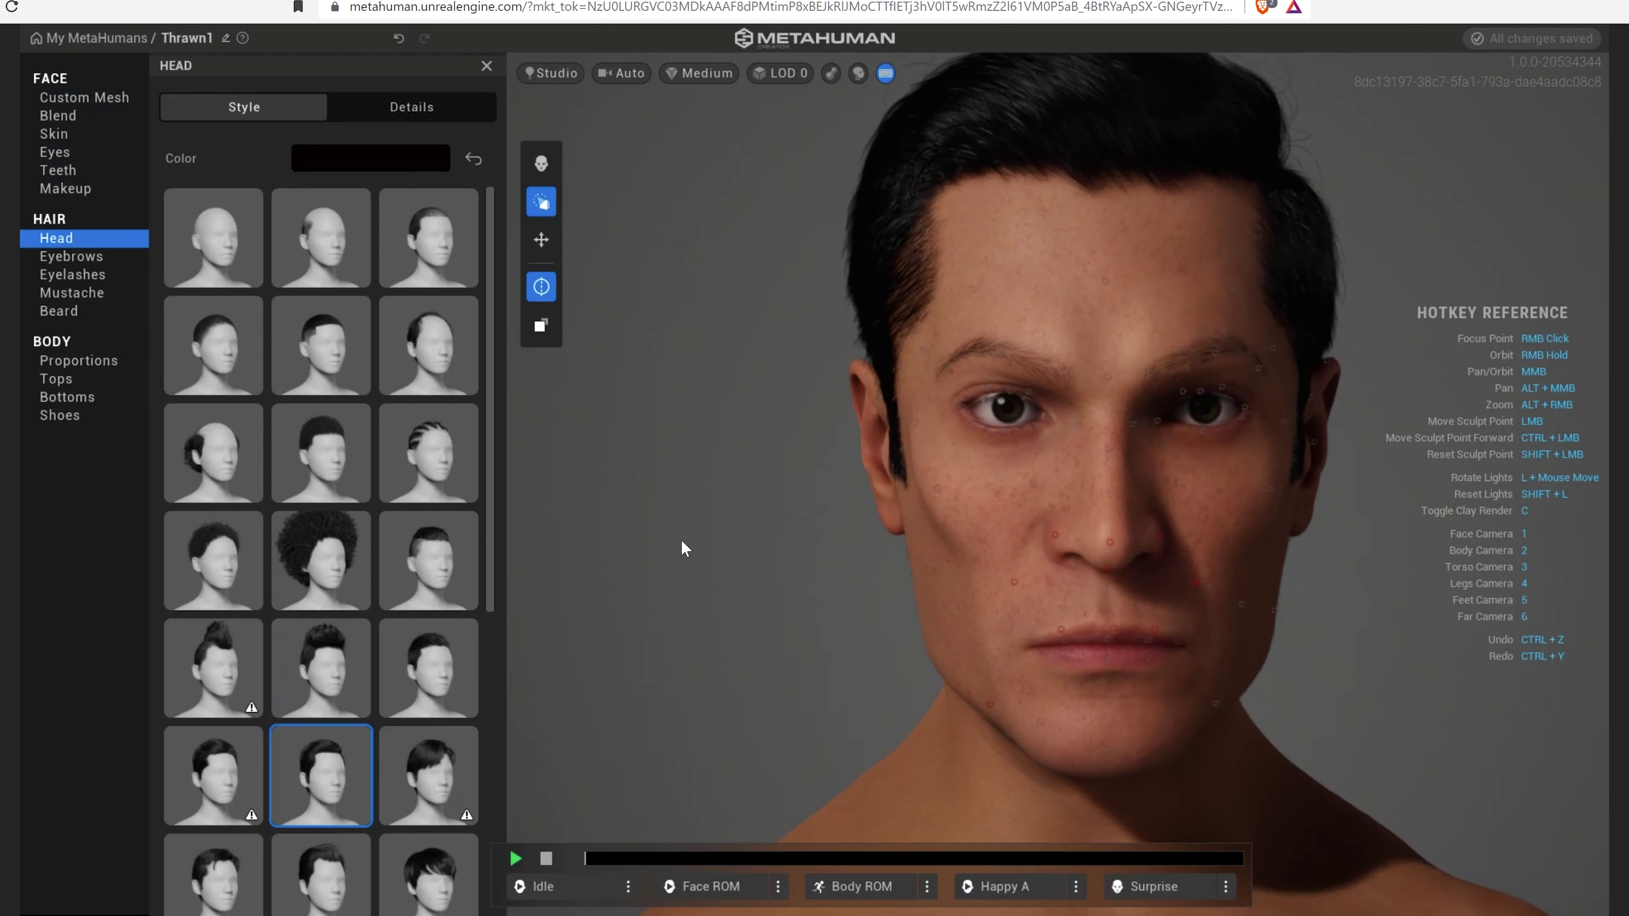
# Step: Switch to Unreal Engine and bring up the heads_jangofett_01 mesh preview
pyautogui.moveTo(588, 915)
pyautogui.click(655, 882)
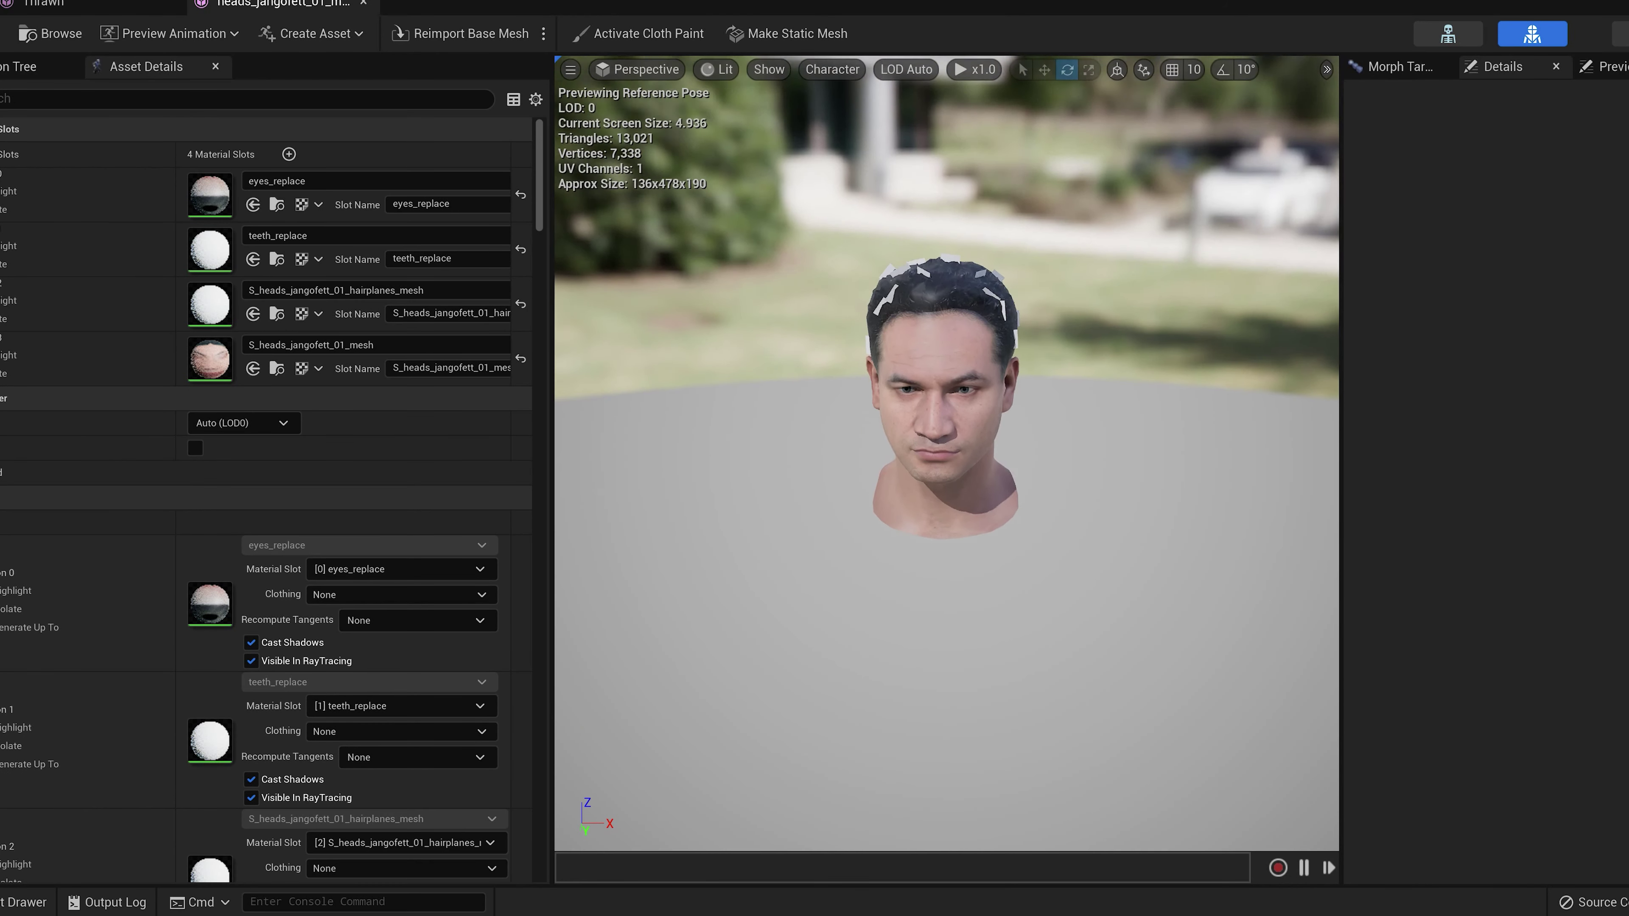
# Step: Examine the Jango Fett head mesh up close in the preview
pyautogui.press('w')
pyautogui.moveTo(941, 418); pyautogui.dragTo(952, 413, button='right')
pyautogui.press('s')
pyautogui.scroll(2, 941, 417)
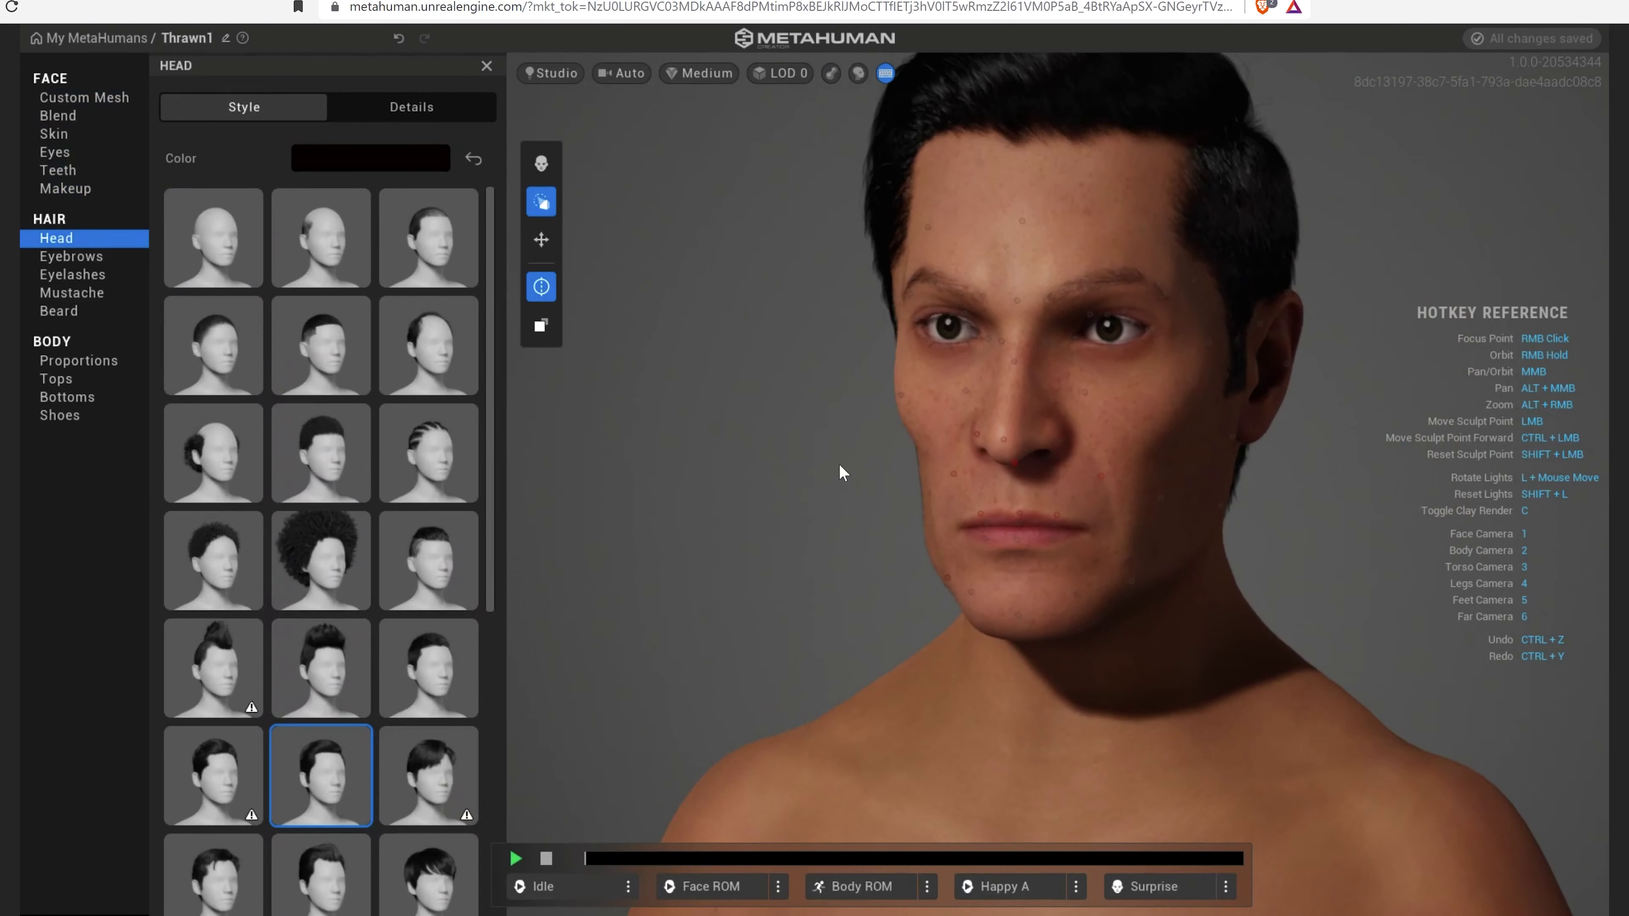
# Step: Switch to MetaHuman Creator and inspect Thrawn1's face and hair from both sides and up close
pyautogui.moveTo(844, 466); pyautogui.dragTo(1157, 484, button='right')
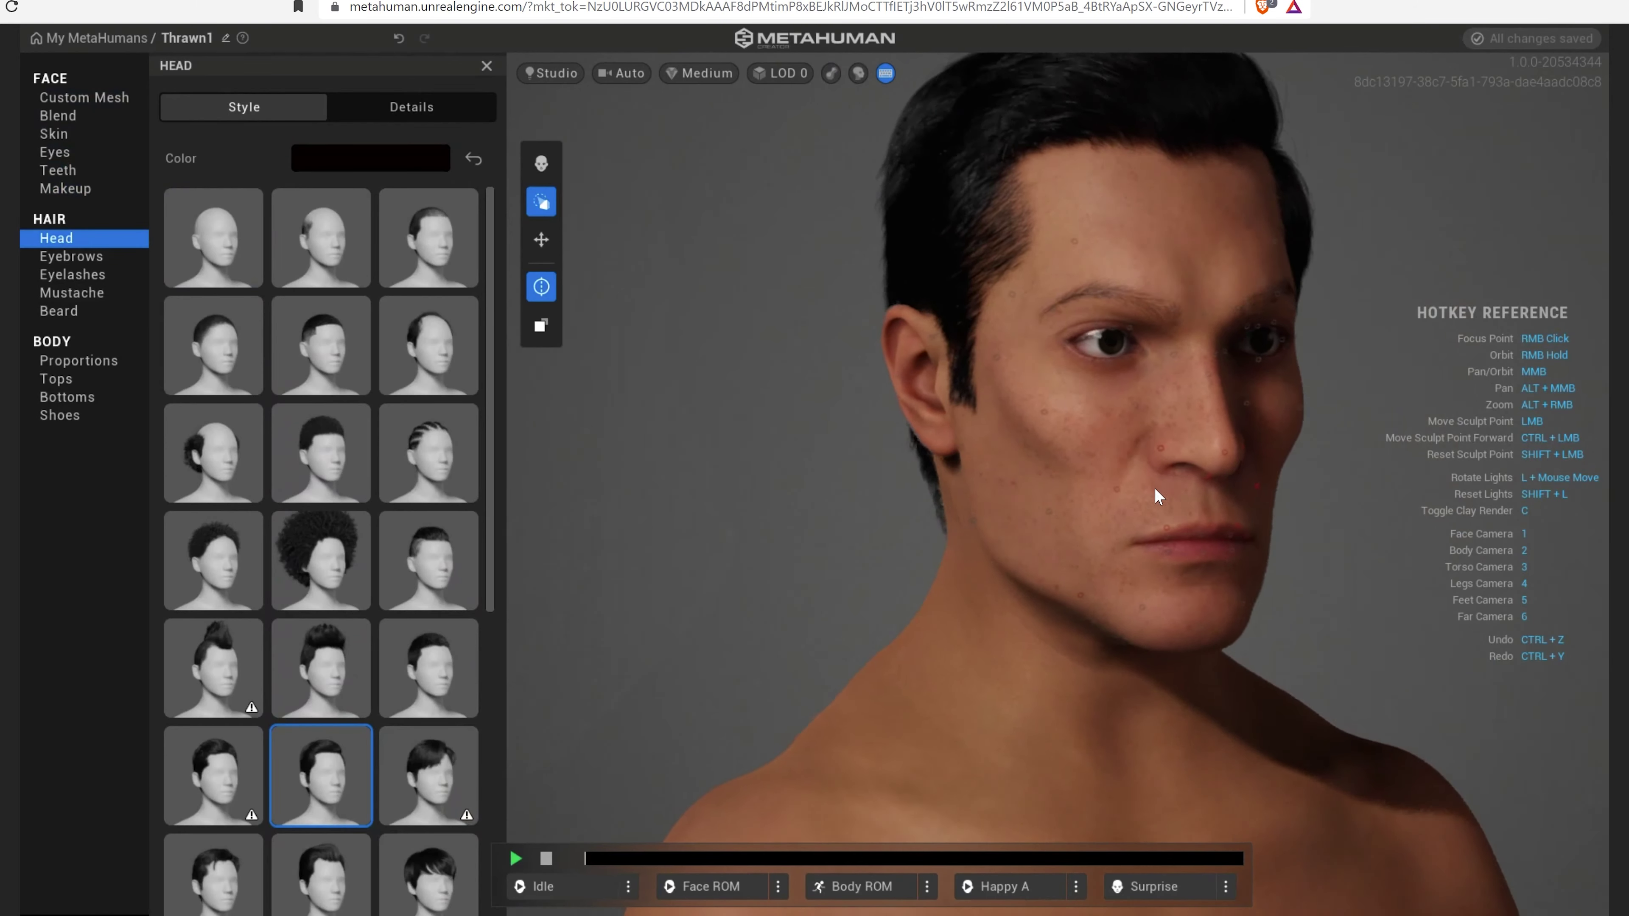
pyautogui.scroll(3, 1116, 507)
pyautogui.moveTo(1079, 525); pyautogui.dragTo(835, 494, button='right')
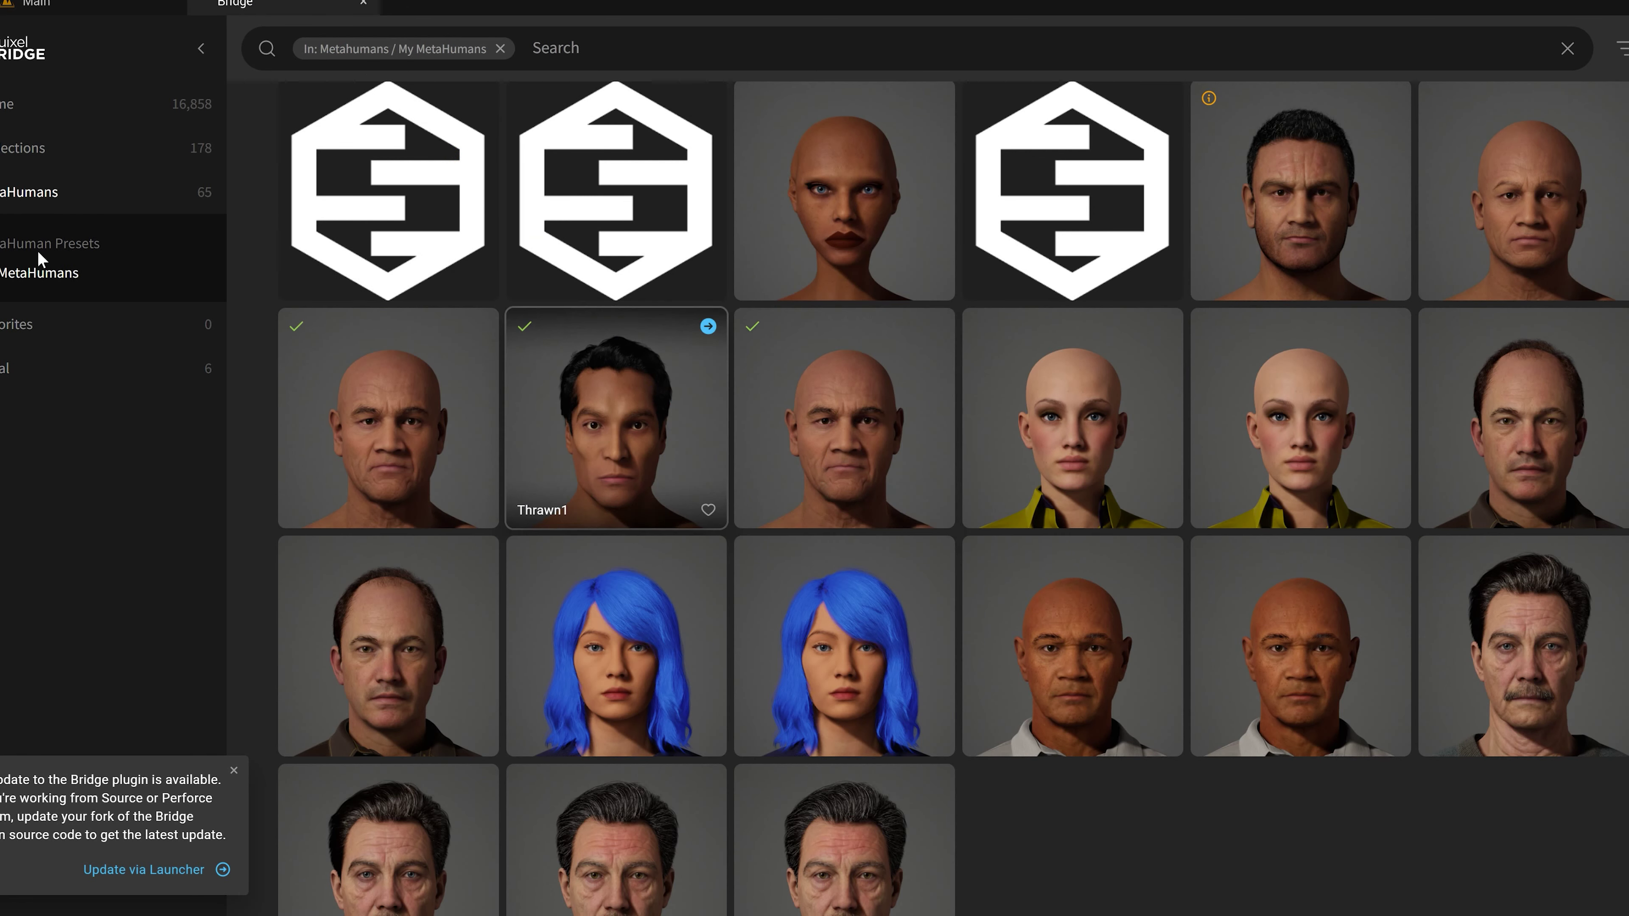
# Step: In Quixel Bridge, refresh the My MetaHumans list and download ThrawnTest at Medium Quality
pyautogui.click(40, 246)
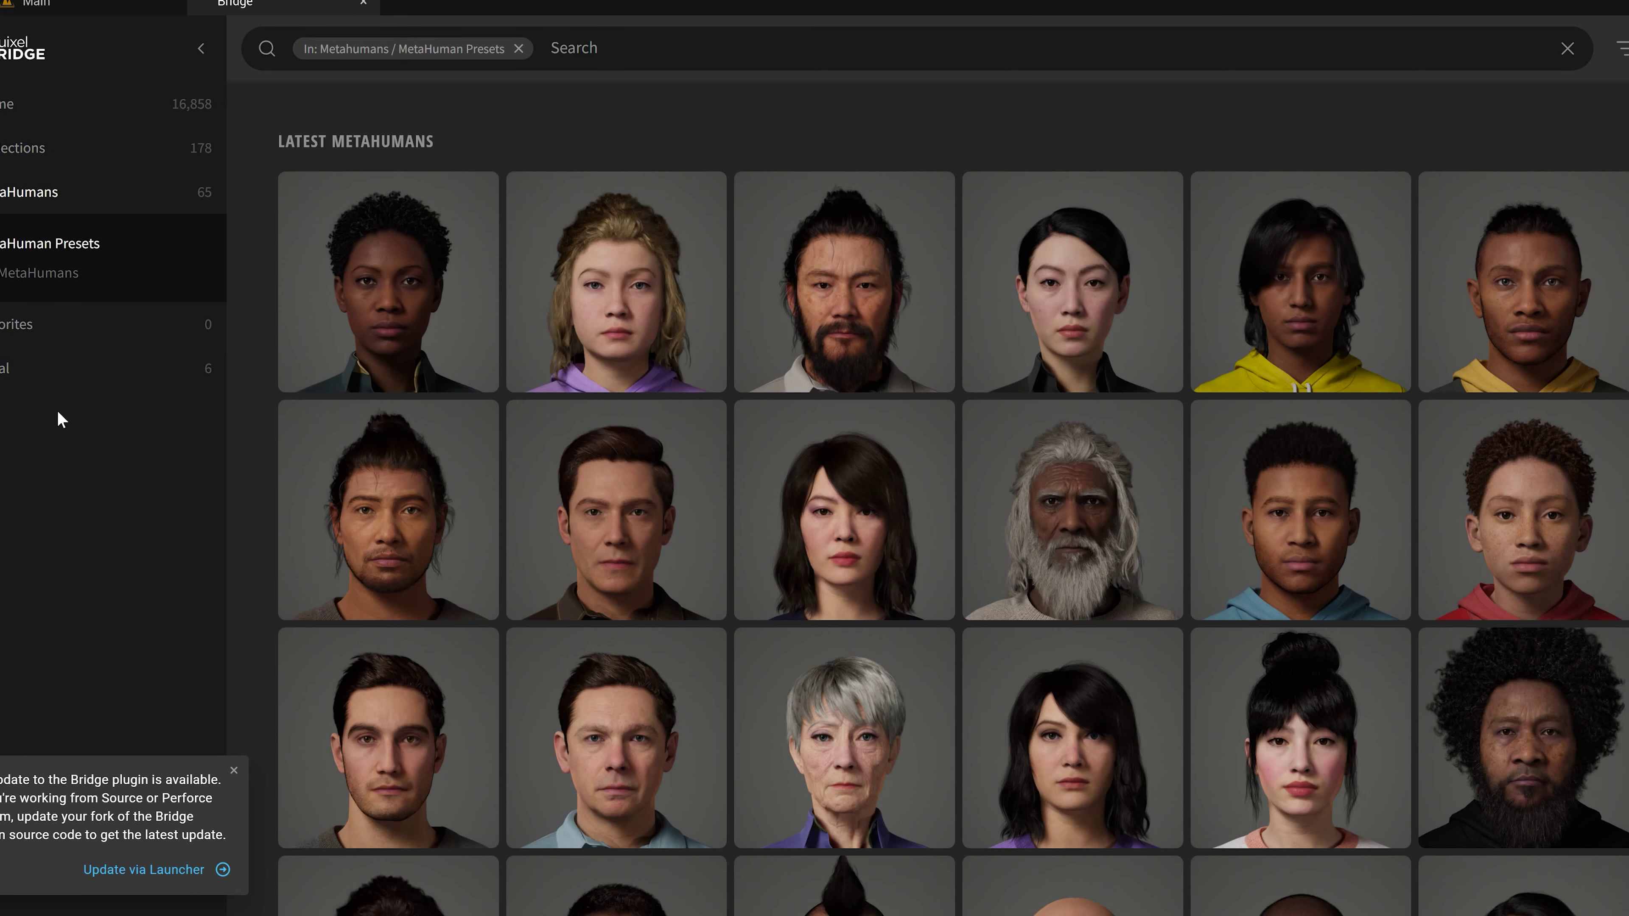
pyautogui.click(29, 275)
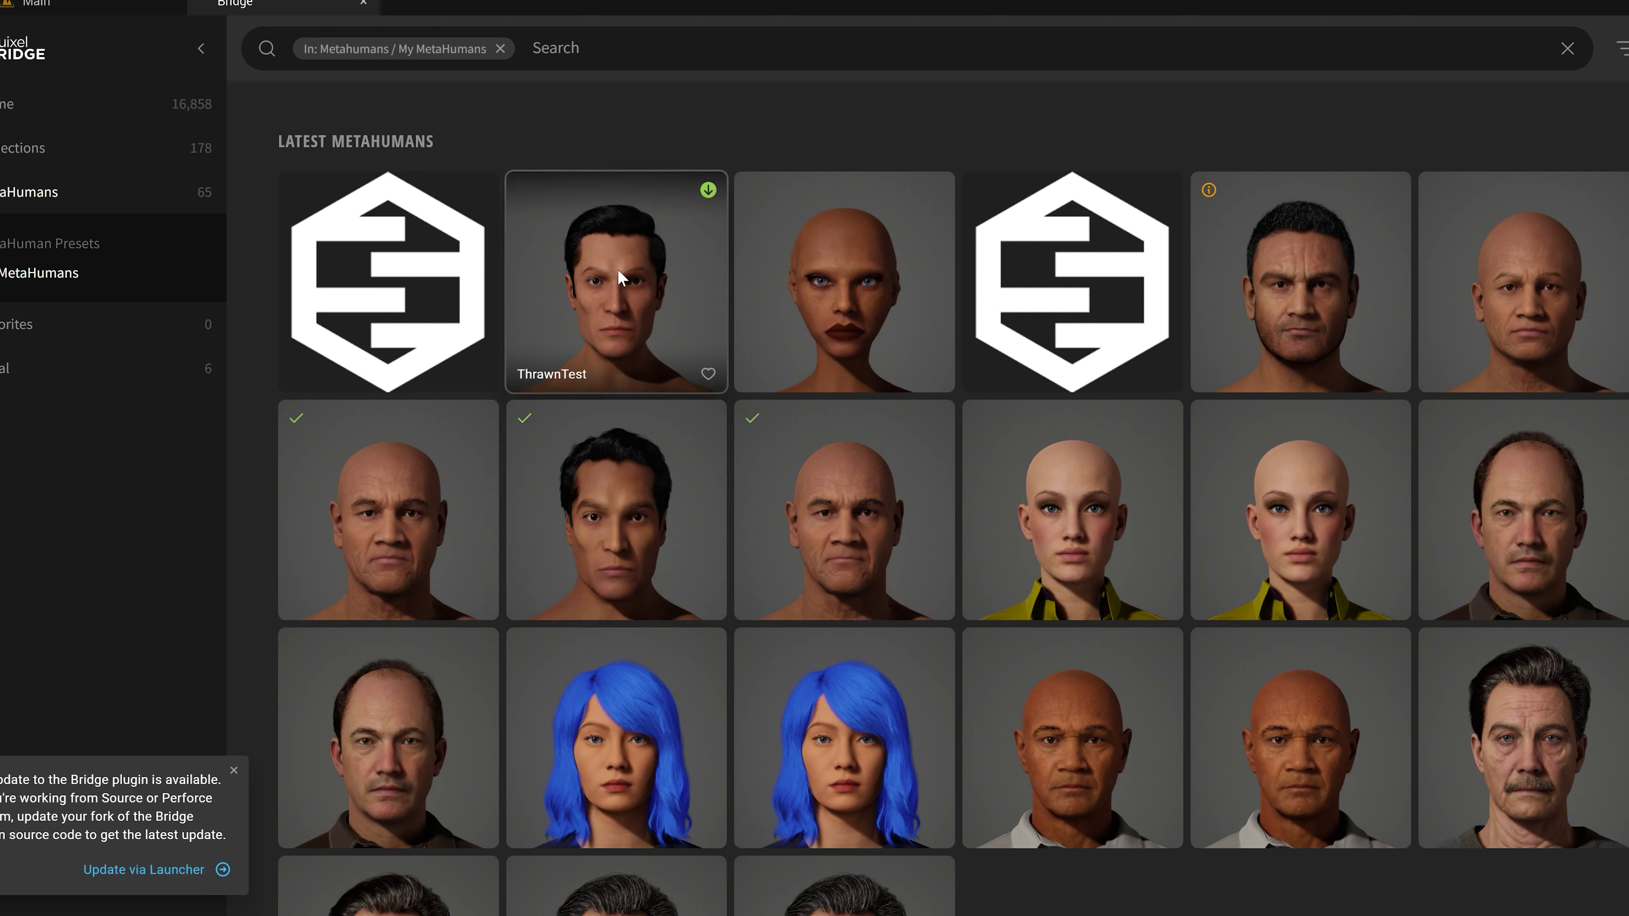
pyautogui.click(632, 263)
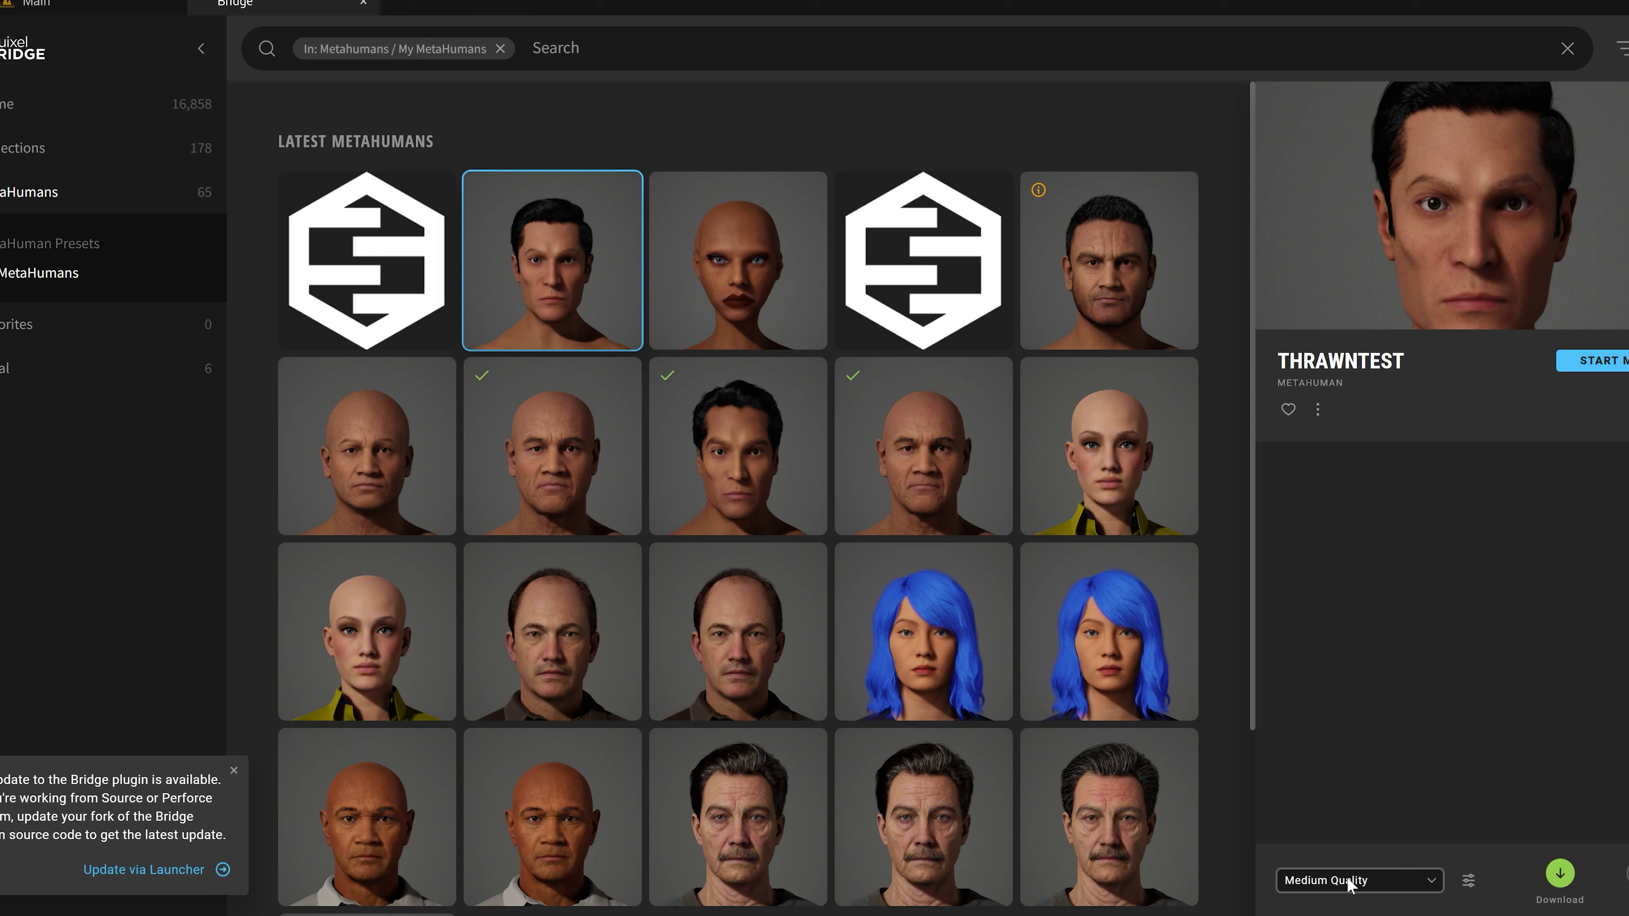
pyautogui.click(1368, 893)
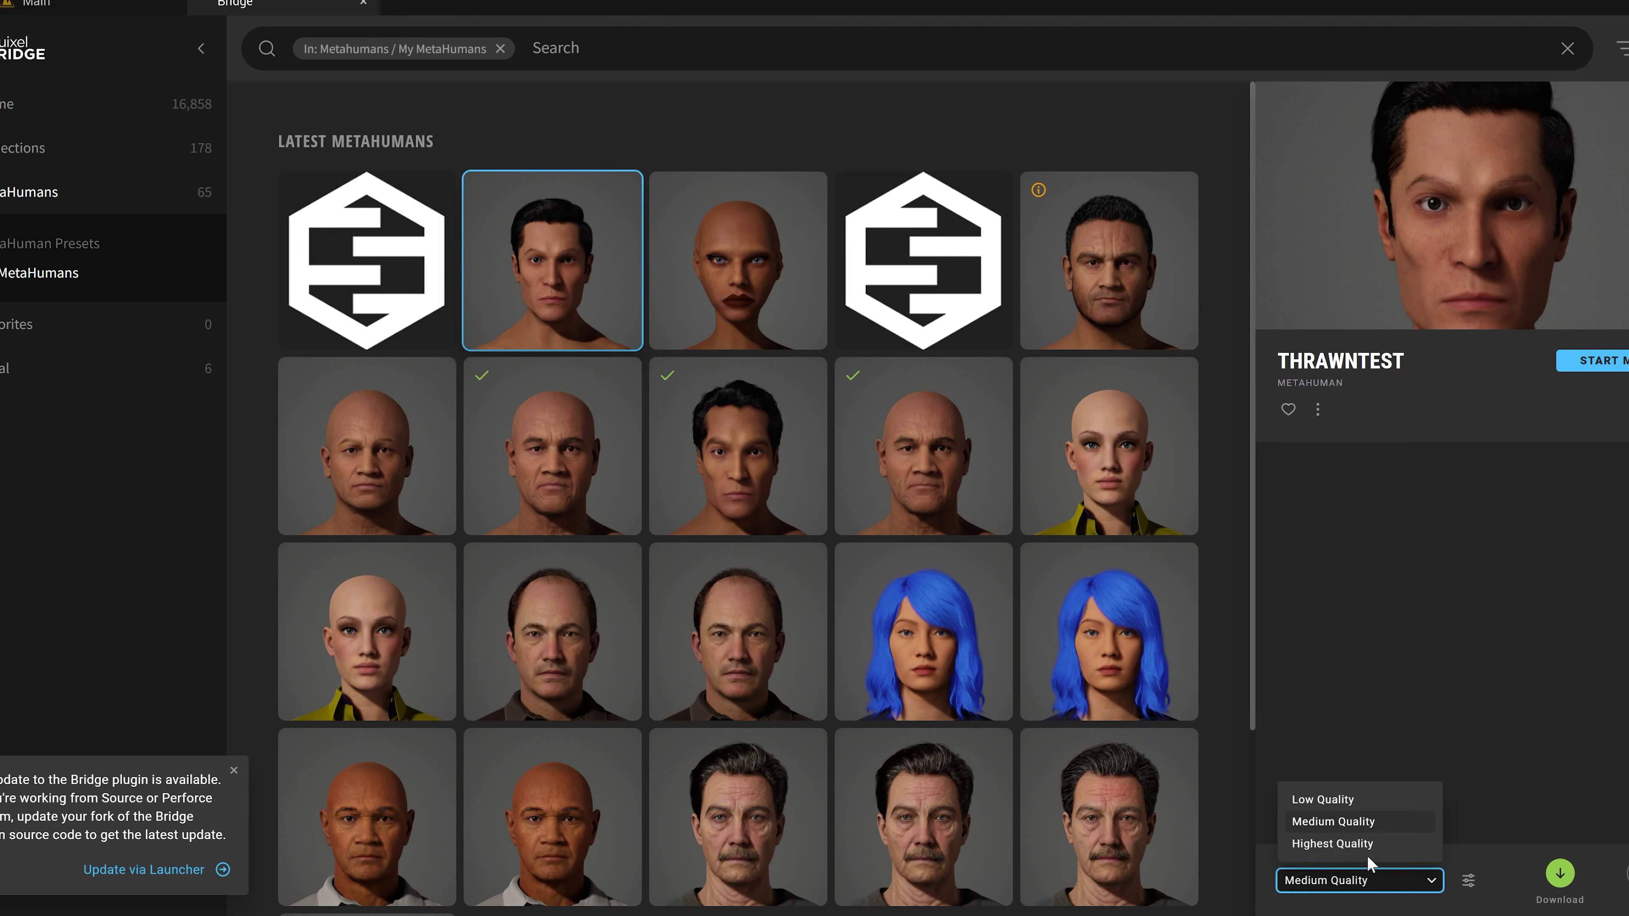
pyautogui.click(1367, 895)
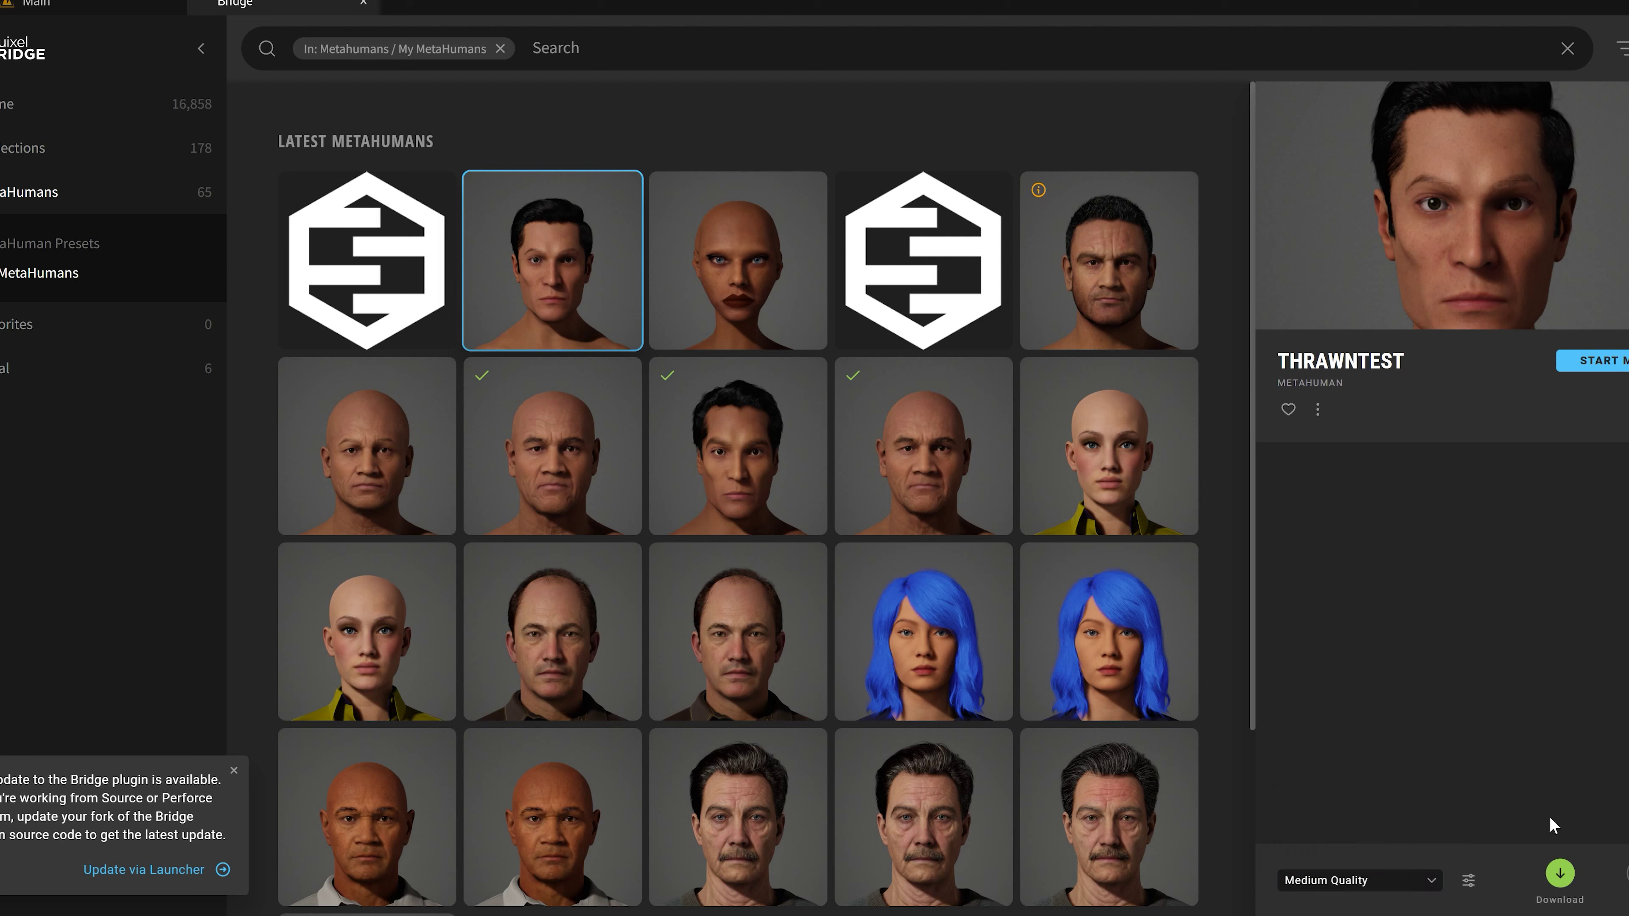
pyautogui.click(1560, 873)
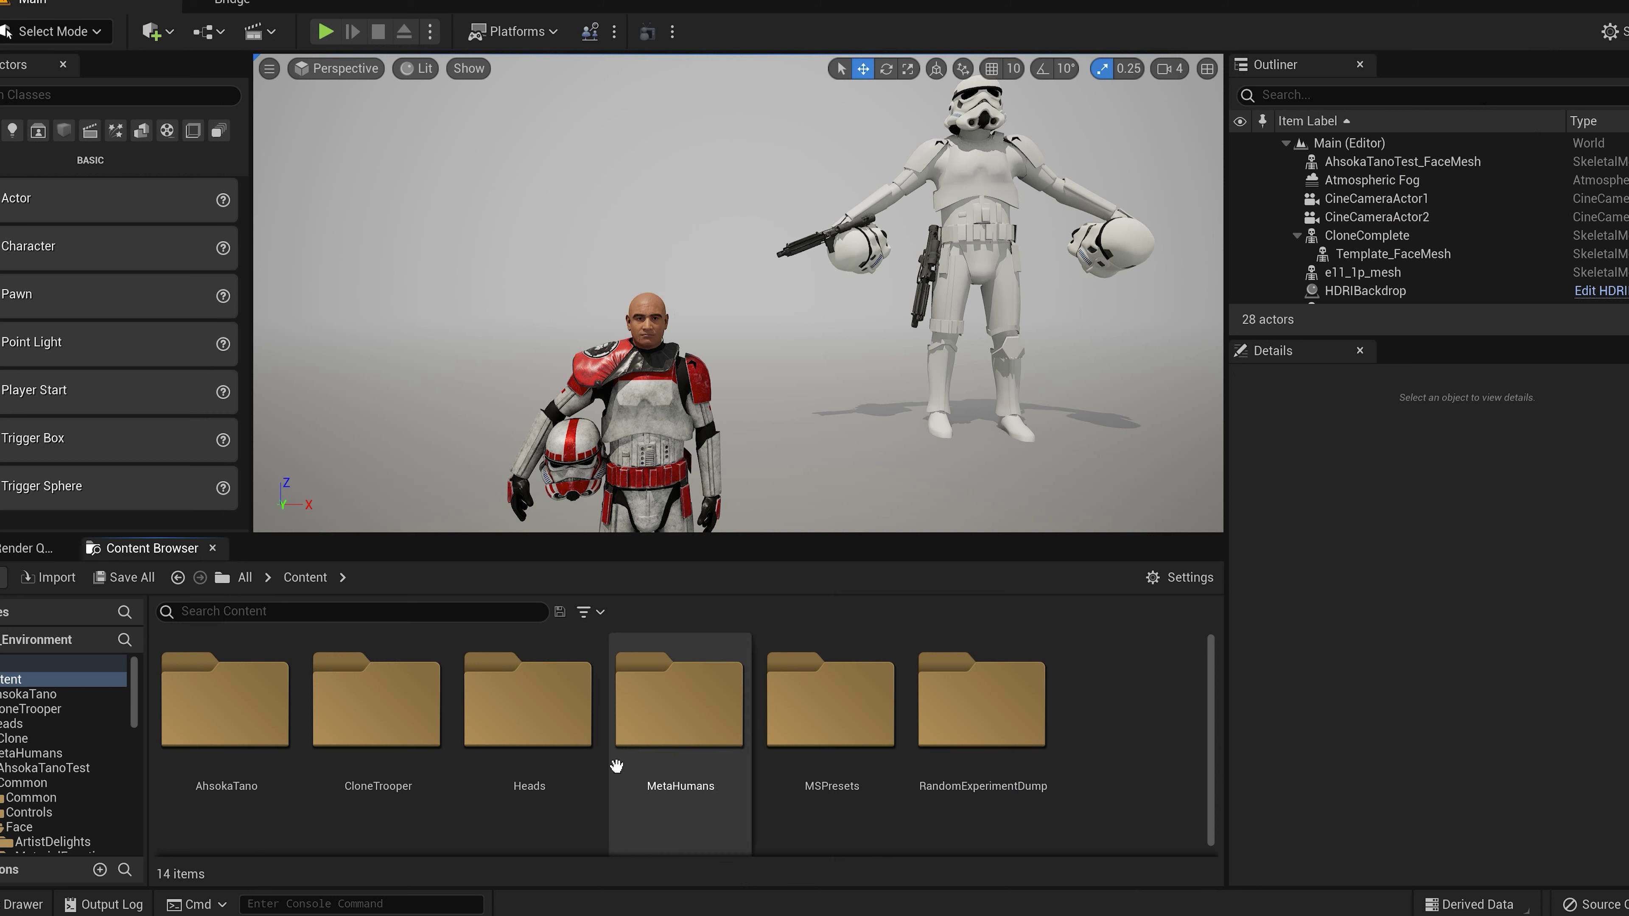
# Step: Open the ThrawnTest folder inside the project's MetaHumans content folder
pyautogui.click(682, 715)
pyautogui.doubleClick(681, 716)
pyautogui.scroll(-3, 955, 767)
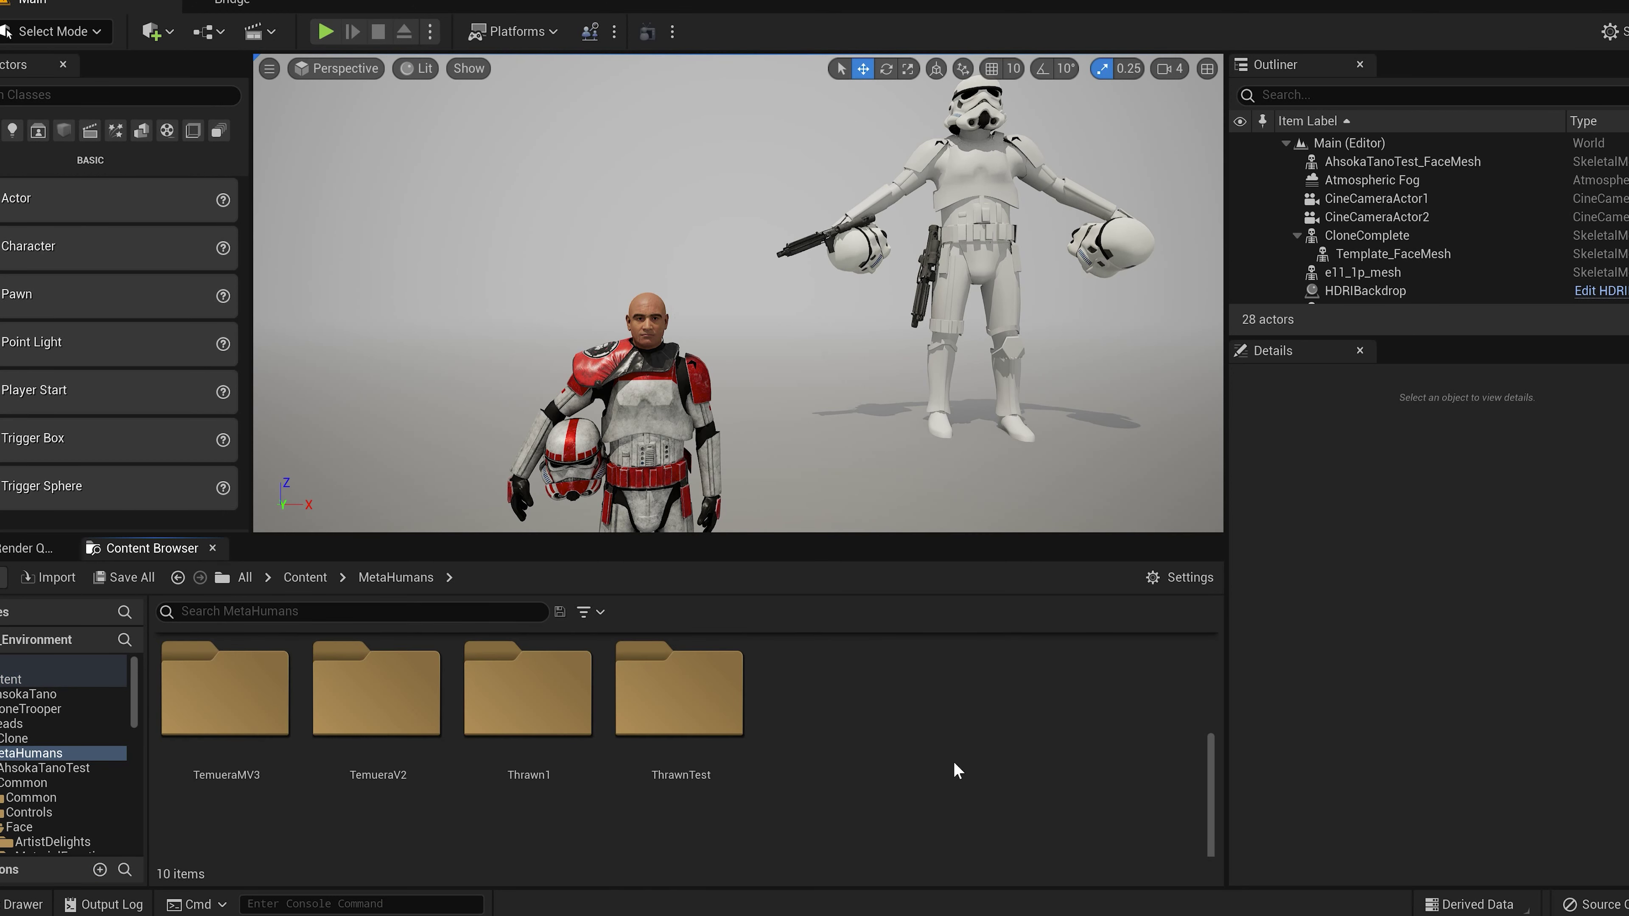
pyautogui.scroll(3, 895, 738)
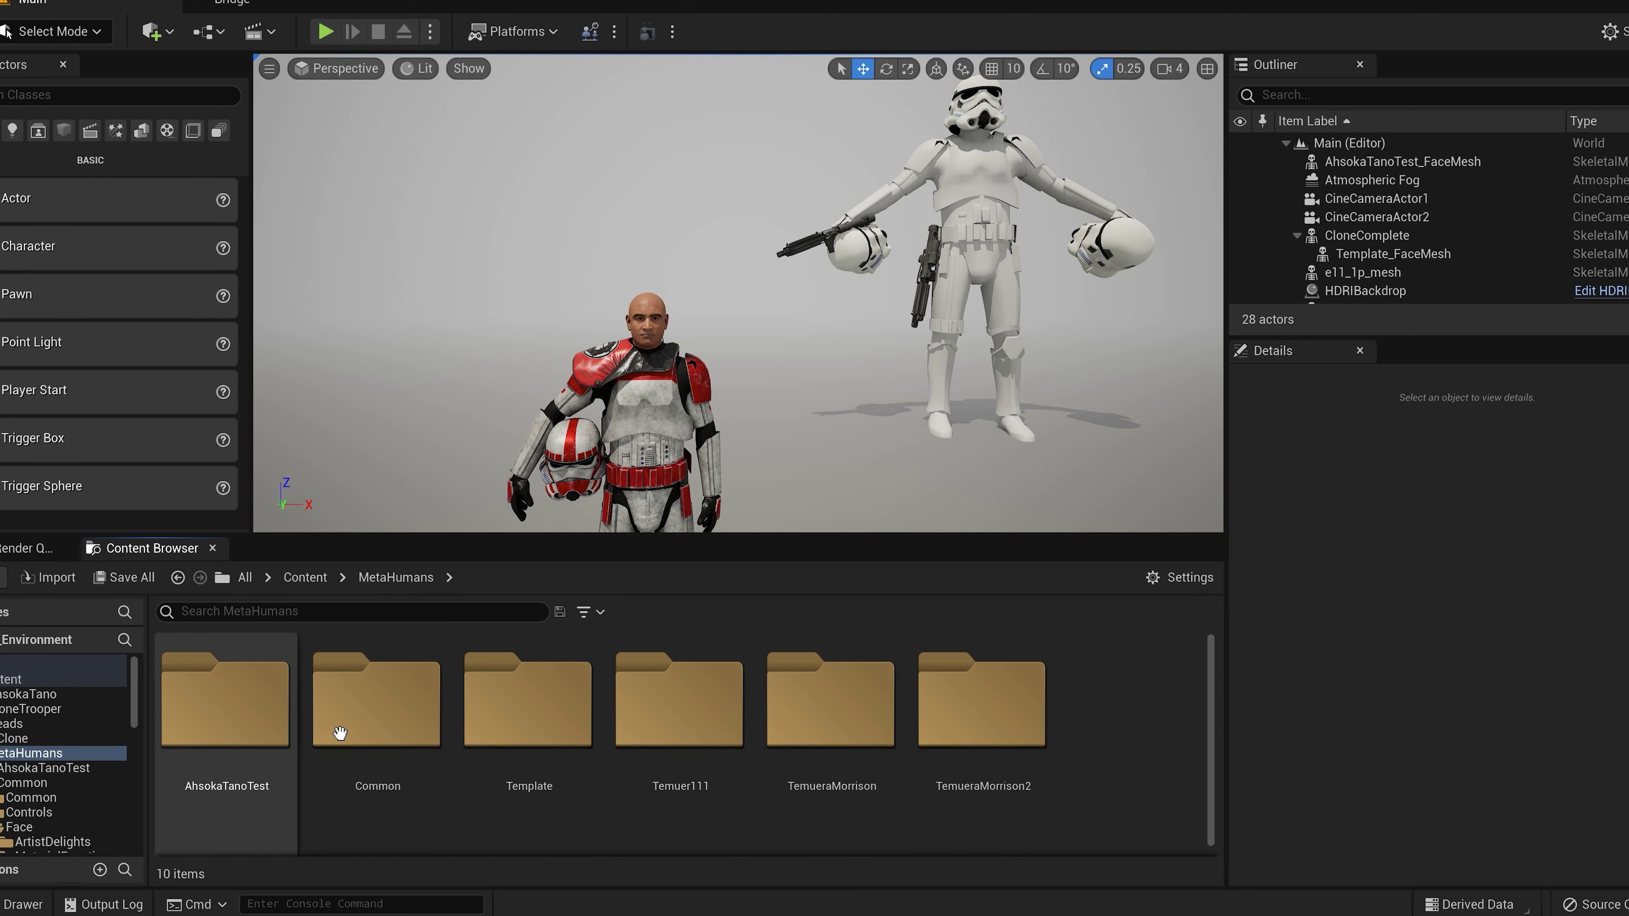
pyautogui.scroll(-3, 797, 740)
pyautogui.scroll(-1, 798, 740)
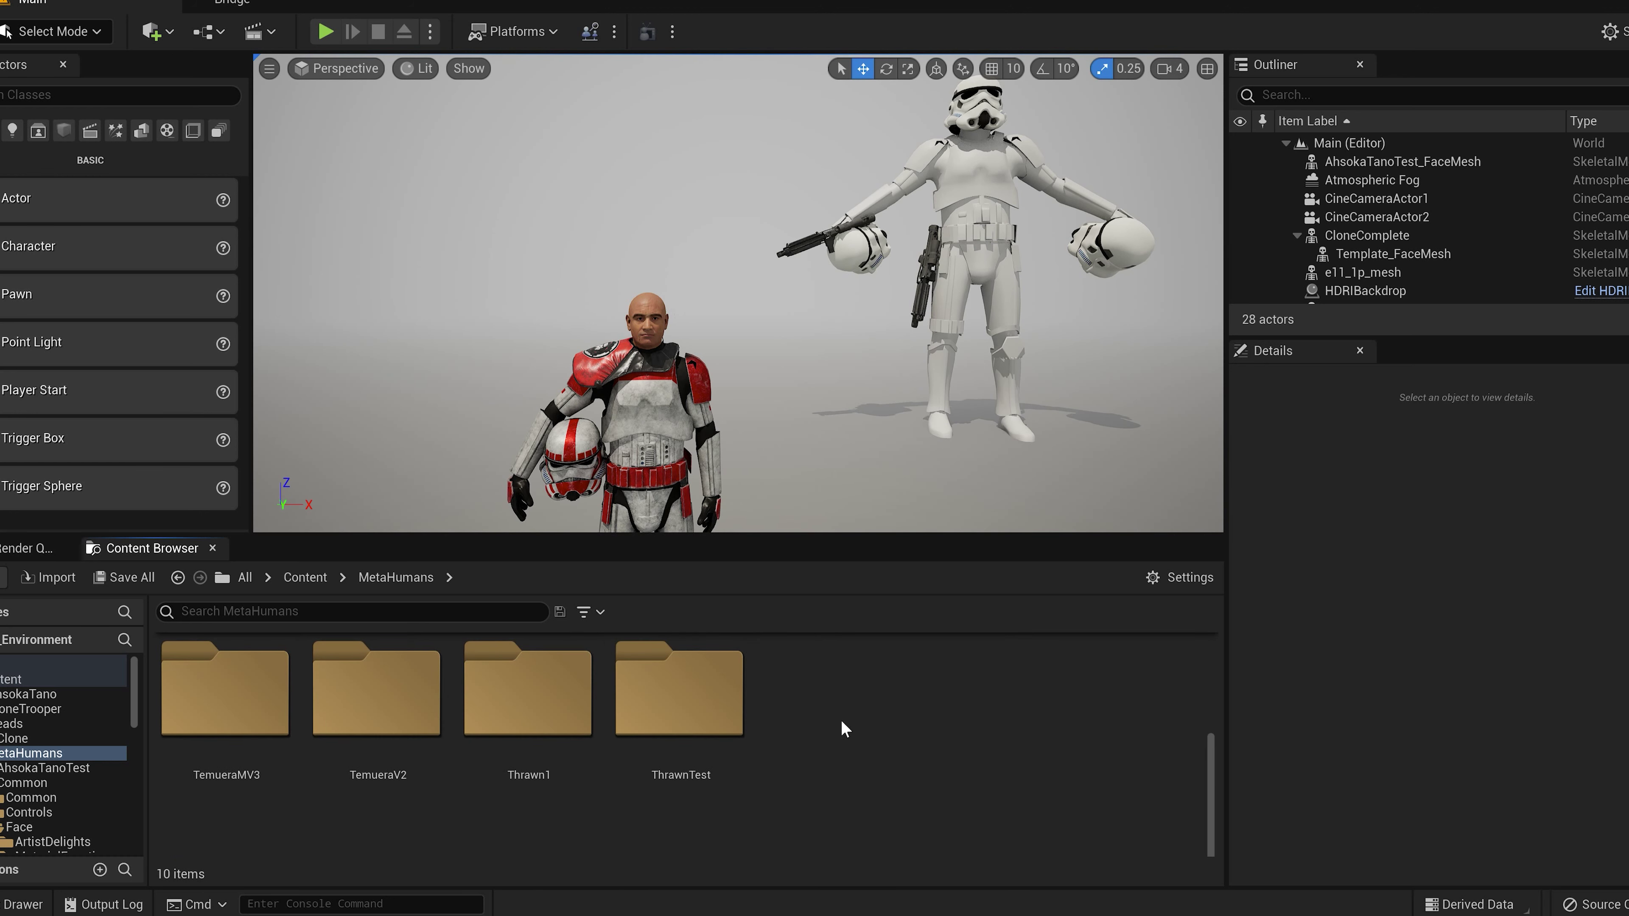
pyautogui.doubleClick(673, 701)
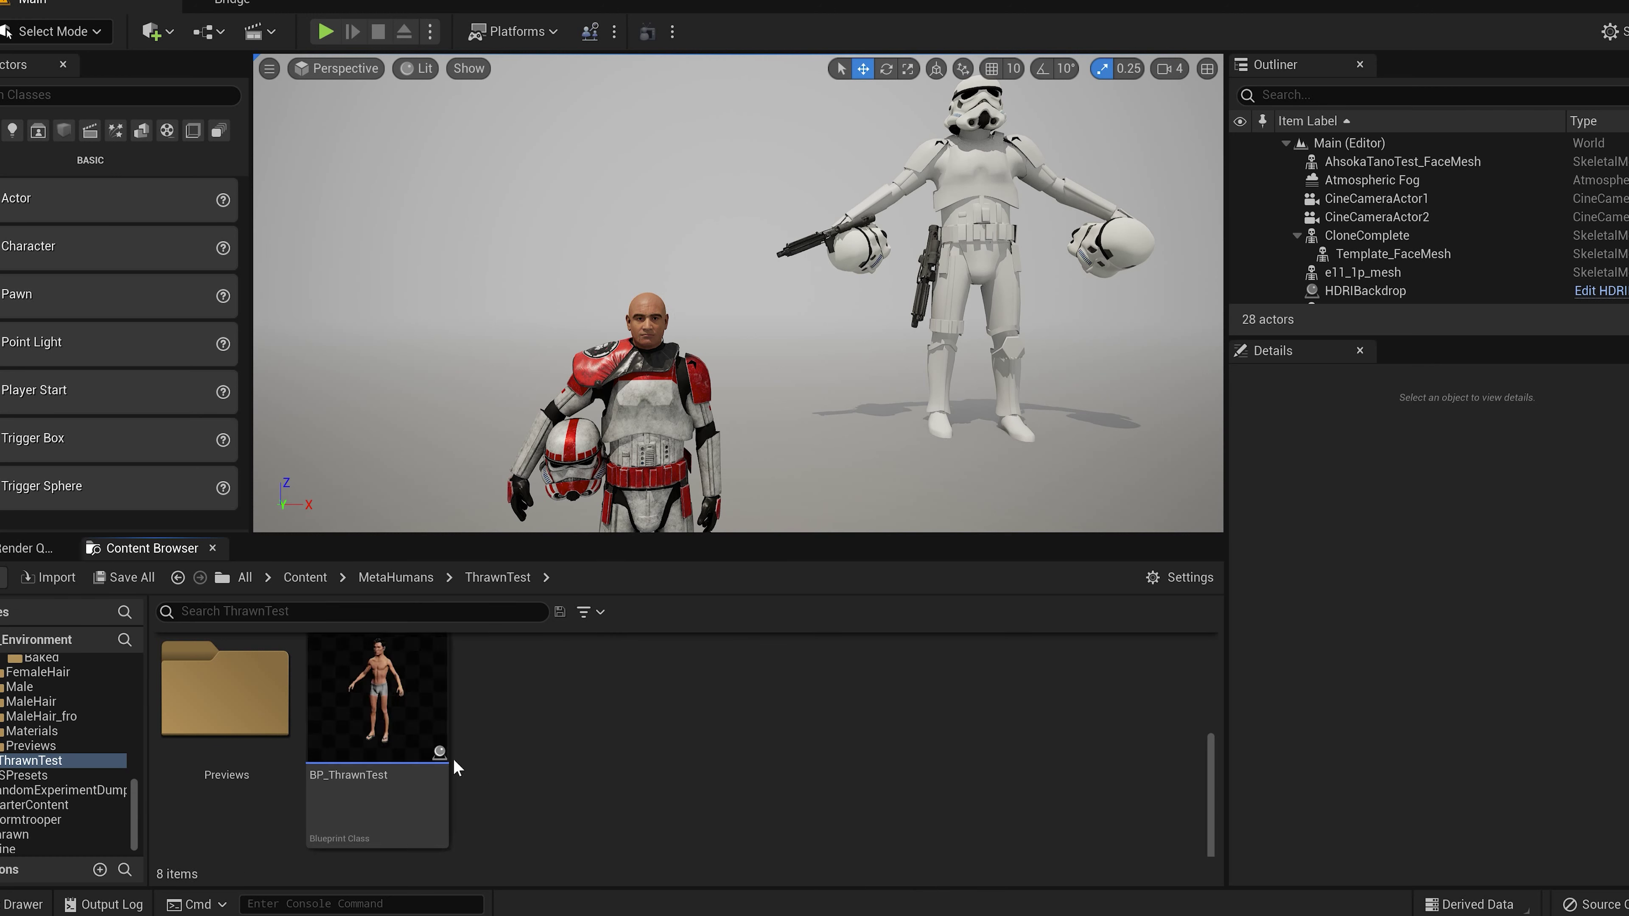
# Step: Open the BP_ThrawnTest blueprint, inspect the character's head up close in its 3D preview, and close the blueprint
pyautogui.click(350, 685)
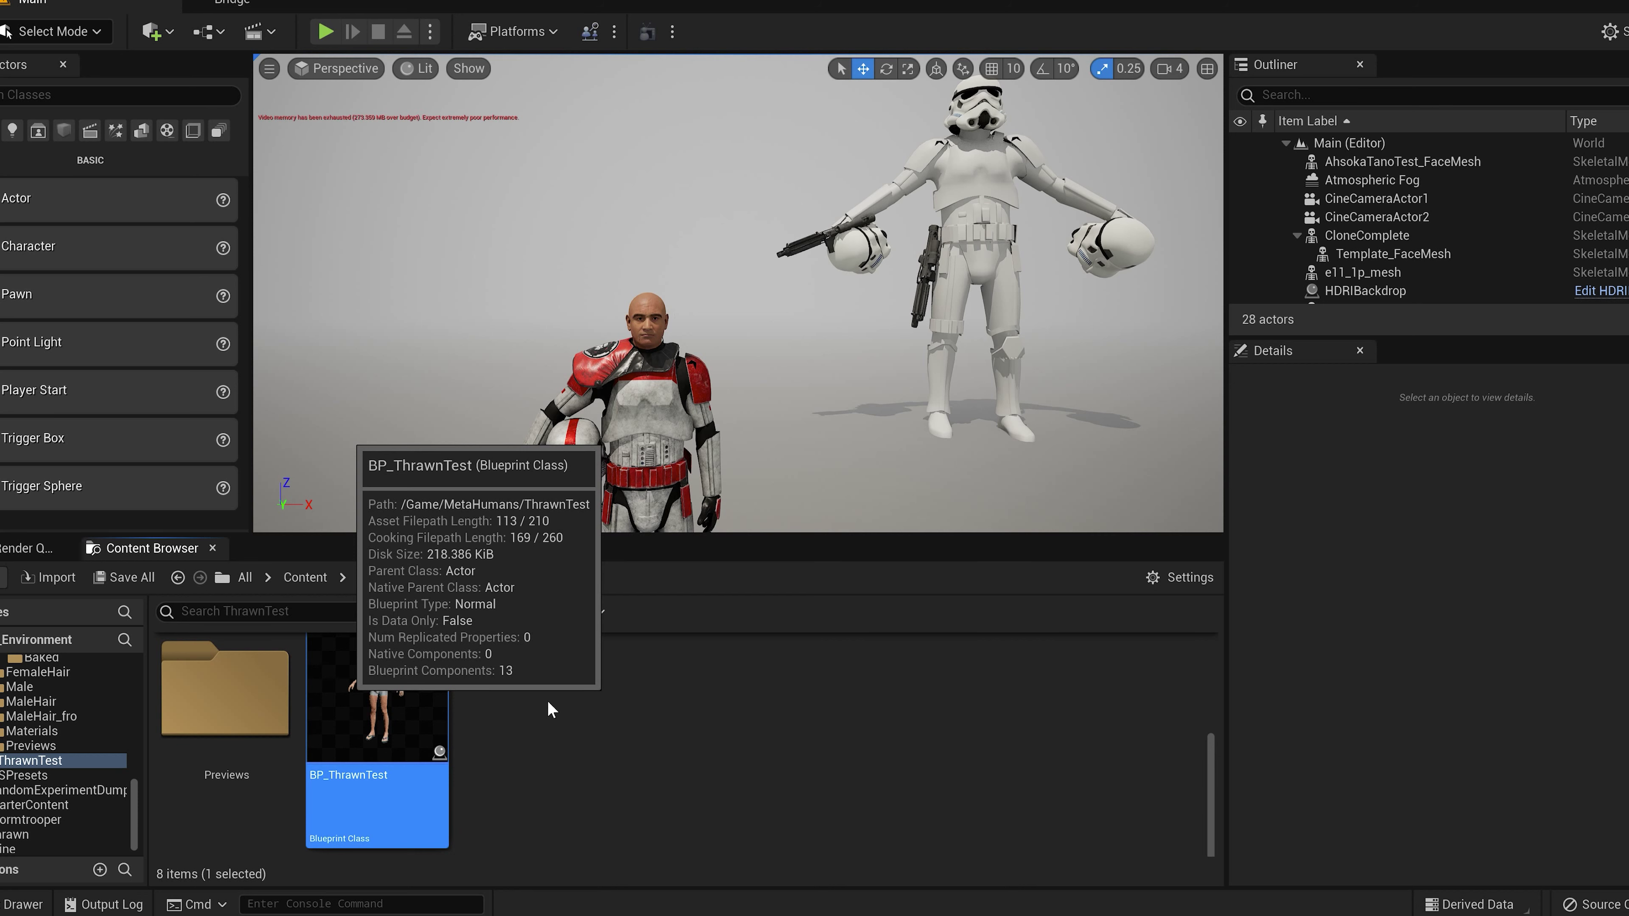
pyautogui.press('Return')
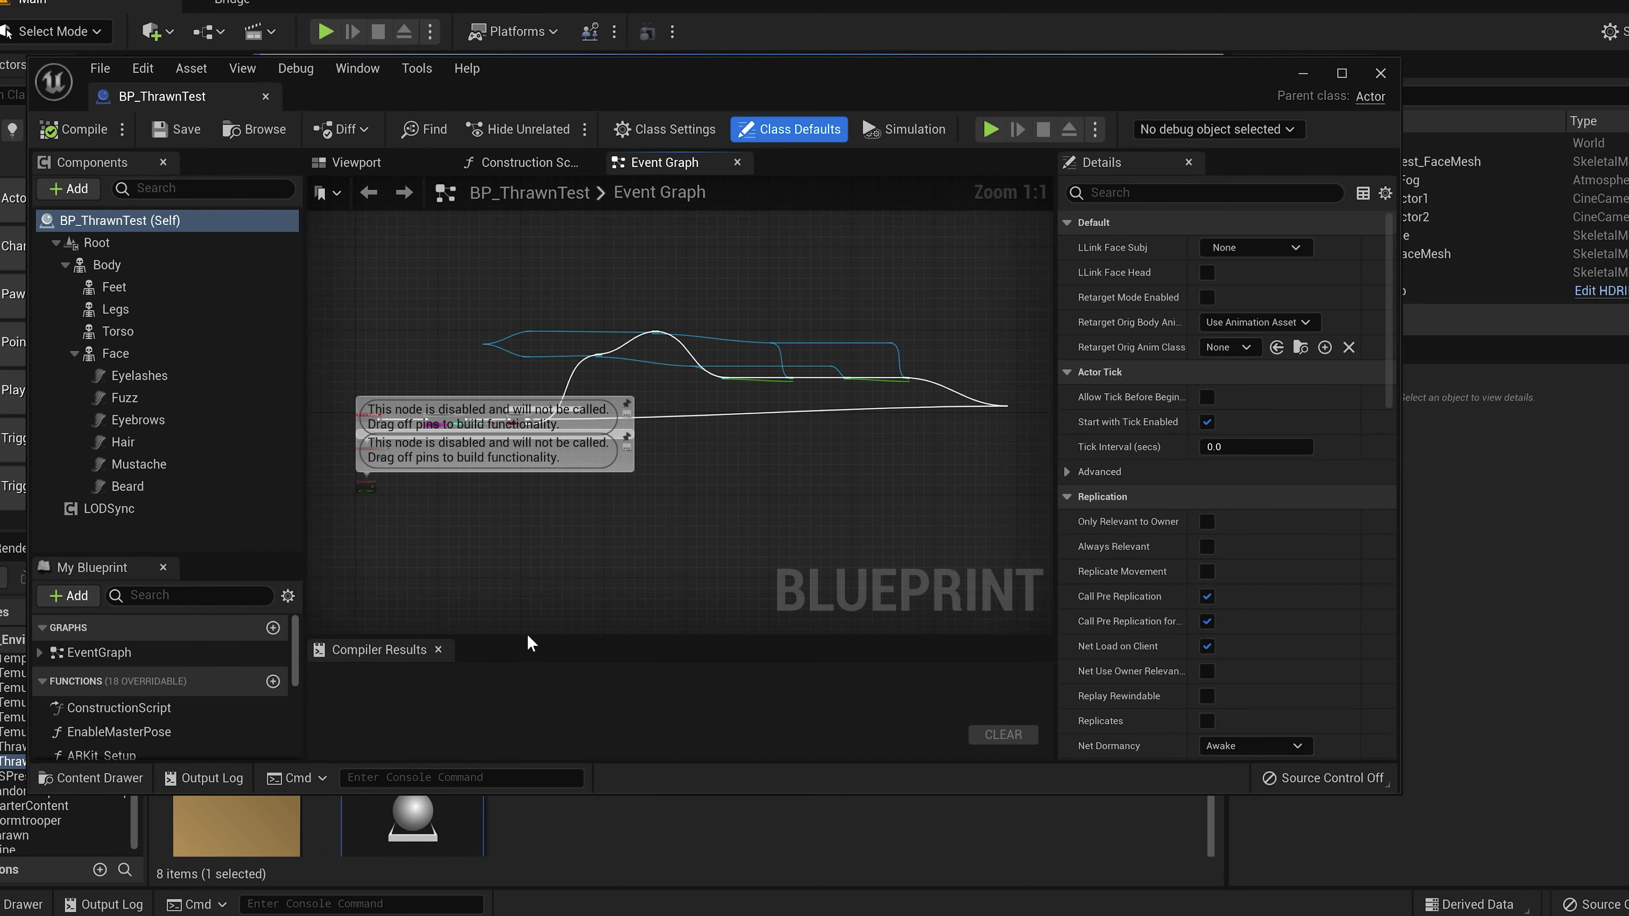
pyautogui.click(356, 162)
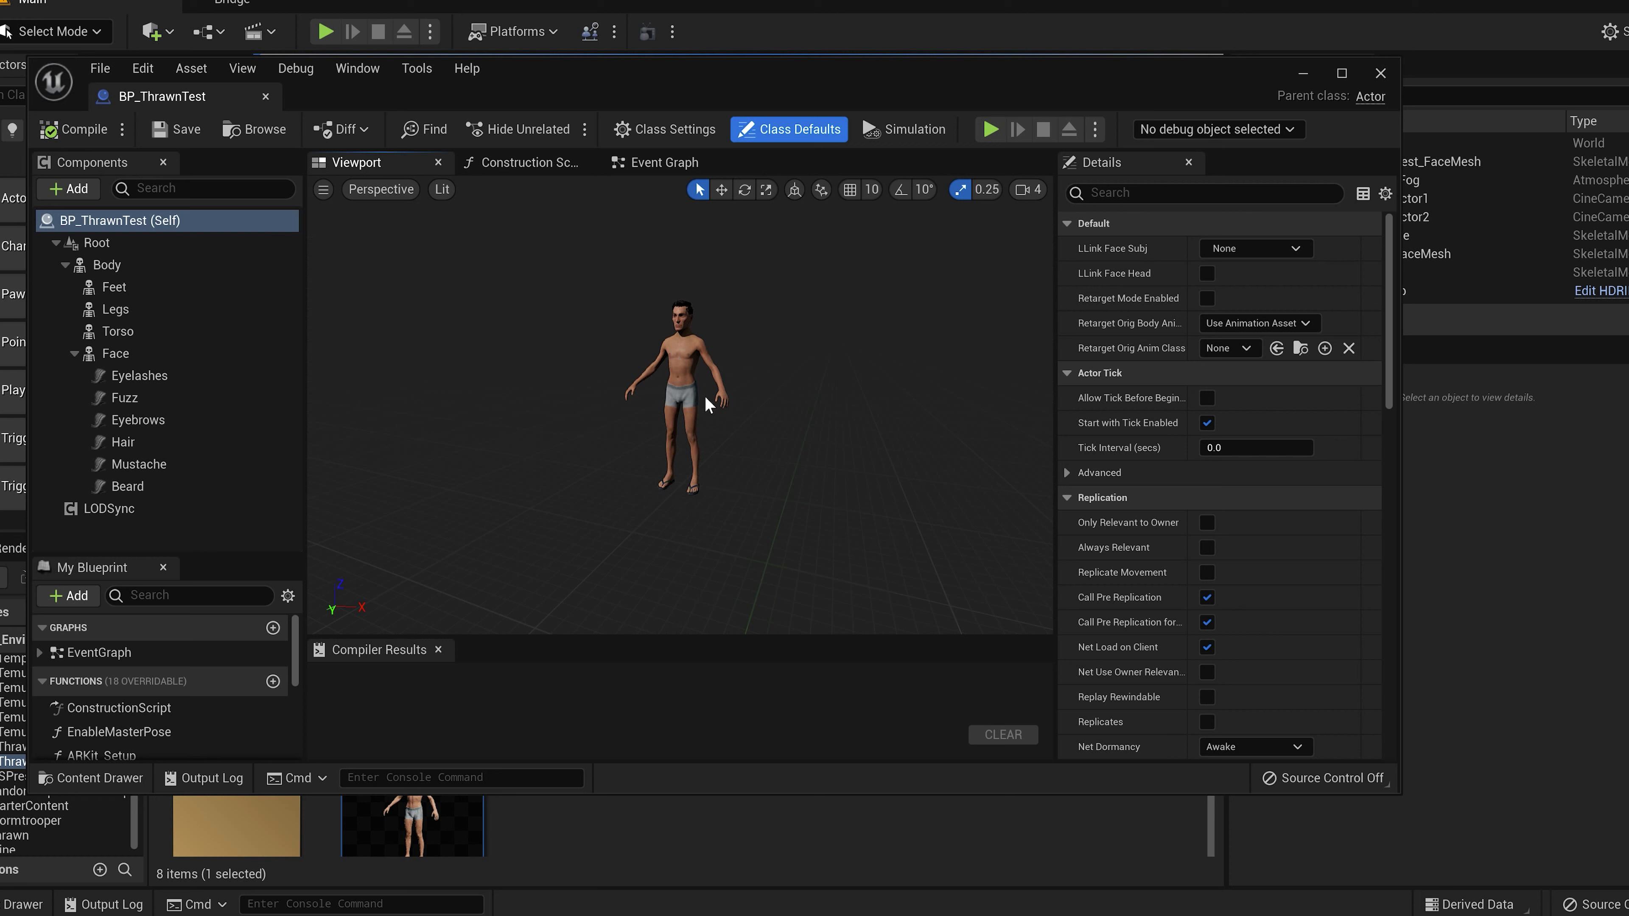
pyautogui.press('w')
pyautogui.moveTo(705, 397); pyautogui.dragTo(687, 491, button='right')
pyautogui.press('s')
pyautogui.press('w')
pyautogui.press('s')
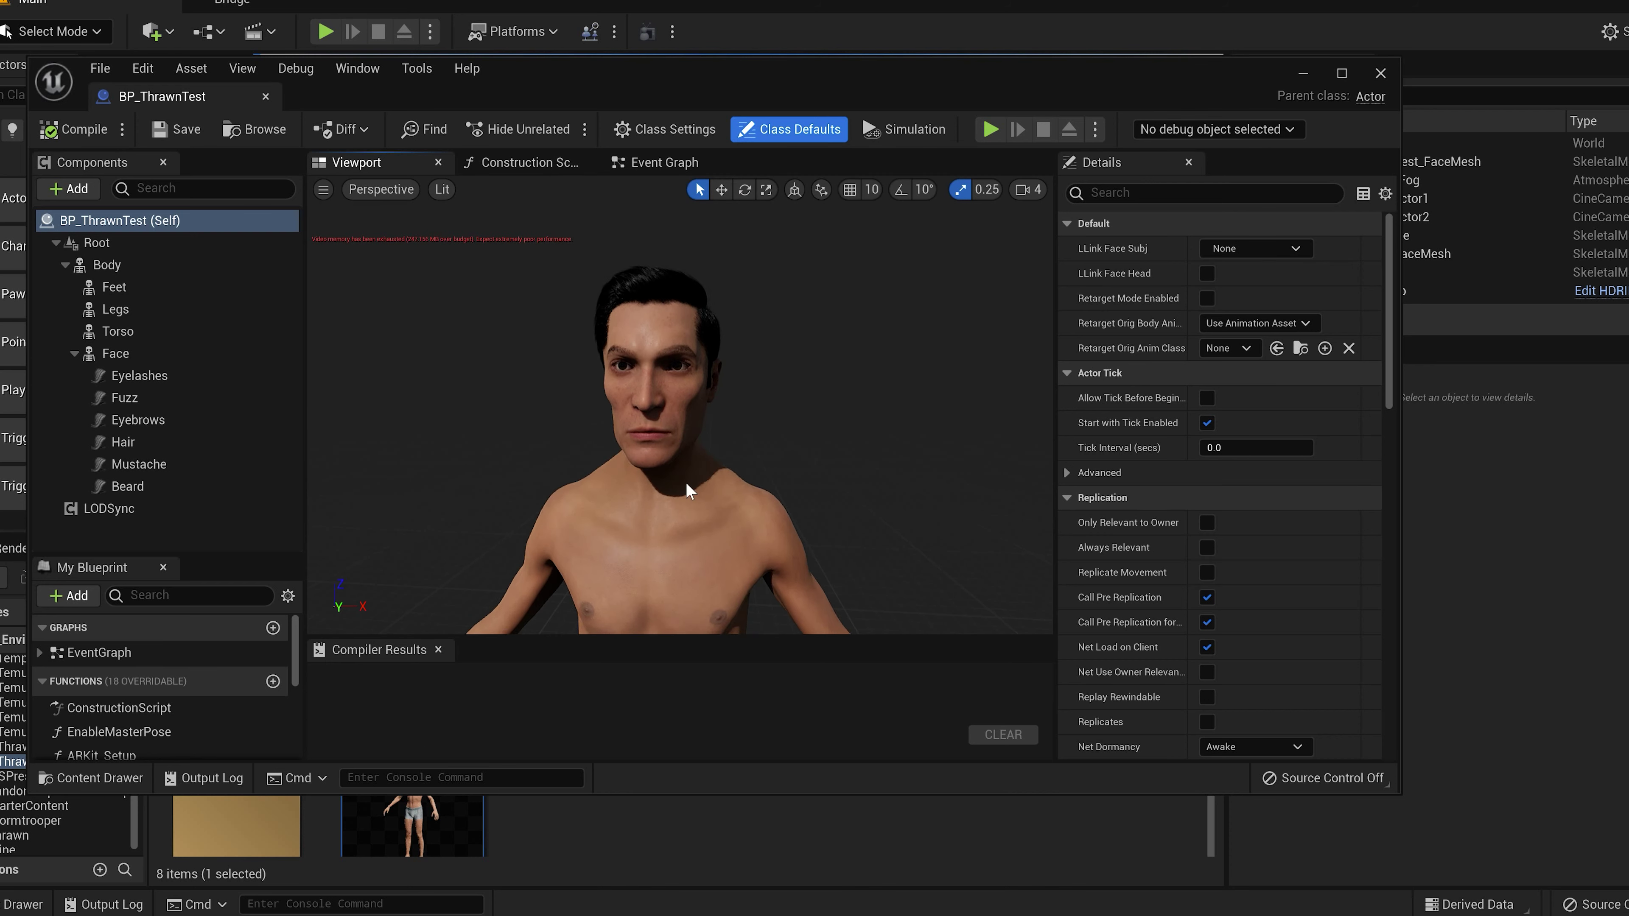
pyautogui.click(1380, 72)
# Step: Open ThrawnTest's Face folder and start exporting the ThrawnTest_FaceMesh skeletal mesh
pyautogui.doubleClick(237, 825)
pyautogui.click(984, 714)
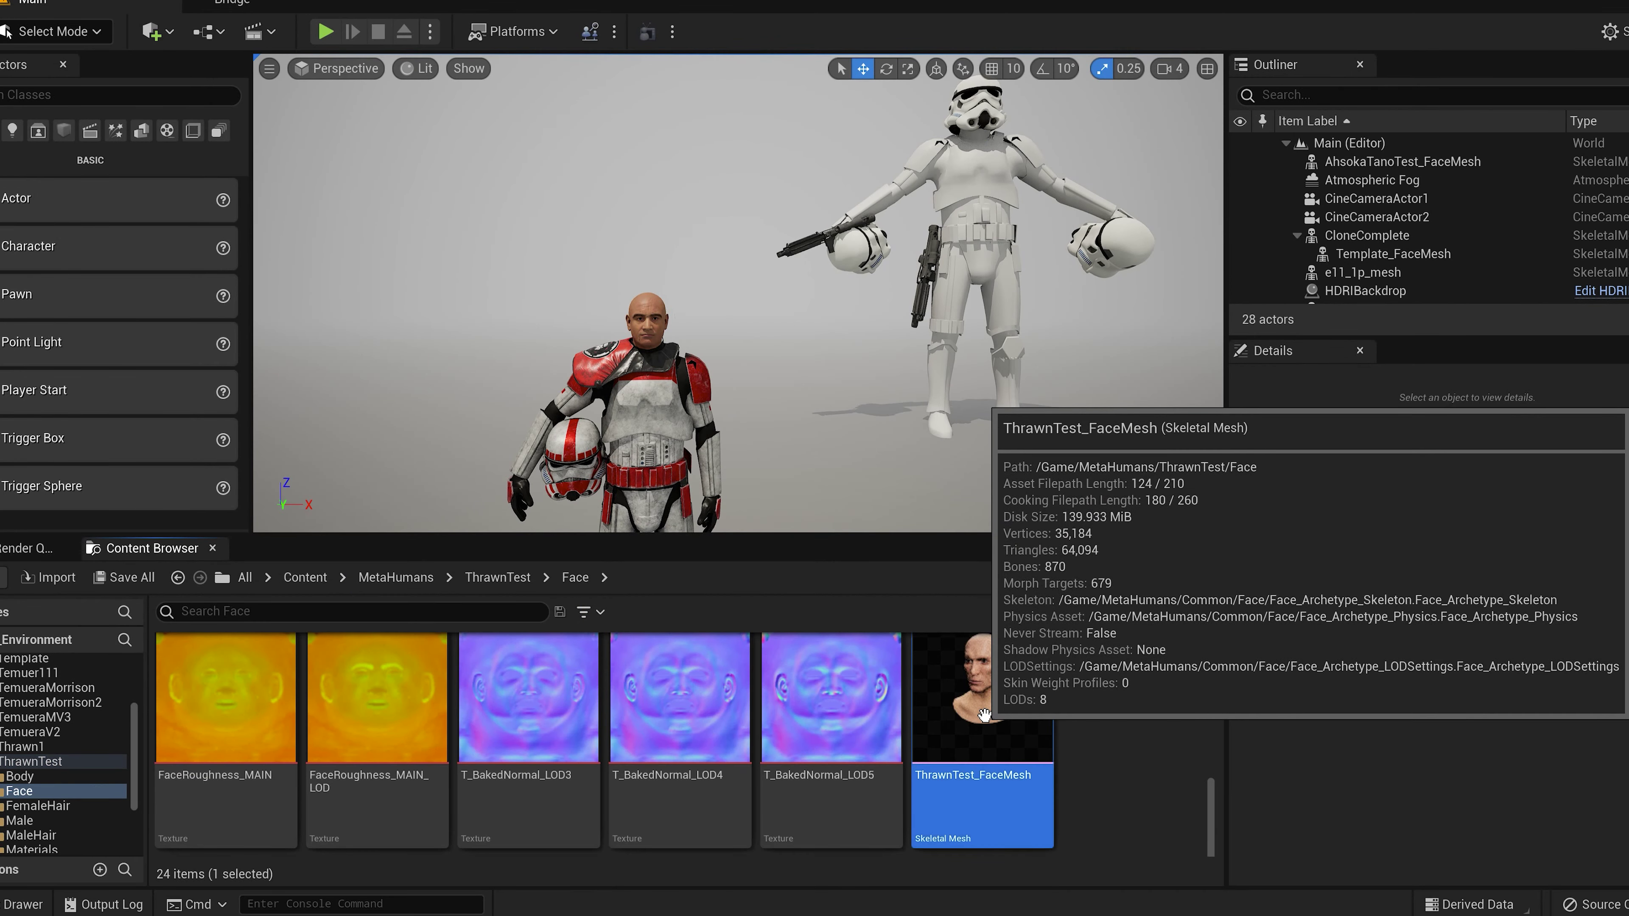
pyautogui.rightClick(966, 693)
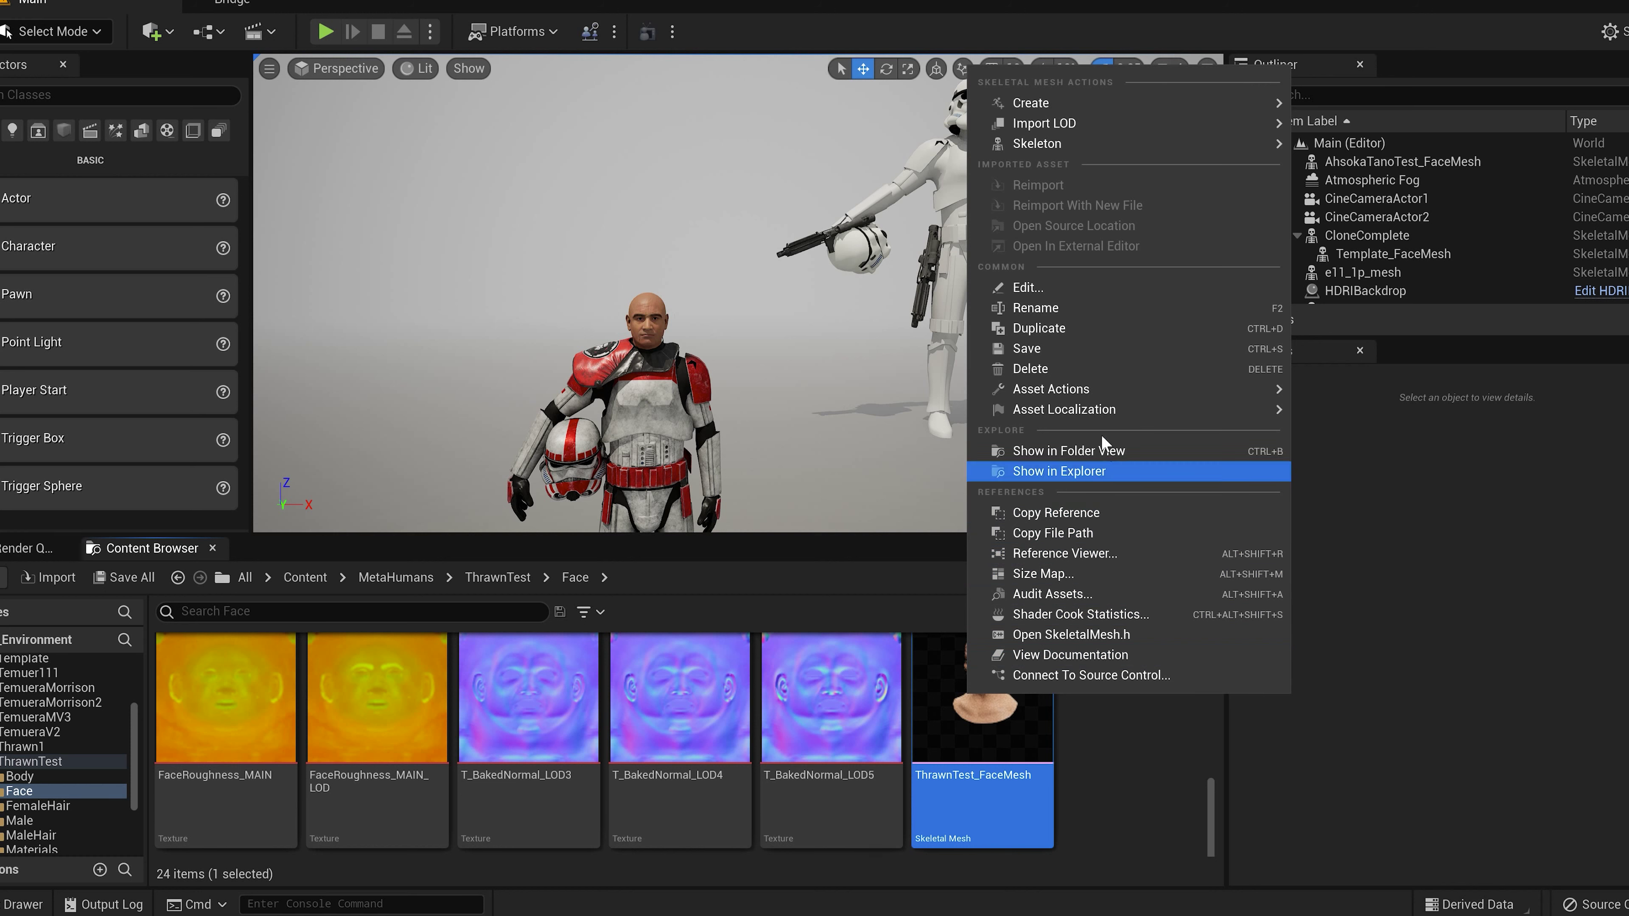
pyautogui.moveTo(1086, 388)
pyautogui.click(1323, 478)
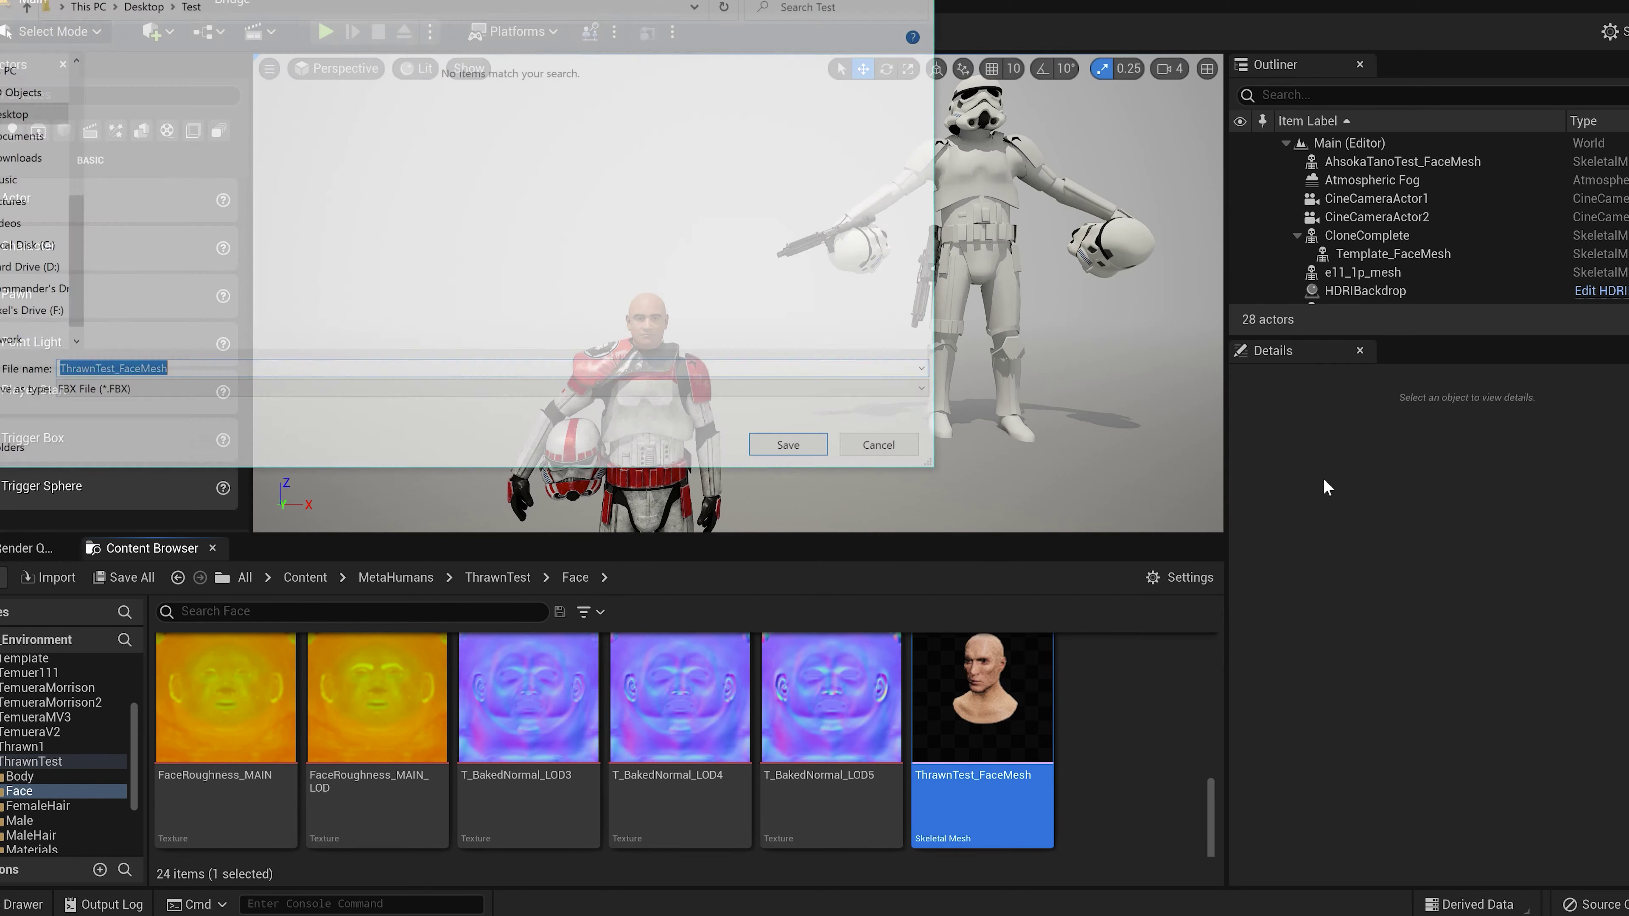
# Step: Create a MetahumanTest folder on the Desktop and export ThrawnTest_FaceMesh into it as FBX with the default export options
pyautogui.click(14, 115)
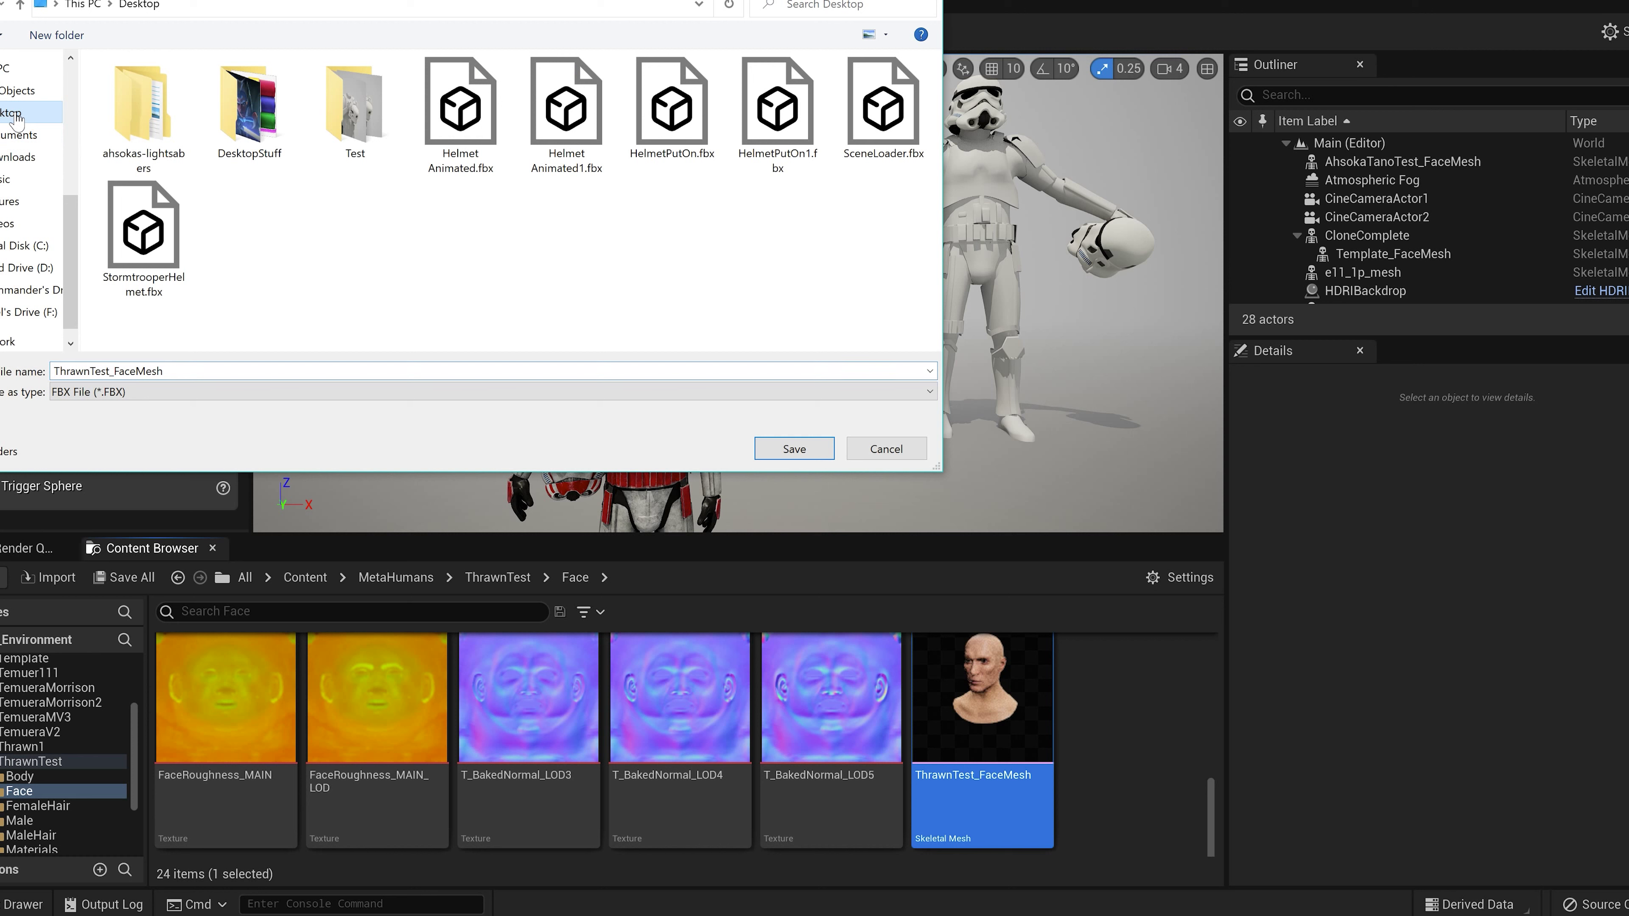
pyautogui.rightClick(354, 268)
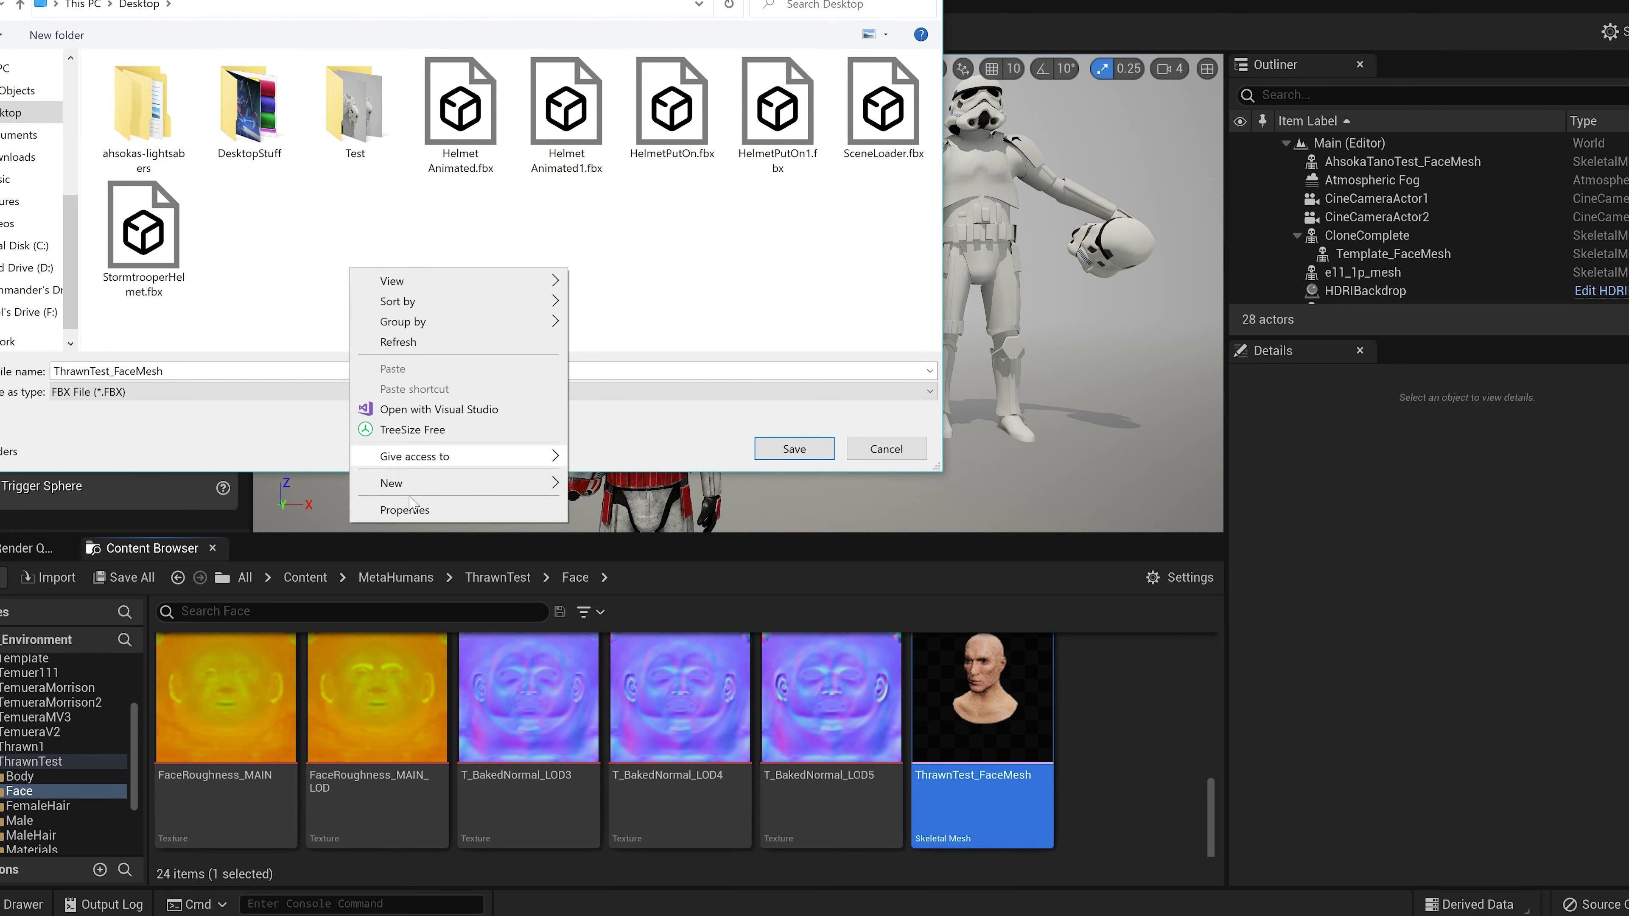
pyautogui.moveTo(419, 483)
pyautogui.click(621, 486)
pyautogui.write('Me')
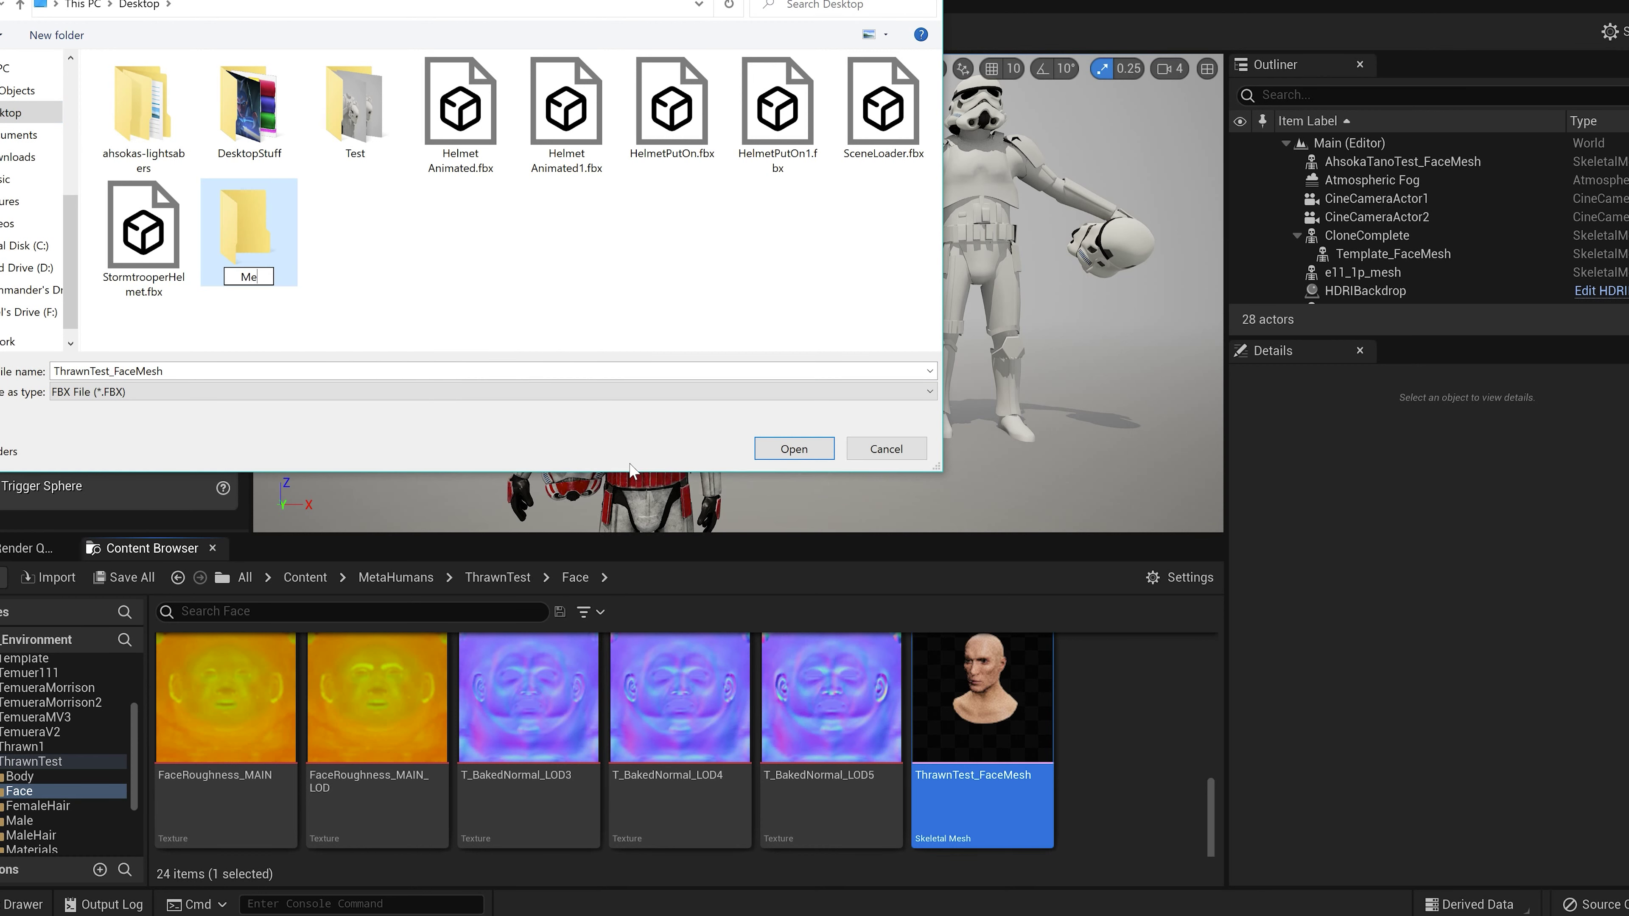
pyautogui.write('tahumanTest')
pyautogui.press('Return')
pyautogui.press('Return')
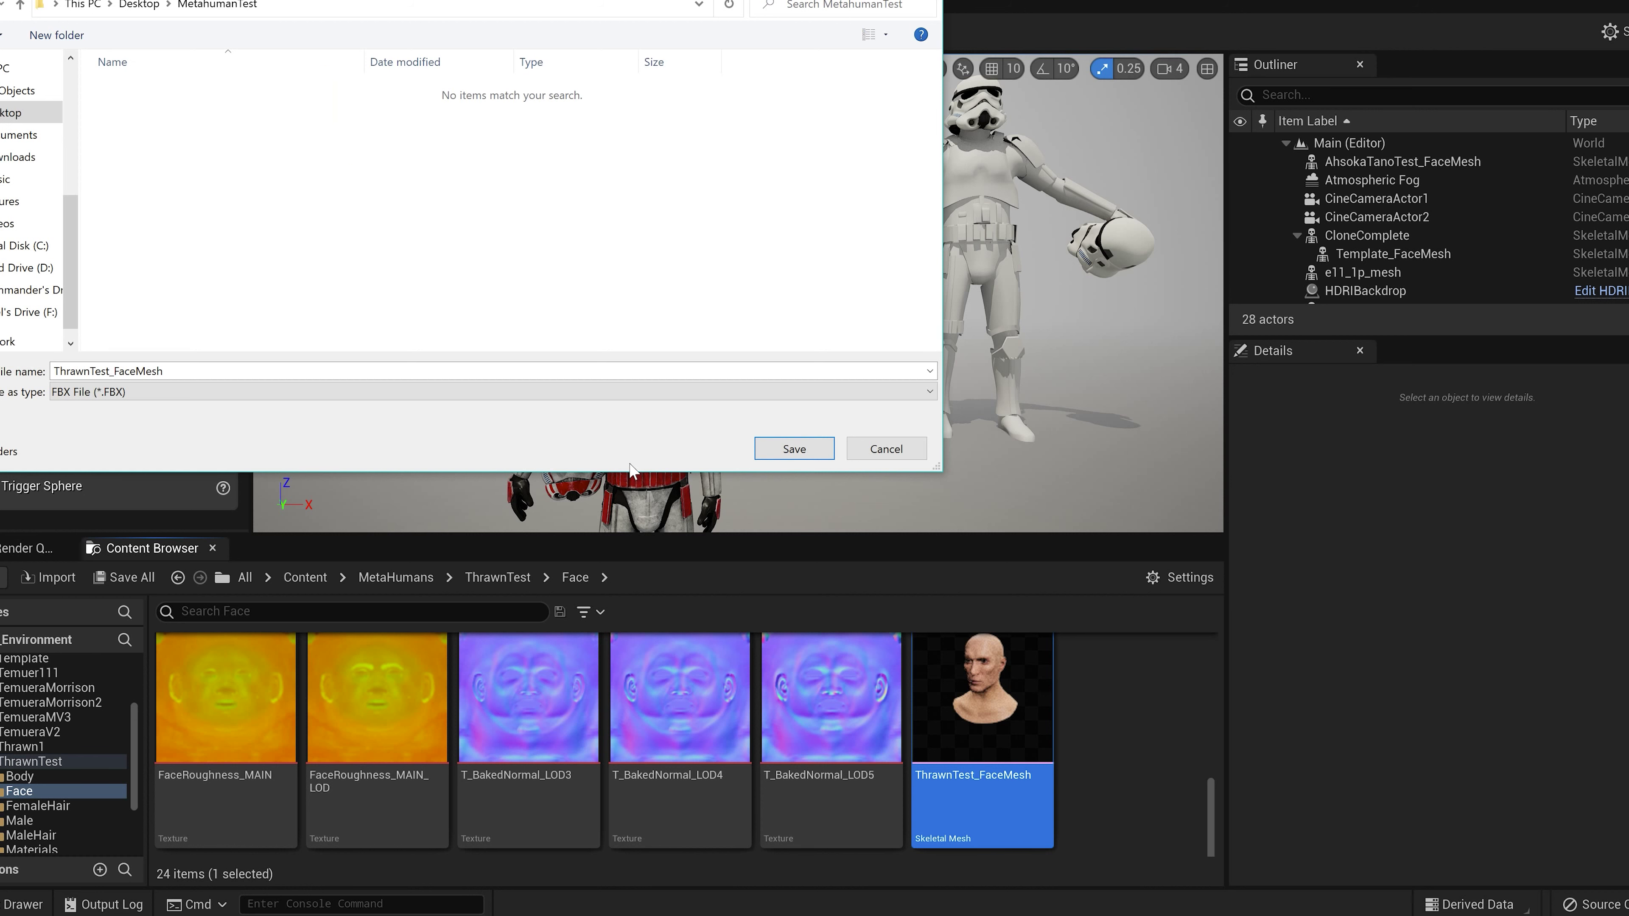
pyautogui.click(798, 451)
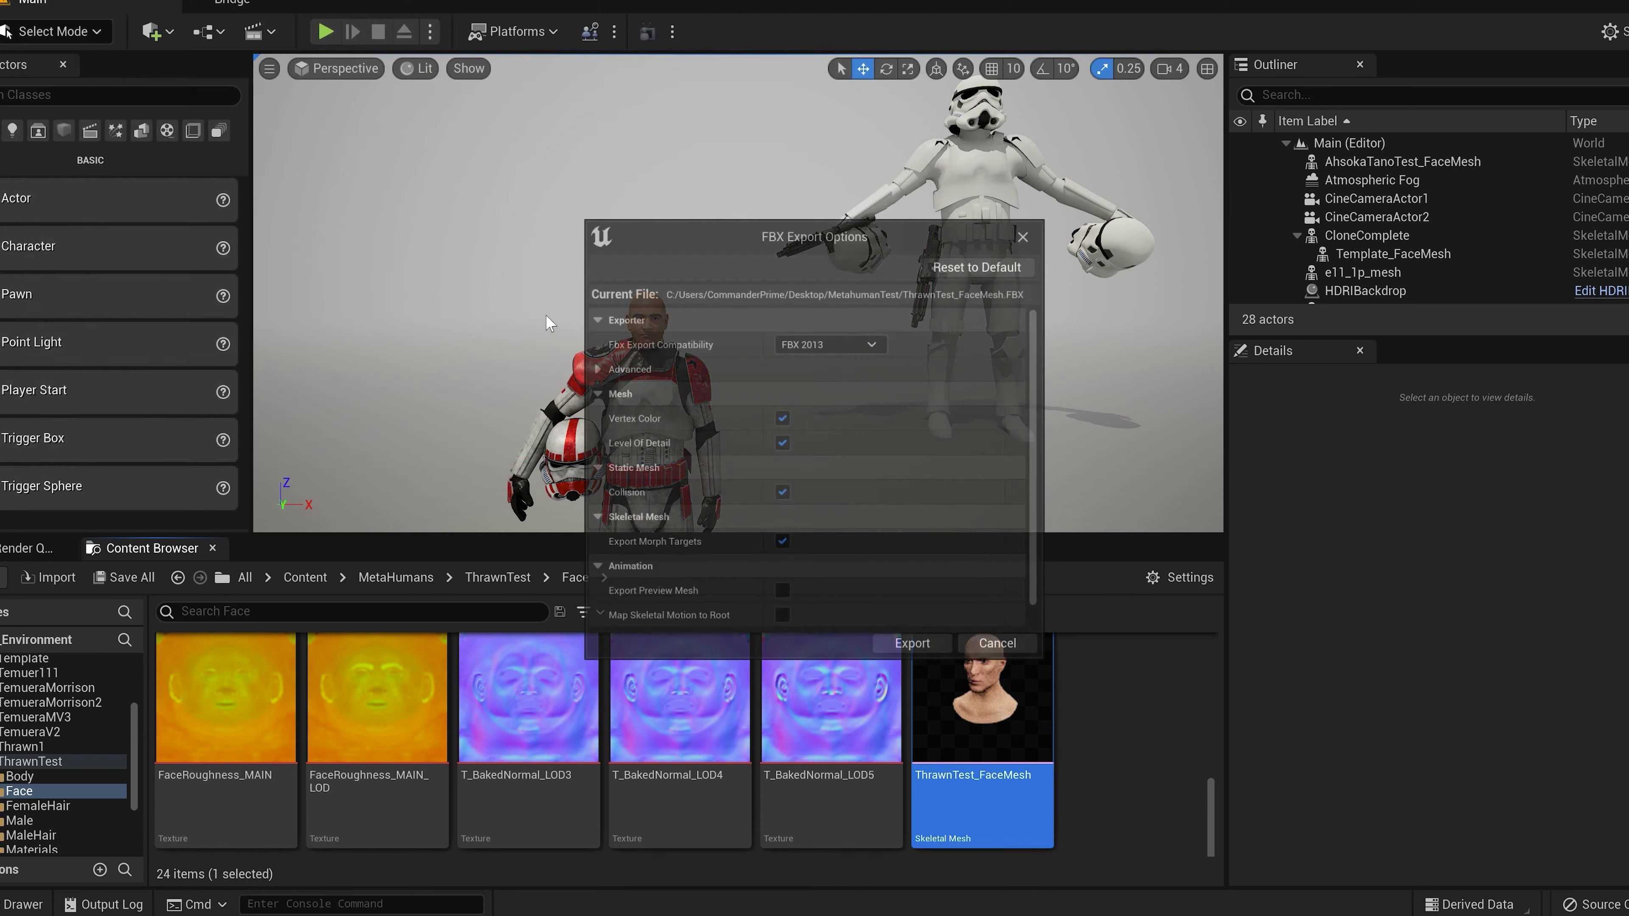
pyautogui.click(914, 646)
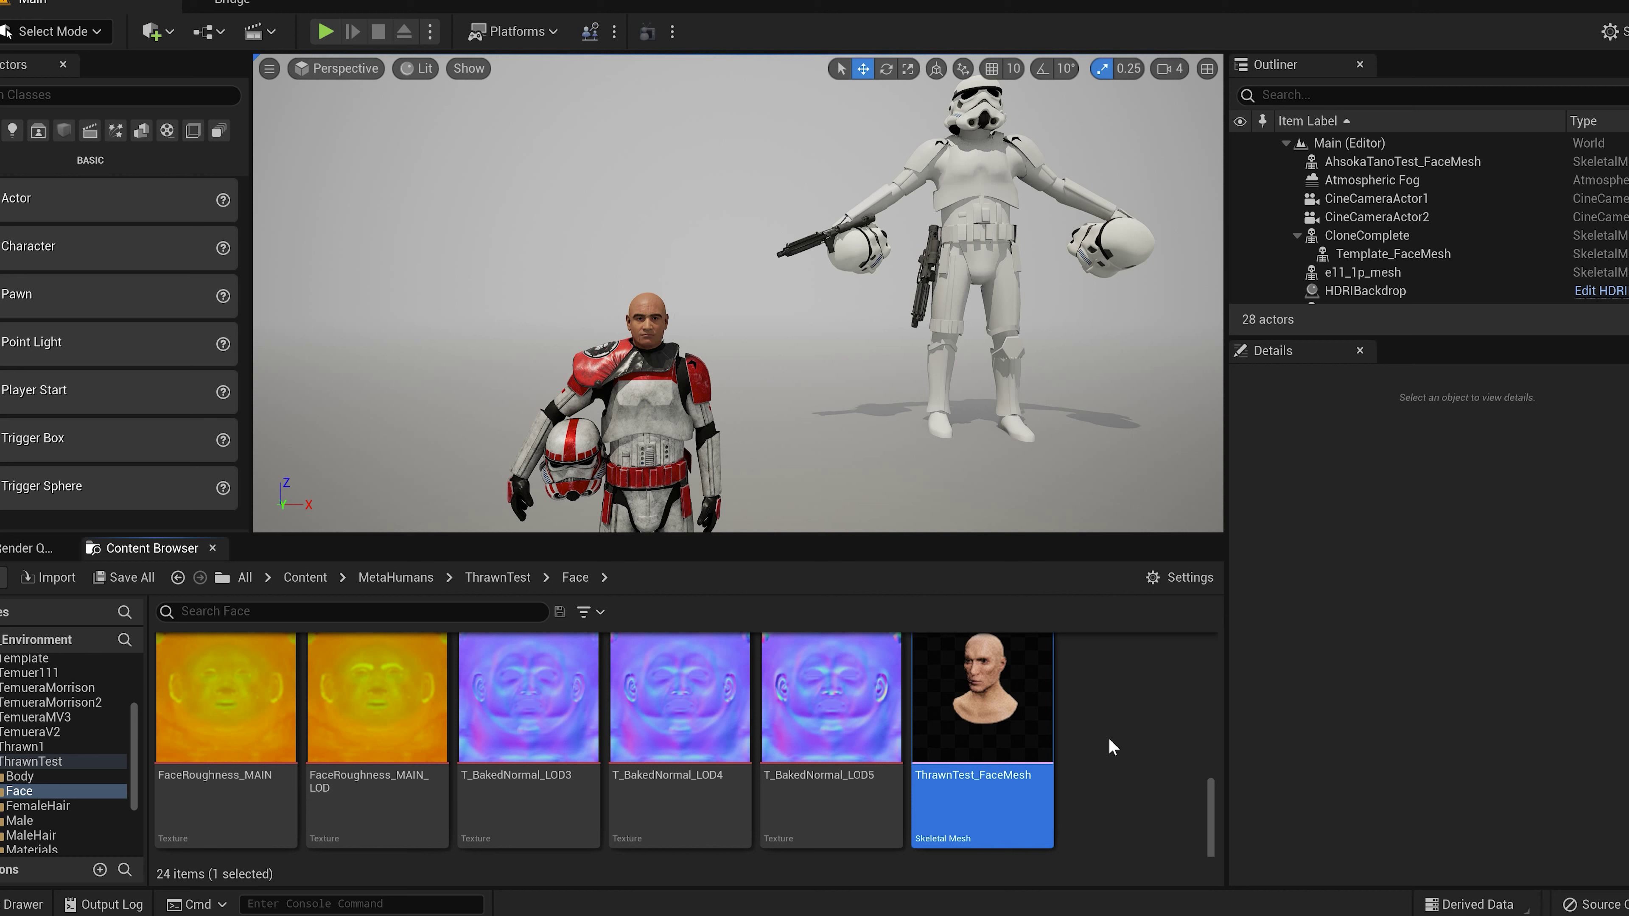
# Step: Export the T_BakedNormal_LOD3 texture as a Targa file into the MetahumanTest folder
pyautogui.click(519, 712)
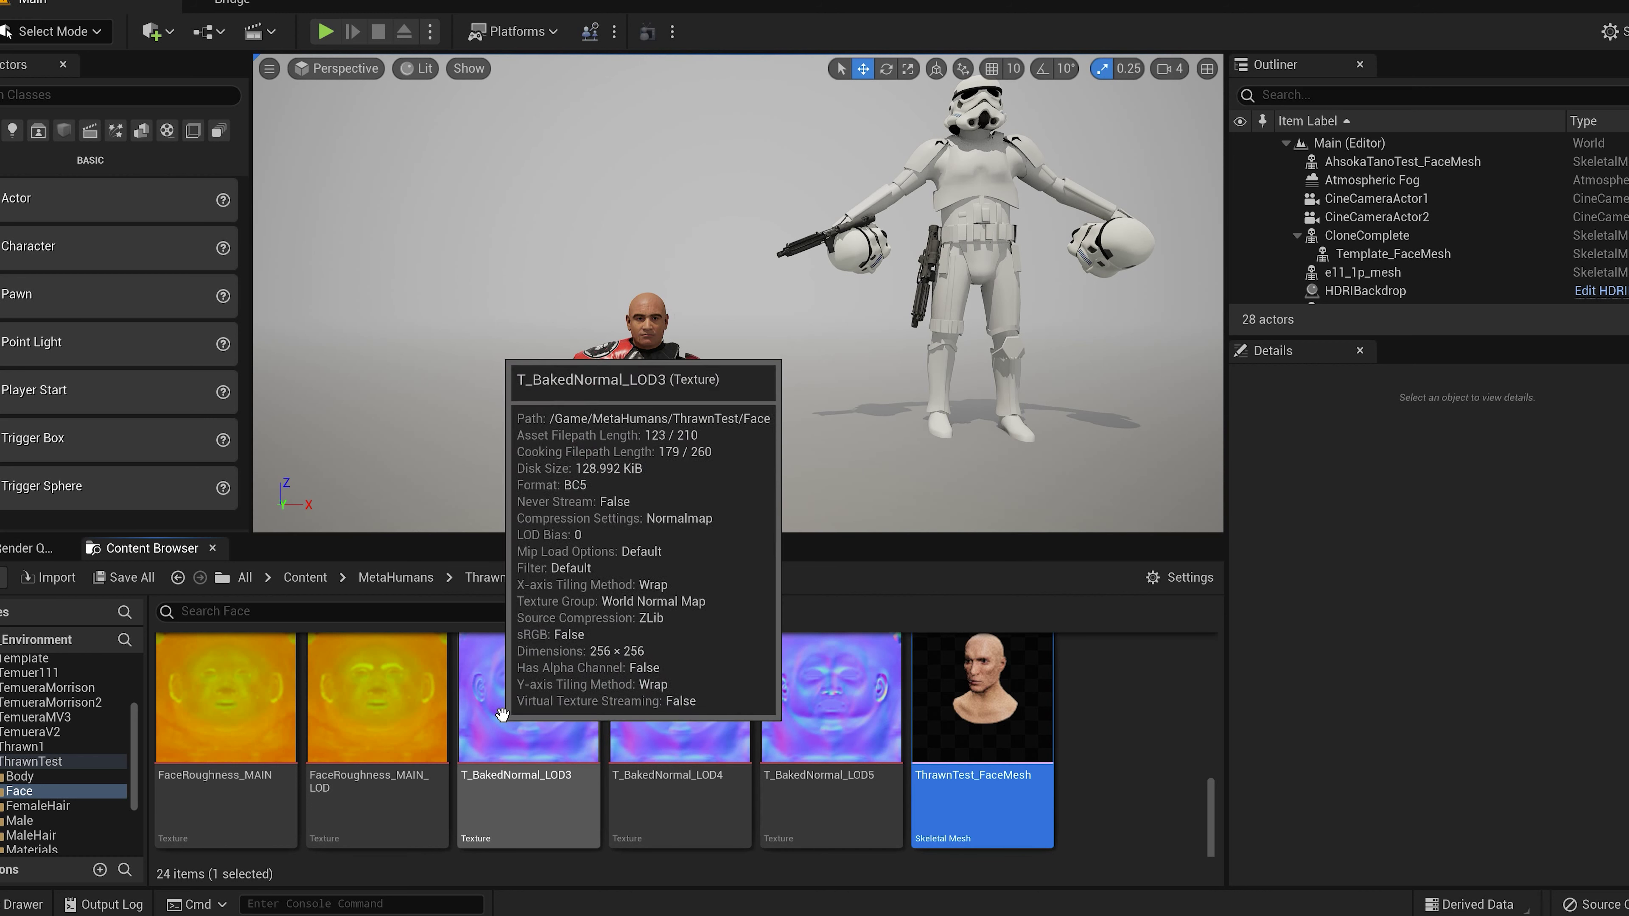
pyautogui.rightClick(519, 711)
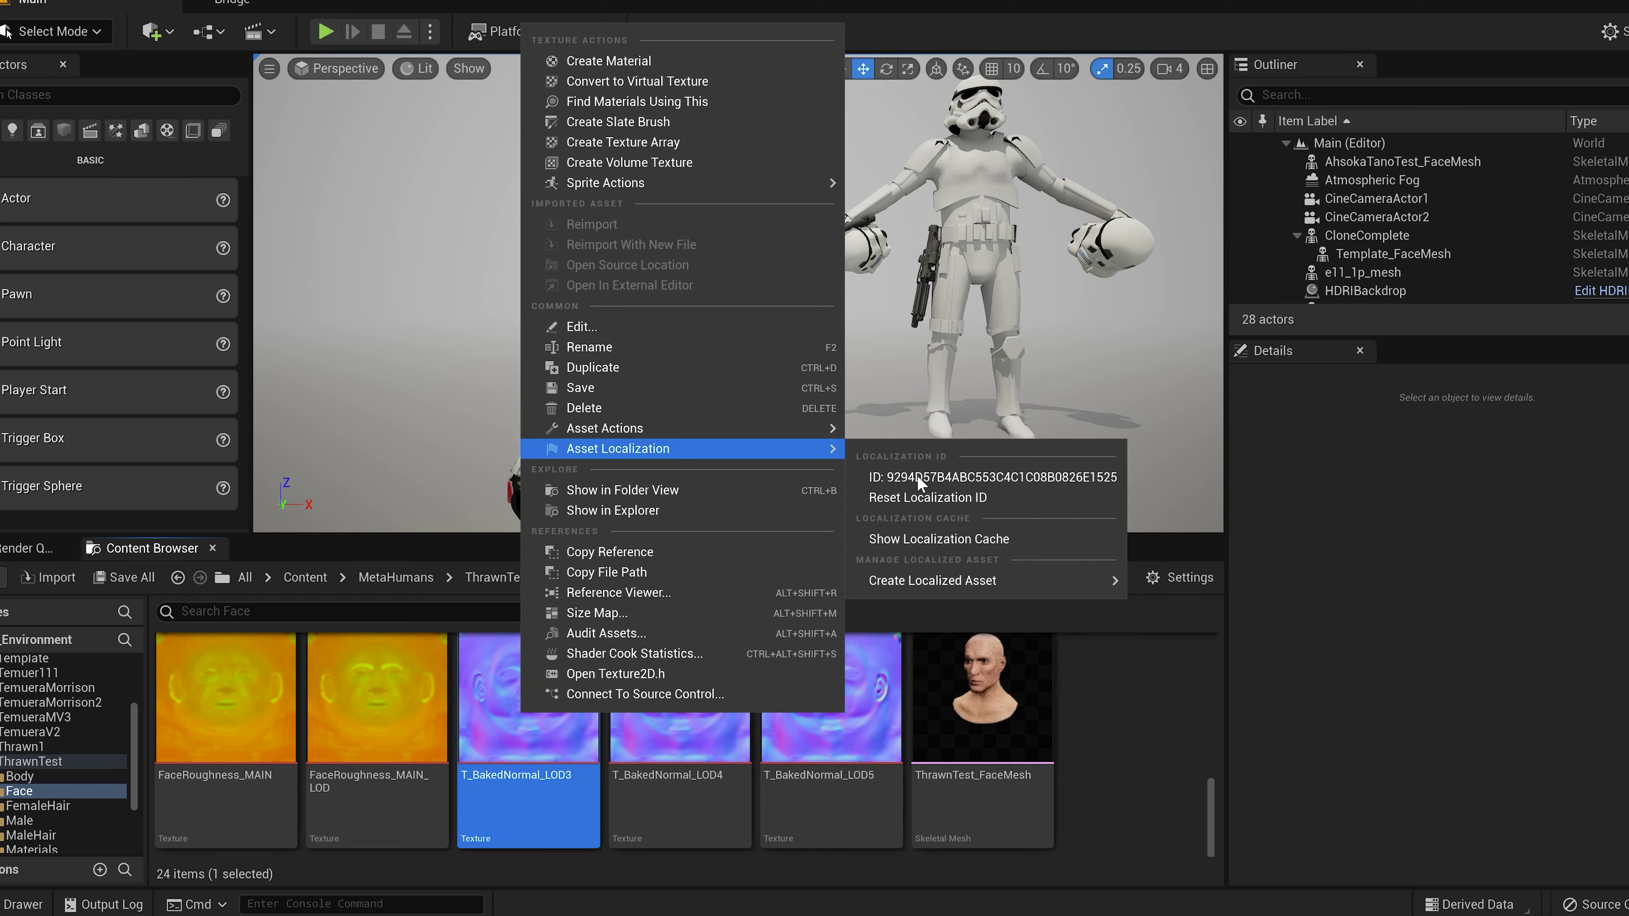
pyautogui.moveTo(719, 427)
pyautogui.click(898, 519)
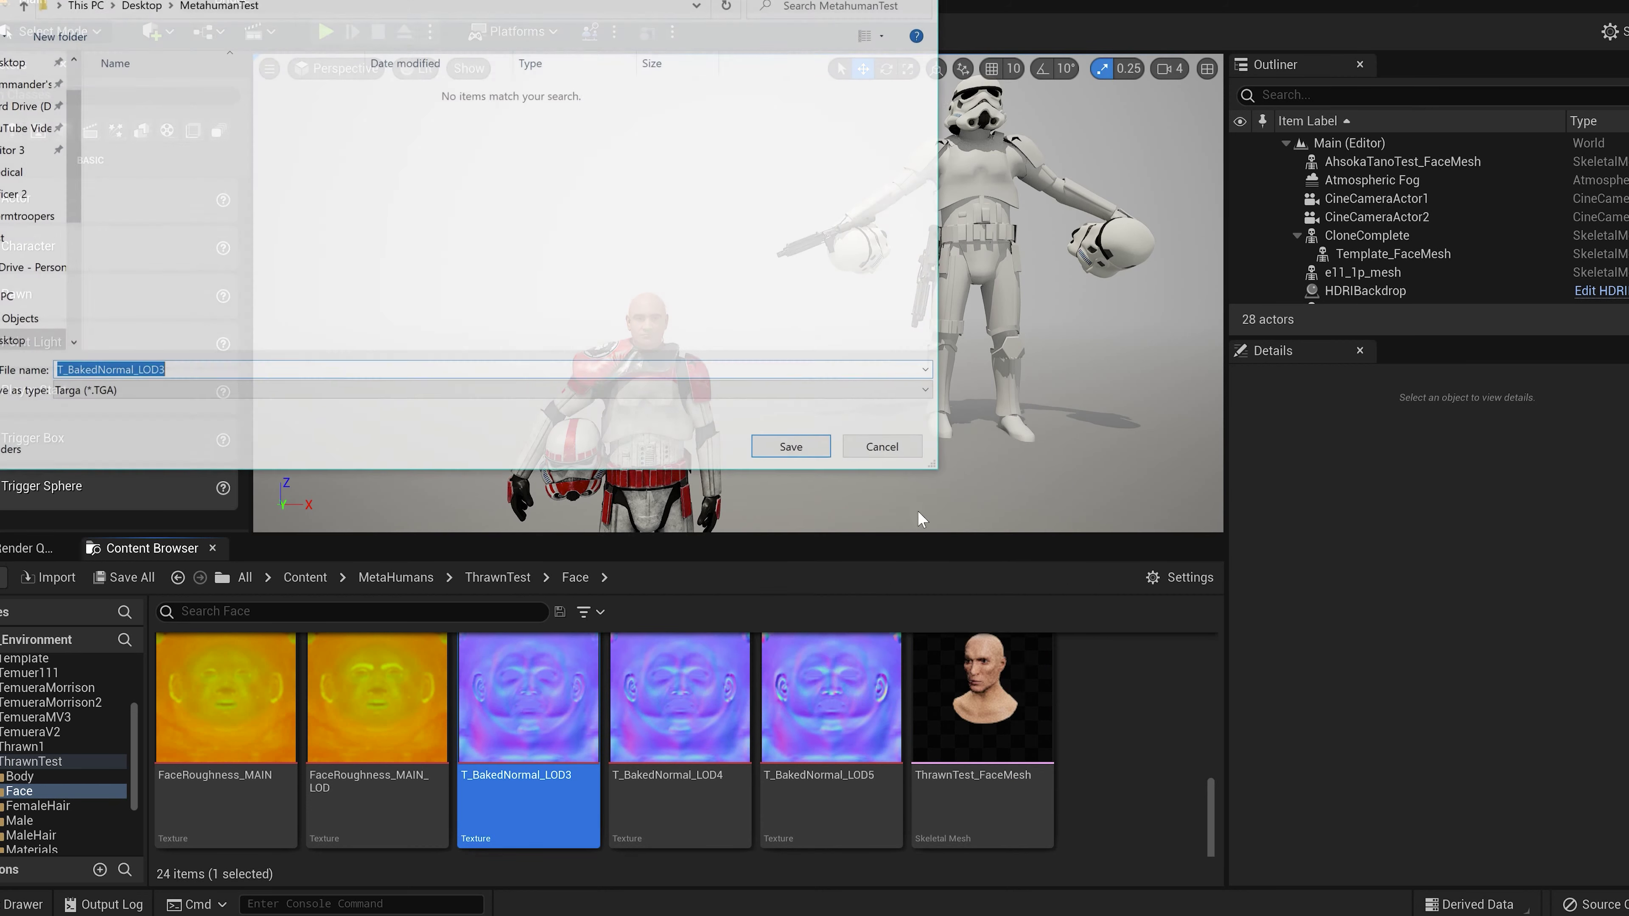
pyautogui.click(782, 452)
# Step: Look through the normal, color and roughness textures in ThrawnTest's Face folder
pyautogui.scroll(2, 1120, 745)
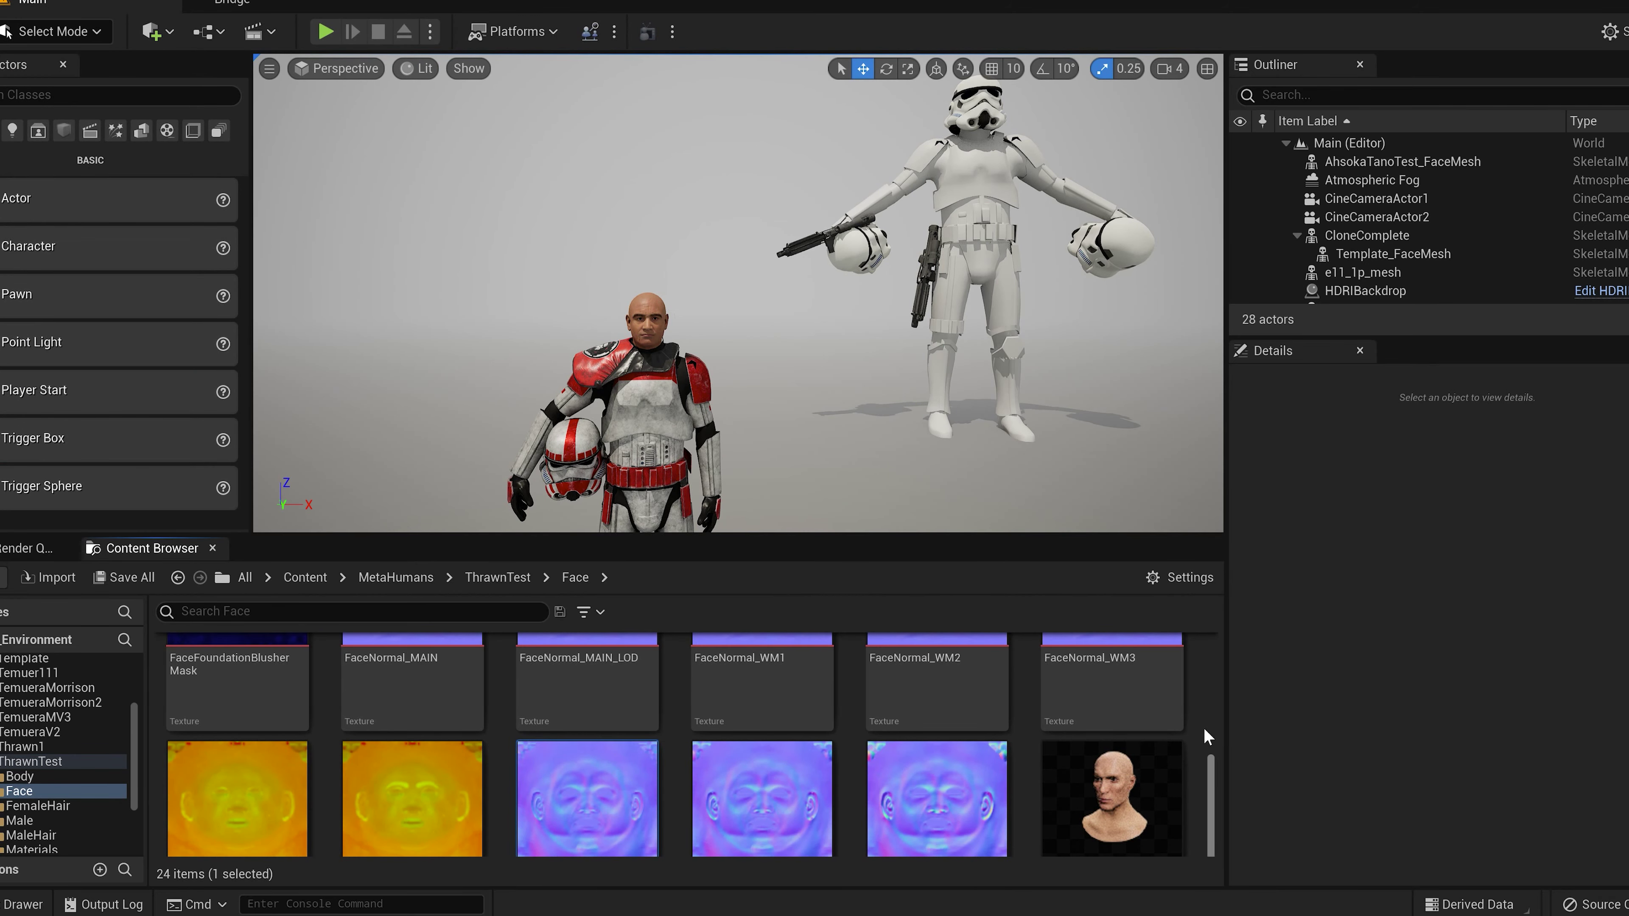
pyautogui.scroll(2, 994, 770)
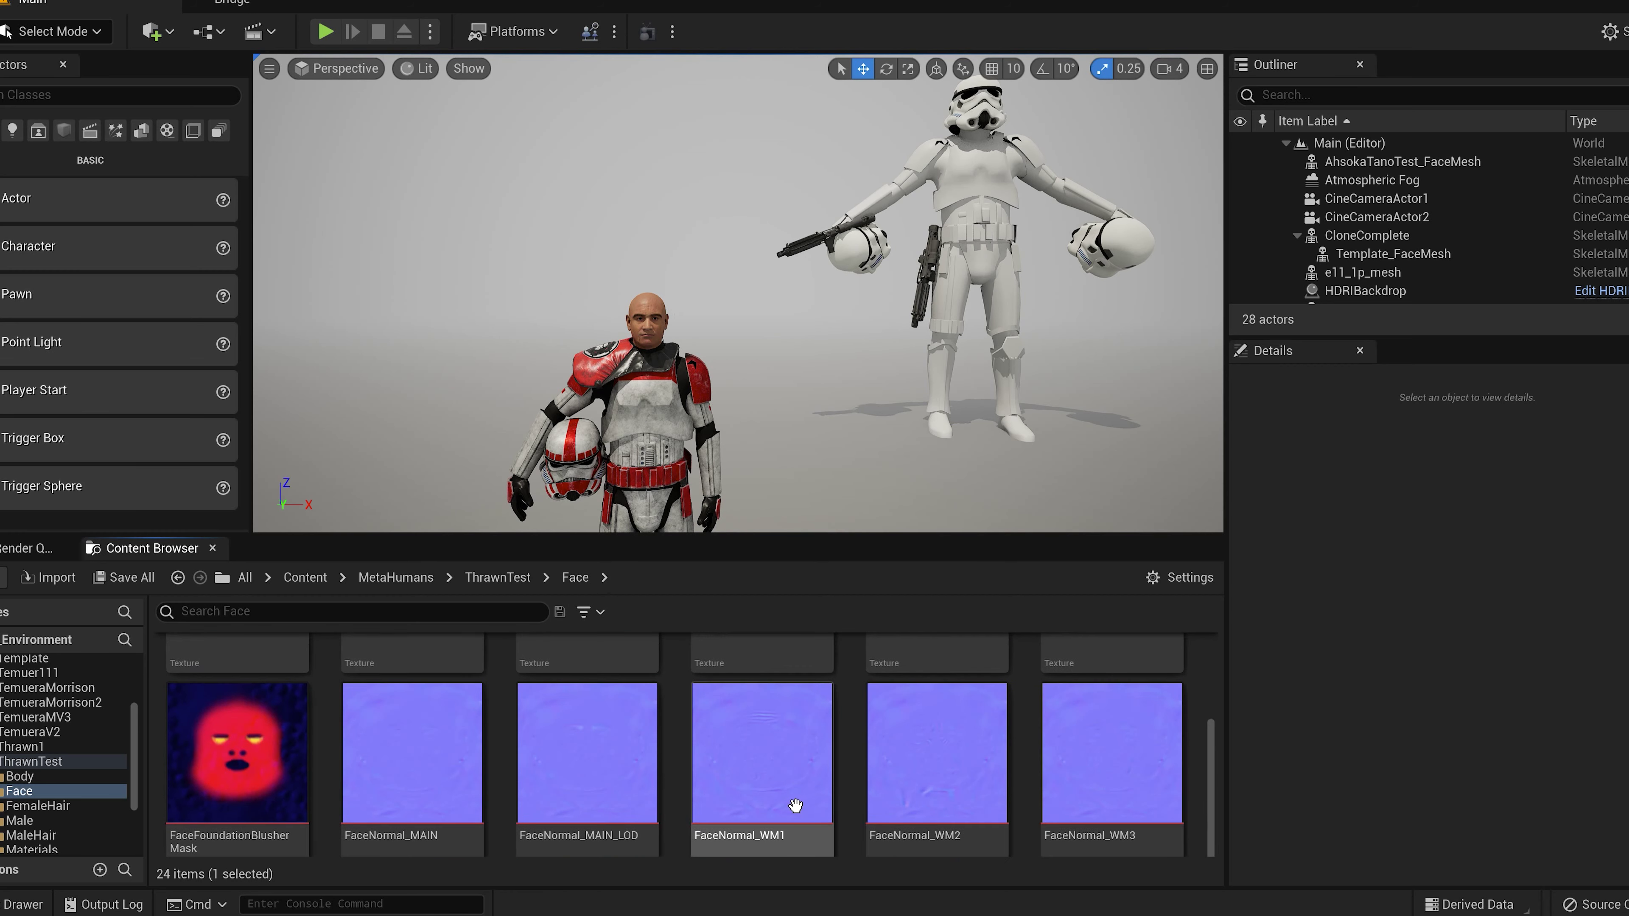
pyautogui.scroll(-1, 782, 799)
pyautogui.scroll(-1, 706, 785)
pyautogui.scroll(3, 756, 796)
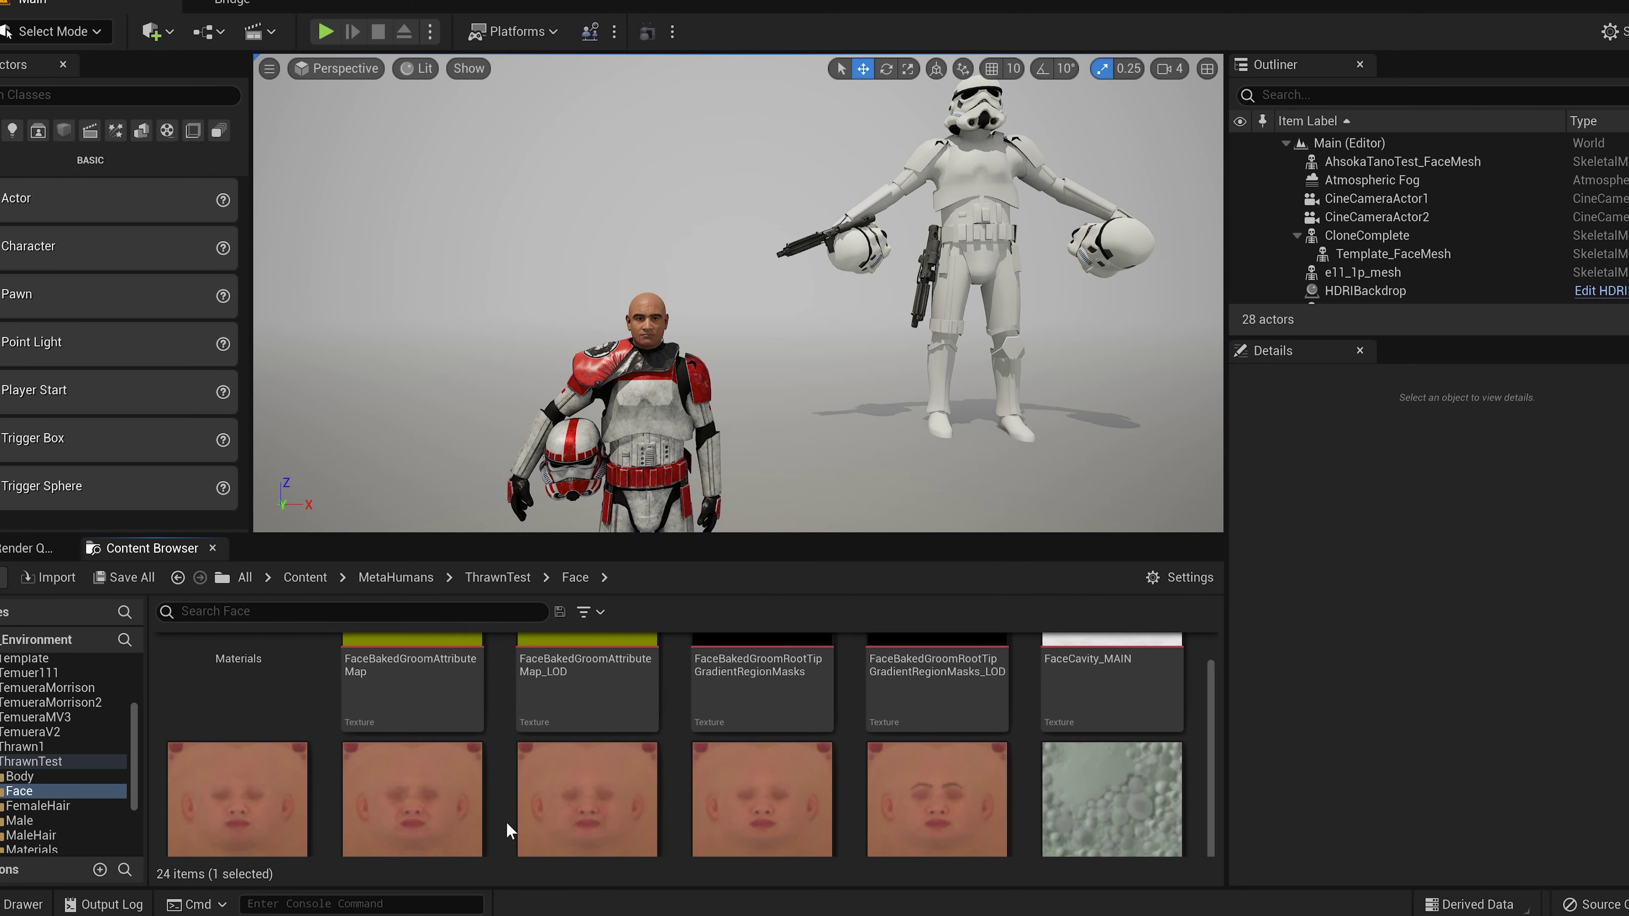
pyautogui.scroll(-3, 502, 807)
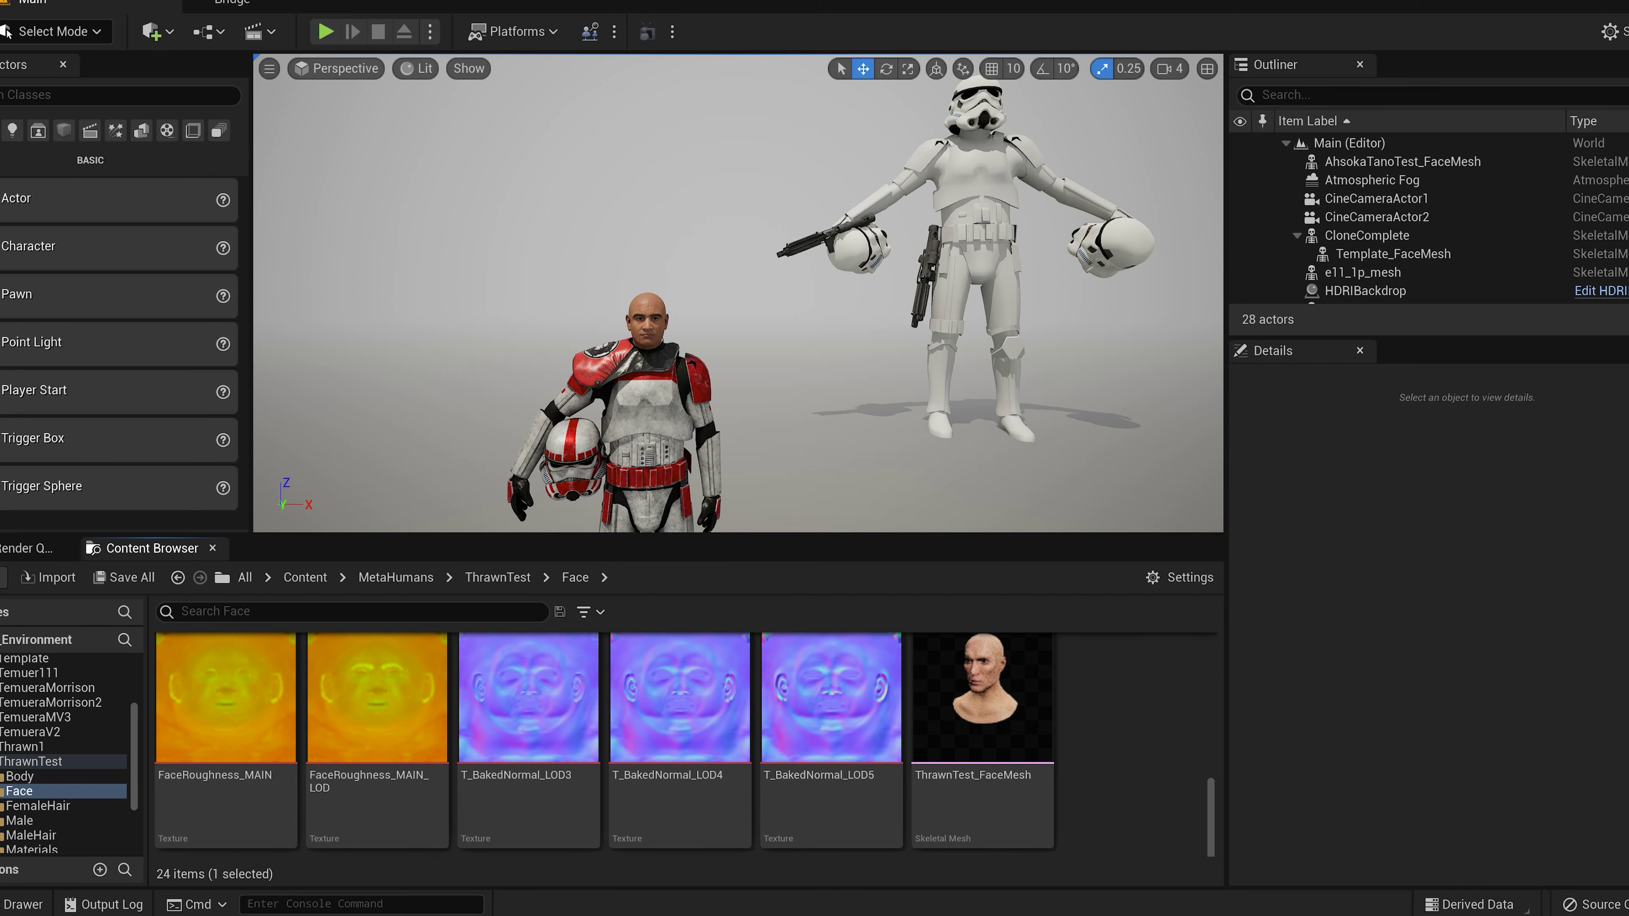
pyautogui.press('super')
pyautogui.press('Escape')
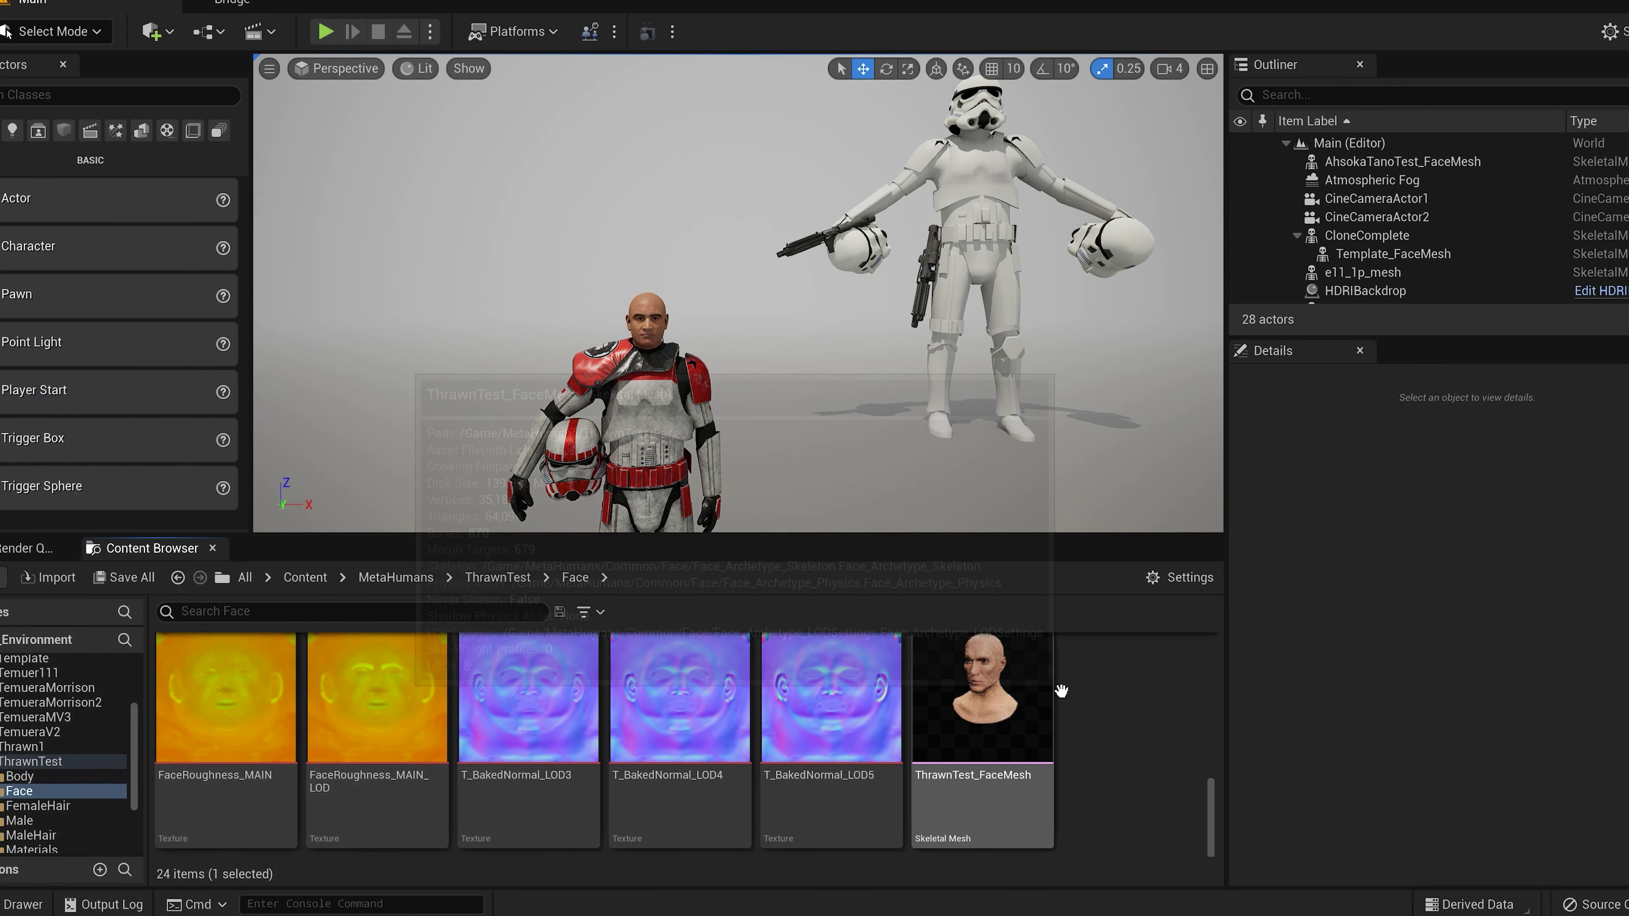
pyautogui.click(1139, 756)
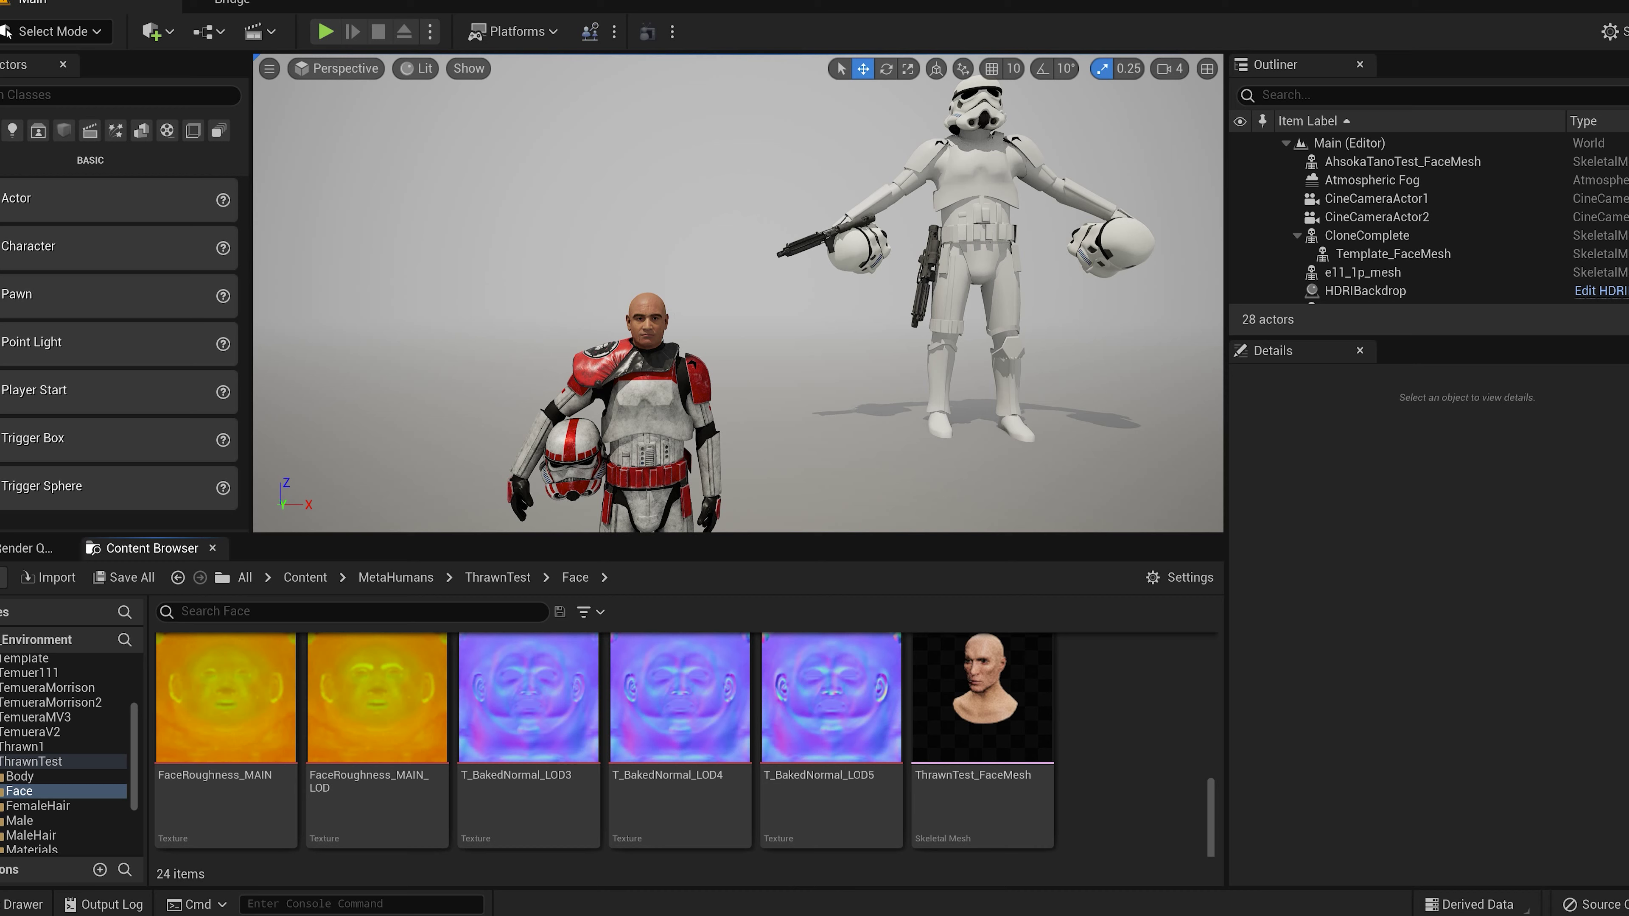
# Step: Switch to Blender and import the ThrawnTest_FaceMesh FBX from the Desktop's MetahumanTest folder
pyautogui.moveTo(782, 905)
pyautogui.moveTo(858, 796)
pyautogui.click(672, 863)
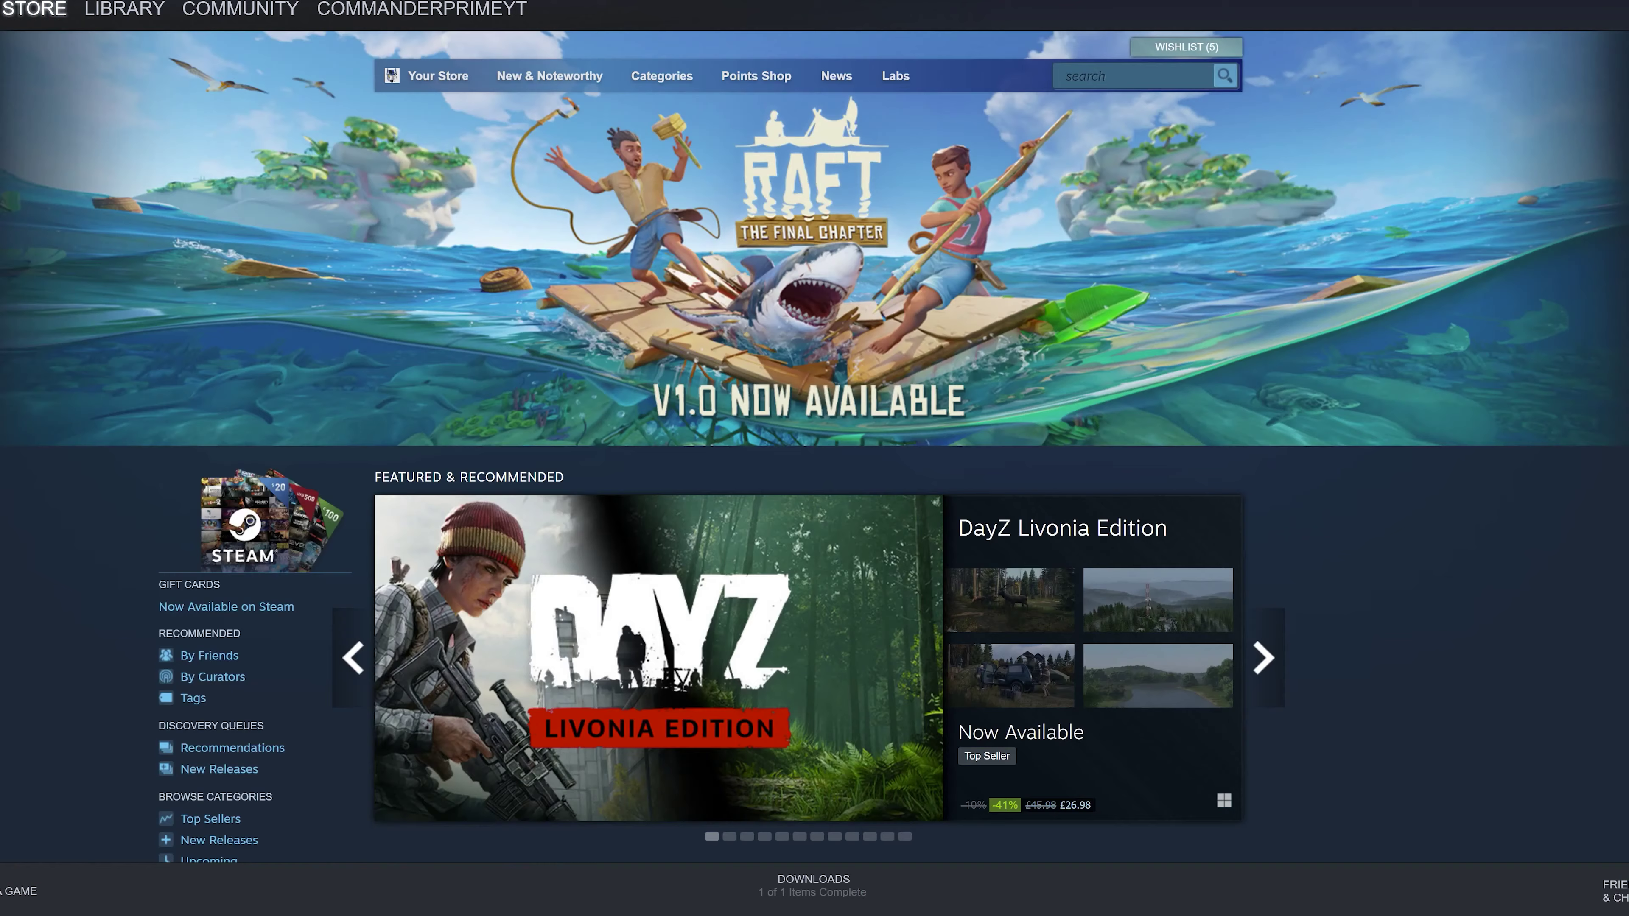
pyautogui.click(126, 9)
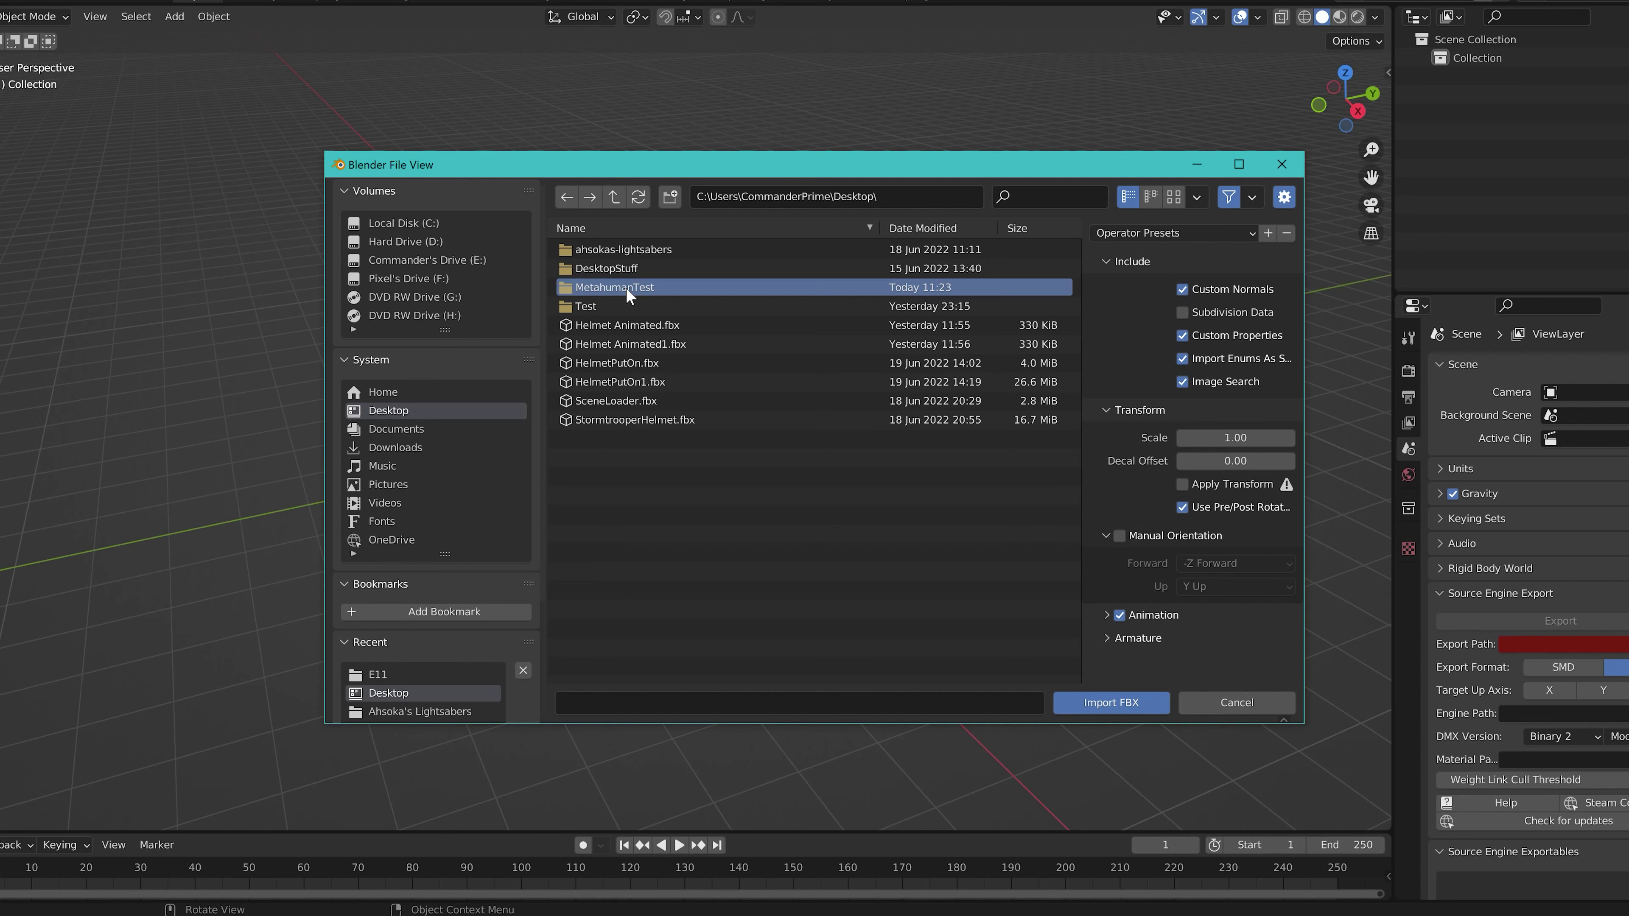
pyautogui.doubleClick(618, 190)
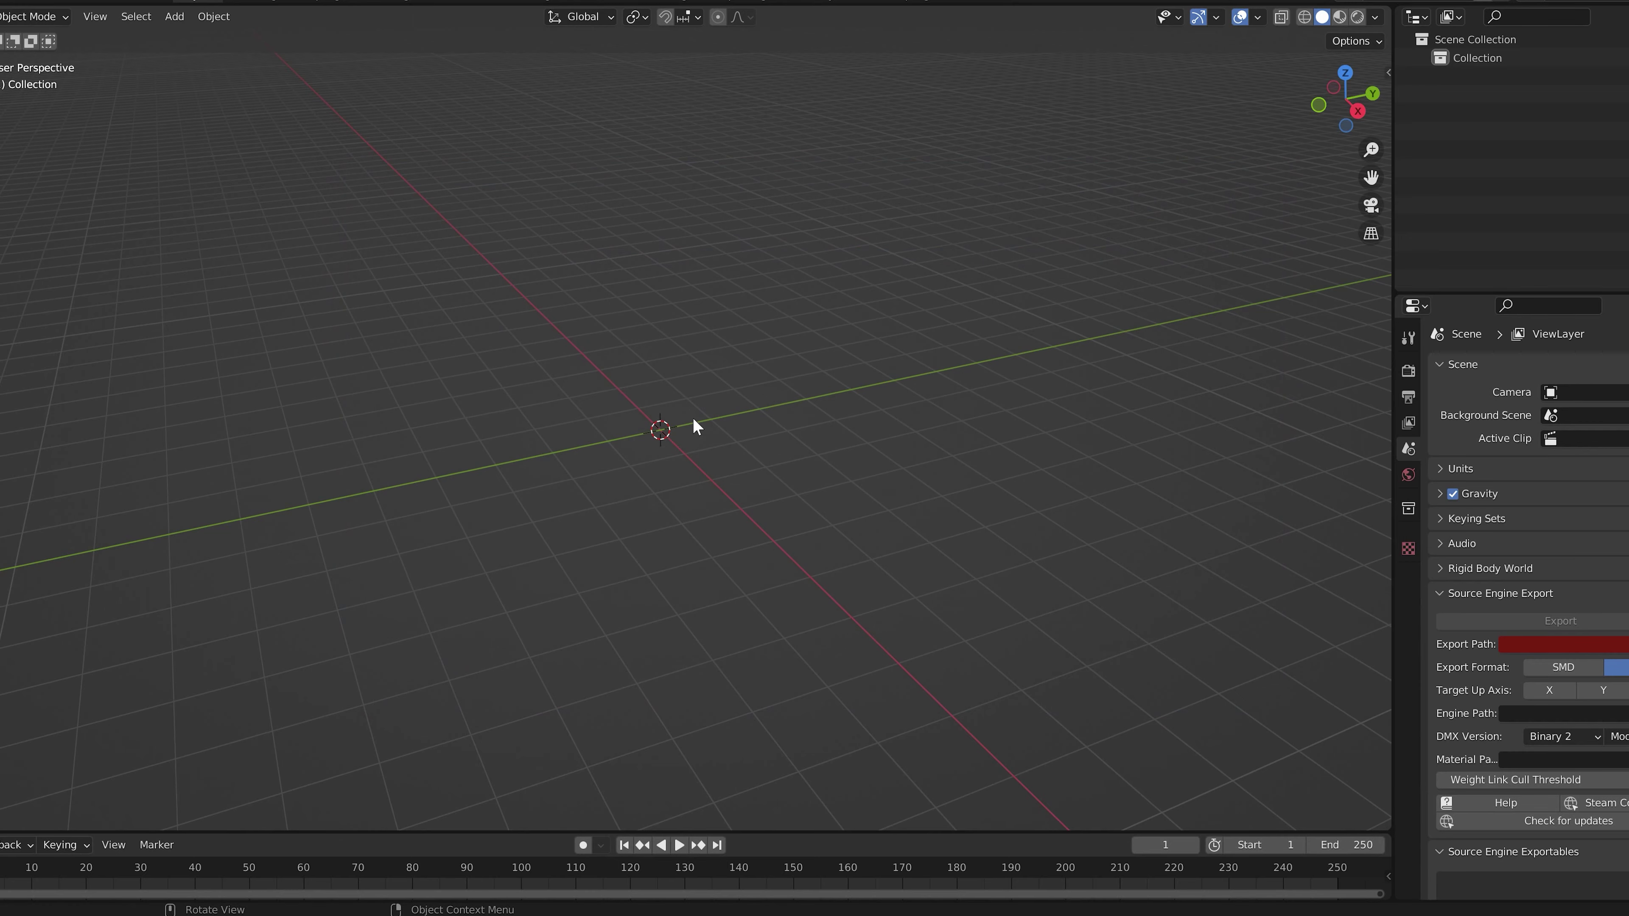
pyautogui.moveTo(690, 425); pyautogui.dragTo(875, 322, button='middle')
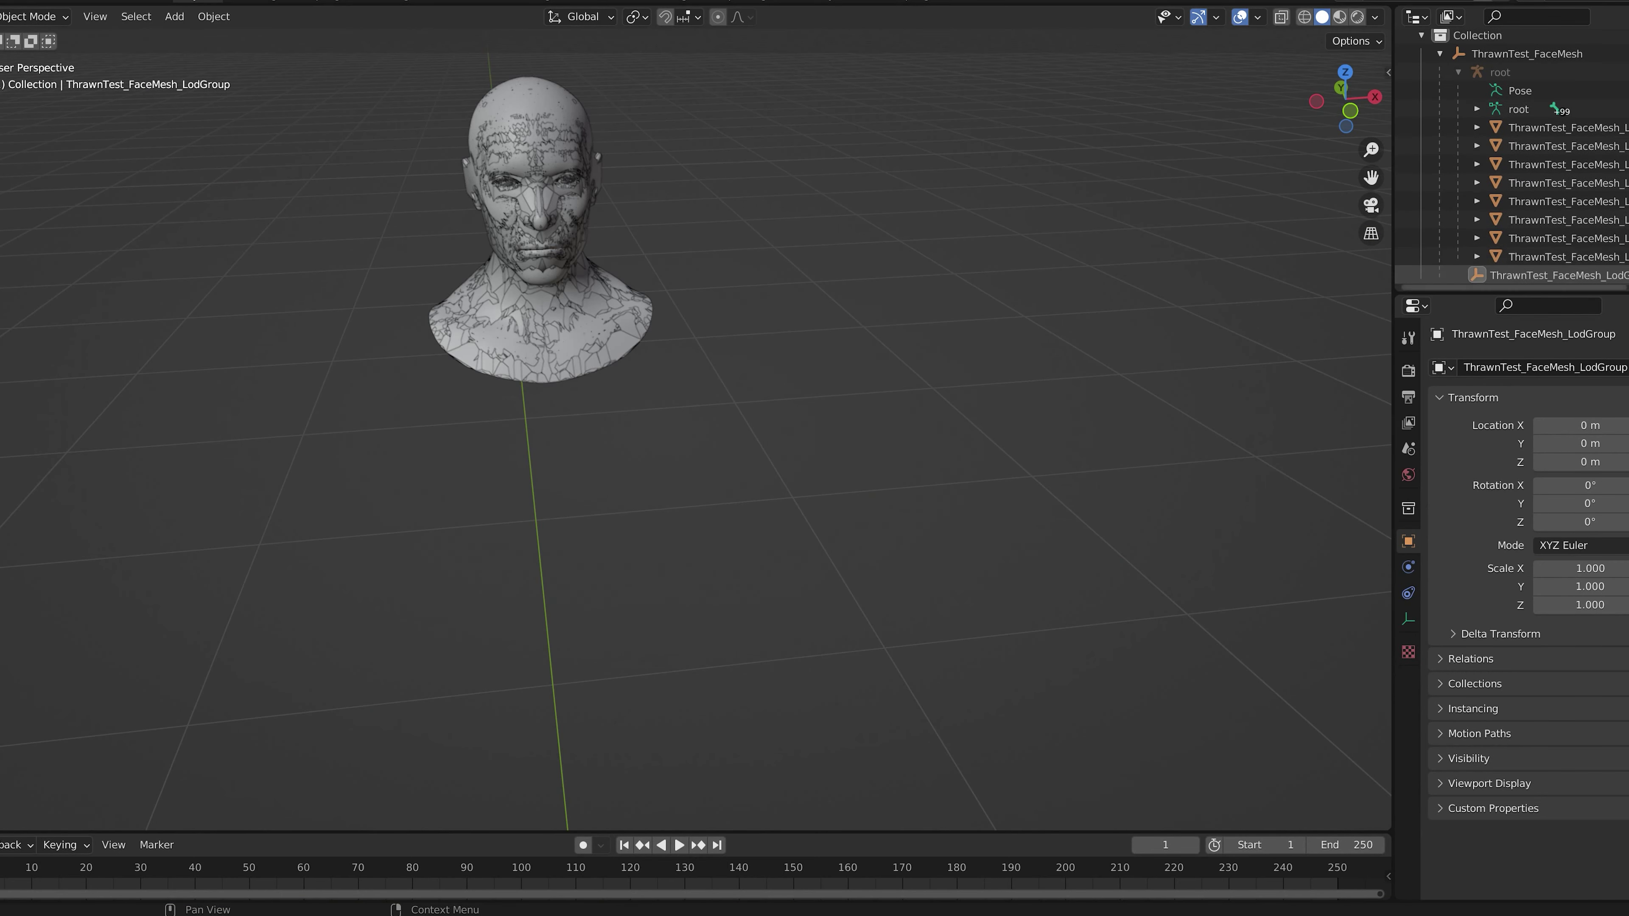
# Step: Select the ThrawnTest_FaceMesh LOD1 to LOD7 meshes and hide them so only the LOD0 head shows
pyautogui.click(1613, 258)
pyautogui.keyDown('shift'); pyautogui.click(1623, 148); pyautogui.keyUp('shift')
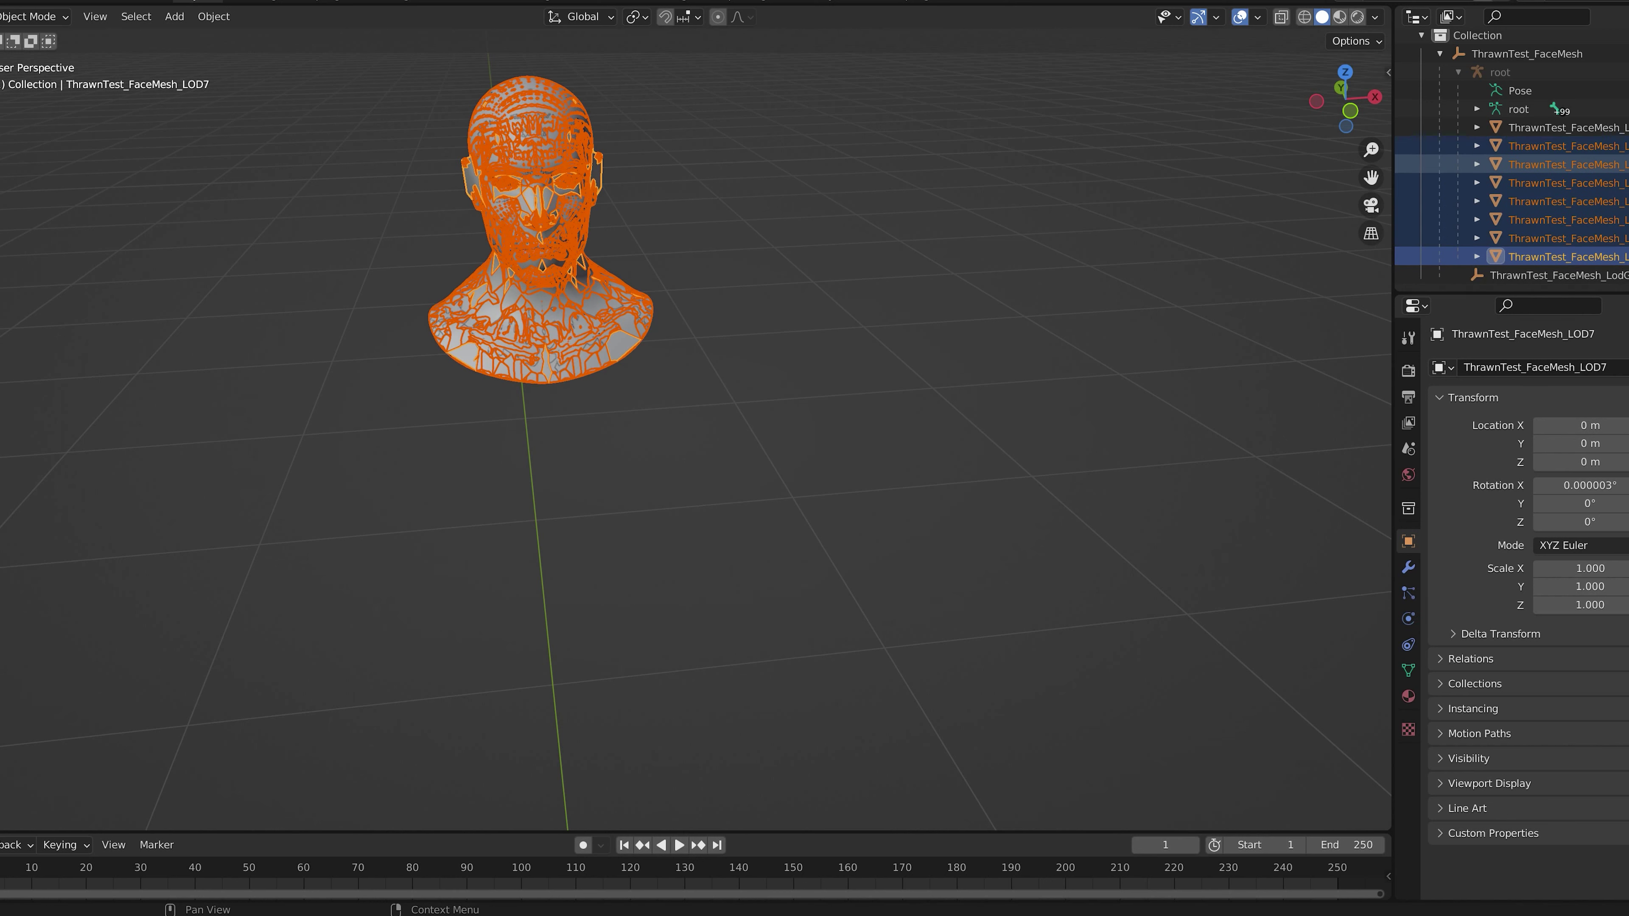
pyautogui.keyDown('ctrl'); pyautogui.click(1565, 164); pyautogui.keyUp('ctrl')
pyautogui.click(1625, 146)
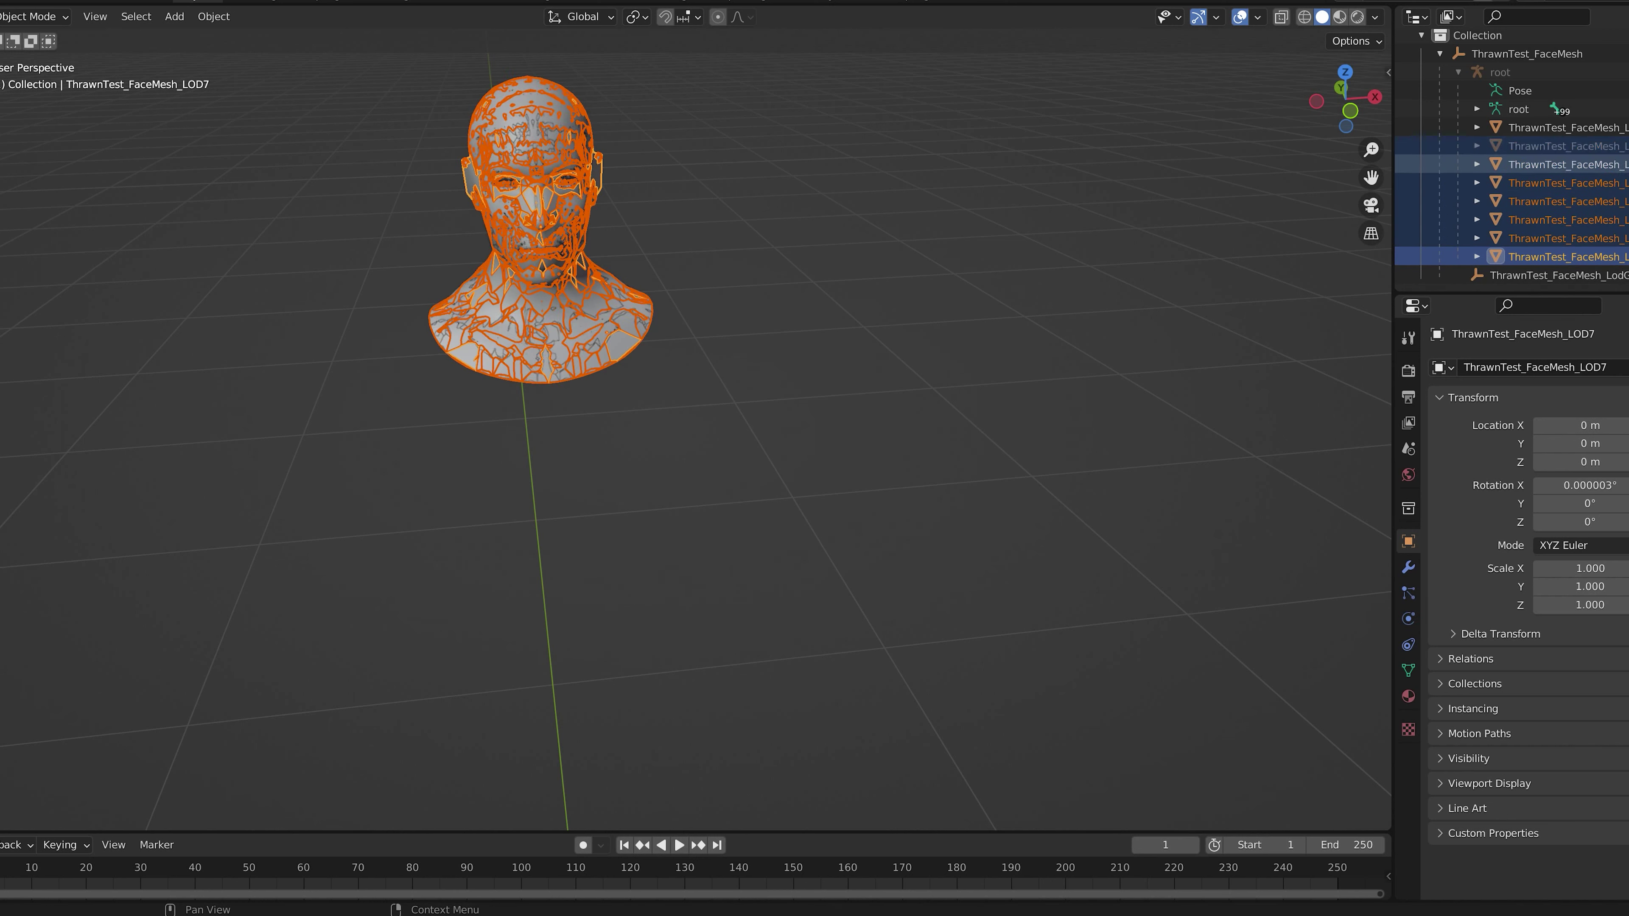
pyautogui.click(1626, 183)
pyautogui.click(1625, 201)
pyautogui.click(1626, 221)
pyautogui.click(1626, 238)
pyautogui.press('h')
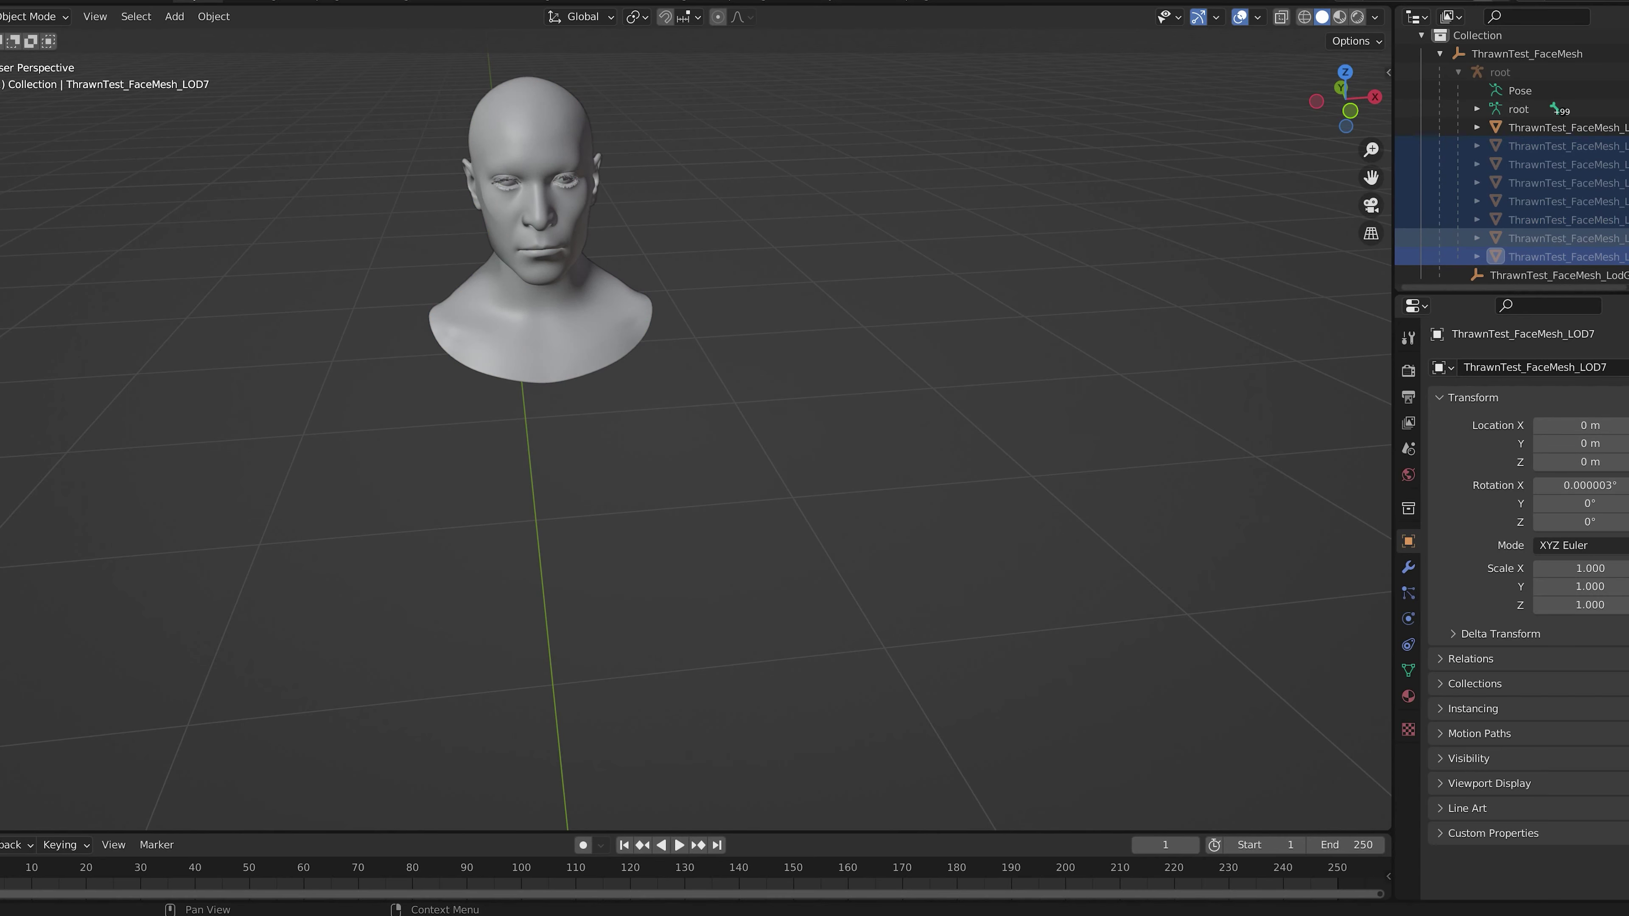
# Step: Delete the hidden LOD1 to LOD7 meshes and the ThrawnTest_FaceMesh_LodGroup empty
pyautogui.scroll(4, 577, 142)
pyautogui.scroll(-3, 802, 224)
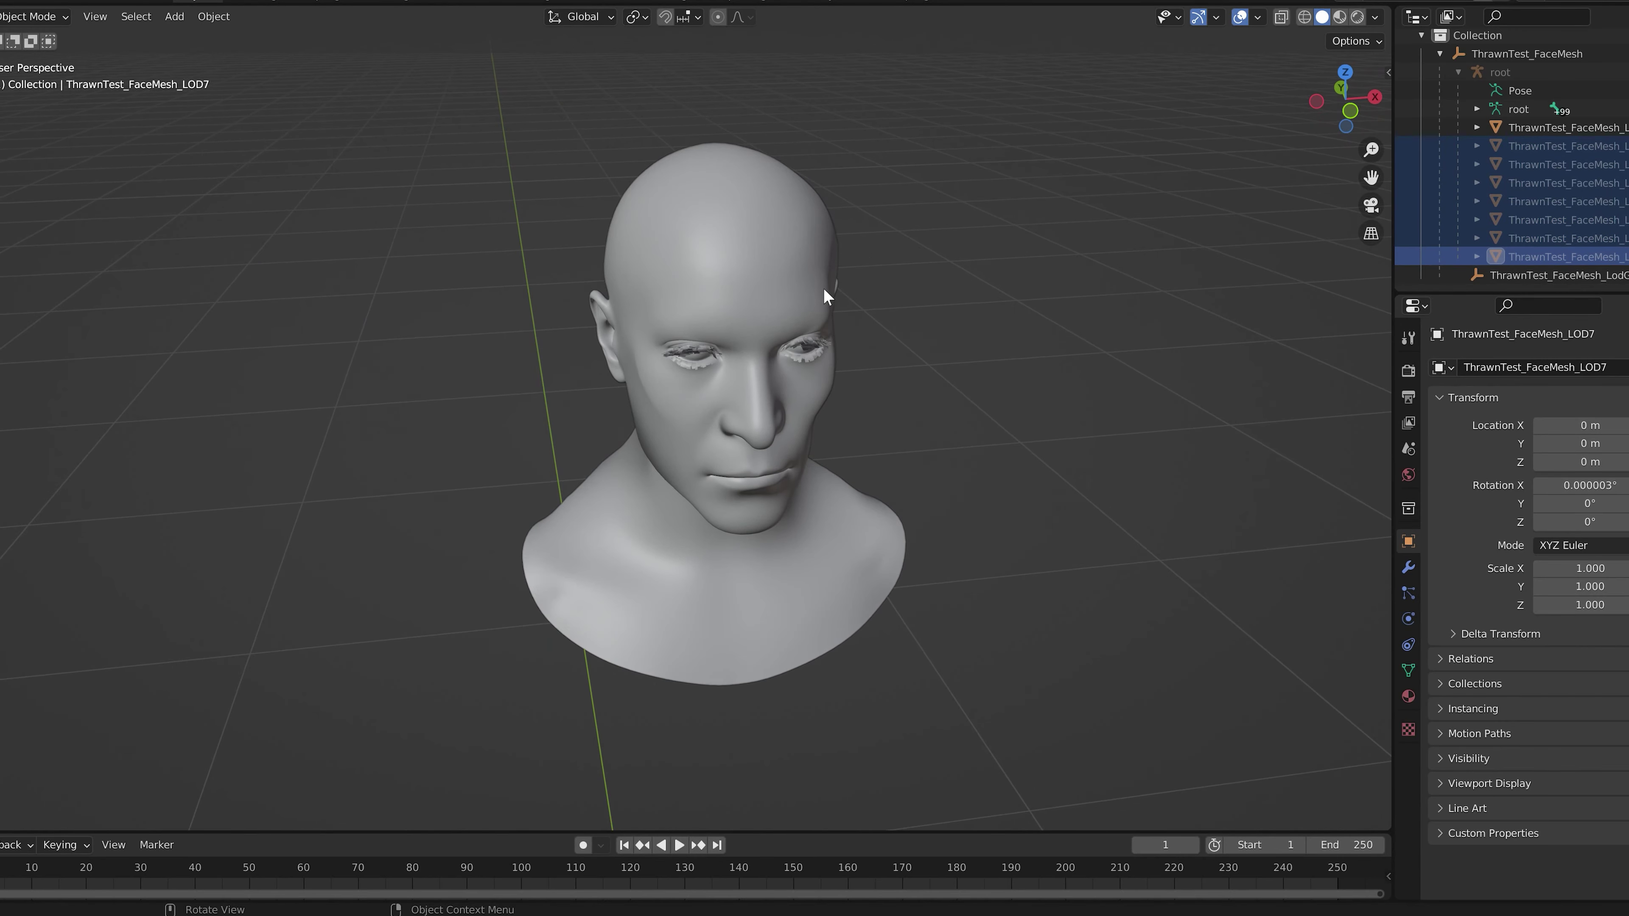
pyautogui.moveTo(843, 305); pyautogui.dragTo(811, 266, button='middle')
pyautogui.scroll(4, 879, 260)
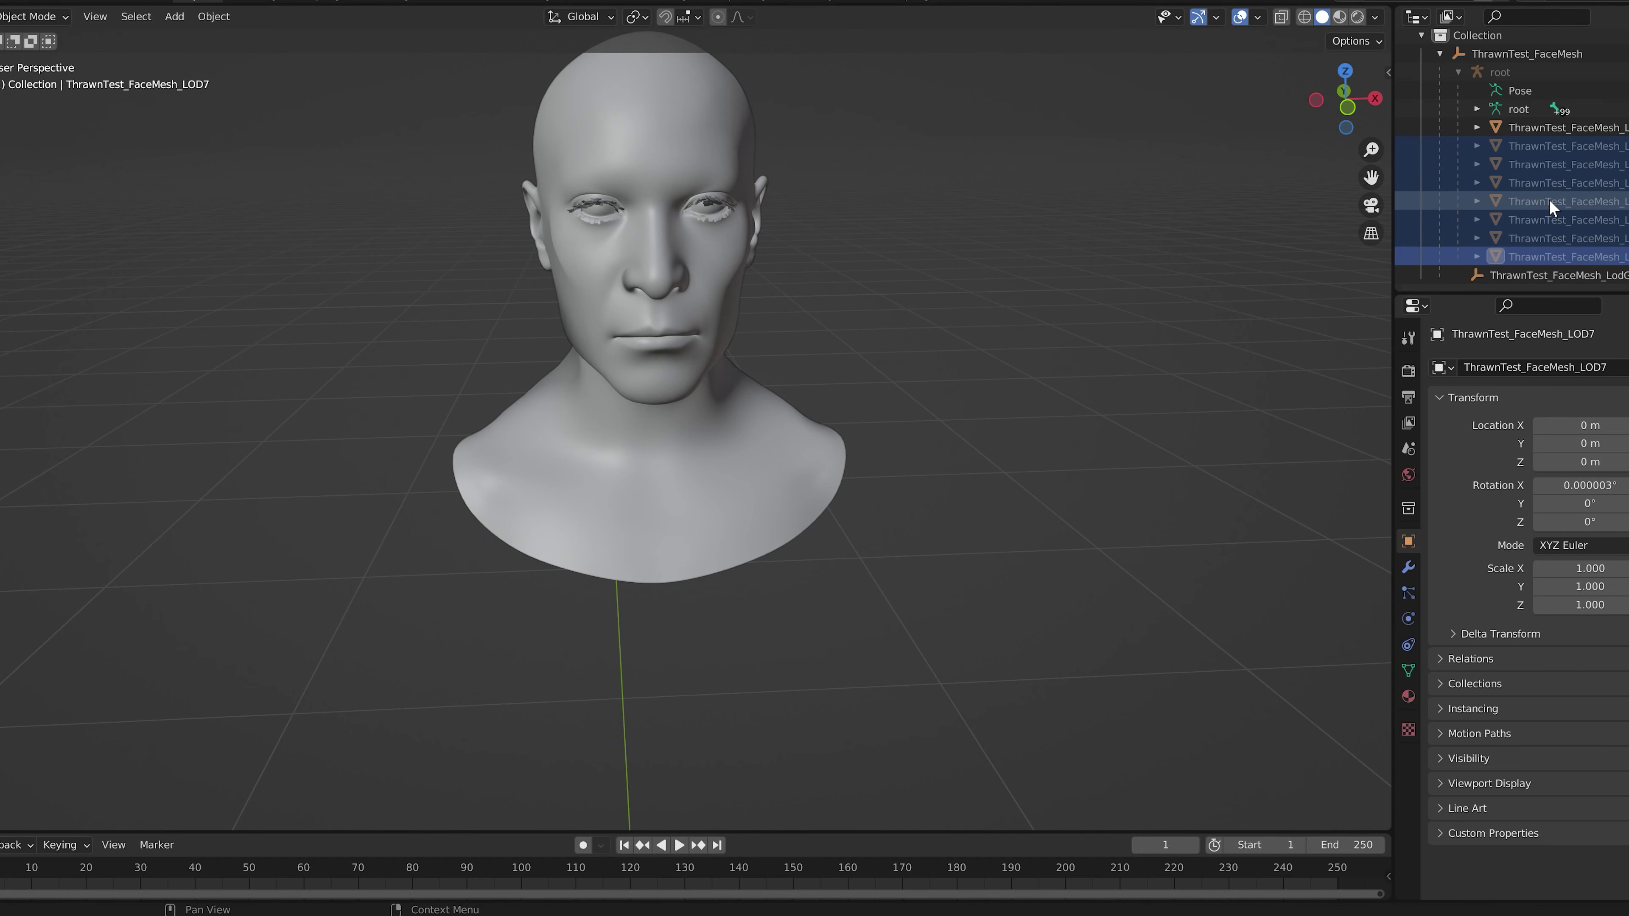
pyautogui.press('Delete')
pyautogui.click(1552, 169)
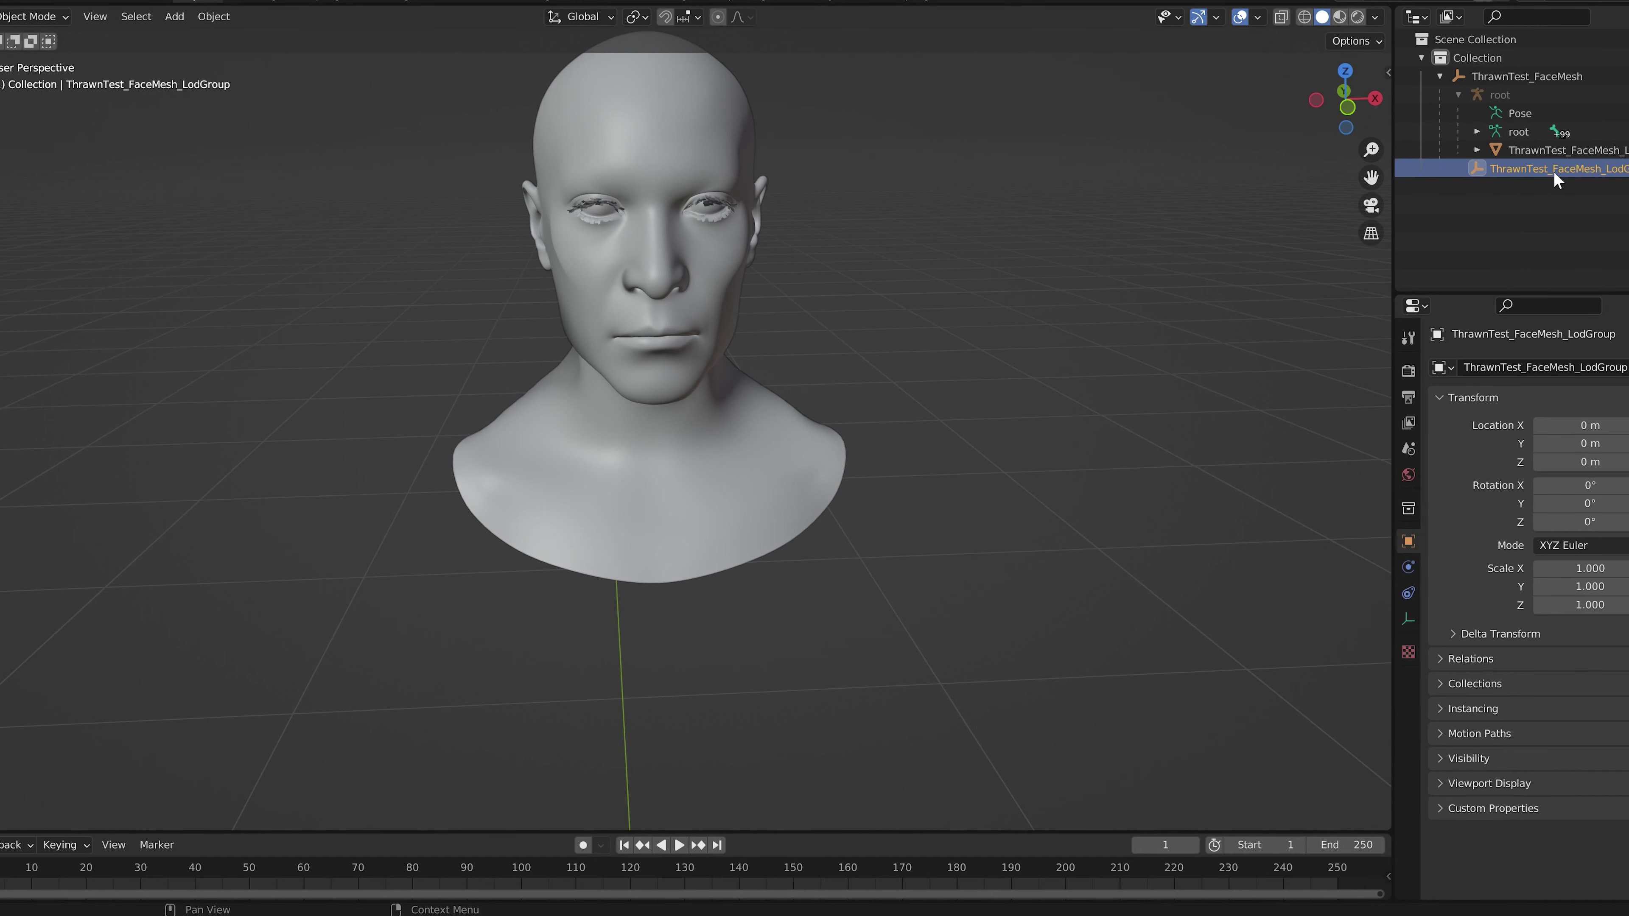
pyautogui.press('Delete')
# Step: Check the LOD0 mesh's contents and briefly show the root armature before hiding it again
pyautogui.click(1476, 150)
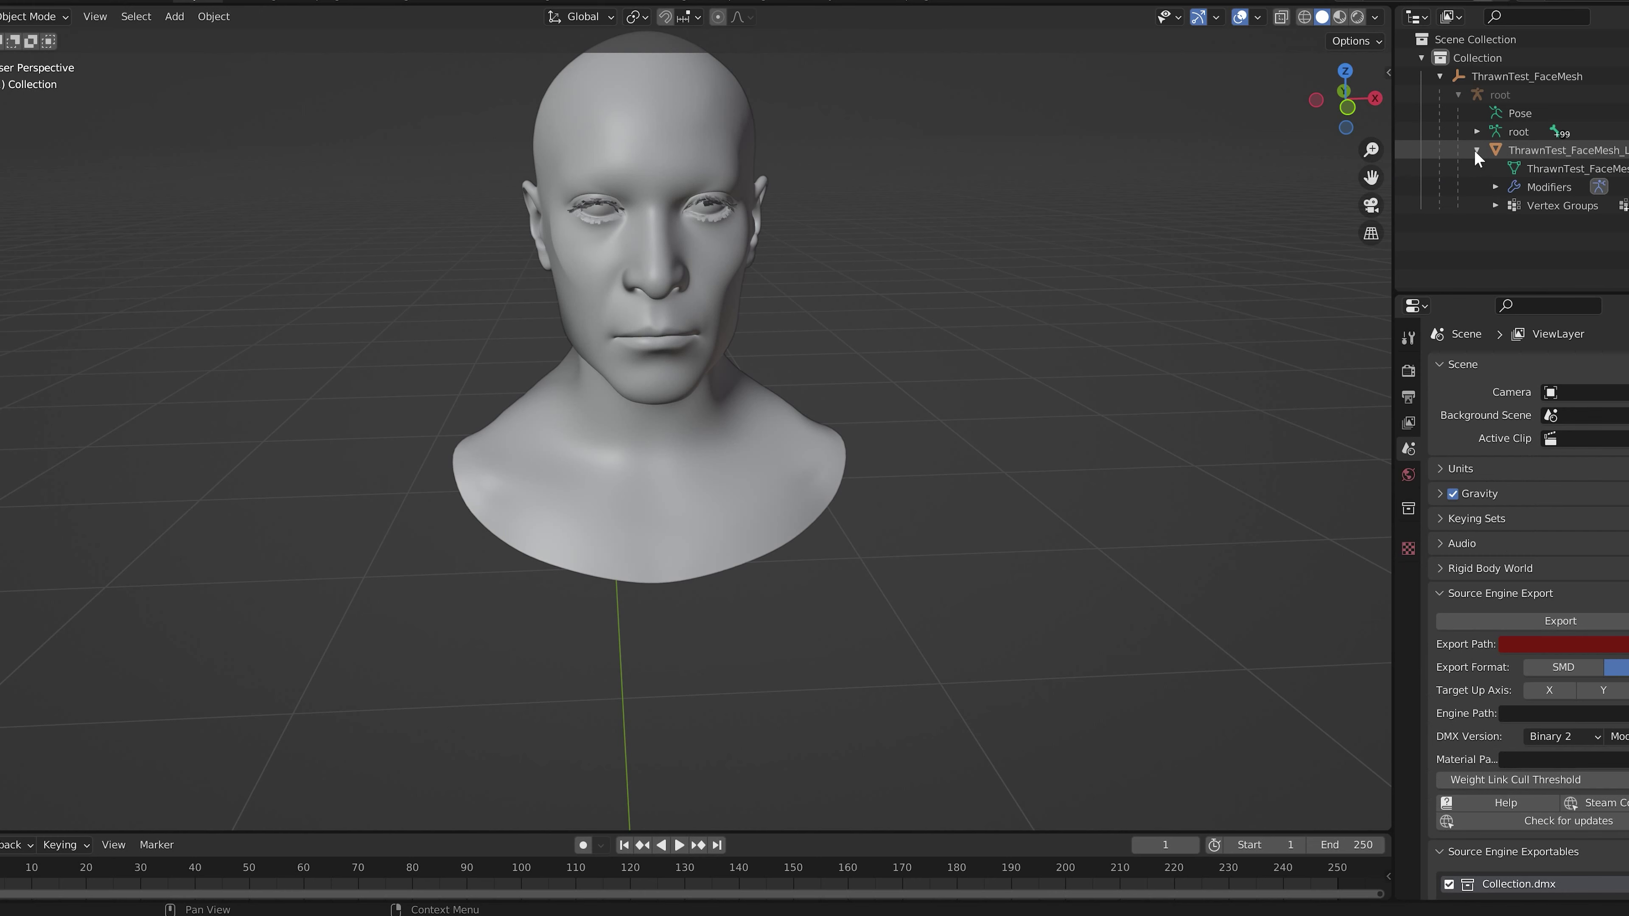
pyautogui.click(1477, 150)
pyautogui.click(1500, 94)
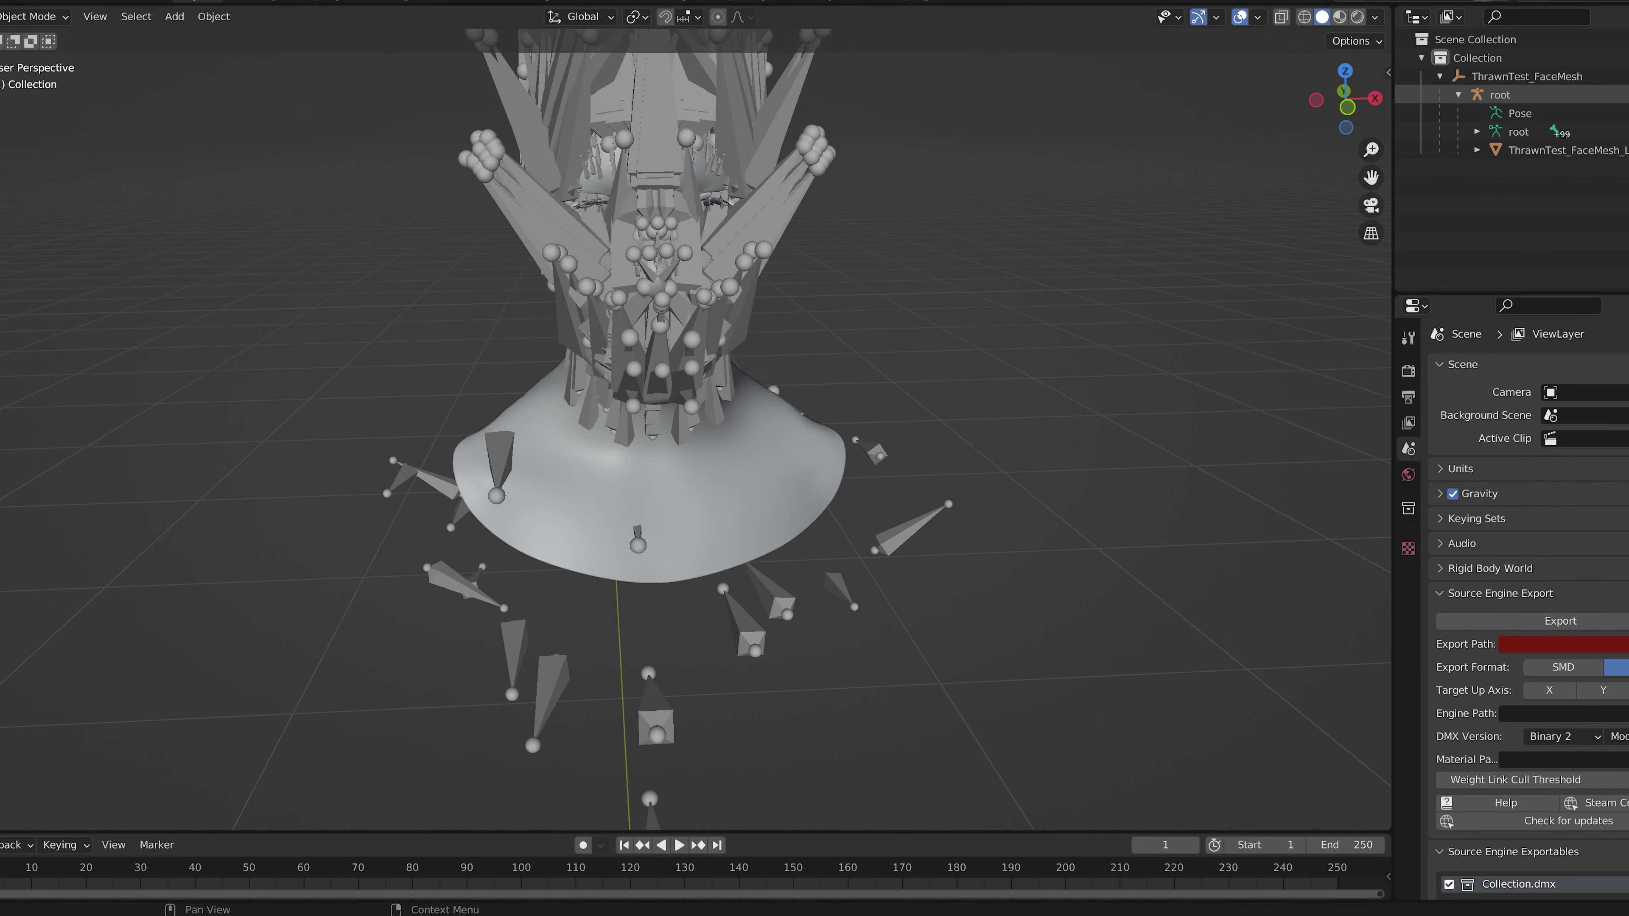
pyautogui.press('h')
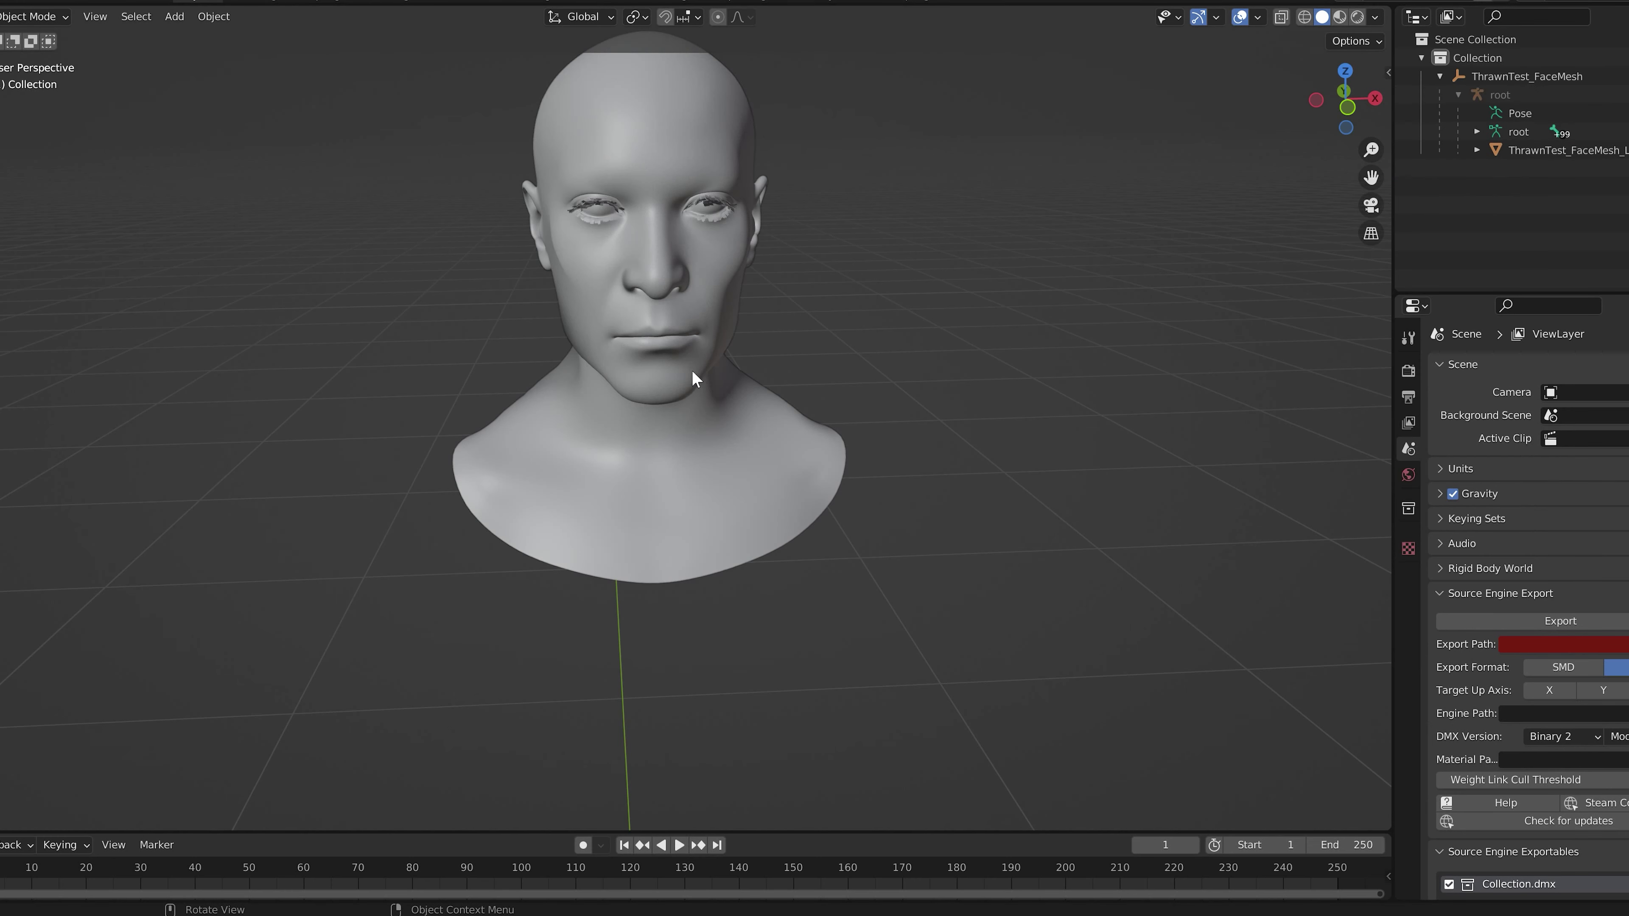
# Step: Select the LOD0 head mesh and export it as FBX into the MetahumanTest folder, named ThrawnHeadNeck.fbx
pyautogui.click(1, 1)
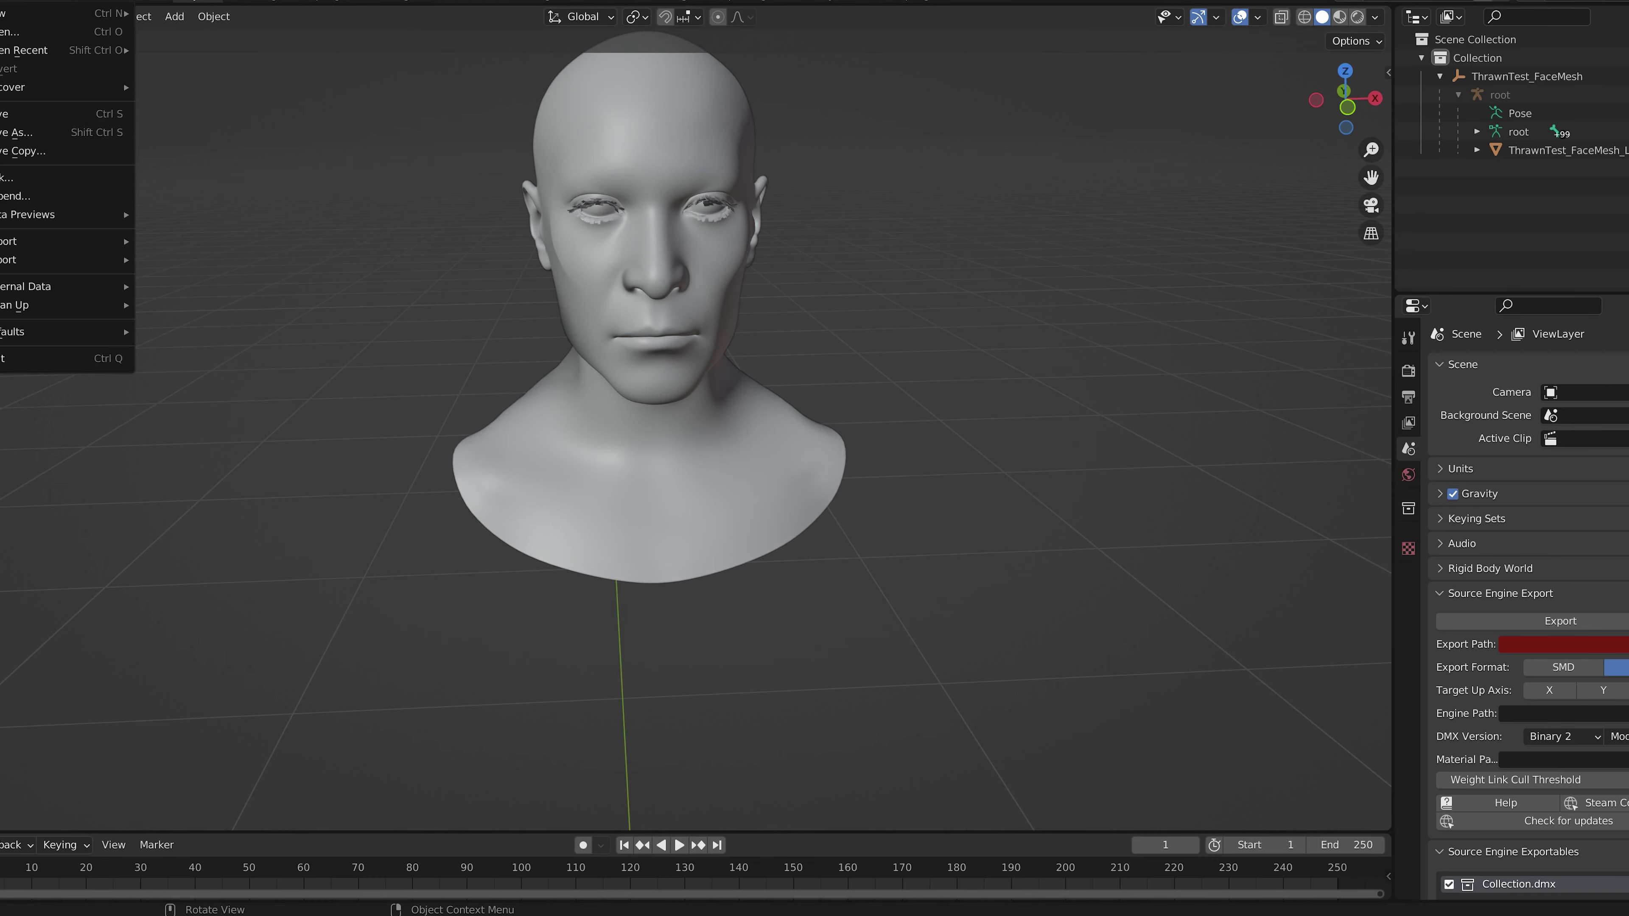
pyautogui.click(687, 280)
pyautogui.click(2, 16)
pyautogui.moveTo(31, 263)
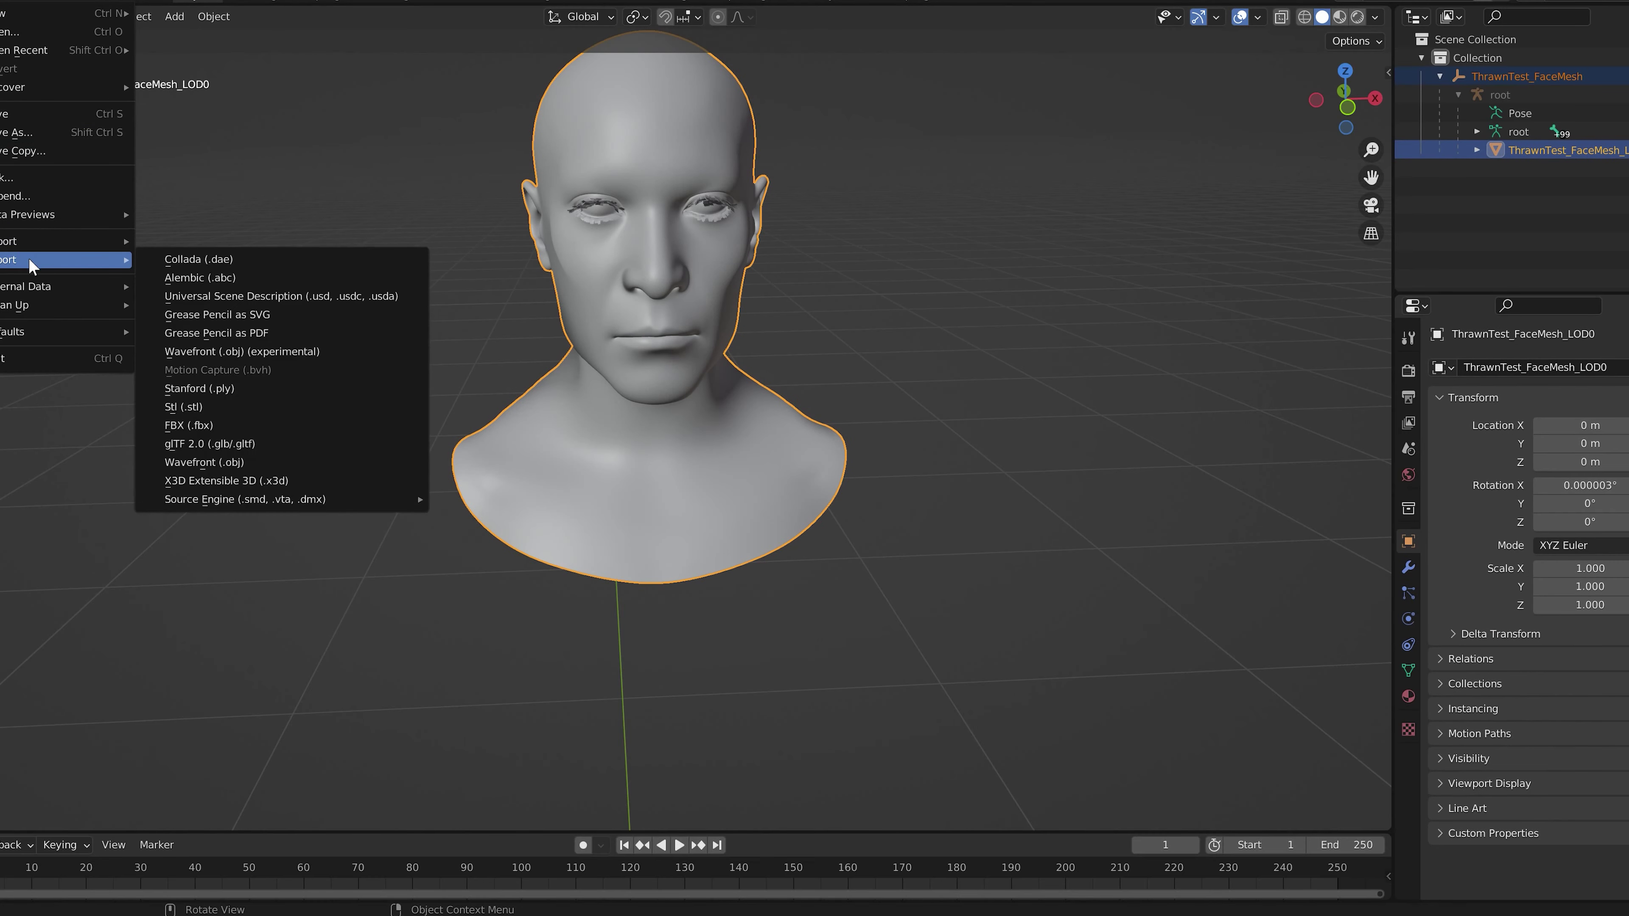
pyautogui.click(188, 425)
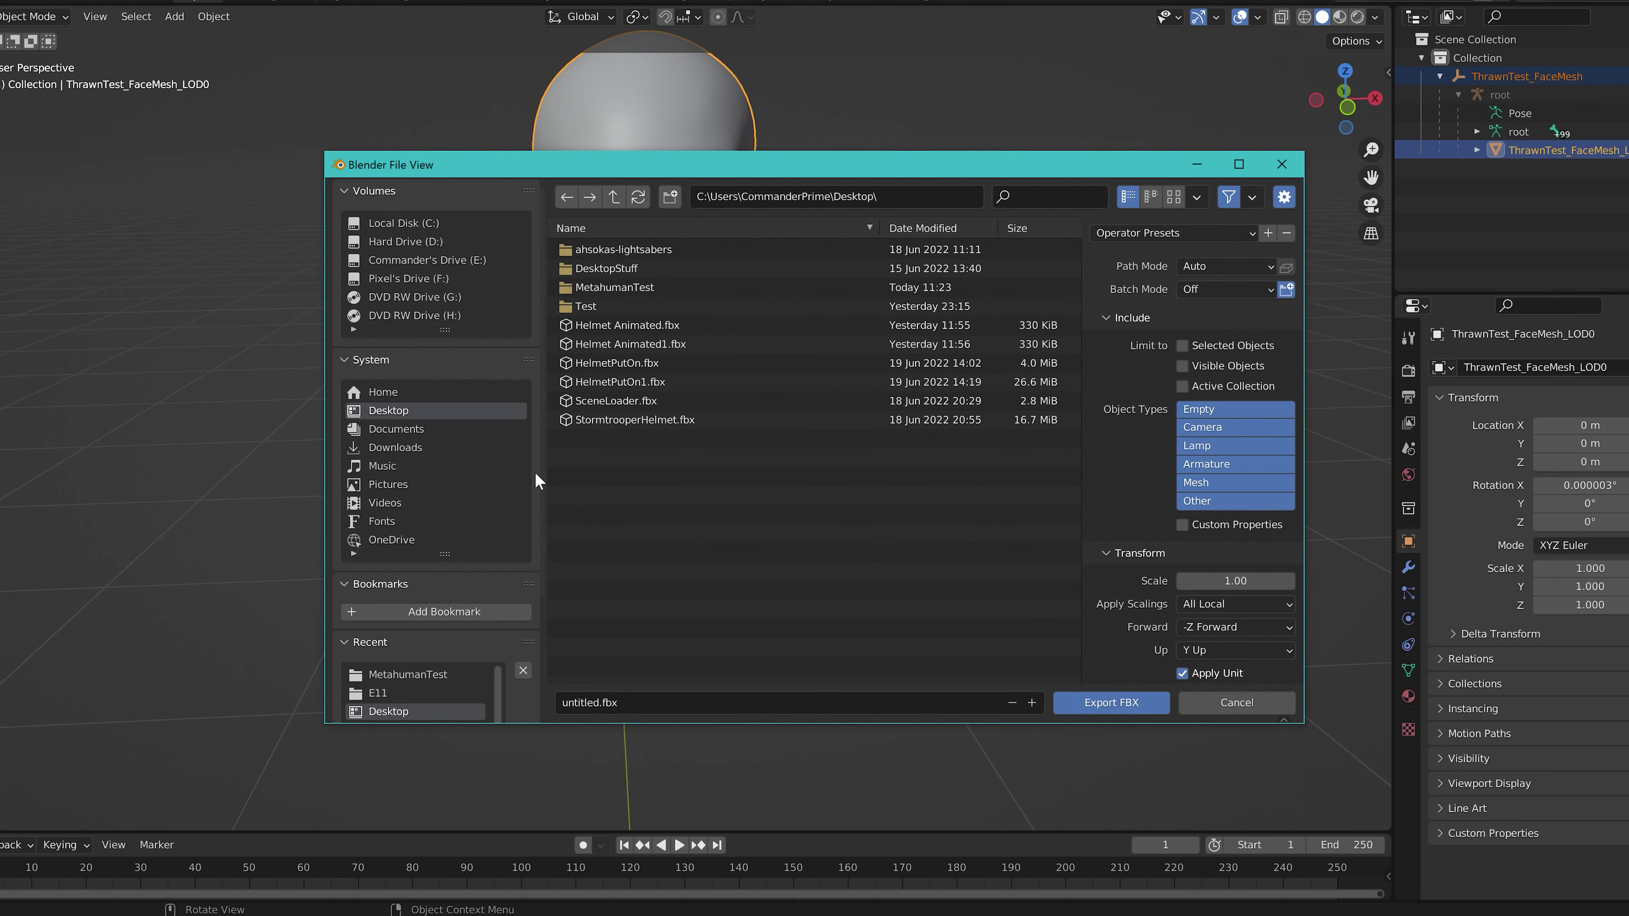
pyautogui.click(614, 287)
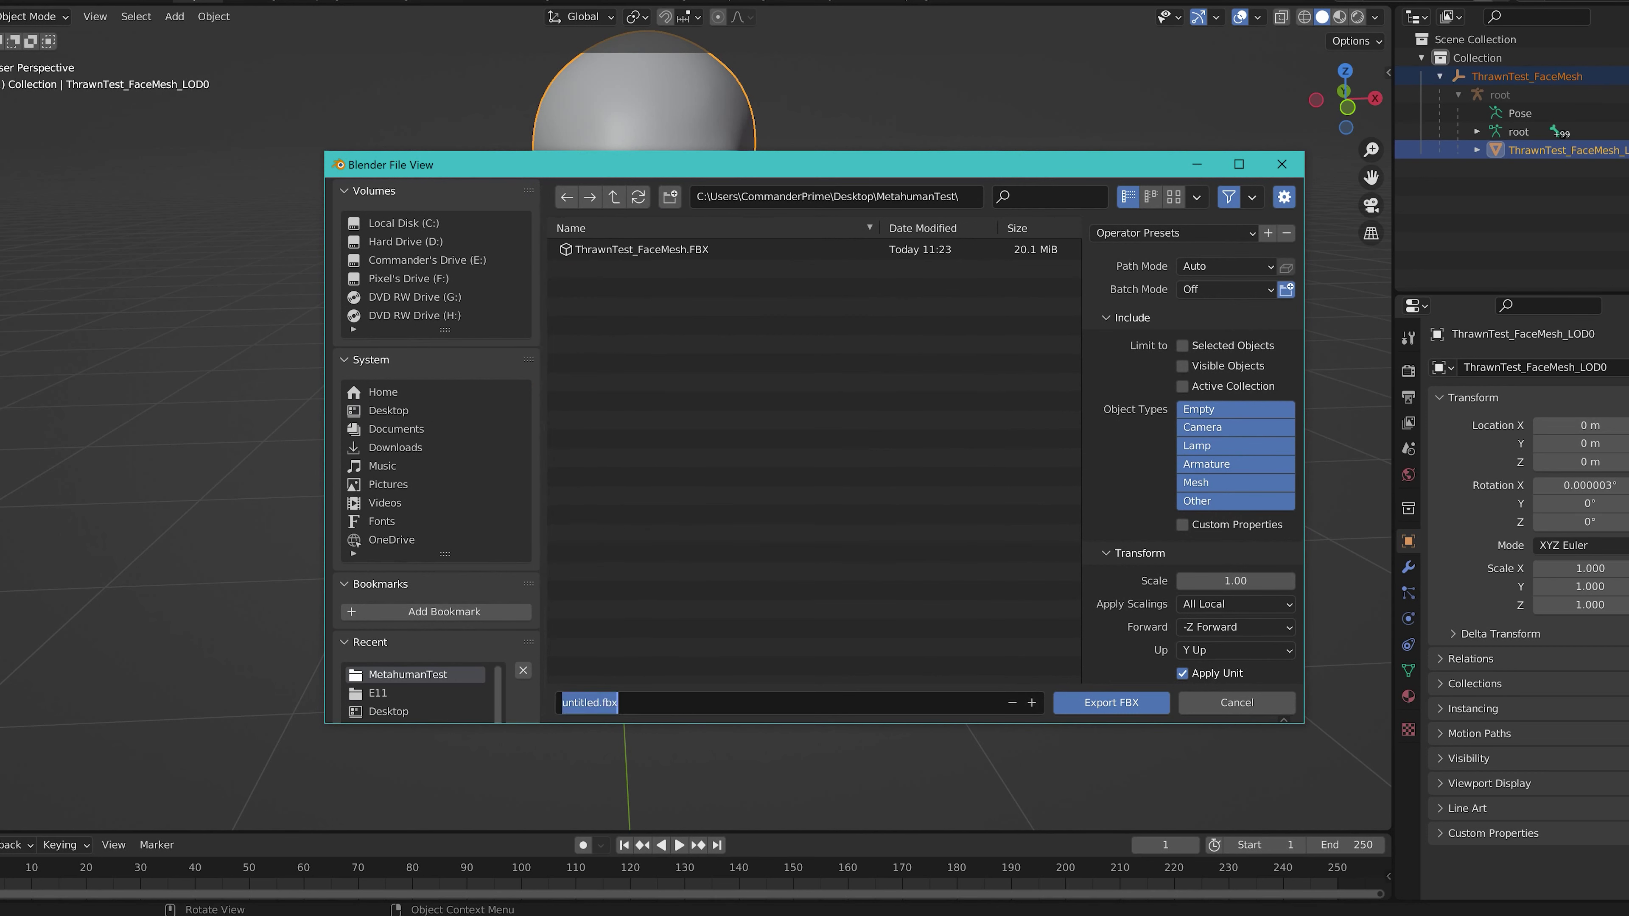
pyautogui.write('ThrawnHeadNeck.fbx')
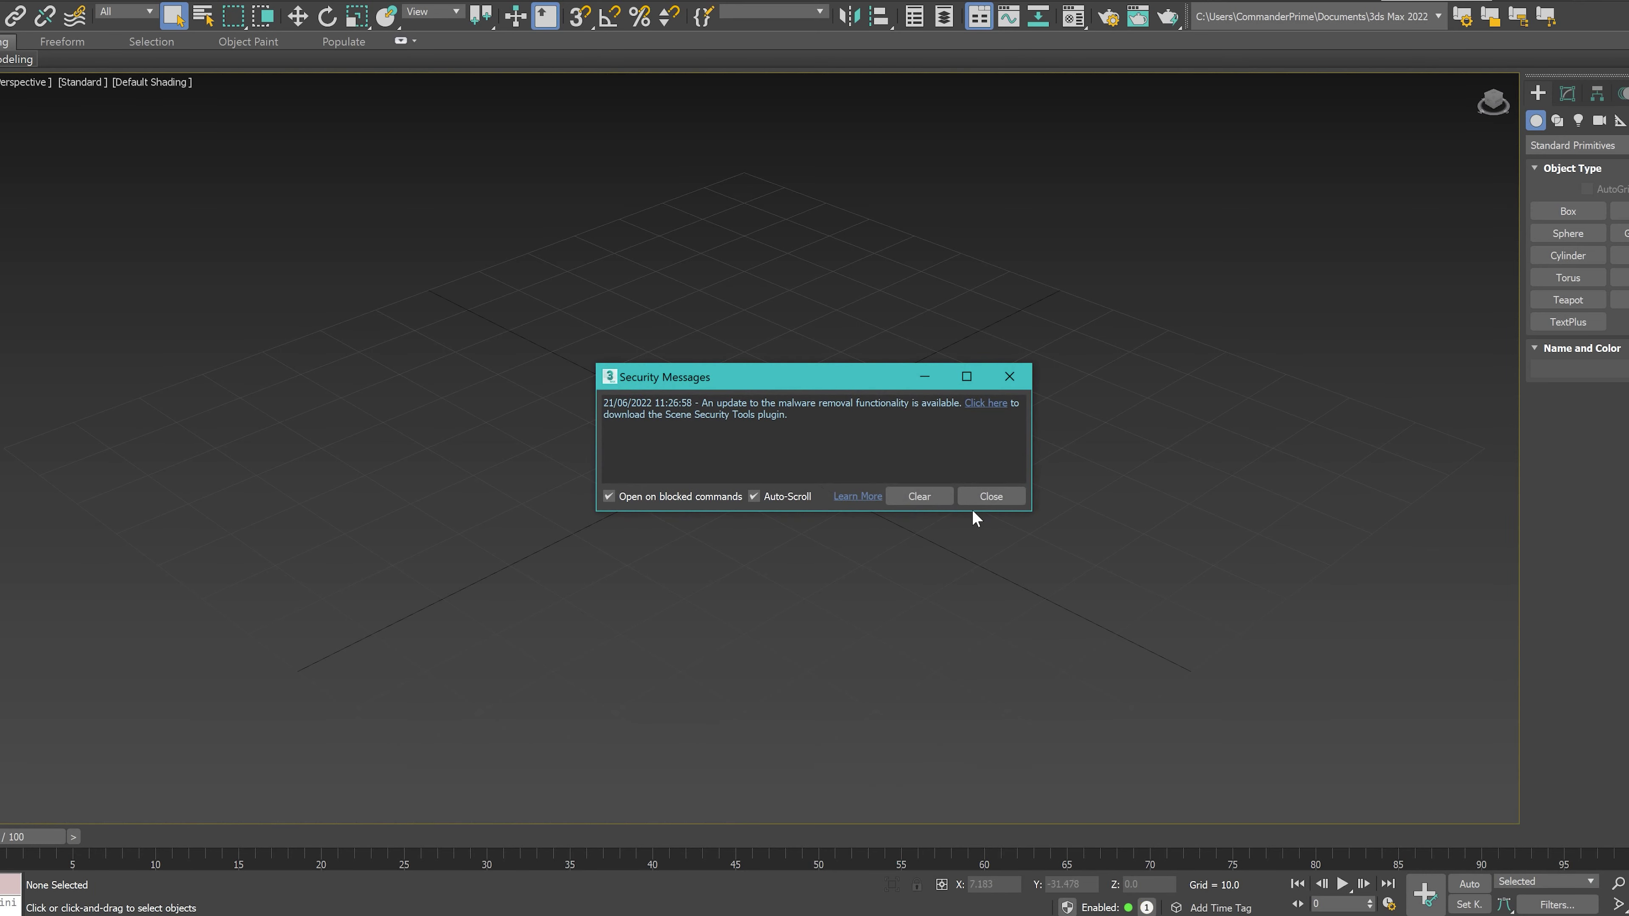
# Step: Dismiss the Security Messages window in 3ds Max
pyautogui.click(987, 499)
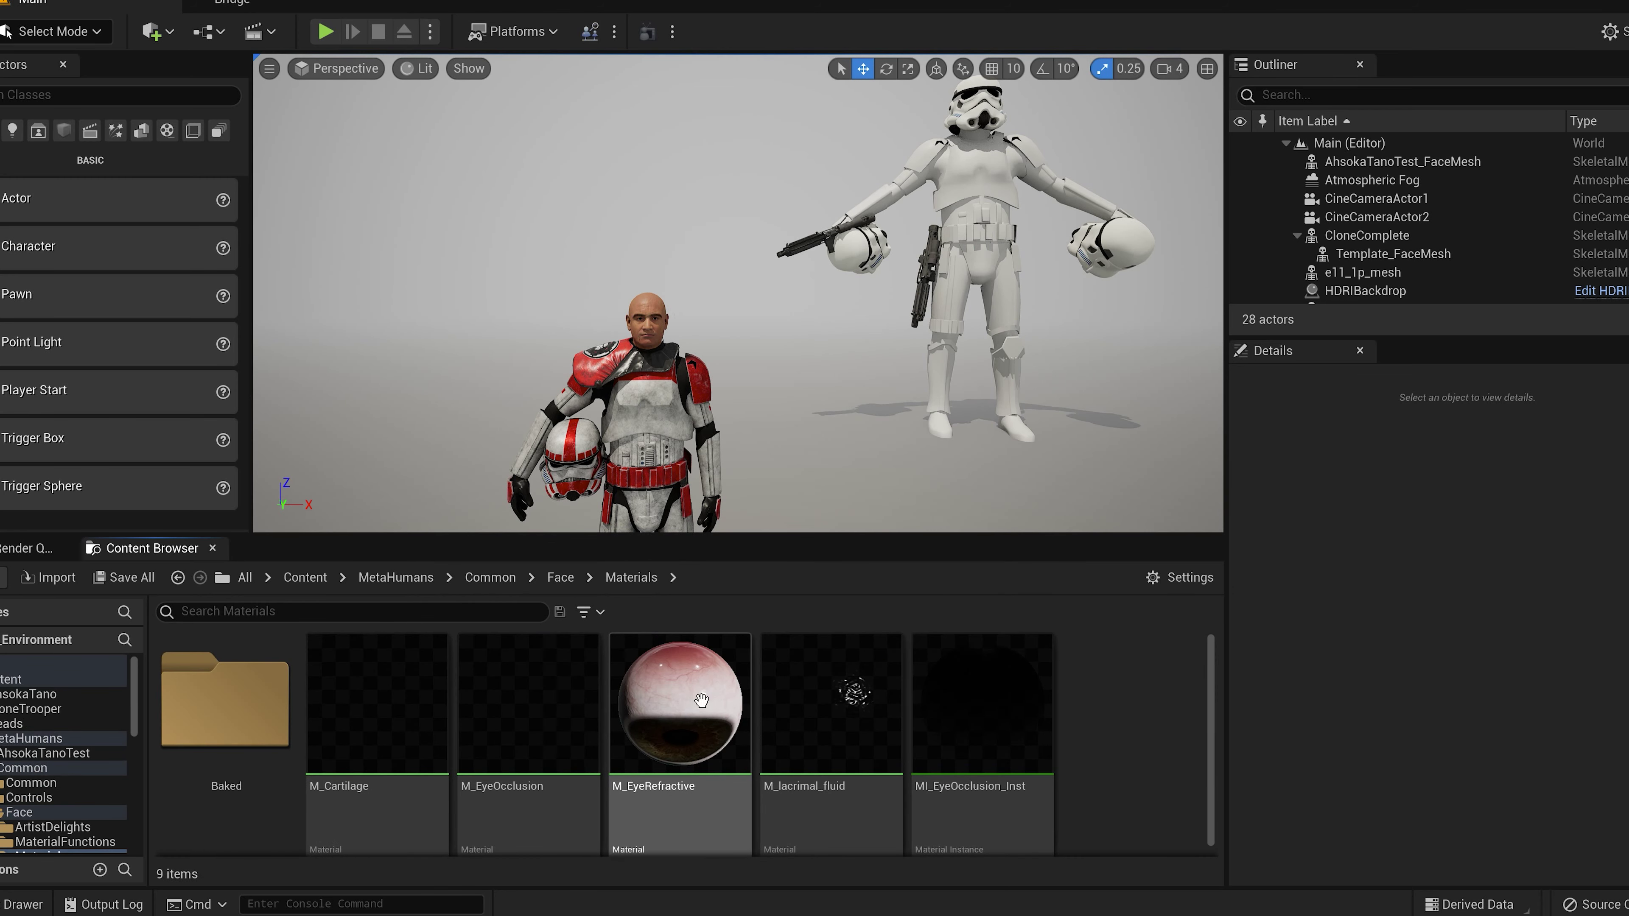
# Step: Switch to Unreal Engine, open the M_EyeRefractive material from the common Face Materials folder and view its whole node graph
pyautogui.click(697, 715)
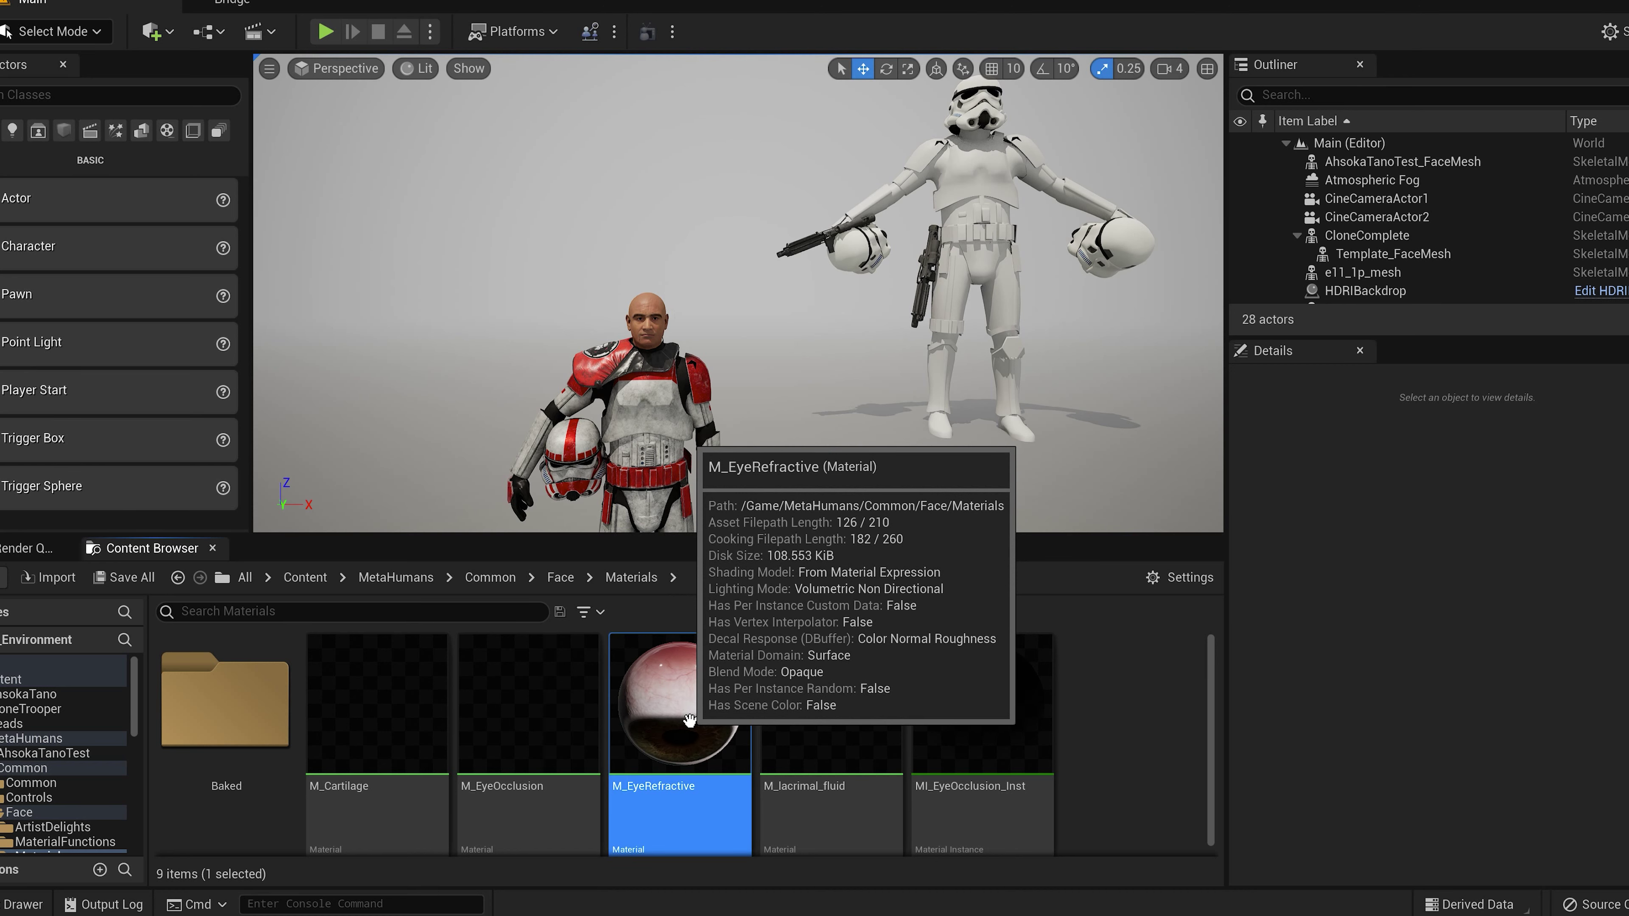
pyautogui.doubleClick(680, 750)
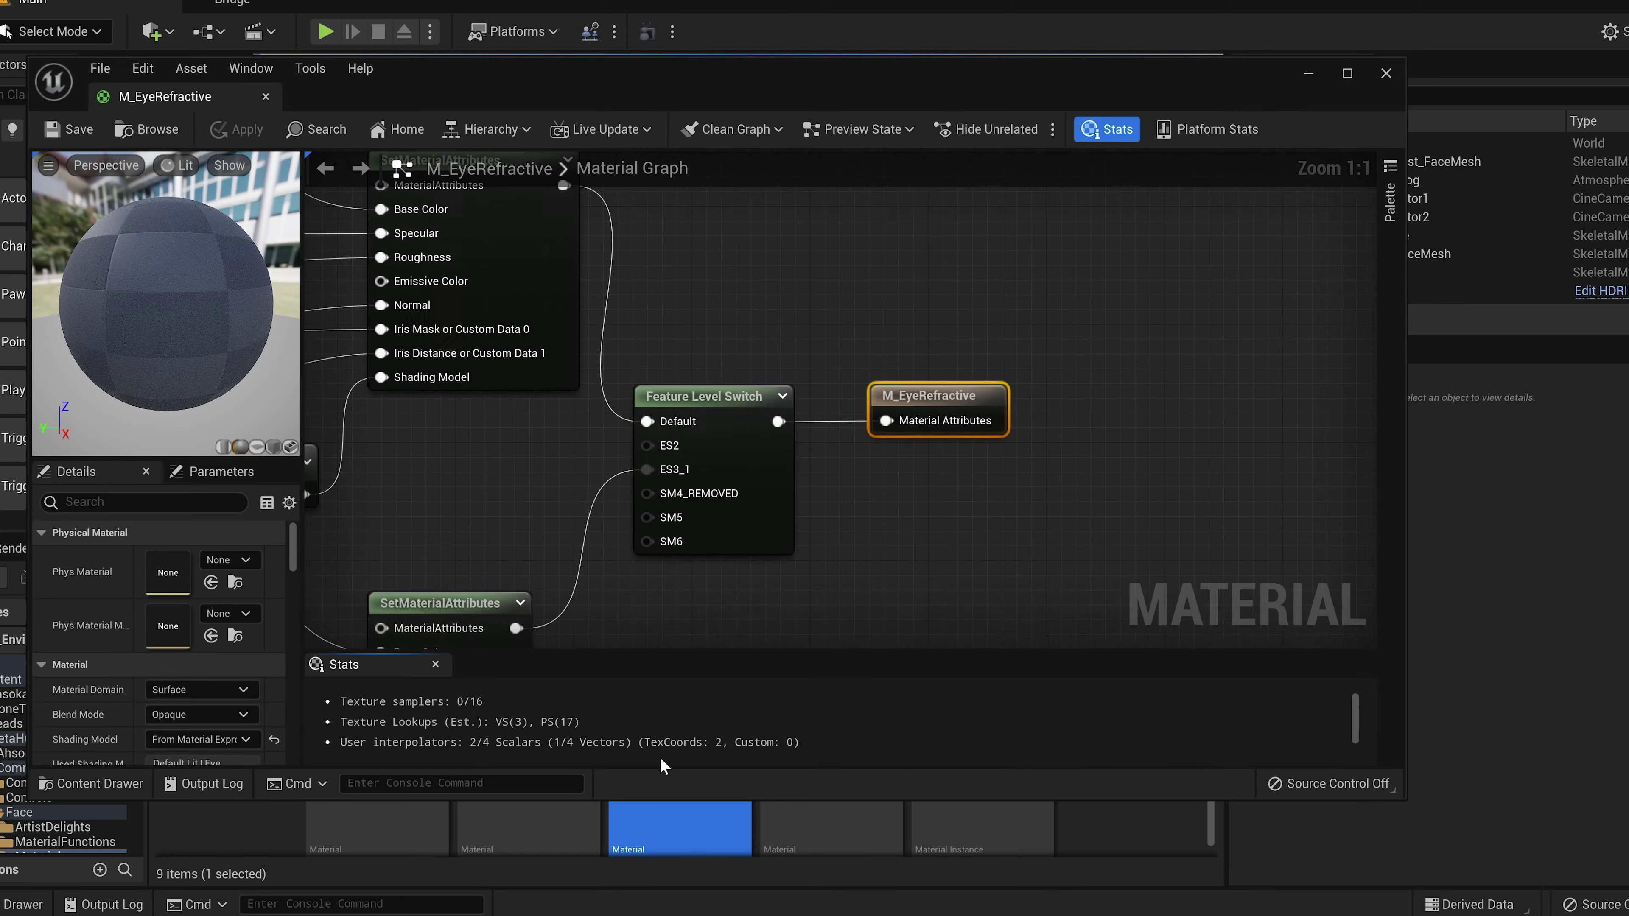
pyautogui.moveTo(851, 558); pyautogui.dragTo(956, 557, button='right')
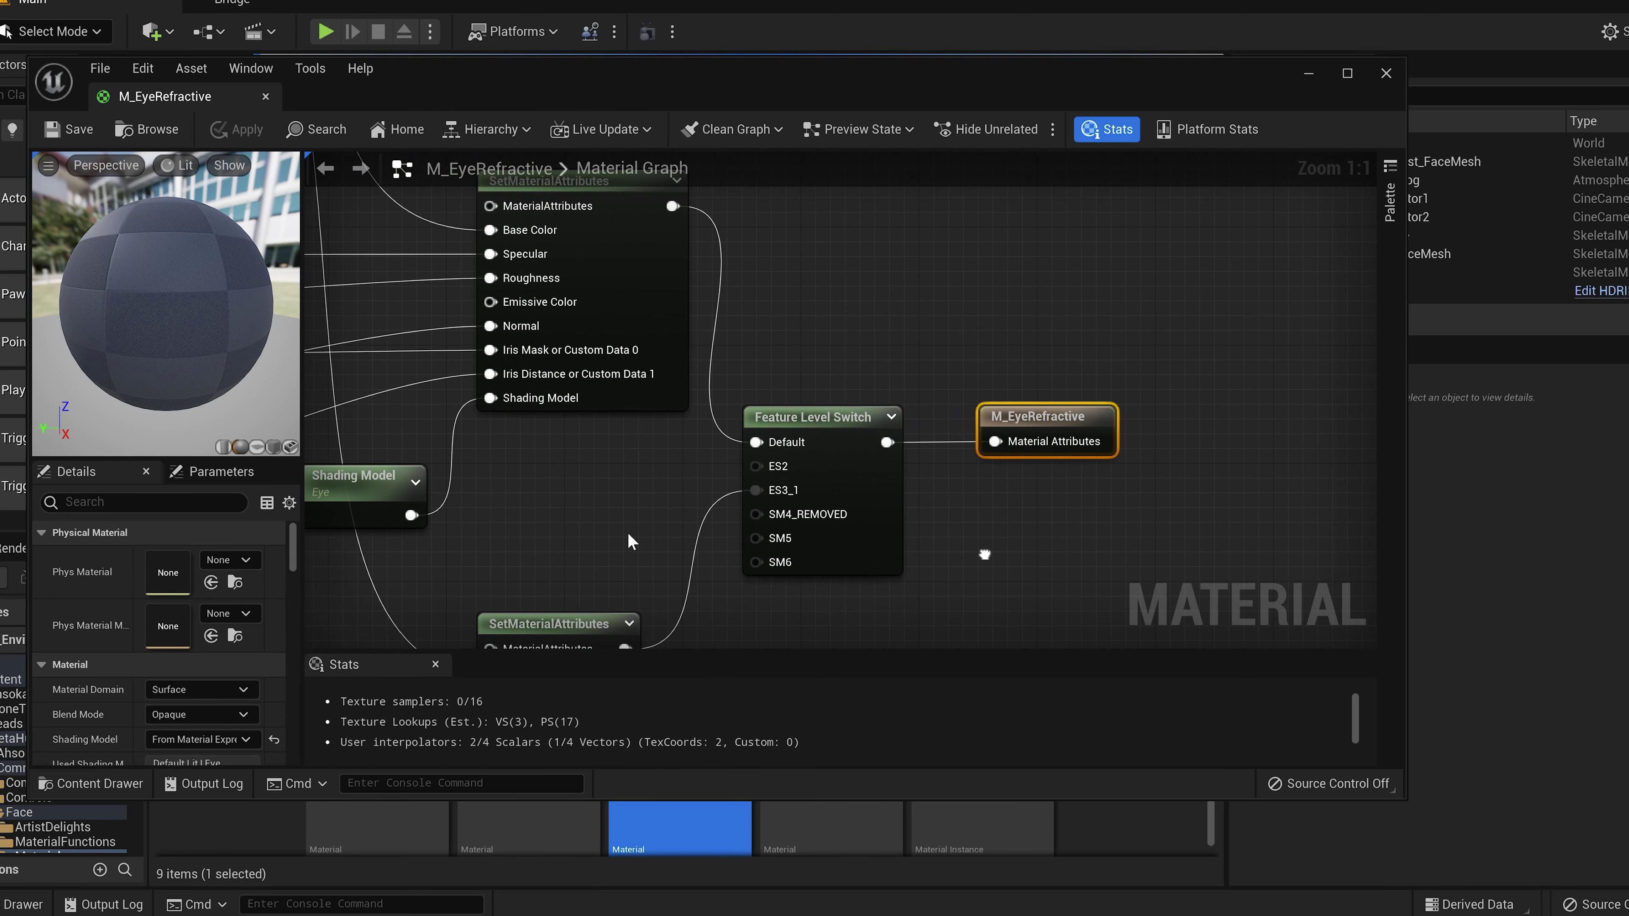
pyautogui.scroll(-4, 580, 530)
pyautogui.moveTo(574, 527); pyautogui.dragTo(1128, 655, button='right')
pyautogui.moveTo(121, 285); pyautogui.dragTo(231, 295)
pyautogui.scroll(-7, 782, 510)
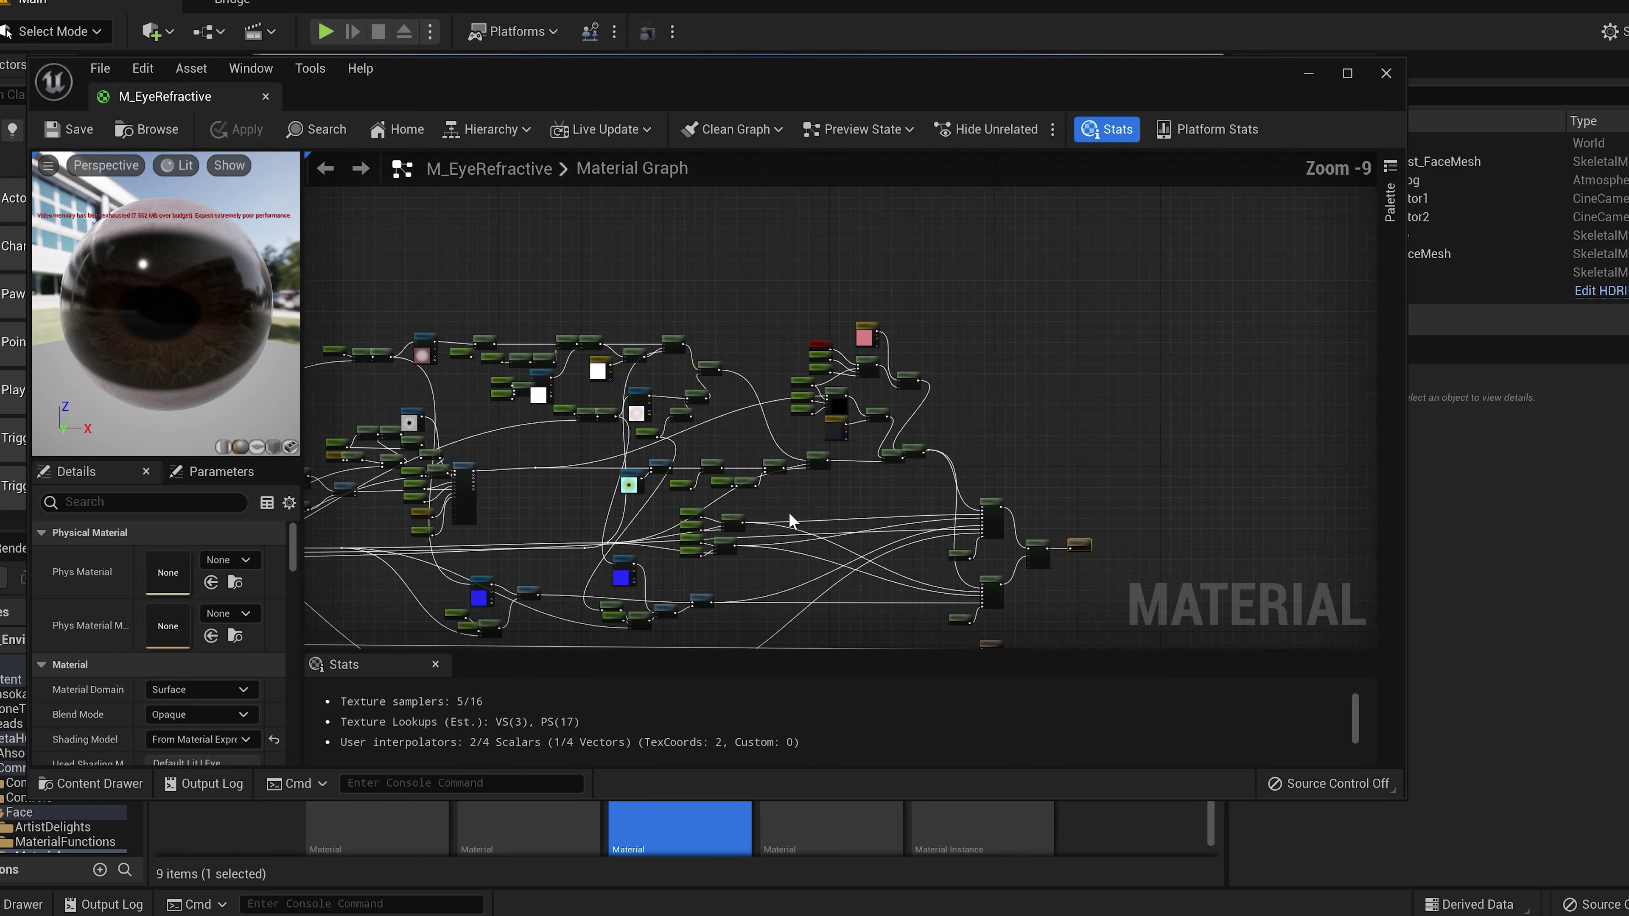
pyautogui.moveTo(770, 569); pyautogui.dragTo(1084, 465, button='right')
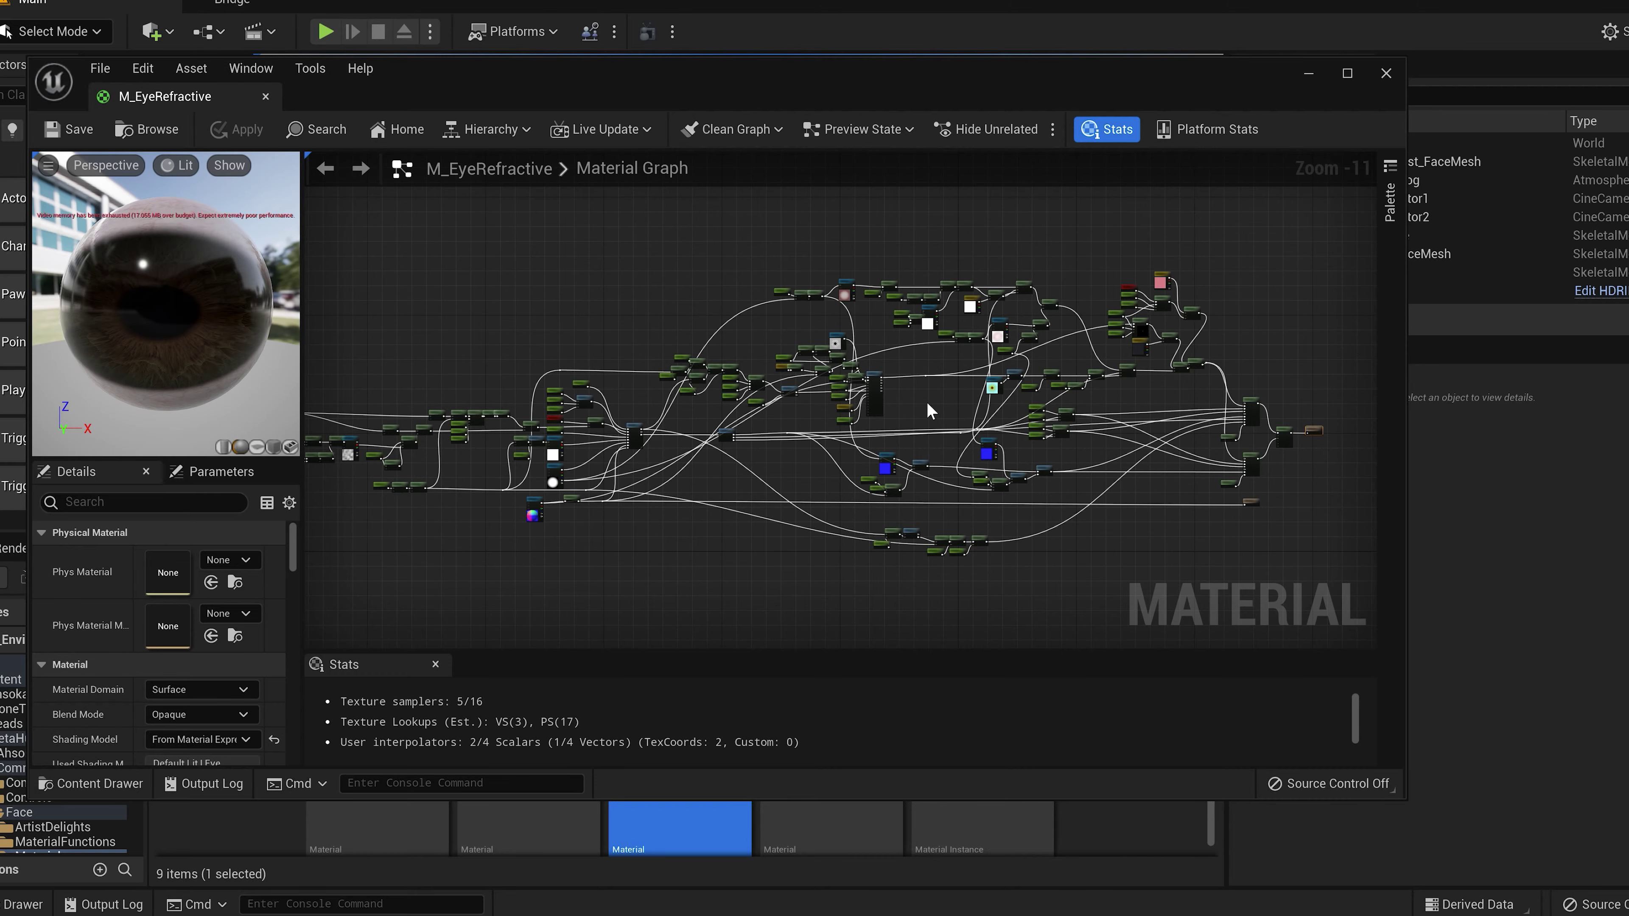
# Step: Find the IrisMasks texture node in the M_EyeRefractive graph and display its details
pyautogui.scroll(6, 930, 410)
pyautogui.scroll(2, 930, 411)
pyautogui.moveTo(1000, 385); pyautogui.dragTo(544, 458, button='right')
pyautogui.scroll(-2, 915, 468)
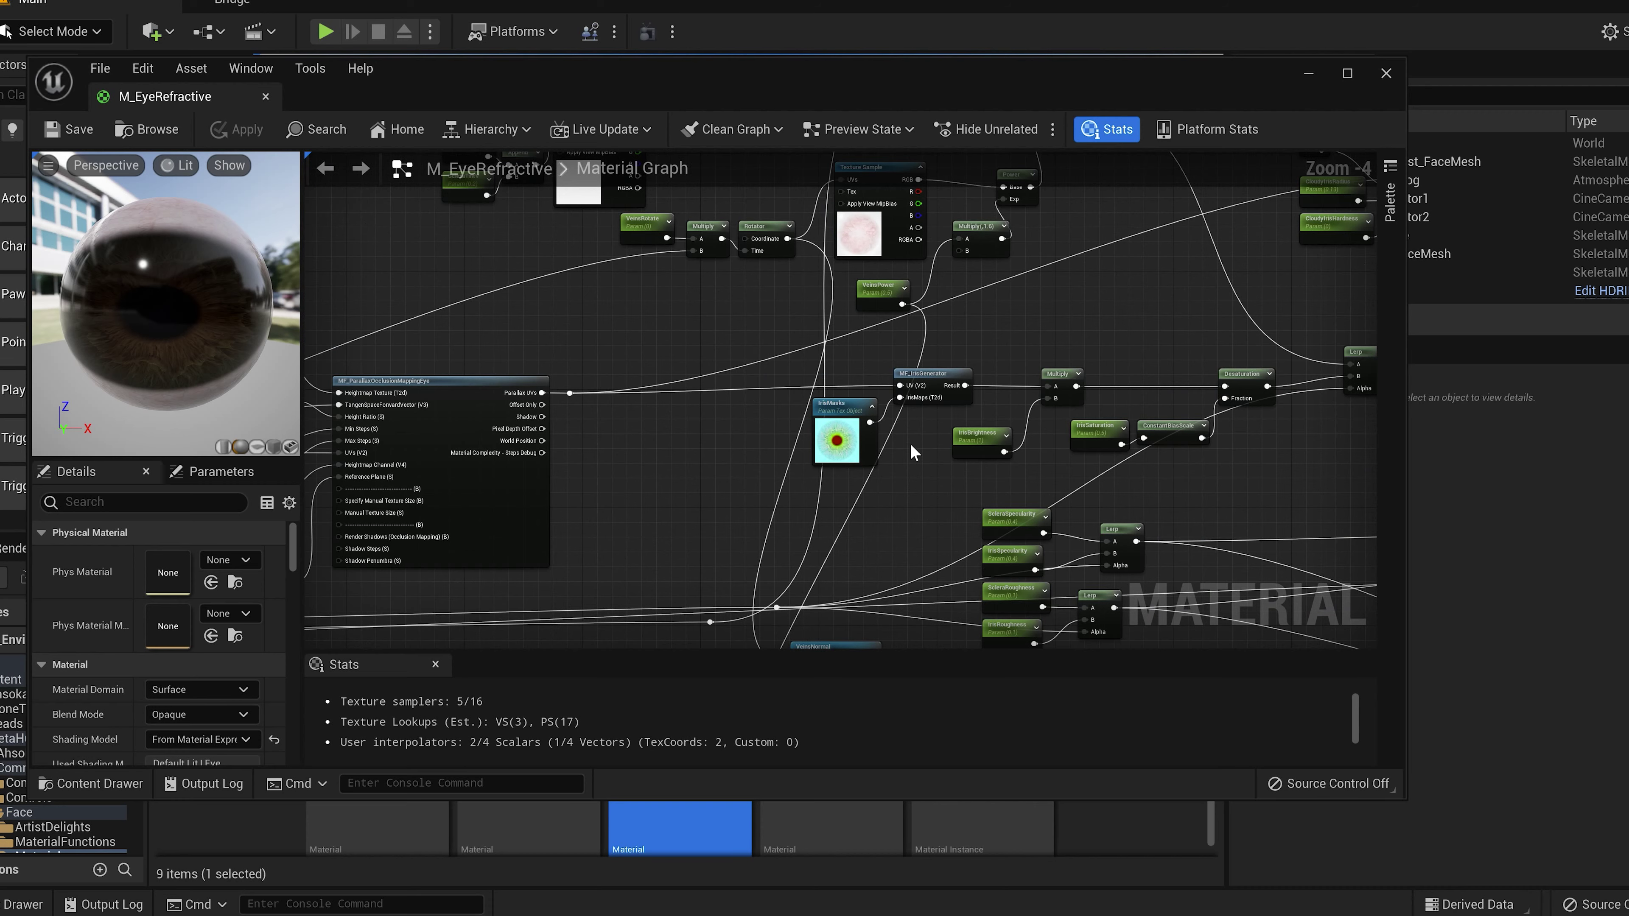
pyautogui.moveTo(915, 452); pyautogui.dragTo(843, 523, button='right')
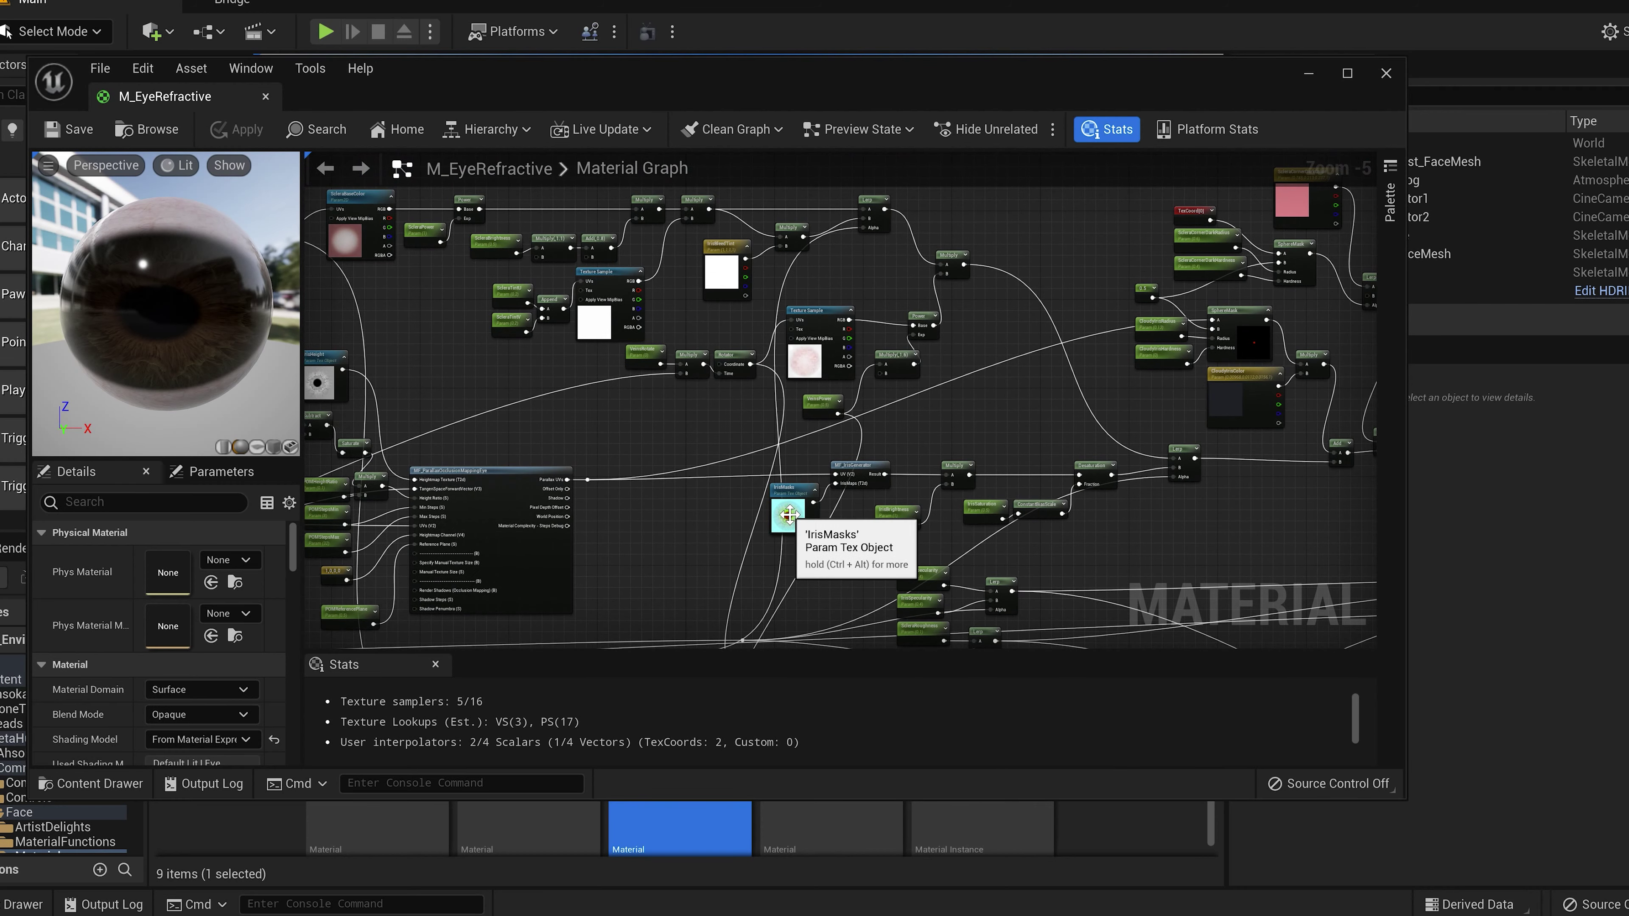
pyautogui.click(789, 510)
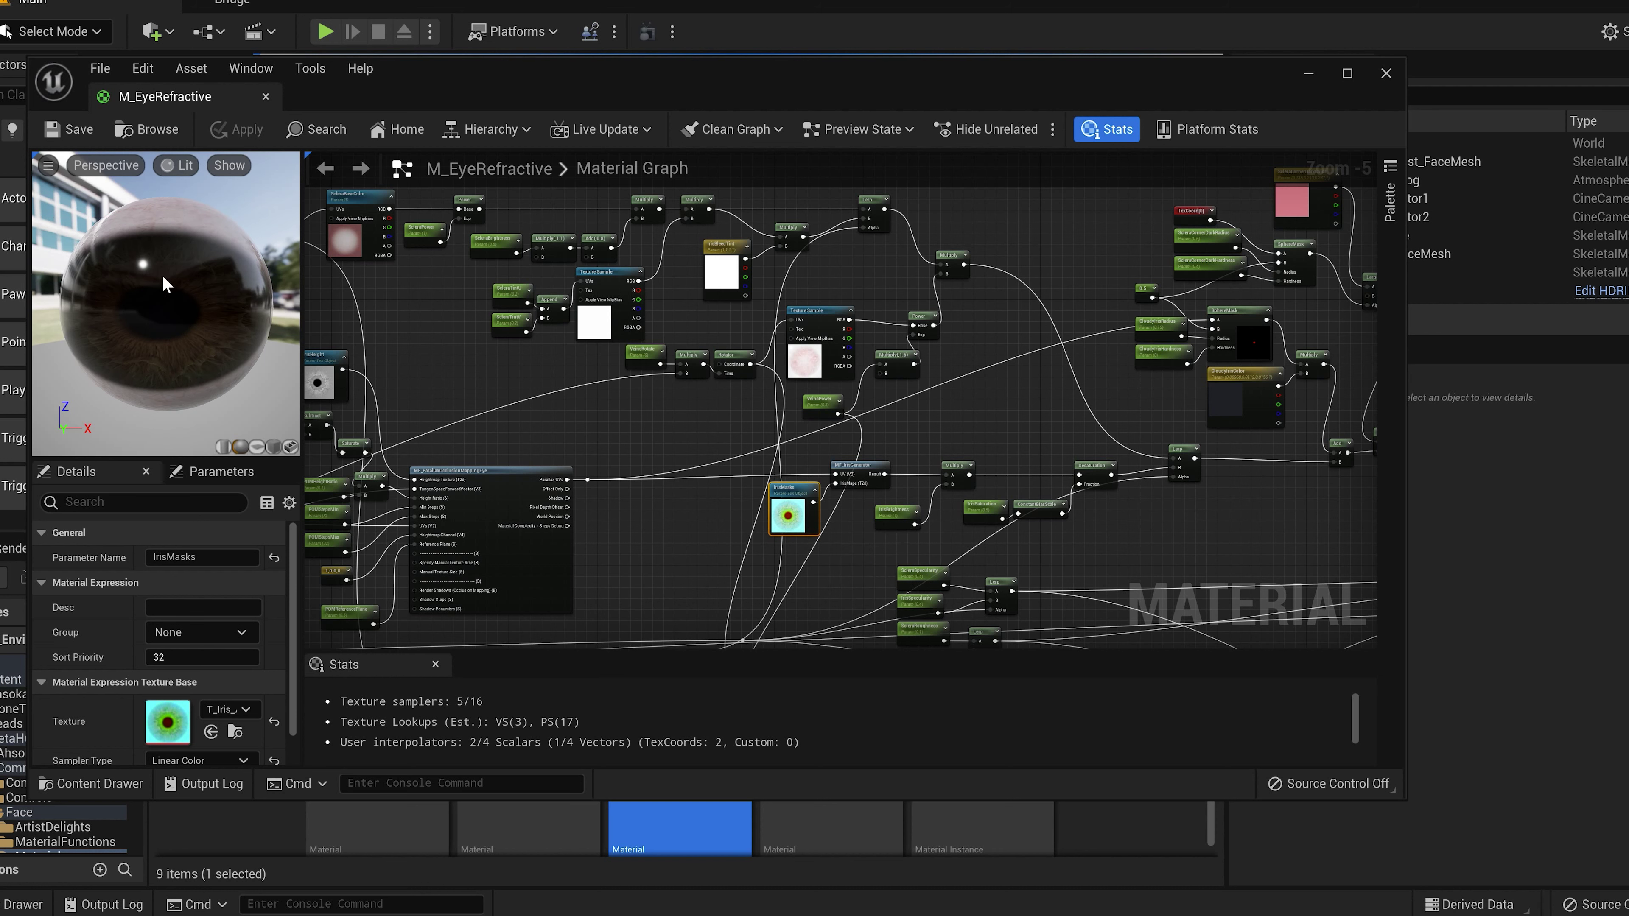
# Step: Display the details of the ScleraBaseColor texture sample node in the eye material graph
pyautogui.moveTo(451, 355); pyautogui.dragTo(628, 378, button='right')
pyautogui.click(506, 267)
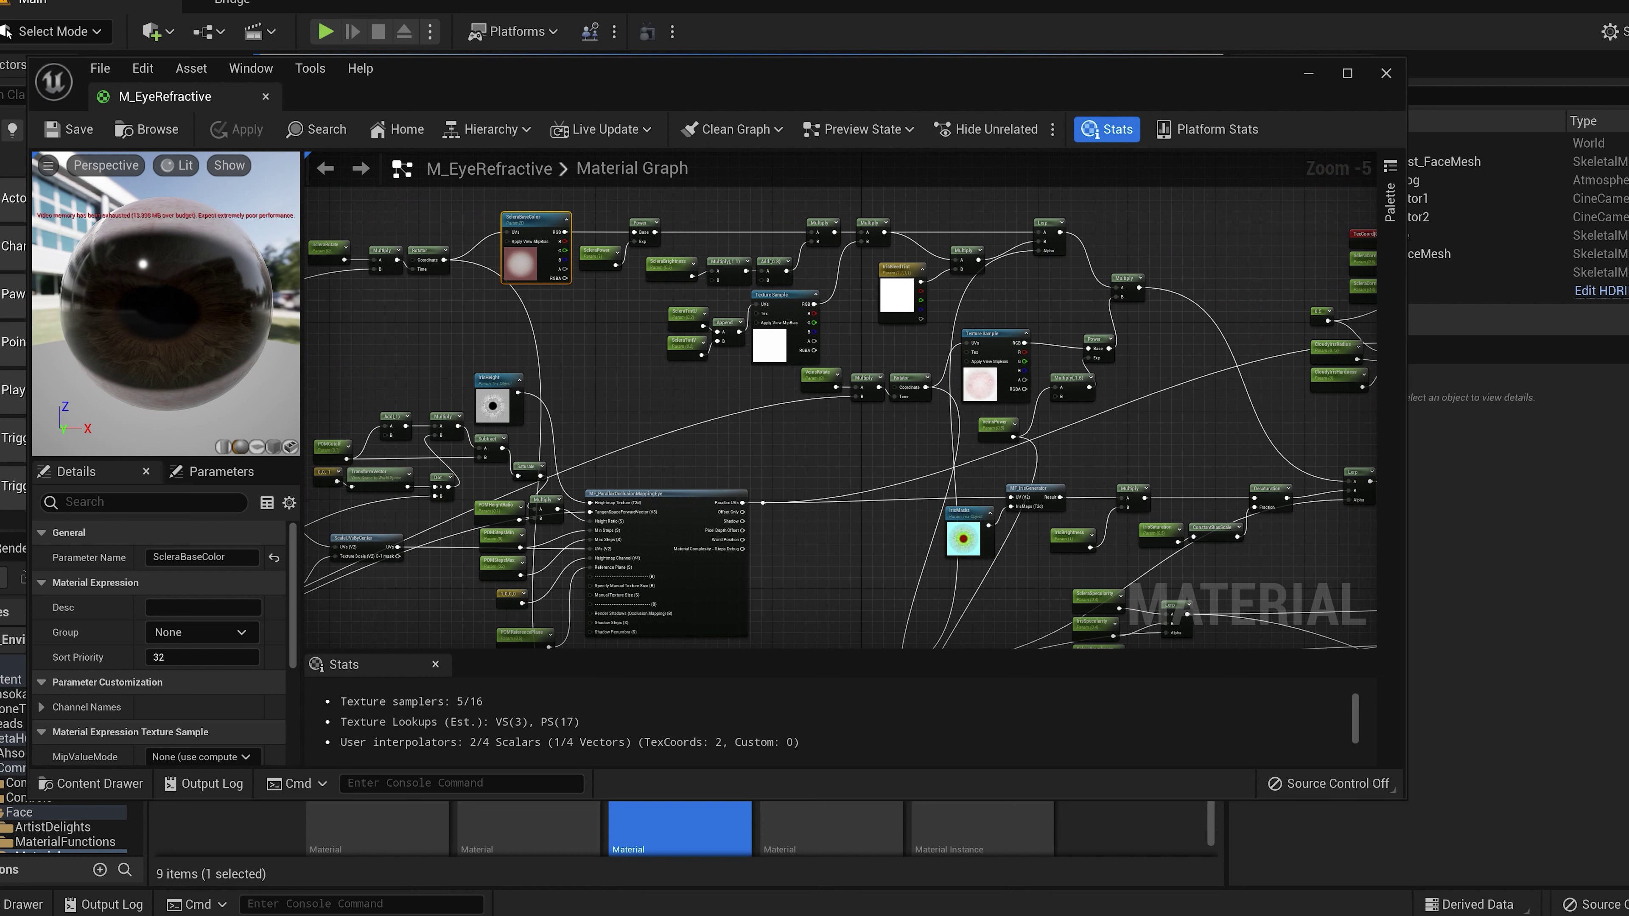
pyautogui.scroll(3, 223, 384)
pyautogui.scroll(-5, 165, 302)
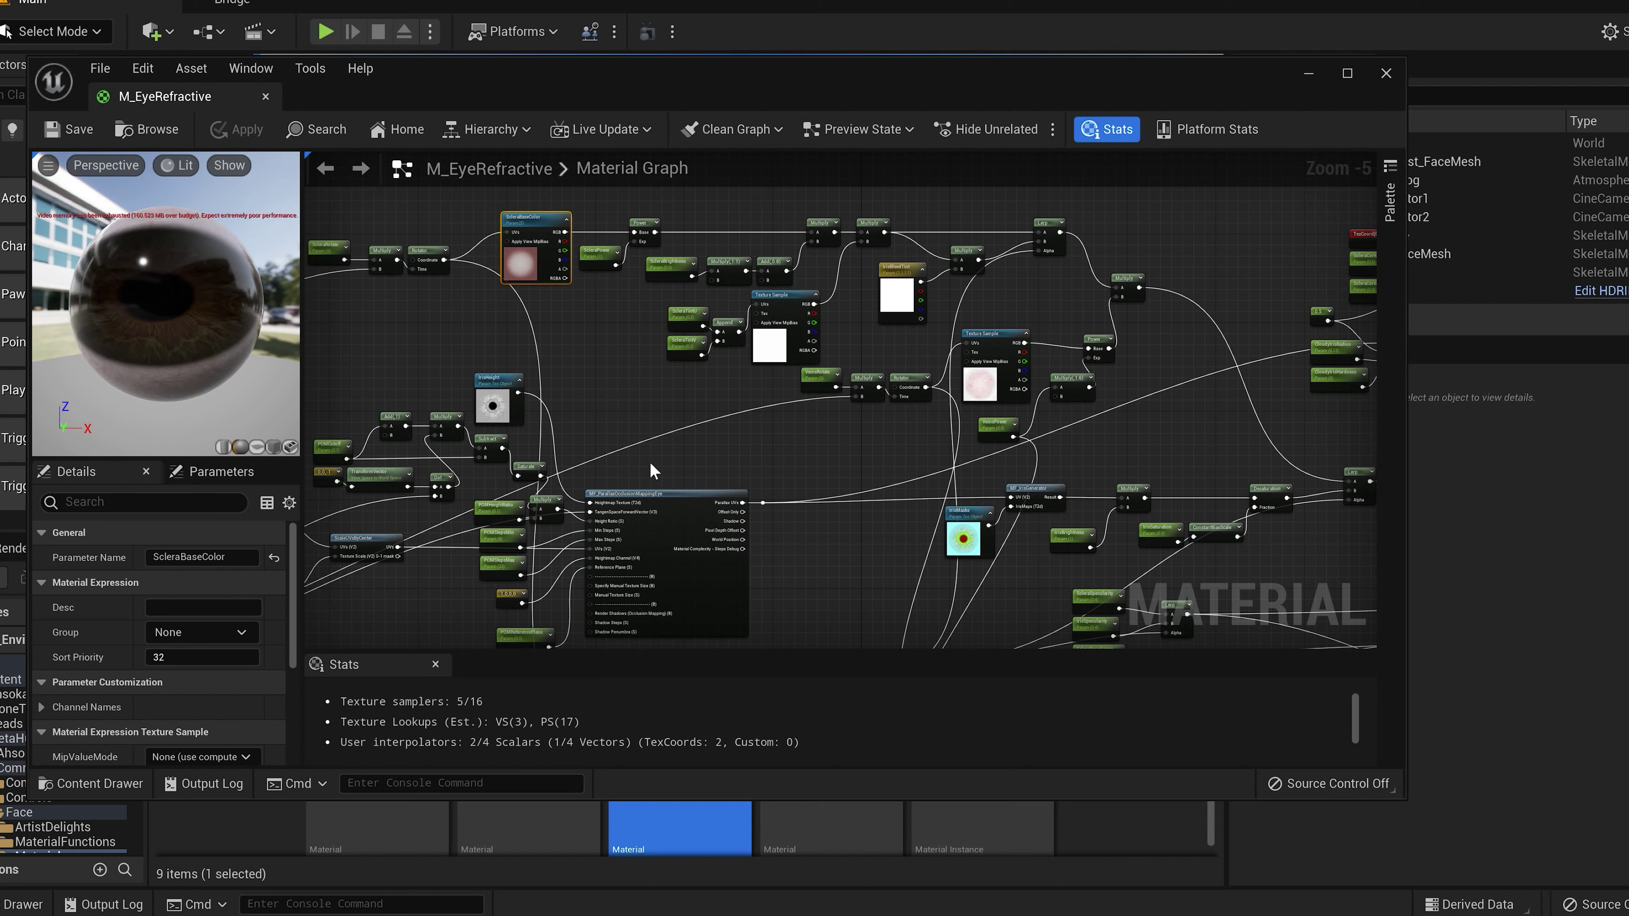
pyautogui.scroll(-1, 649, 461)
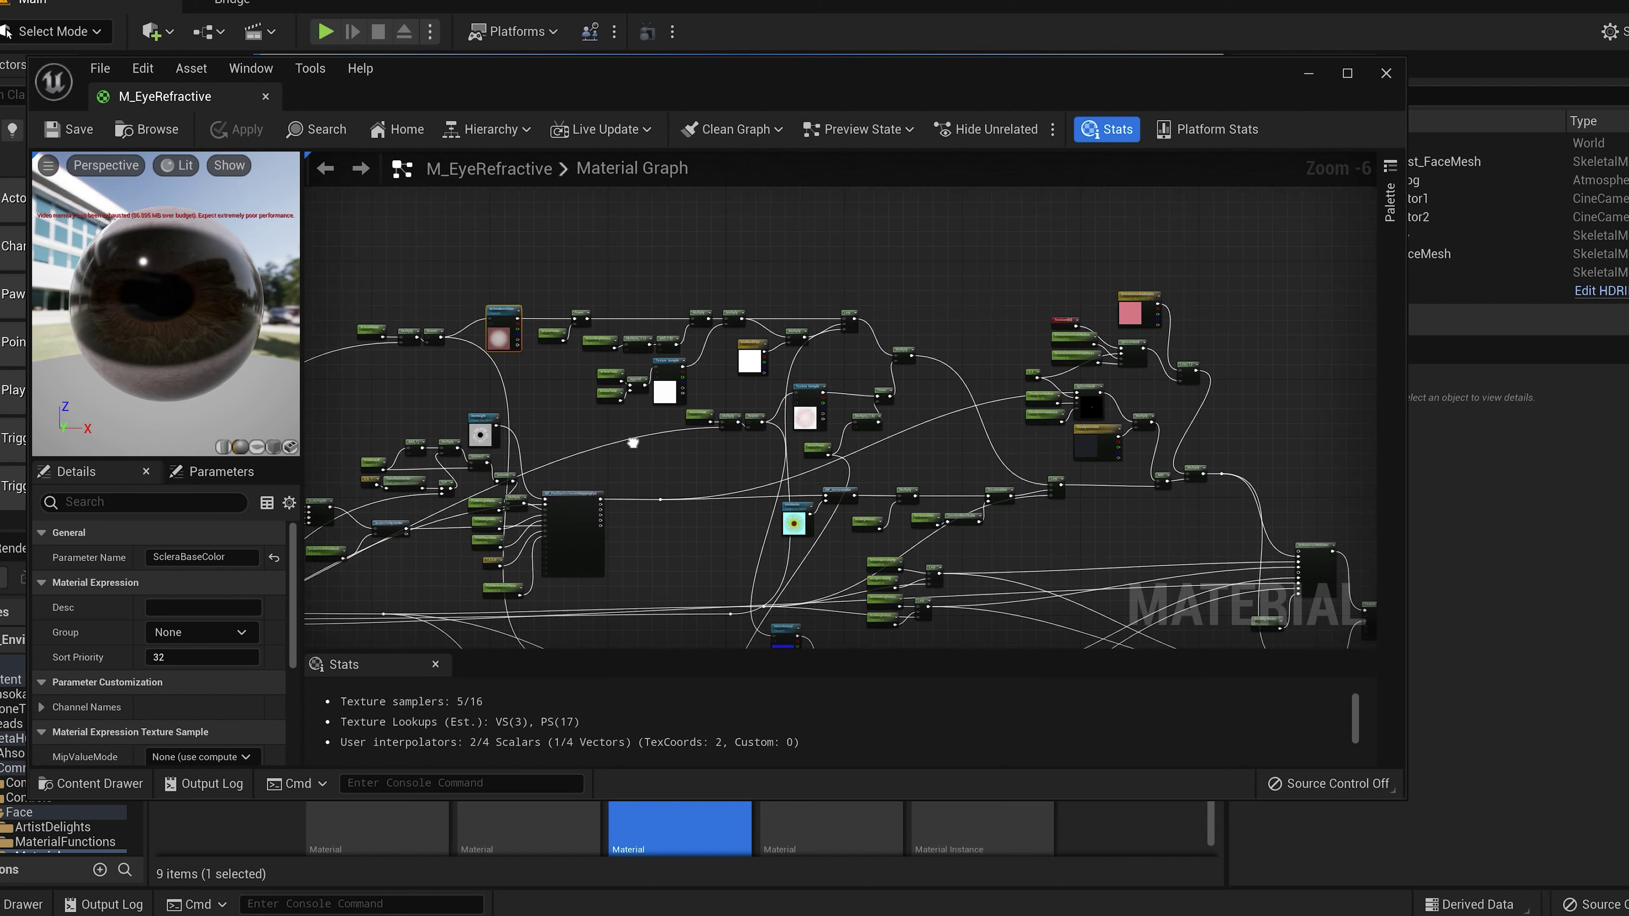
# Step: Examine the remaining texture nodes and their connections across the eye material graph
pyautogui.moveTo(699, 435); pyautogui.dragTo(1210, 221, button='right')
pyautogui.moveTo(720, 526); pyautogui.dragTo(921, 549, button='right')
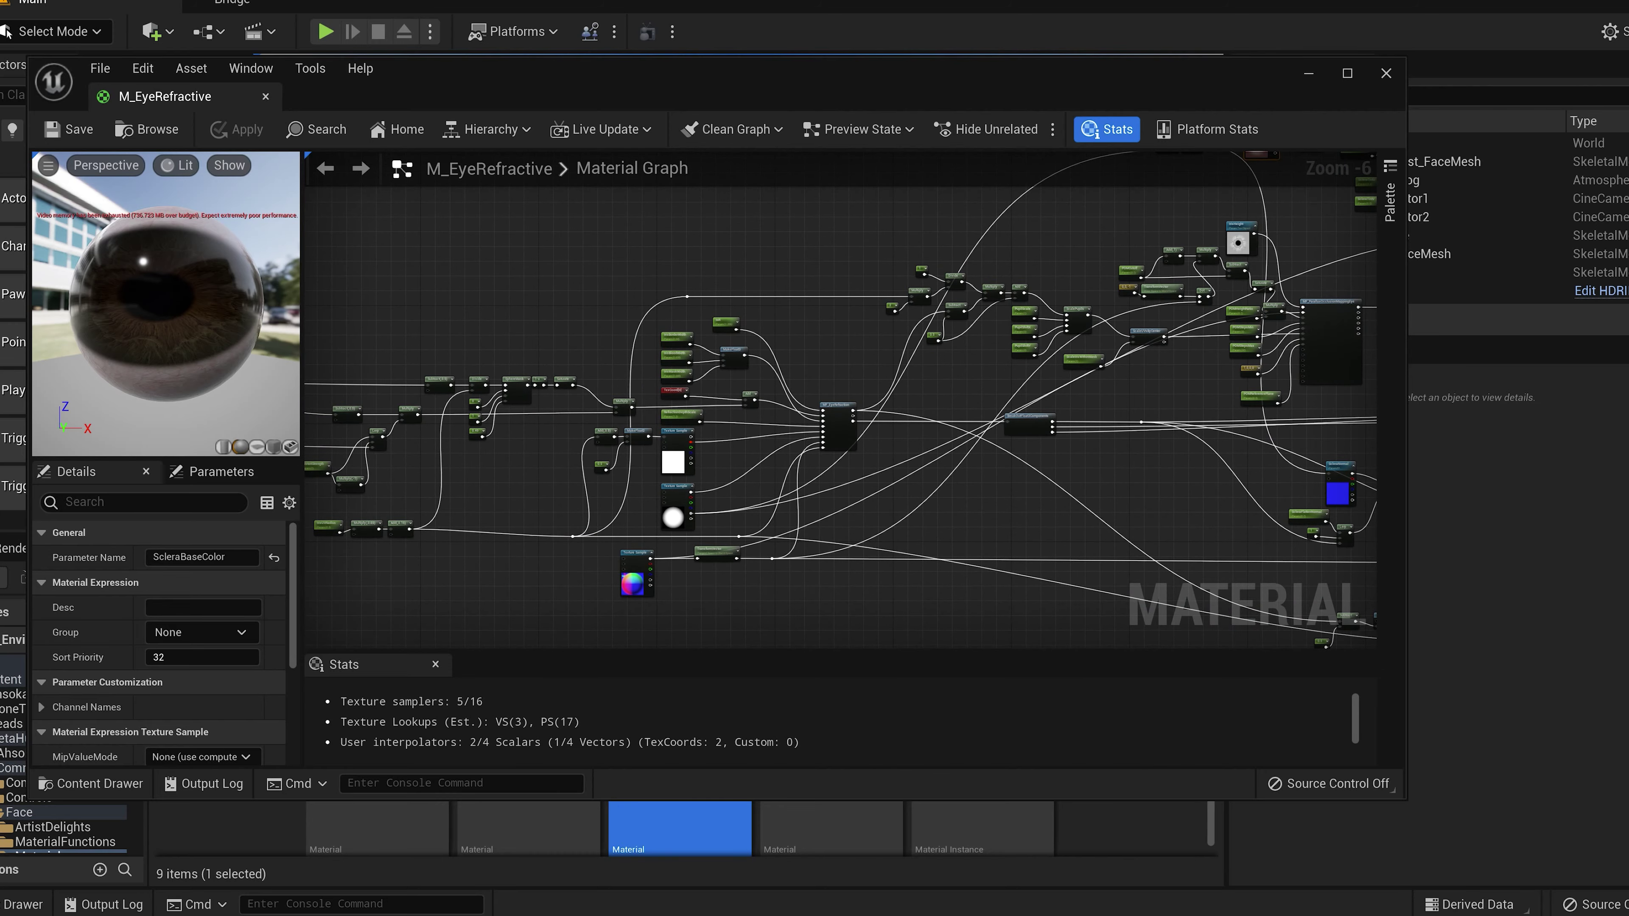
pyautogui.moveTo(769, 528); pyautogui.dragTo(702, 525, button='right')
pyautogui.moveTo(1138, 512); pyautogui.dragTo(757, 532, button='right')
pyautogui.scroll(-1, 845, 531)
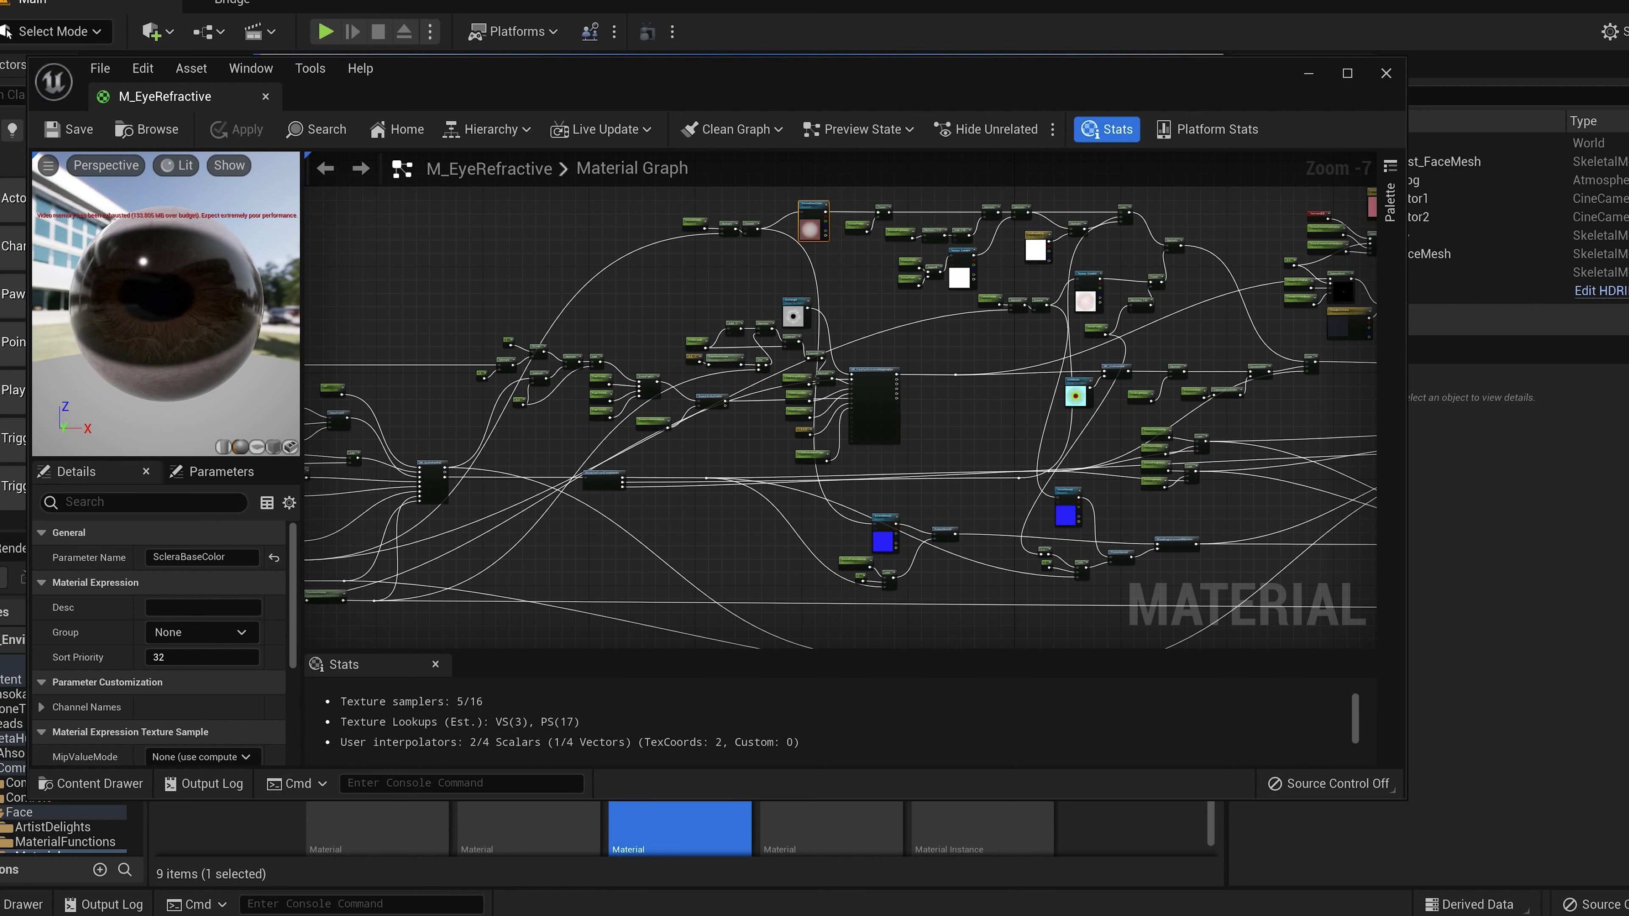
# Step: Switch to Photoshop, review the Color Overlay effect settings and blend modes on Layer 1 of the eye texture, and leave them as they are
pyautogui.click(545, 853)
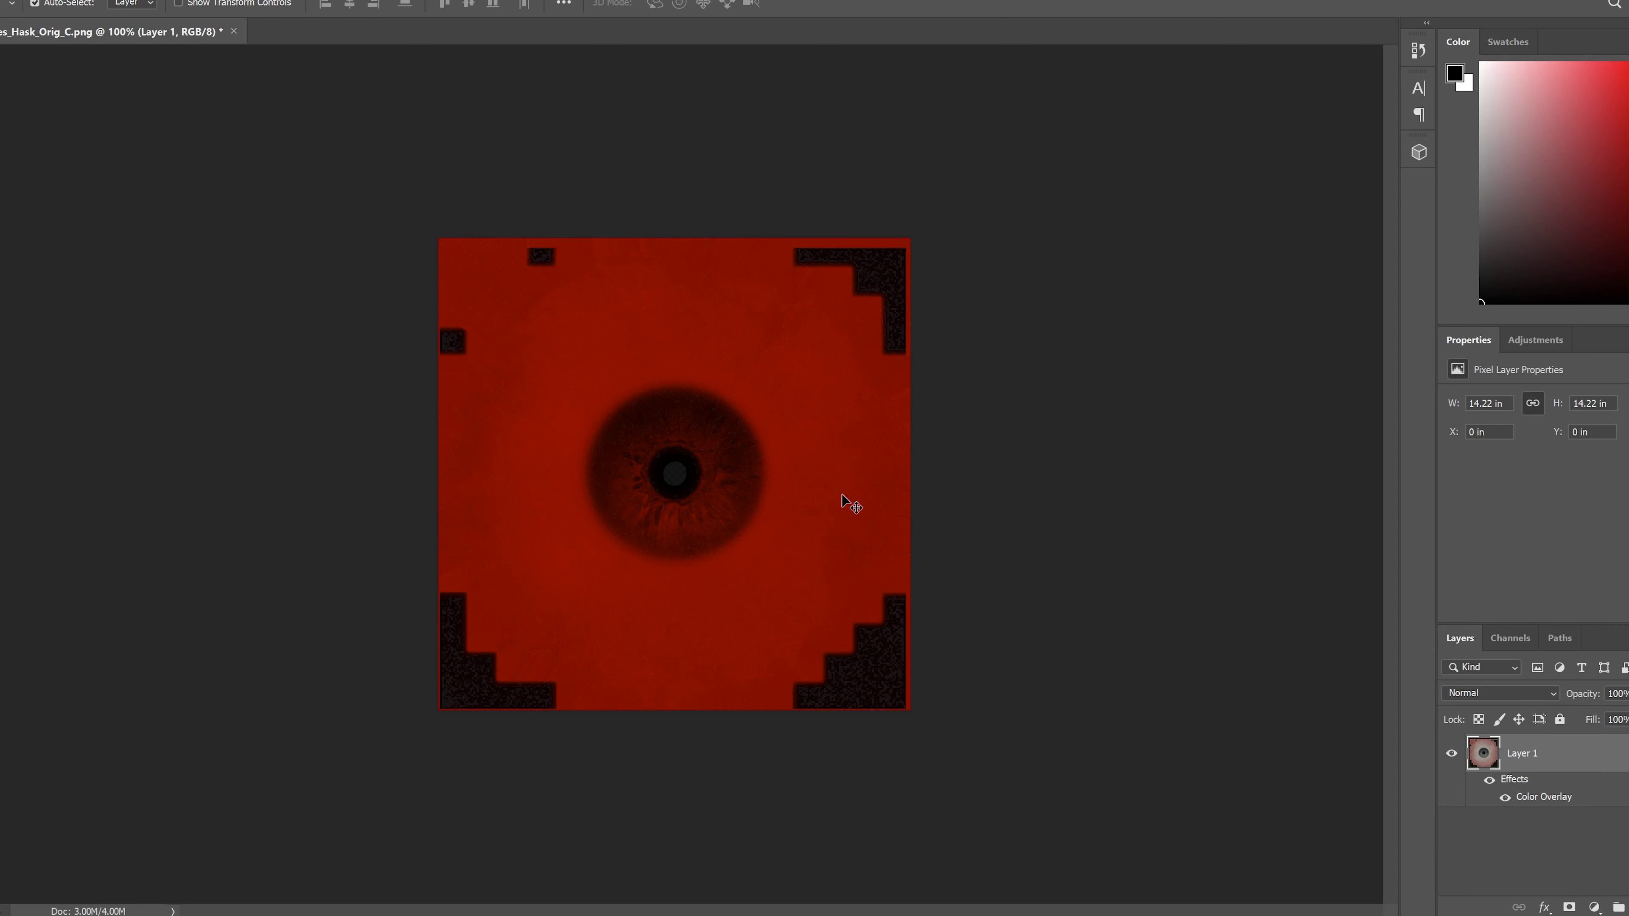
pyautogui.doubleClick(1561, 800)
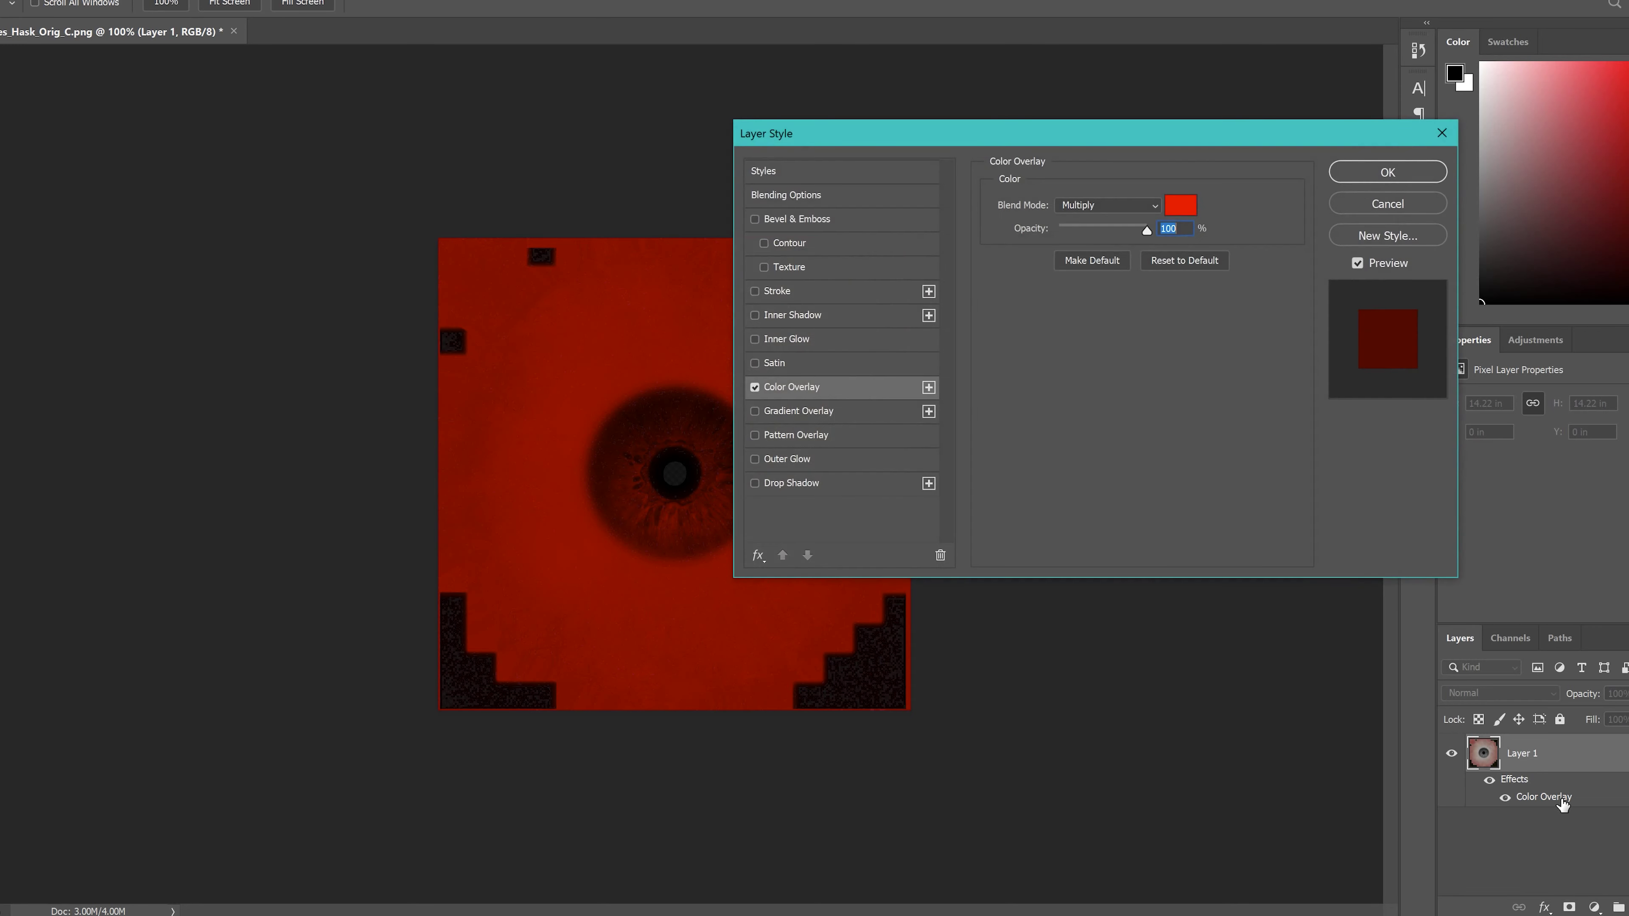
pyautogui.moveTo(869, 138); pyautogui.dragTo(985, 98)
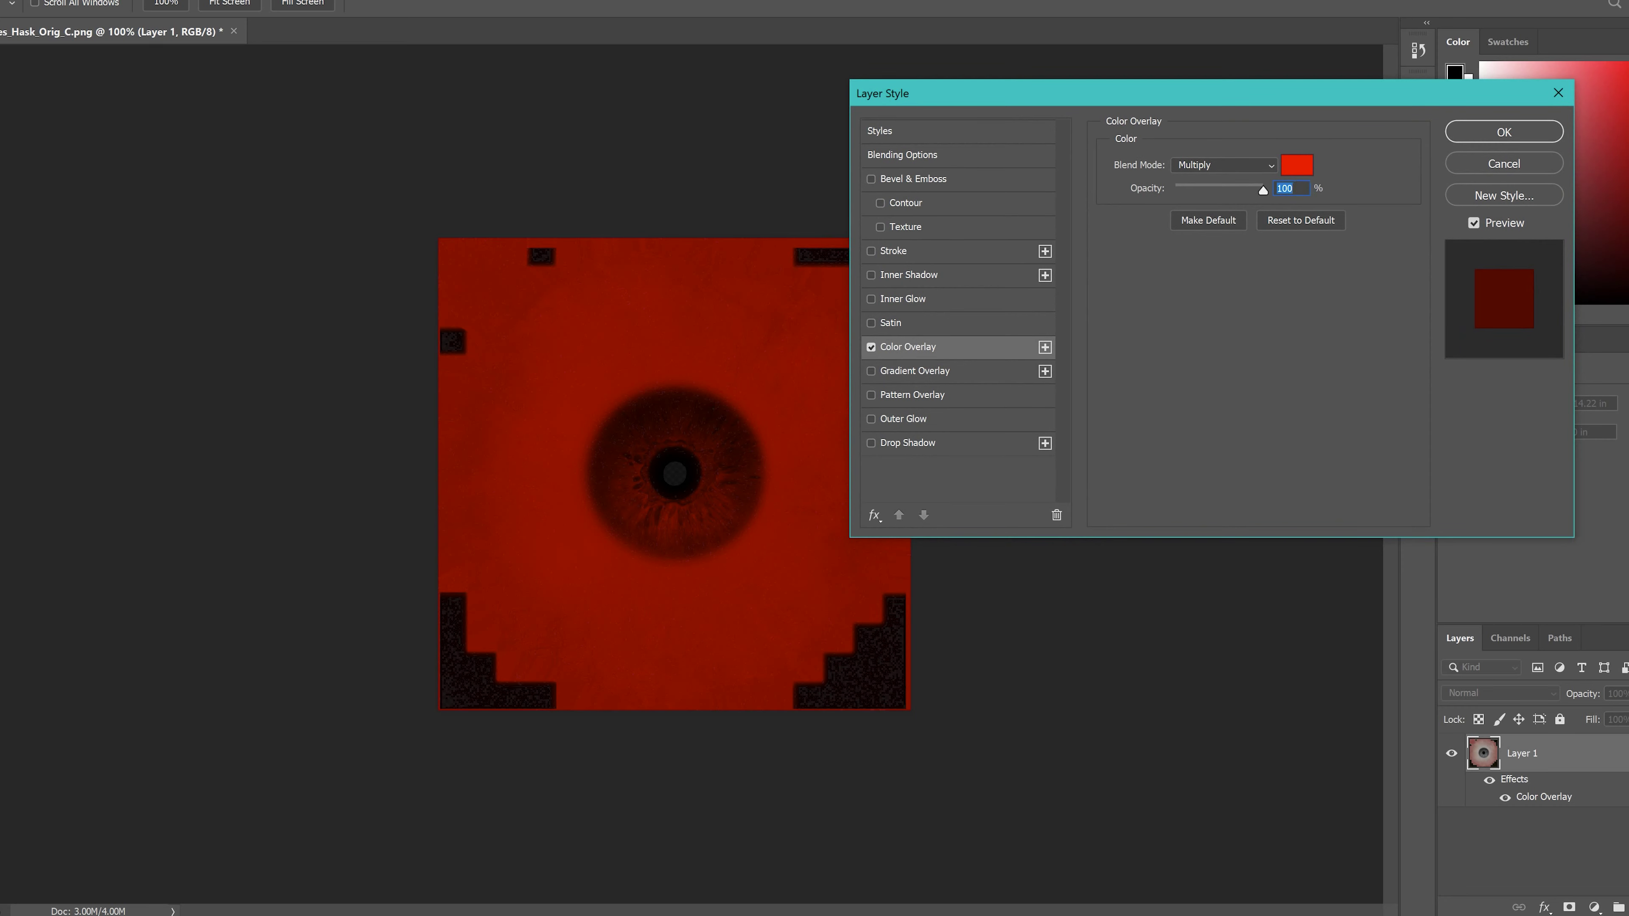
pyautogui.click(1255, 168)
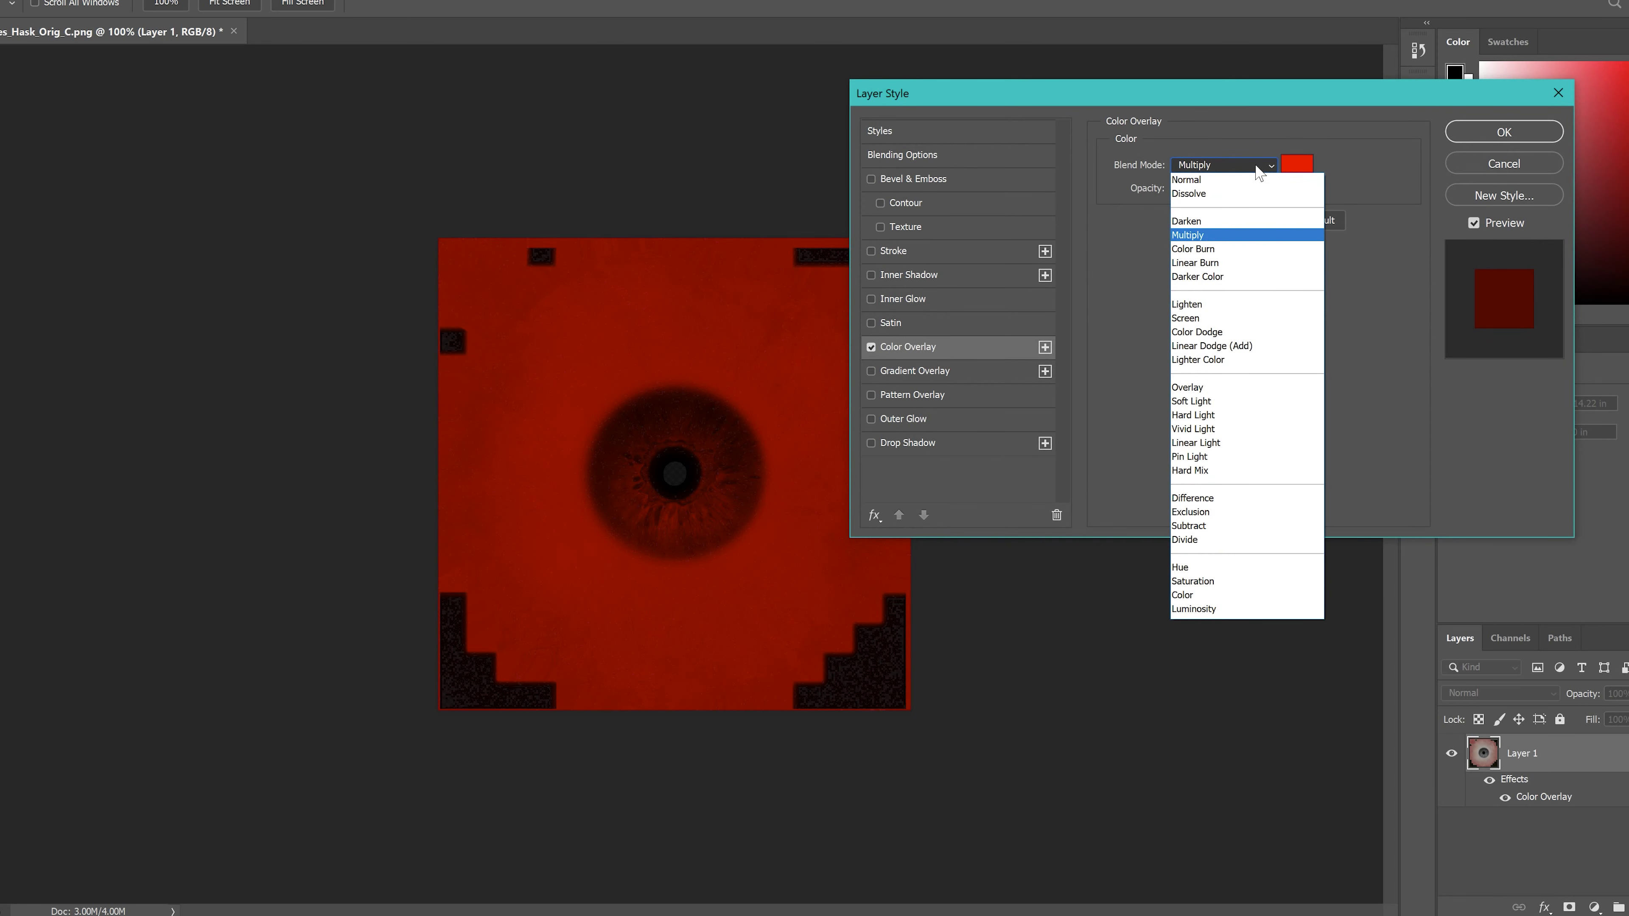
pyautogui.click(1257, 168)
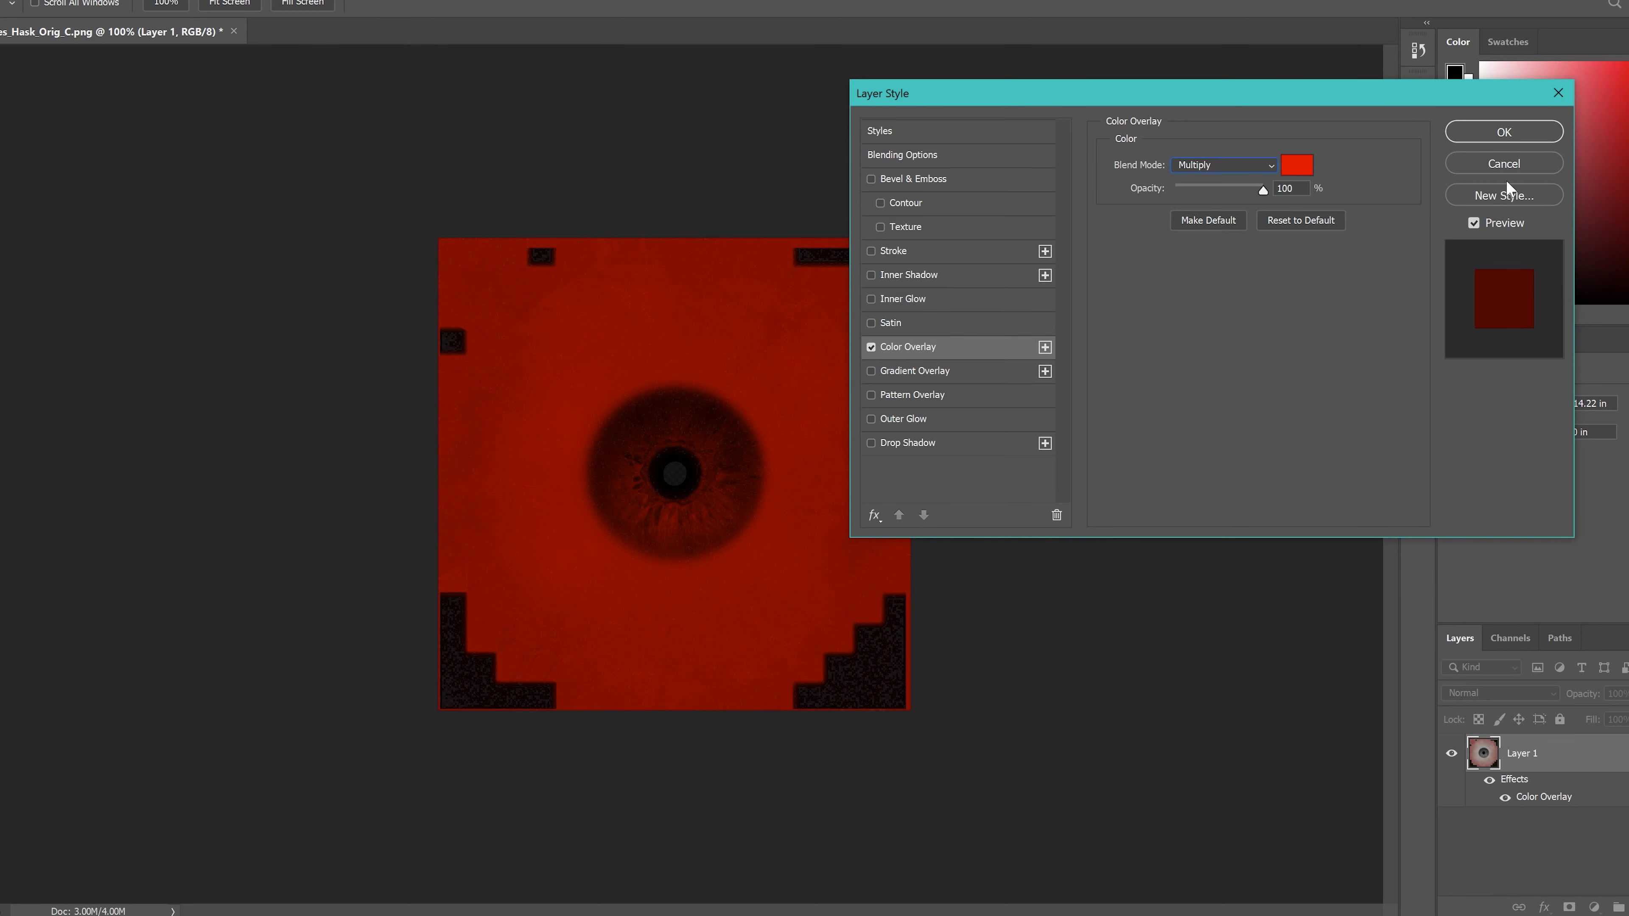
pyautogui.click(1558, 93)
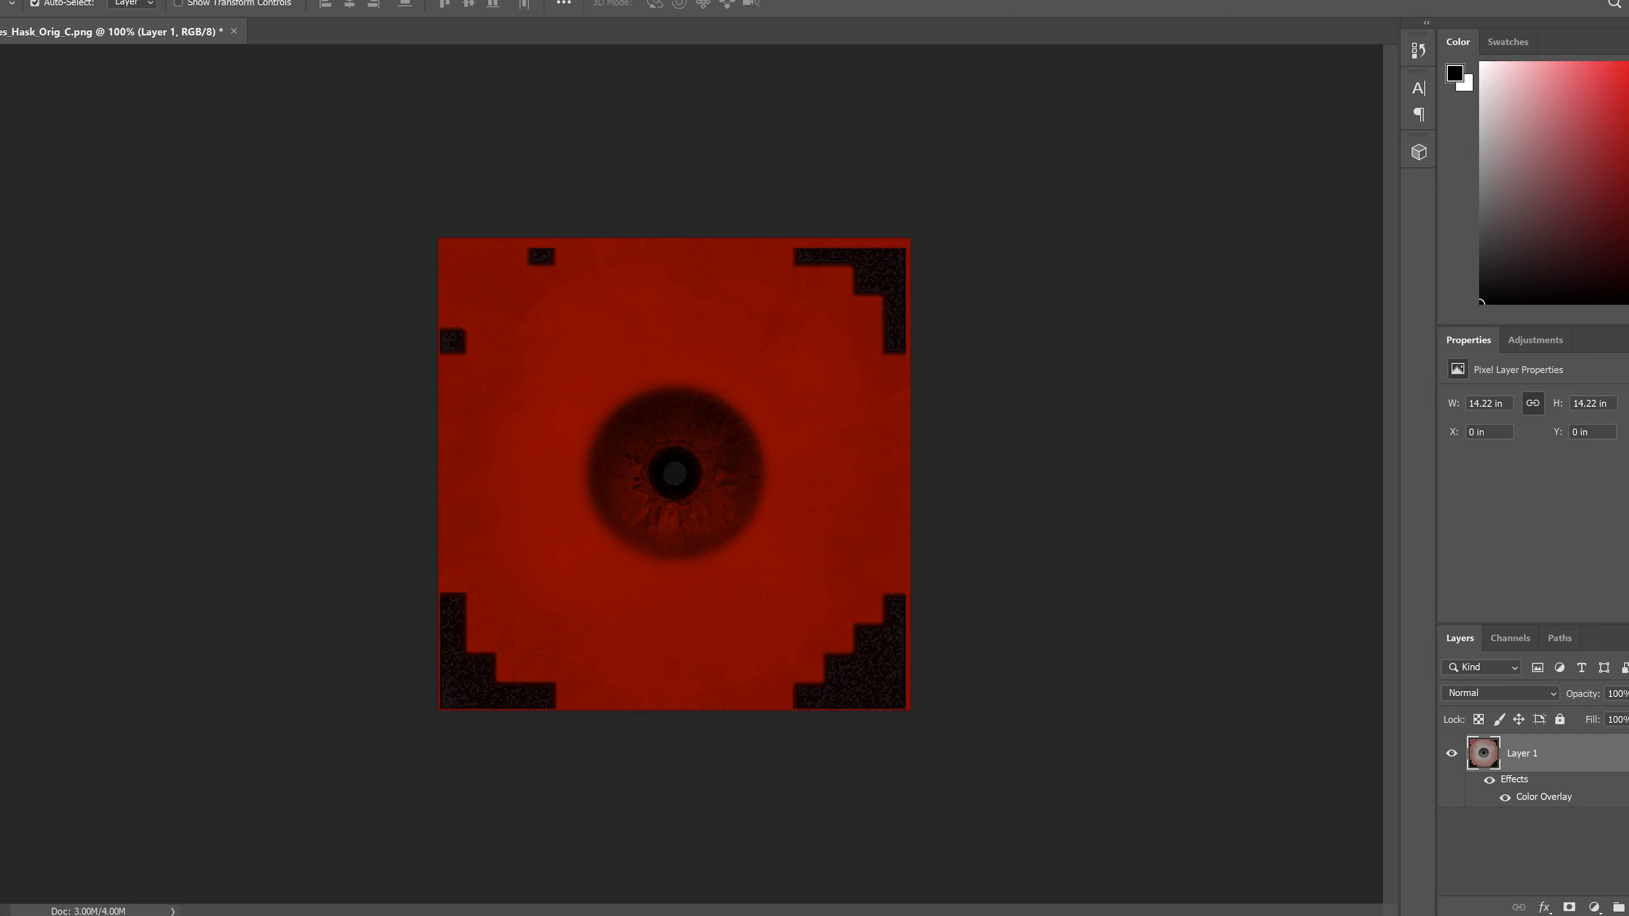
# Step: Switch back to Unreal Engine, put away the M_EyeRefractive editor and open ThrawnTest_FaceMesh from the MetaHumans ThrawnTest Face folder
pyautogui.moveTo(587, 911)
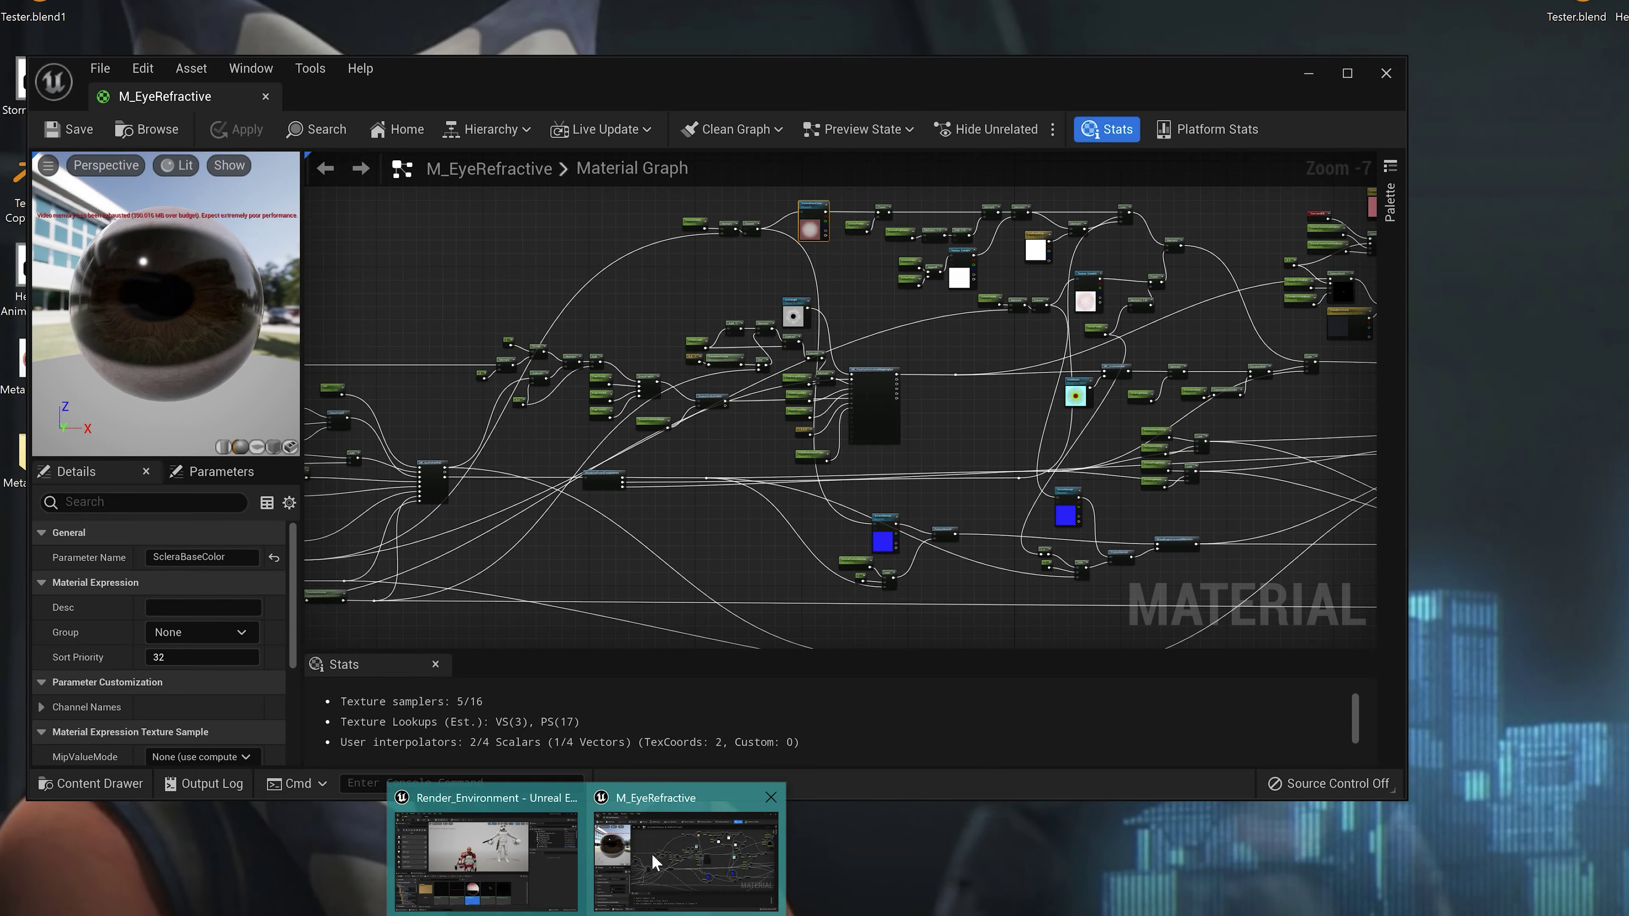
pyautogui.moveTo(545, 854)
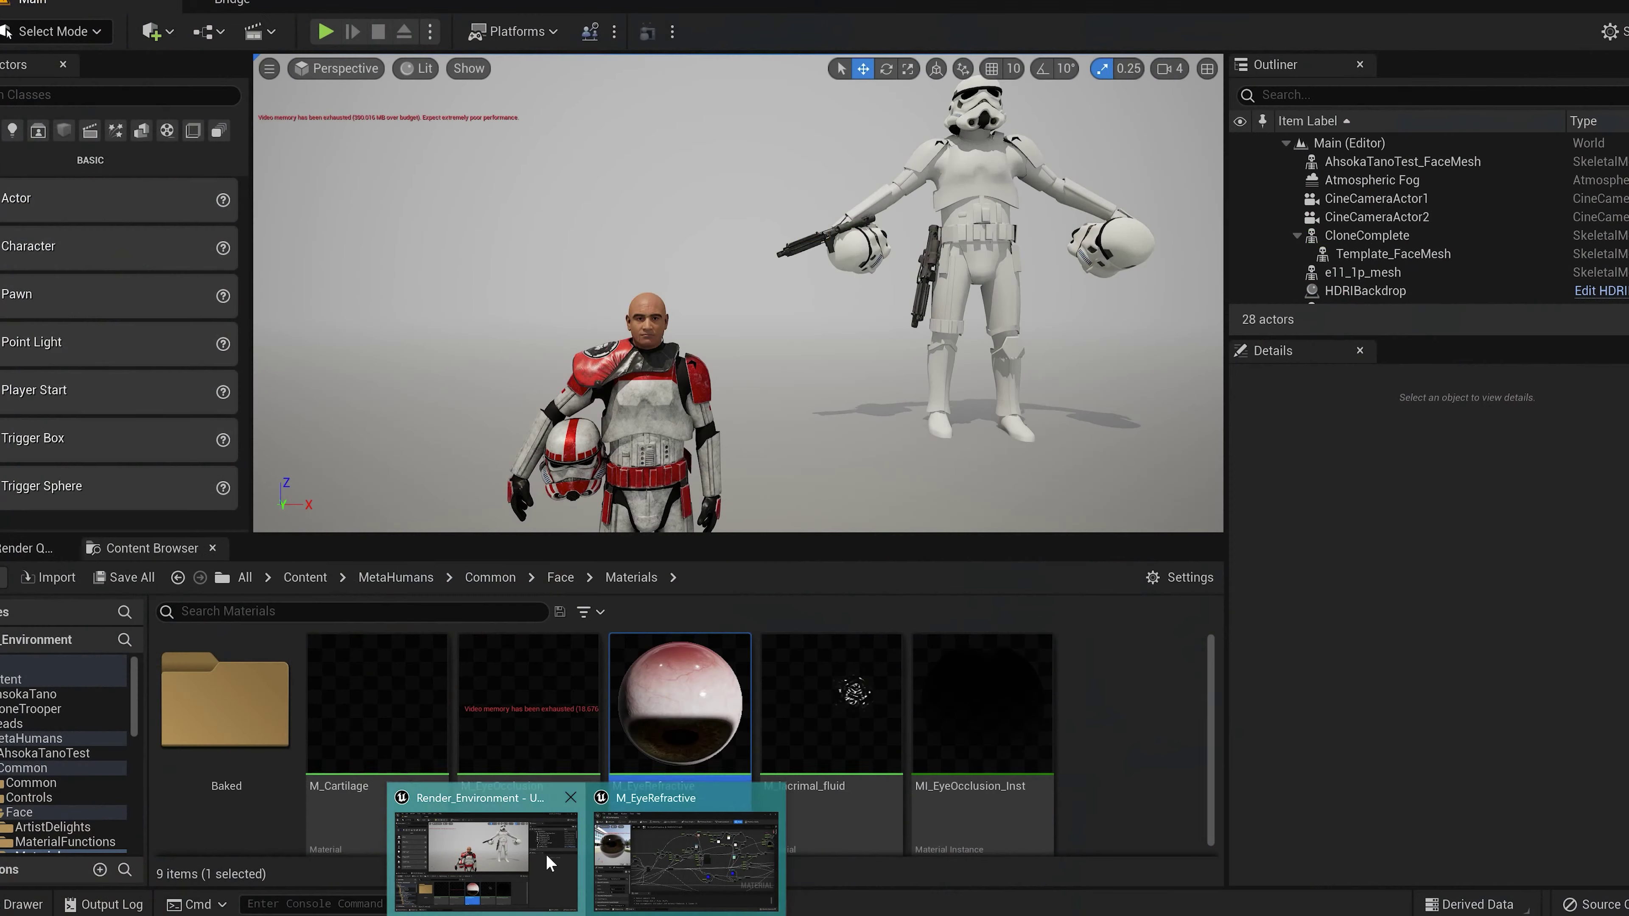
pyautogui.click(617, 792)
pyautogui.click(1306, 75)
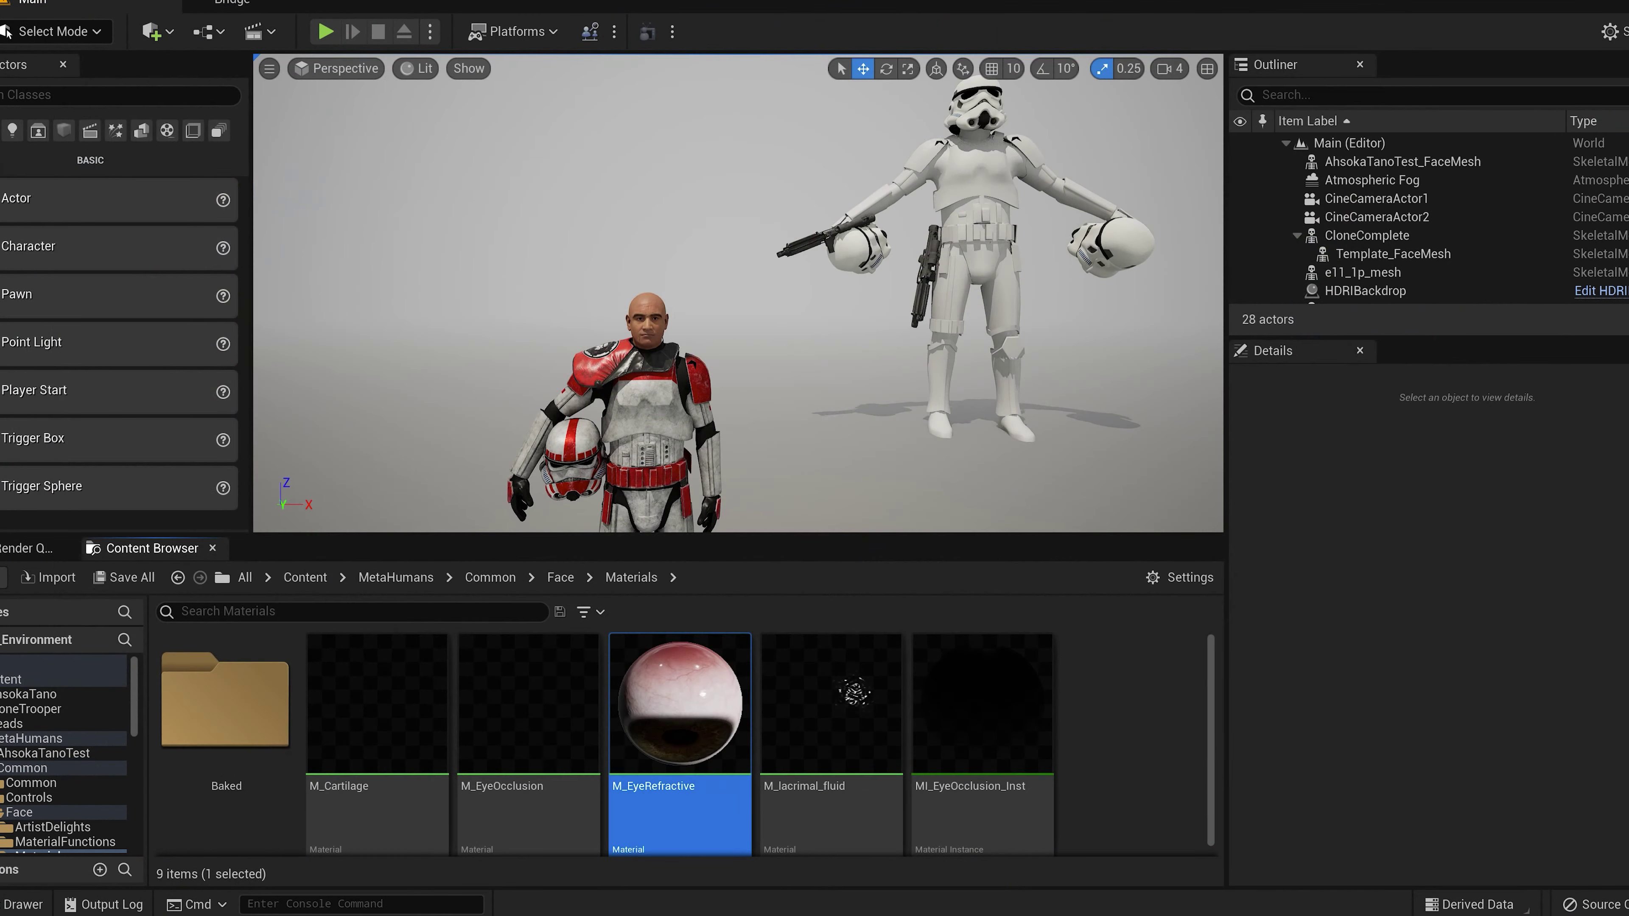
pyautogui.click(558, 577)
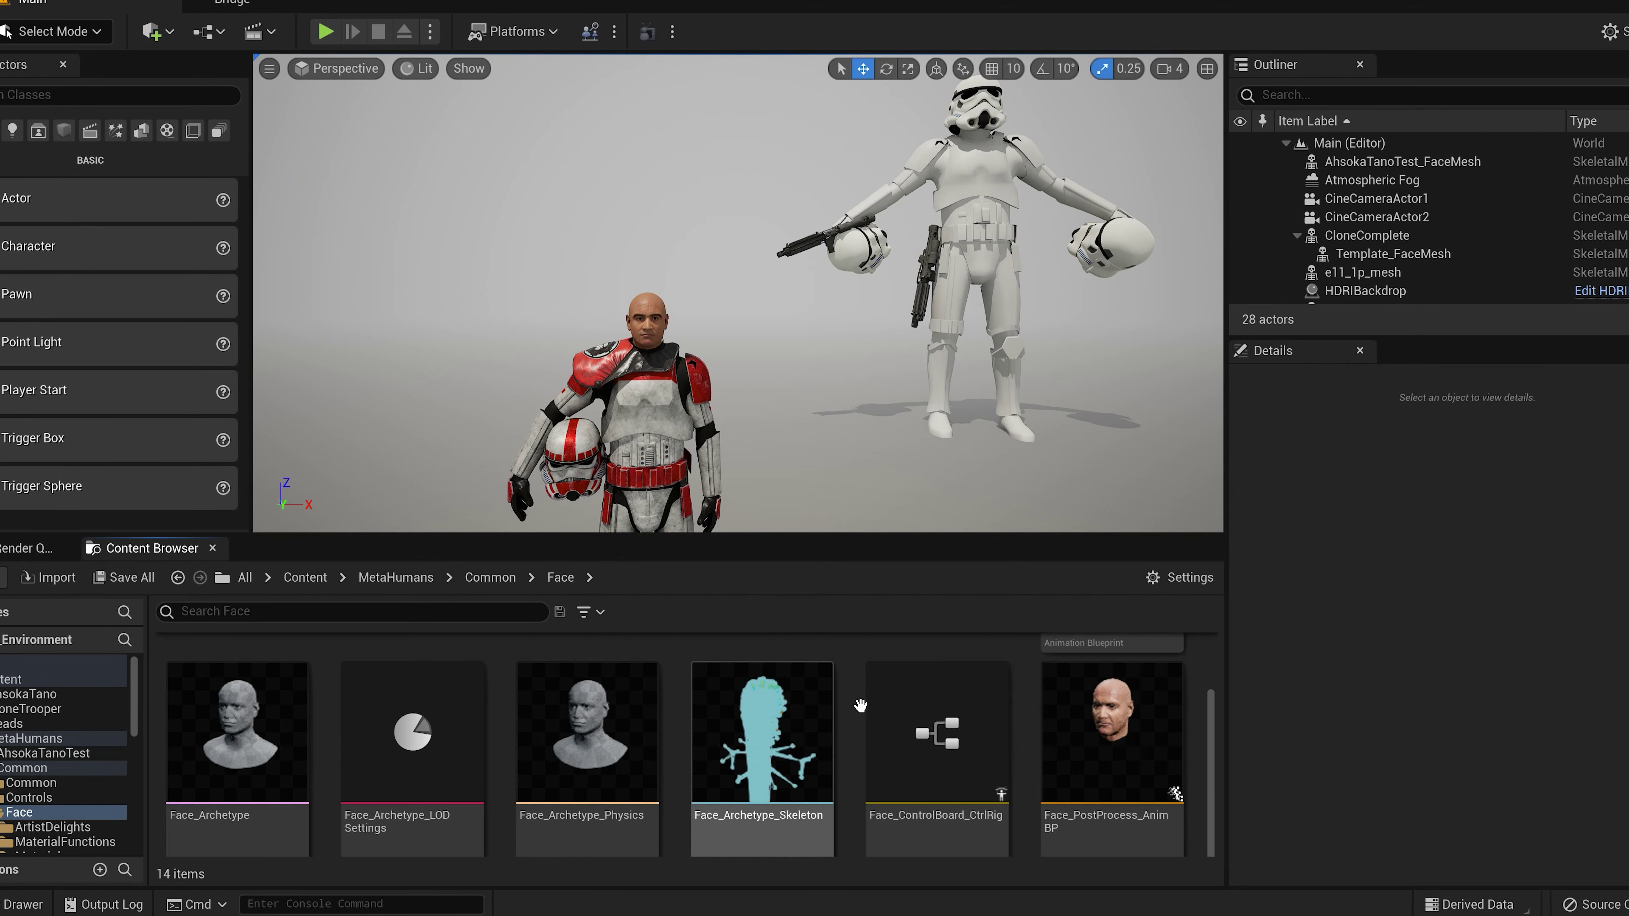
pyautogui.scroll(-3, 1000, 723)
pyautogui.click(1001, 723)
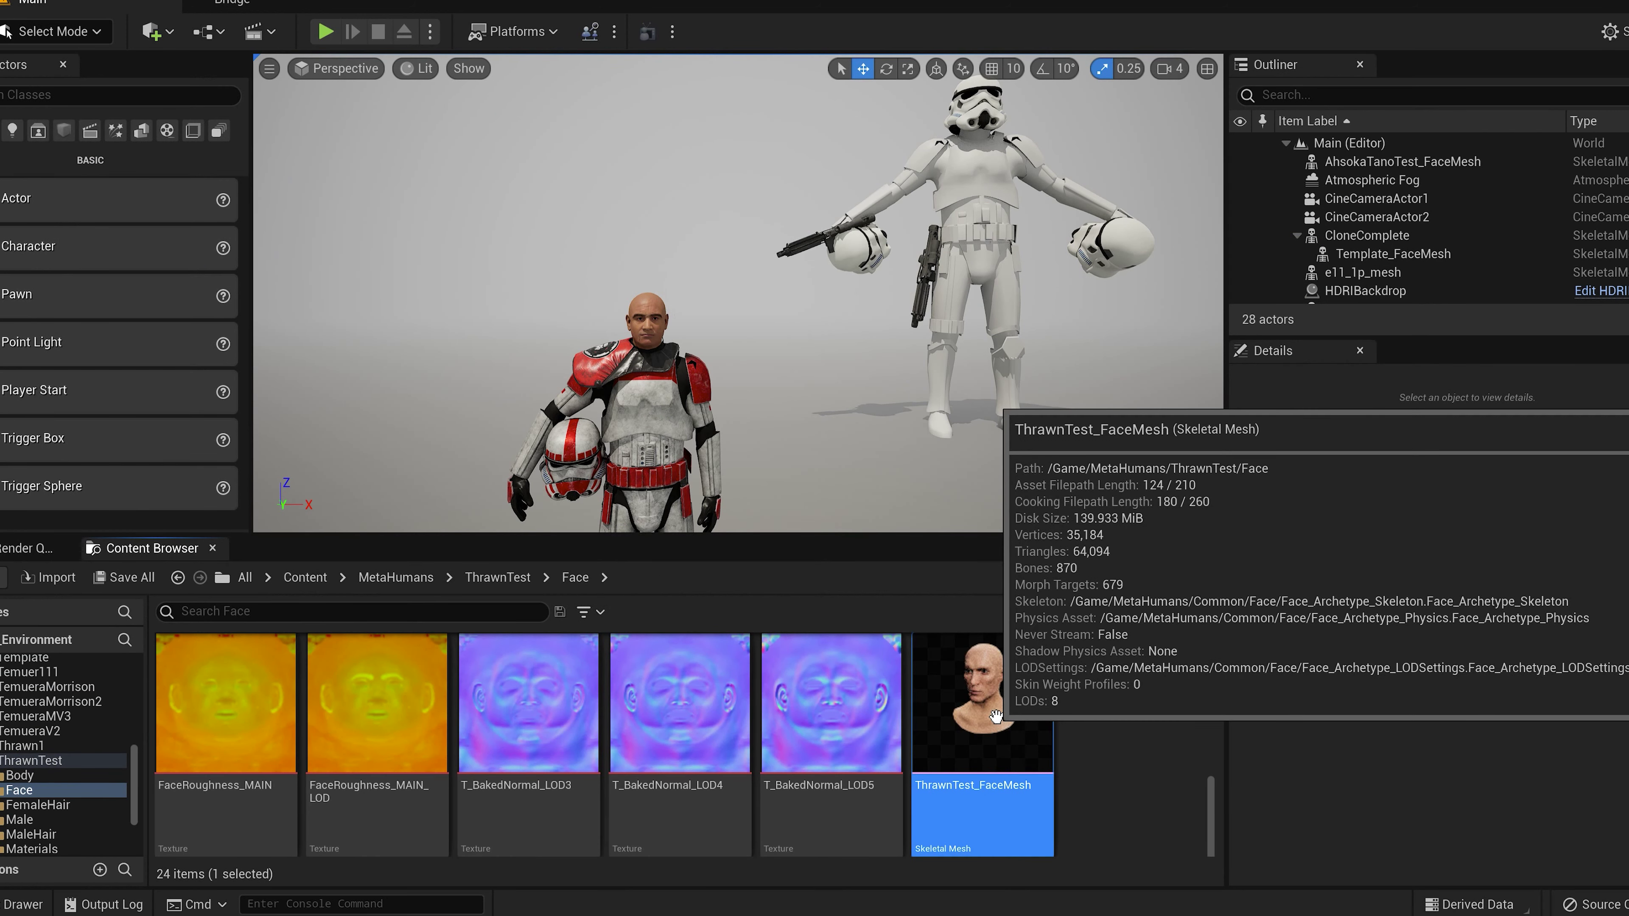
pyautogui.doubleClick(1019, 738)
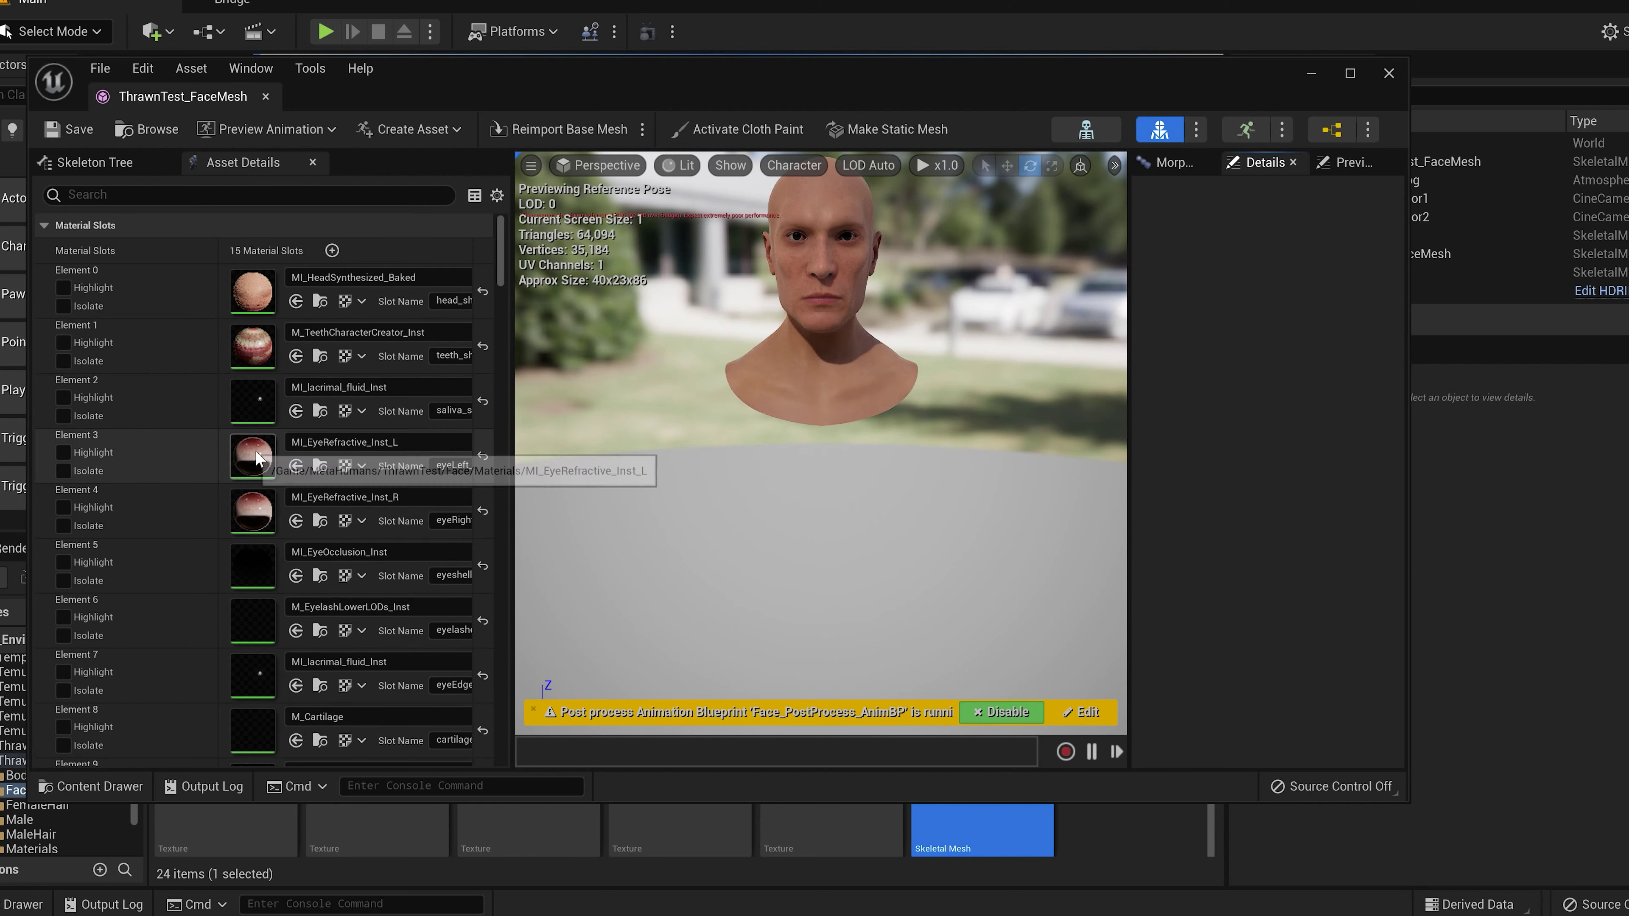
# Step: Review the material slots of ThrawnTest_FaceMesh, from Element 0 to Element 14, and close the mesh editor
pyautogui.scroll(-1, 253, 517)
pyautogui.scroll(-6, 252, 509)
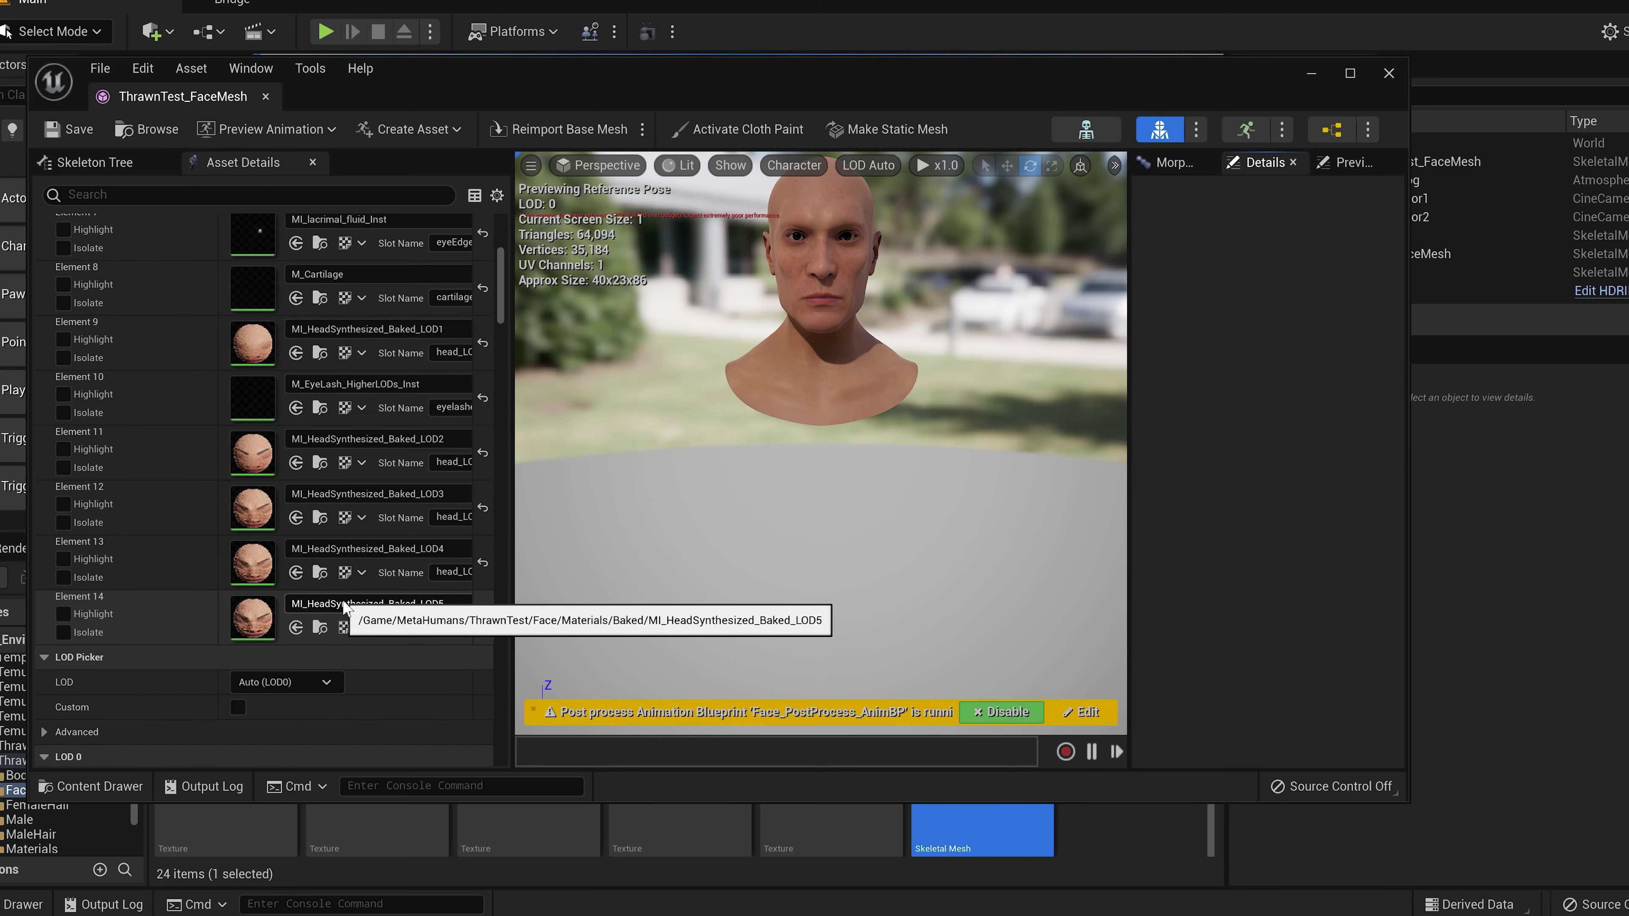
pyautogui.scroll(7, 243, 526)
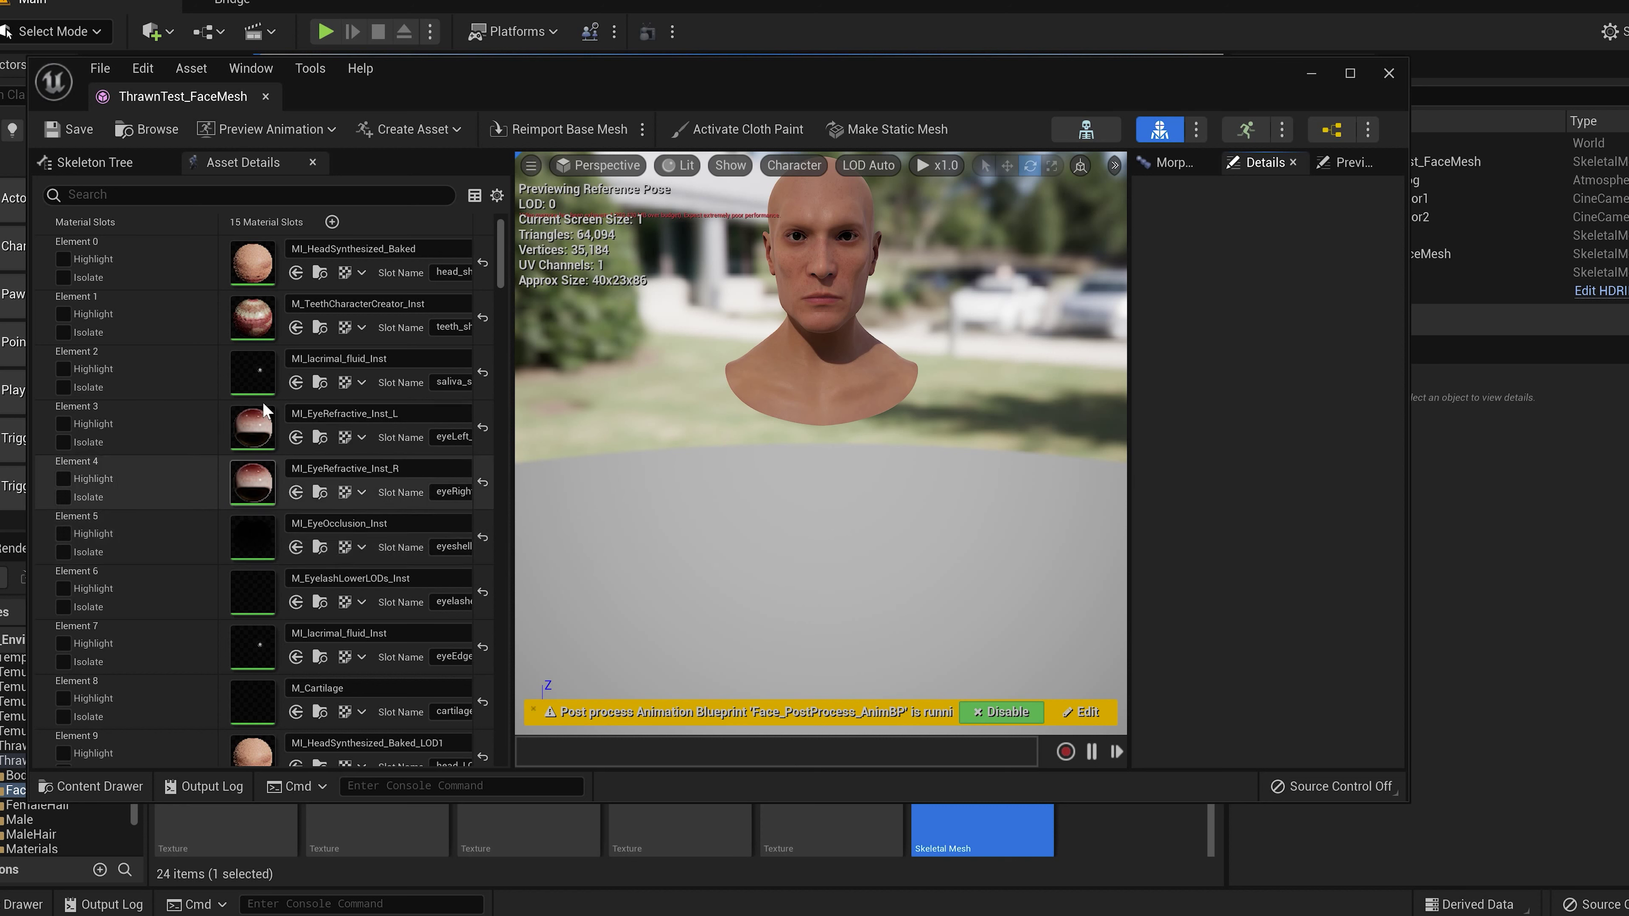
pyautogui.click(1388, 73)
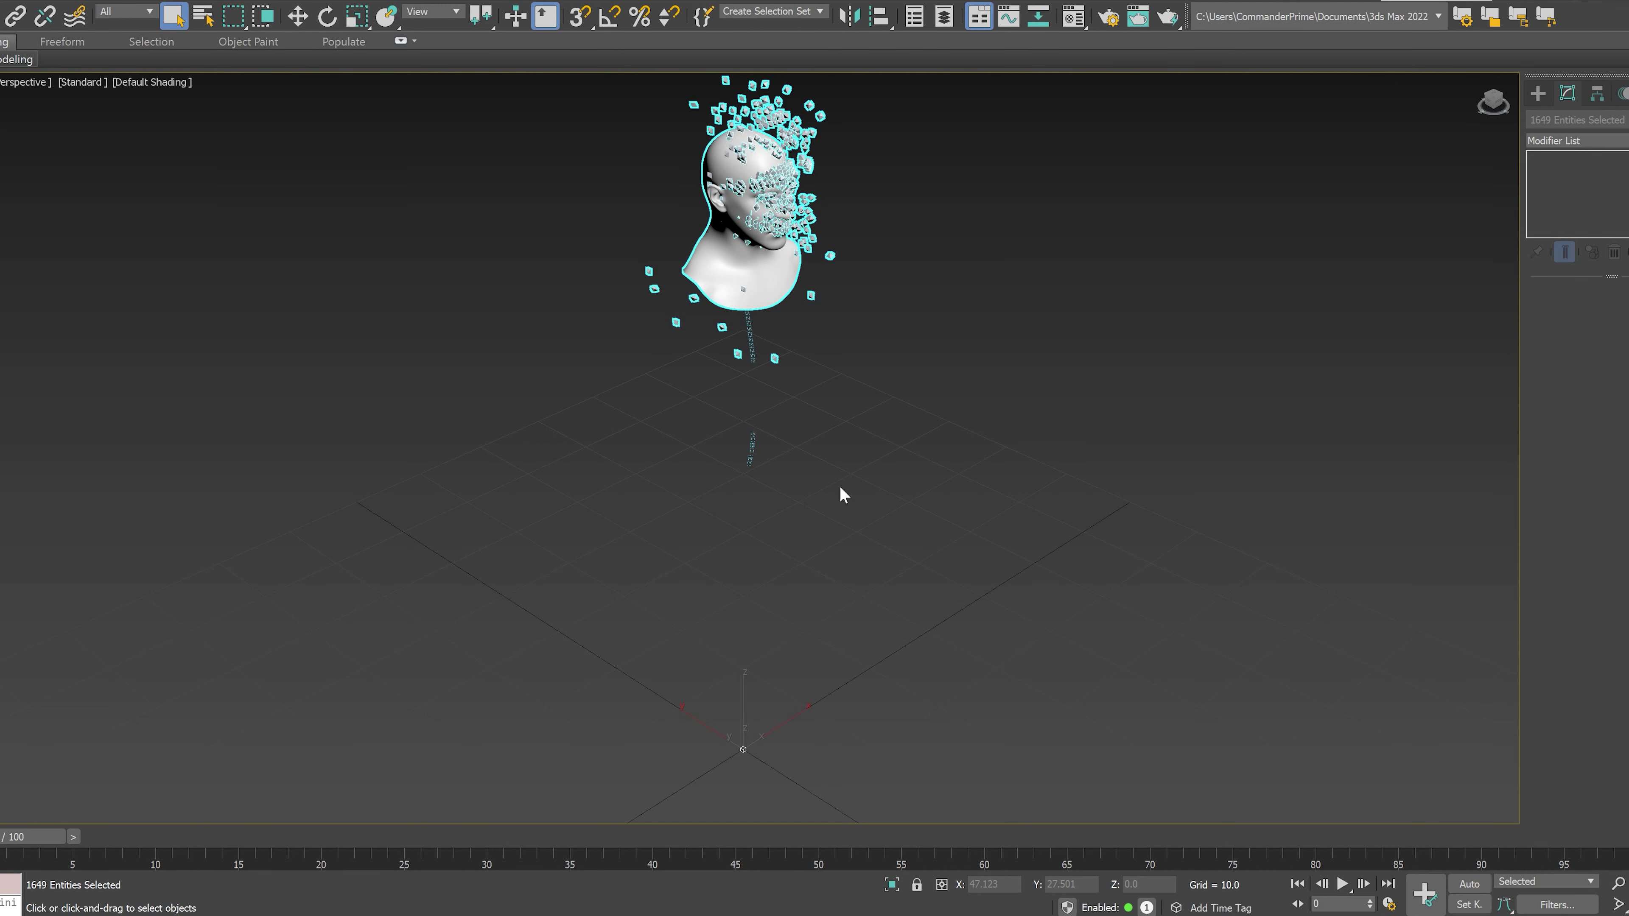
# Step: In 3ds Max, show the Scene Explorer and delete the imported rig bones, keeping the ThrawnTest_FaceMesh_LOD0 mesh
pyautogui.click(34, 1)
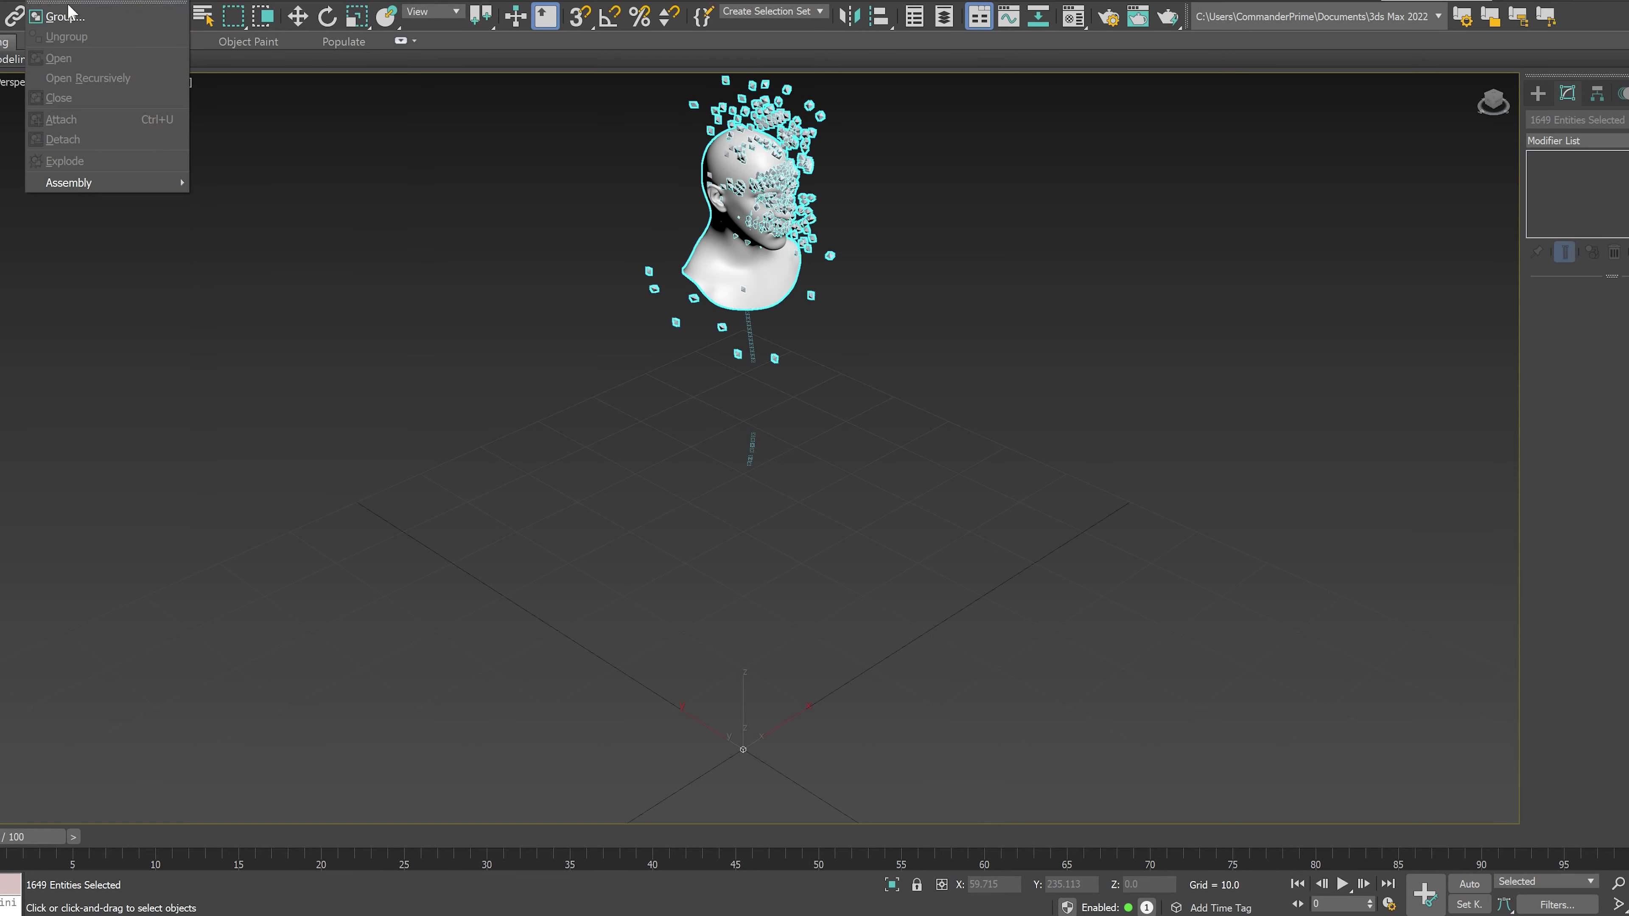
pyautogui.click(8, 18)
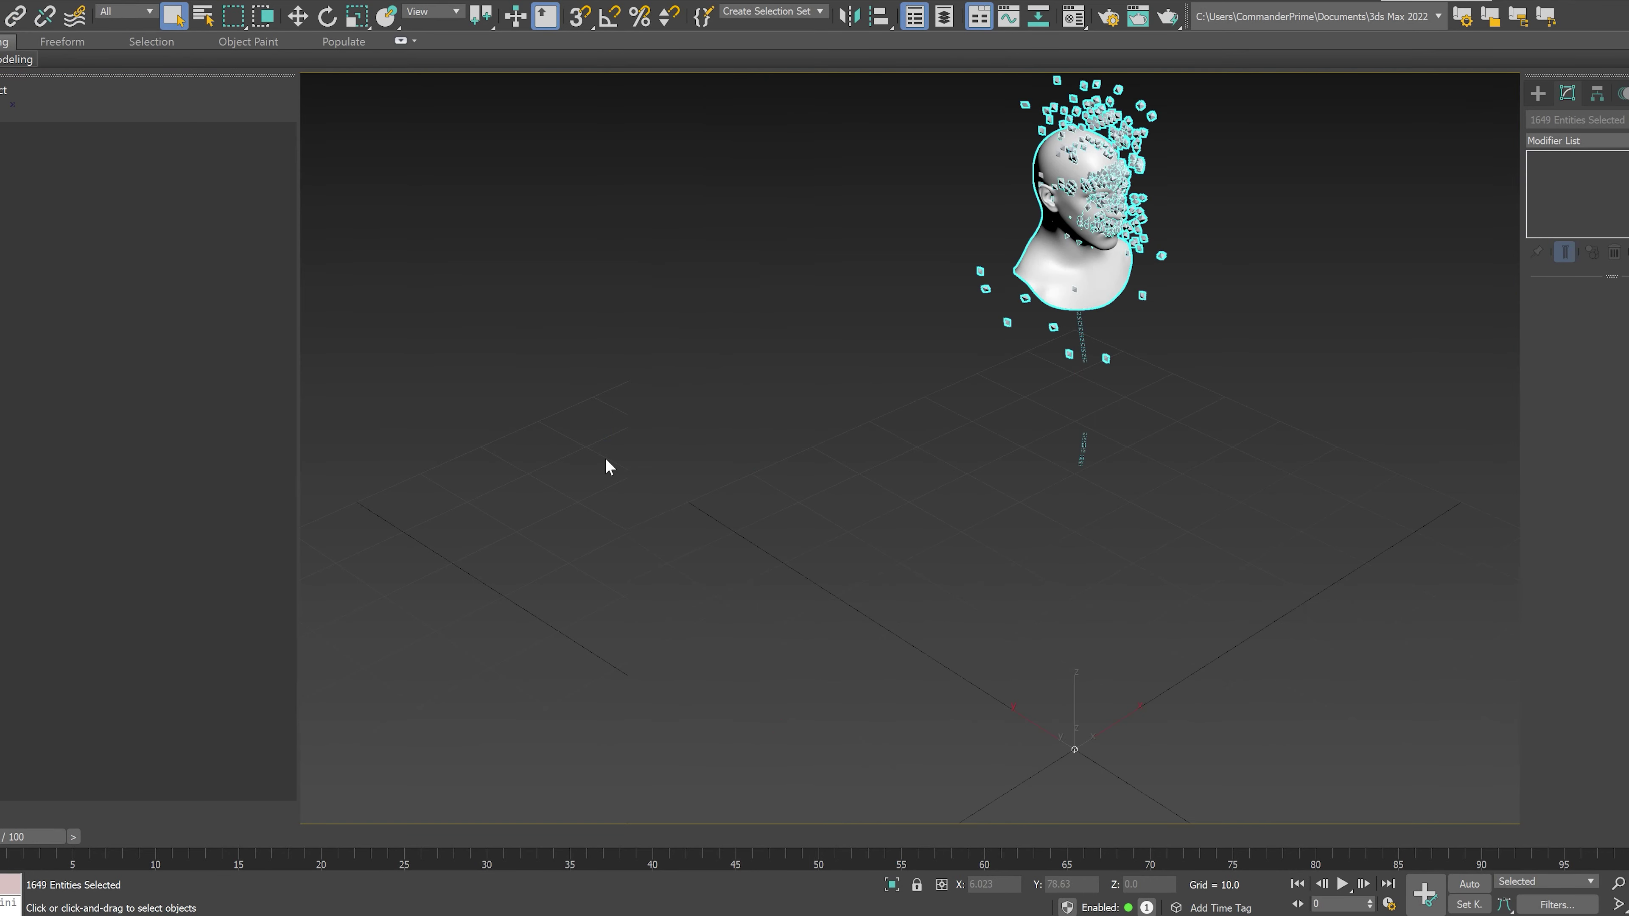
pyautogui.press('Delete')
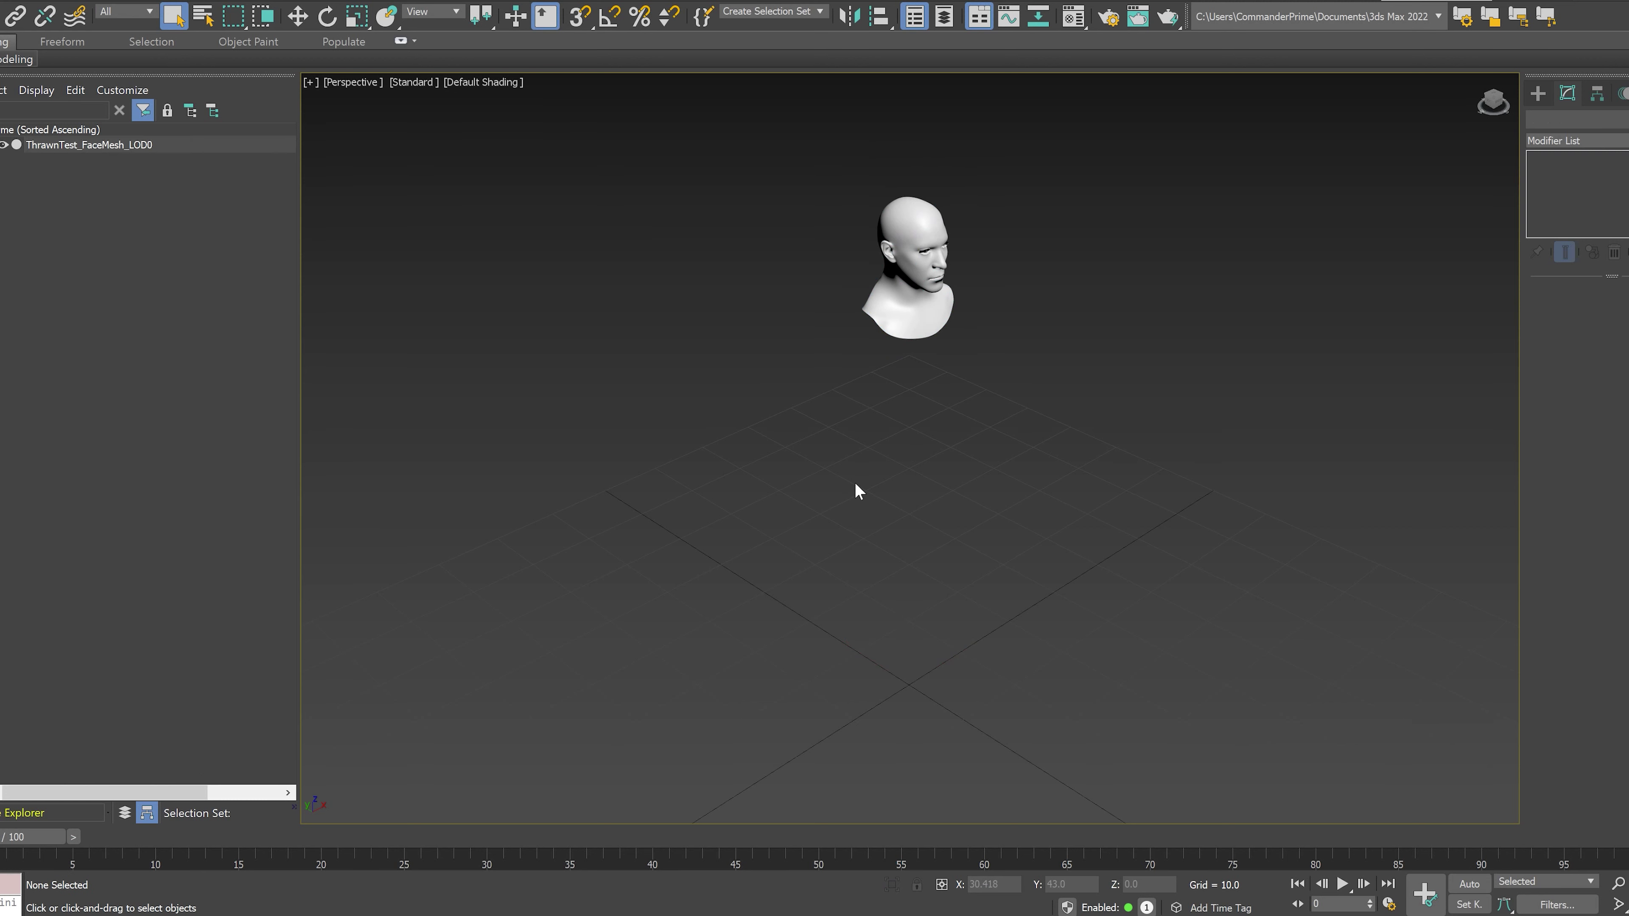
# Step: Select the ThrawnTest_FaceMesh_LOD0 head and delete its Skin modifier, leaving the Editable Mesh
pyautogui.scroll(8, 962, 316)
pyautogui.scroll(-3, 959, 385)
pyautogui.keyDown('alt'); pyautogui.moveTo(959, 386); pyautogui.dragTo(943, 468, button='middle'); pyautogui.keyUp('alt')
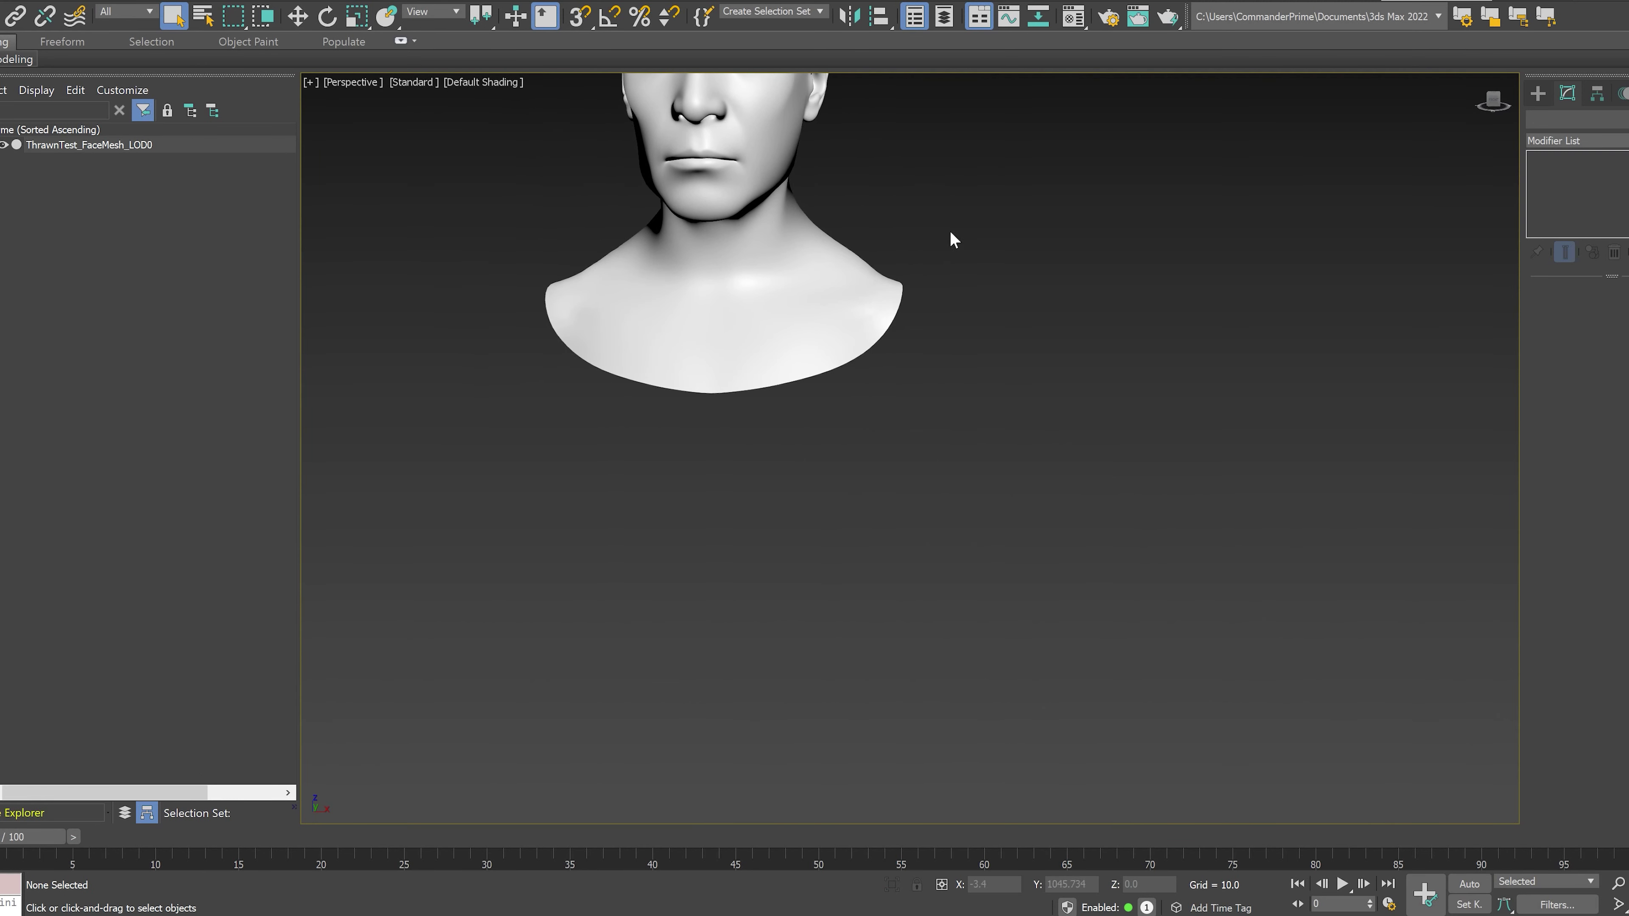
pyautogui.moveTo(1014, 327); pyautogui.dragTo(1048, 624, button='middle')
pyautogui.scroll(2, 875, 415)
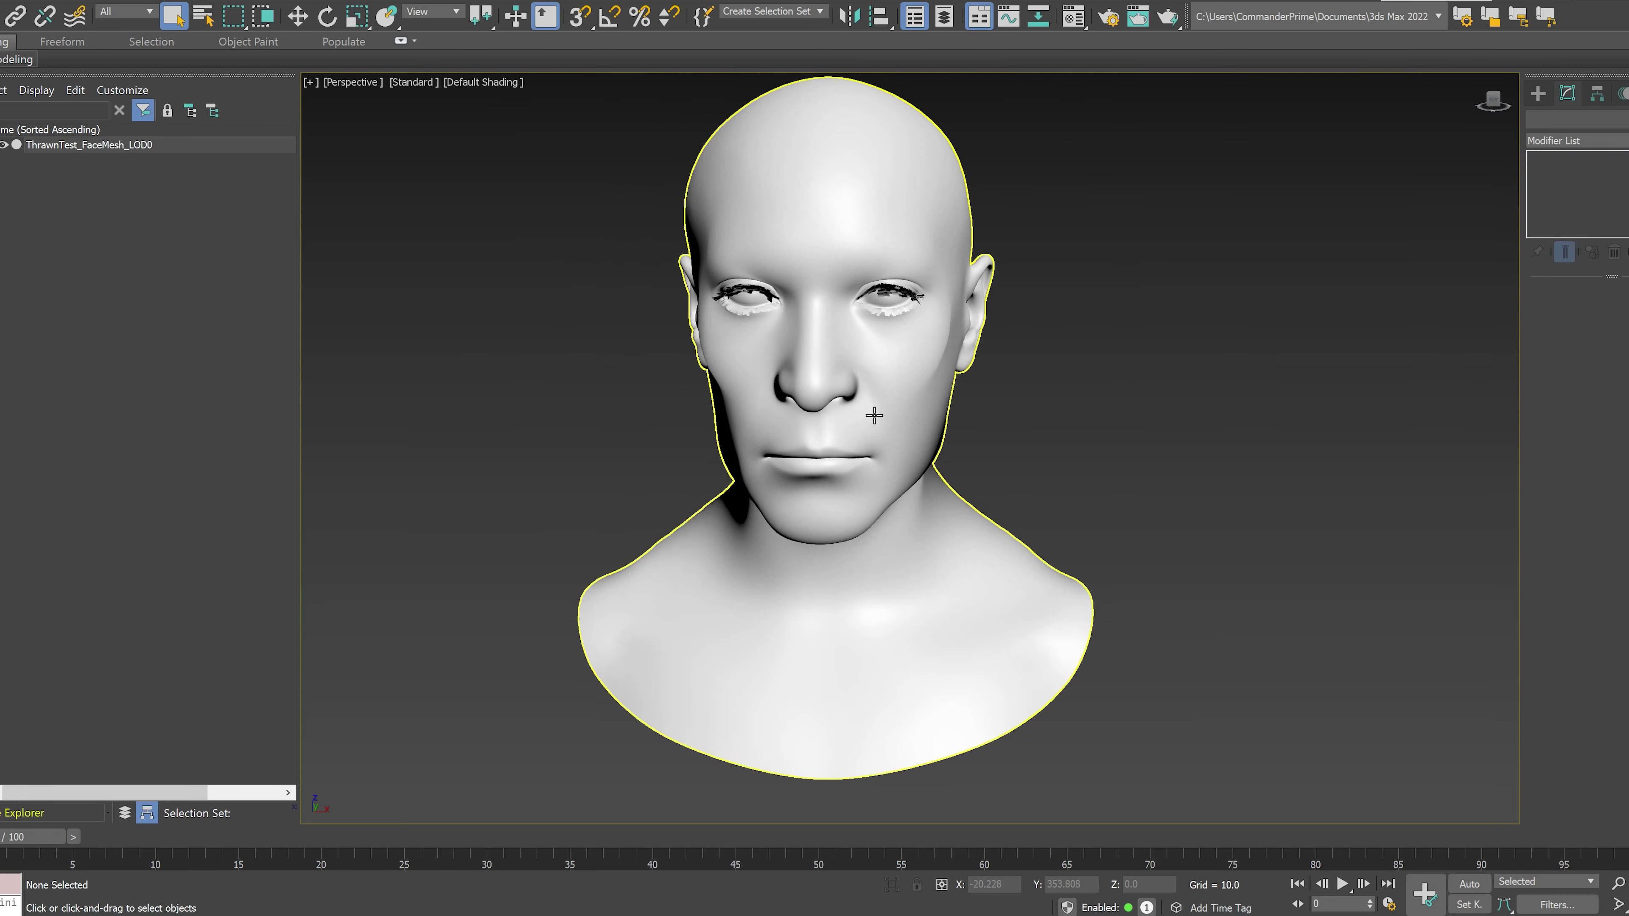
pyautogui.click(749, 291)
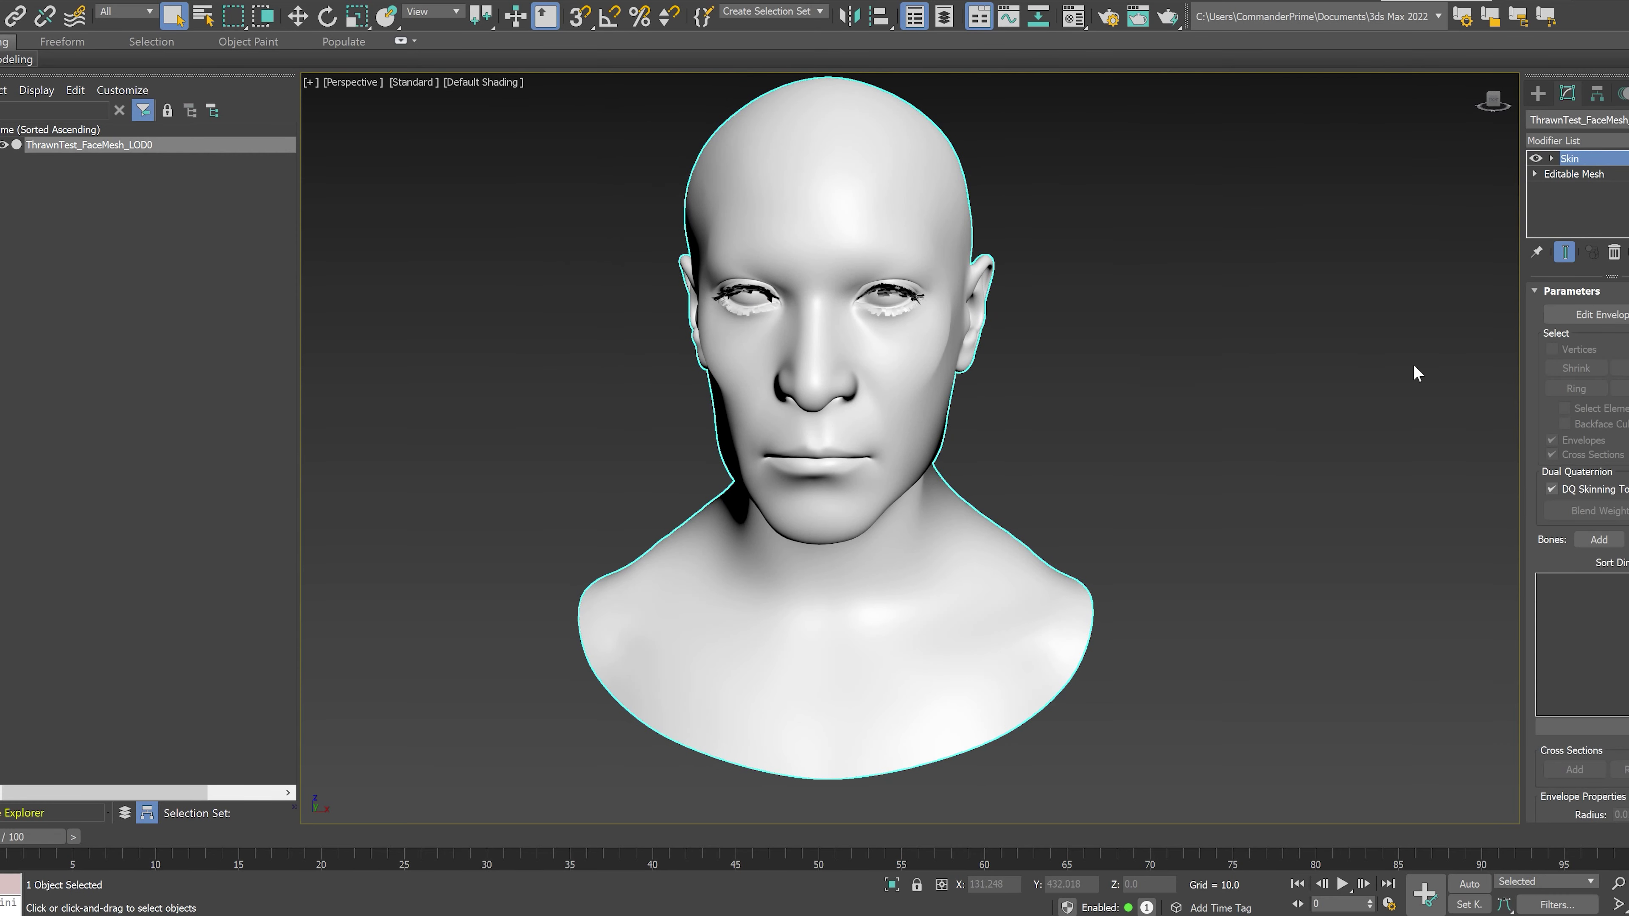
pyautogui.press('z')
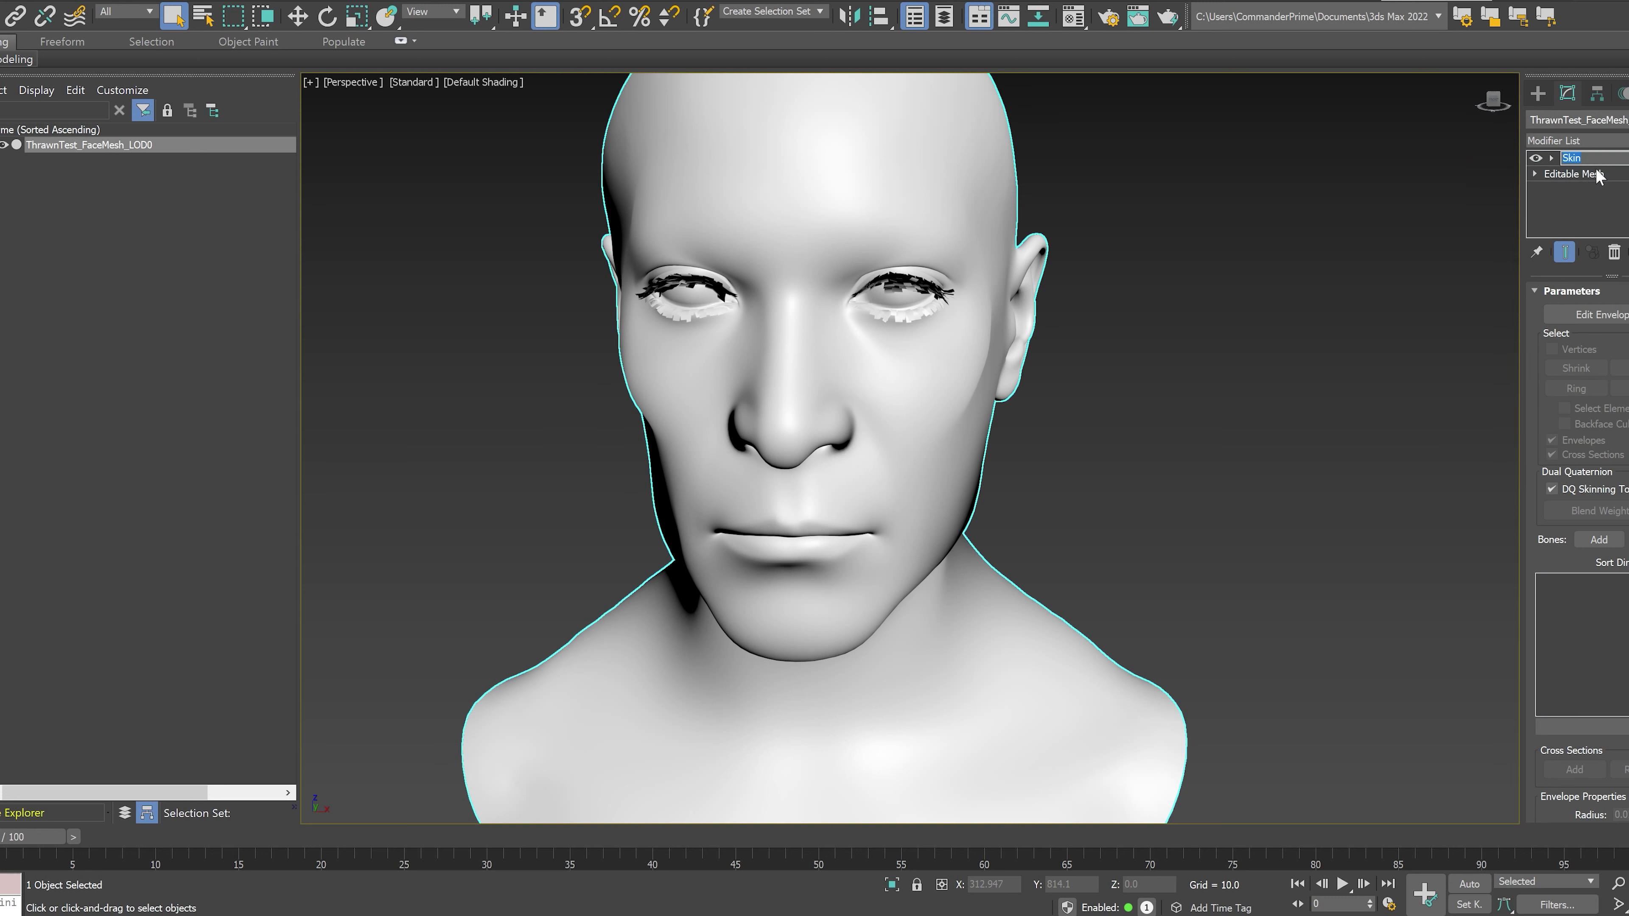
pyautogui.click(1579, 172)
pyautogui.rightClick(1574, 161)
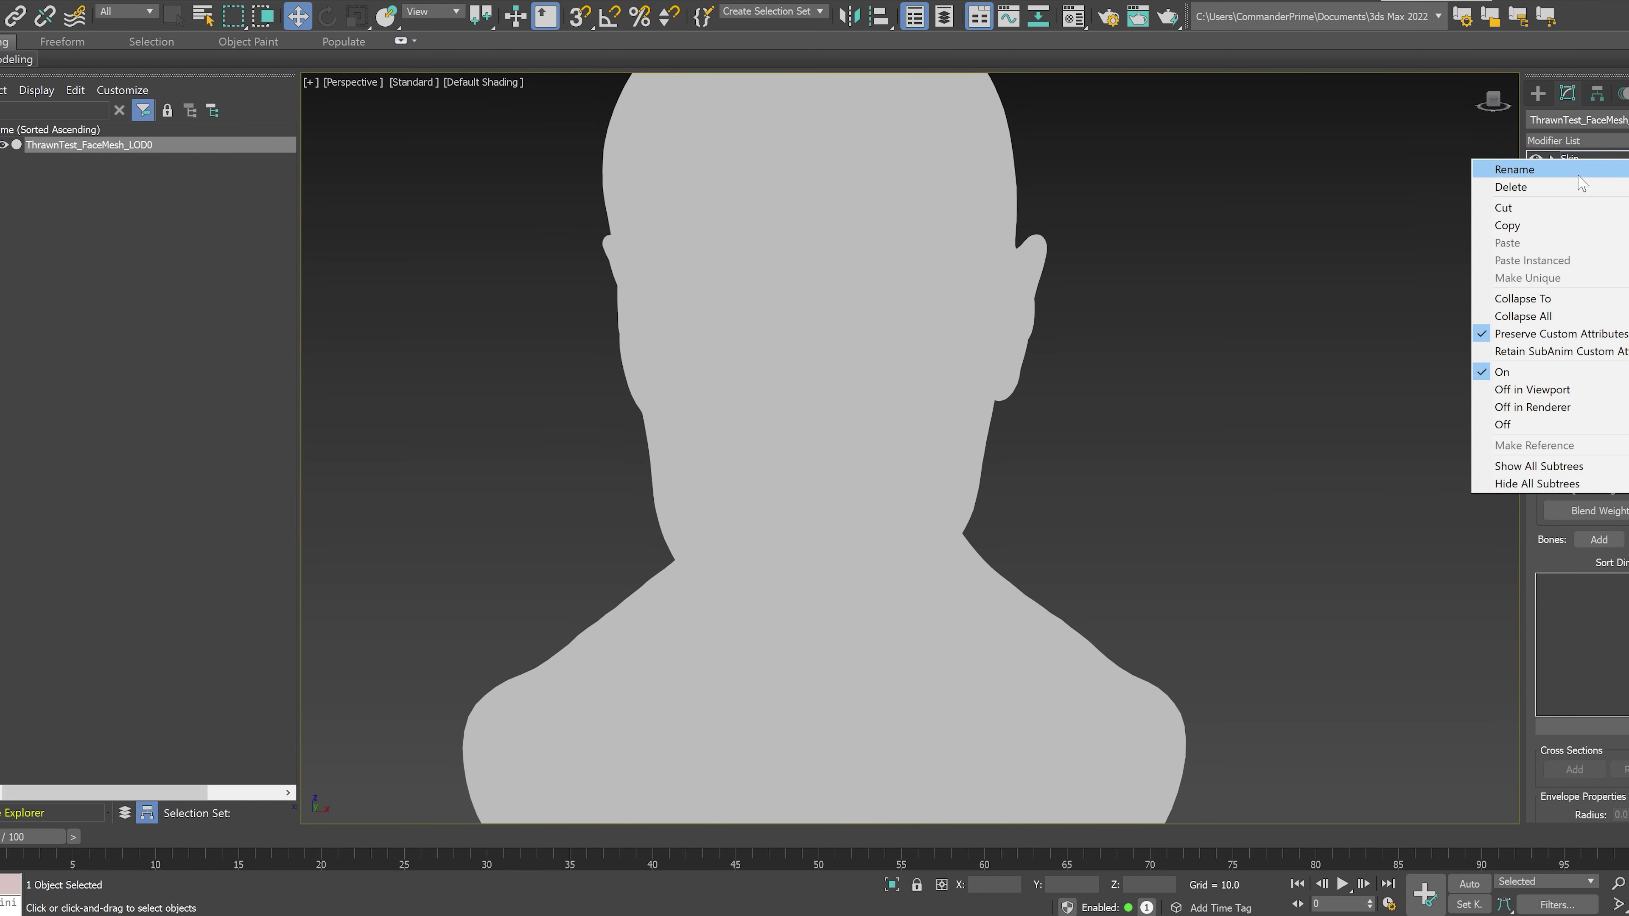
pyautogui.click(1589, 188)
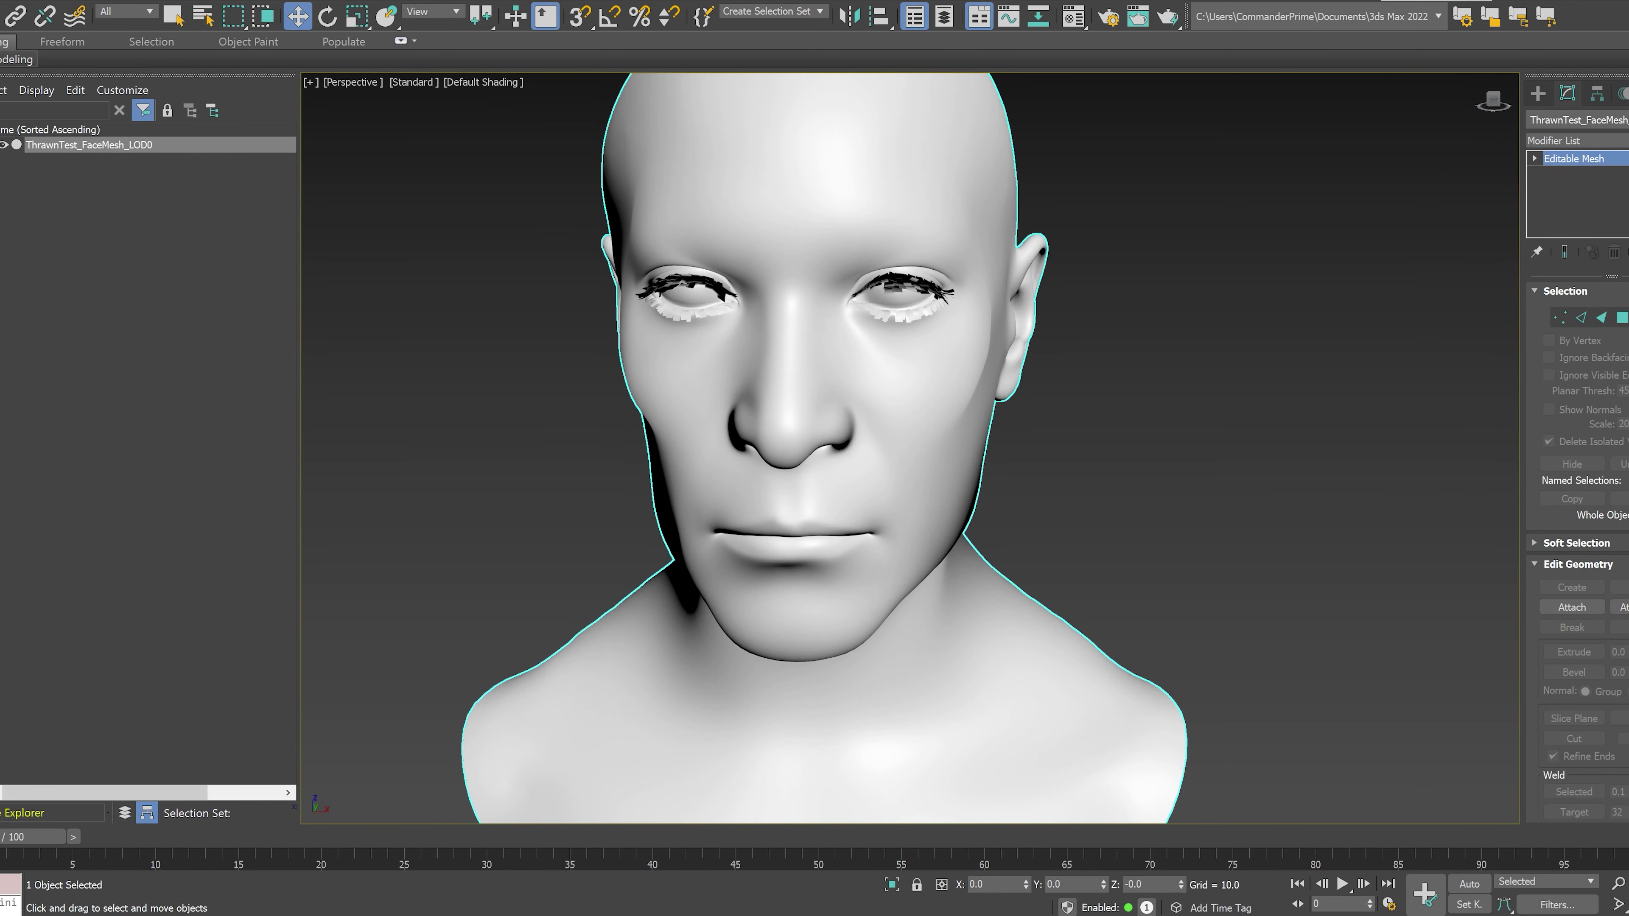
# Step: Select the head's skin surface at sub-object level of the Editable Mesh and open the Material Editor beside the face
pyautogui.press('4')
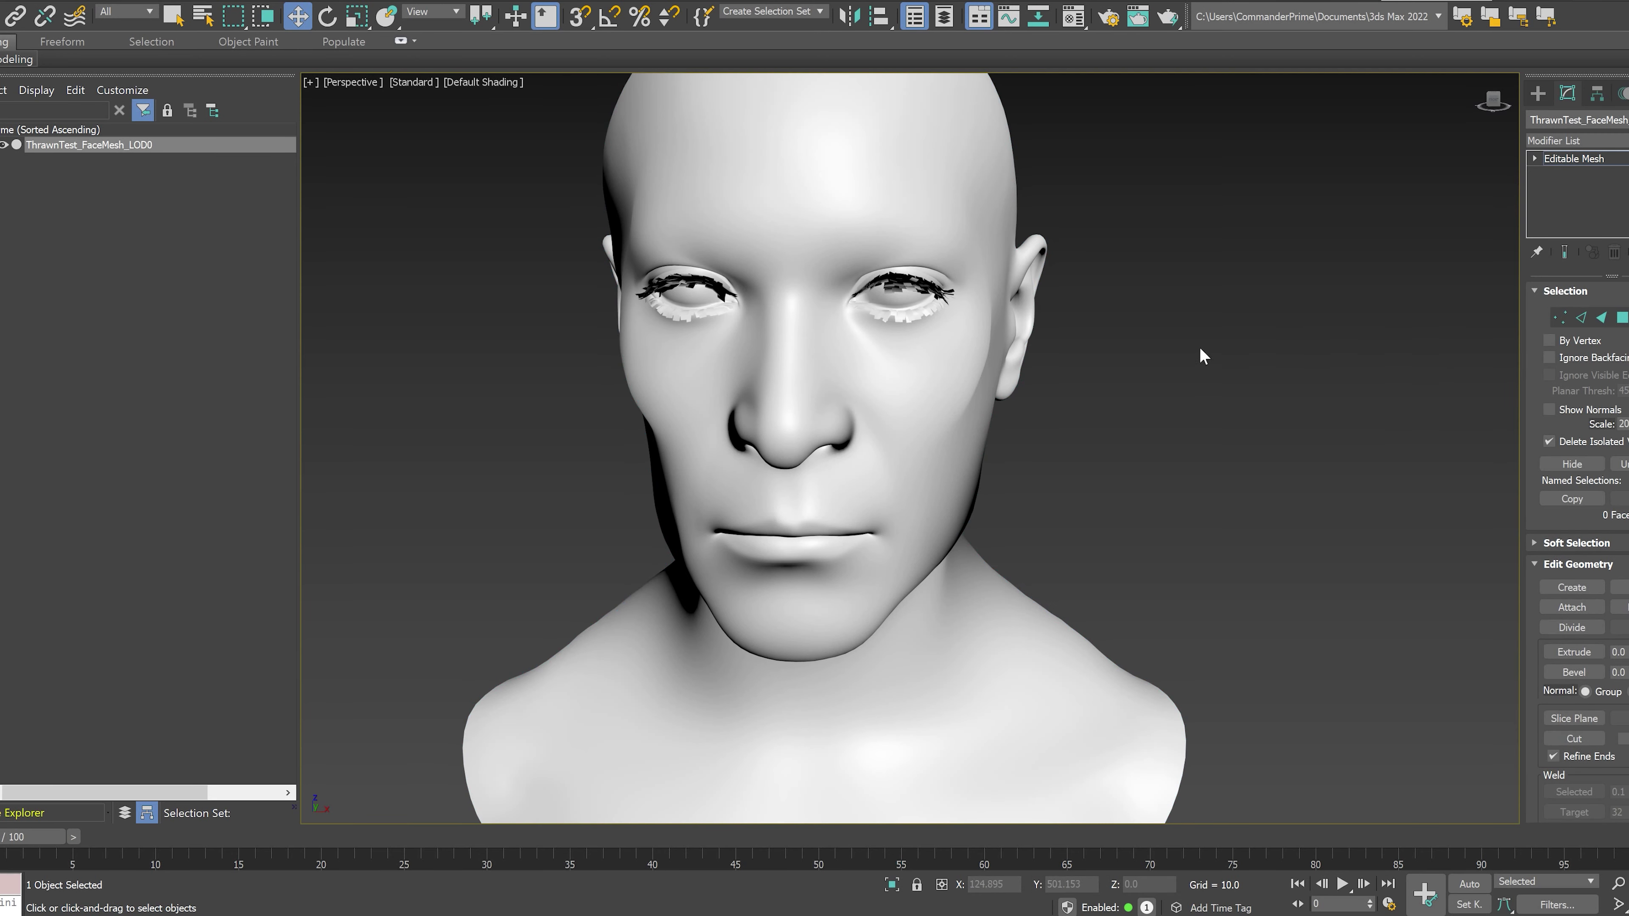
pyautogui.click(921, 287)
pyautogui.hotkey('ctrl', 'a')
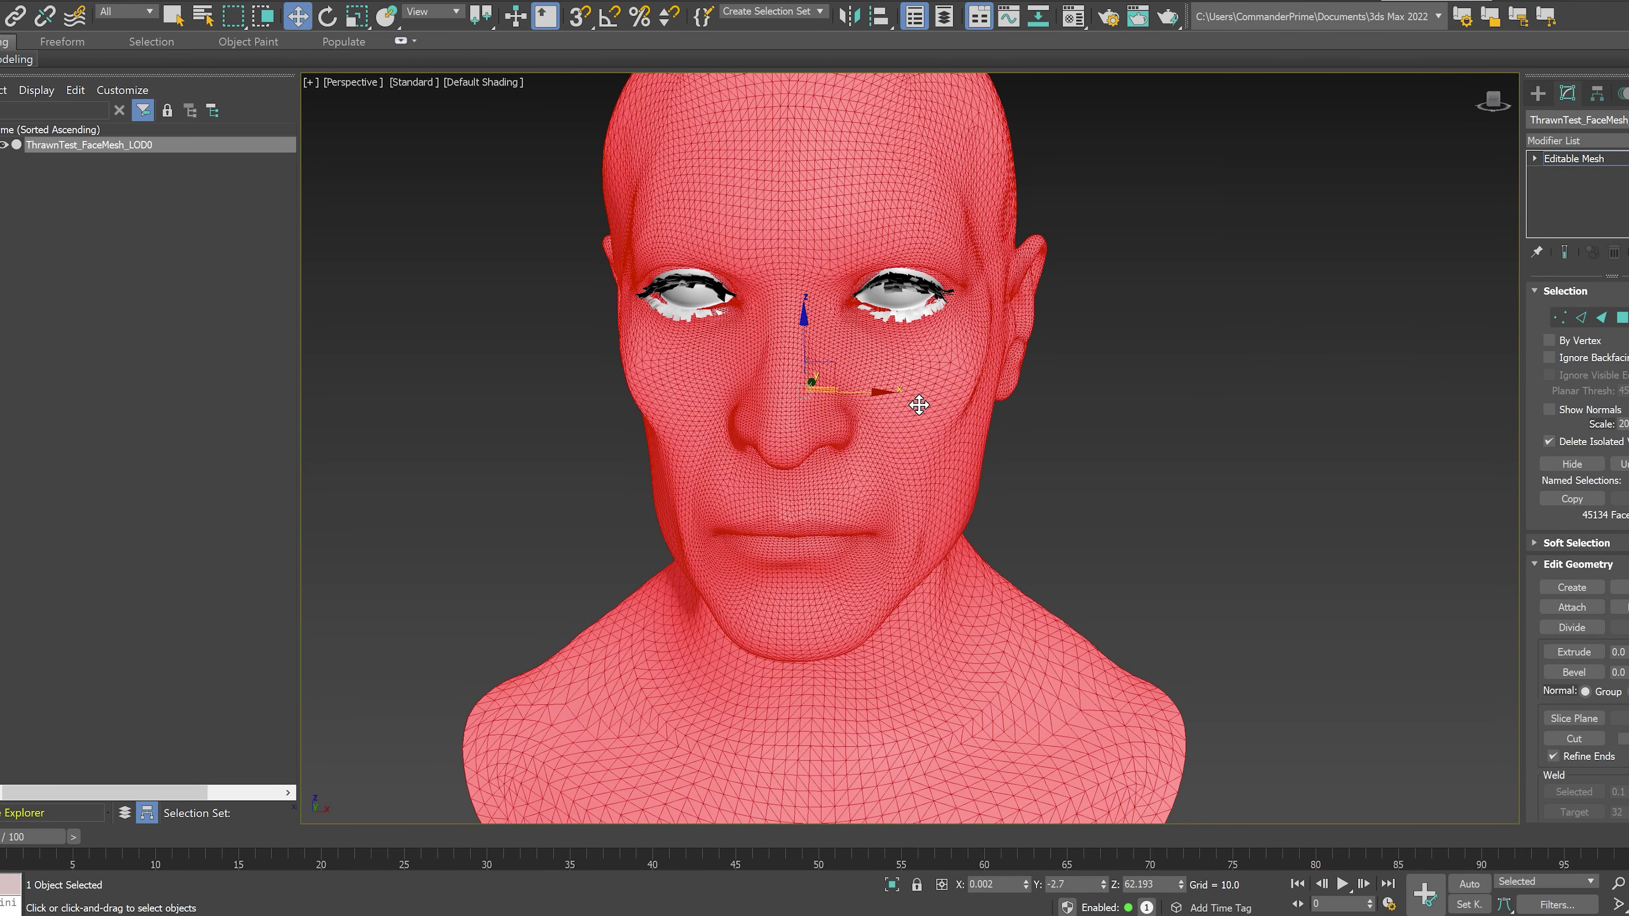
pyautogui.press('m')
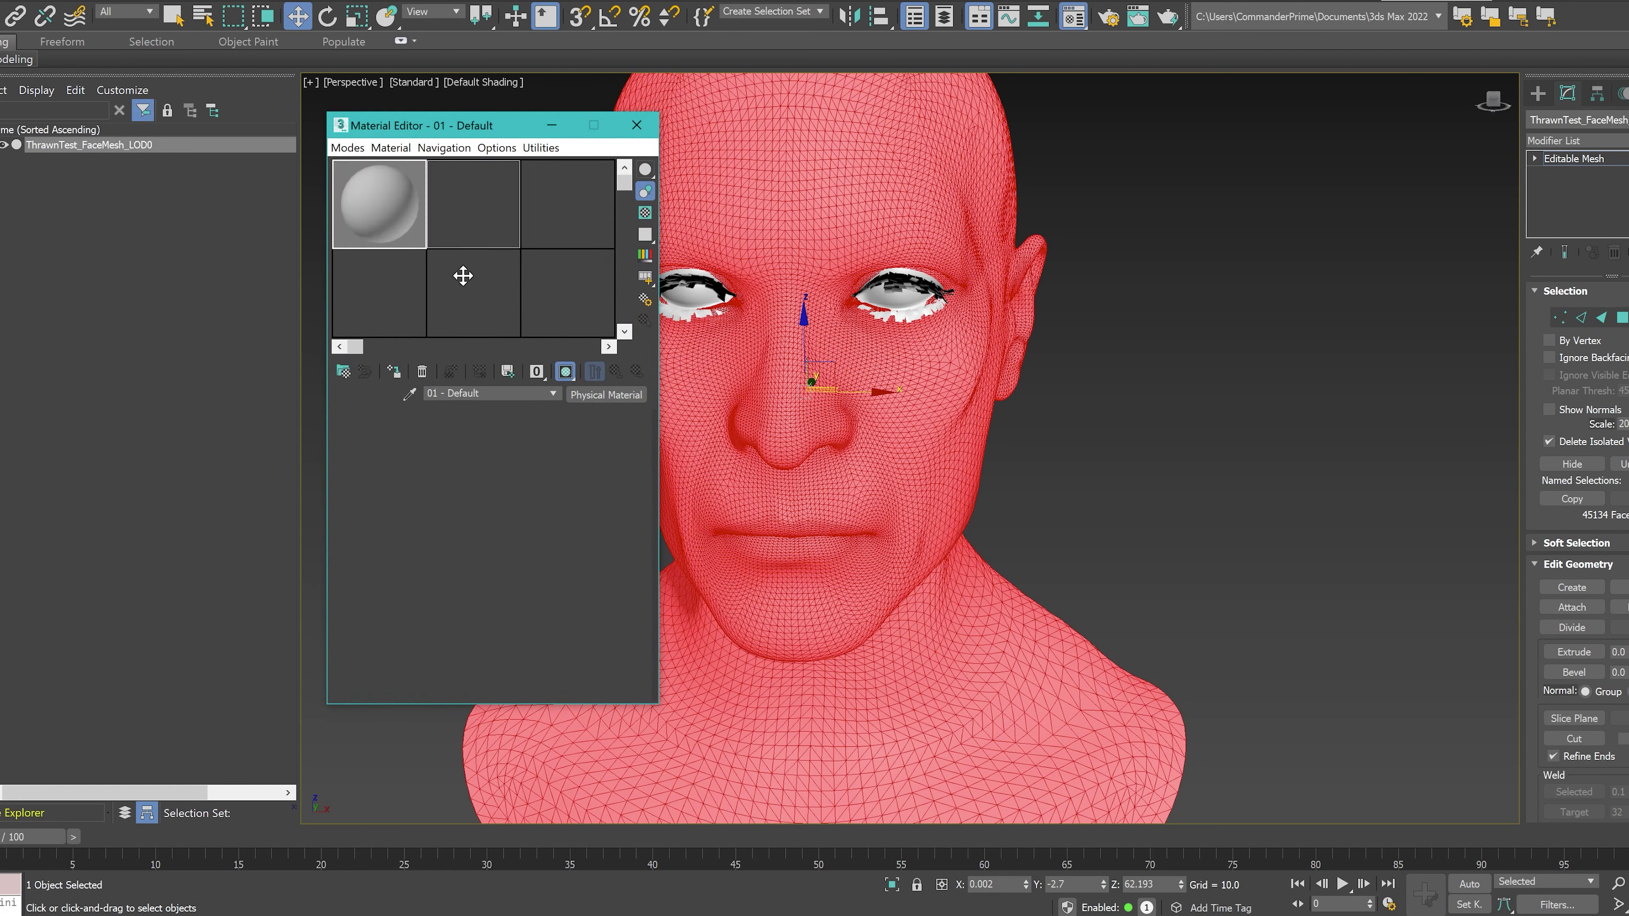
pyautogui.moveTo(482, 126); pyautogui.dragTo(341, 141)
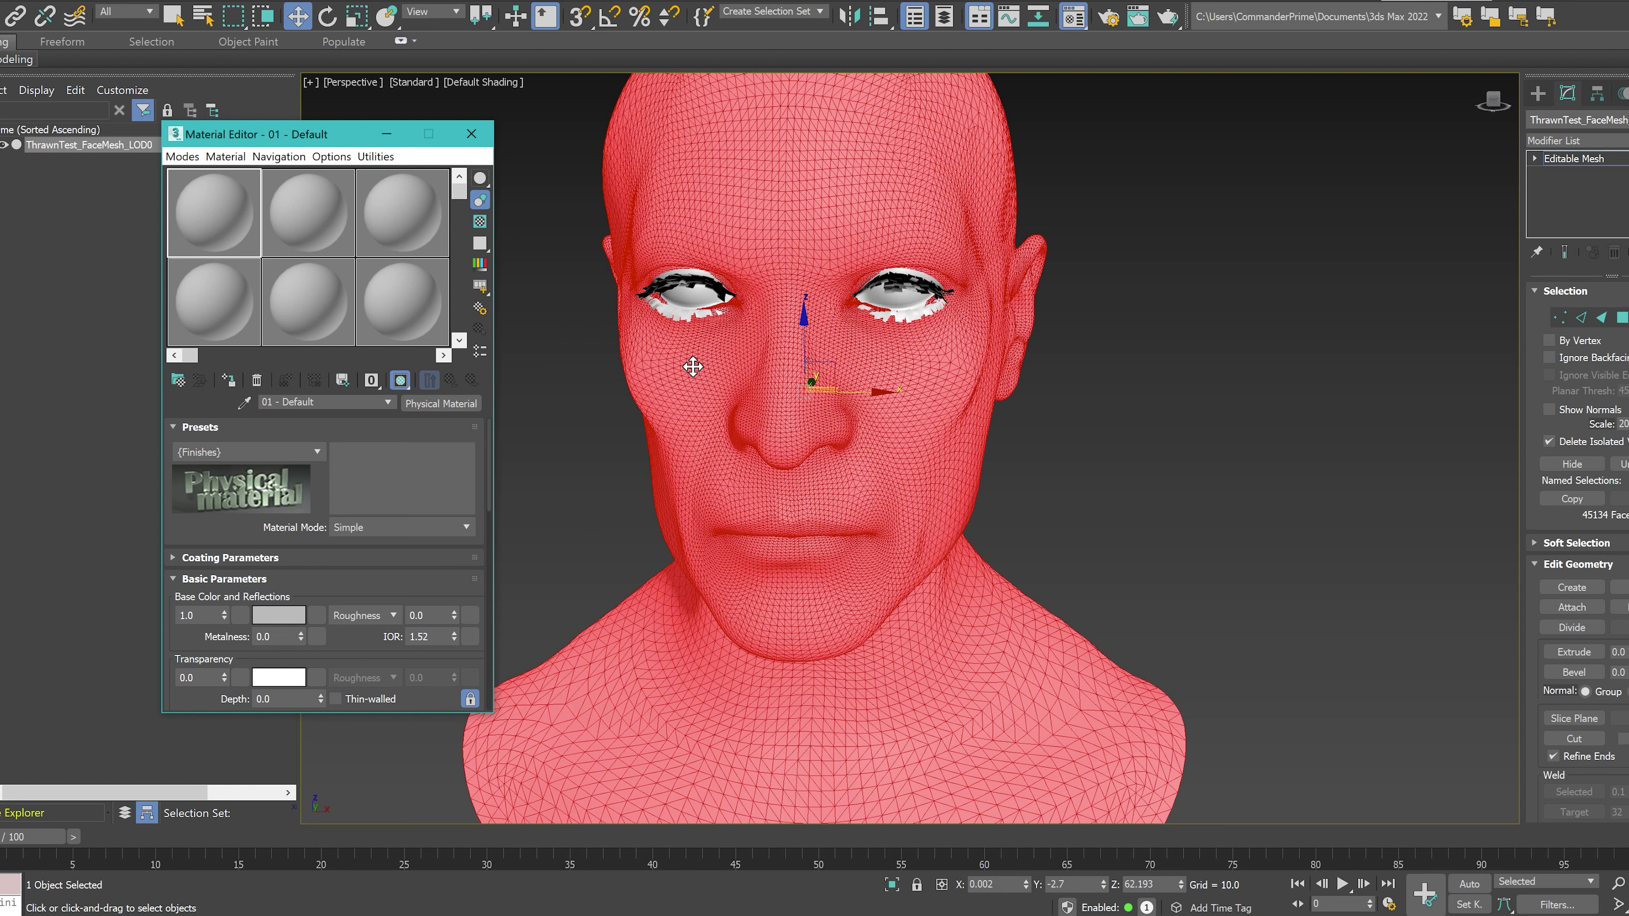
# Step: Select each eyeball element of the face mesh in turn and inspect it up close as separate geometry
pyautogui.click(689, 299)
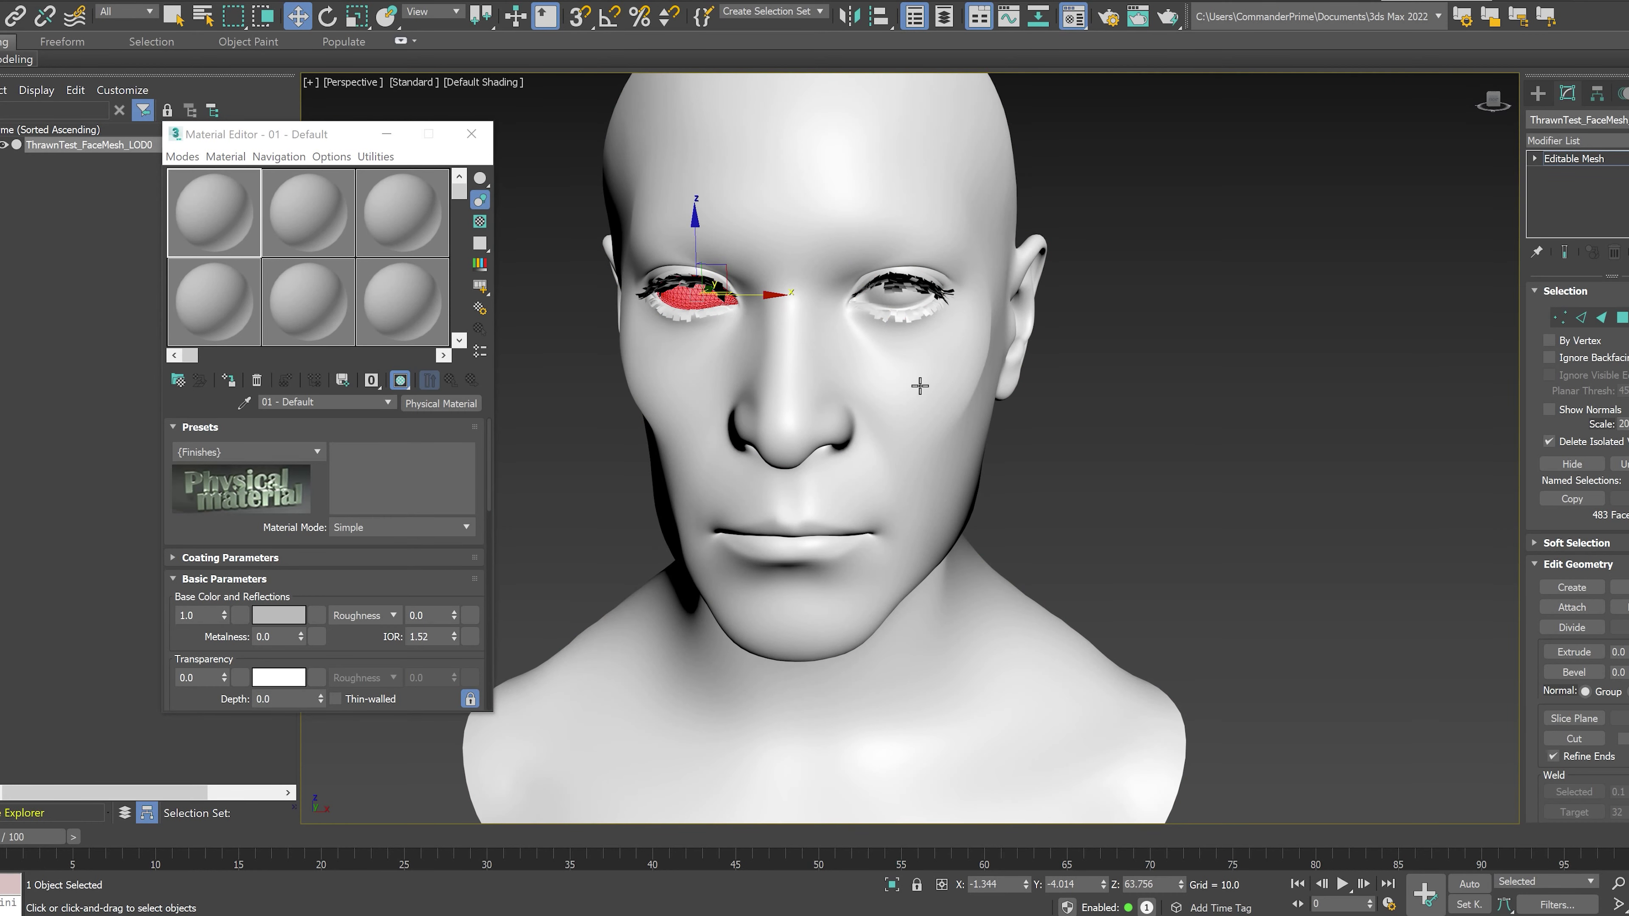
pyautogui.scroll(8, 808, 265)
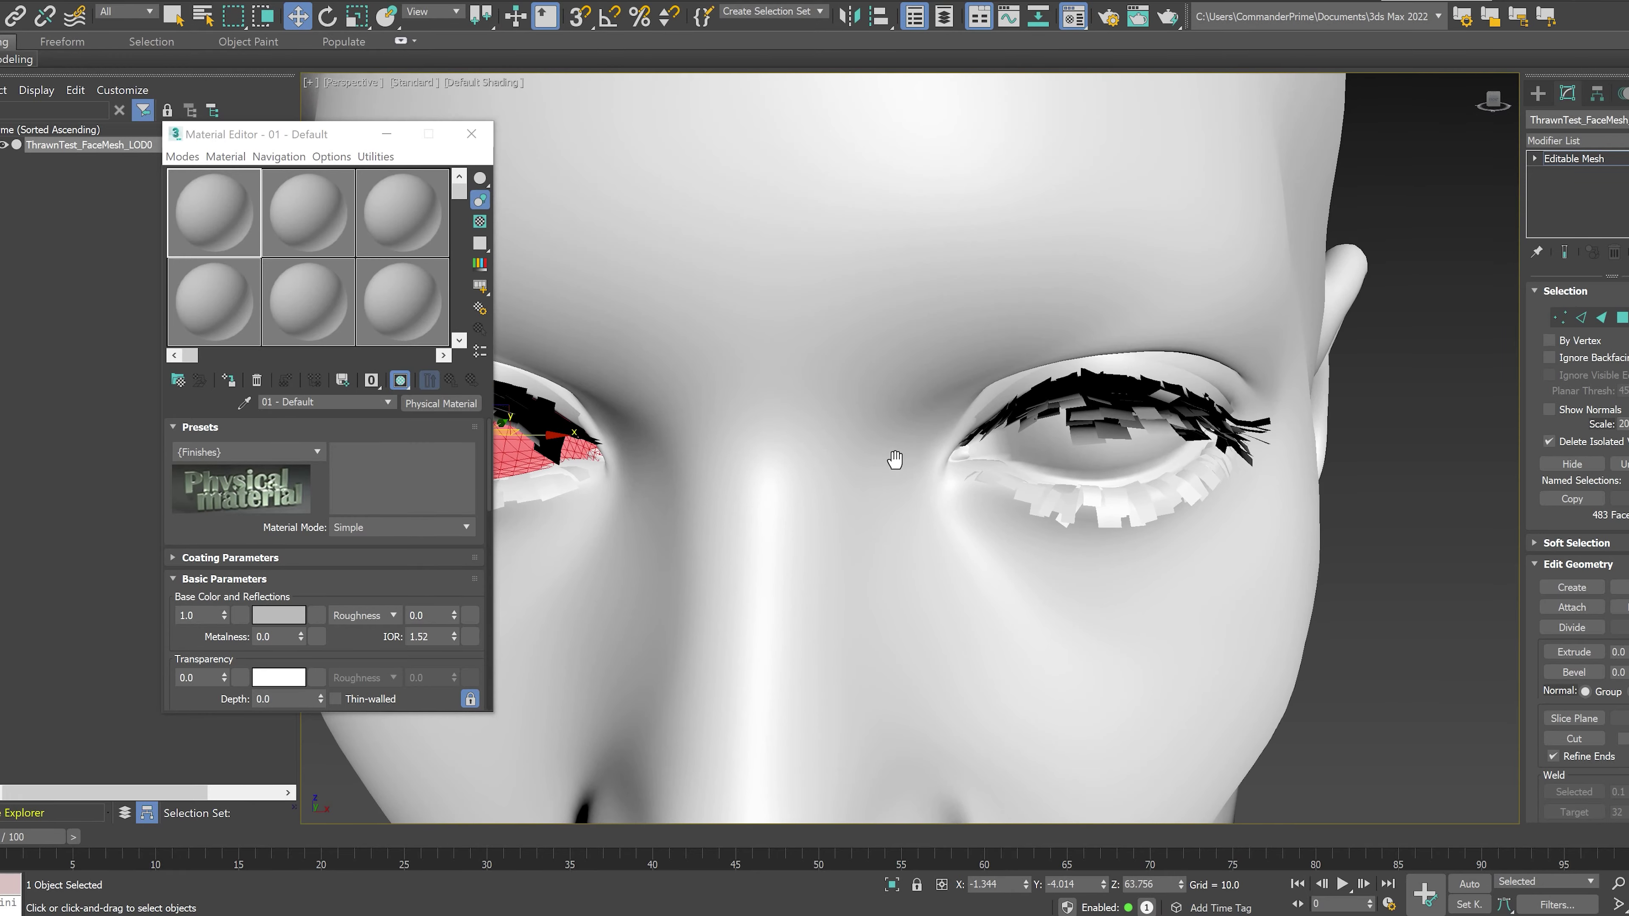
pyautogui.click(956, 505)
pyautogui.moveTo(957, 505); pyautogui.dragTo(816, 457, button='middle')
pyautogui.scroll(5, 851, 515)
pyautogui.click(846, 481)
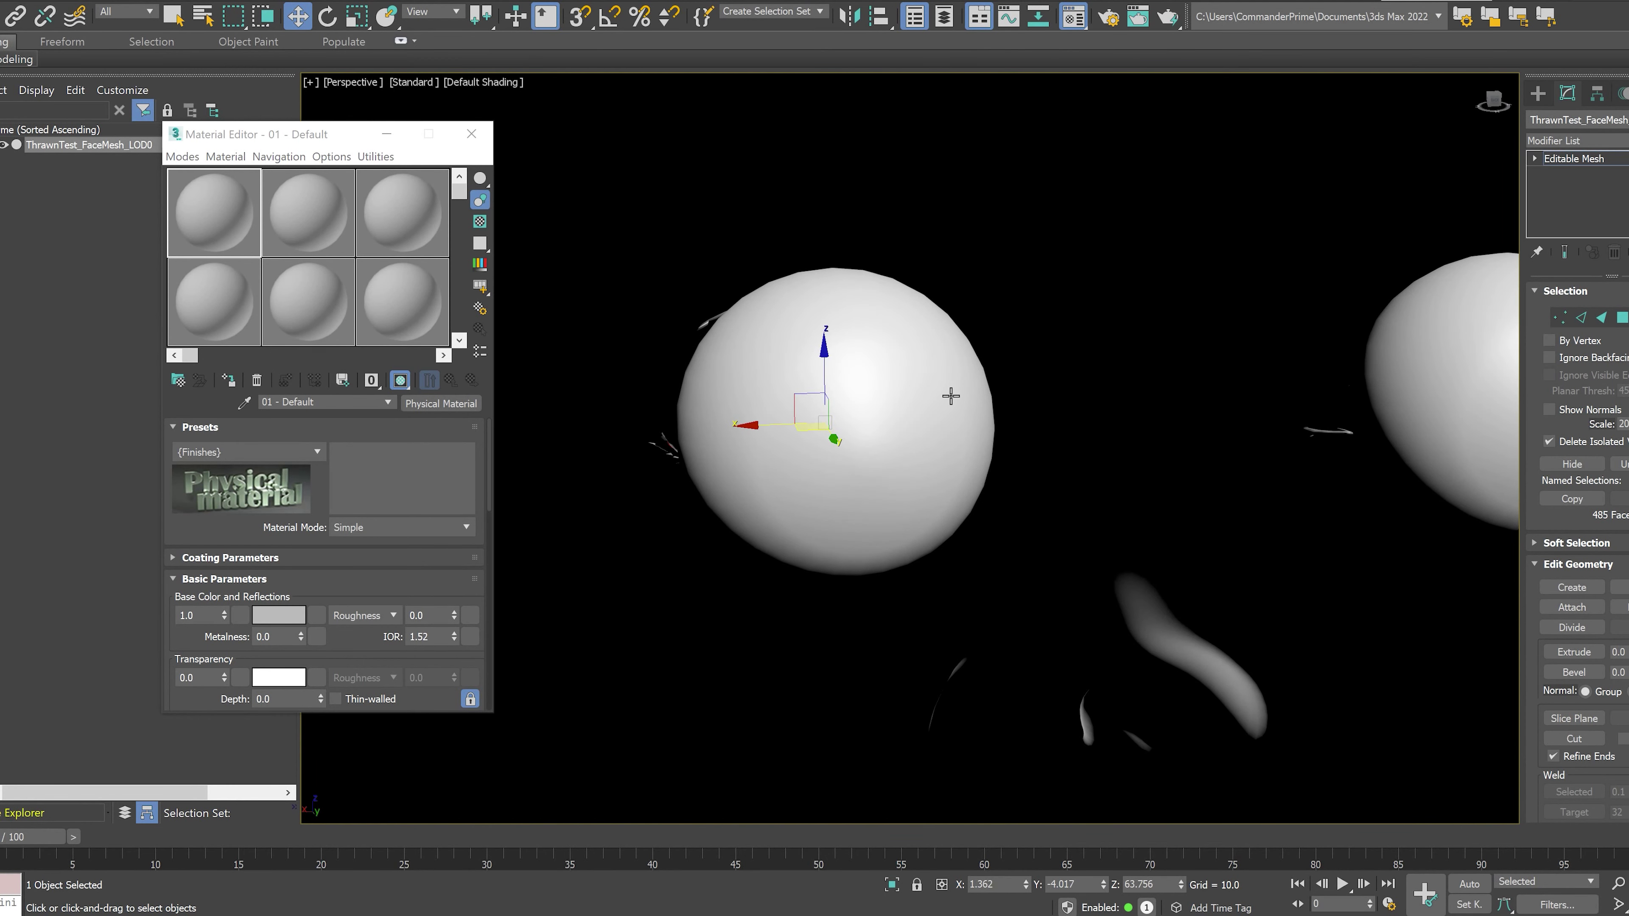
pyautogui.keyDown('alt'); pyautogui.moveTo(807, 523); pyautogui.dragTo(809, 452, button='middle'); pyautogui.keyUp('alt')
pyautogui.scroll(-3, 865, 482)
# Step: Select the head's skin element and assign it the 01 - Default material with a bright cyan base colour (0.0, 0.706, 1.0)
pyautogui.click(816, 351)
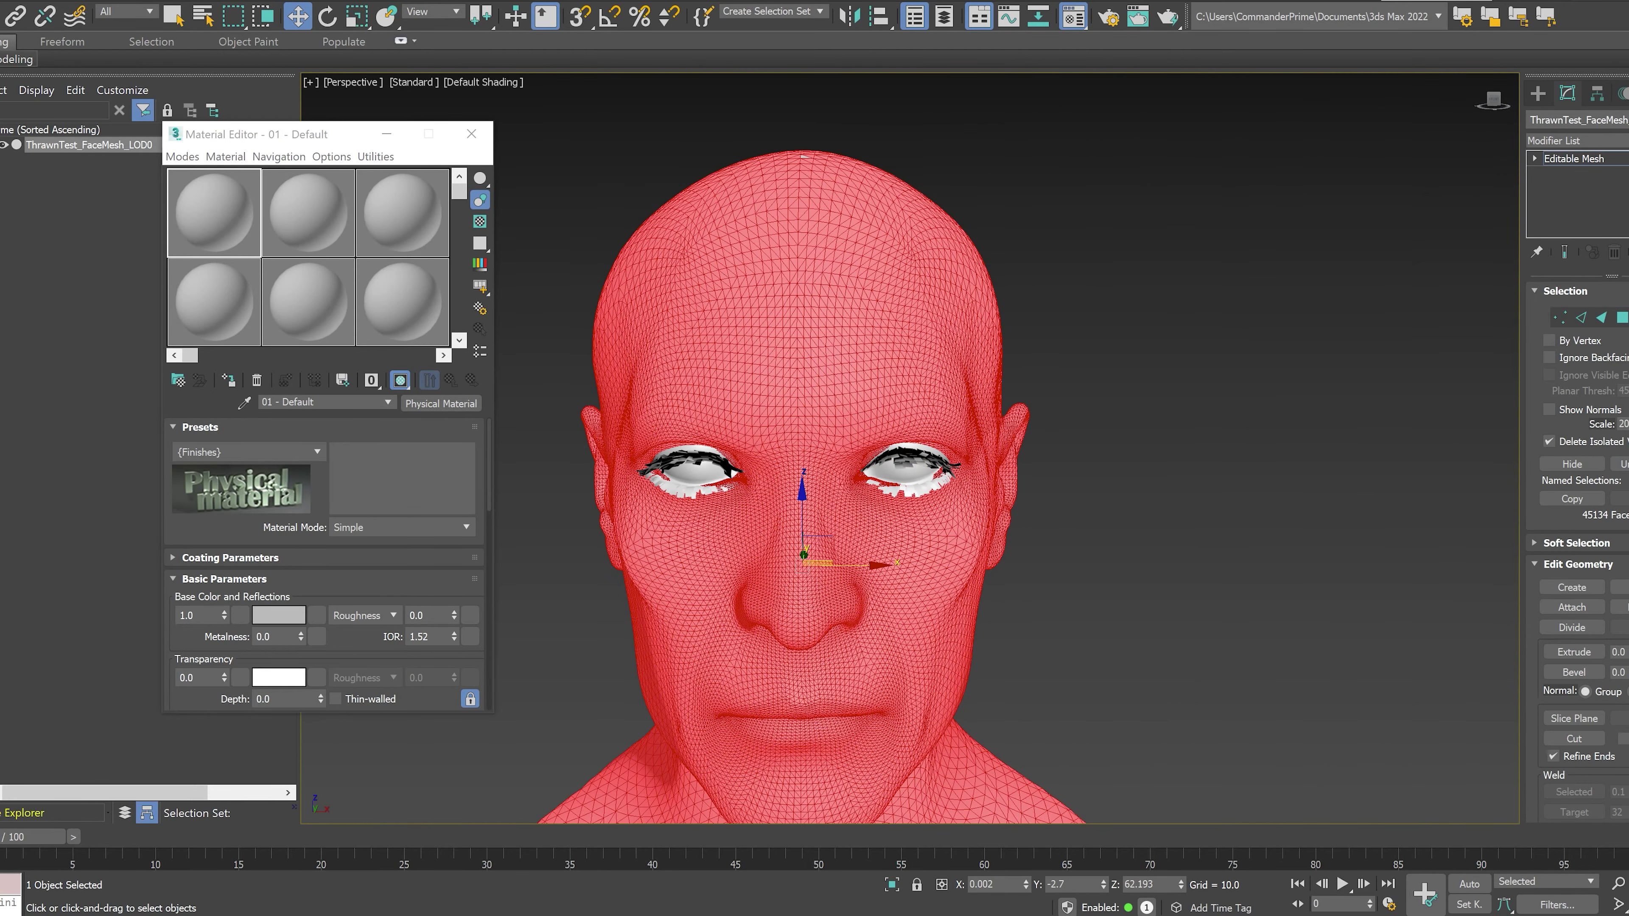
pyautogui.click(211, 217)
pyautogui.click(276, 620)
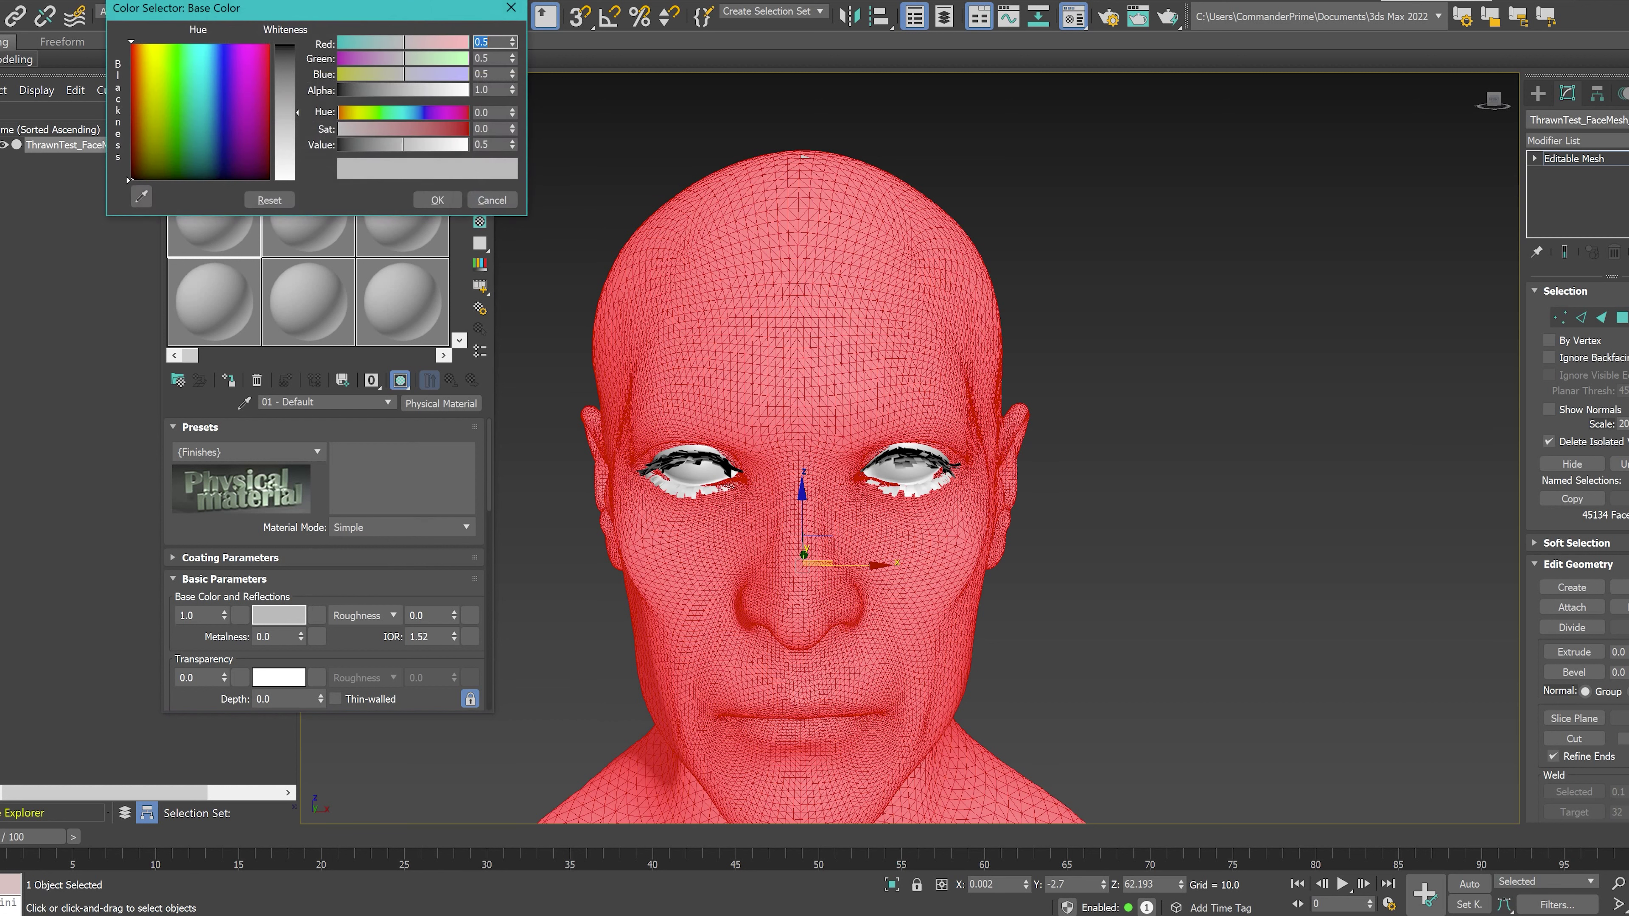
pyautogui.moveTo(206, 97); pyautogui.dragTo(223, 43)
pyautogui.moveTo(402, 129); pyautogui.dragTo(469, 128)
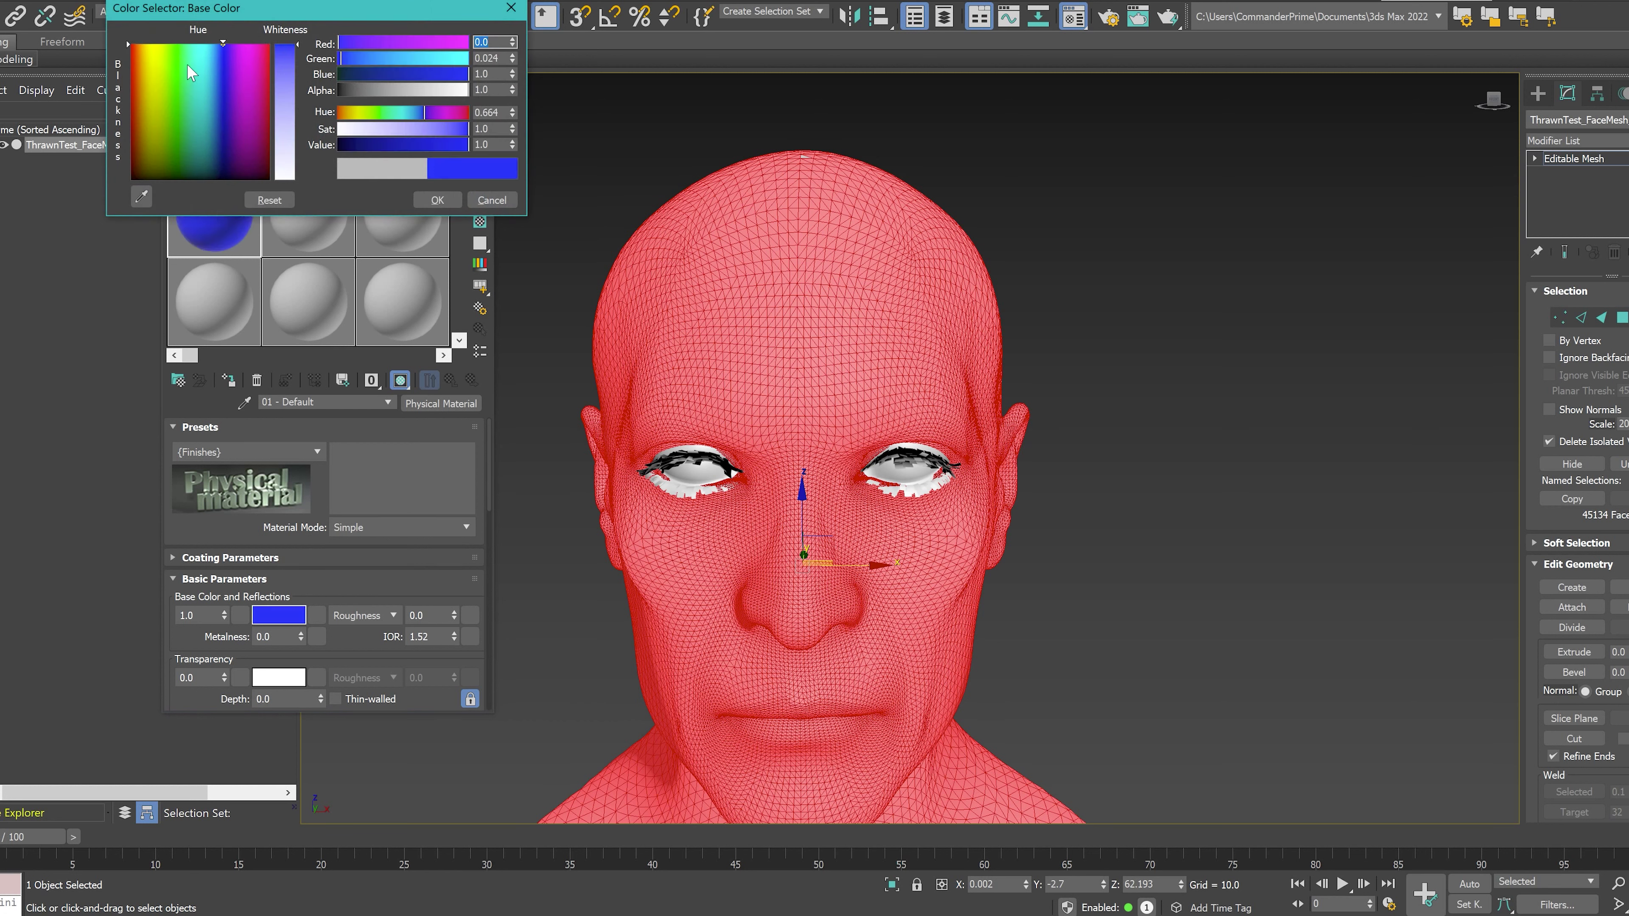
pyautogui.moveTo(219, 52); pyautogui.dragTo(207, 44)
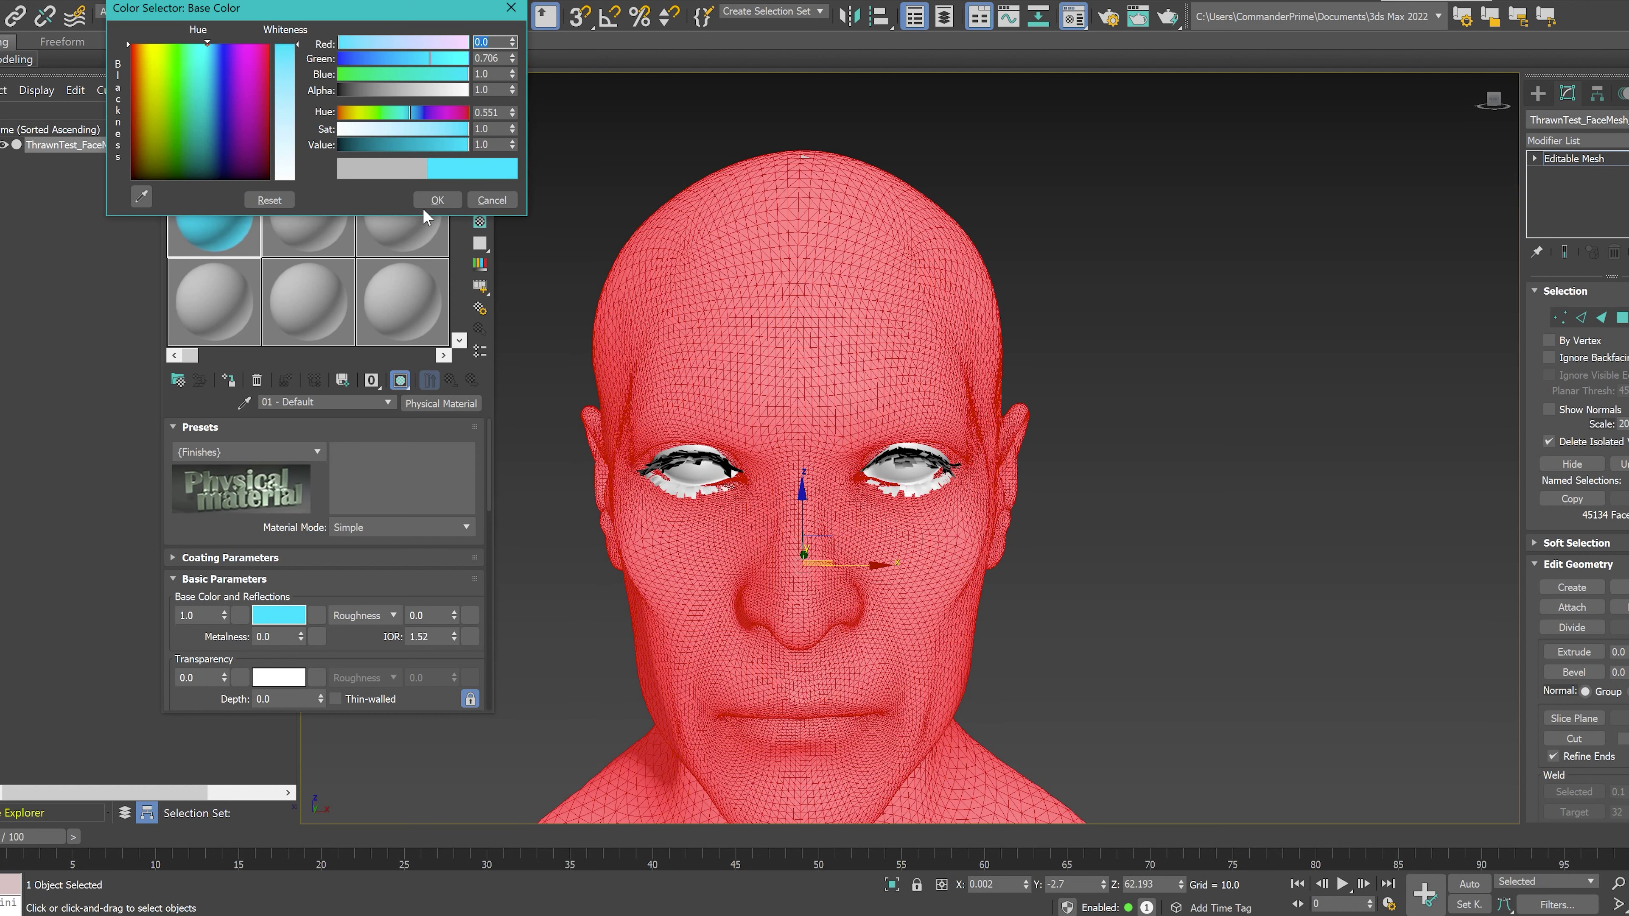
pyautogui.click(436, 201)
pyautogui.click(227, 380)
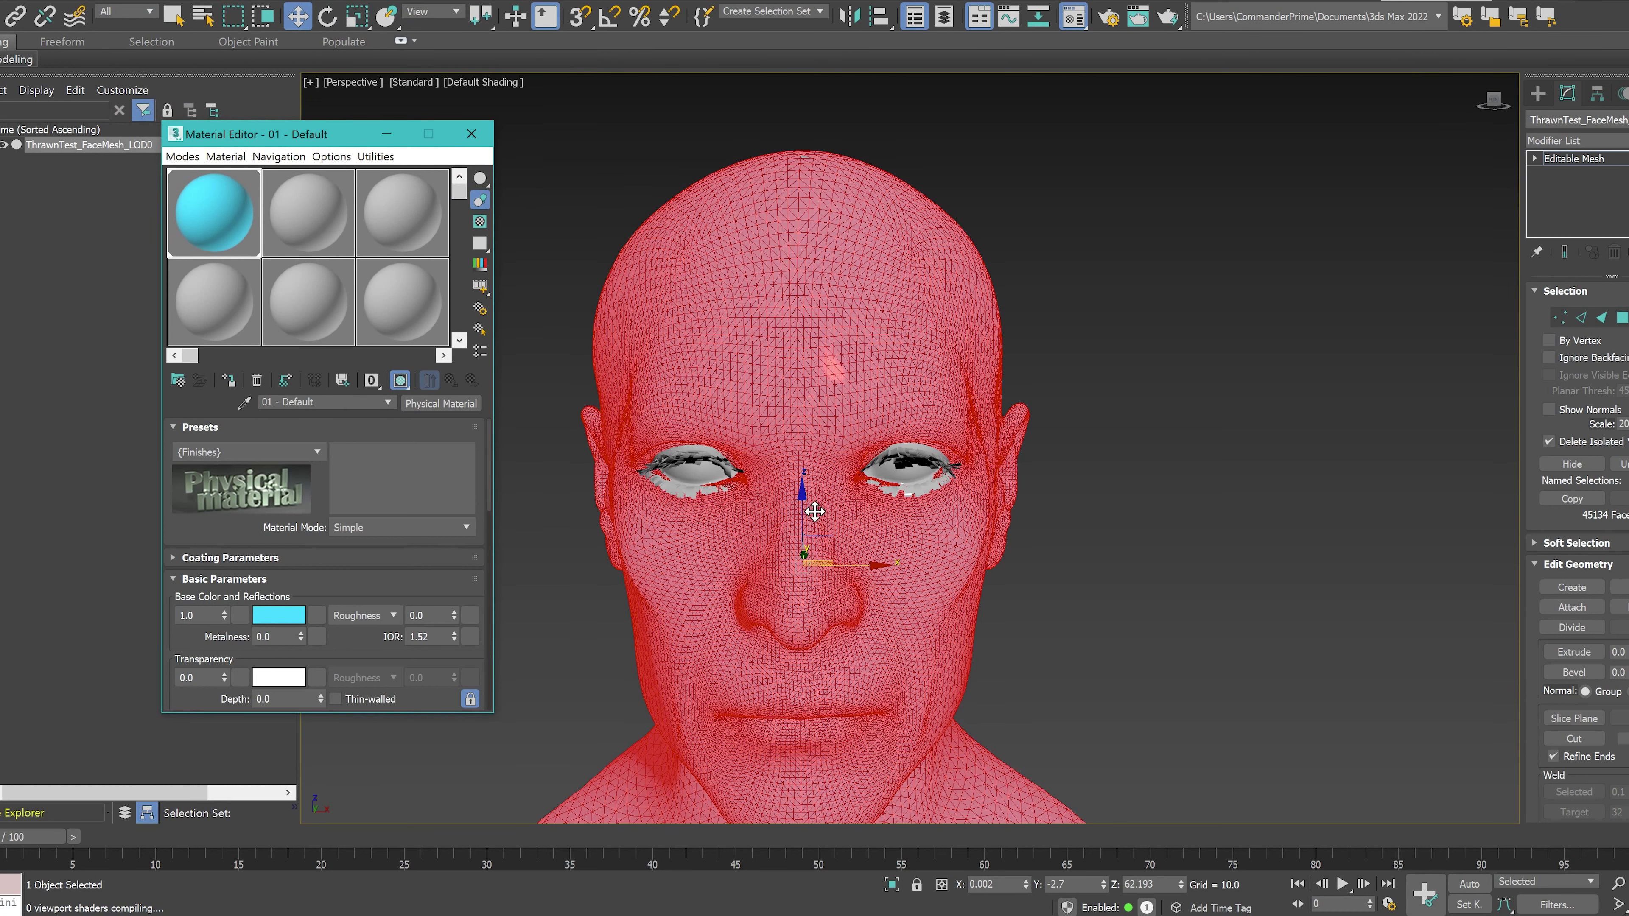
# Step: Select one full eyeball element from inside the head and assign it the 07 - Default material with a green base colour (0.0, 1.0, 0.188)
pyautogui.click(913, 476)
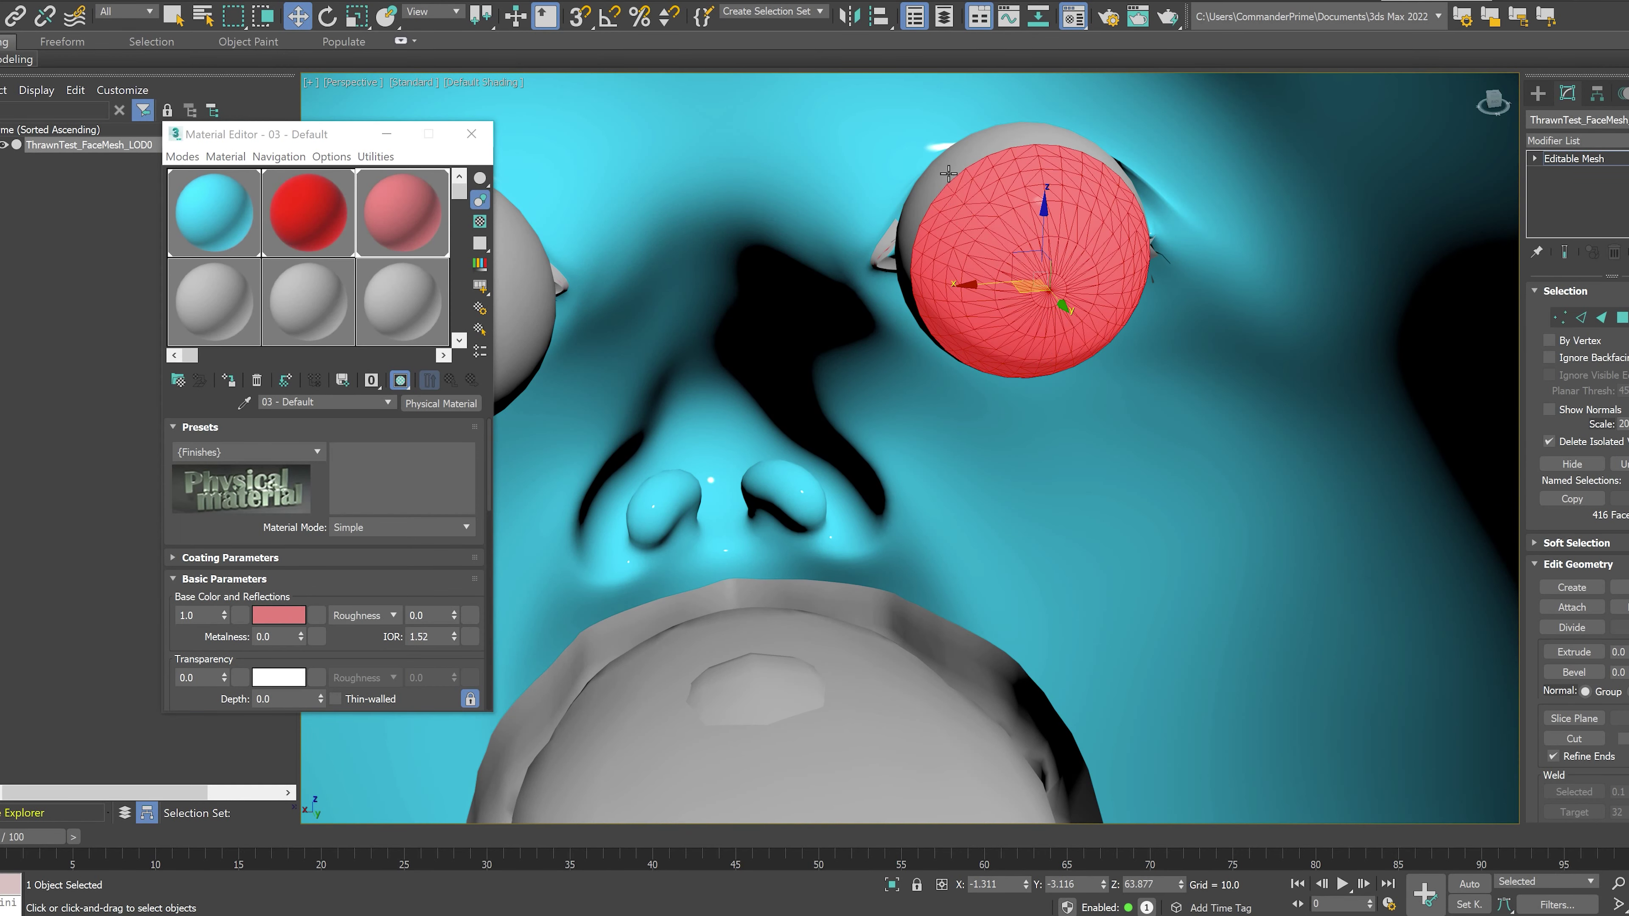
pyautogui.click(949, 160)
pyautogui.click(218, 321)
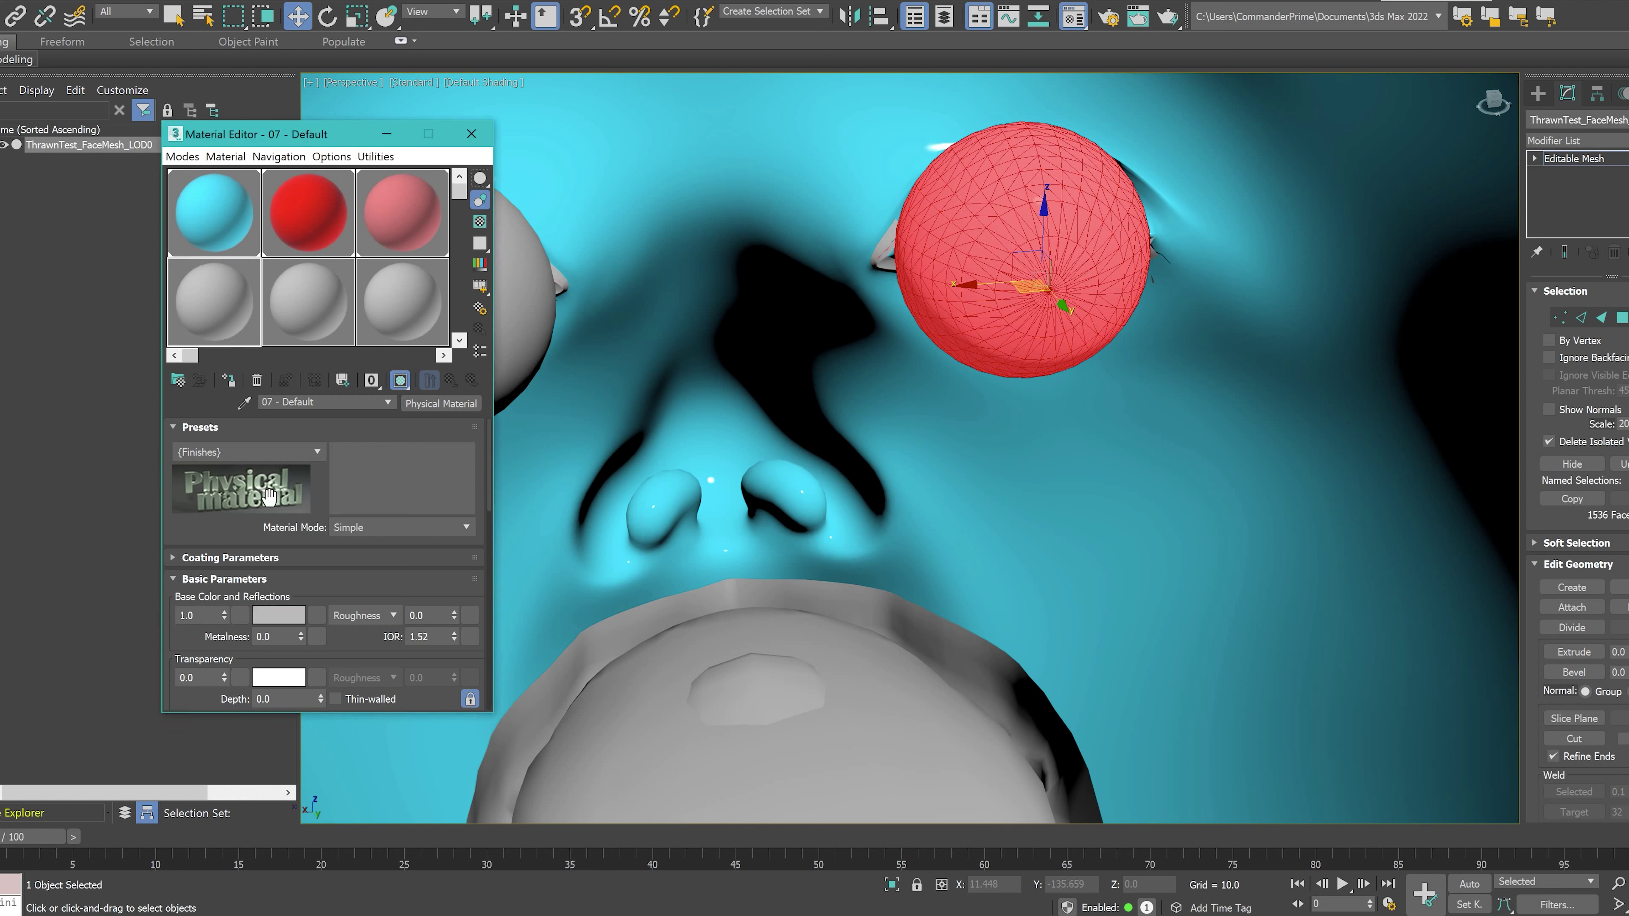
pyautogui.click(278, 615)
pyautogui.moveTo(214, 92); pyautogui.dragTo(181, 41)
pyautogui.moveTo(285, 79); pyautogui.dragTo(295, 50)
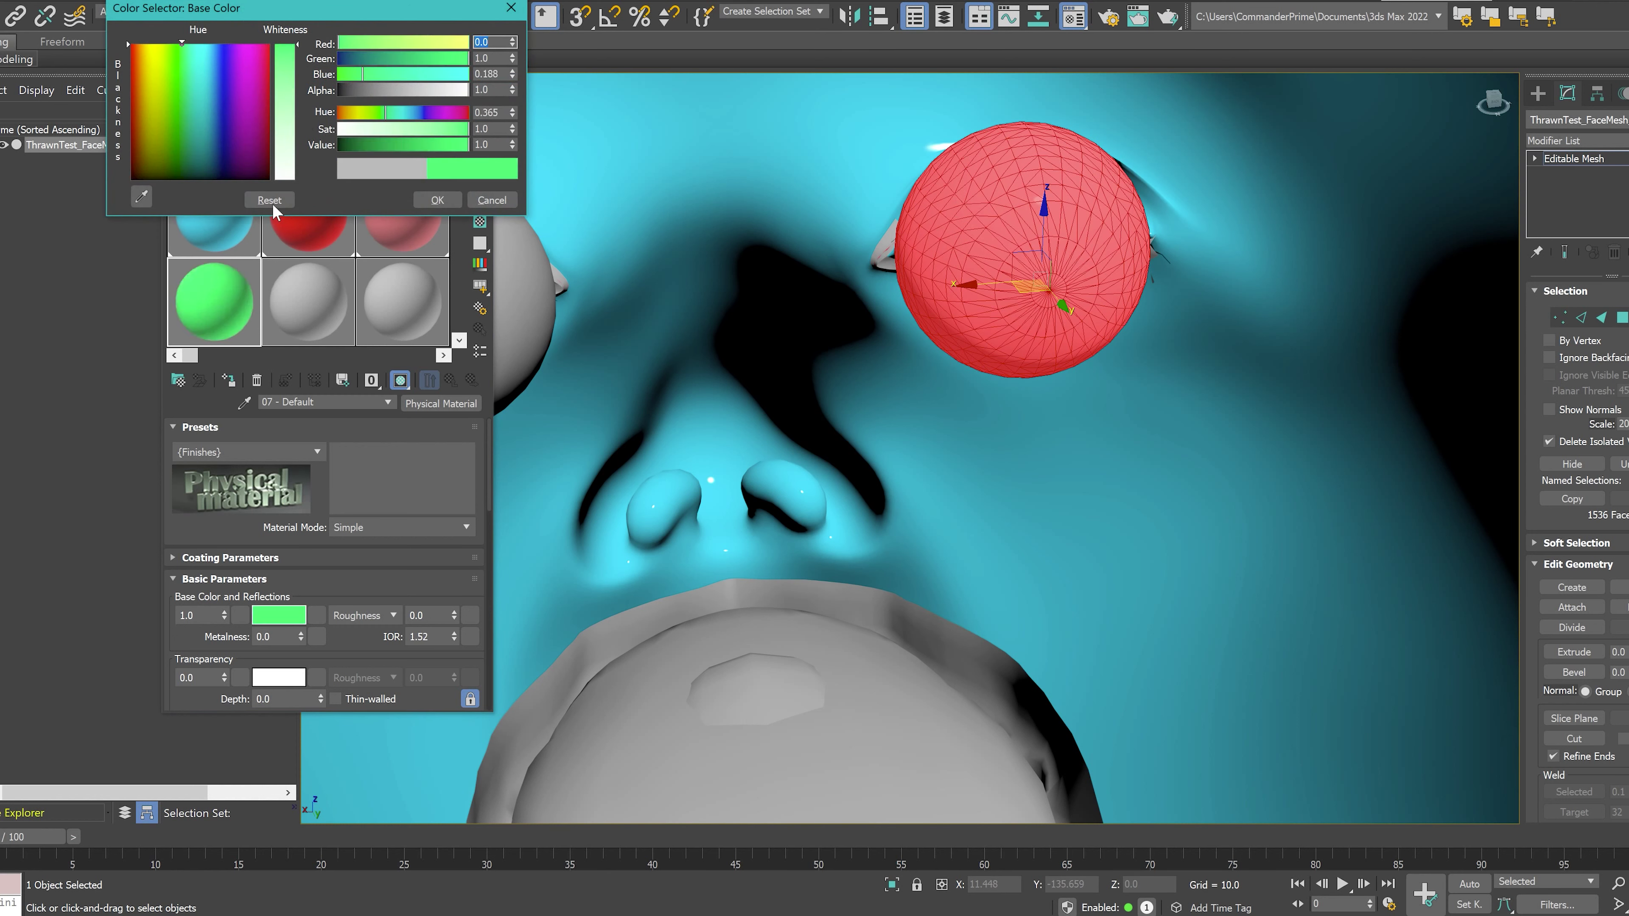
pyautogui.click(437, 199)
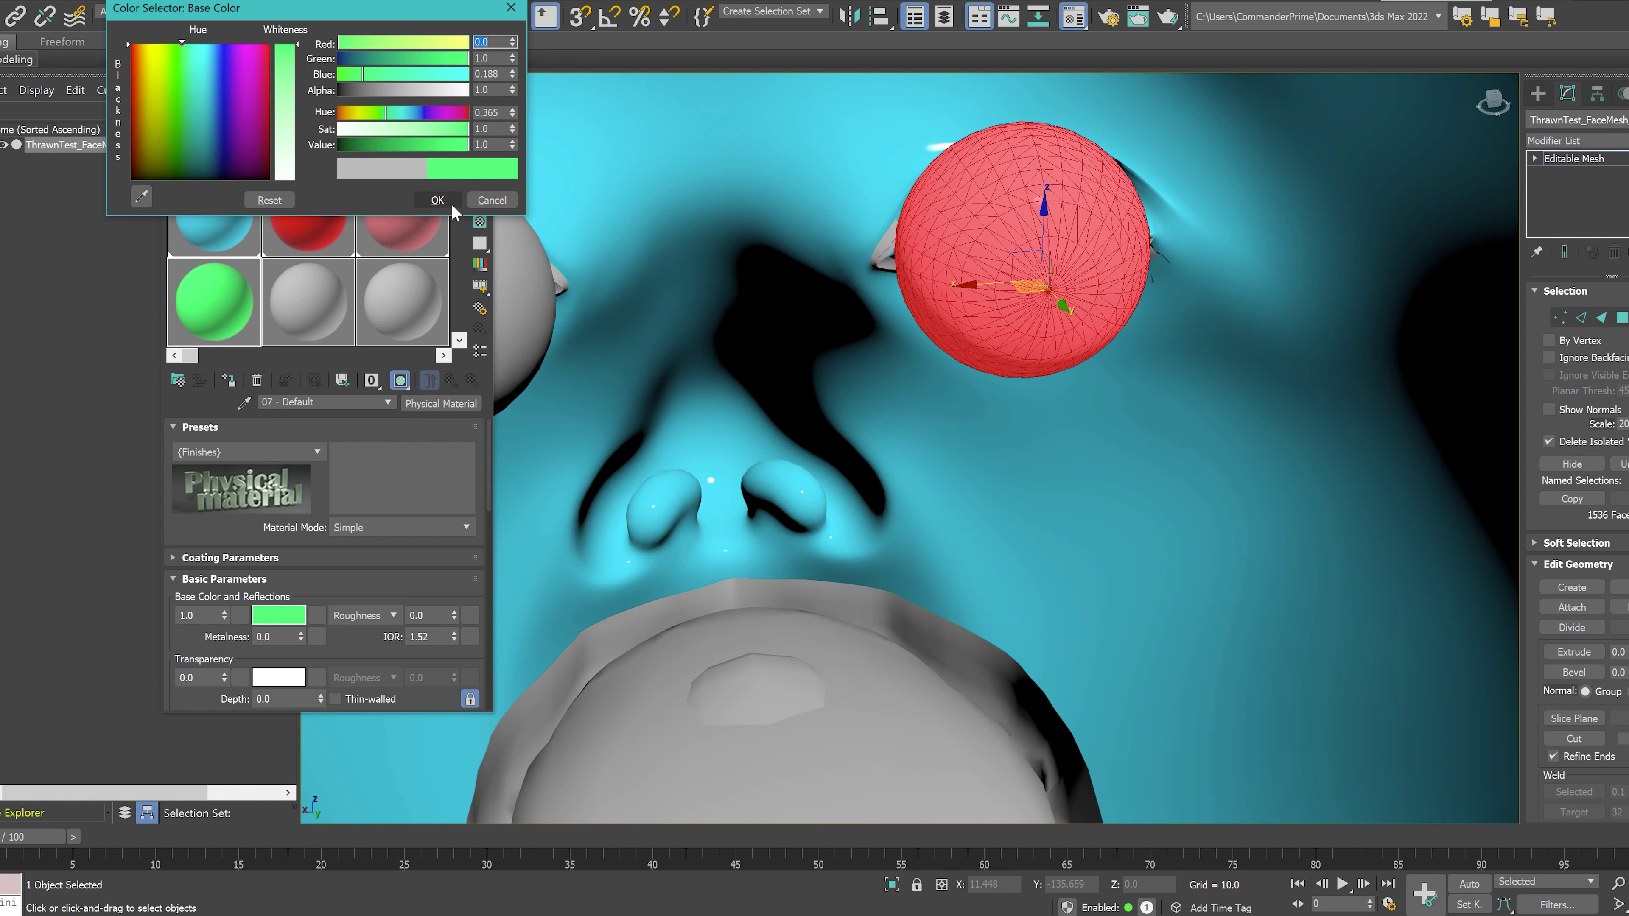
pyautogui.click(229, 381)
# Step: Select the matching eyeball element on the other side and assign it the 08 - Default material with a dark yellow base colour
pyautogui.click(526, 288)
pyautogui.click(526, 288)
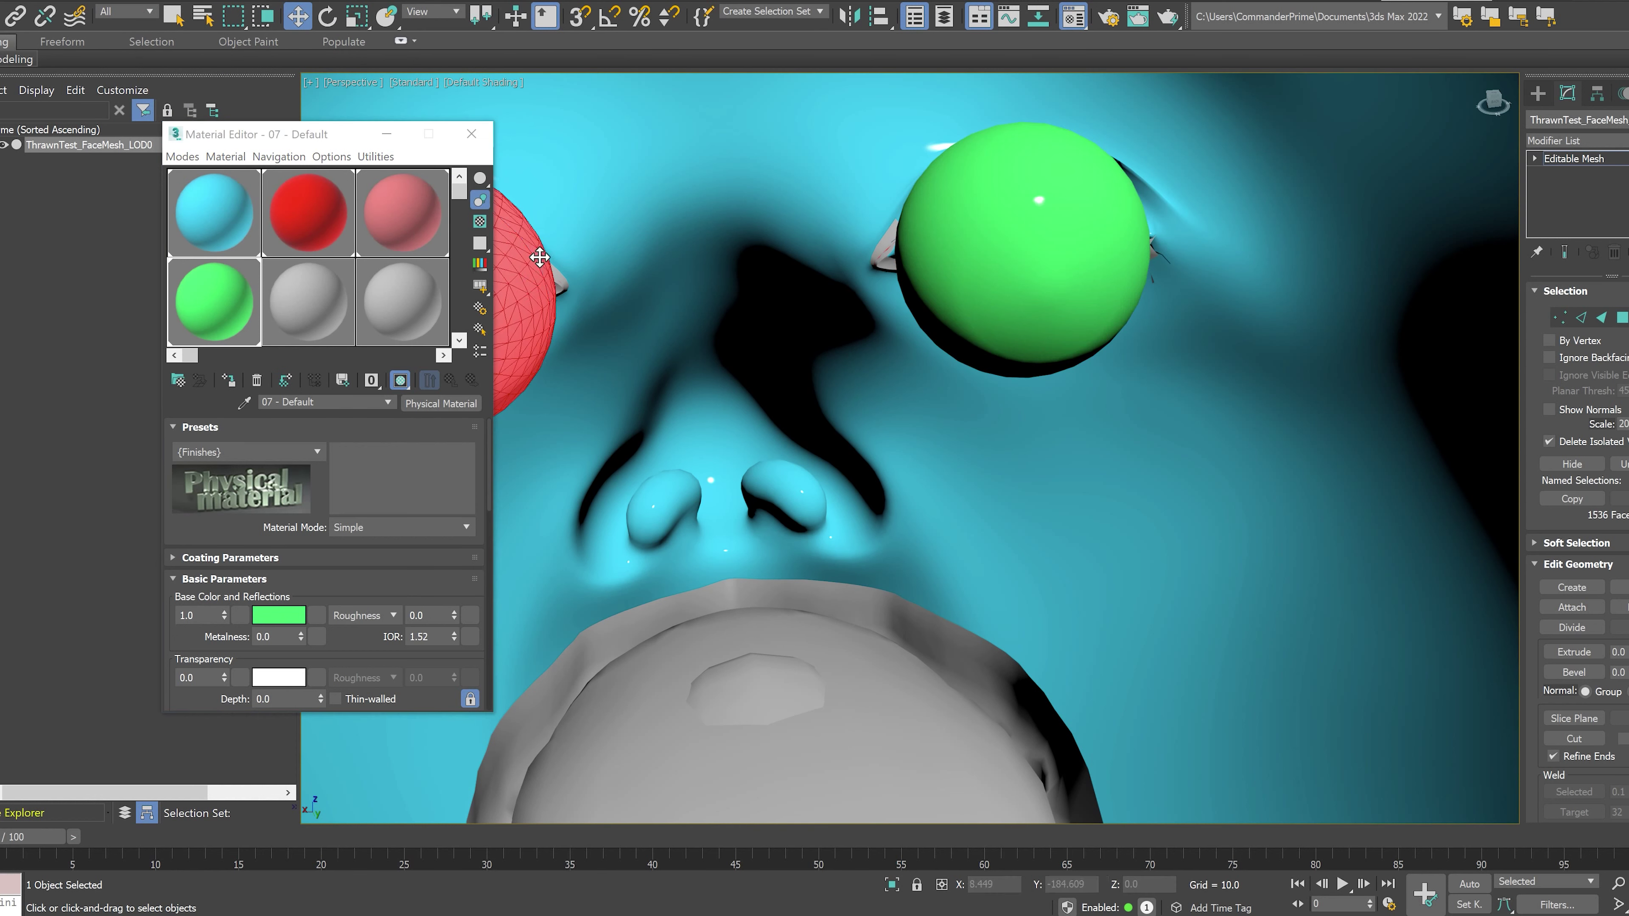
pyautogui.click(308, 302)
pyautogui.click(229, 381)
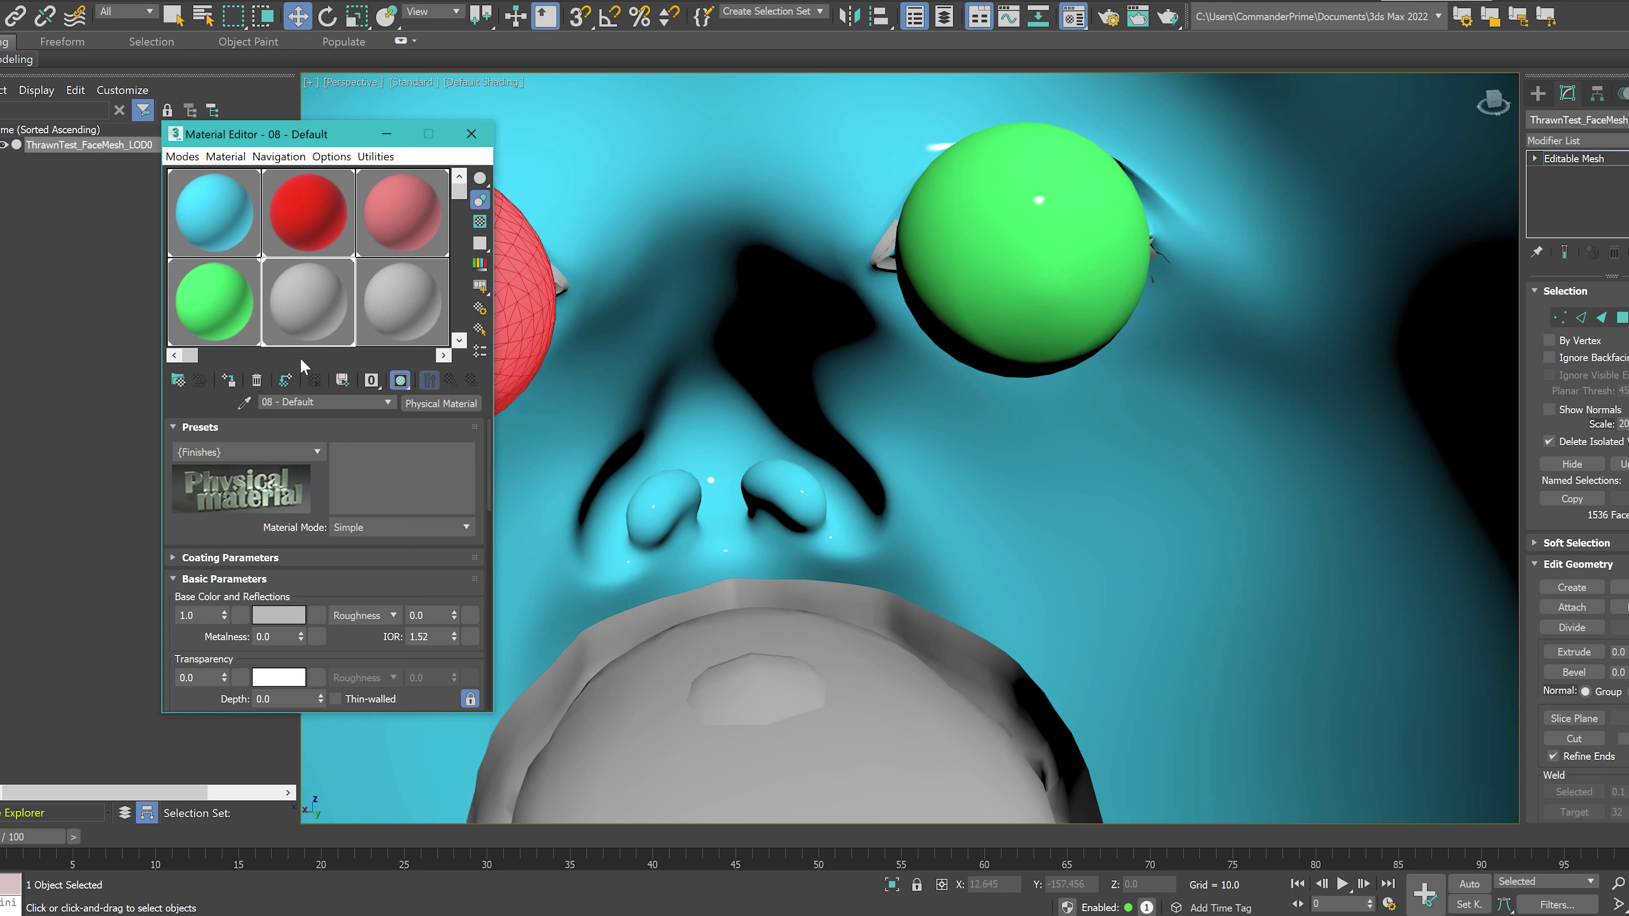
pyautogui.click(278, 615)
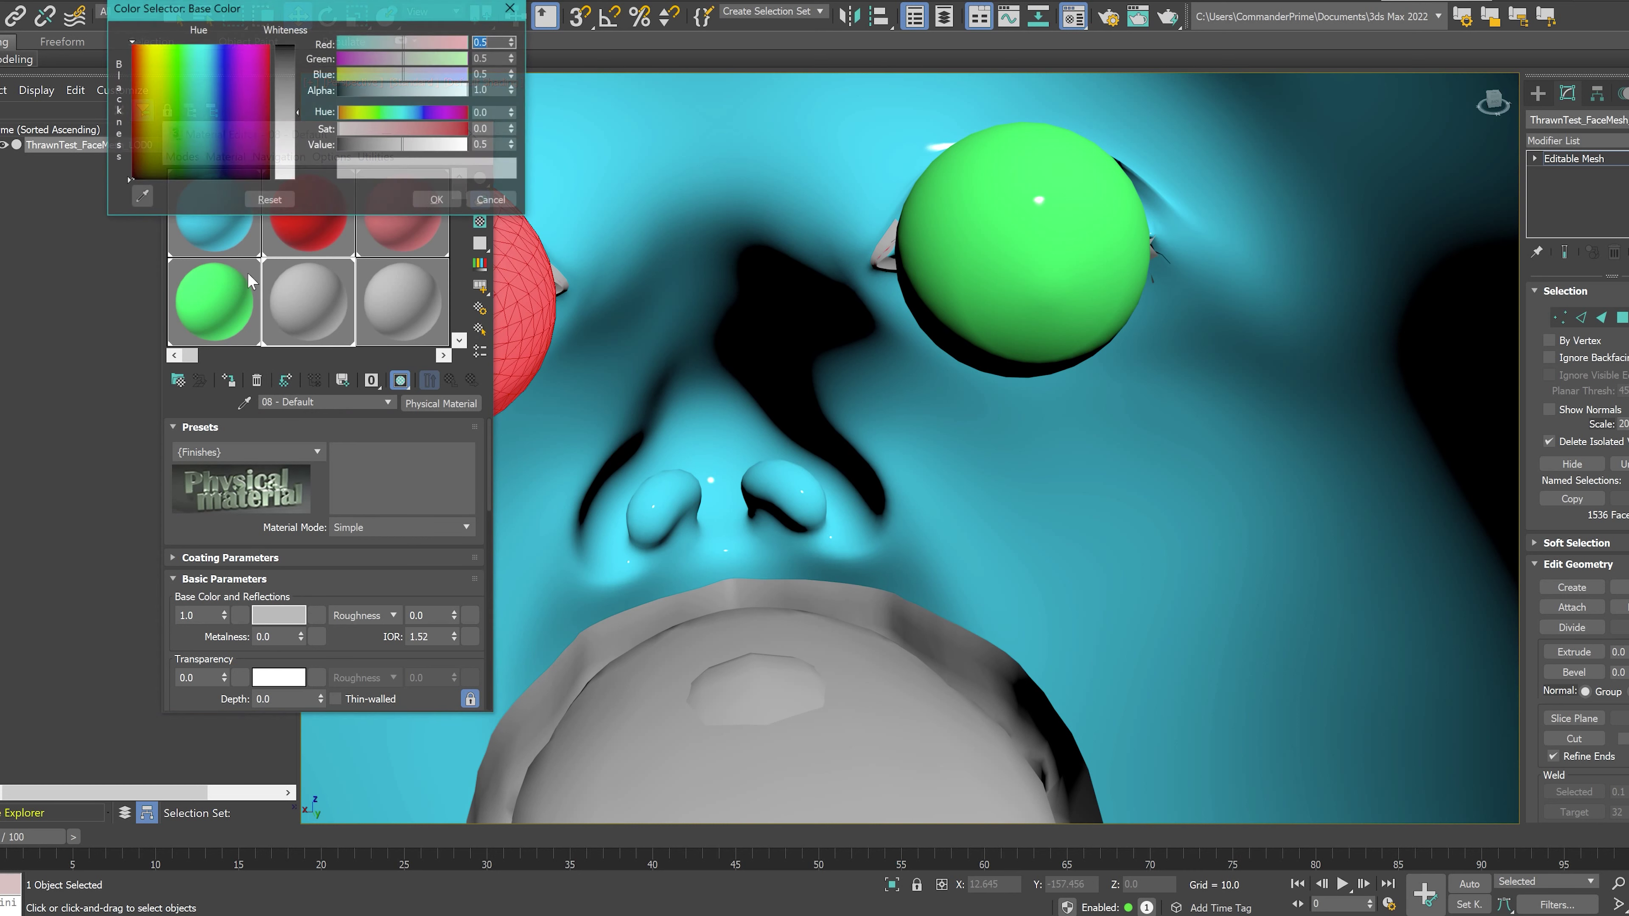
pyautogui.moveTo(297, 113); pyautogui.dragTo(297, 43)
pyautogui.click(153, 112)
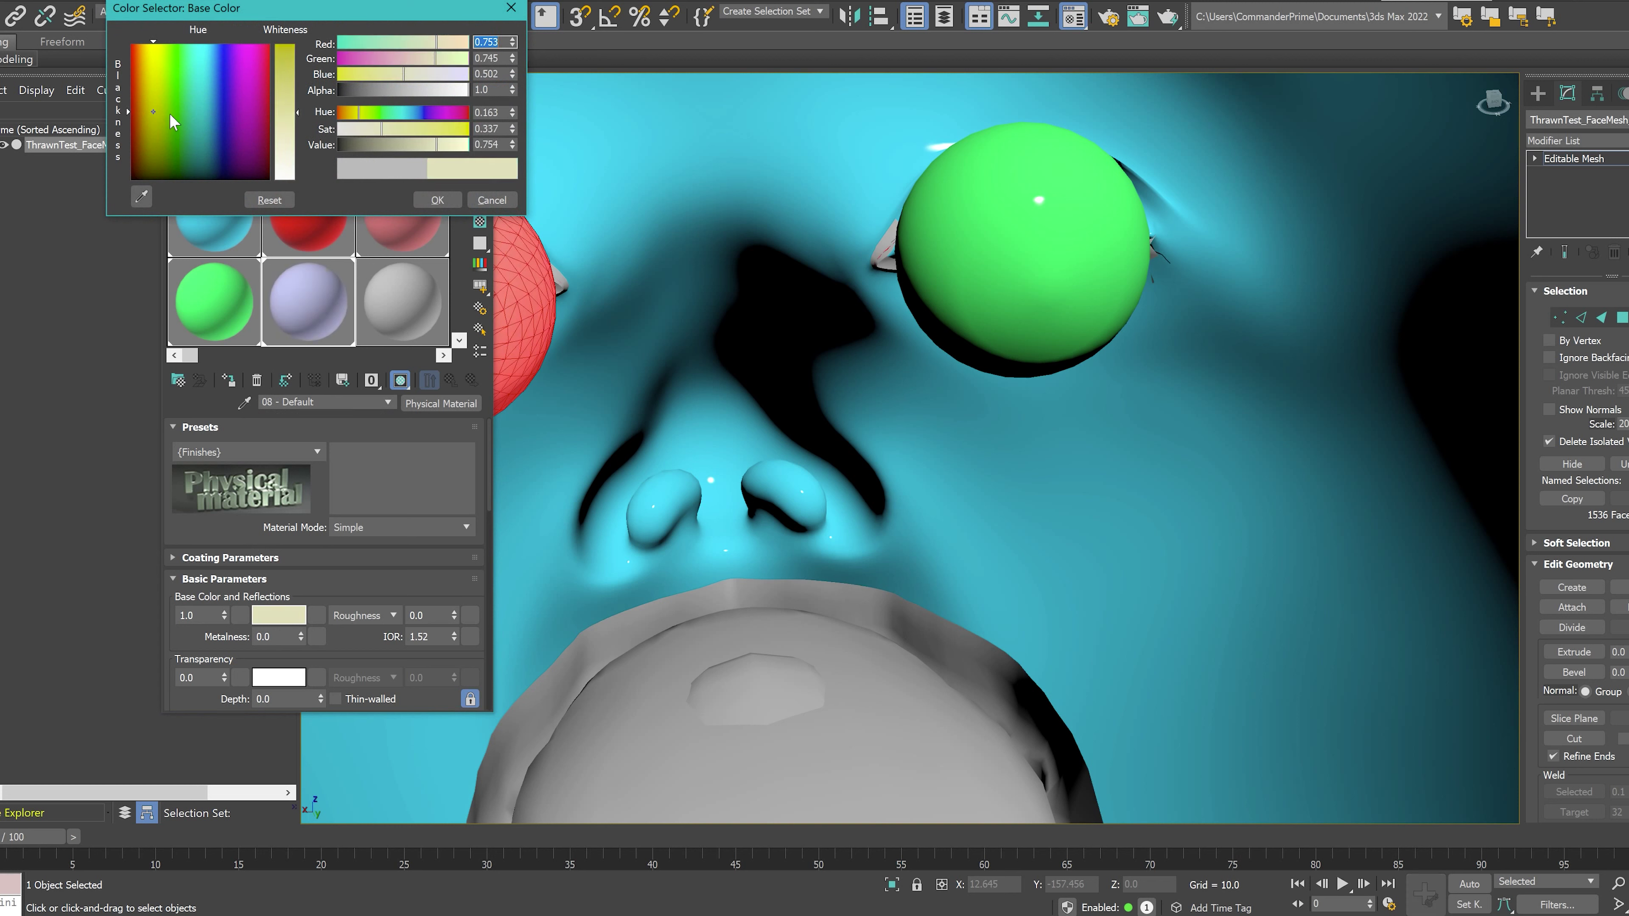
pyautogui.click(437, 199)
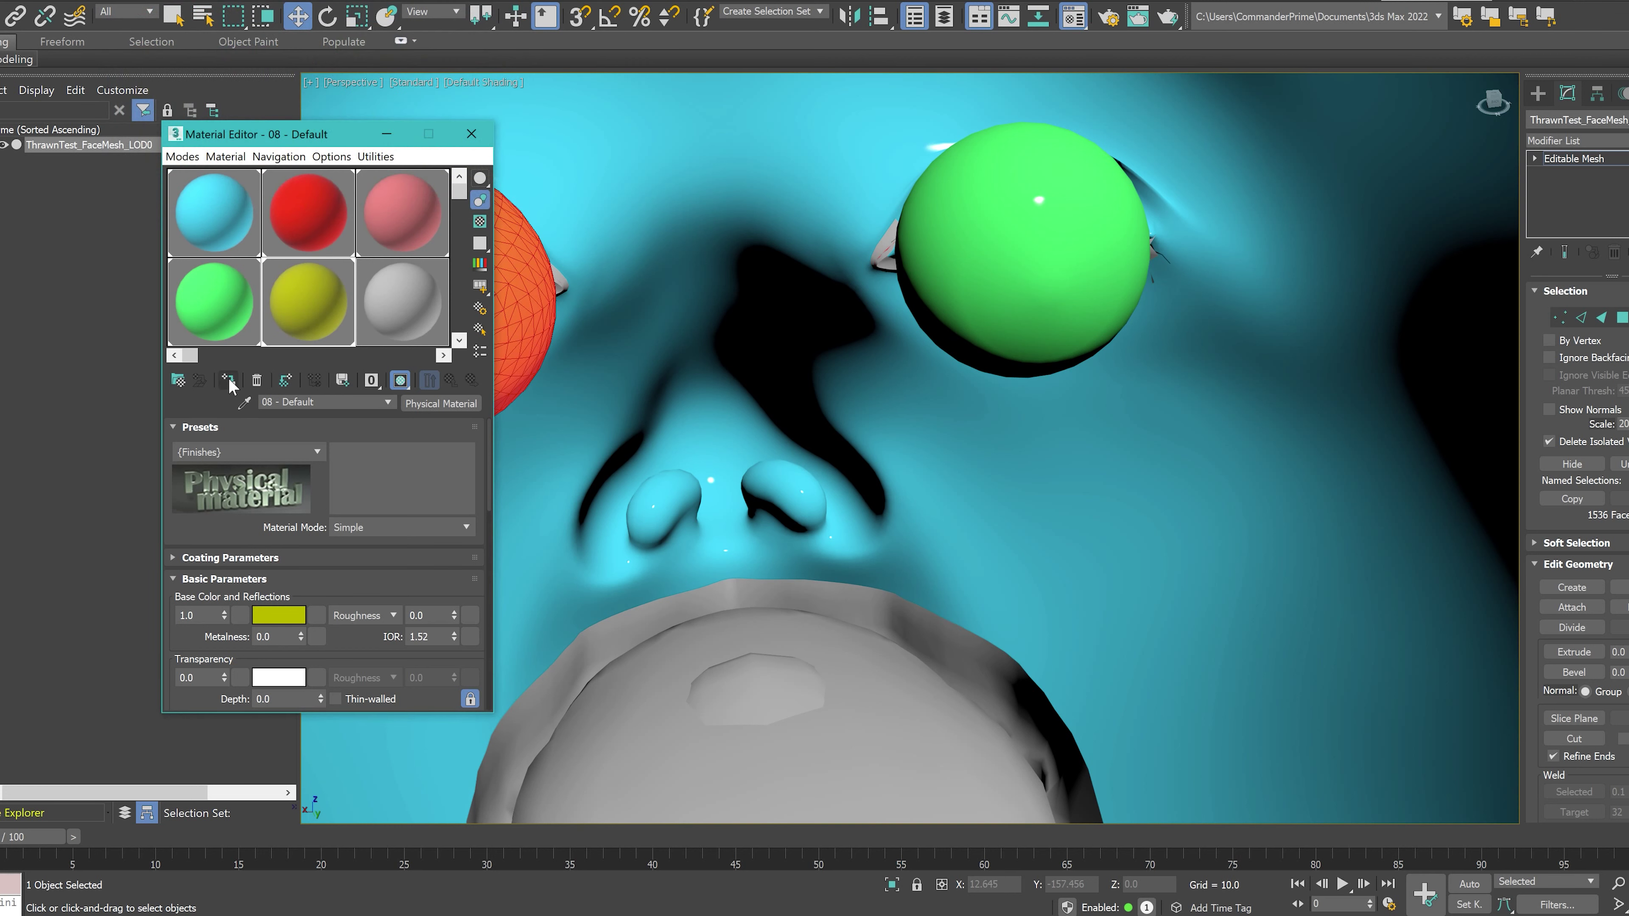
# Step: Clear the element selection, close the Material Editor and return the Editable Mesh from sub-object level to the whole object
pyautogui.click(533, 314)
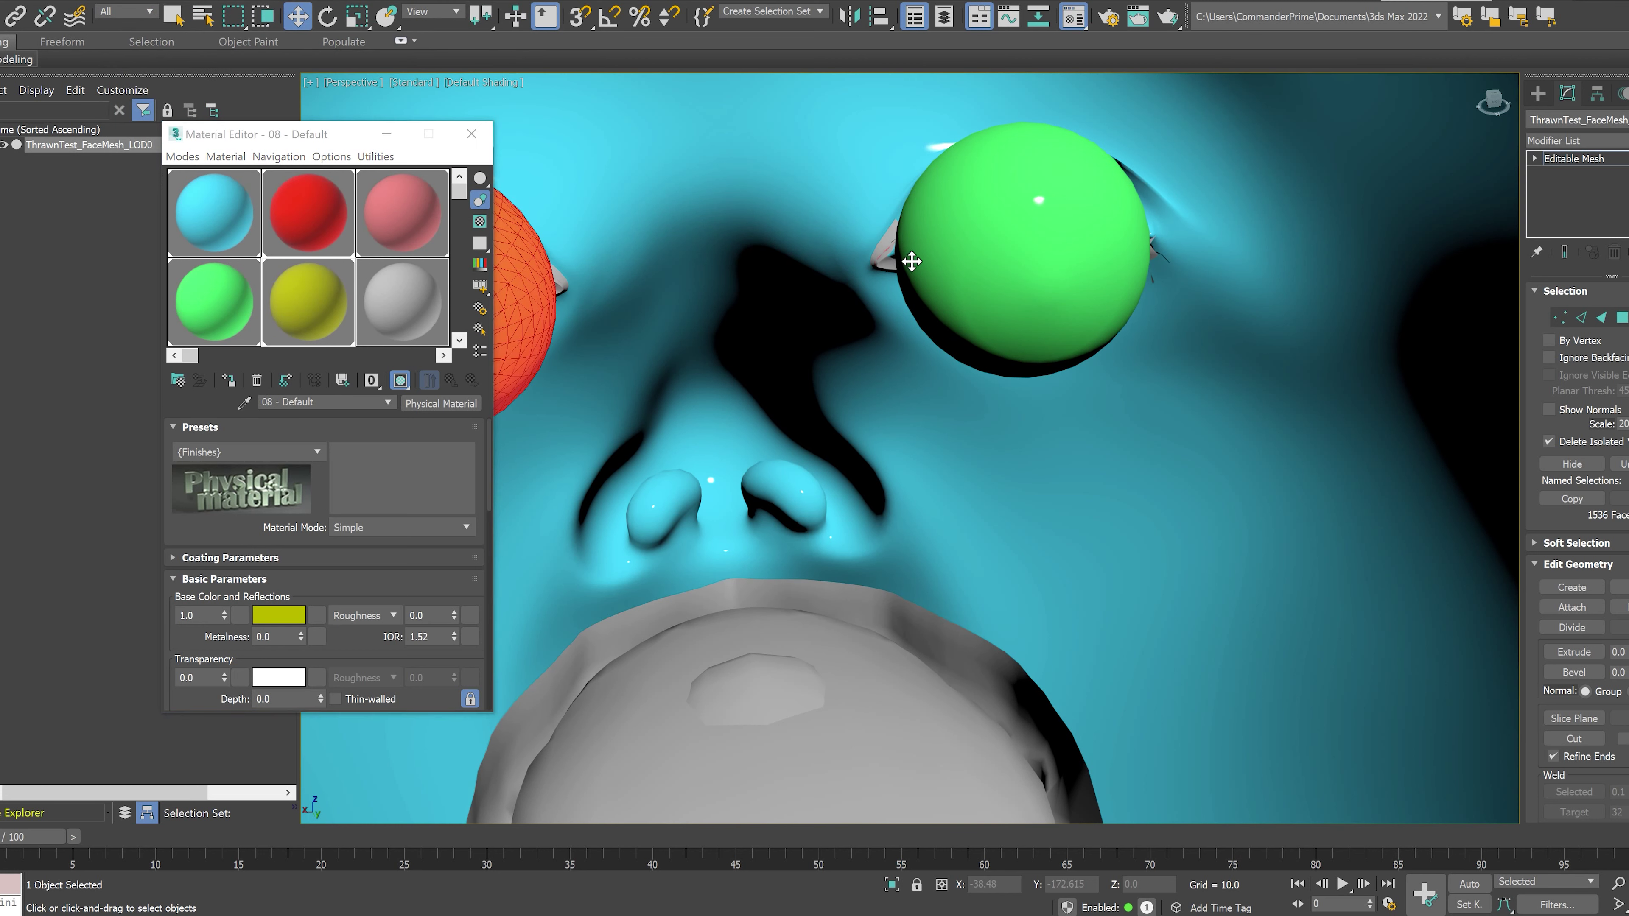
pyautogui.click(724, 405)
pyautogui.scroll(-10, 738, 442)
pyautogui.moveTo(723, 462); pyautogui.dragTo(1026, 501, button='middle')
pyautogui.click(1110, 444)
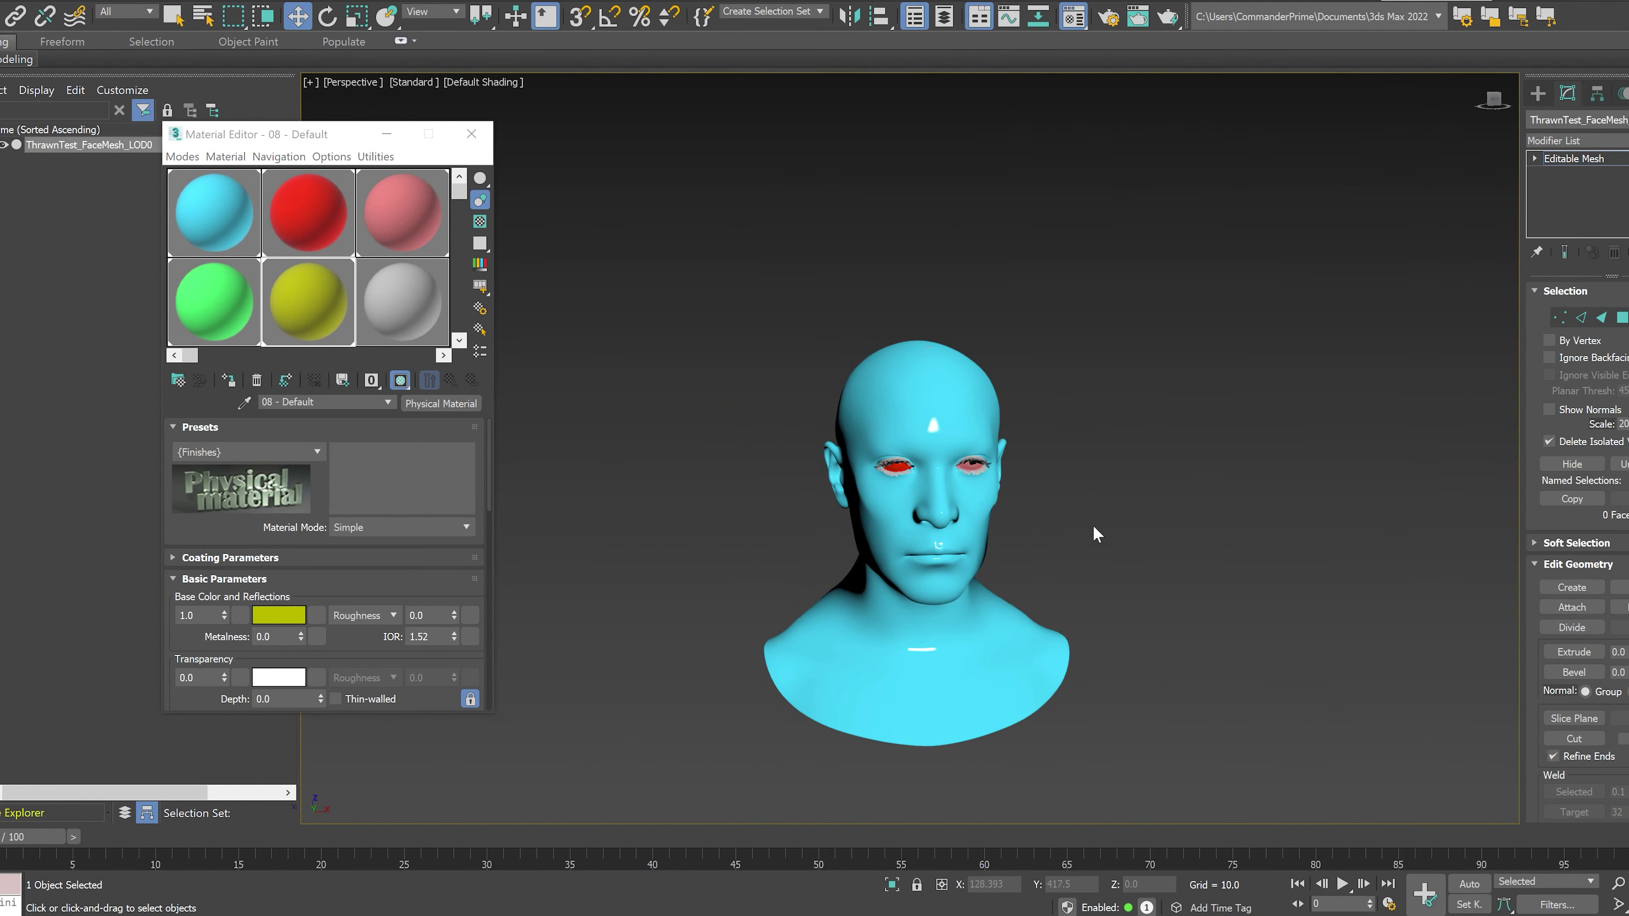
pyautogui.scroll(8, 1027, 497)
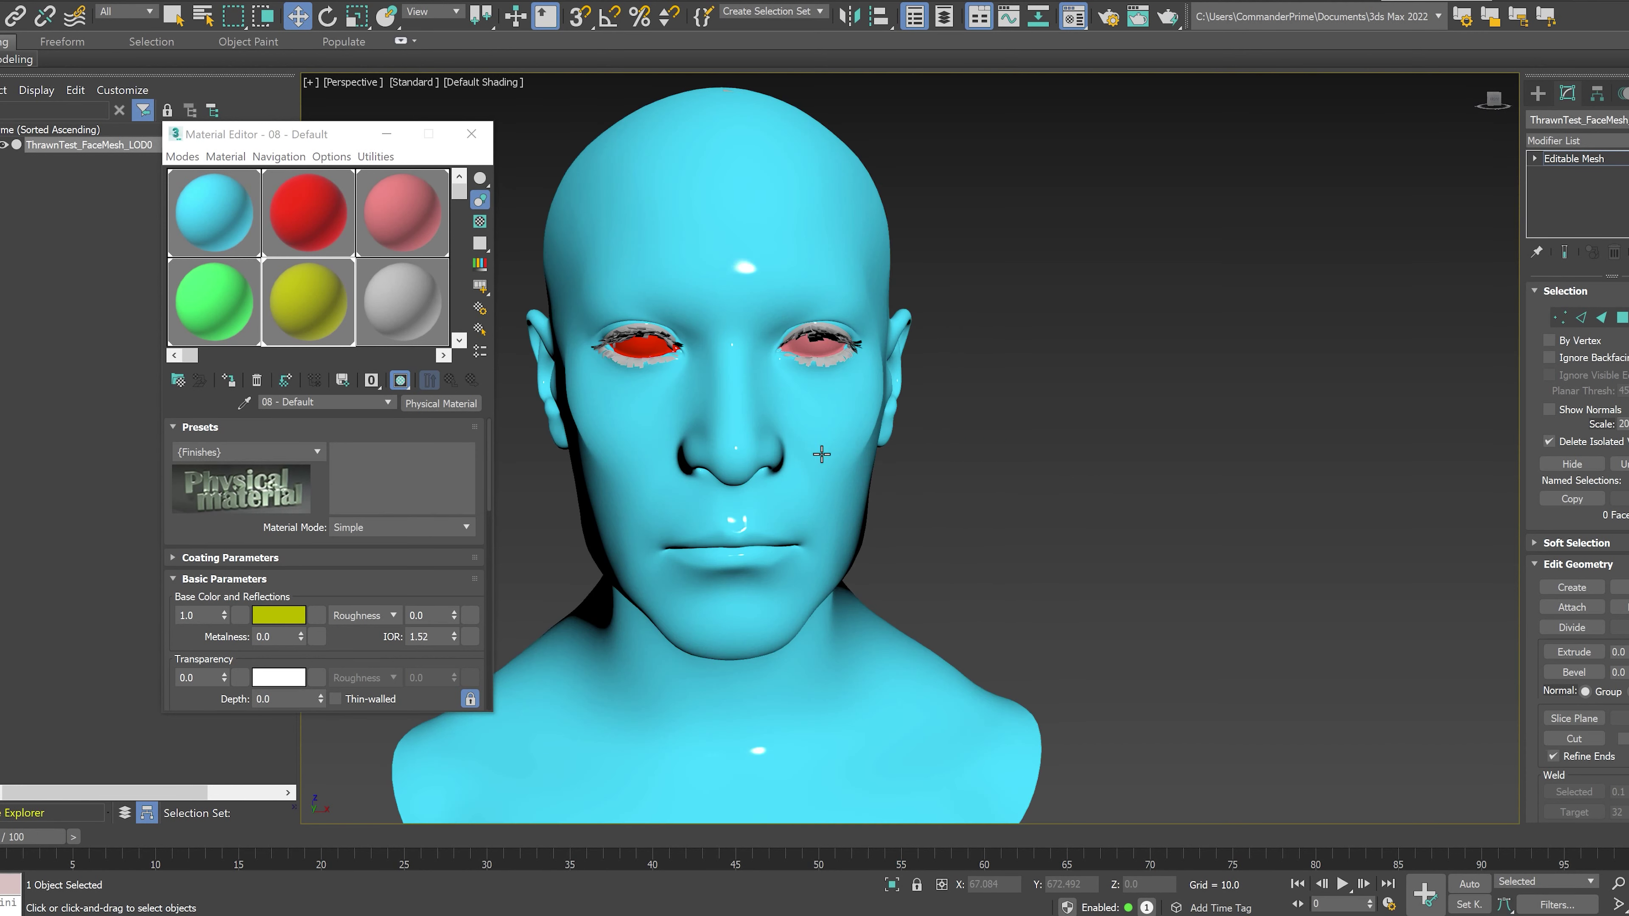
pyautogui.moveTo(822, 454); pyautogui.dragTo(918, 496, button='middle')
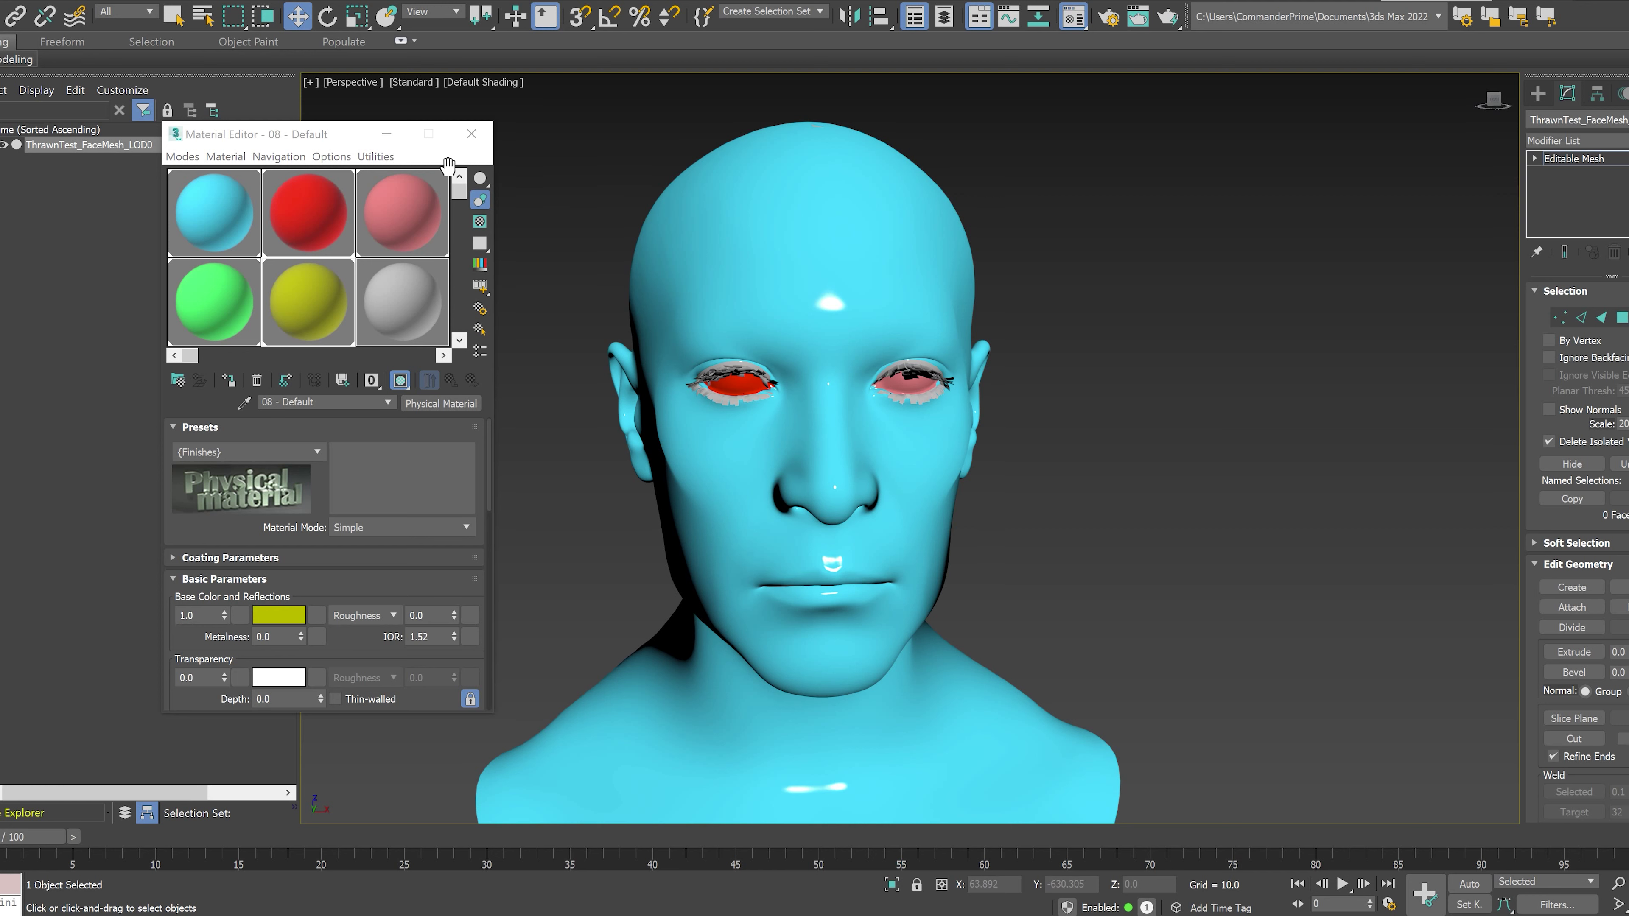
pyautogui.click(472, 134)
pyautogui.scroll(-4, 1095, 356)
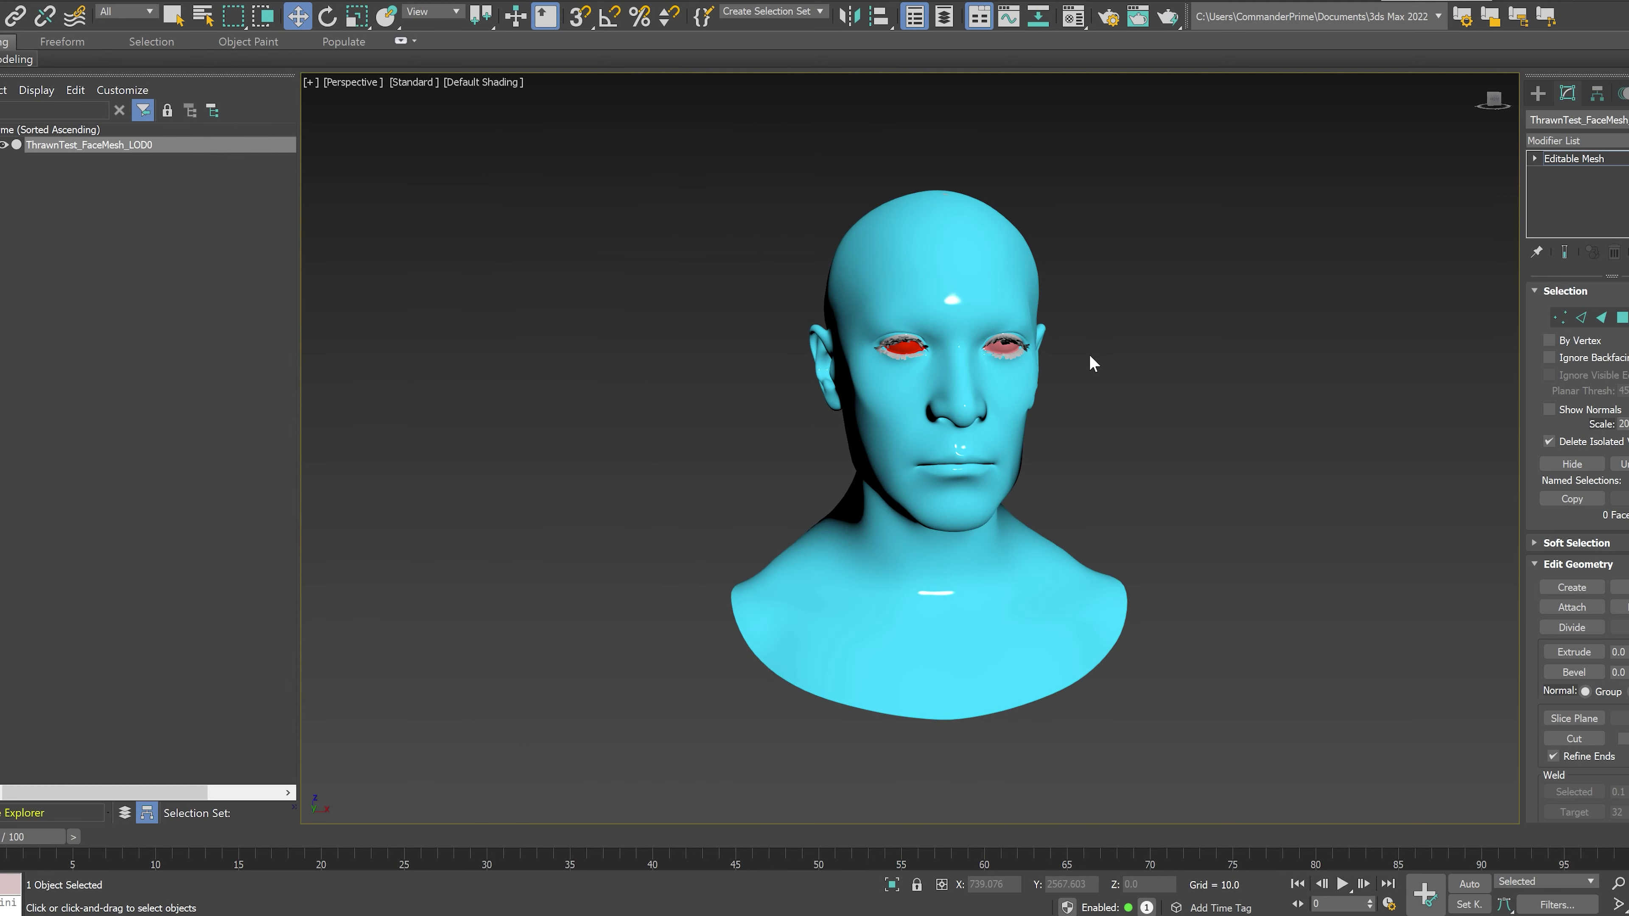
pyautogui.hotkey('ctrl', 'a')
pyautogui.press('4')
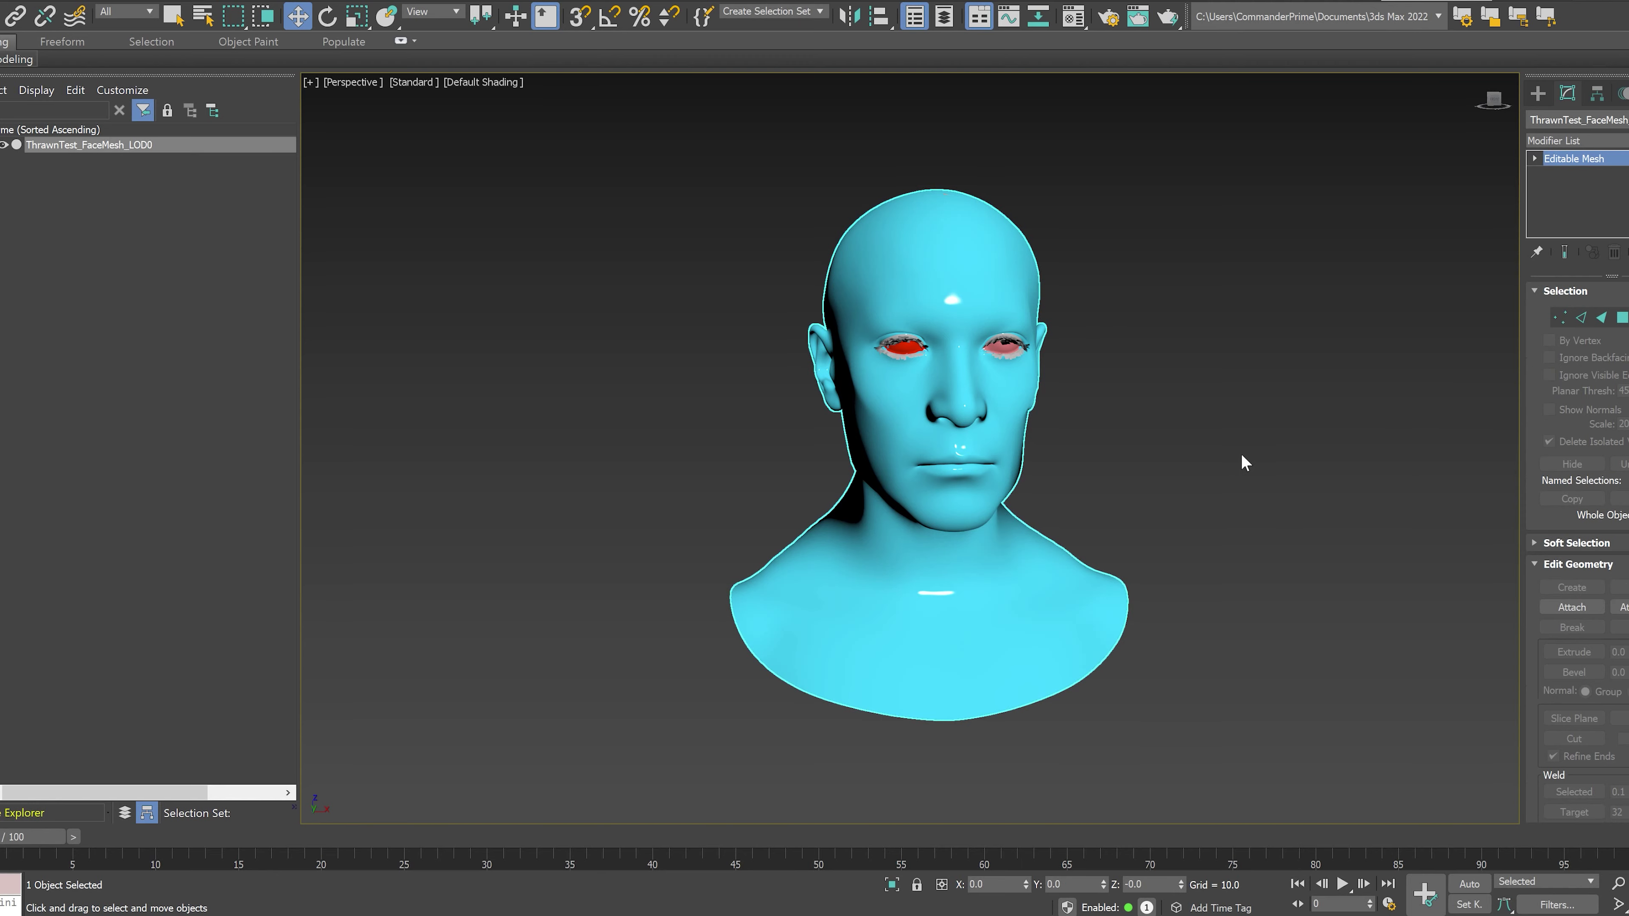
# Step: Export the recoloured head in FBX format as ThrawnHeadSP.fbx into the MetahumanTest folder on the Desktop
pyautogui.hotkey('alt', 'f')
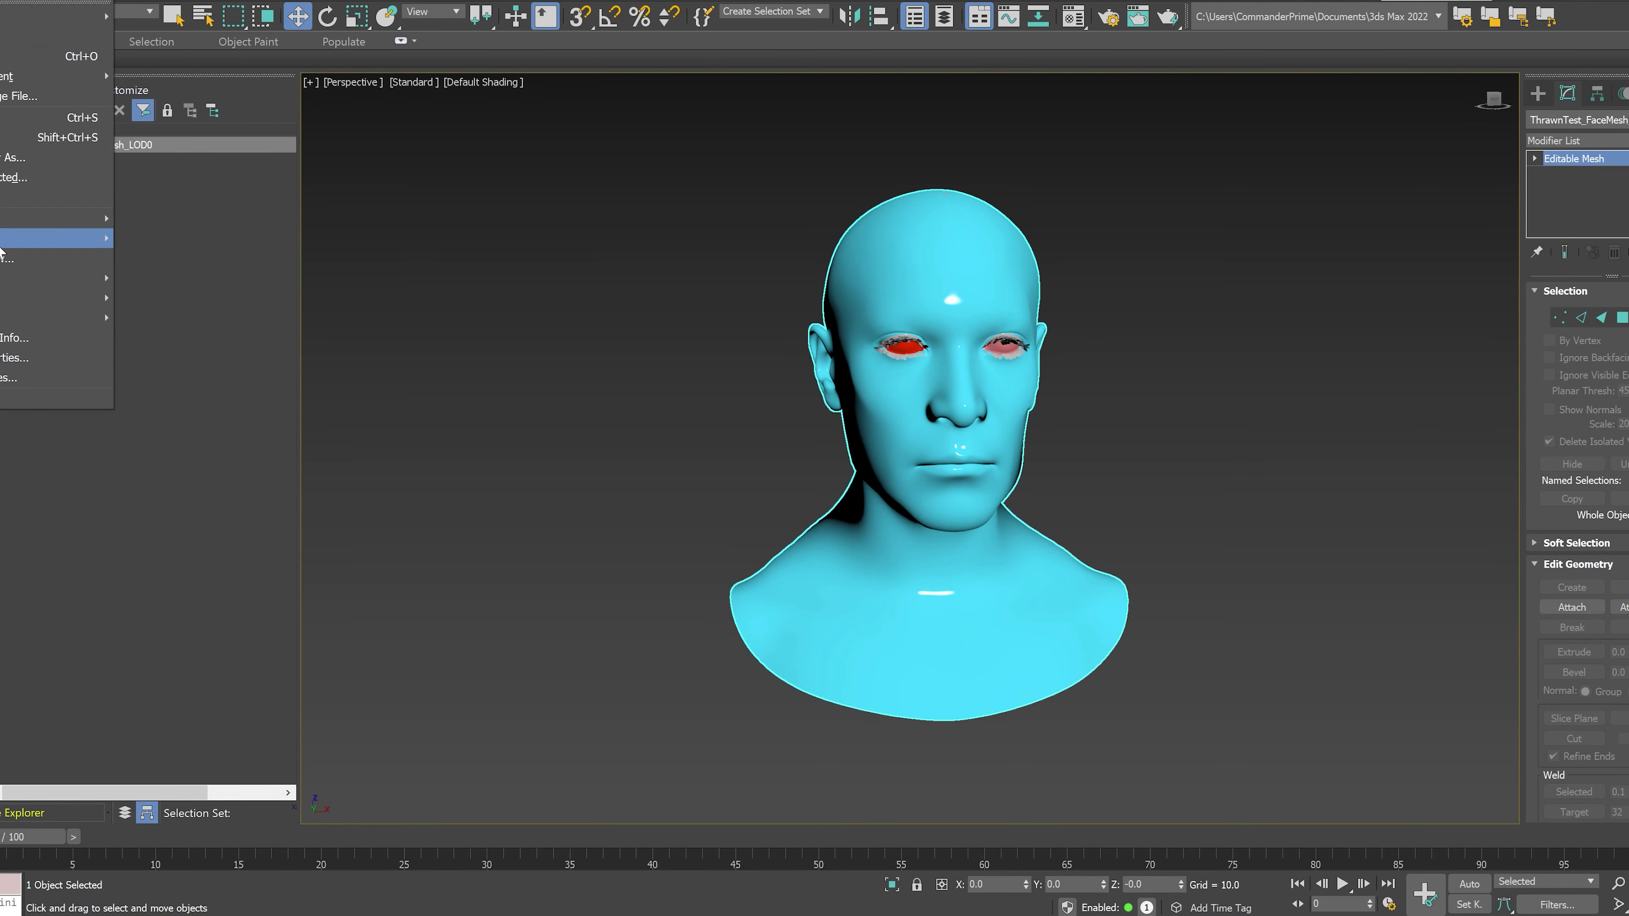
pyautogui.moveTo(77, 232)
pyautogui.click(182, 236)
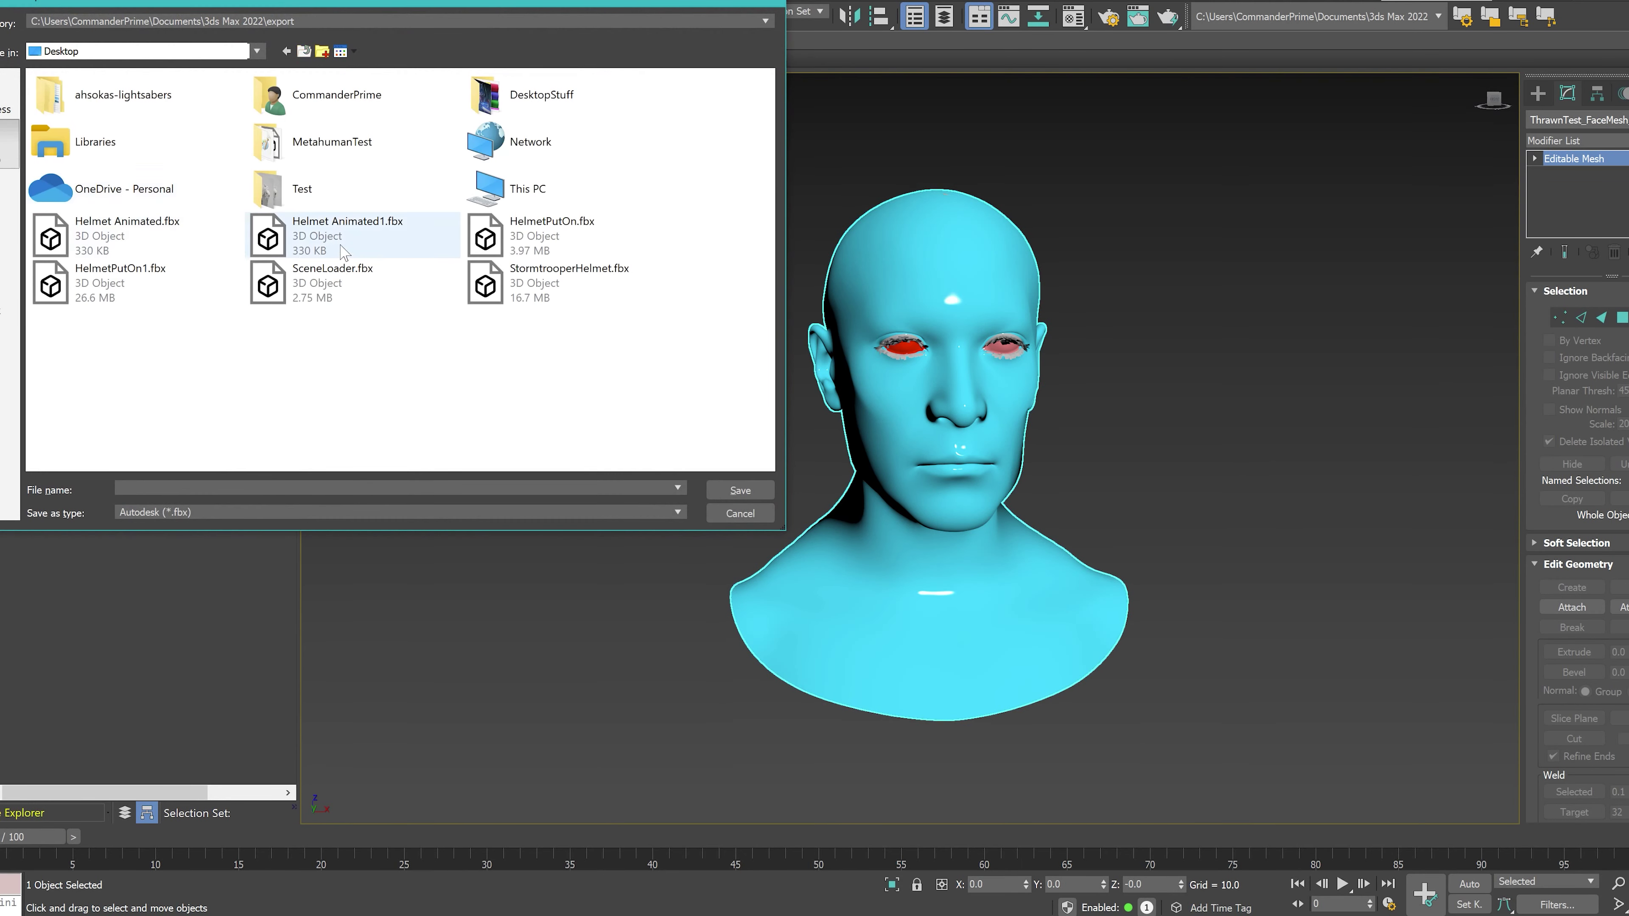
pyautogui.doubleClick(301, 147)
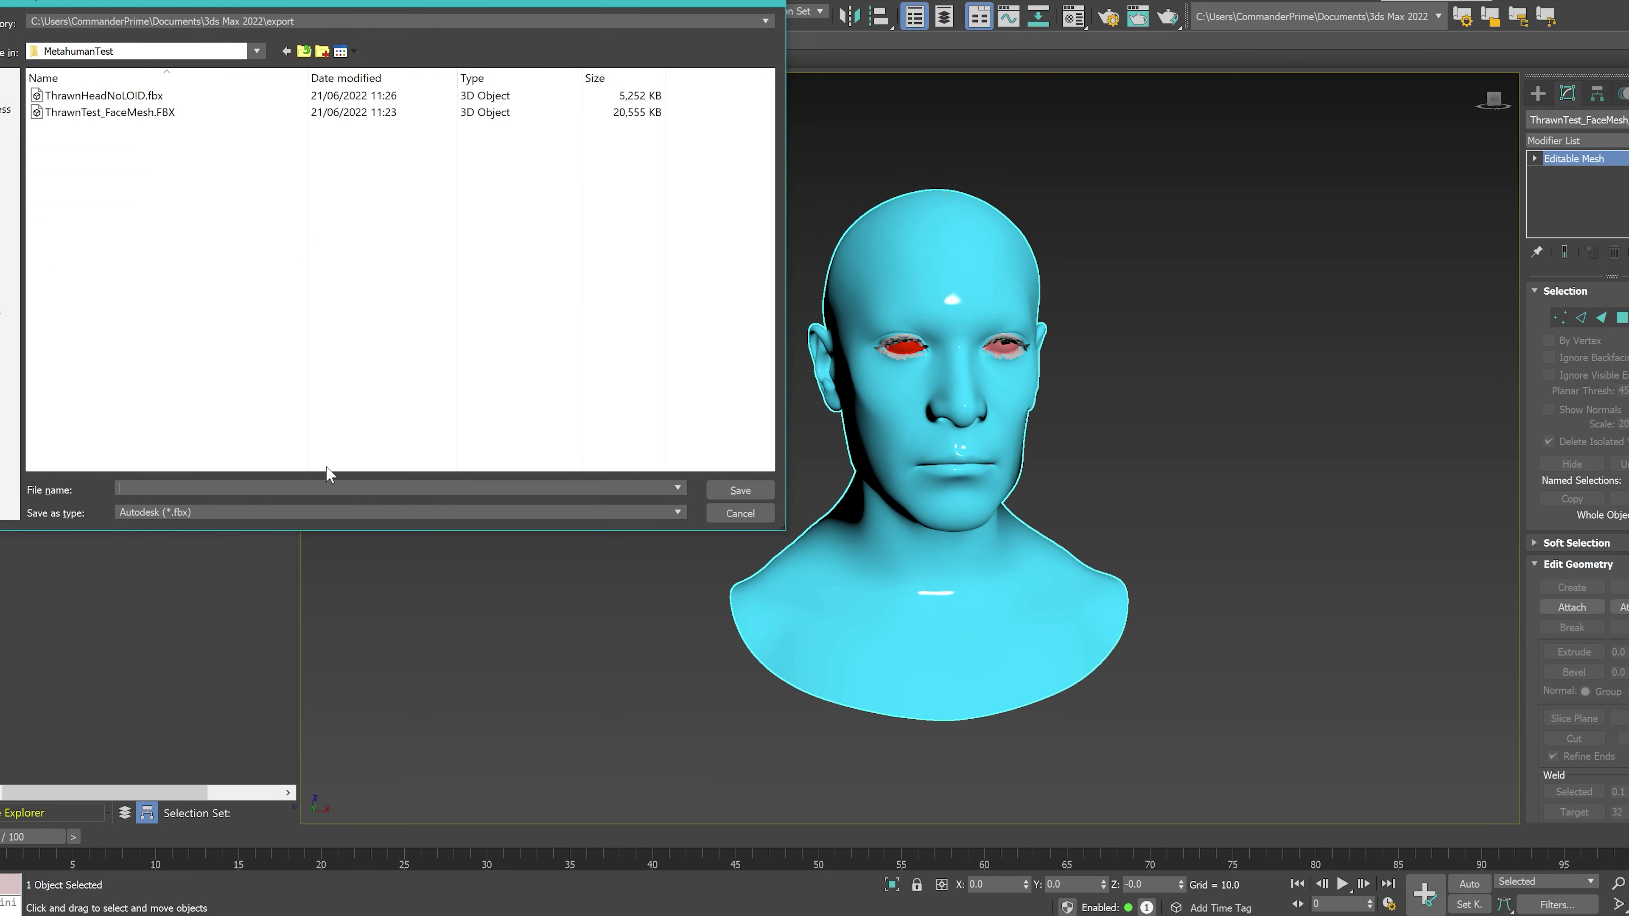
pyautogui.write('T')
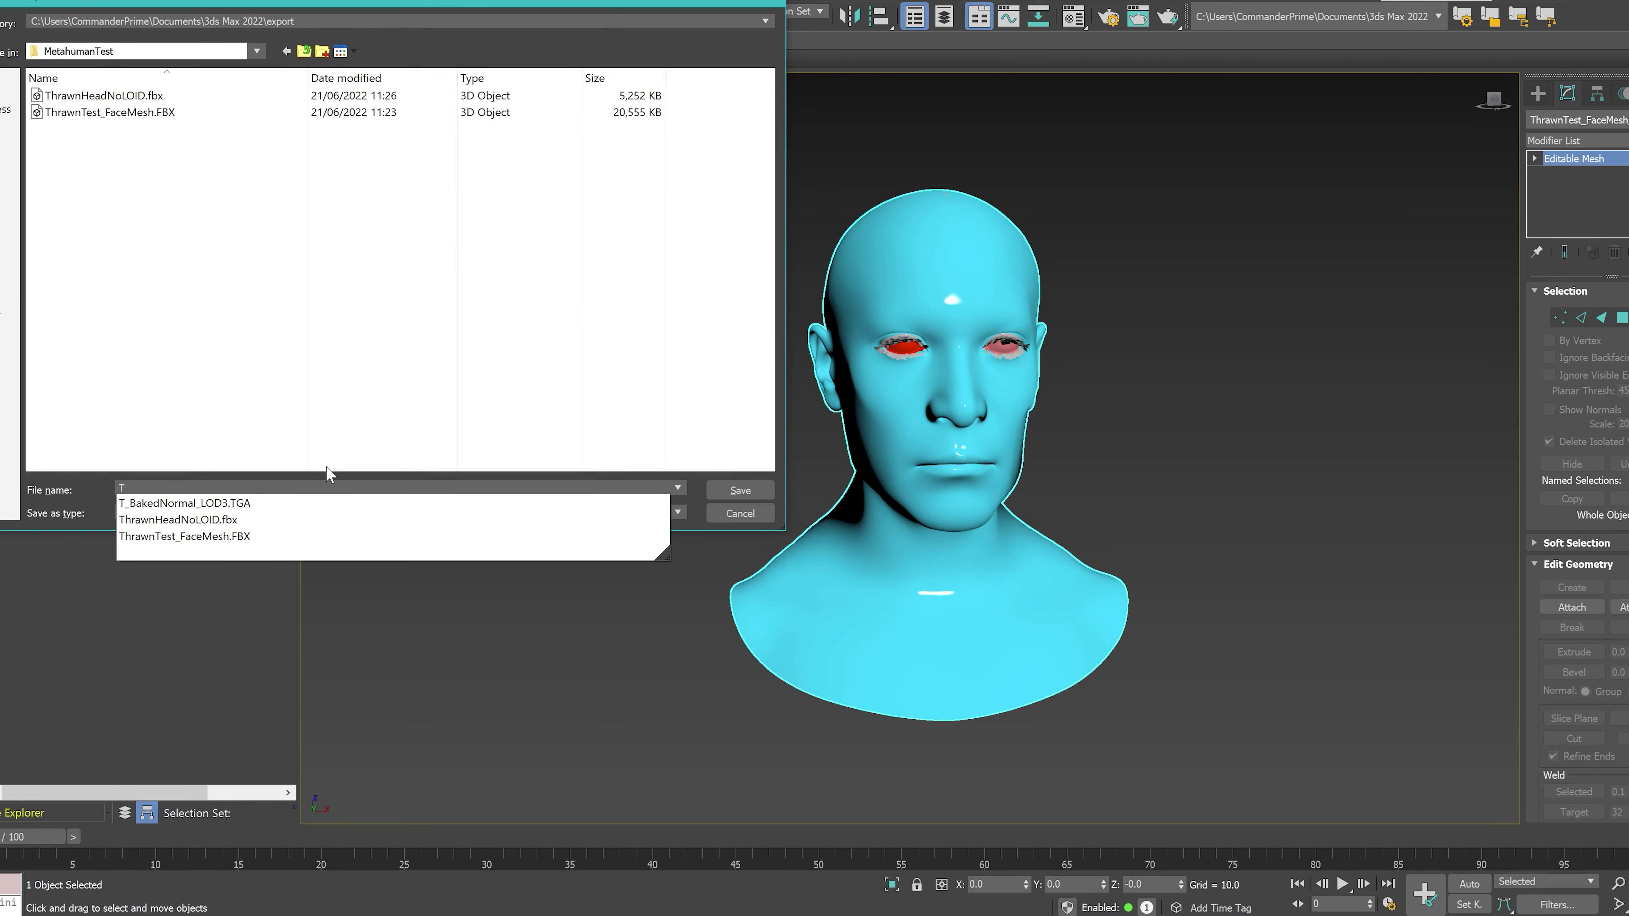
pyautogui.write('hrawnHead')
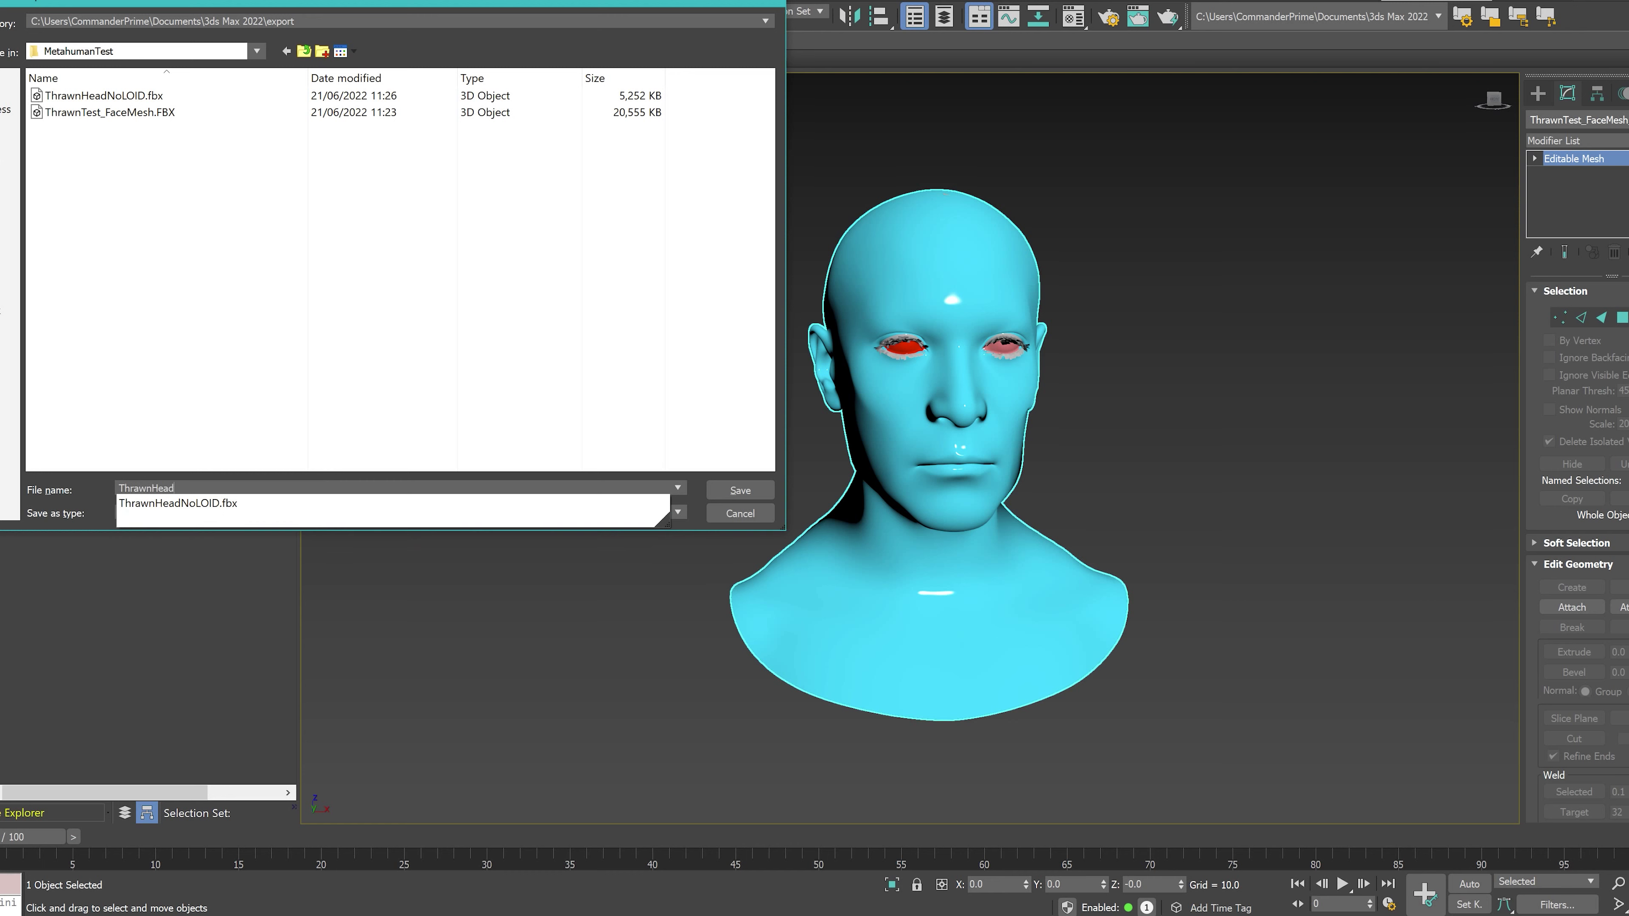
pyautogui.press('Return')
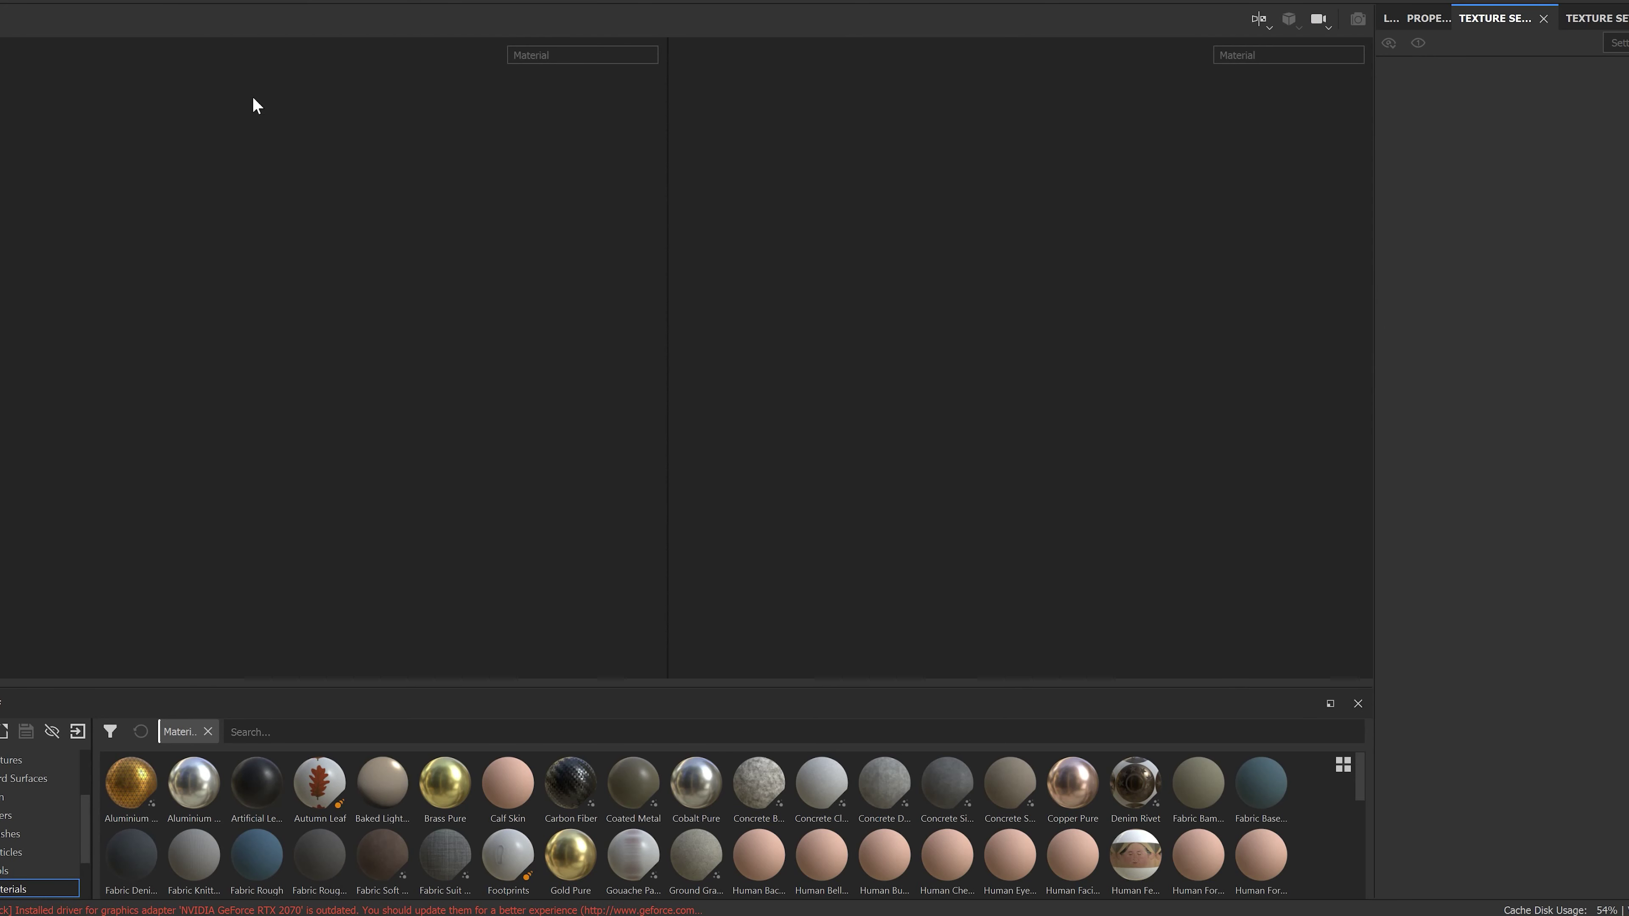
# Step: In Substance Painter, start a new project with document resolution 4096 and Compute Tangent Space Per Fragment enabled
pyautogui.click(13, 1)
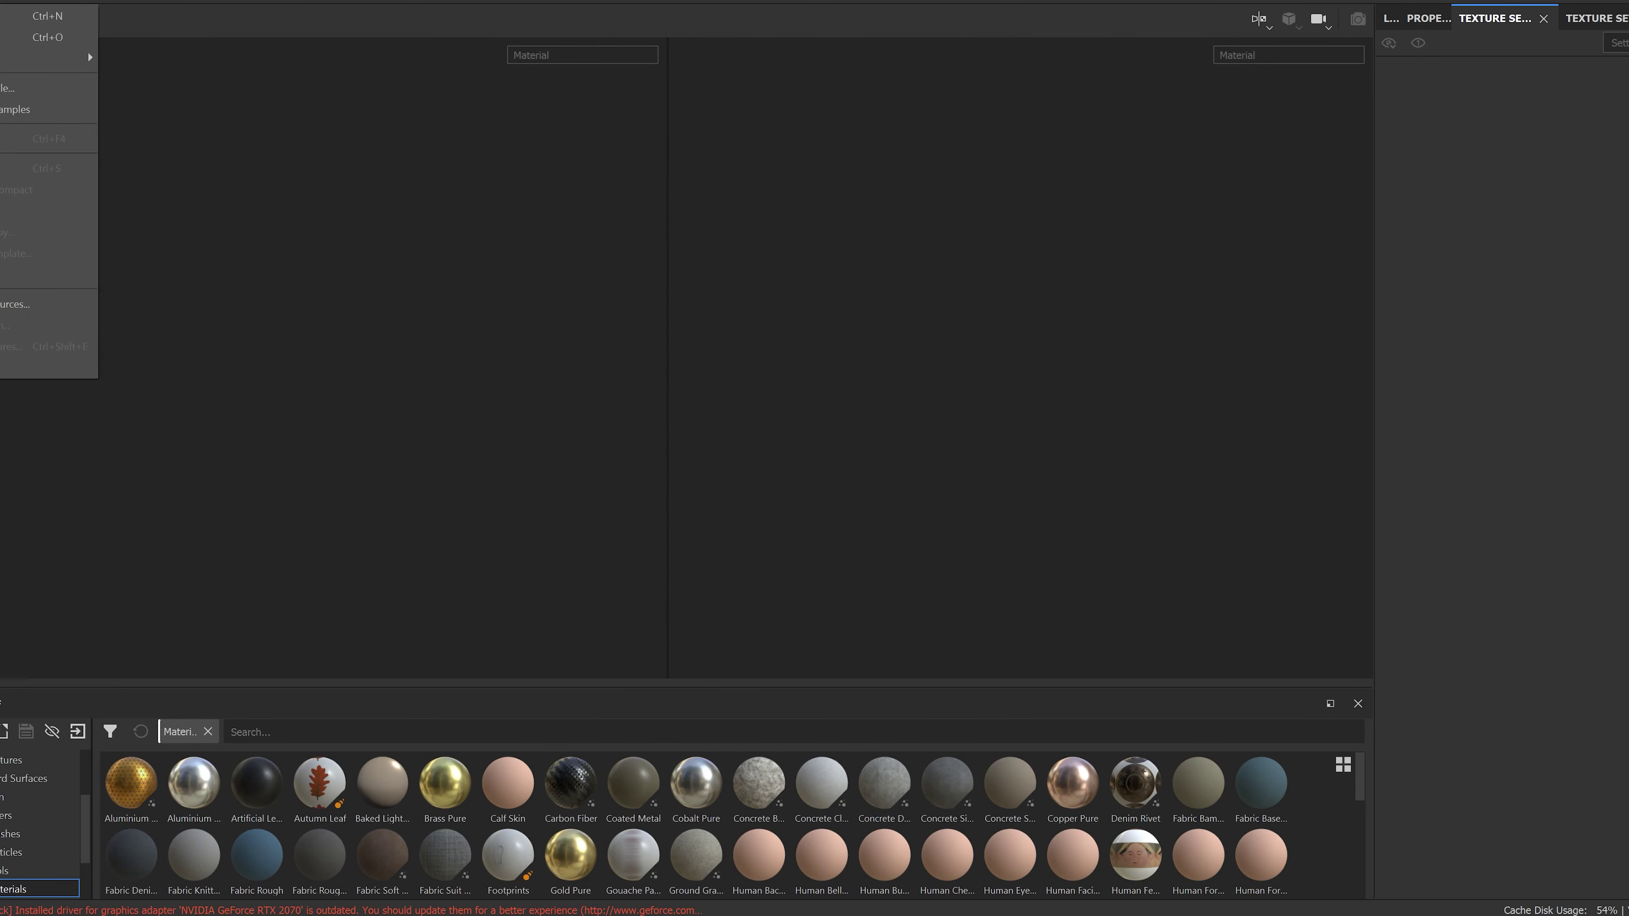
pyautogui.click(29, 20)
pyautogui.click(721, 292)
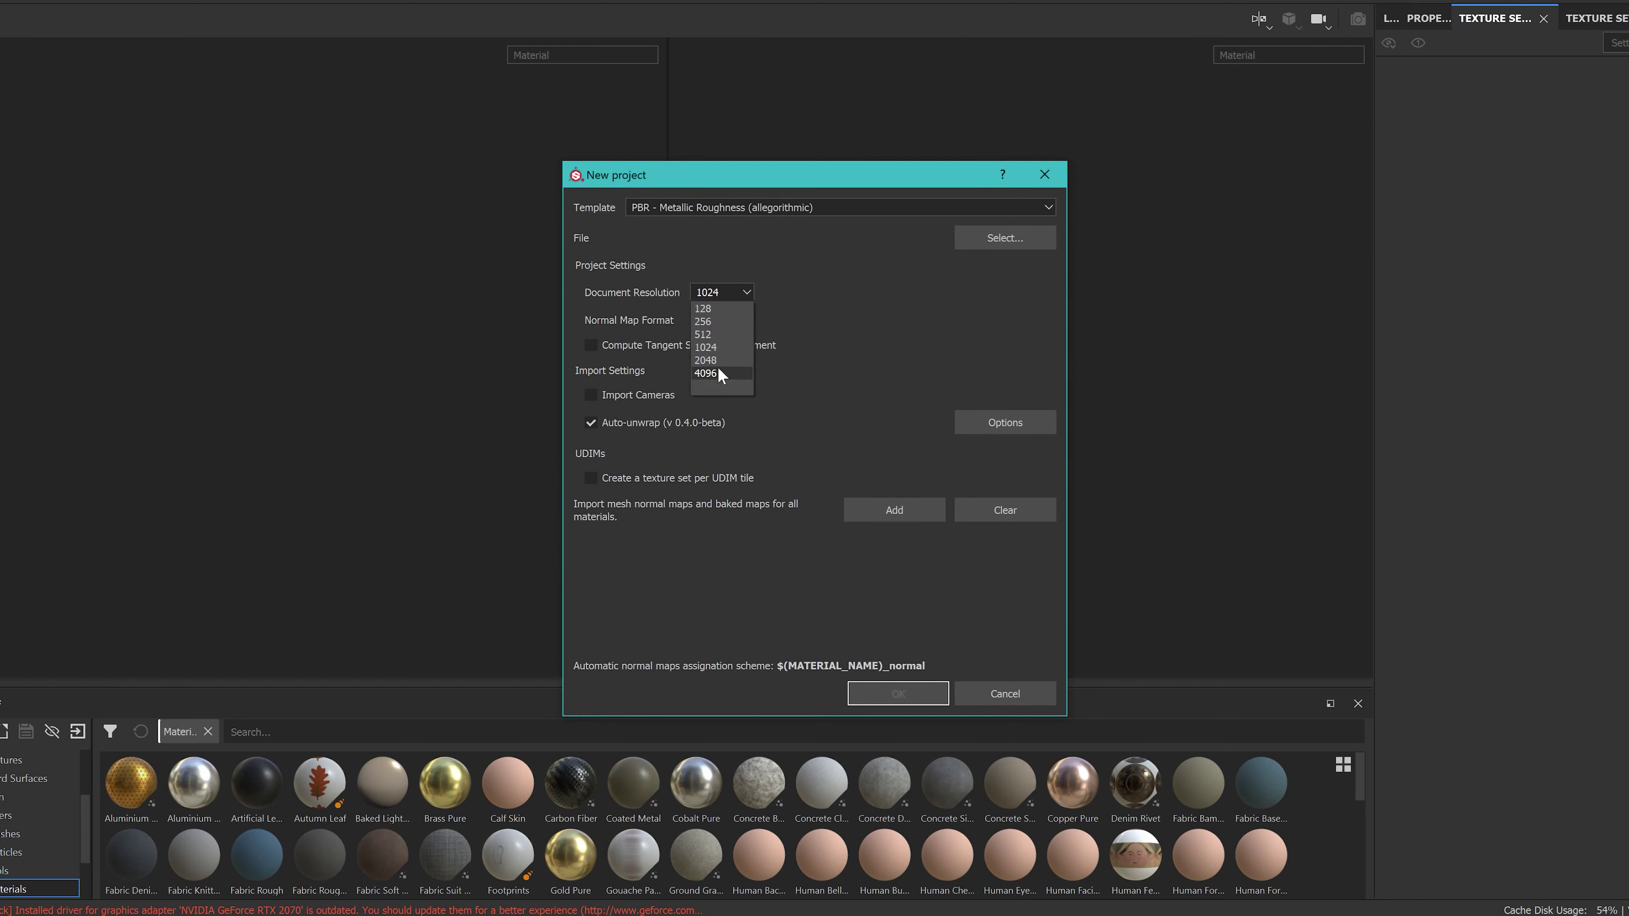
pyautogui.click(721, 389)
pyautogui.click(741, 345)
# Step: Choose ThrawnHeadSP.fbx from the MetahumanTest folder as the mesh, create the project and frame the head in a widened 3D view
pyautogui.click(1011, 239)
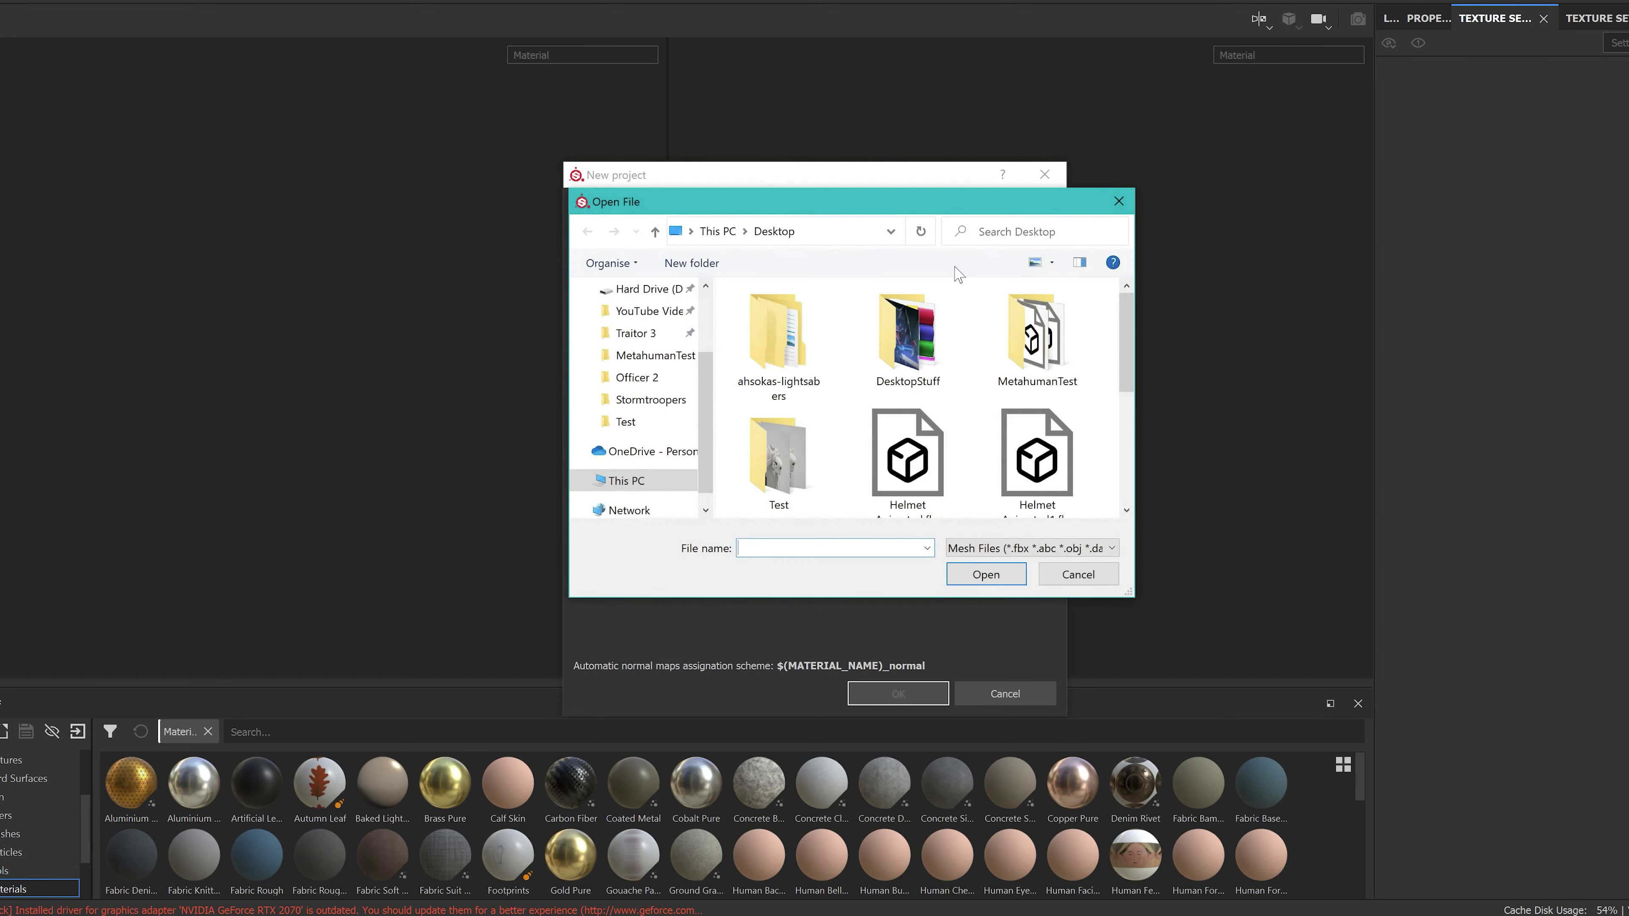
pyautogui.doubleClick(779, 449)
pyautogui.hotkey('alt', 'Left')
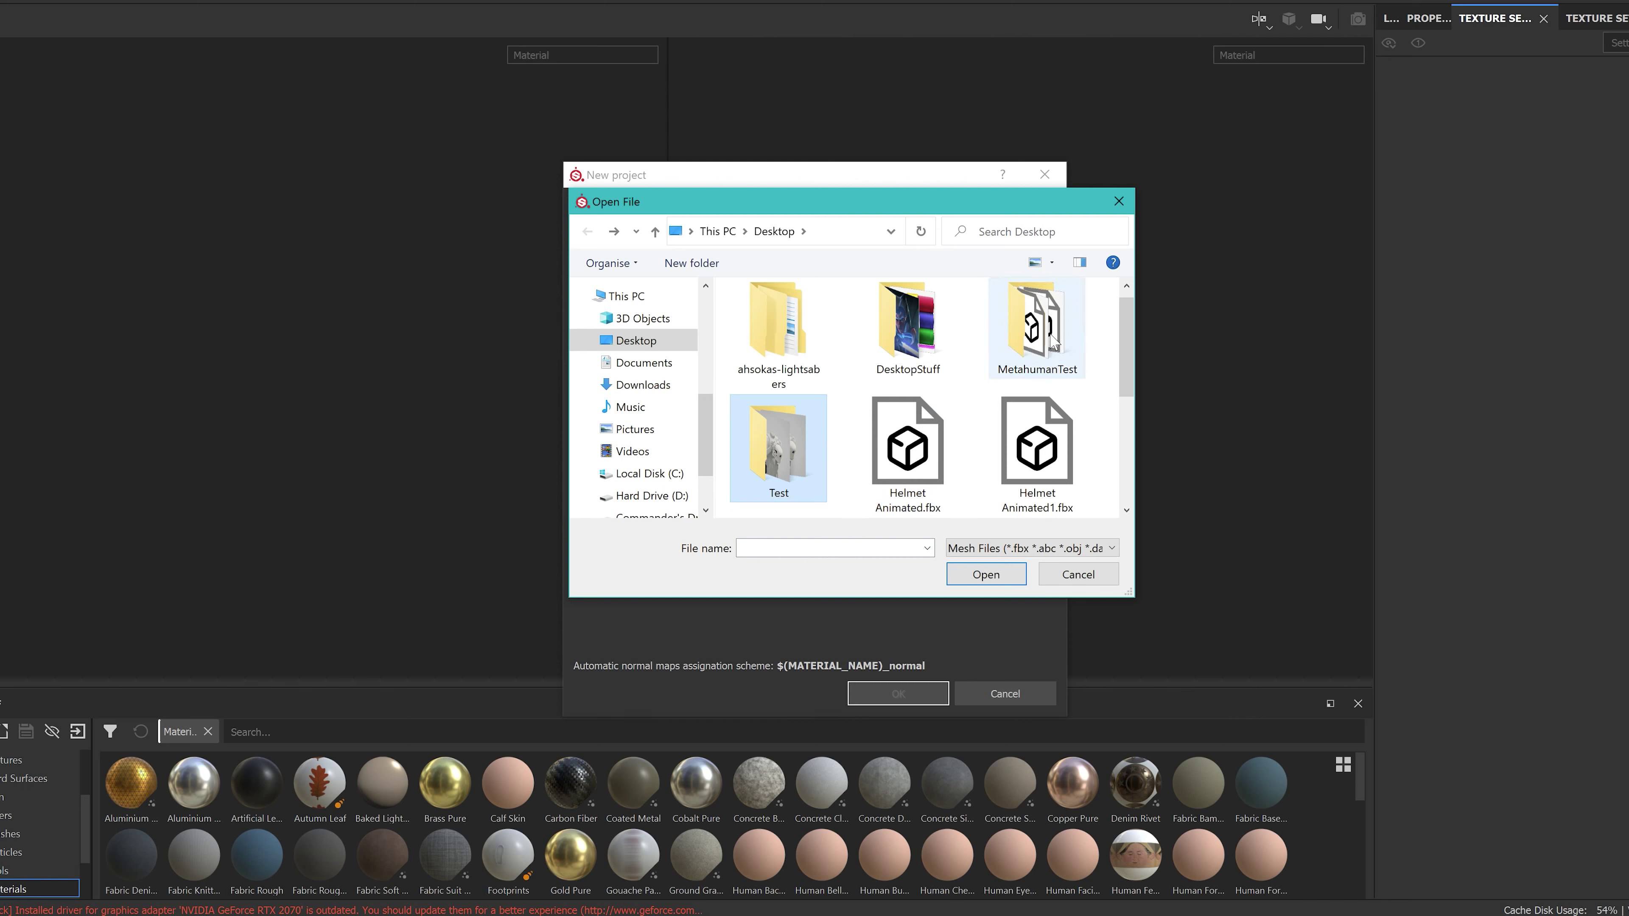
pyautogui.doubleClick(1033, 327)
pyautogui.doubleClick(795, 338)
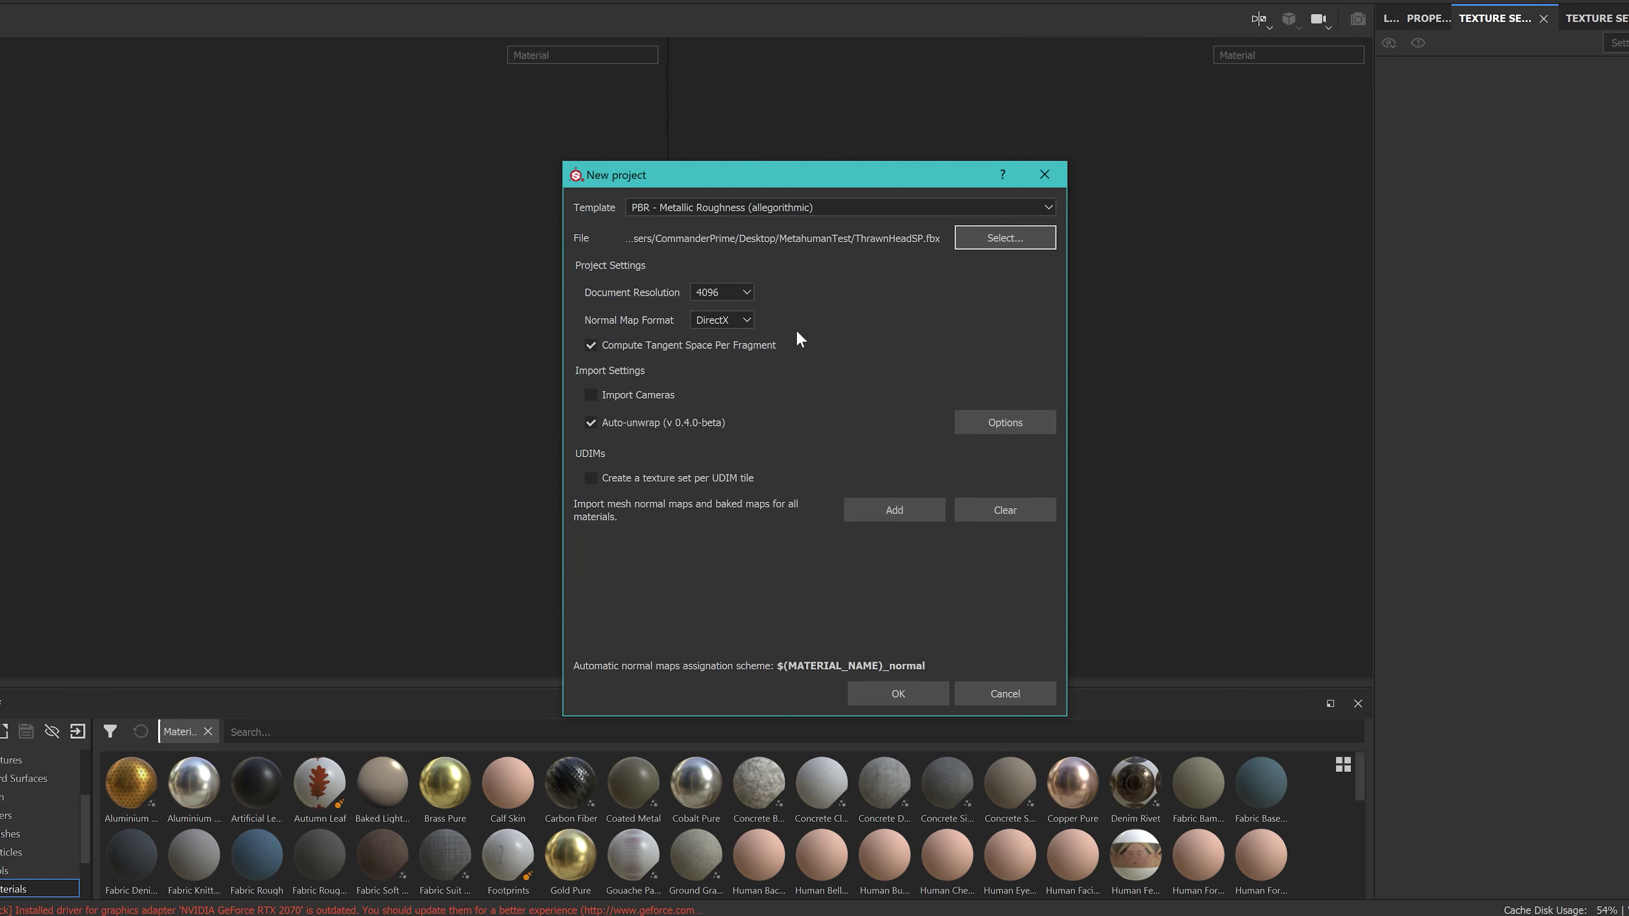
pyautogui.click(891, 687)
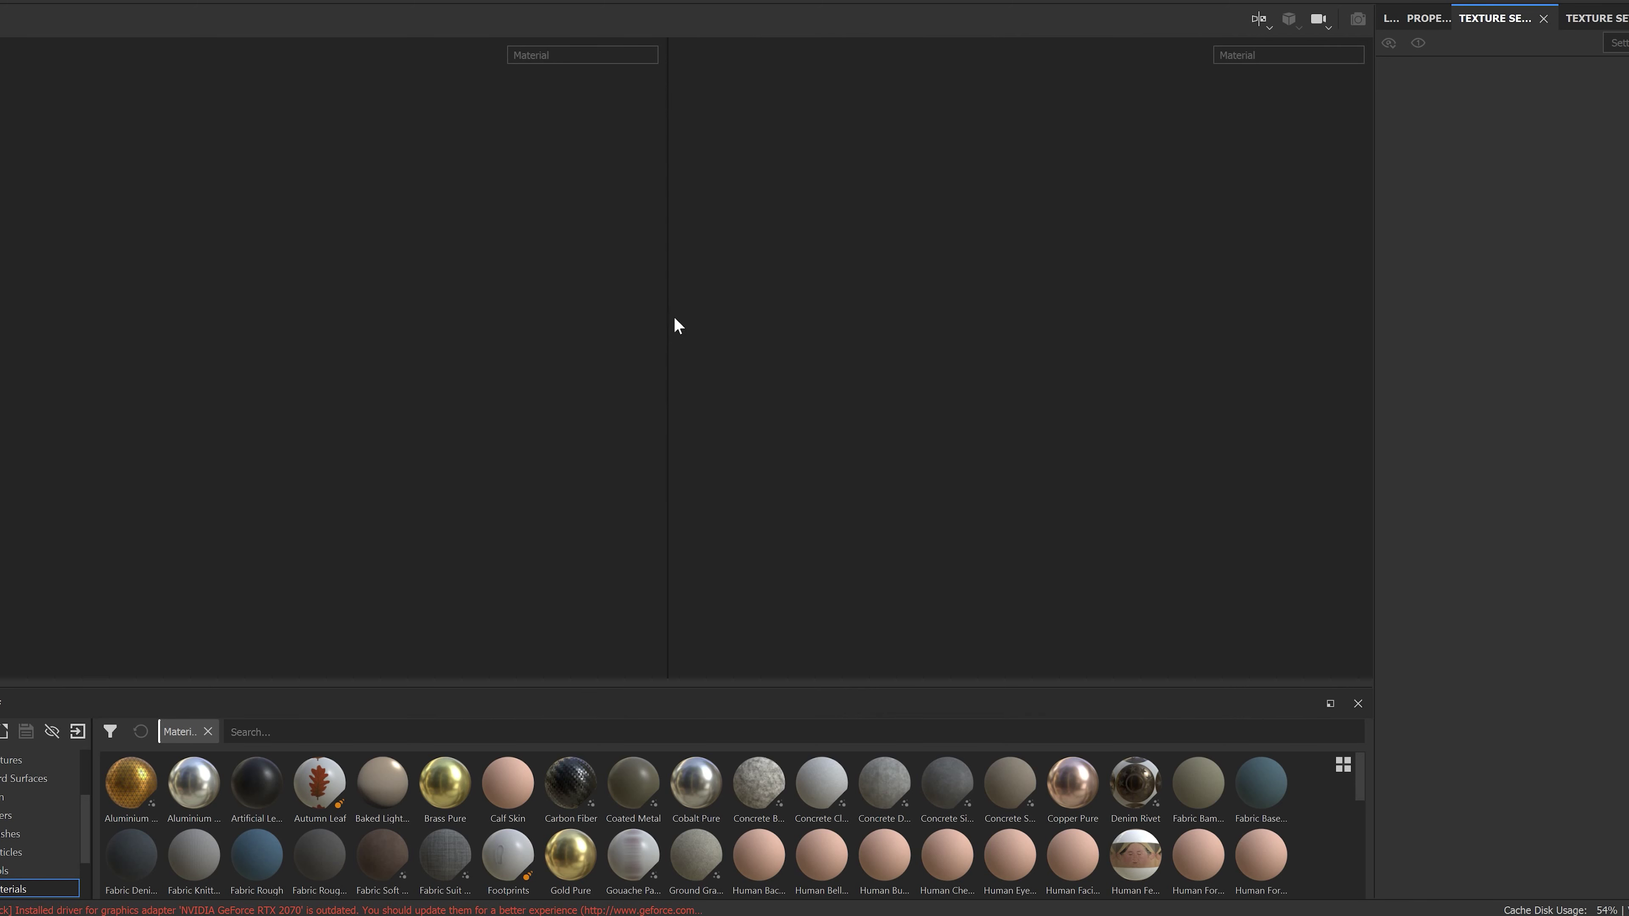
pyautogui.moveTo(665, 316); pyautogui.dragTo(965, 324)
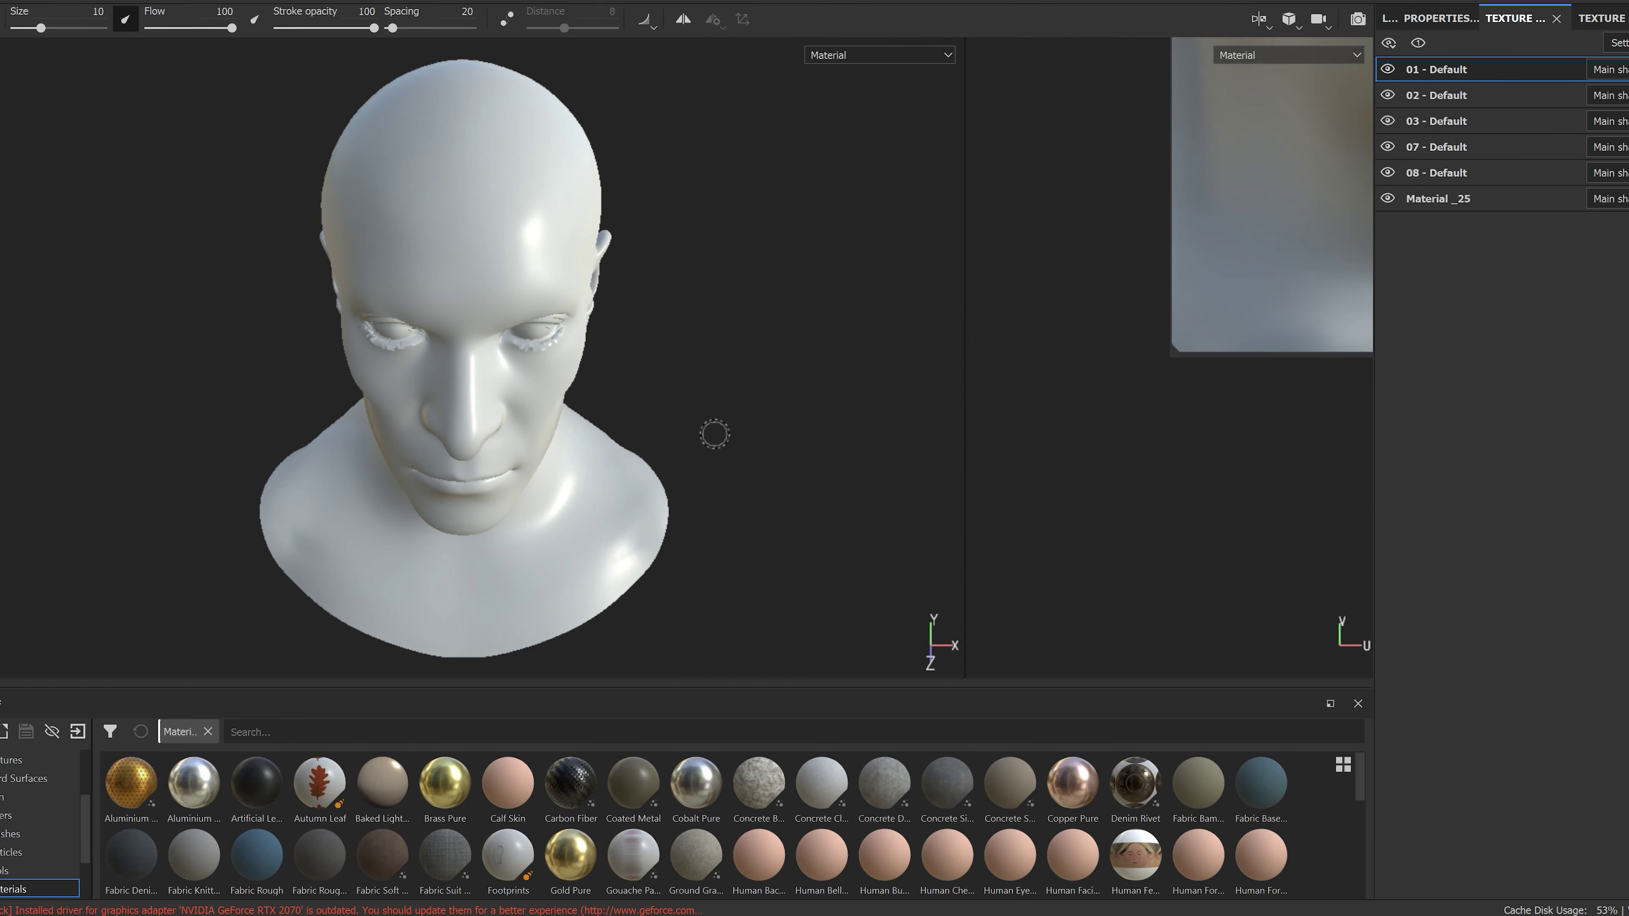
pyautogui.press('f')
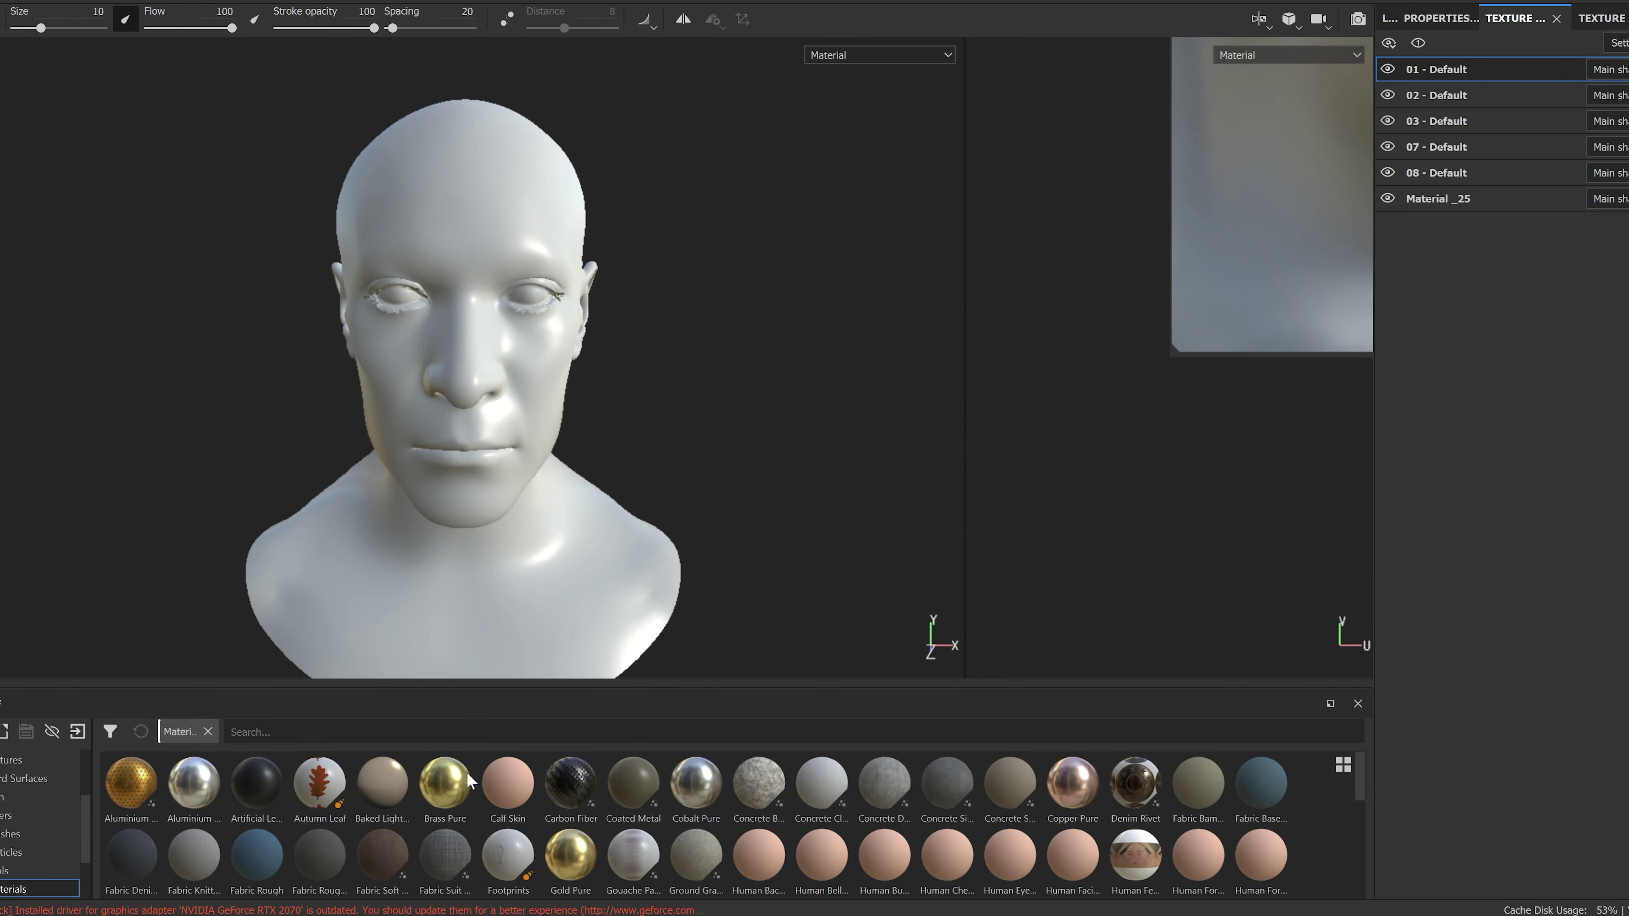
# Step: Import T_BakedNormal_LOD3.TGA from the MetahumanTest folder as a texture into the current 'PBR - Metallic Roughness' project
pyautogui.press('super+e')
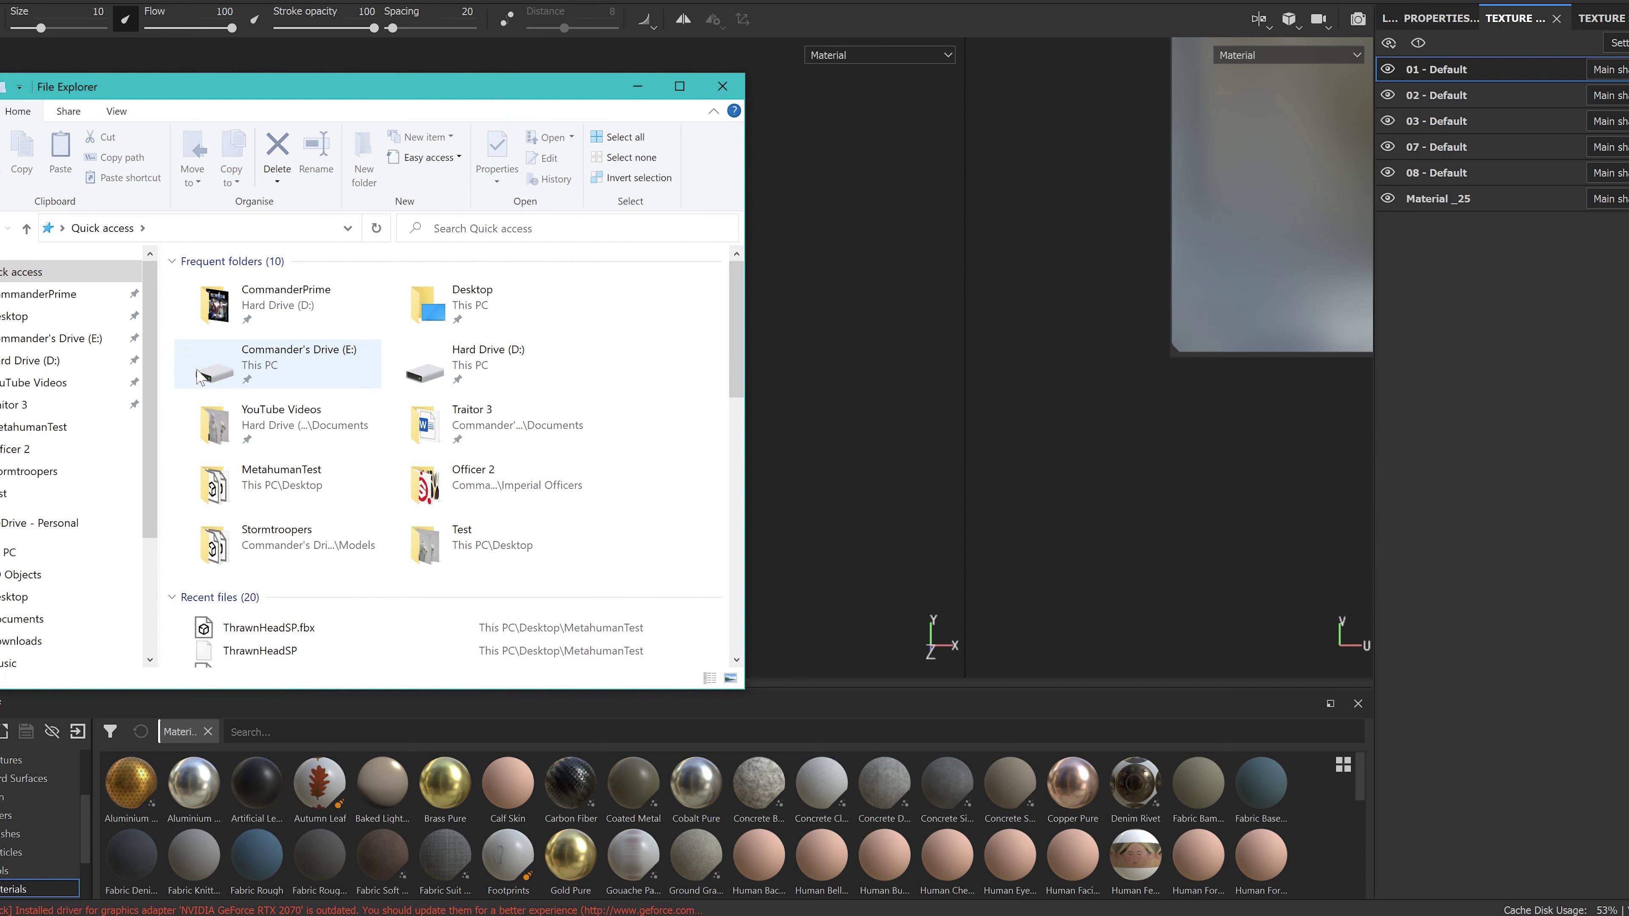
pyautogui.doubleClick(243, 478)
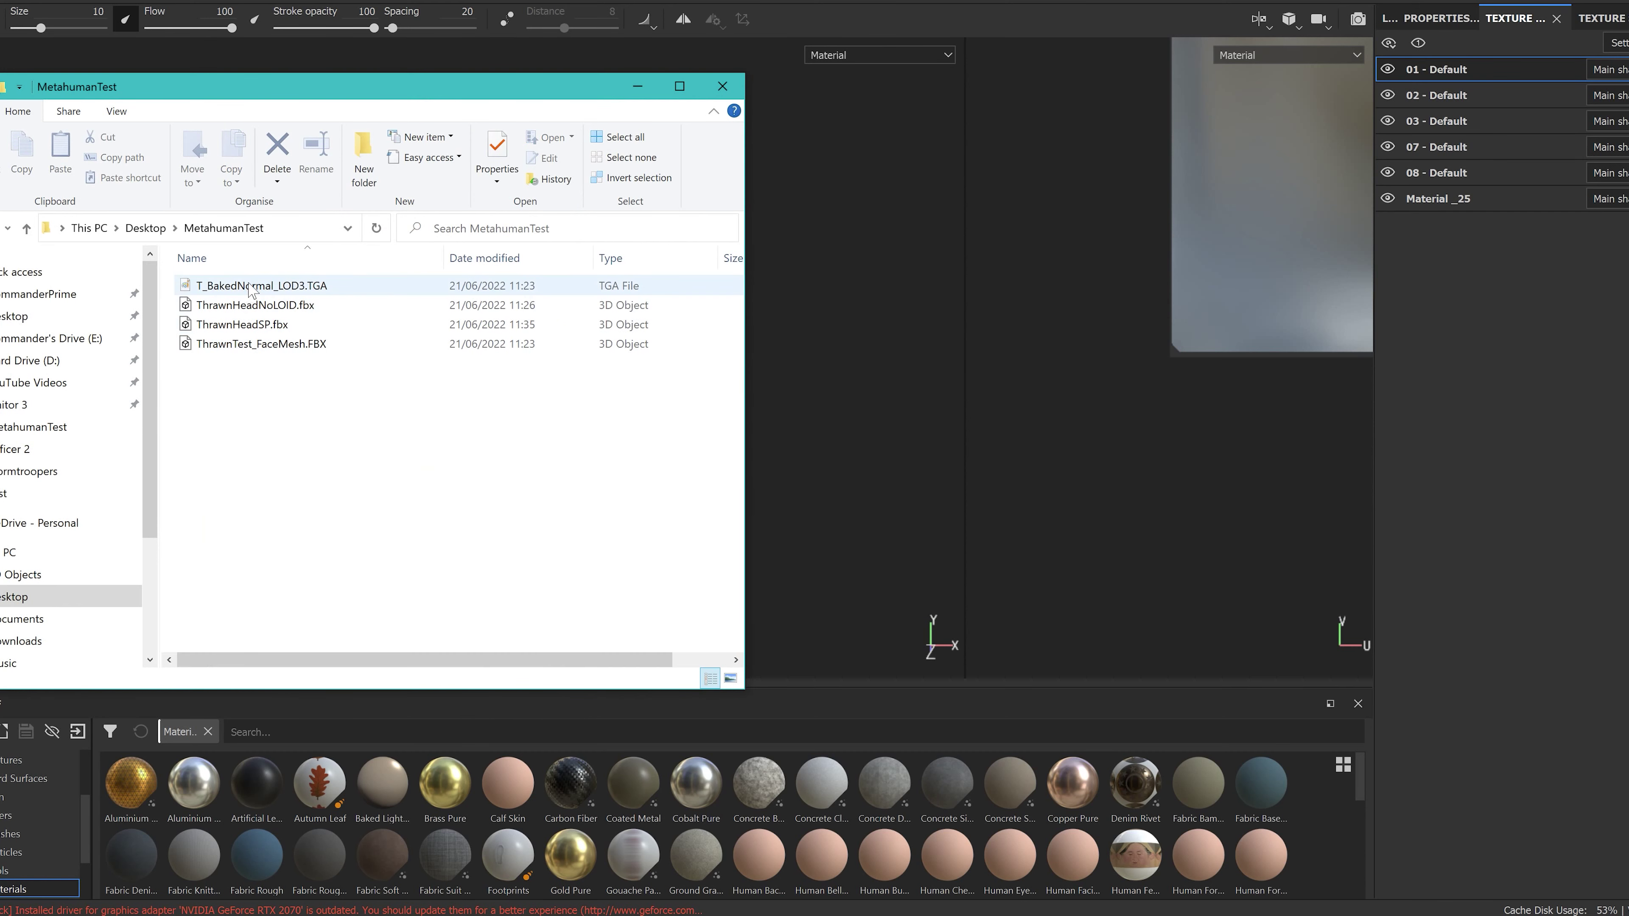
pyautogui.moveTo(257, 286)
pyautogui.mouseDown()
pyautogui.moveTo(778, 731)
pyautogui.moveTo(795, 812)
pyautogui.mouseUp()
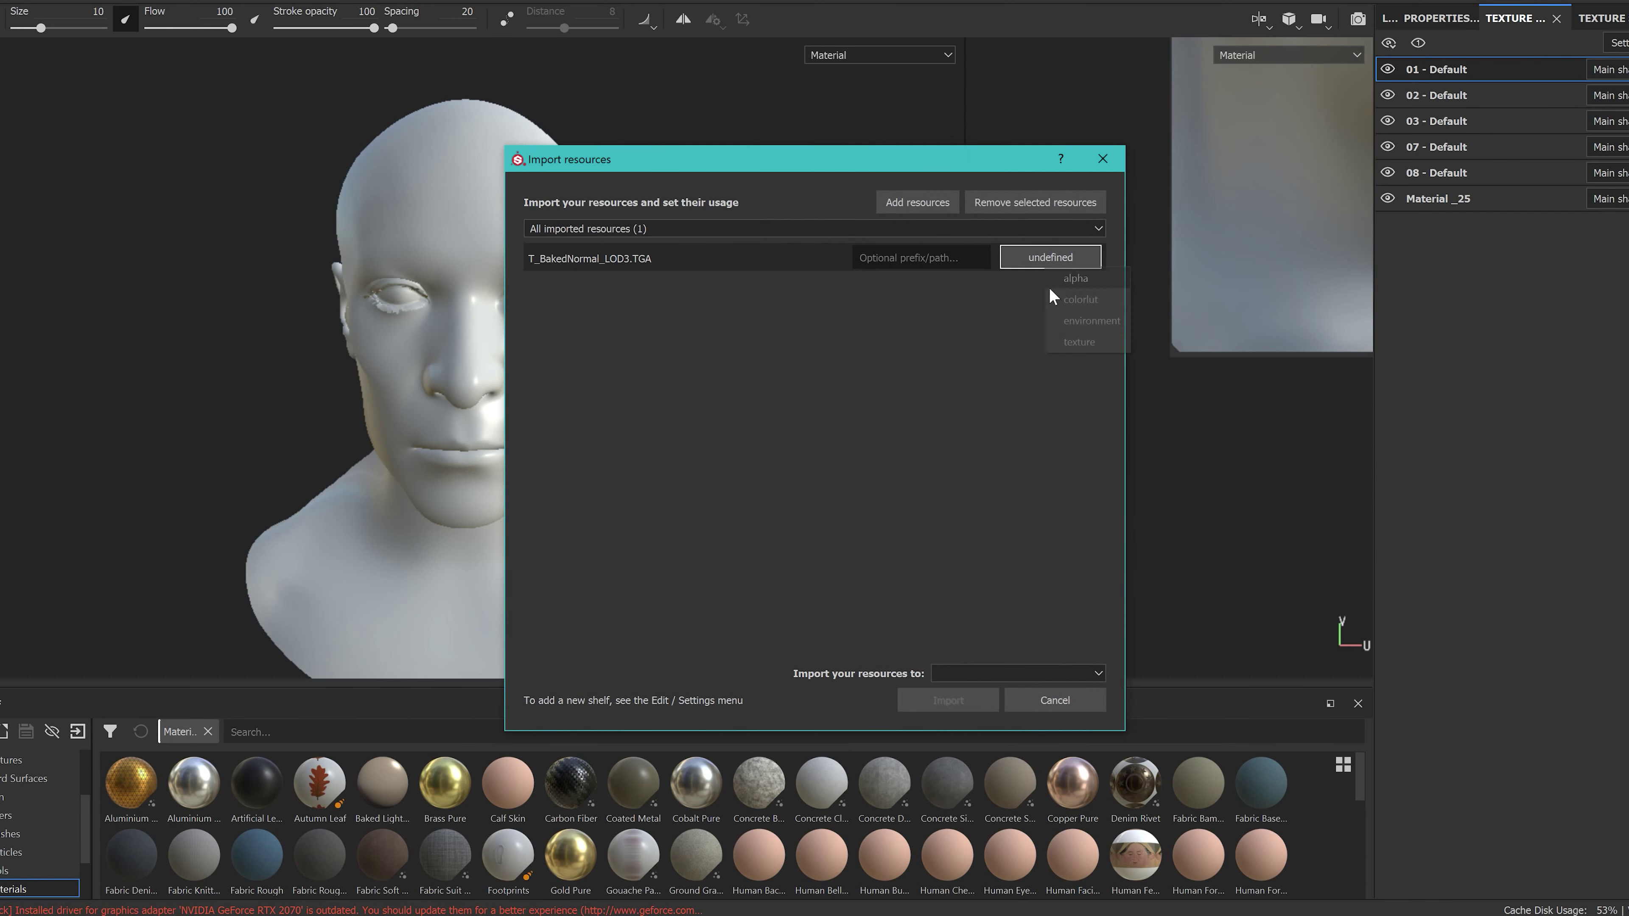
pyautogui.click(991, 672)
pyautogui.click(972, 705)
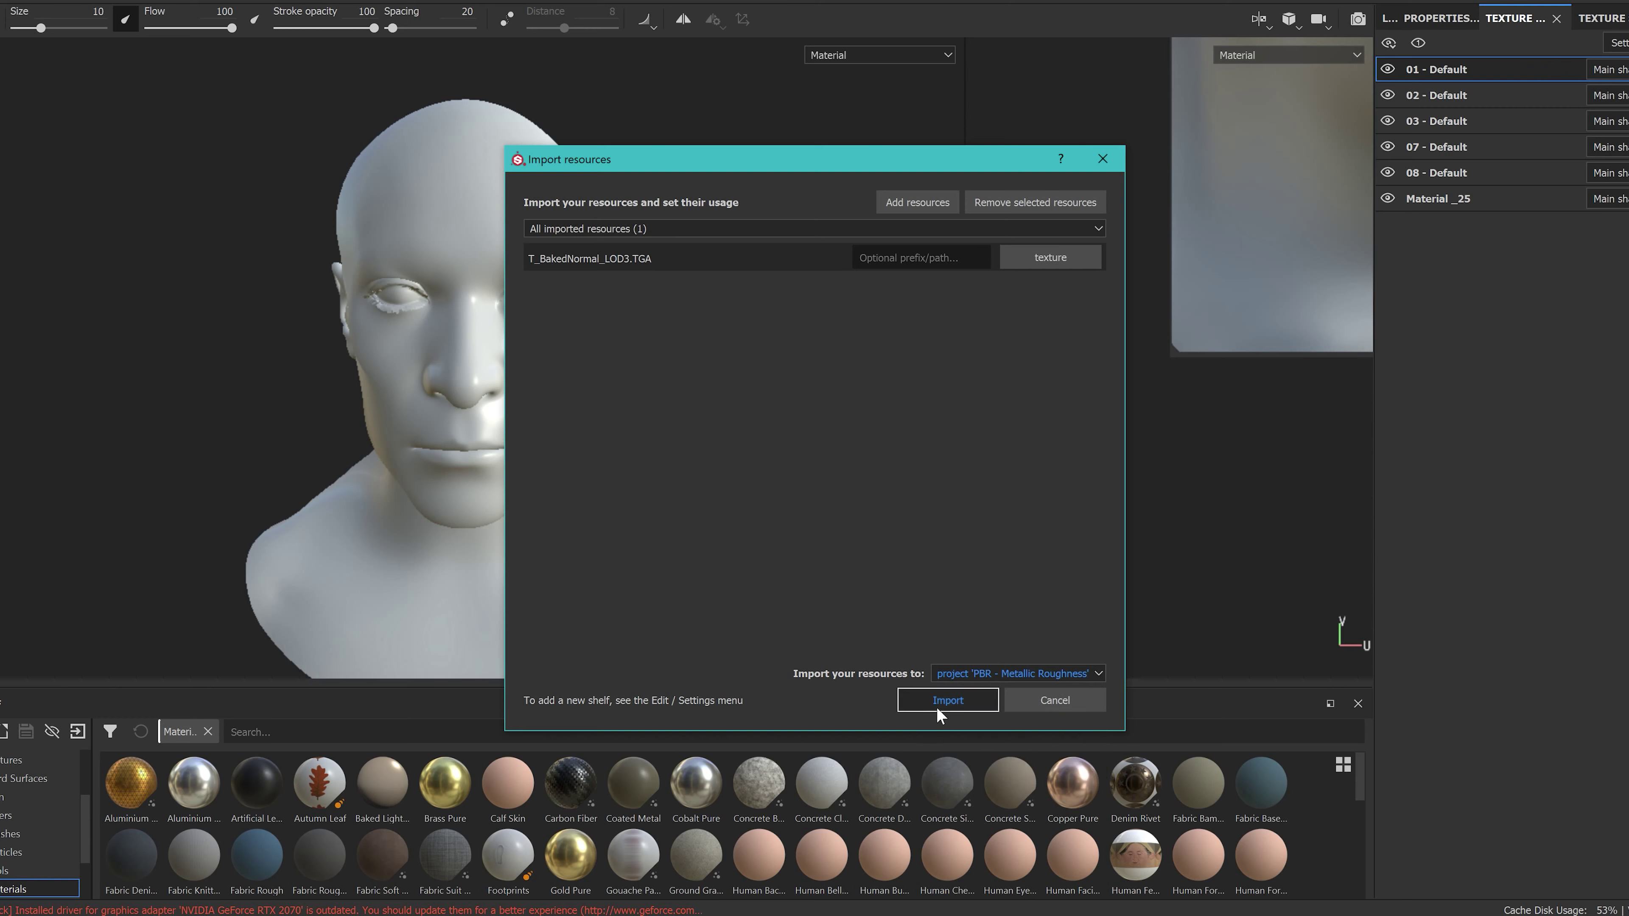
pyautogui.click(947, 700)
# Step: Assign T_BakedNormal_LOD3 as the normal mesh map of the 01 - Default texture set
pyautogui.click(1591, 17)
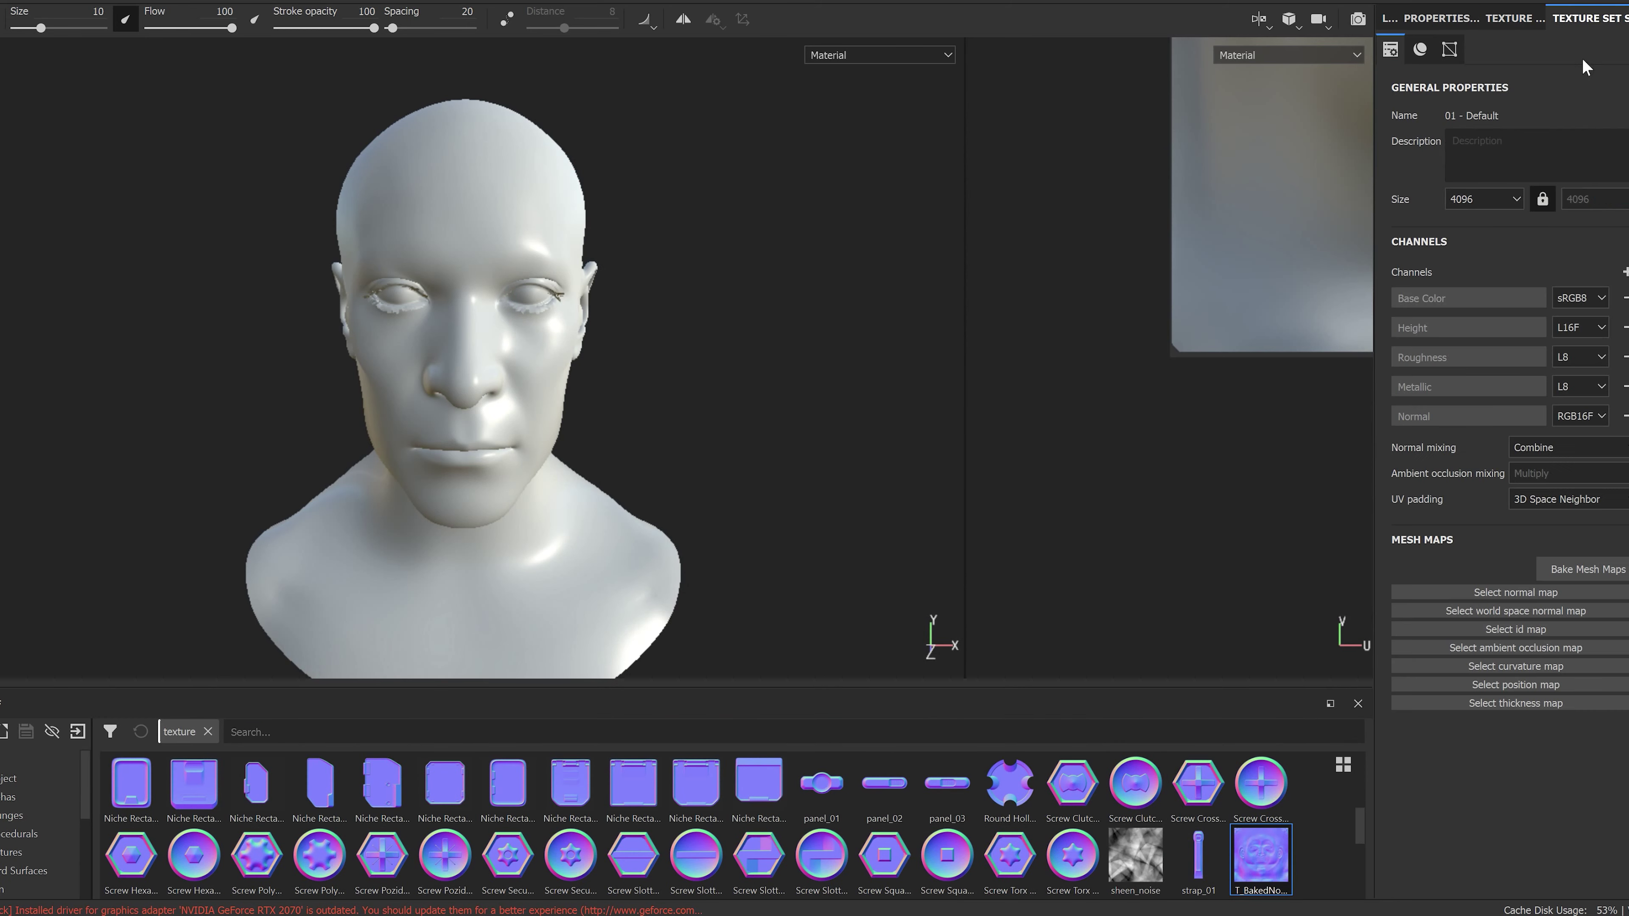
pyautogui.moveTo(1273, 852); pyautogui.dragTo(1516, 616)
pyautogui.moveTo(1523, 591); pyautogui.dragTo(1524, 591)
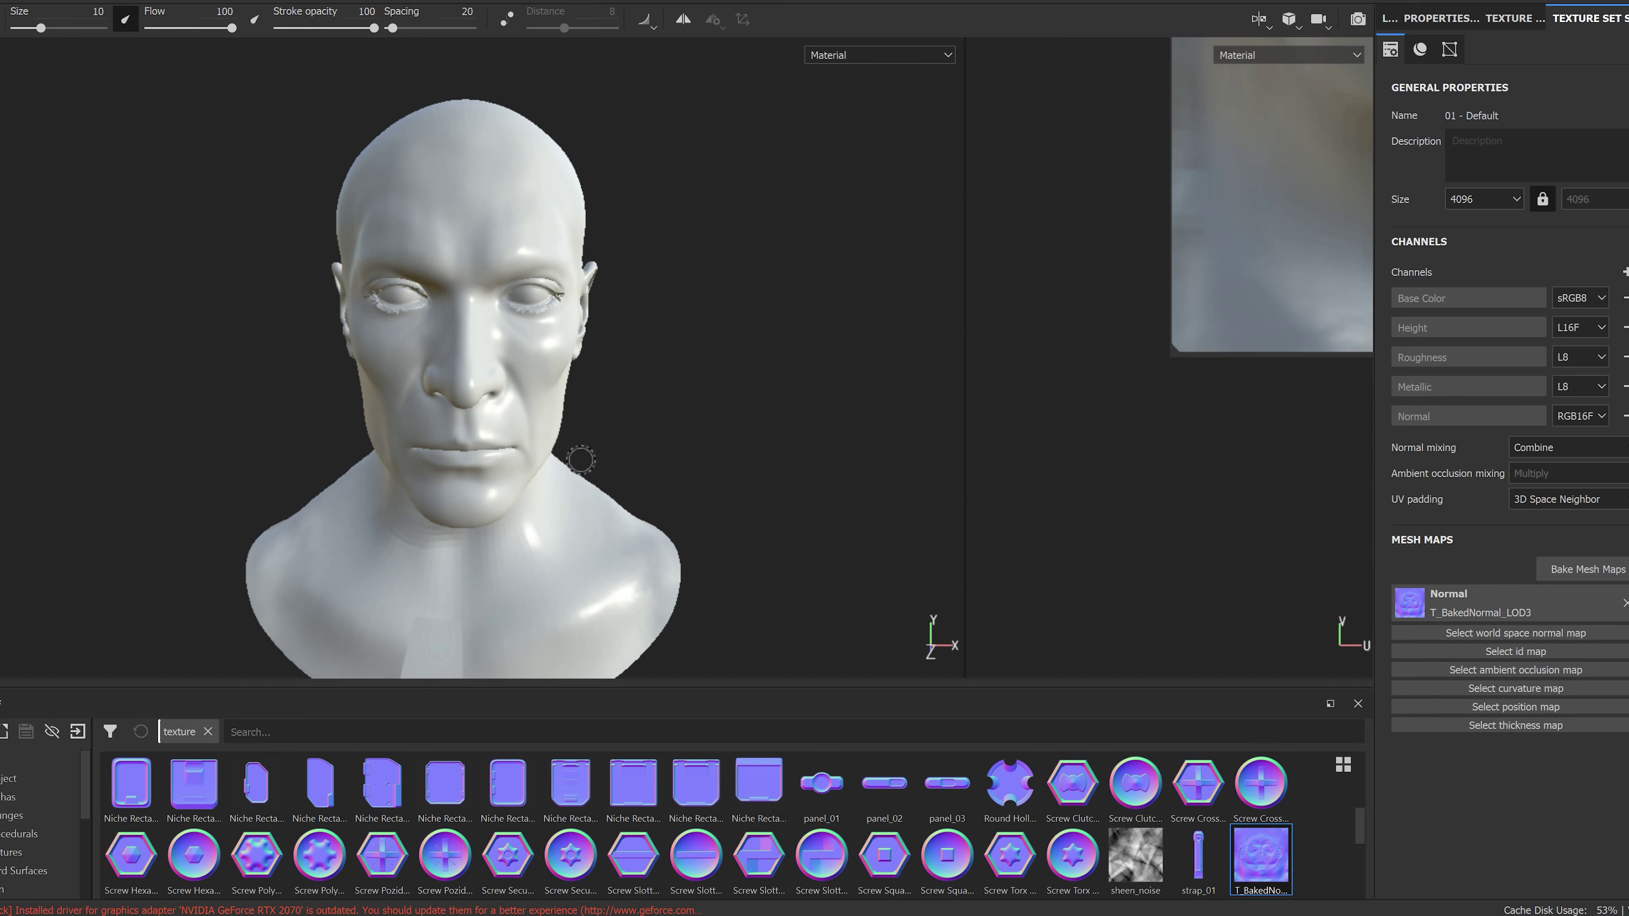
# Step: Examine the baked normal detail on the head up close and from several angles
pyautogui.scroll(5, 496, 475)
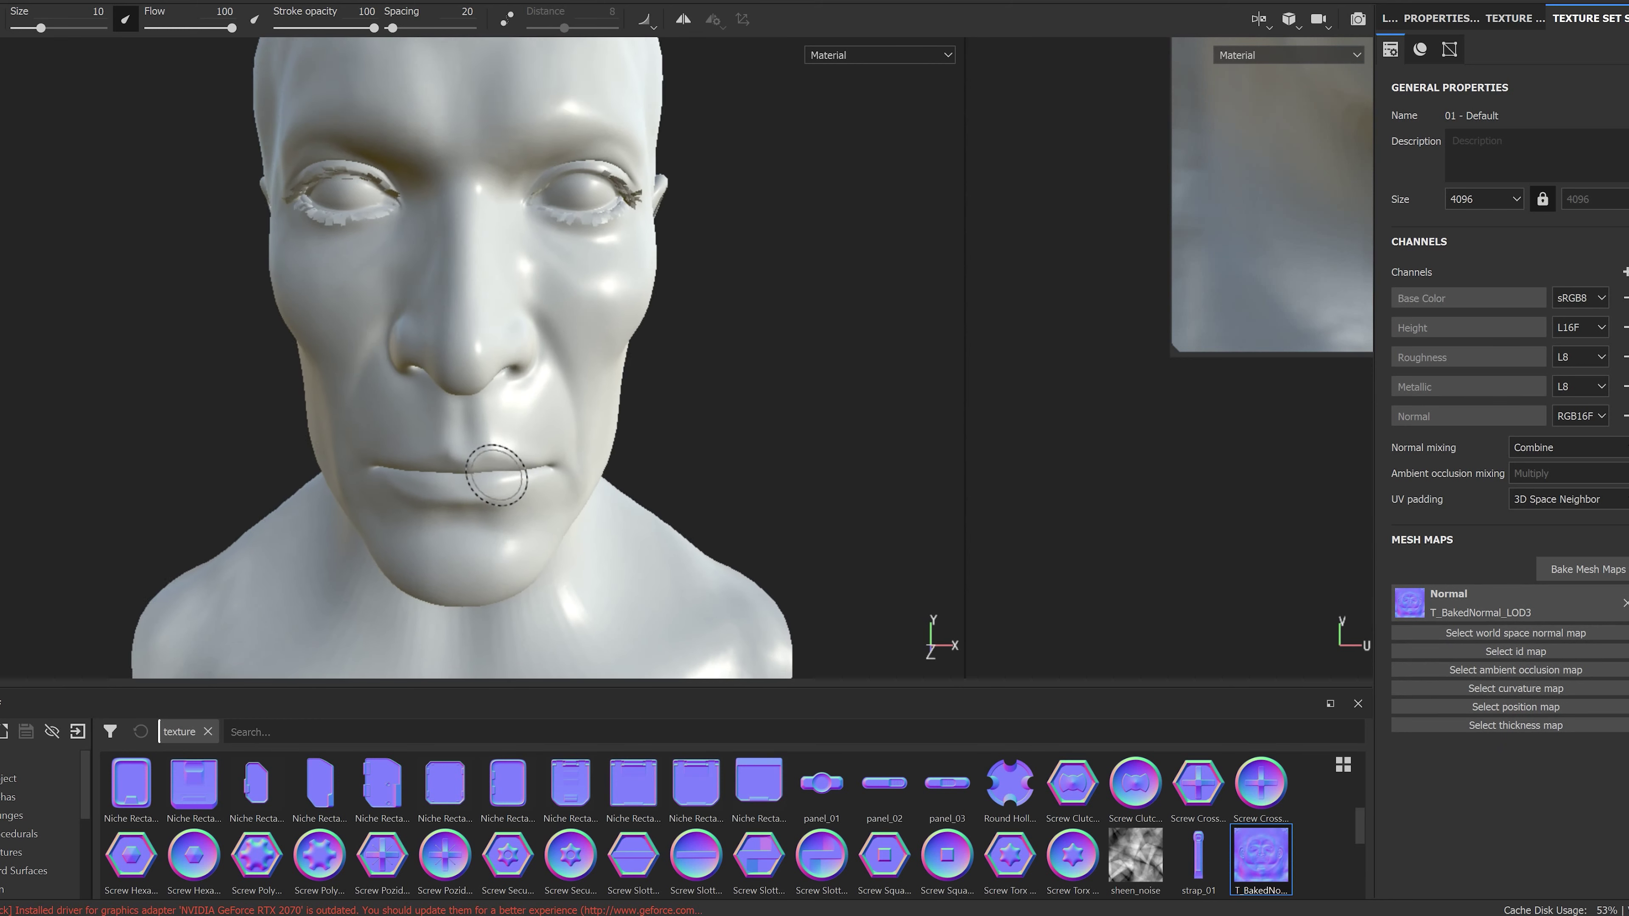
pyautogui.scroll(-5, 496, 475)
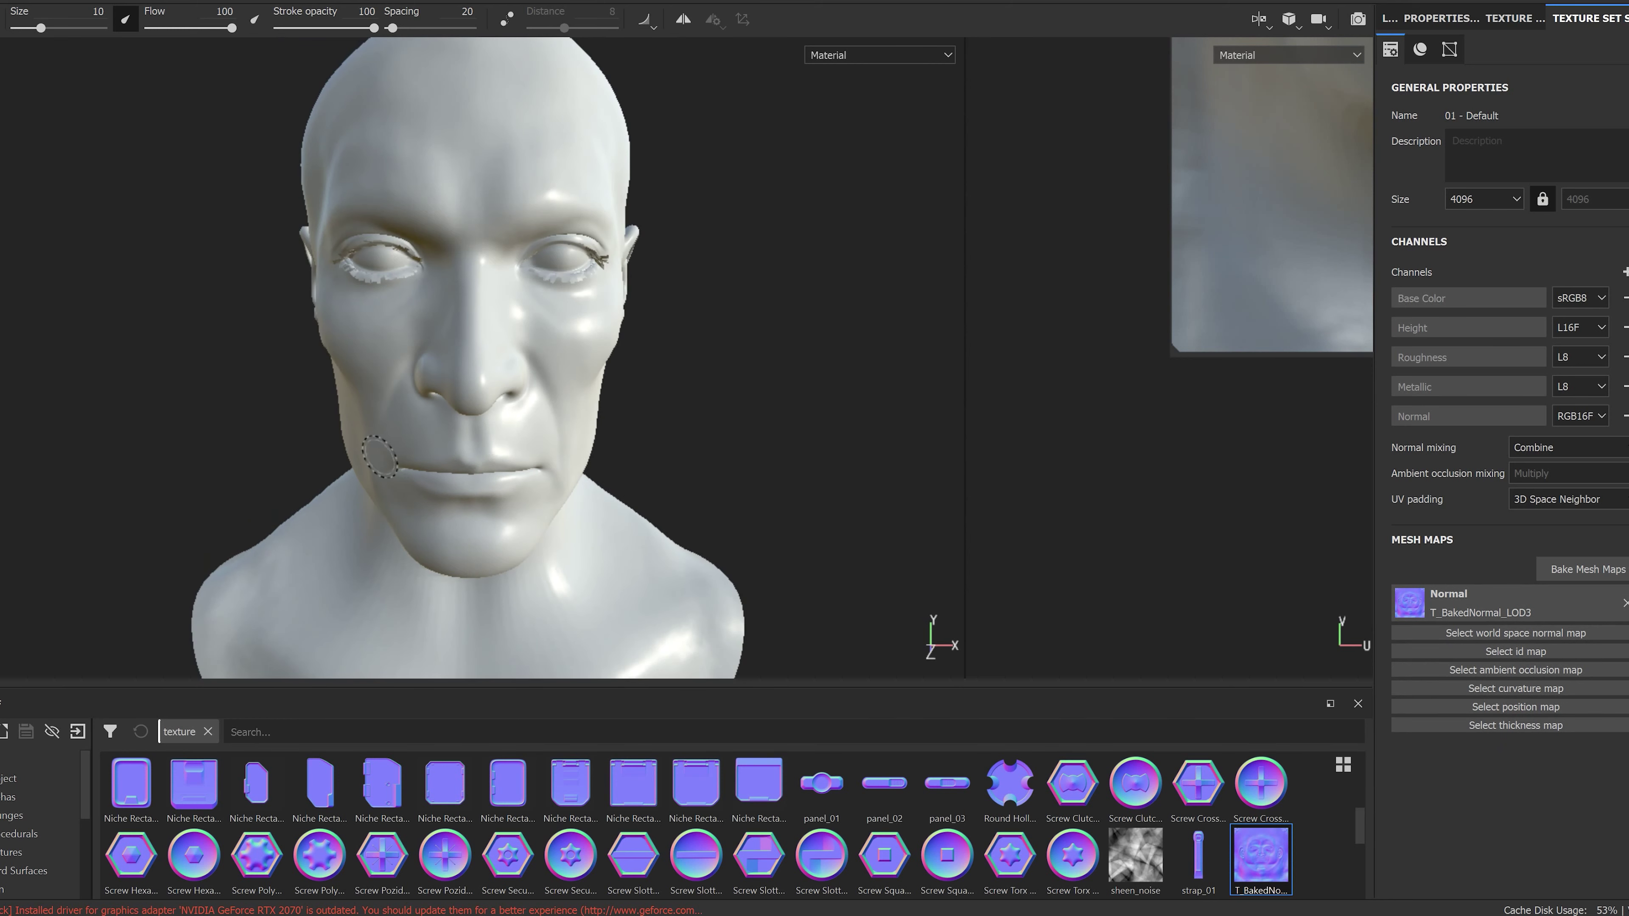
pyautogui.keyDown('alt'); pyautogui.moveTo(398, 462); pyautogui.dragTo(356, 464); pyautogui.keyUp('alt')
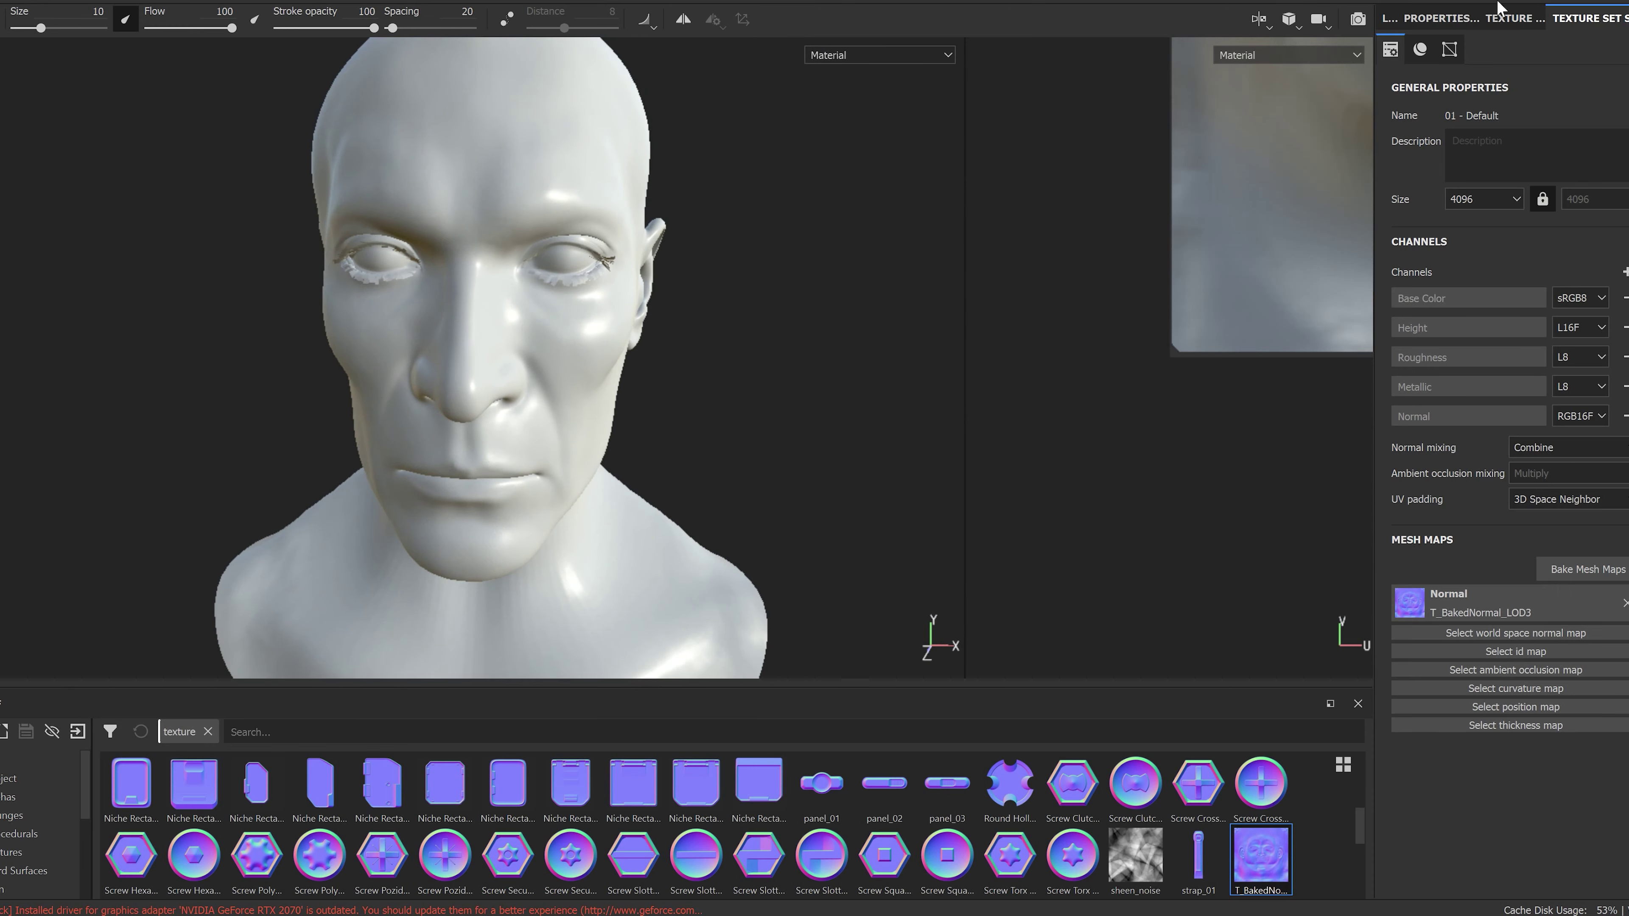
pyautogui.click(1435, 23)
pyautogui.click(1530, 20)
pyautogui.keyDown('alt'); pyautogui.moveTo(468, 334); pyautogui.dragTo(591, 368); pyautogui.keyUp('alt')
pyautogui.click(1590, 17)
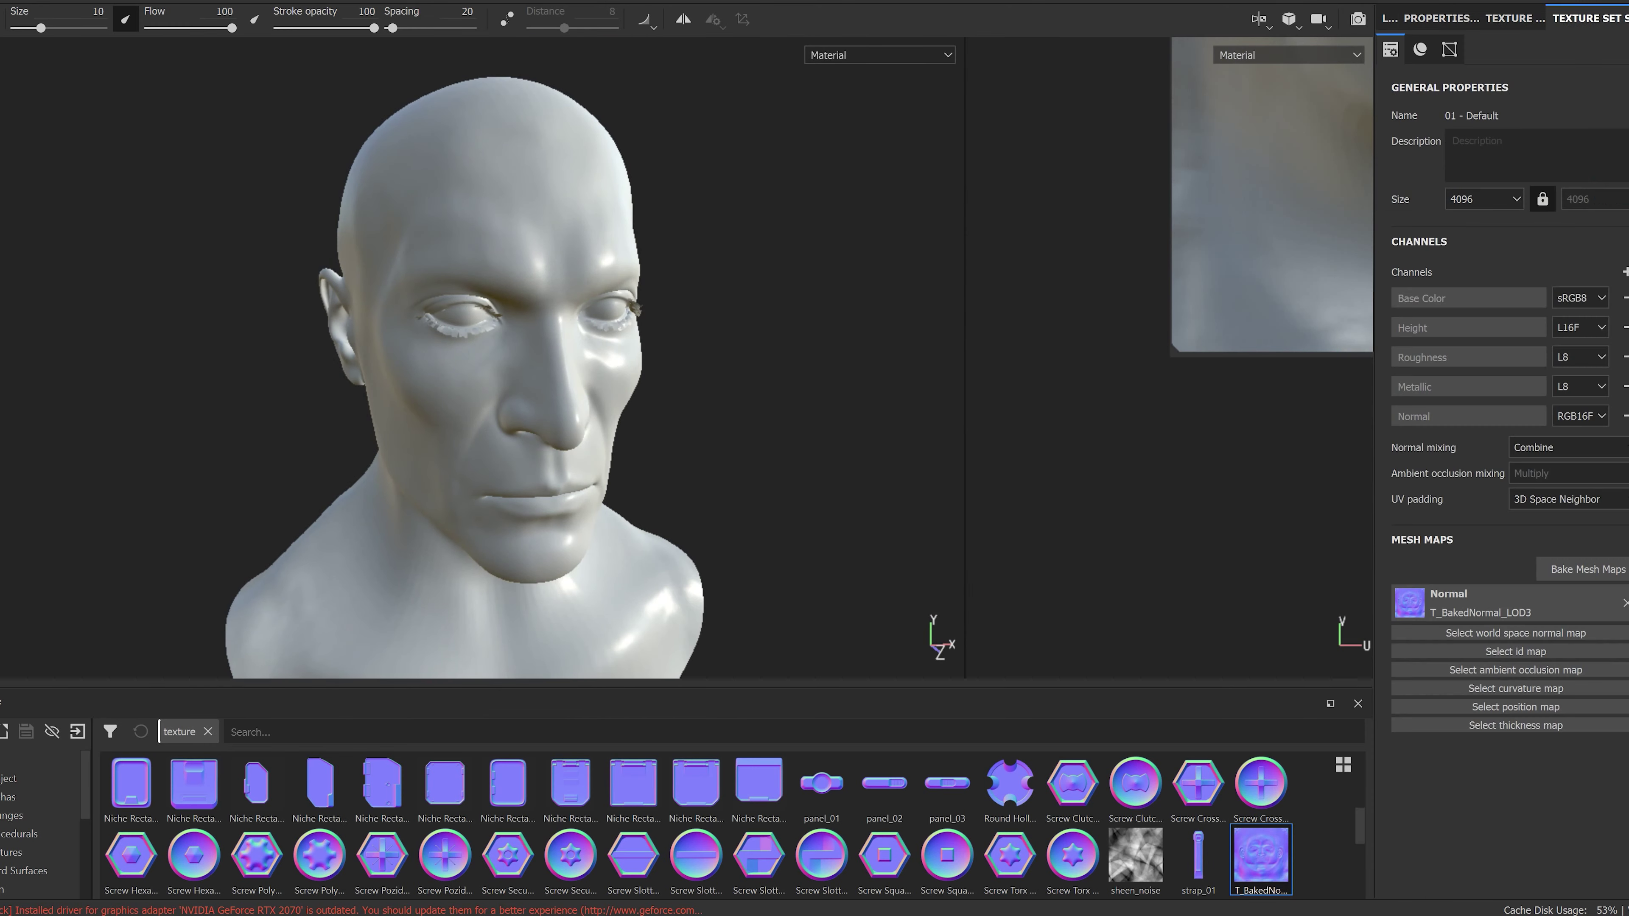
pyautogui.scroll(1, 574, 464)
pyautogui.moveTo(573, 463)
pyautogui.keyDown('alt'); pyautogui.mouseDown()
pyautogui.moveTo(658, 342)
pyautogui.moveTo(720, 396)
pyautogui.moveTo(473, 465)
pyautogui.mouseUp(); pyautogui.keyUp('alt')
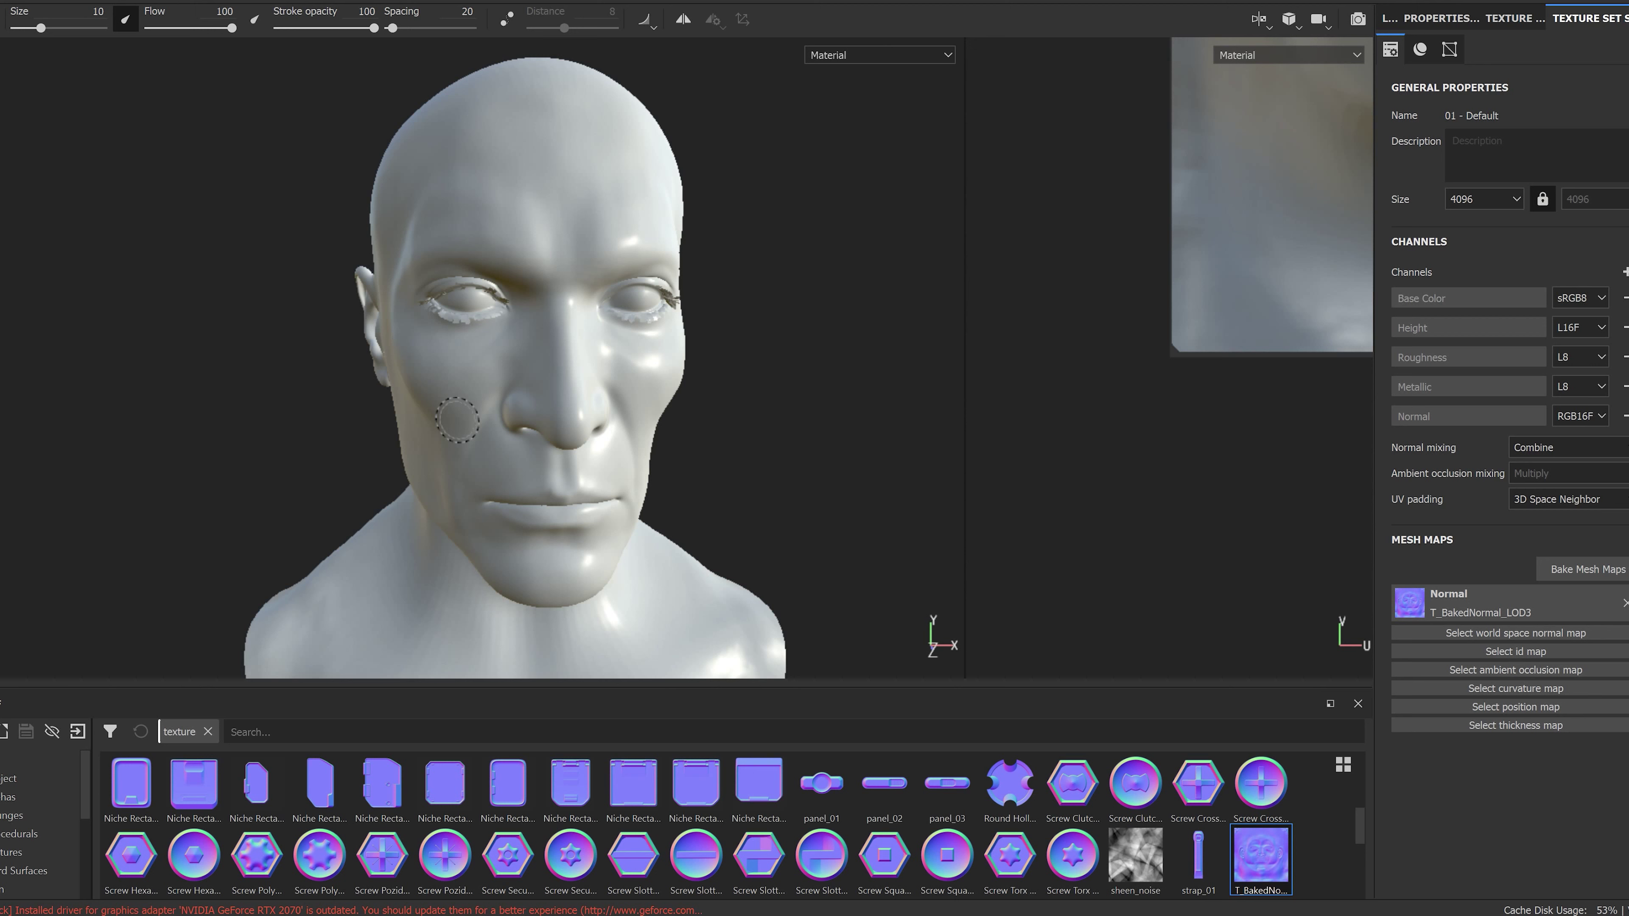
pyautogui.keyDown('alt'); pyautogui.moveTo(716, 447); pyautogui.dragTo(640, 340); pyautogui.keyUp('alt')
pyautogui.scroll(1, 634, 352)
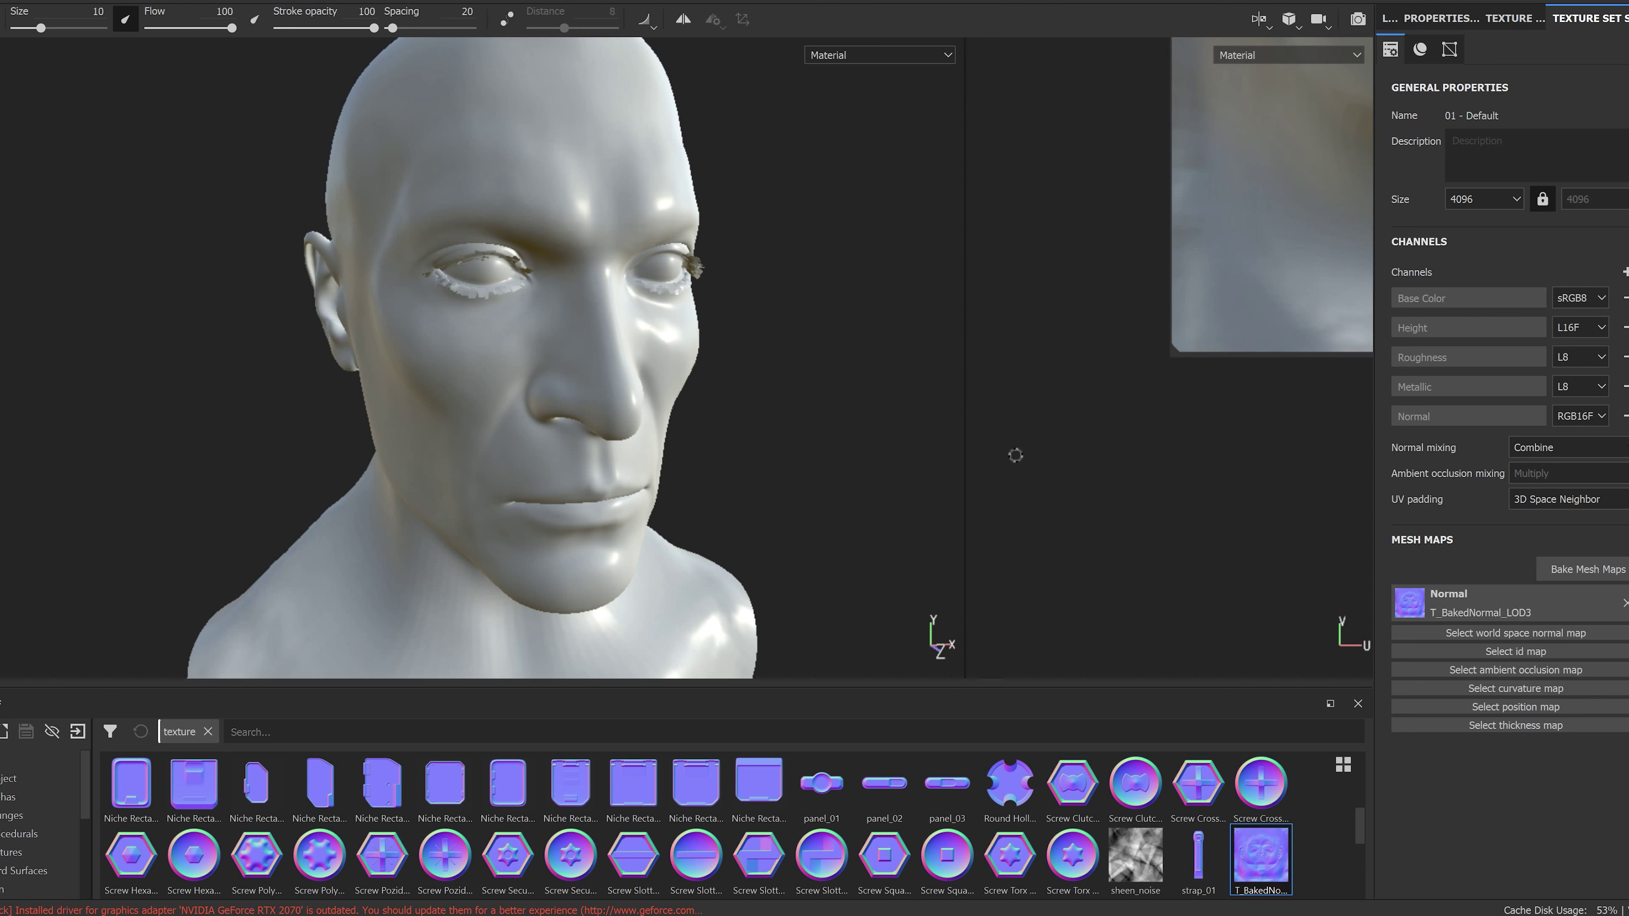
# Step: Add a fill layer above Layer 1 and set its base color to bright blue, R 0.000, G 0.335, B 1.000
pyautogui.click(1387, 23)
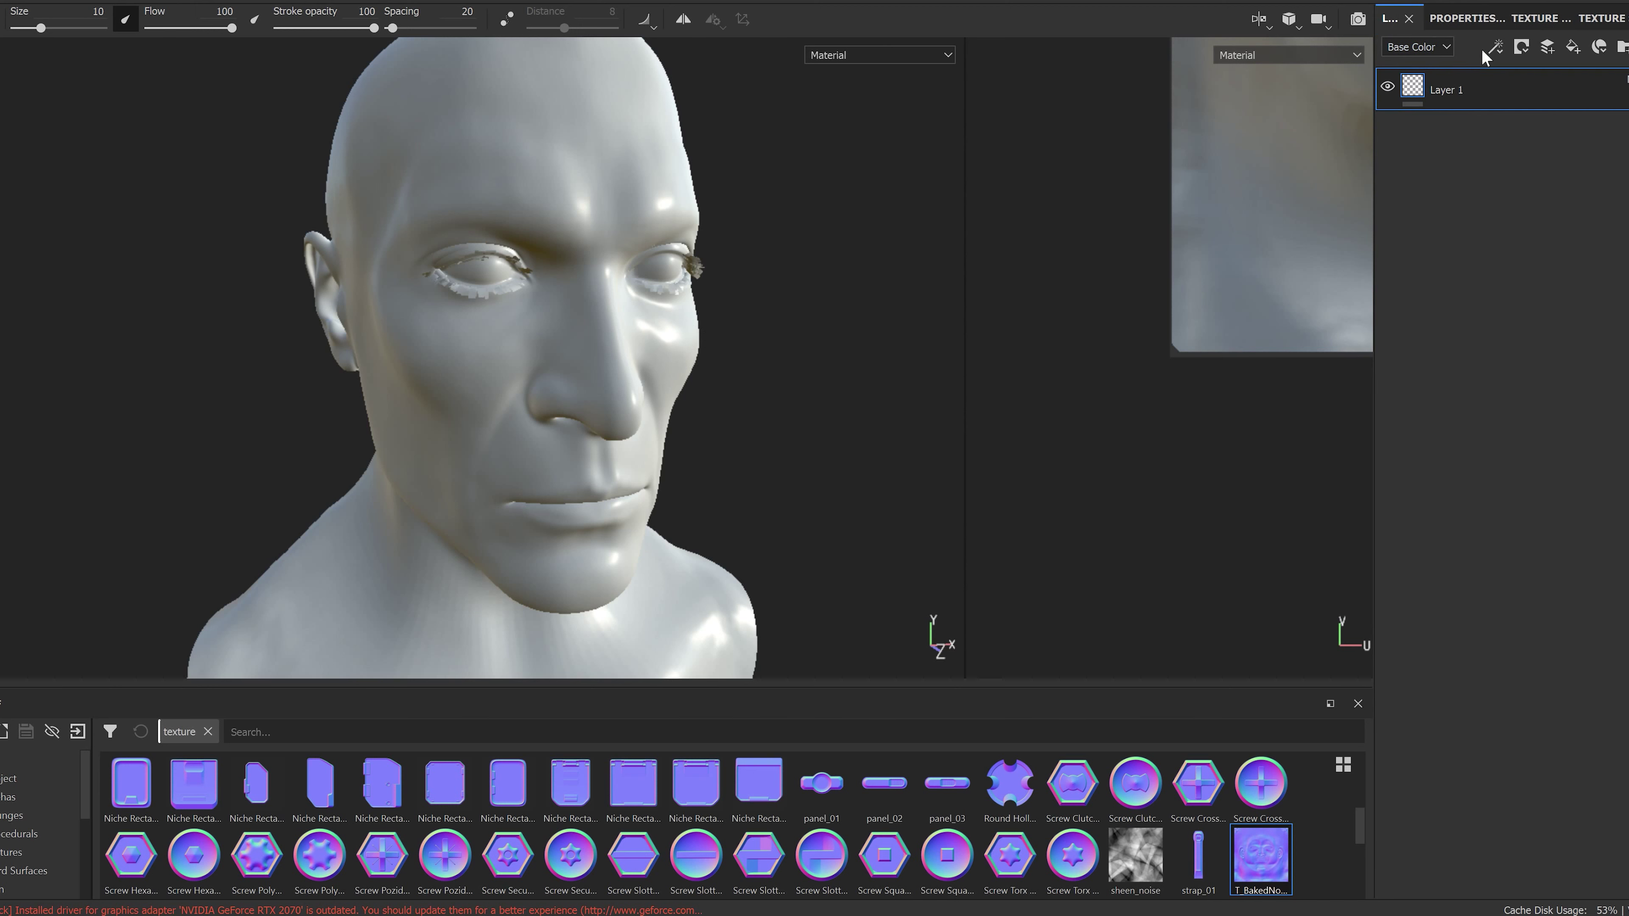
pyautogui.click(1573, 49)
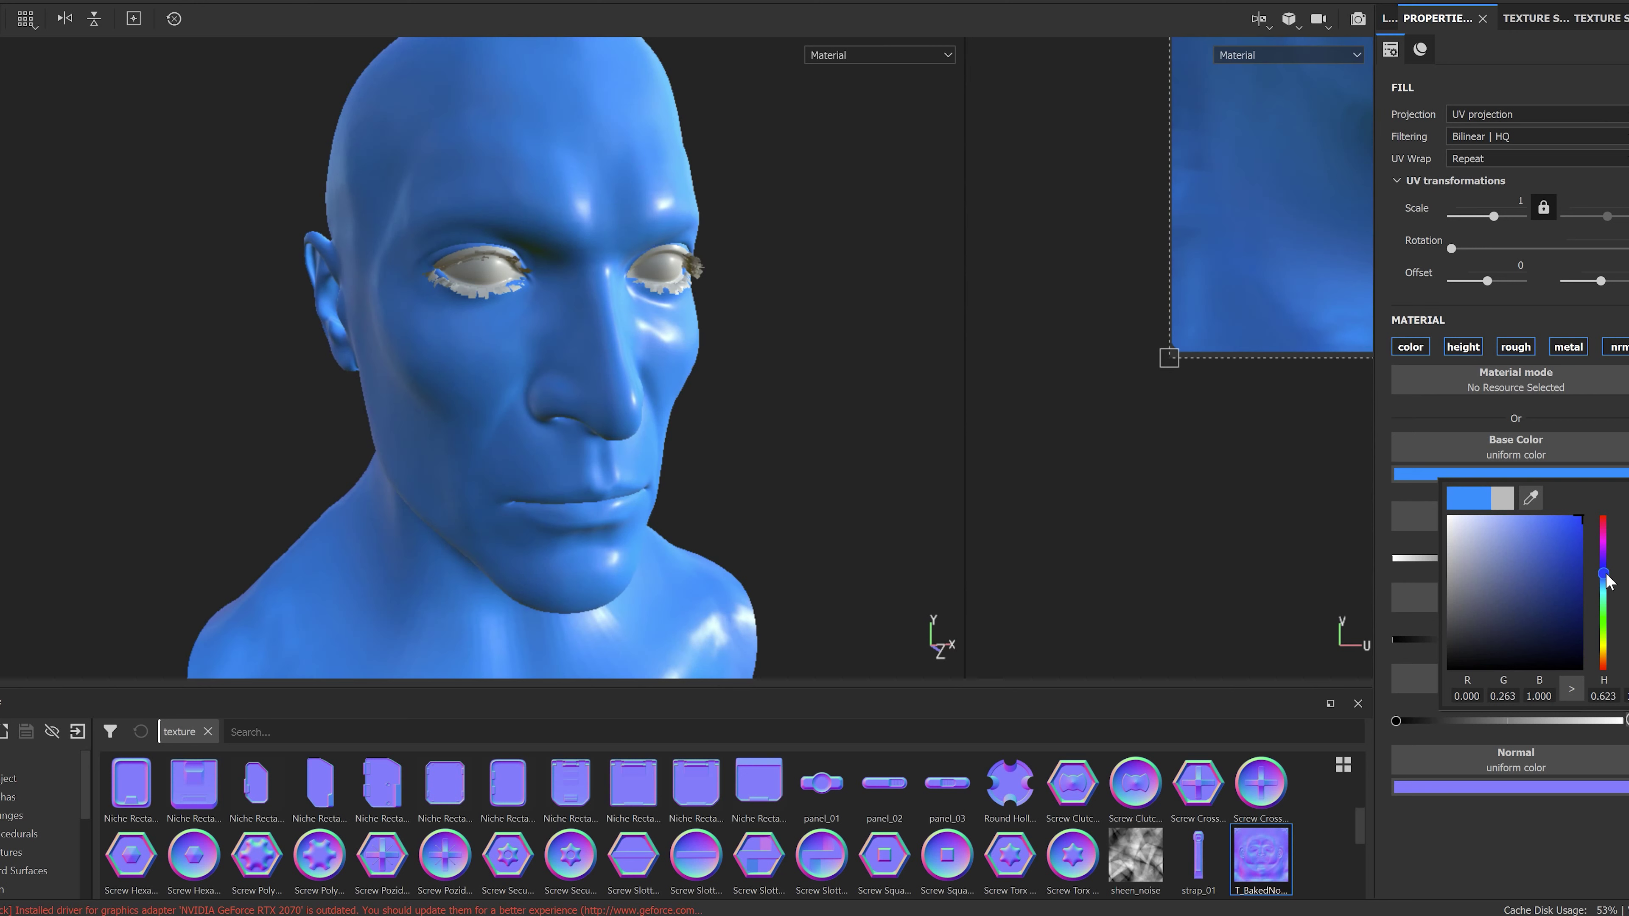
pyautogui.moveTo(1605, 581); pyautogui.dragTo(1605, 582)
pyautogui.click(1132, 493)
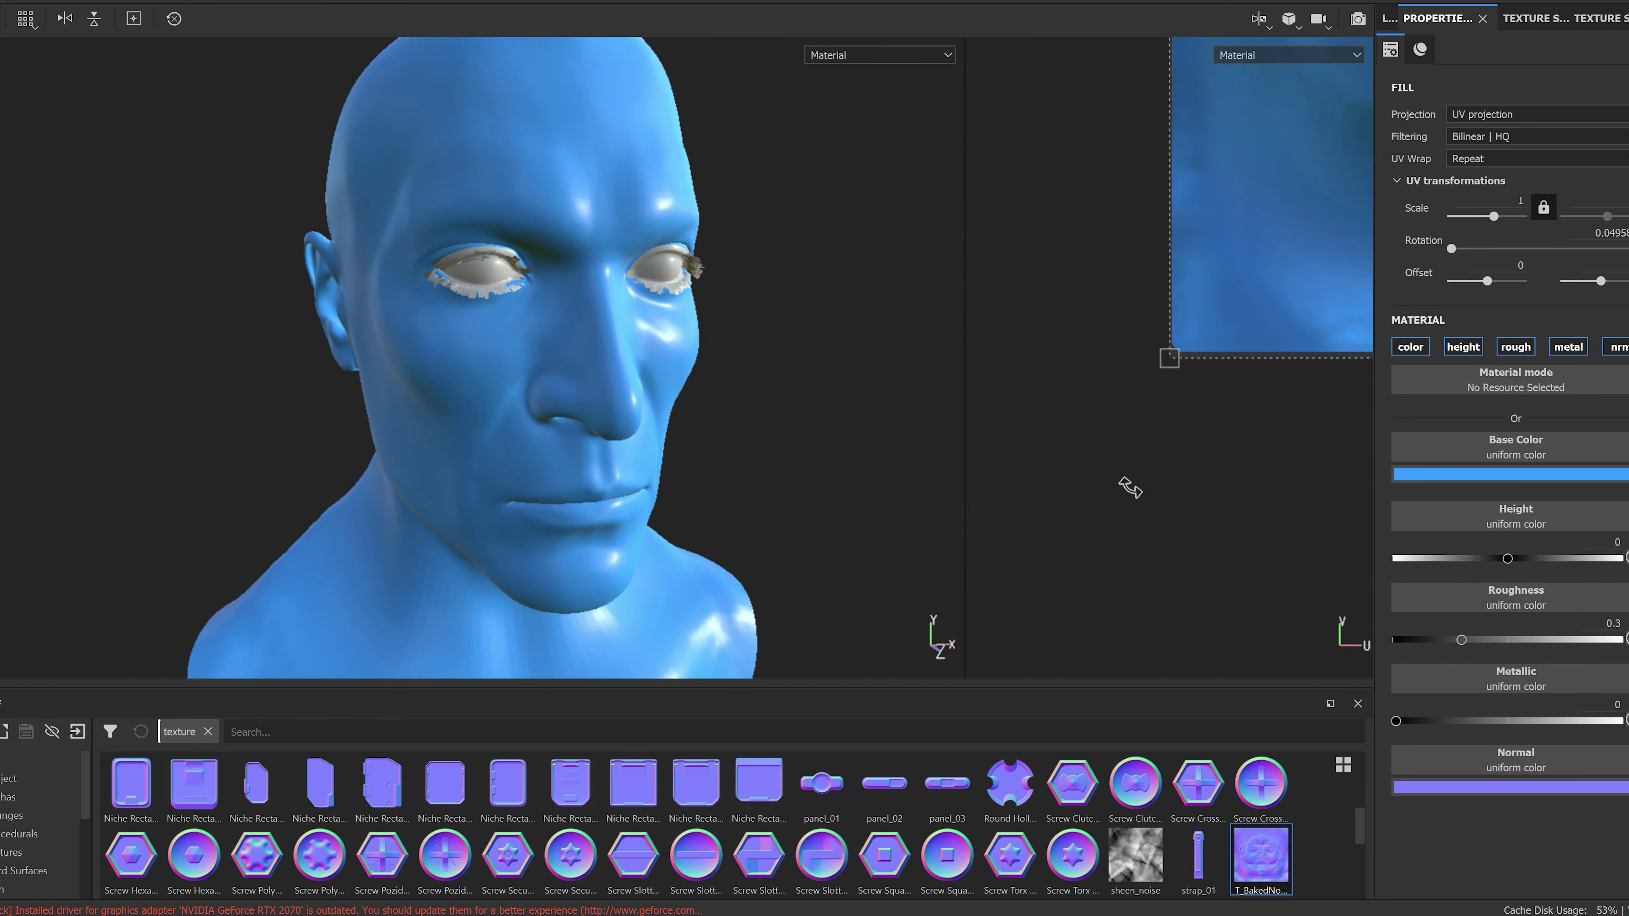
pyautogui.keyDown('alt'); pyautogui.moveTo(513, 447); pyautogui.dragTo(789, 417); pyautogui.keyUp('alt')
pyautogui.scroll(-3, 620, 414)
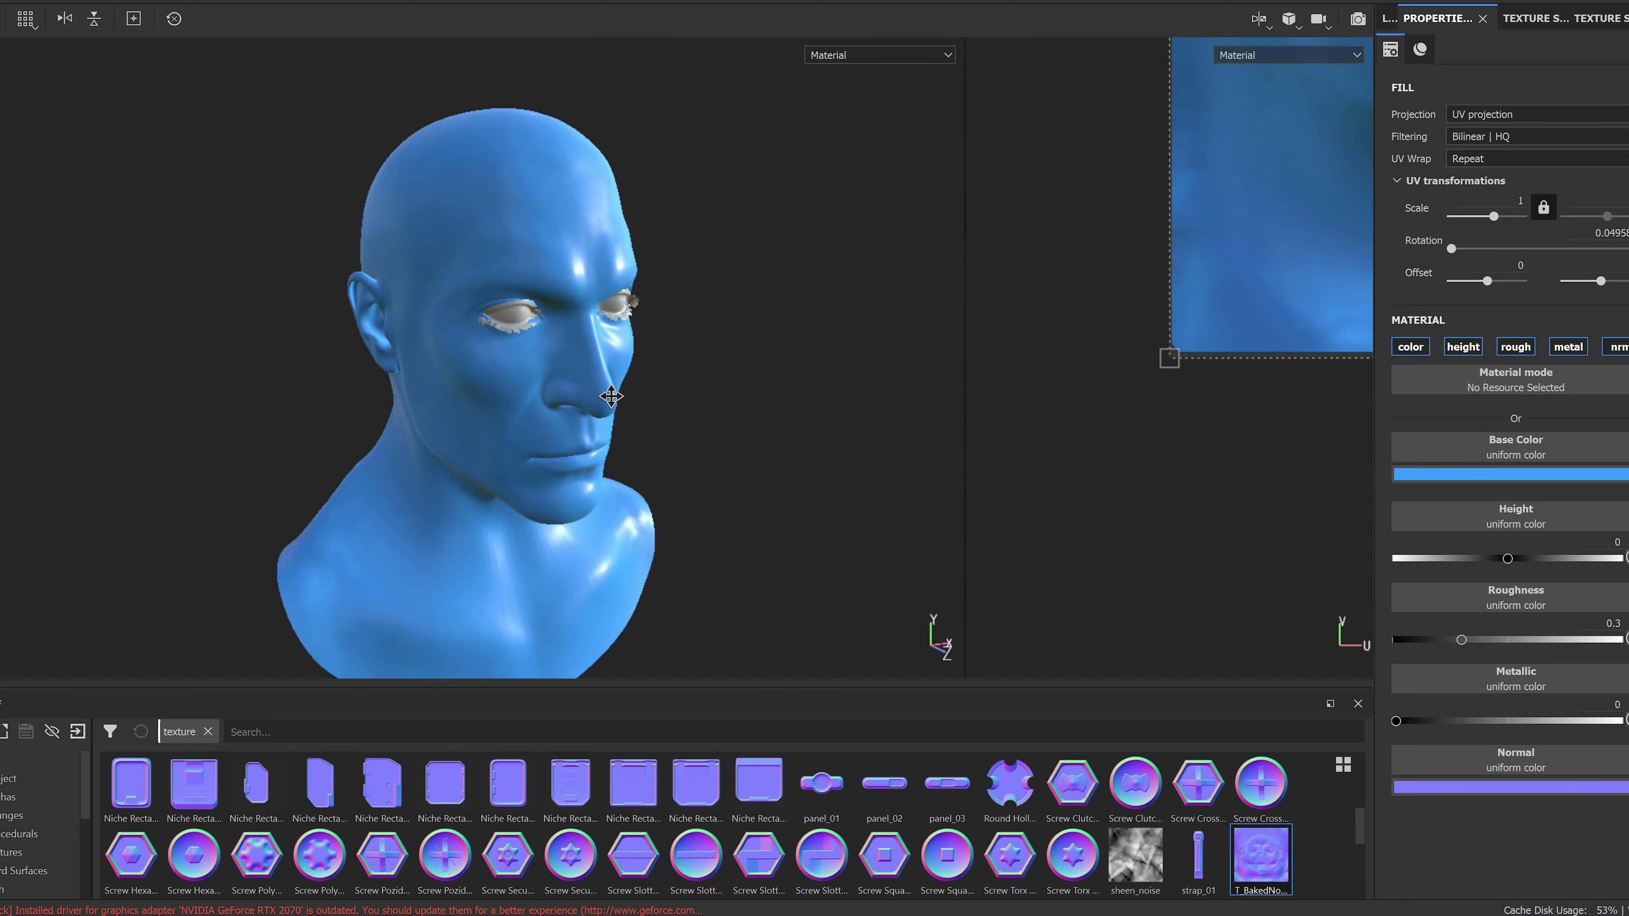
pyautogui.scroll(3, 789, 417)
pyautogui.click(1386, 18)
pyautogui.rightClick(1457, 90)
pyautogui.press('Escape')
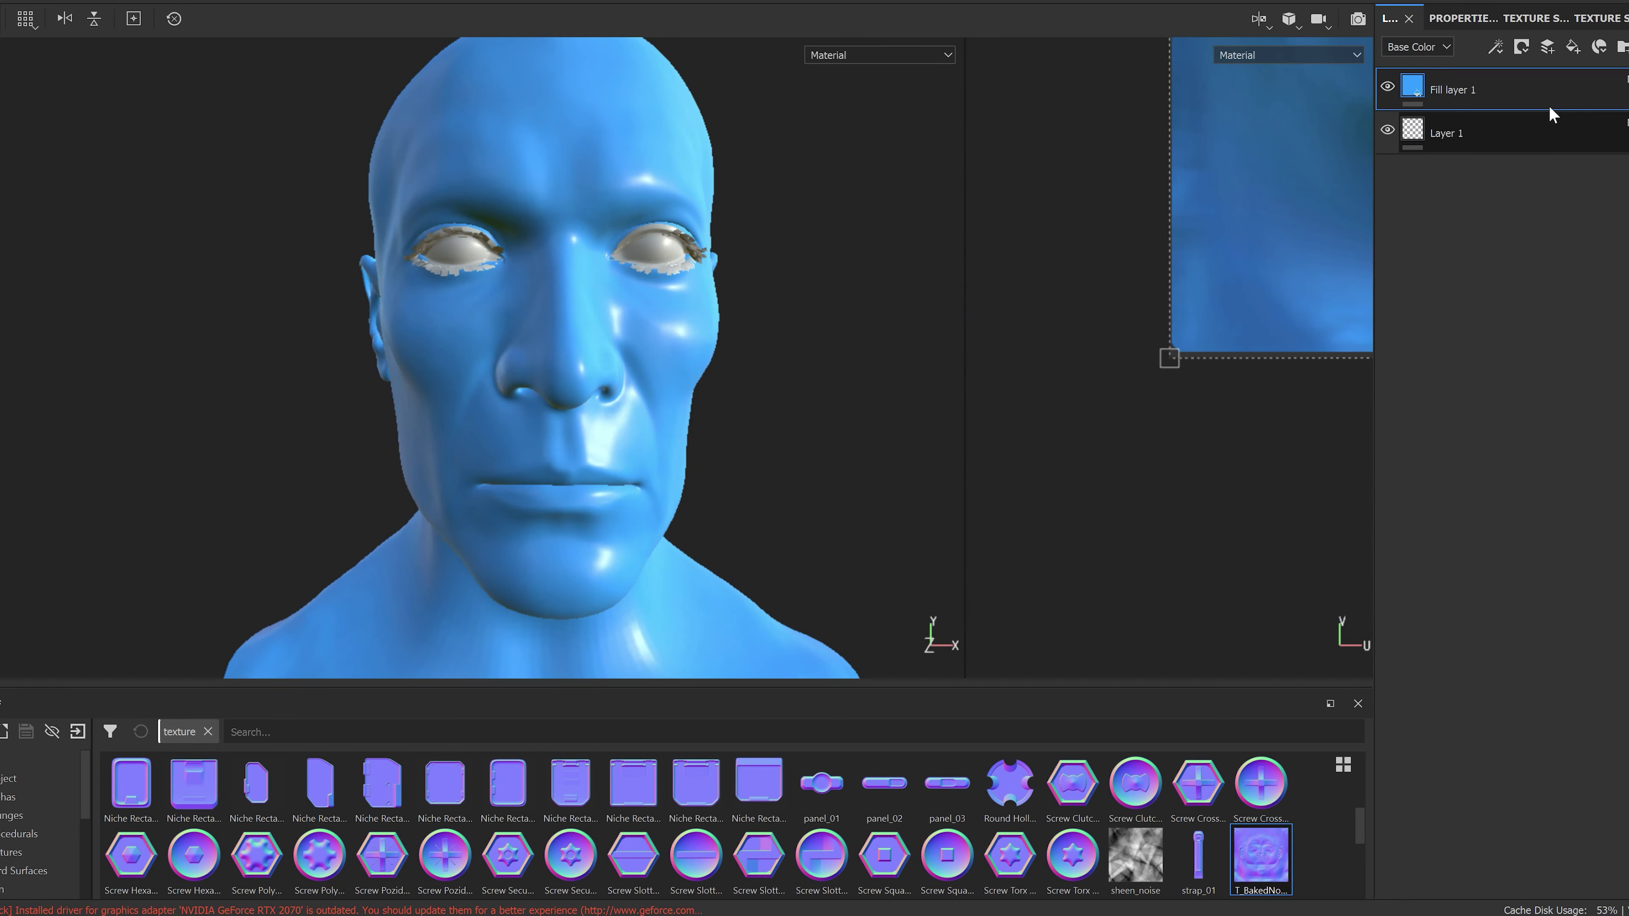
pyautogui.click(1571, 47)
pyautogui.click(1536, 17)
pyautogui.click(1386, 18)
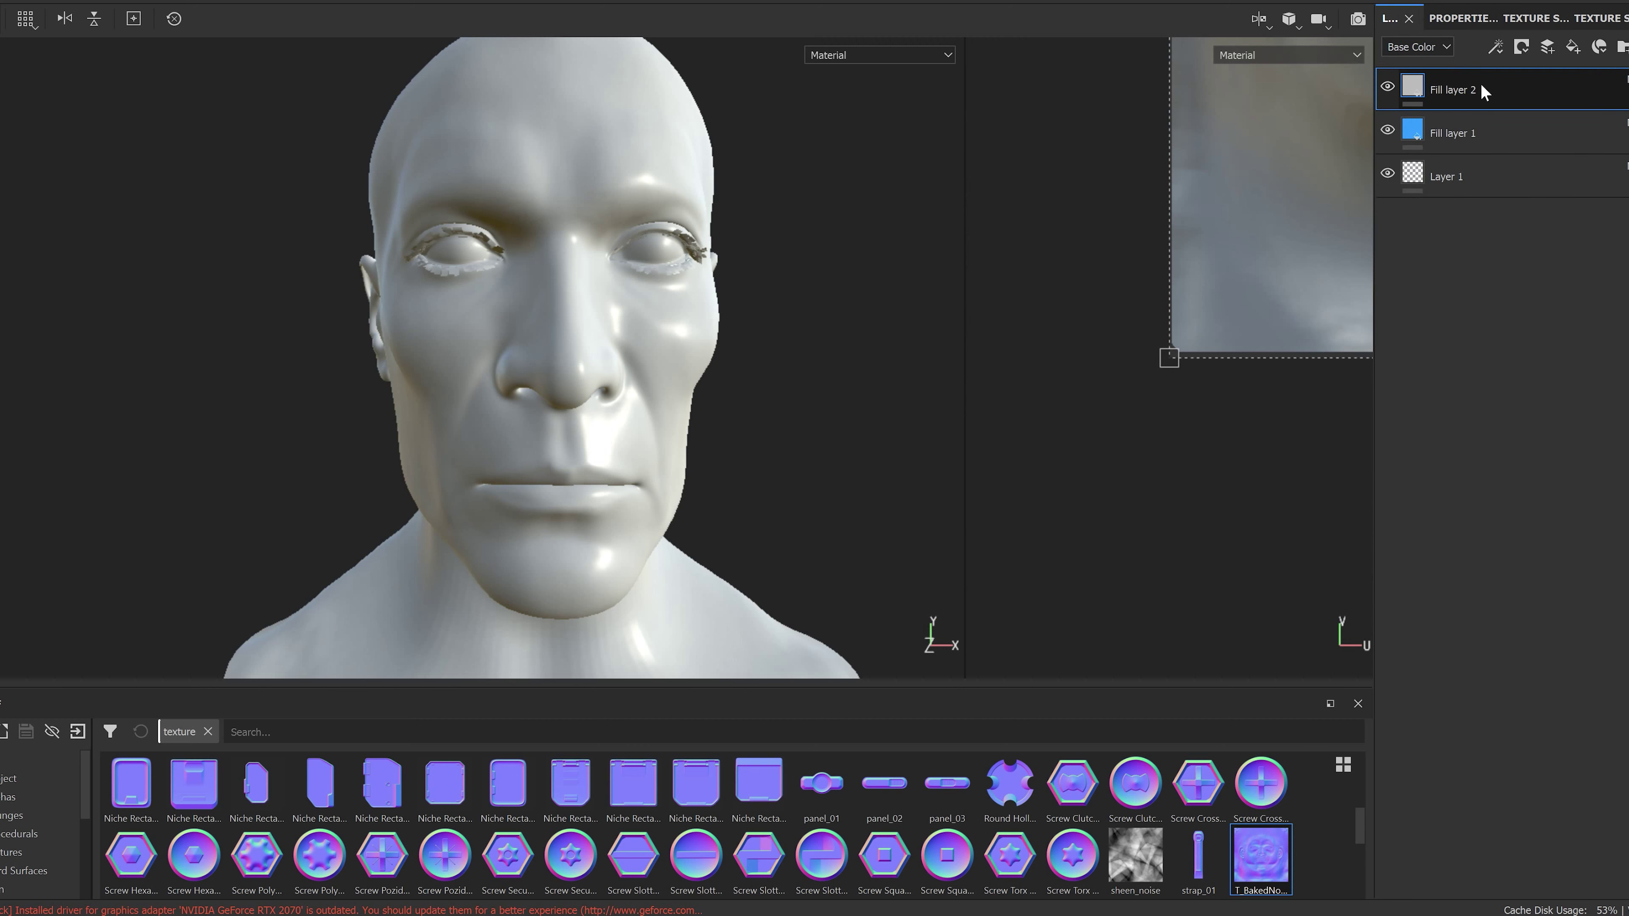
# Step: Duplicate the bright blue fill layer and set the copy's base color to a darker, muted blue with hue 0.611
pyautogui.rightClick(1441, 97)
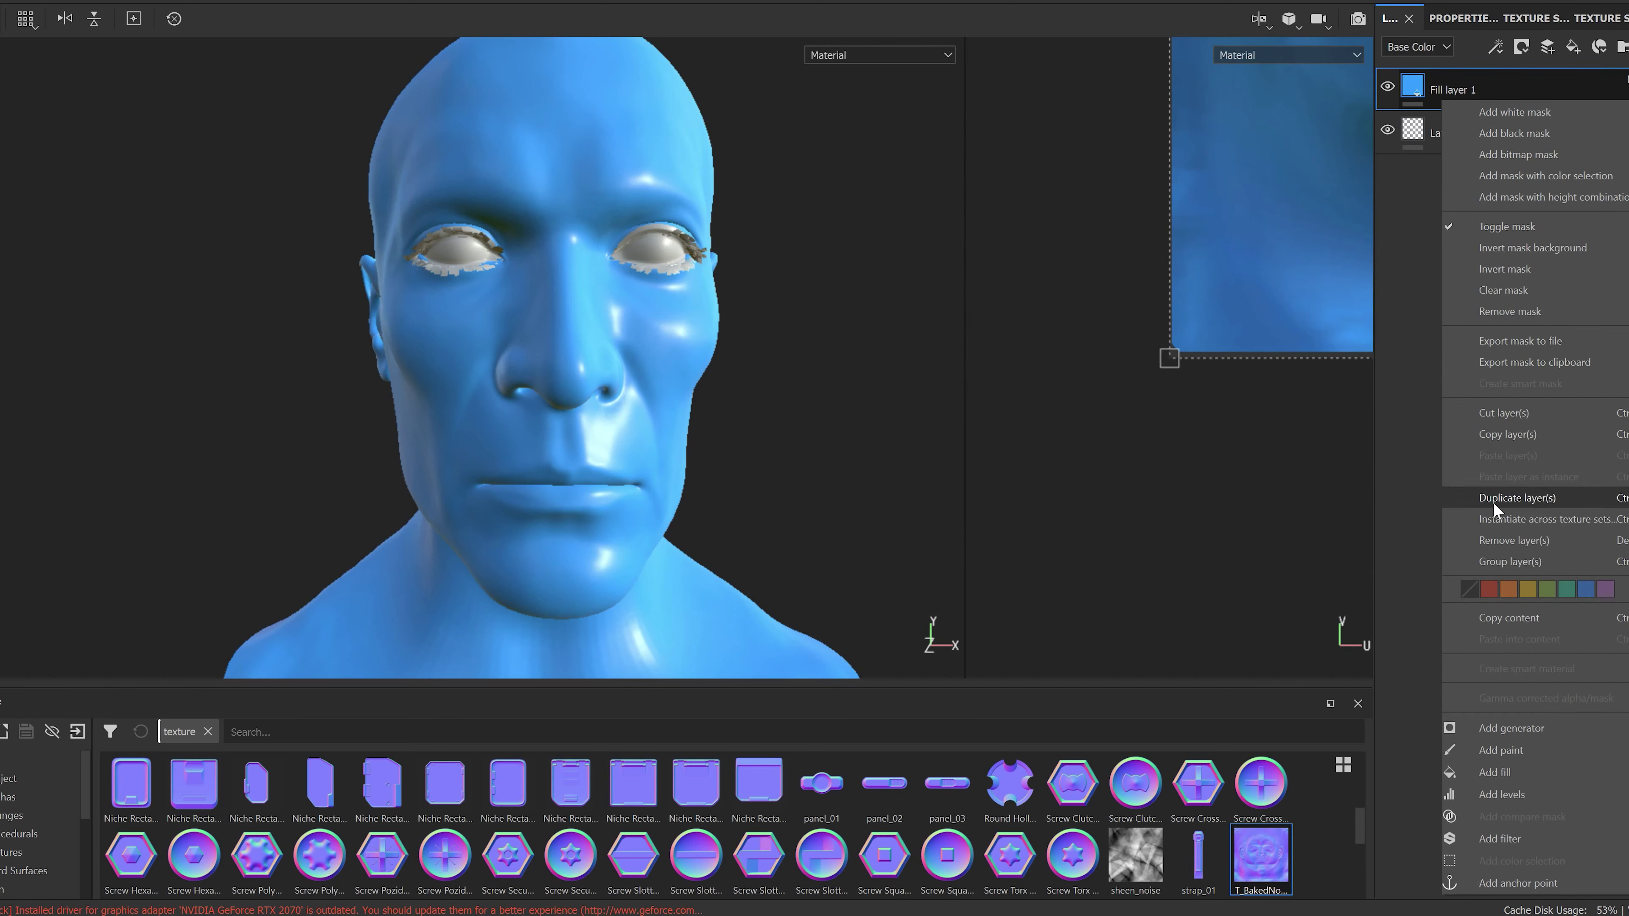
pyautogui.click(1507, 498)
pyautogui.click(1534, 18)
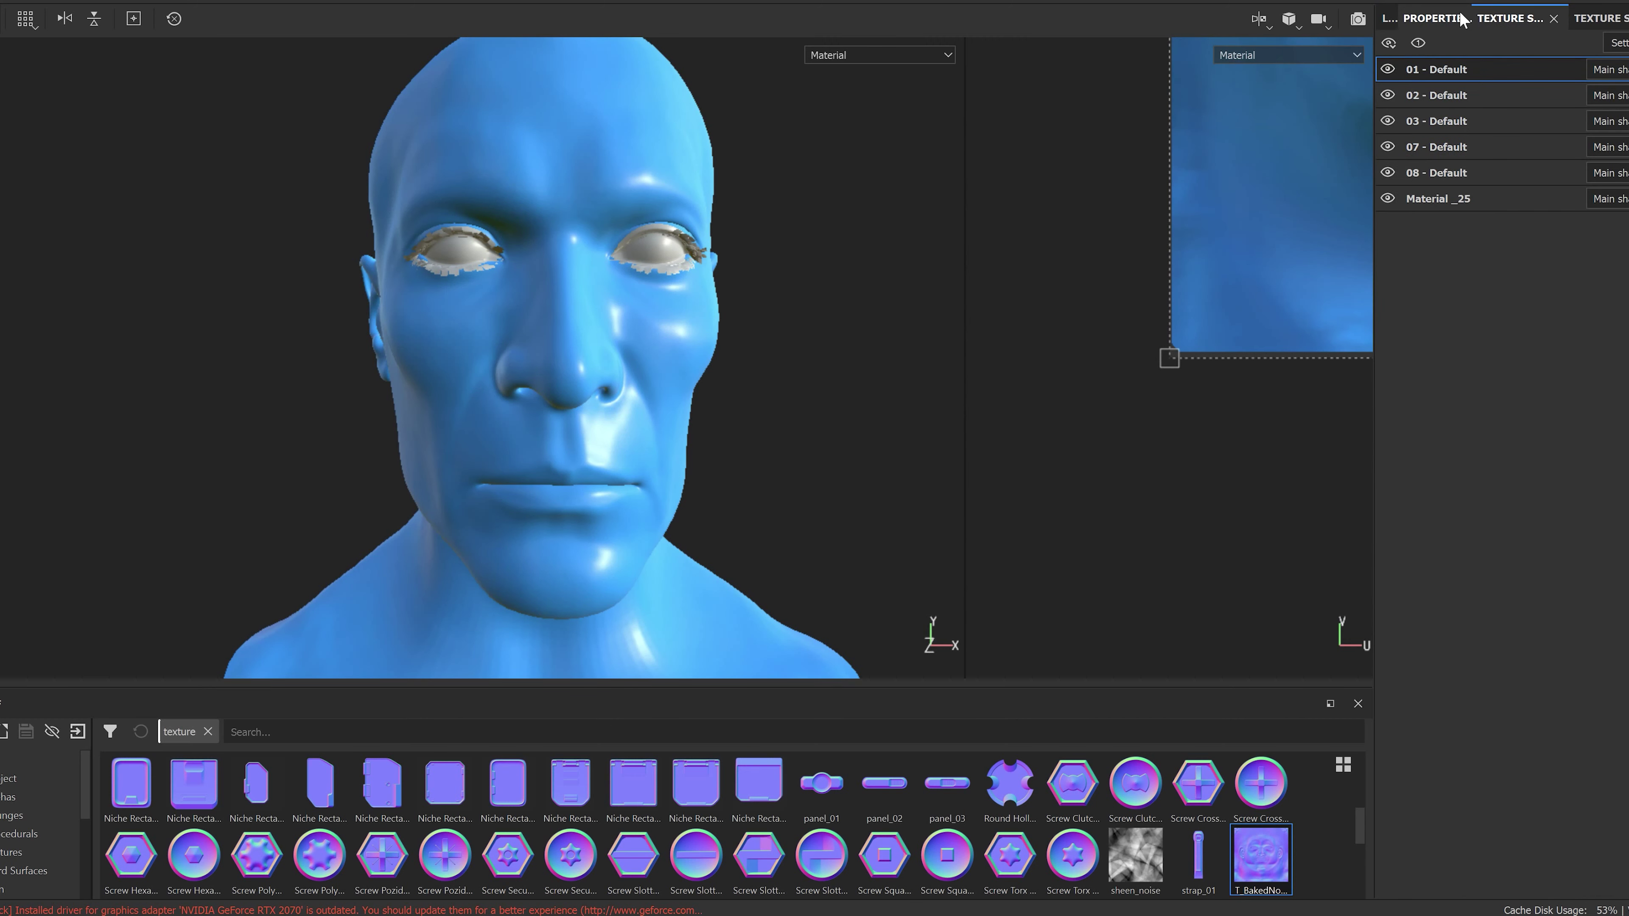
pyautogui.click(1437, 18)
pyautogui.click(1527, 474)
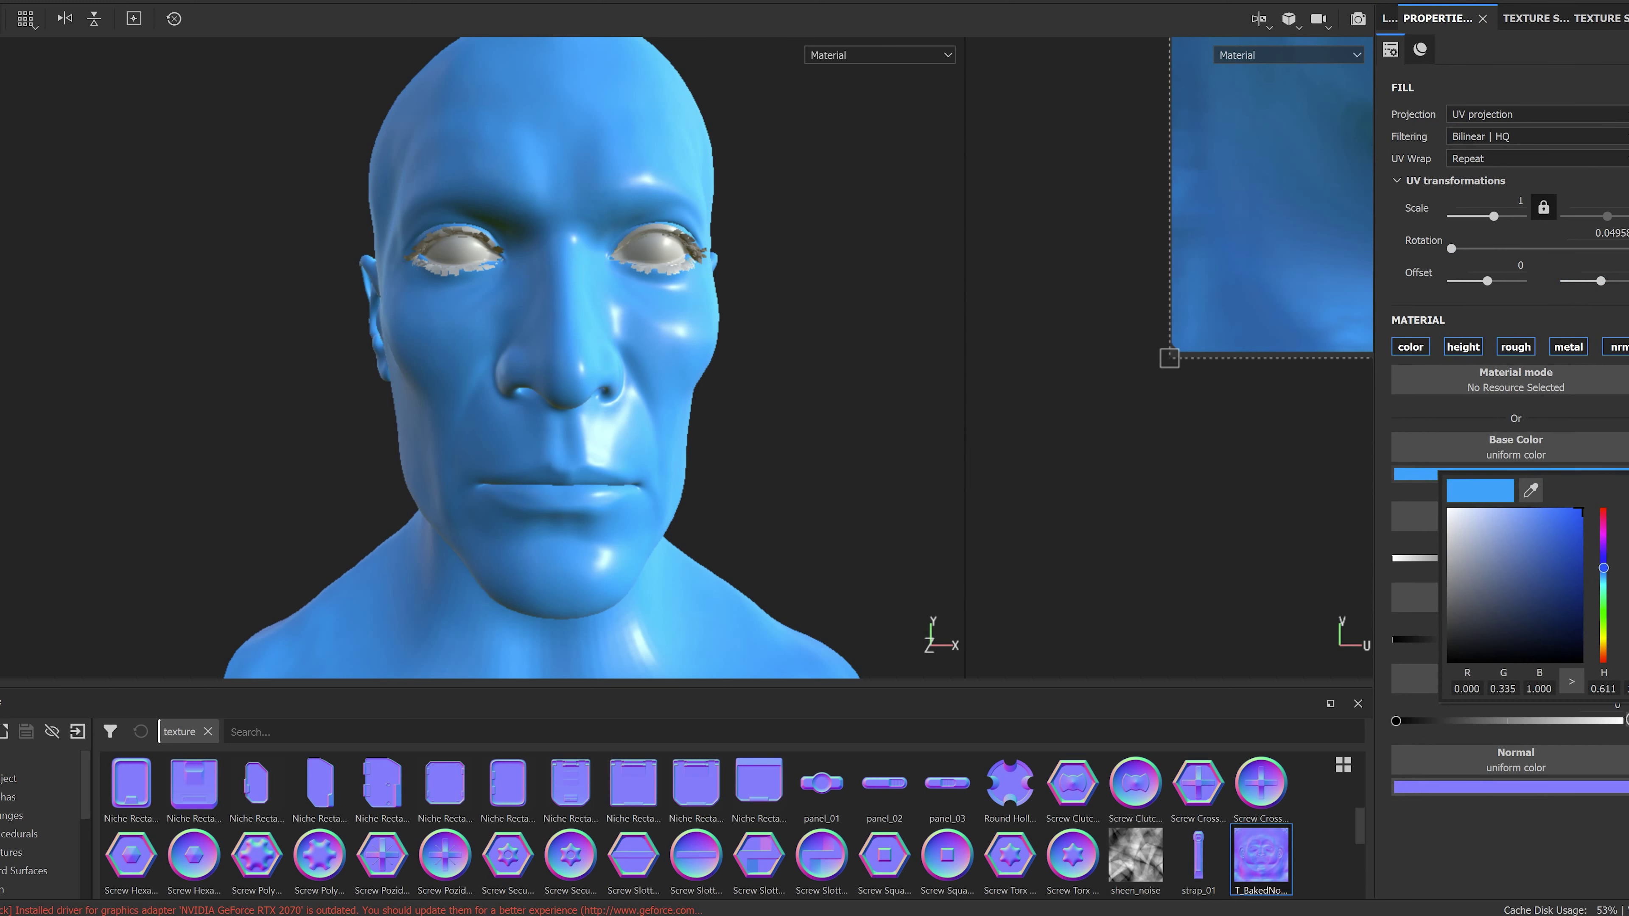
pyautogui.moveTo(1580, 513); pyautogui.dragTo(1579, 561)
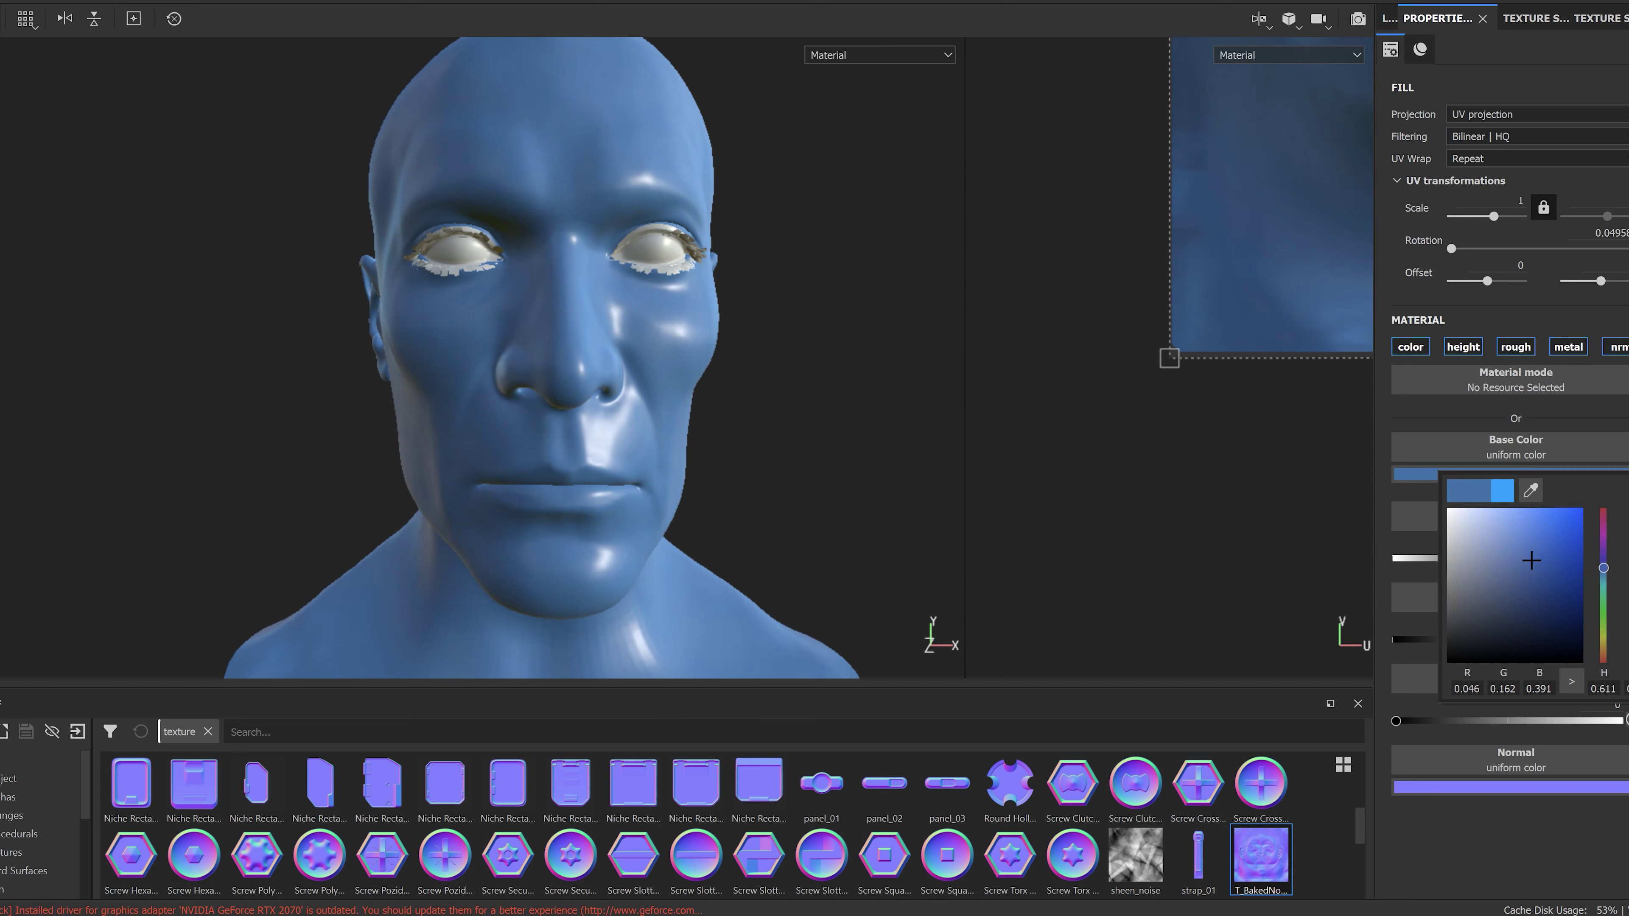
pyautogui.moveTo(1532, 560); pyautogui.dragTo(1532, 588)
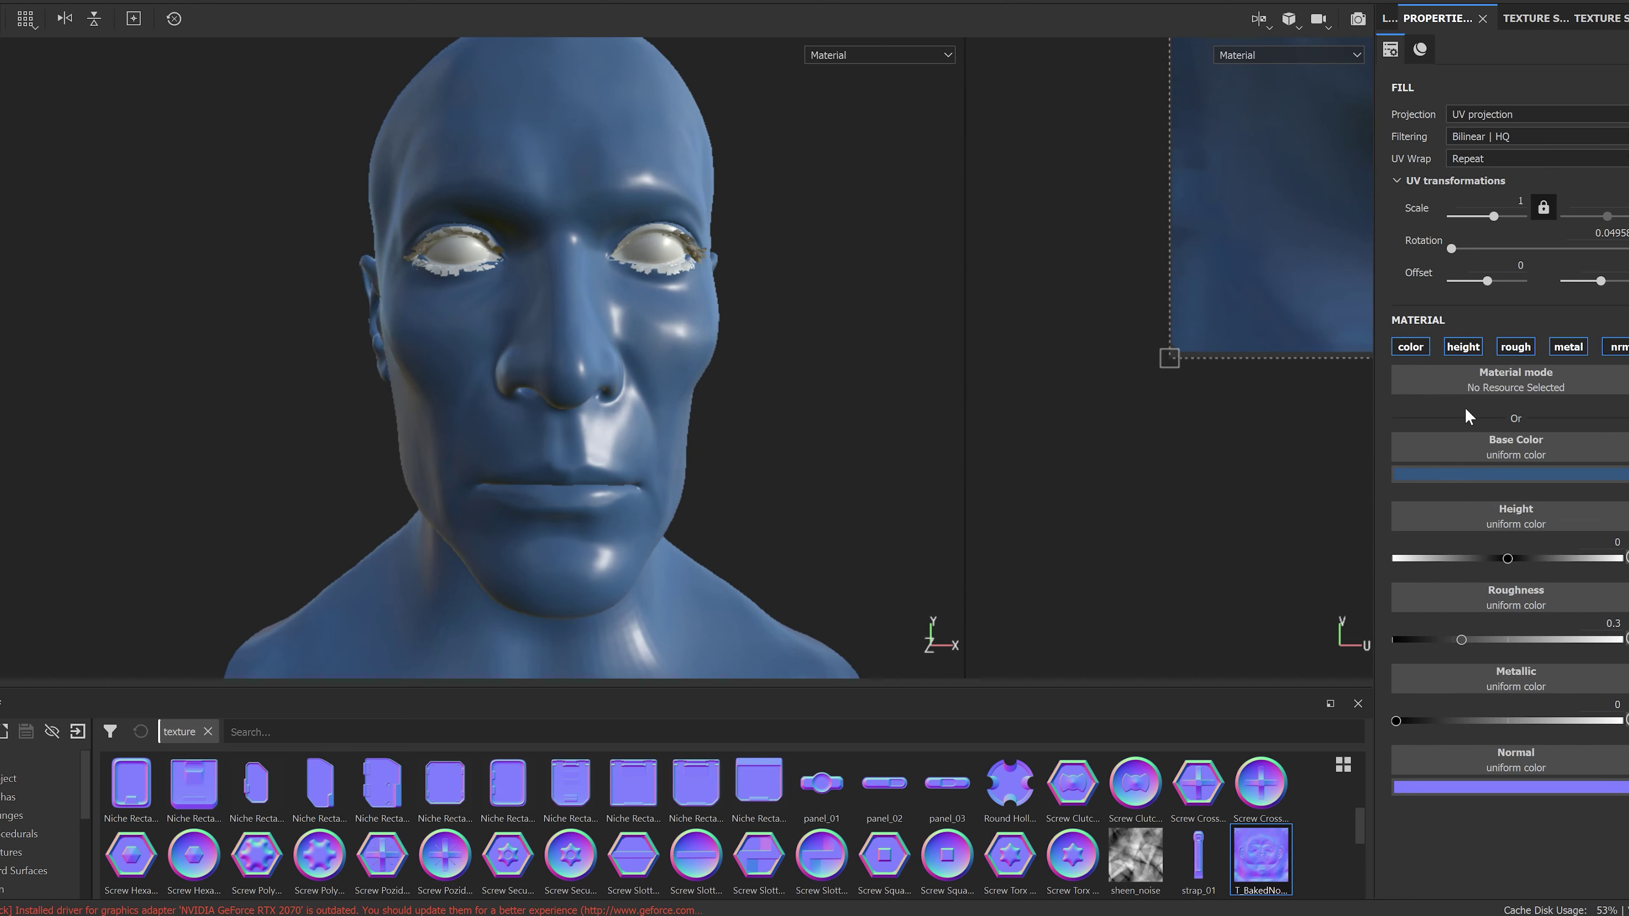
# Step: Add a black mask to the dark blue fill layer copy
pyautogui.click(1386, 17)
pyautogui.rightClick(1436, 92)
pyautogui.click(1481, 124)
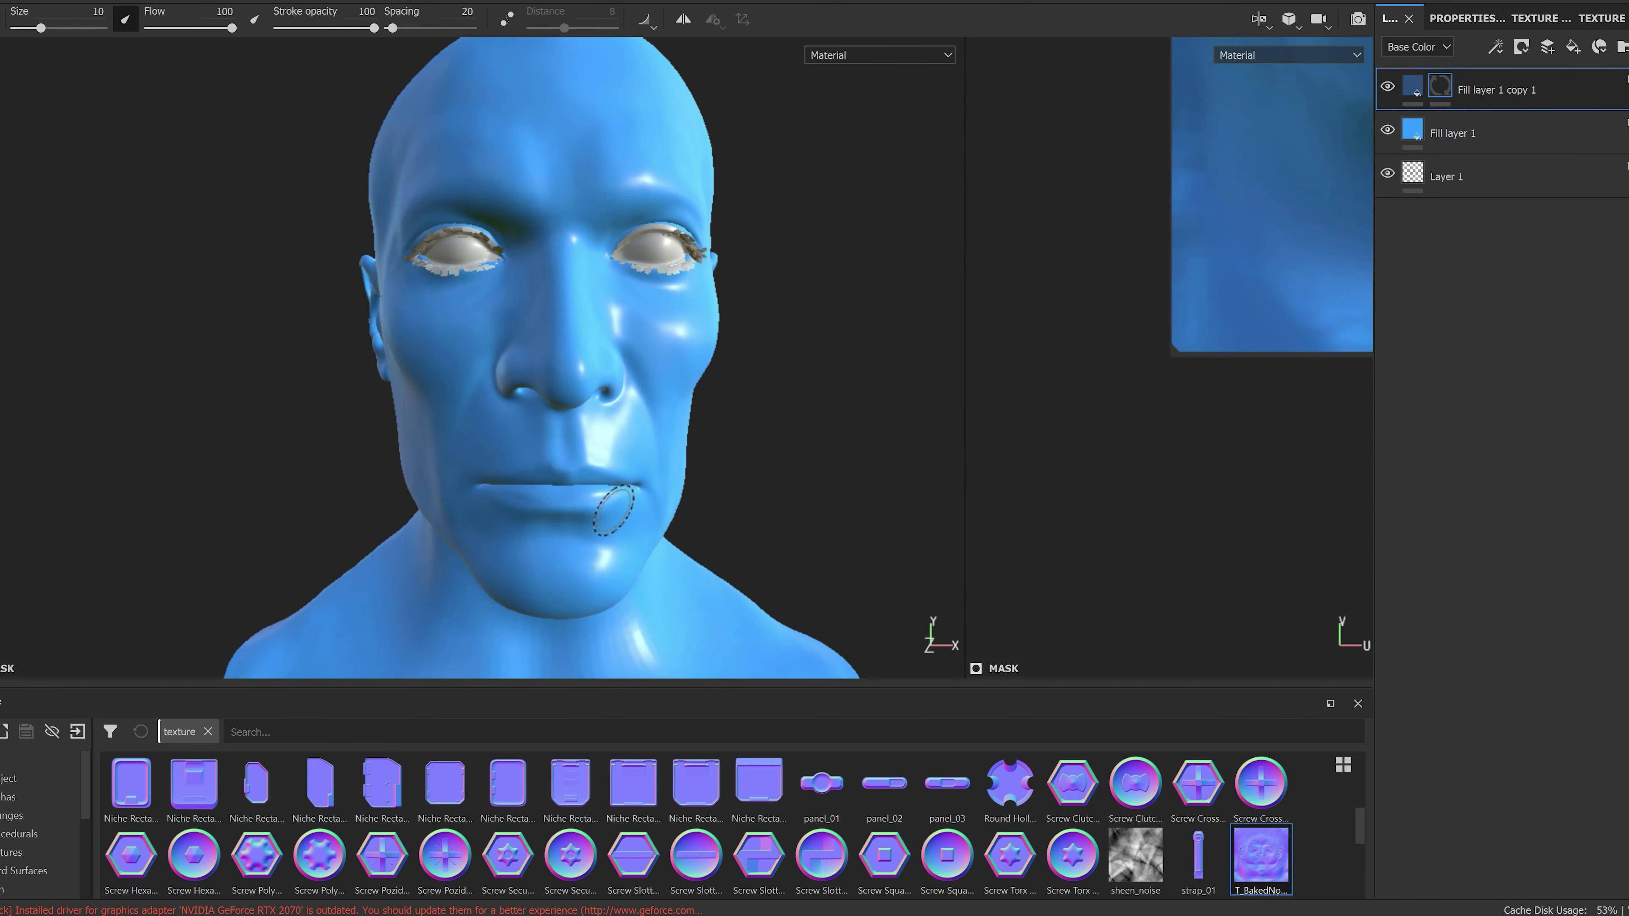
# Step: With Polygon Fill, reveal the dark blue on the mask over the middle of both lips in the UV view
pyautogui.scroll(6, 603, 474)
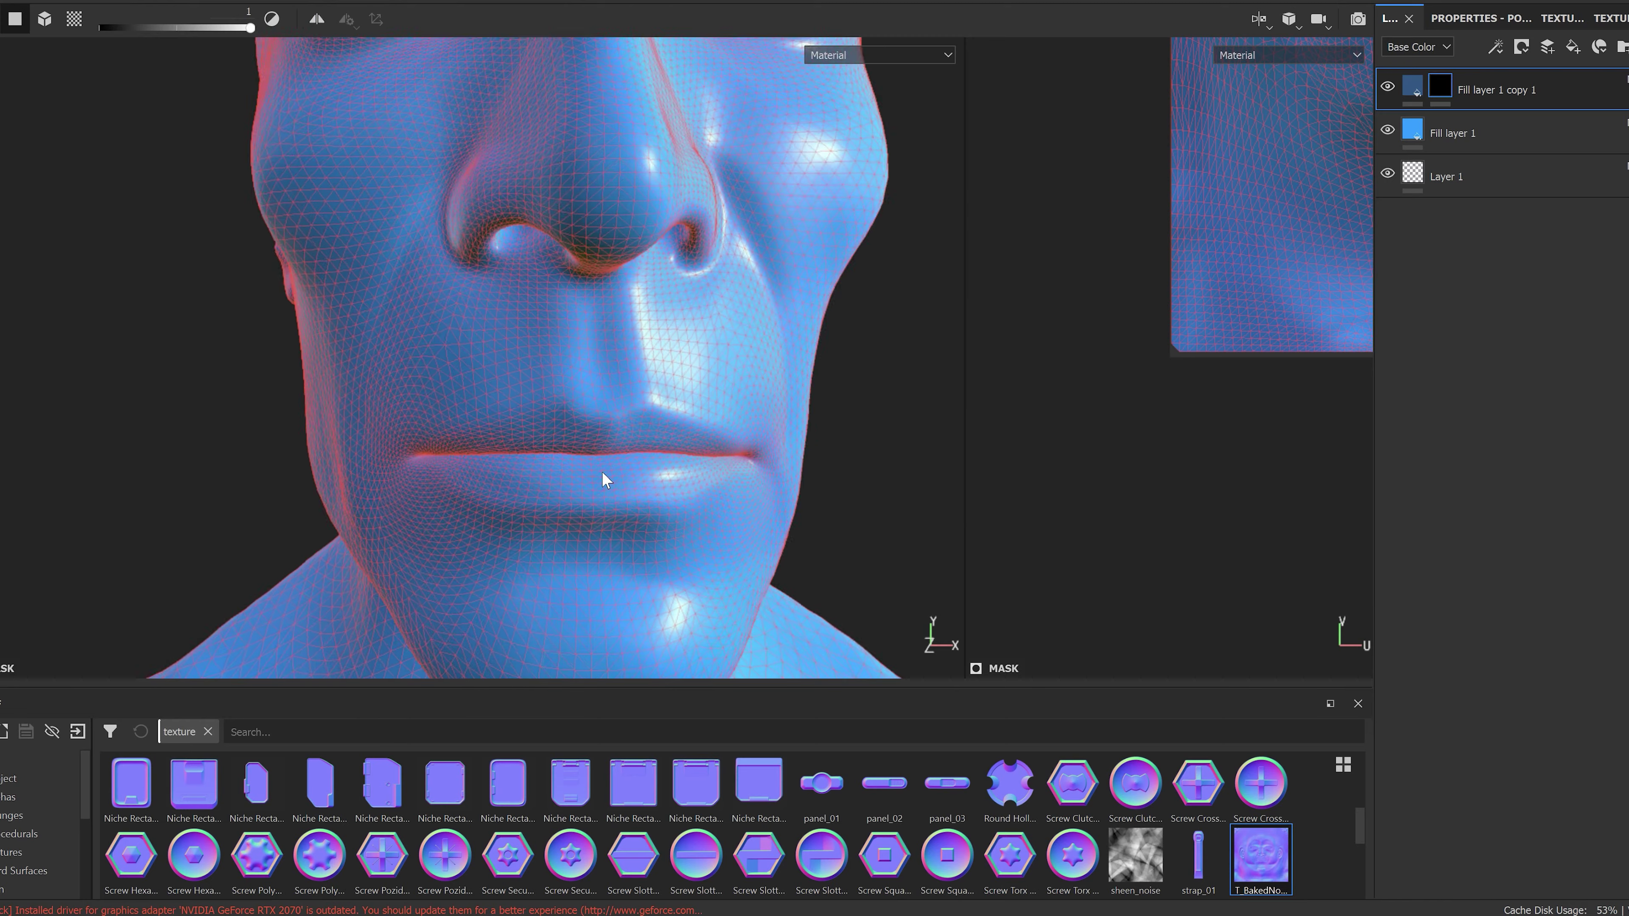
pyautogui.scroll(3, 491, 326)
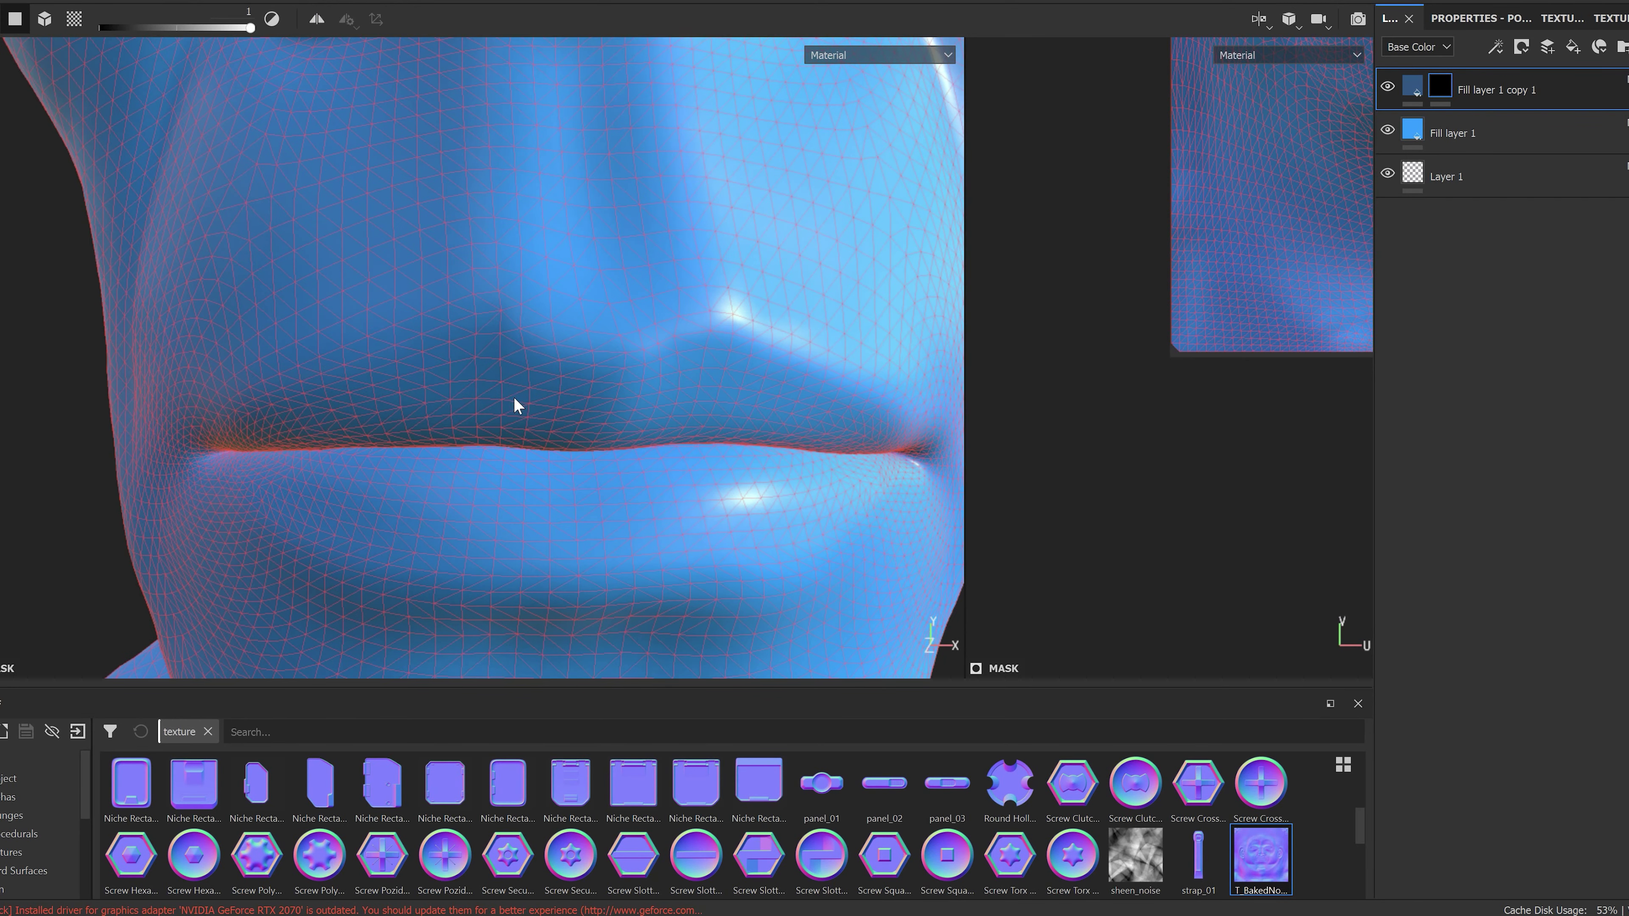
pyautogui.scroll(-3, 1154, 360)
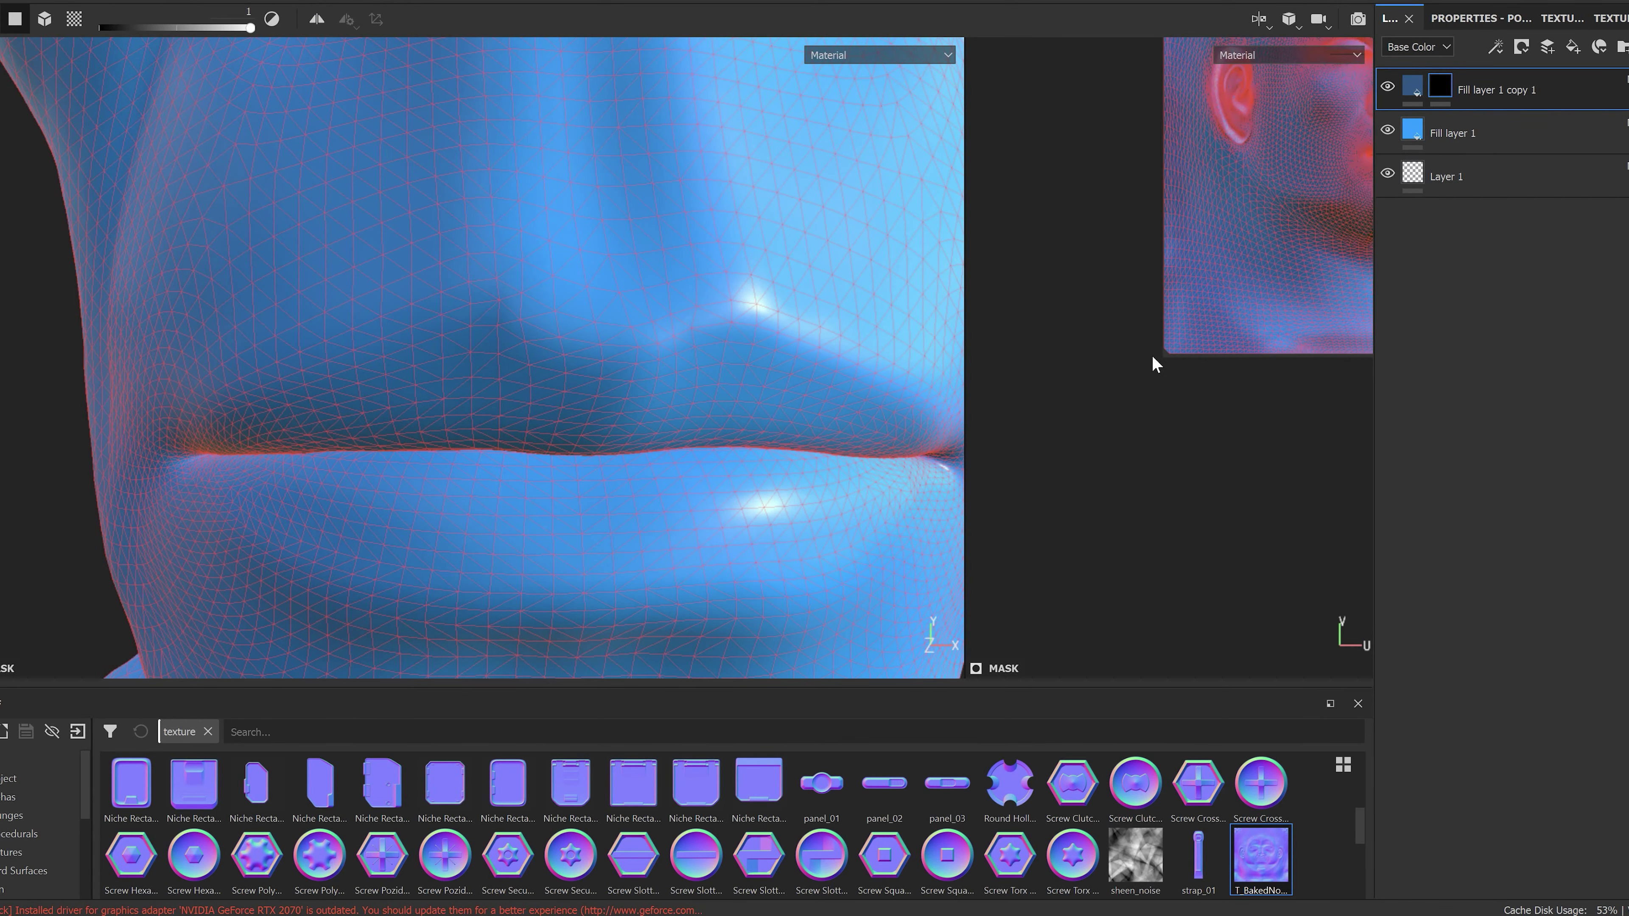
pyautogui.scroll(6, 1234, 269)
pyautogui.scroll(6, 1236, 254)
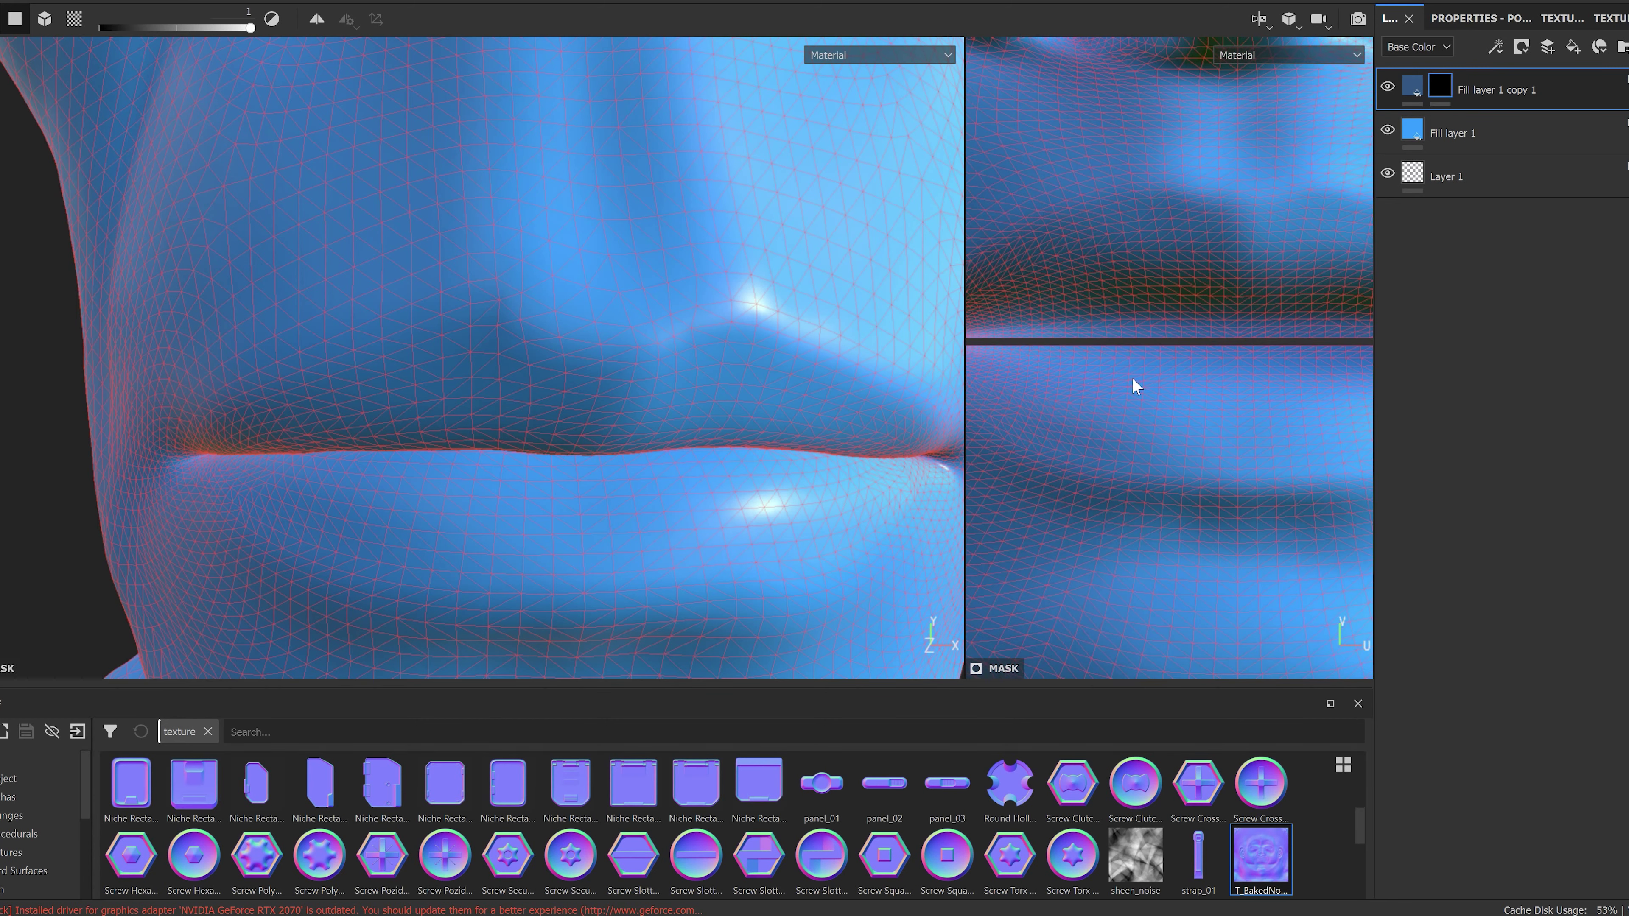
pyautogui.moveTo(1125, 421)
pyautogui.mouseDown()
pyautogui.moveTo(1298, 319)
pyautogui.moveTo(1357, 236)
pyautogui.moveTo(1347, 217)
pyautogui.mouseUp()
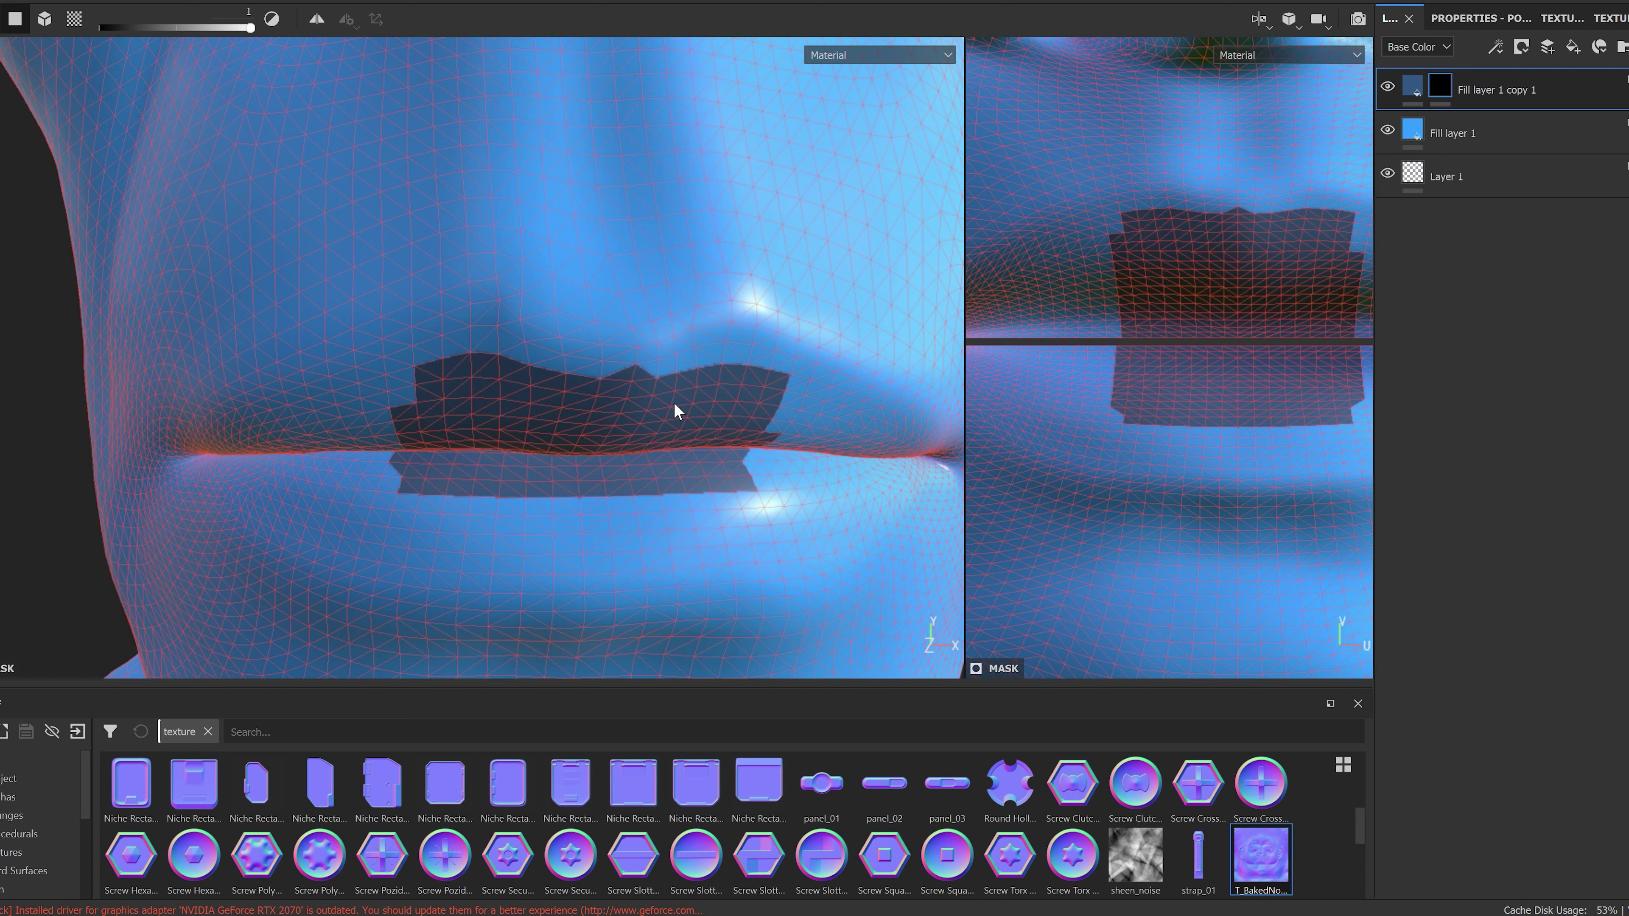
pyautogui.keyDown('alt'); pyautogui.moveTo(674, 409); pyautogui.dragTo(987, 447); pyautogui.keyUp('alt')
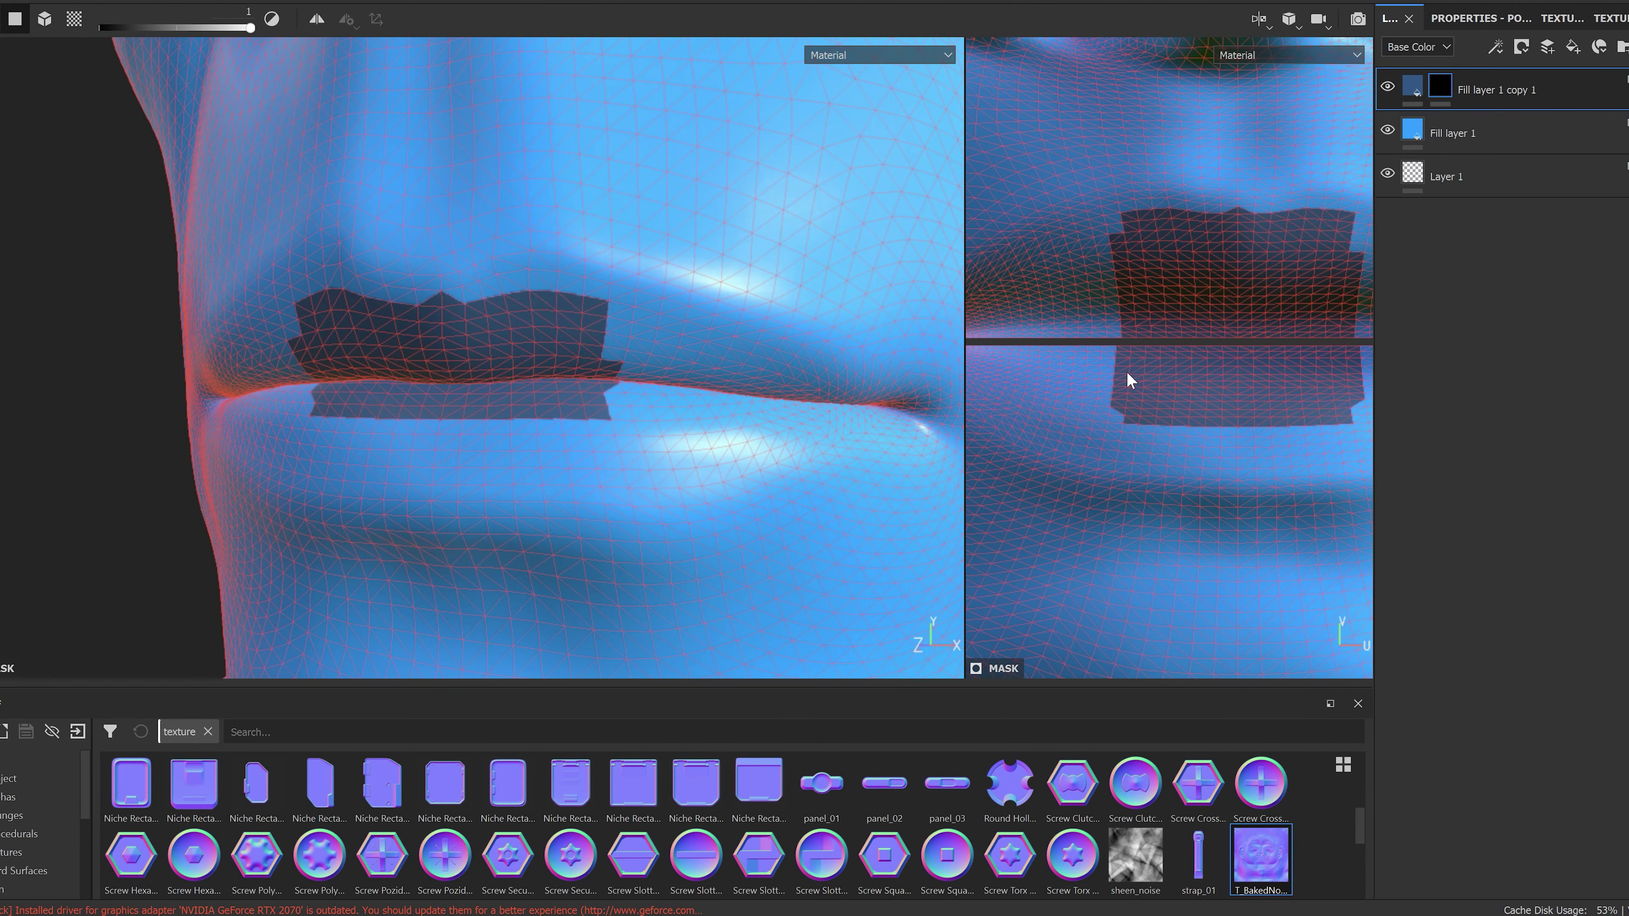
pyautogui.moveTo(1130, 380); pyautogui.dragTo(1262, 458)
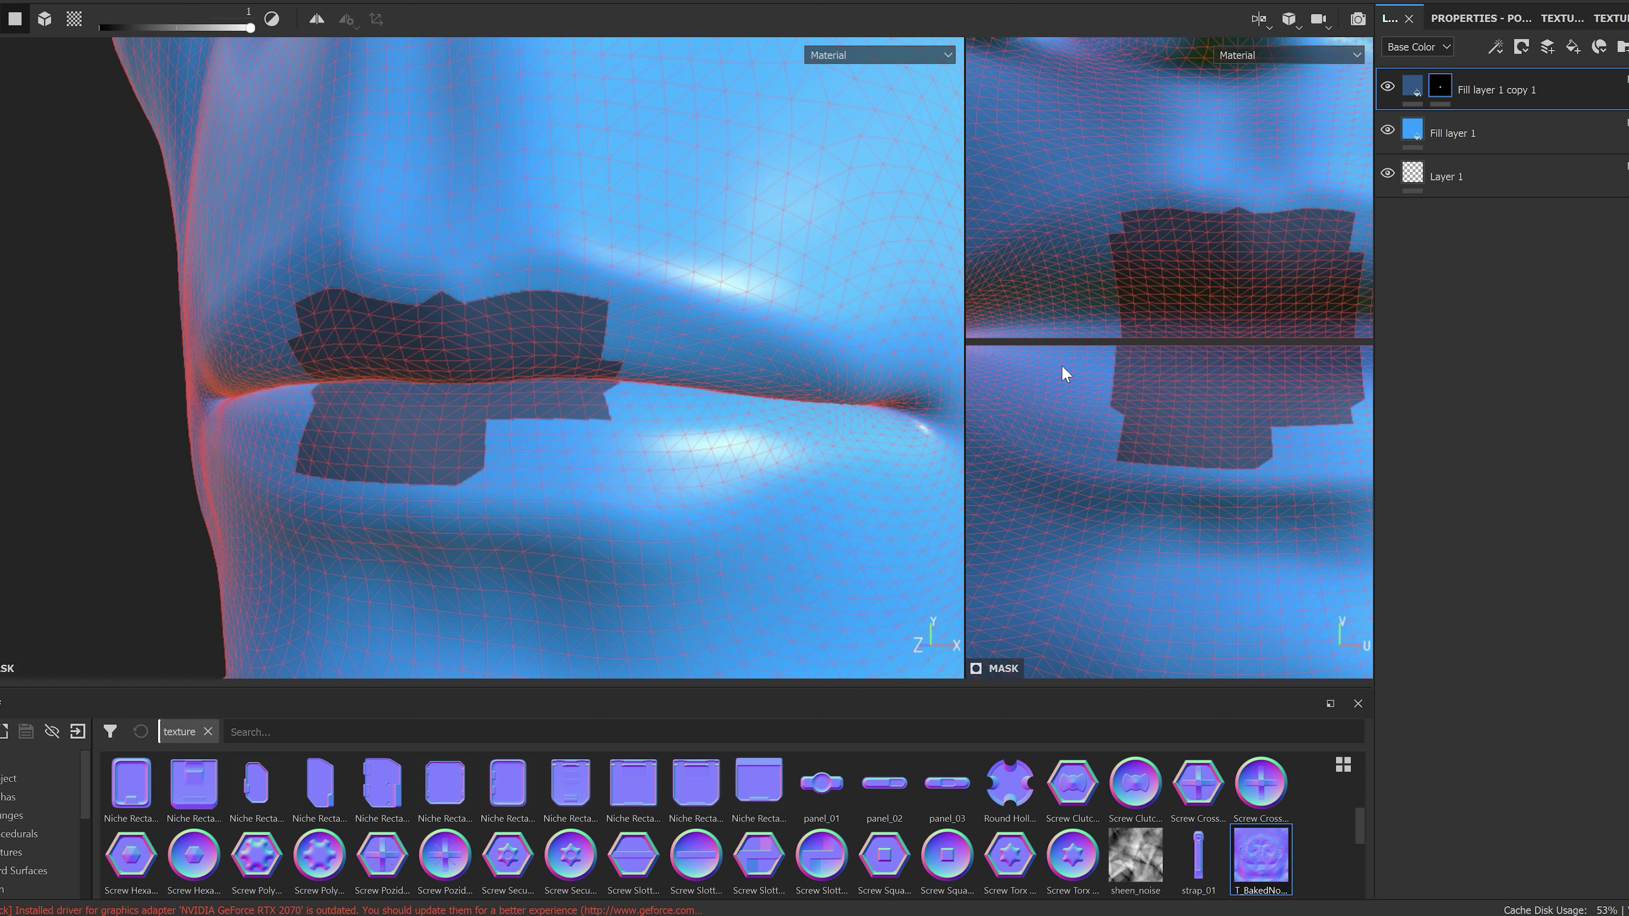
# Step: Extend the polygon-filled mask across both lips toward the character's right mouth corner
pyautogui.moveTo(1053, 319); pyautogui.dragTo(1288, 338, button='middle')
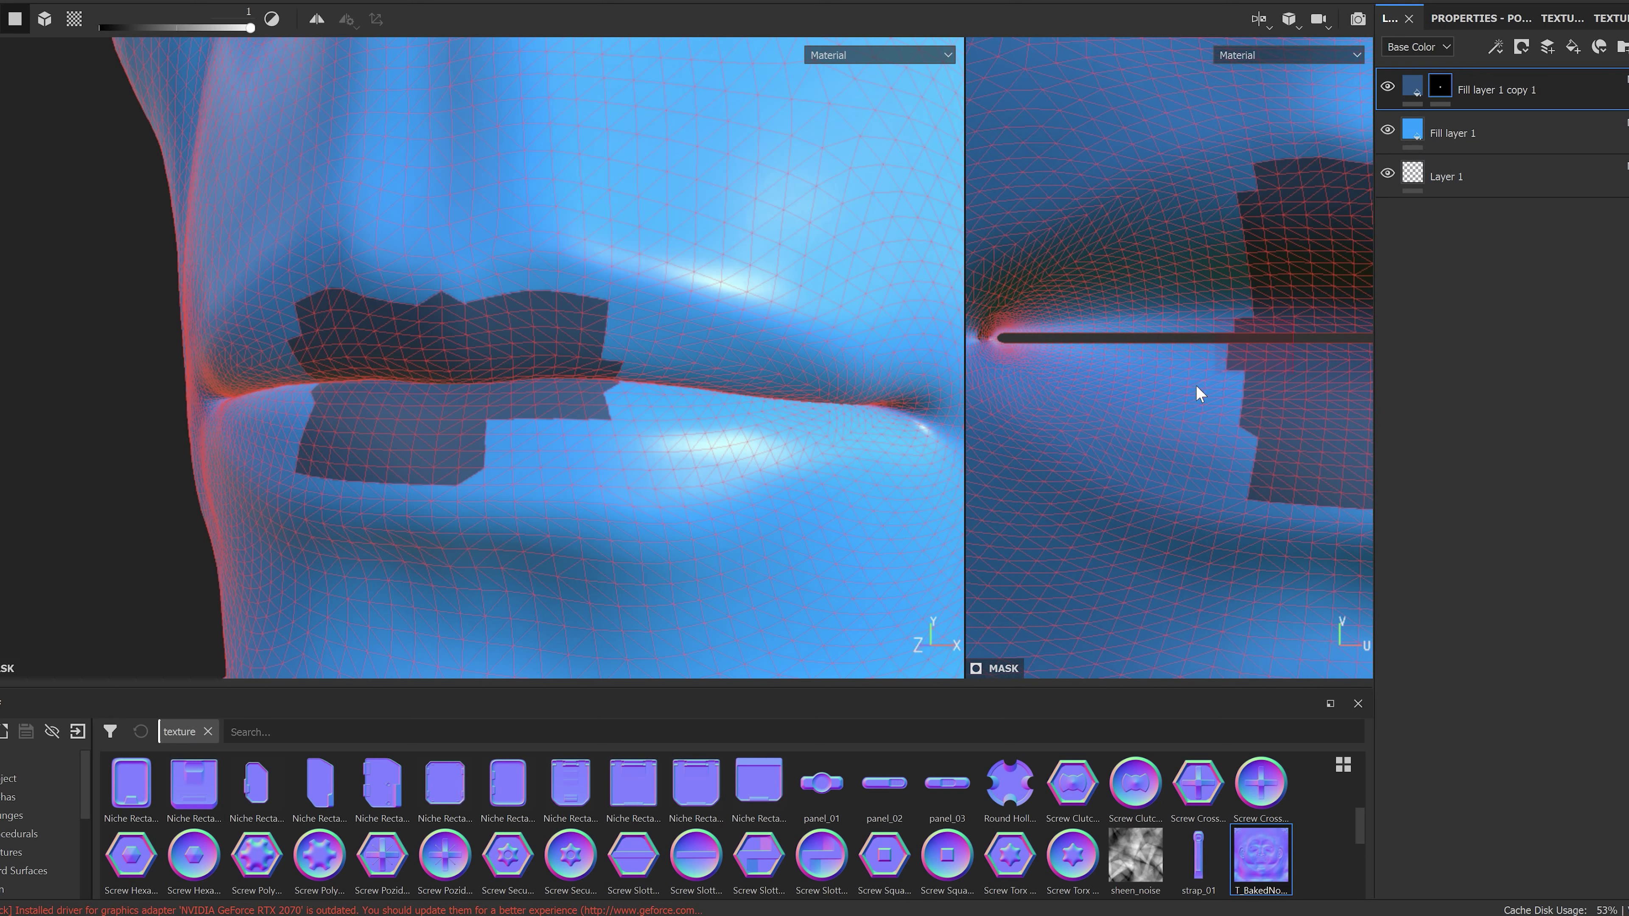
pyautogui.moveTo(1200, 393)
pyautogui.mouseDown()
pyautogui.moveTo(1148, 426)
pyautogui.moveTo(1135, 475)
pyautogui.moveTo(1169, 487)
pyautogui.mouseUp()
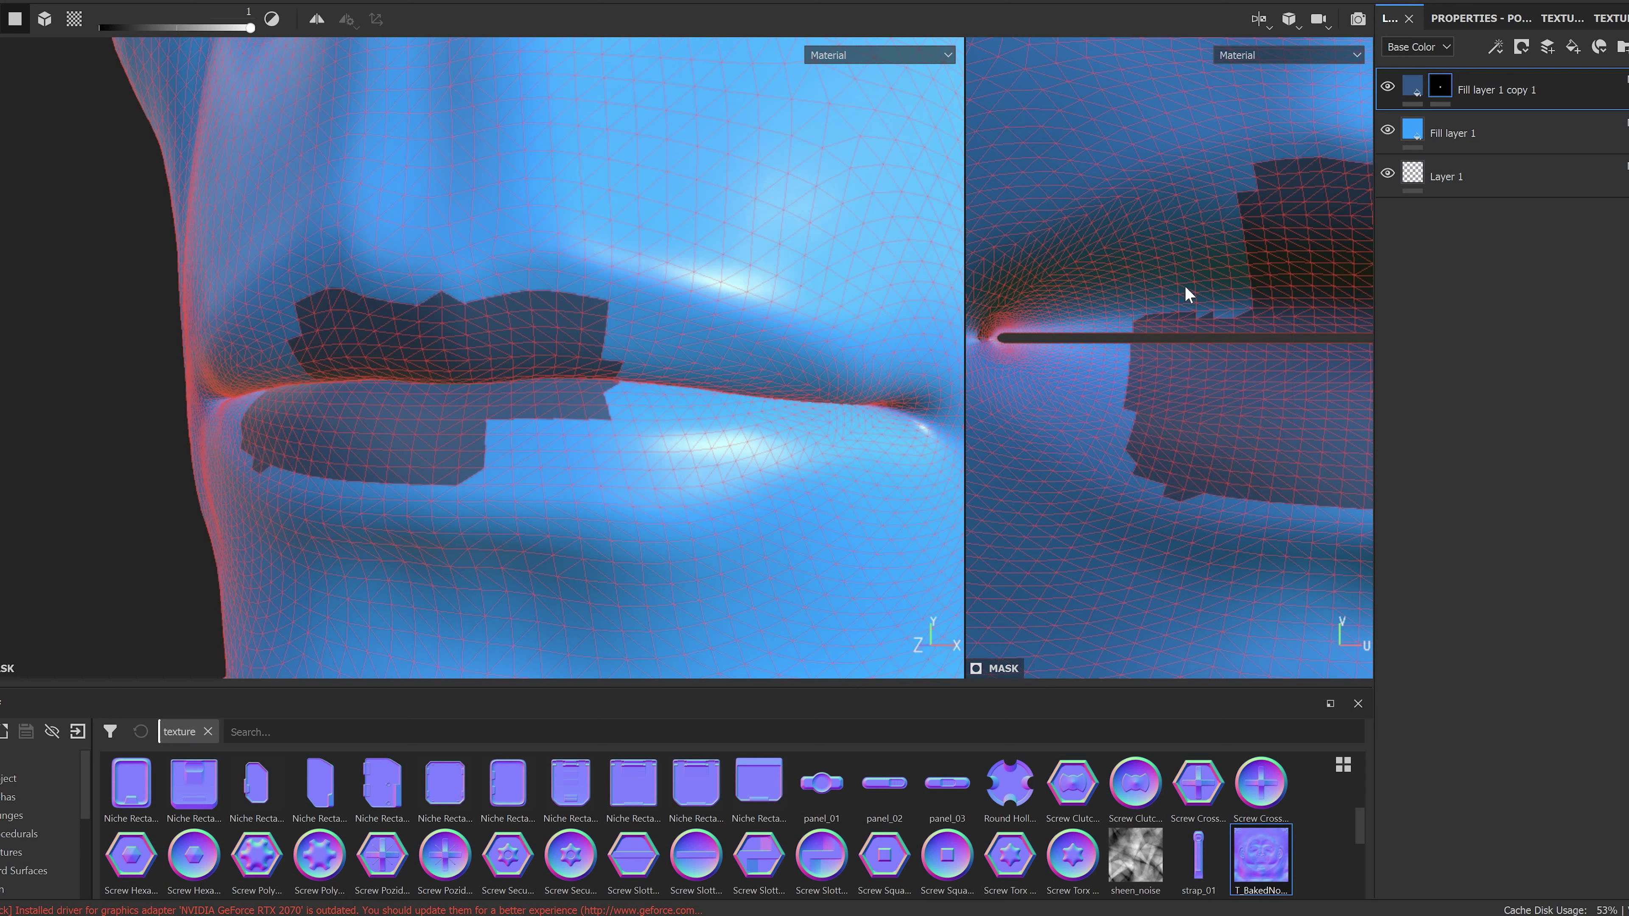
pyautogui.moveTo(1299, 305); pyautogui.dragTo(1091, 248)
pyautogui.moveTo(1175, 338); pyautogui.dragTo(1078, 427)
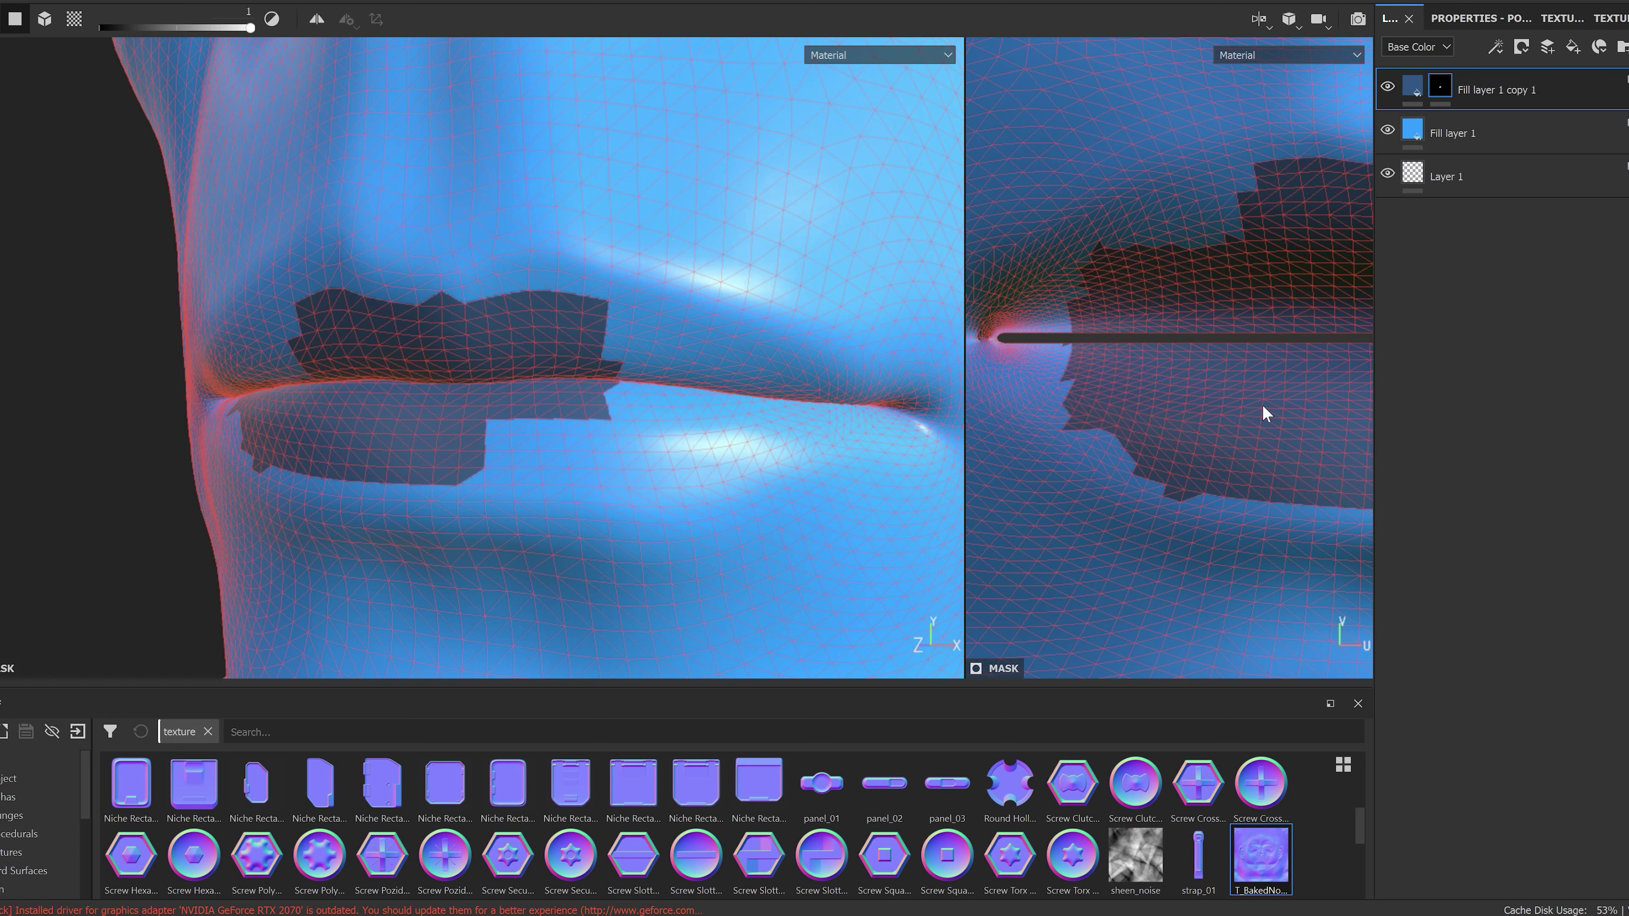
# Step: Extend the polygon-filled lip mask toward the character's left mouth corner, filling in the lower lip down to its edge
pyautogui.keyDown('alt'); pyautogui.moveTo(1264, 405); pyautogui.dragTo(757, 365, button='middle'); pyautogui.keyUp('alt')
pyautogui.moveTo(1028, 242); pyautogui.dragTo(1202, 424)
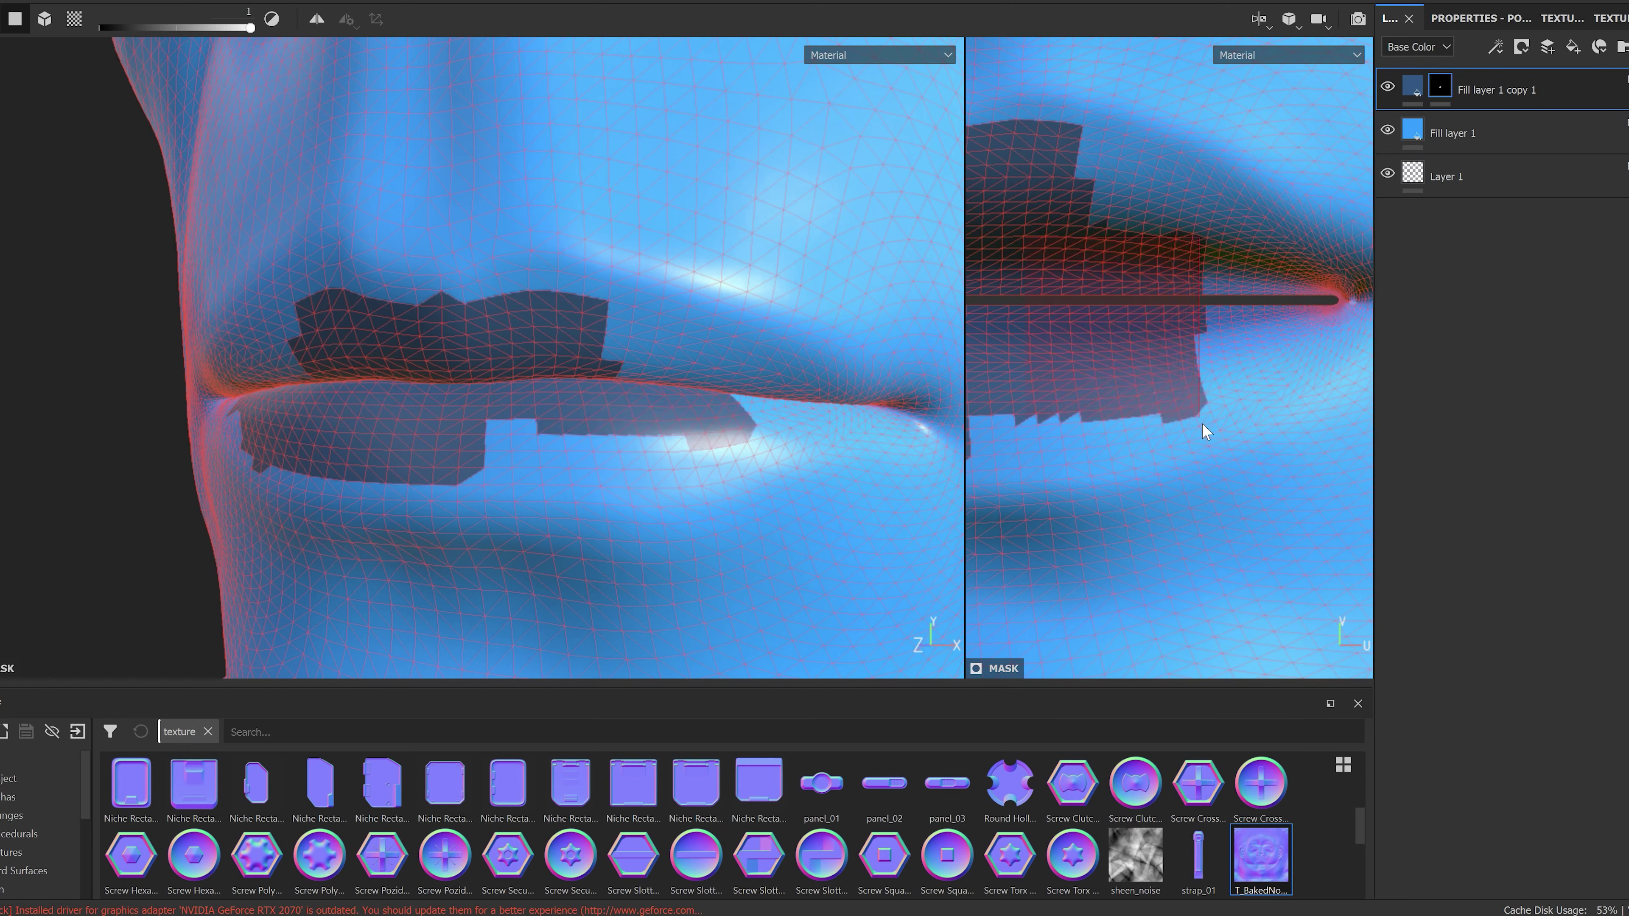
pyautogui.keyDown('alt'); pyautogui.moveTo(1072, 349); pyautogui.dragTo(1240, 340, button='middle'); pyautogui.keyUp('alt')
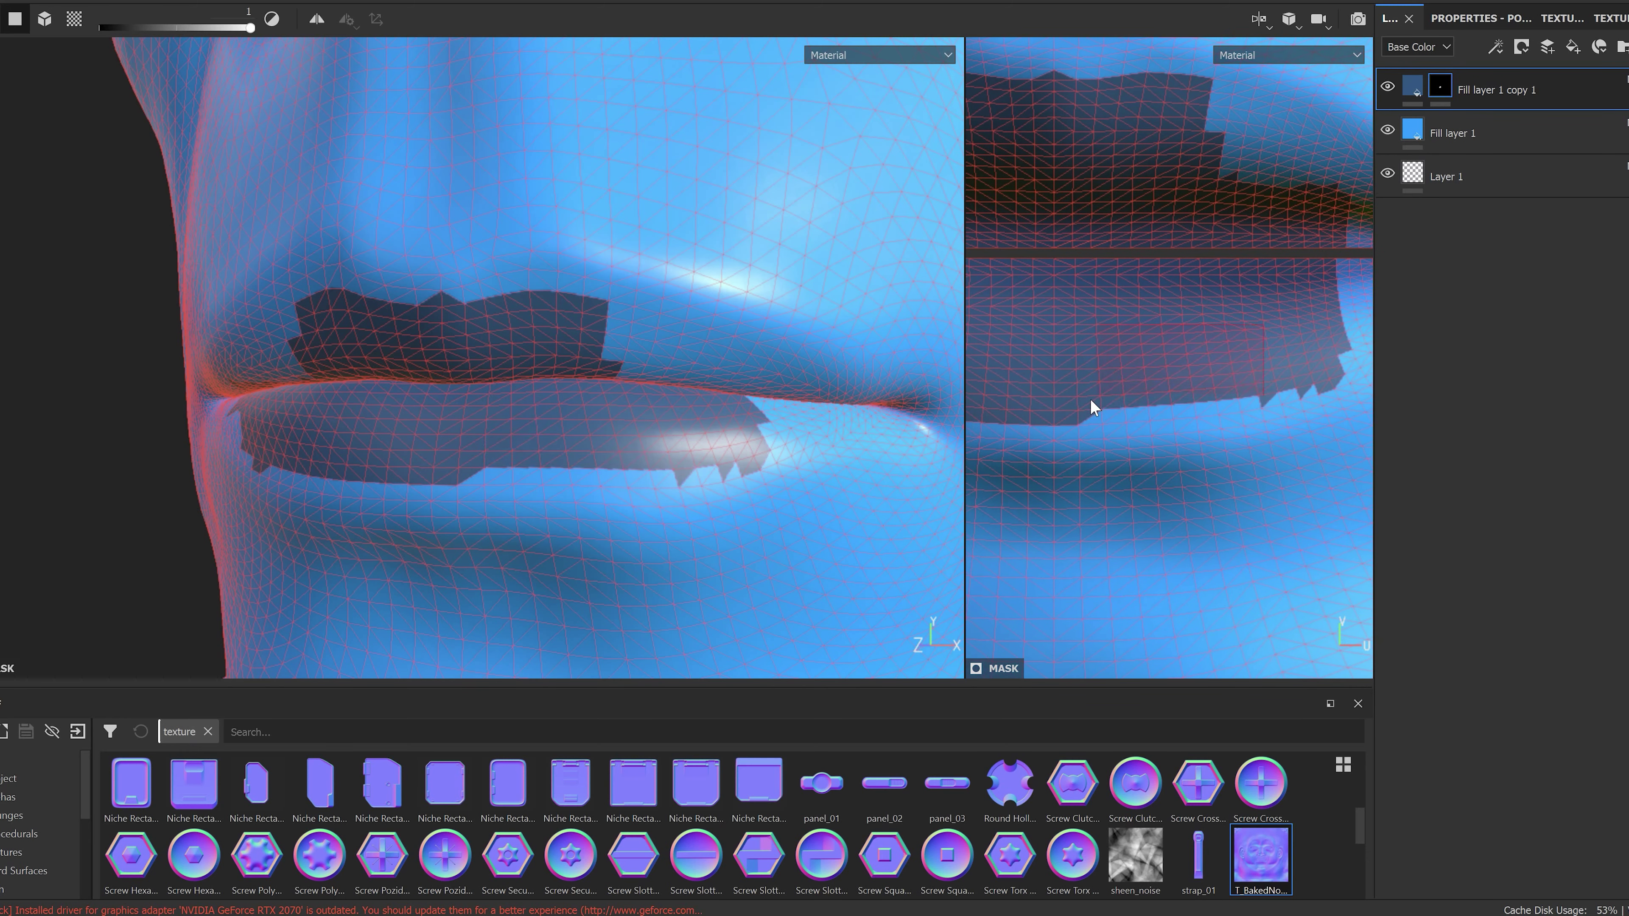
pyautogui.moveTo(1091, 399); pyautogui.dragTo(1074, 425)
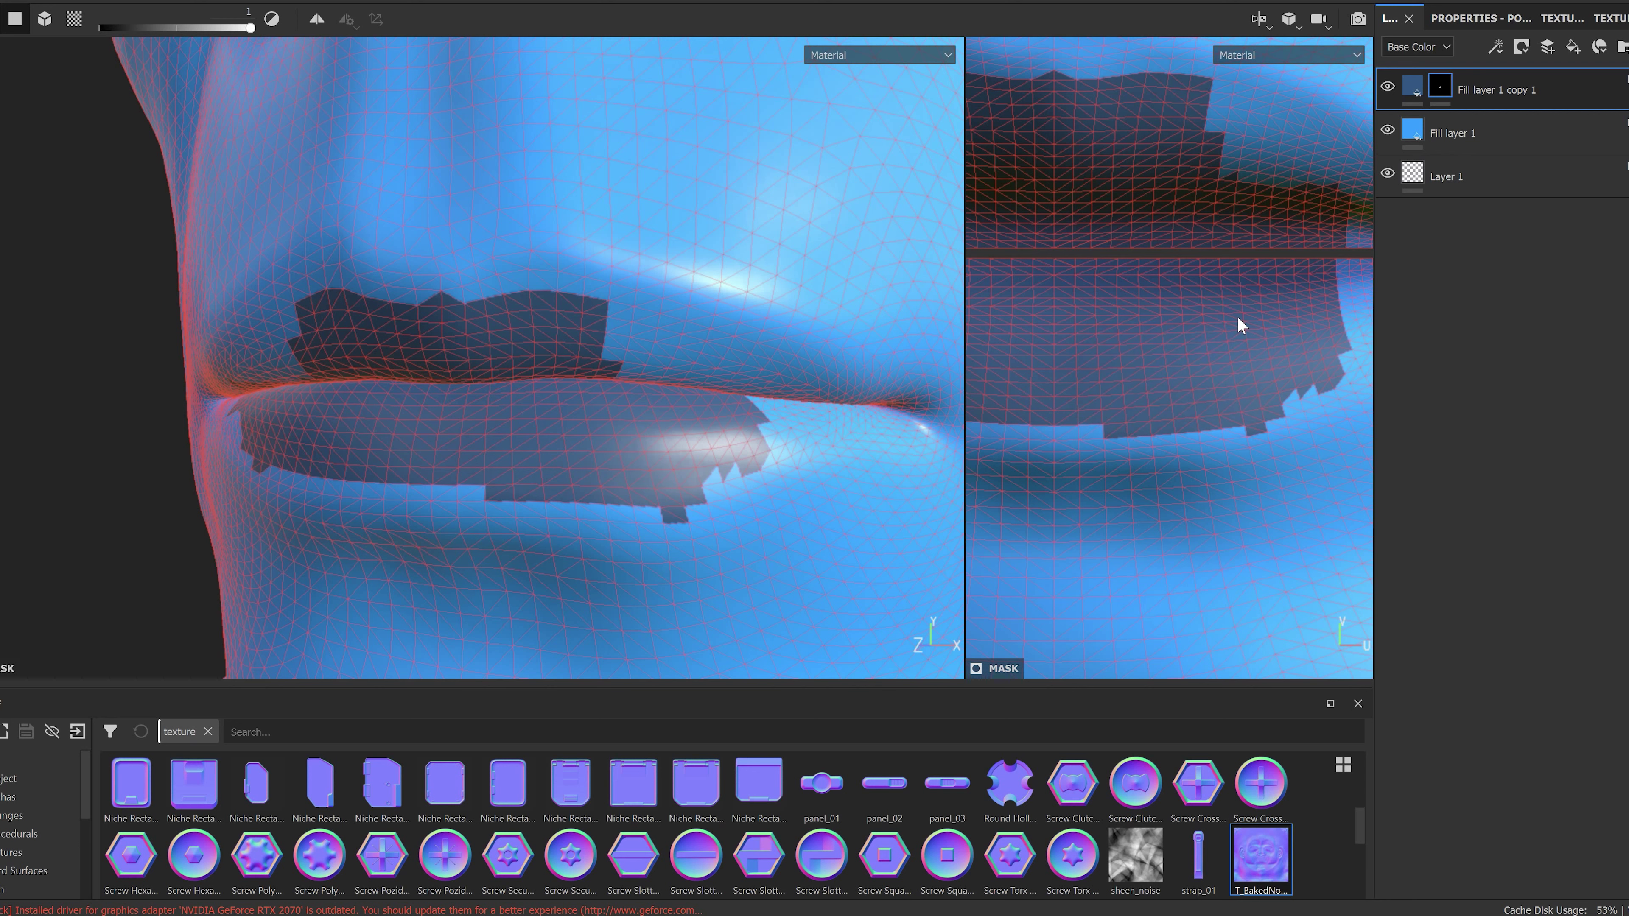
pyautogui.moveTo(1237, 315); pyautogui.dragTo(1067, 307, button='middle')
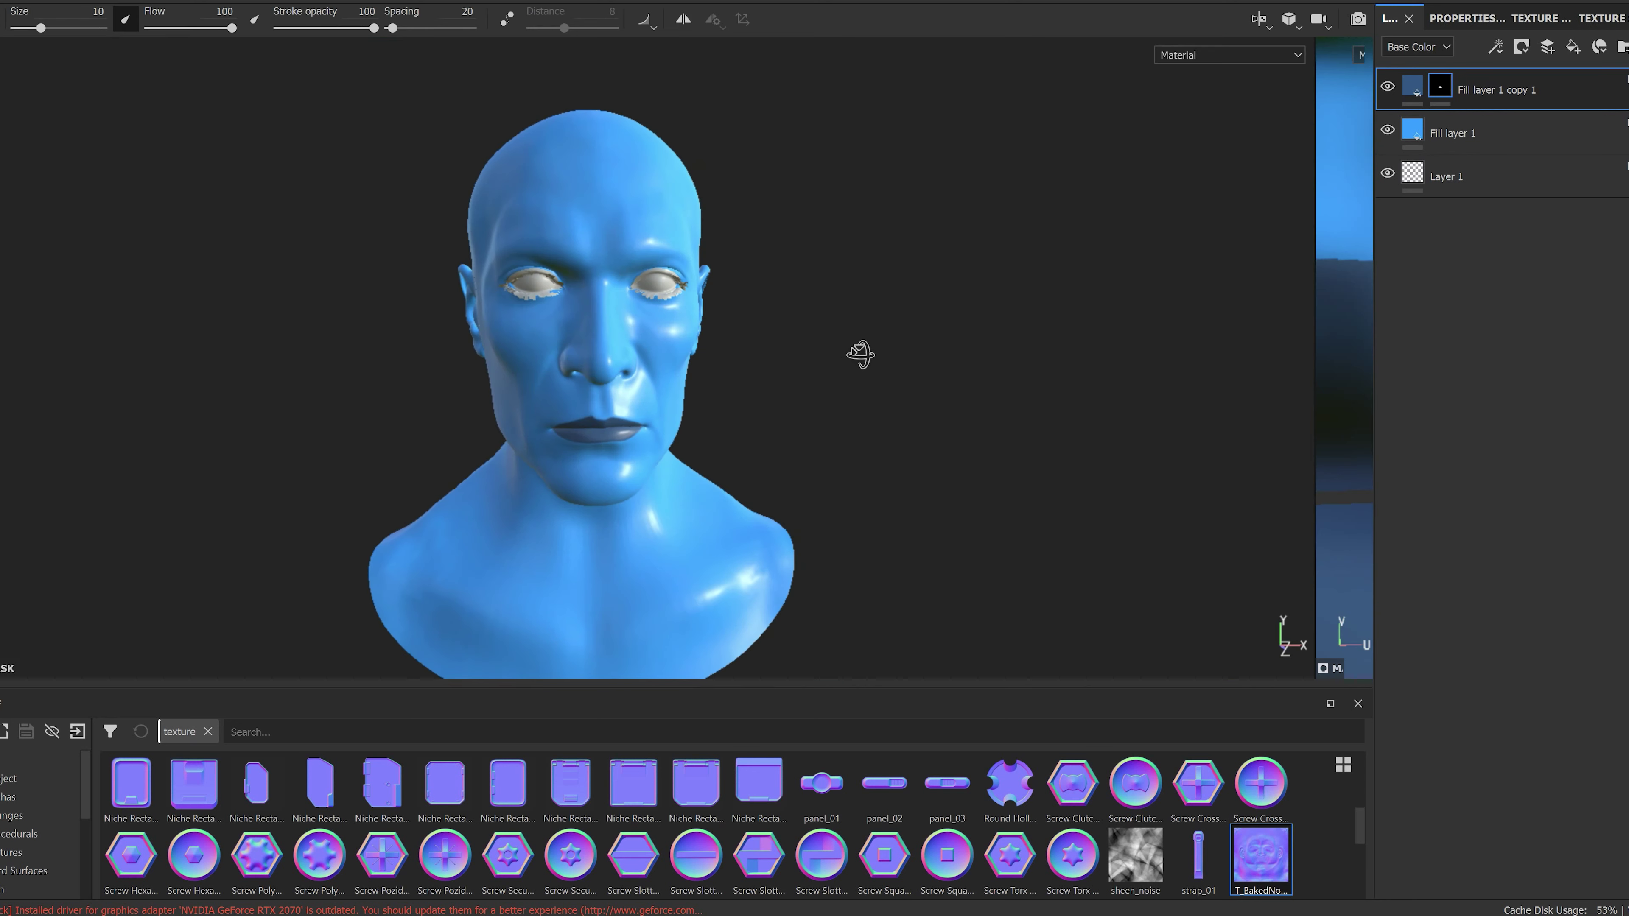
# Step: Show only the eyeball texture sets 07 - Default and 08 - Default, and make 08 - Default the active set
pyautogui.keyDown('alt'); pyautogui.moveTo(860, 354); pyautogui.dragTo(845, 358); pyautogui.keyUp('alt')
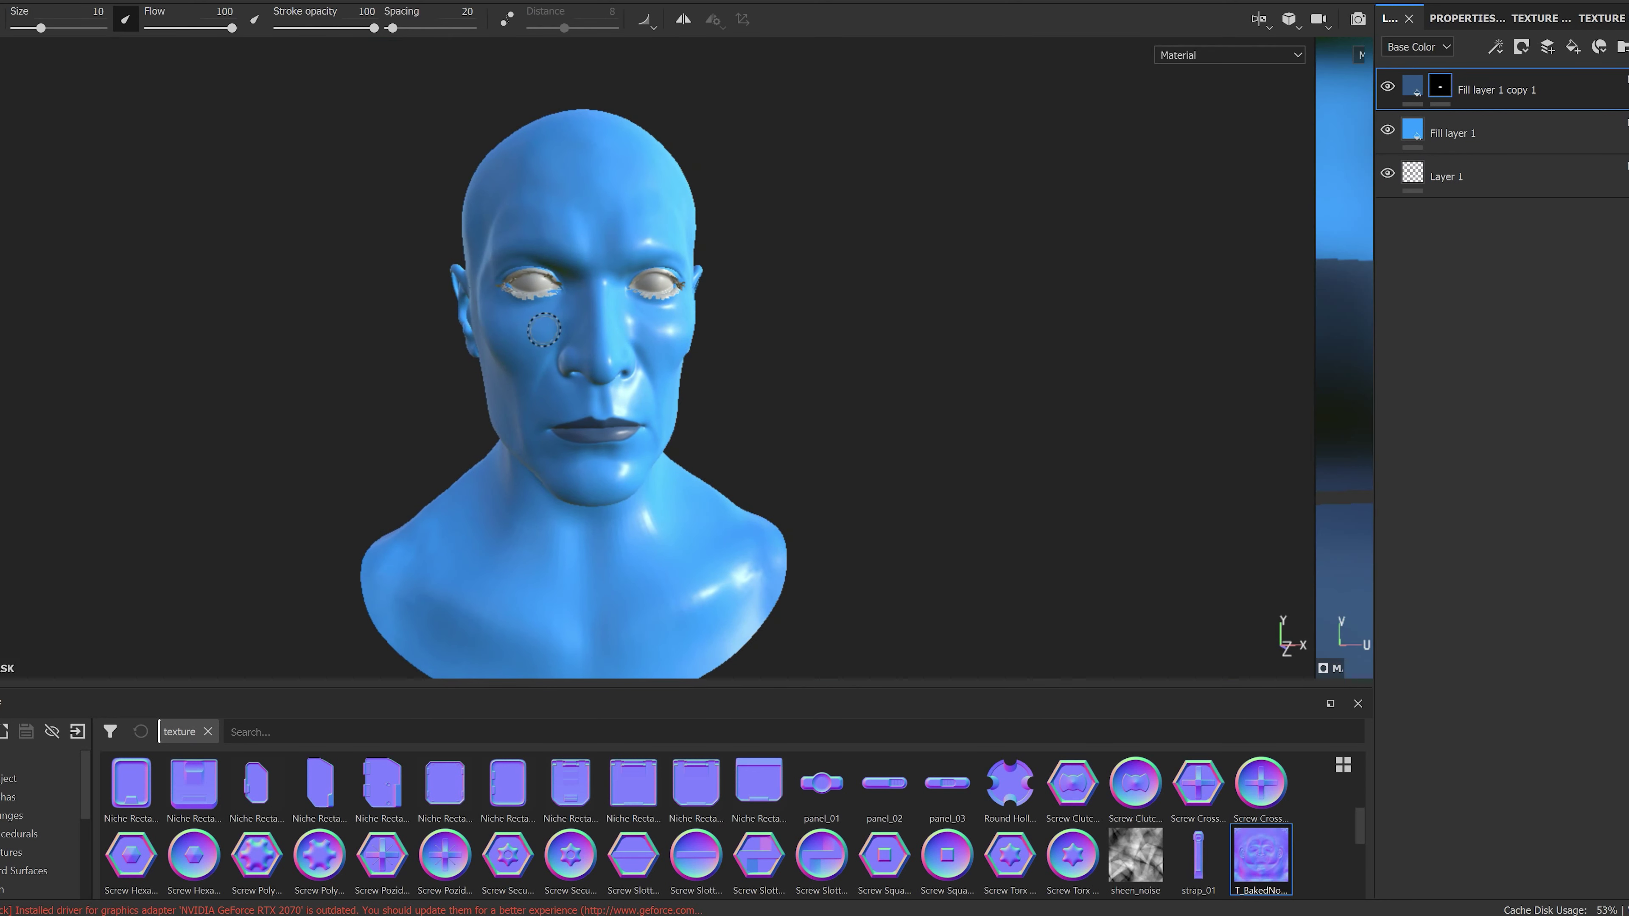
pyautogui.scroll(2, 528, 314)
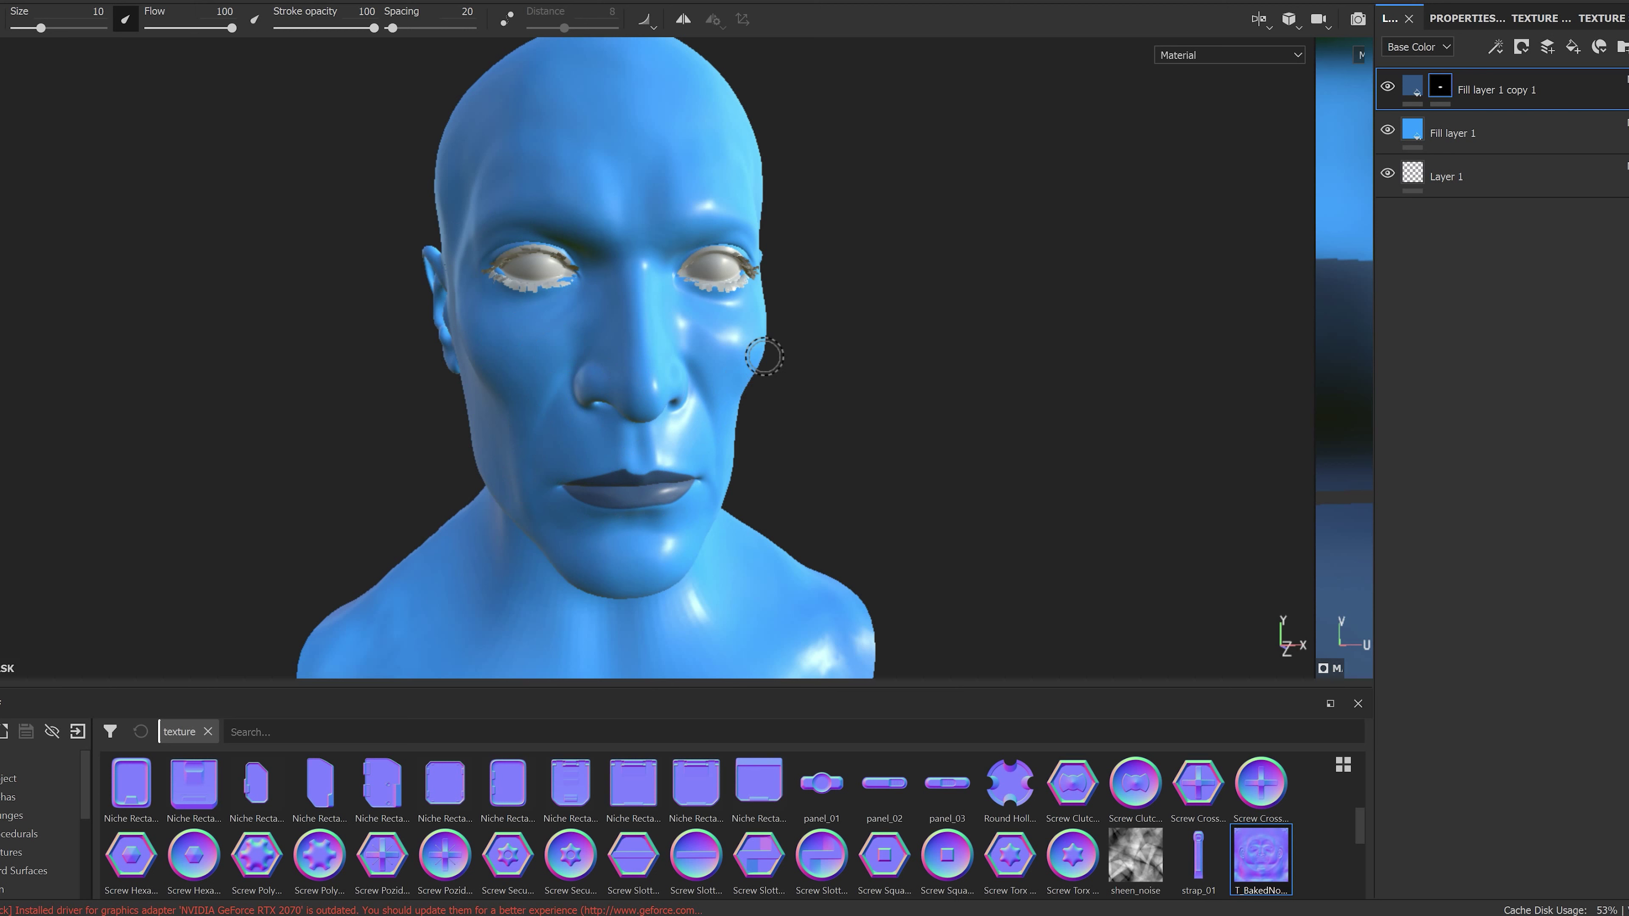
pyautogui.click(1475, 18)
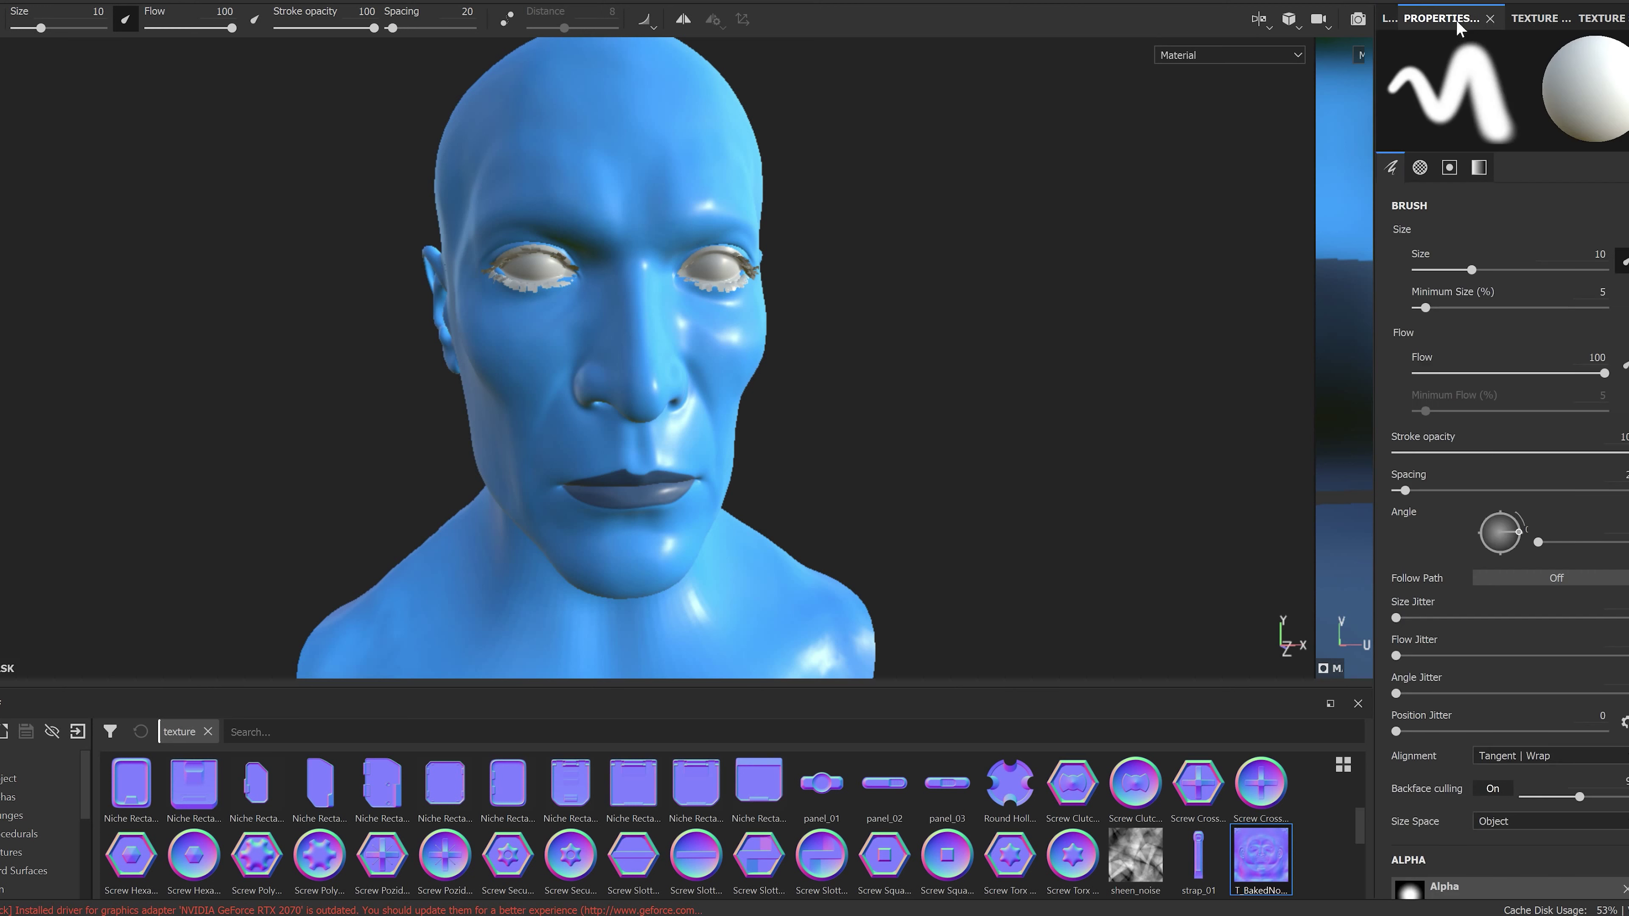
pyautogui.click(1395, 19)
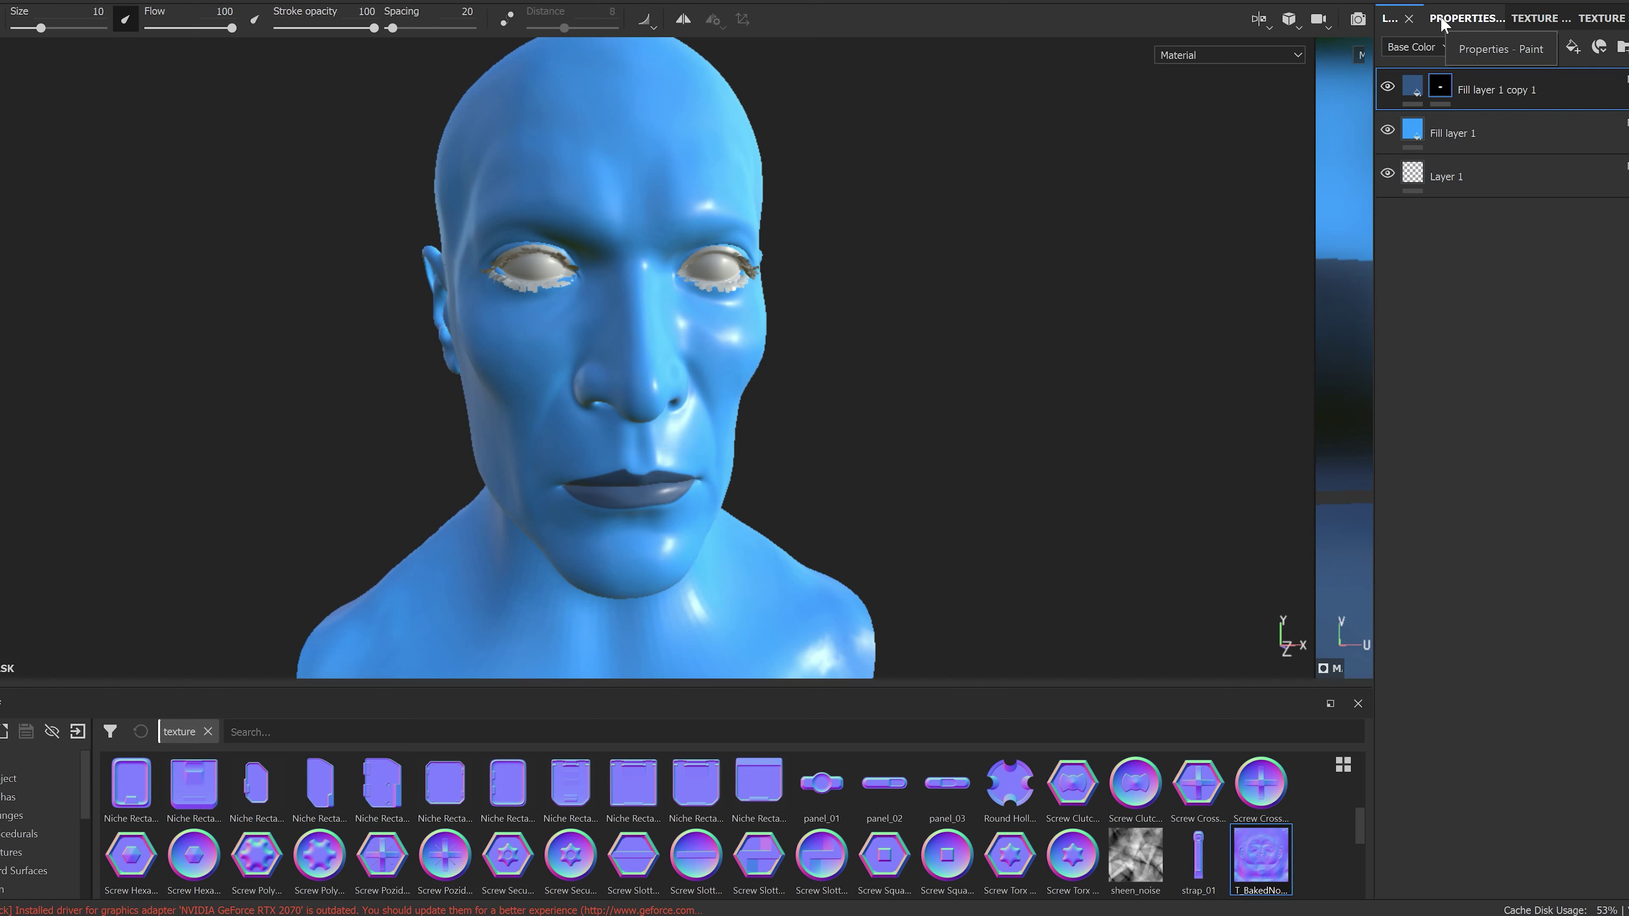
pyautogui.click(1539, 17)
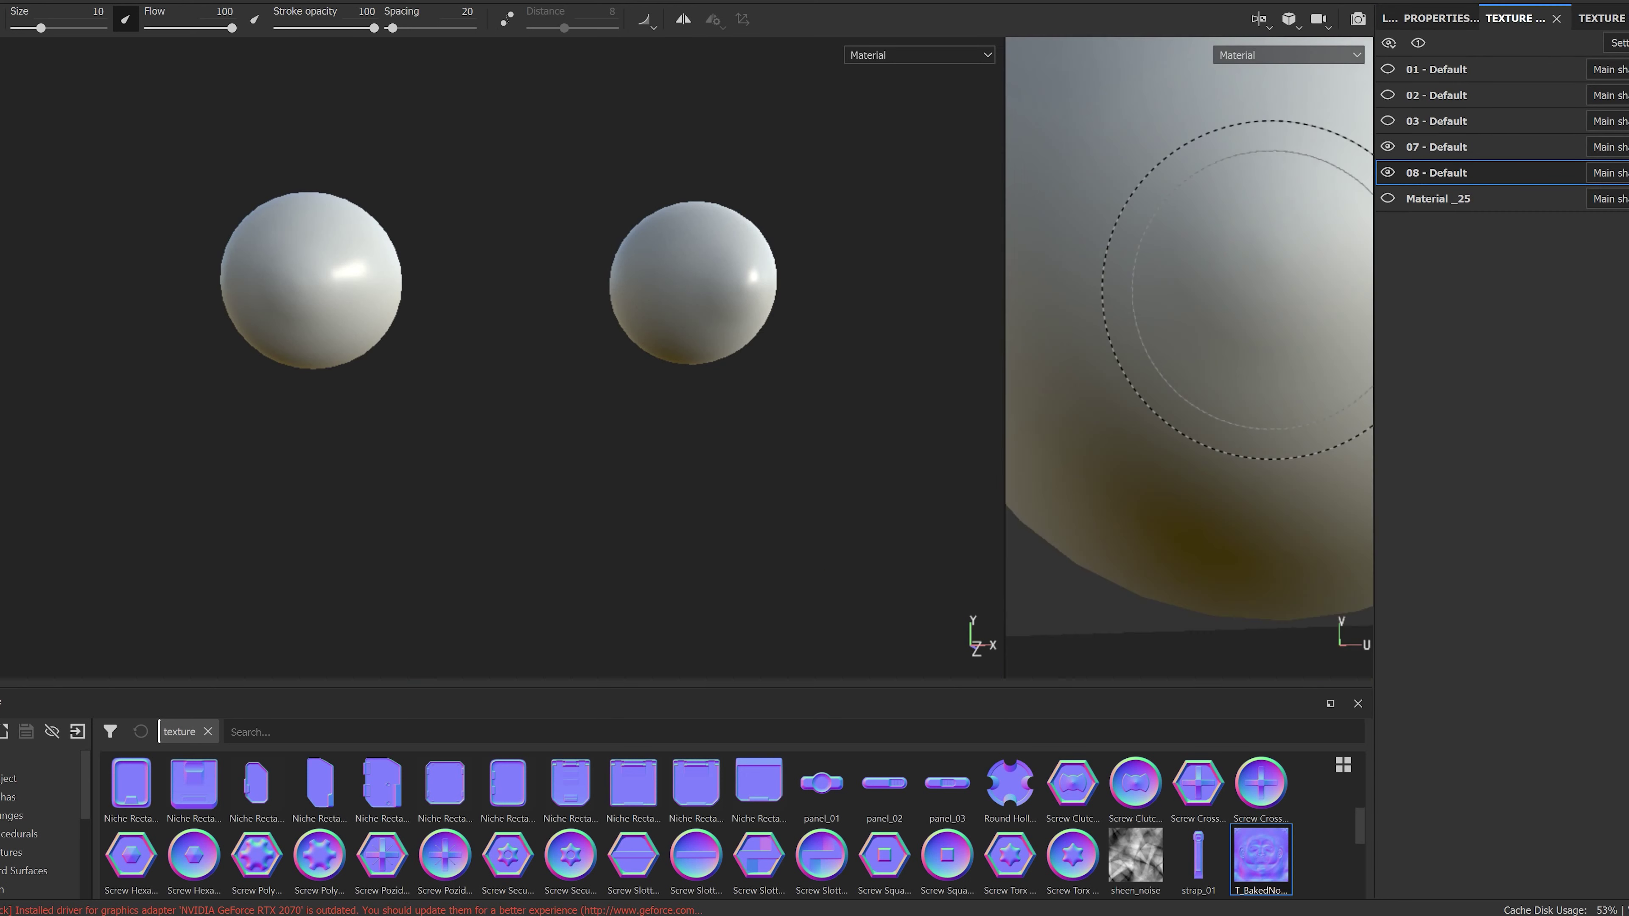
pyautogui.scroll(-4, 1269, 289)
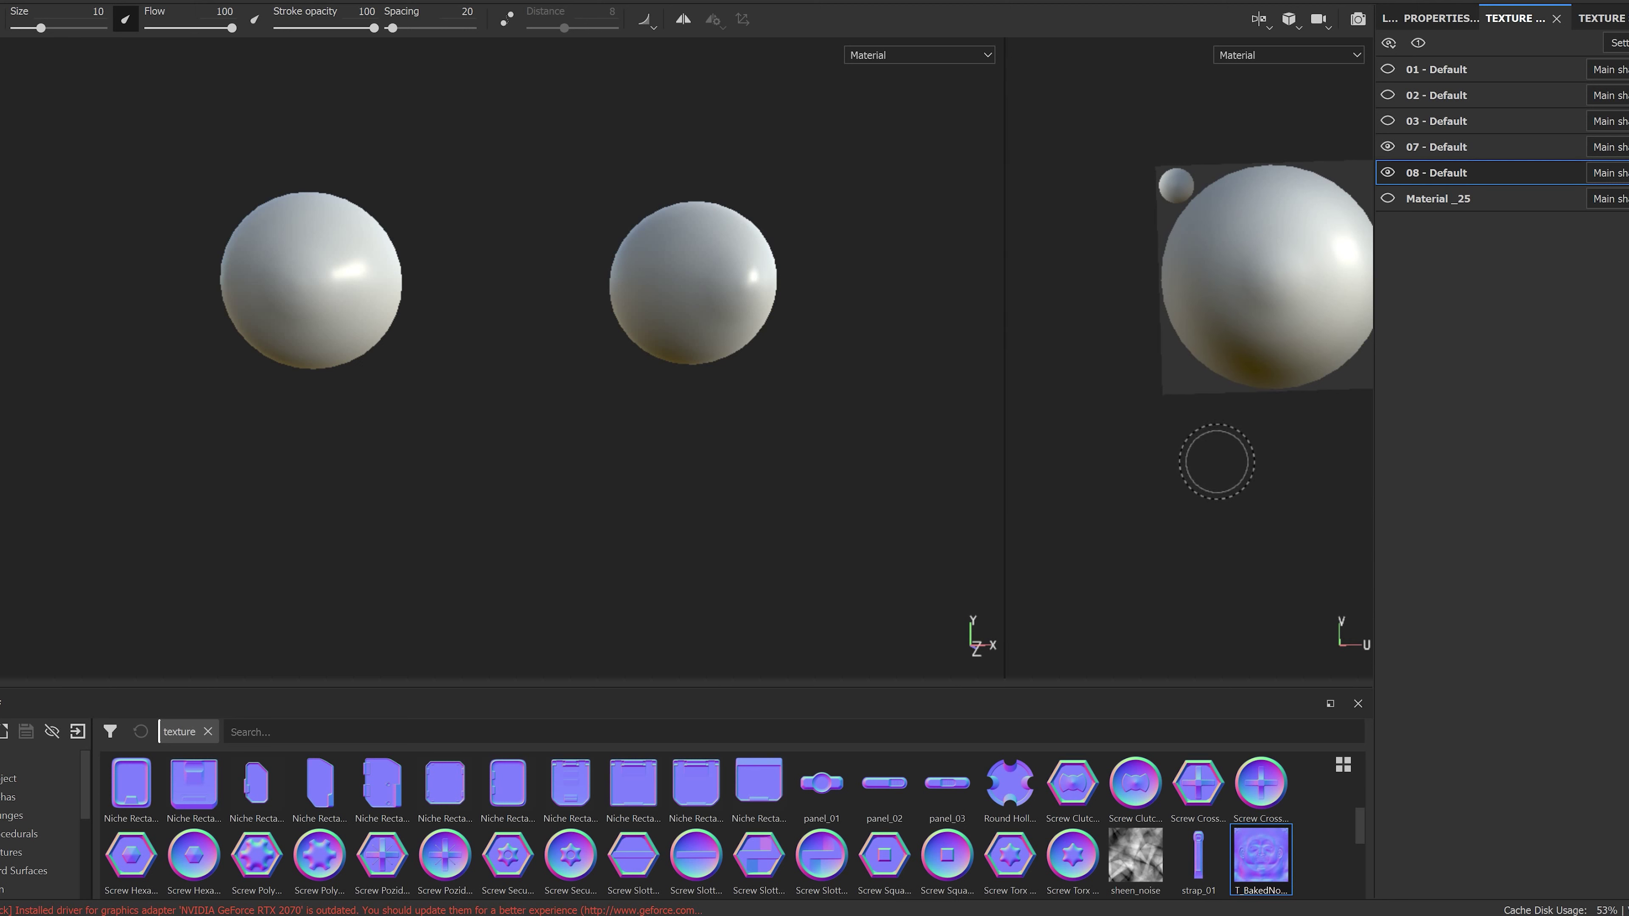
pyautogui.moveTo(1217, 462); pyautogui.dragTo(1178, 470, button='middle')
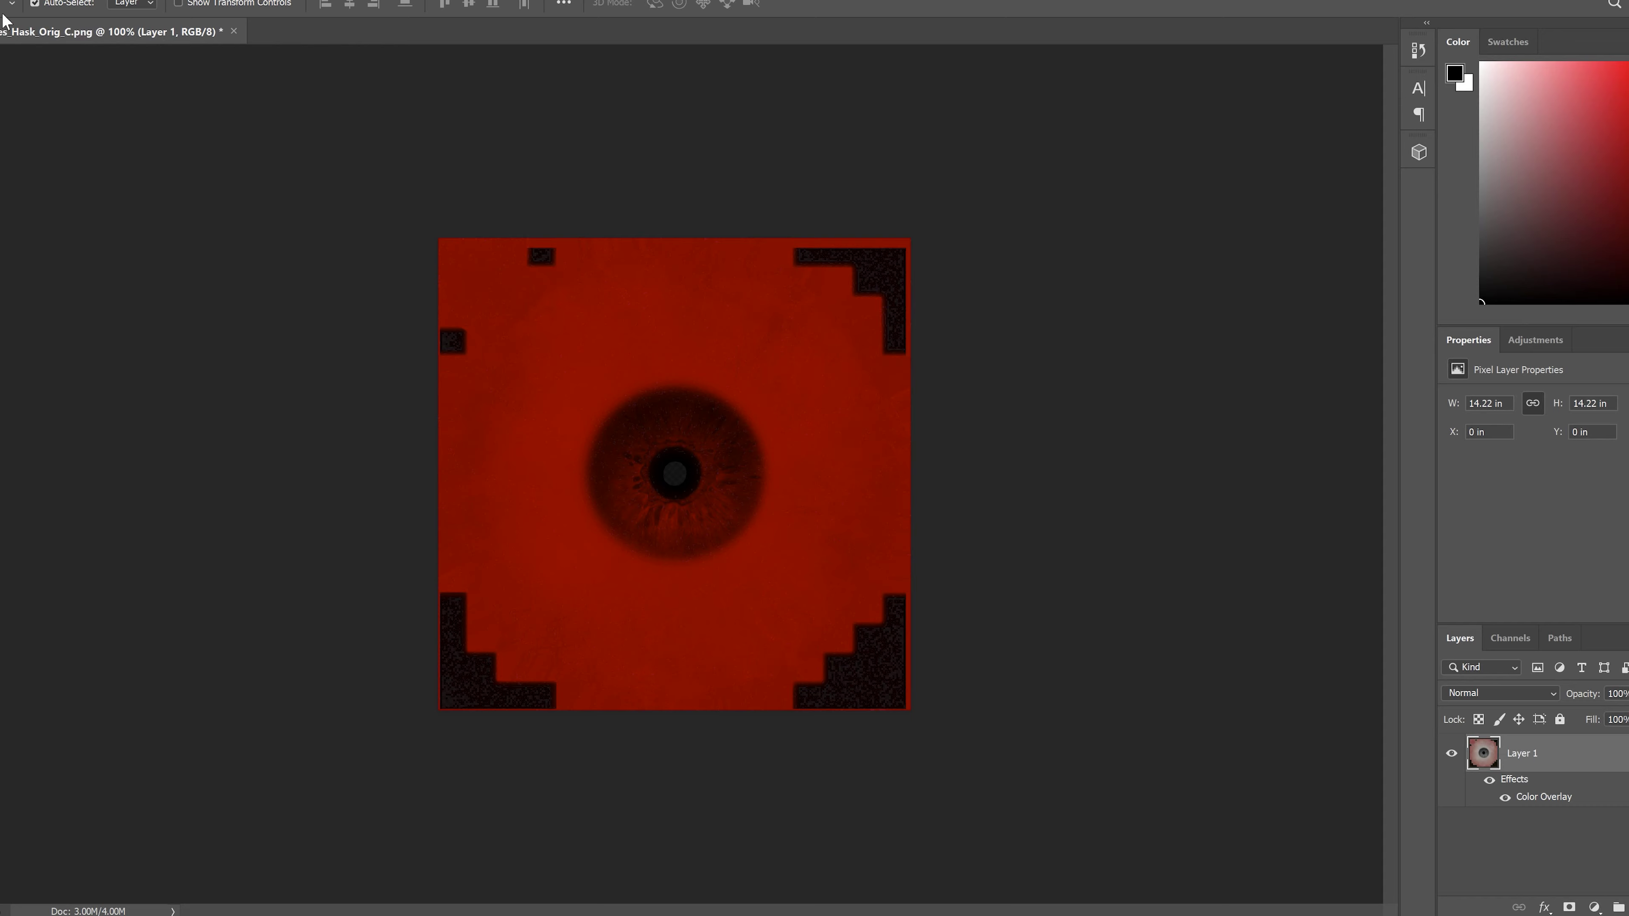
# Step: Switch to Photoshop and export the red eye texture at 1024 x 1024 px as the JPG file ThrawnEye
pyautogui.click(4, 3)
pyautogui.moveTo(57, 212)
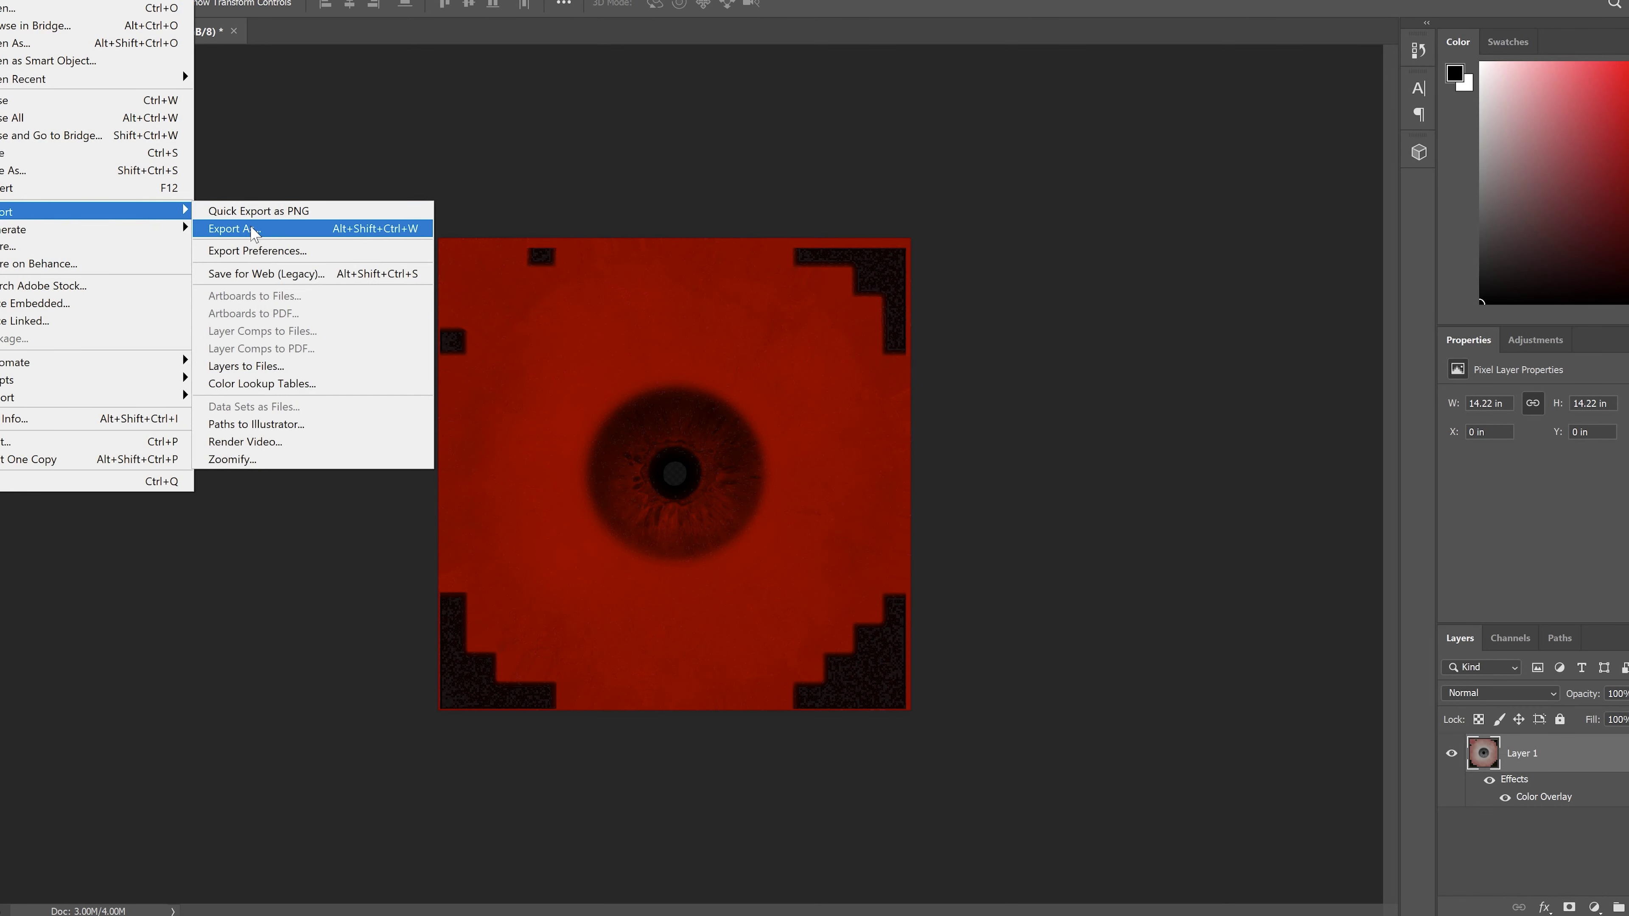
pyautogui.click(254, 230)
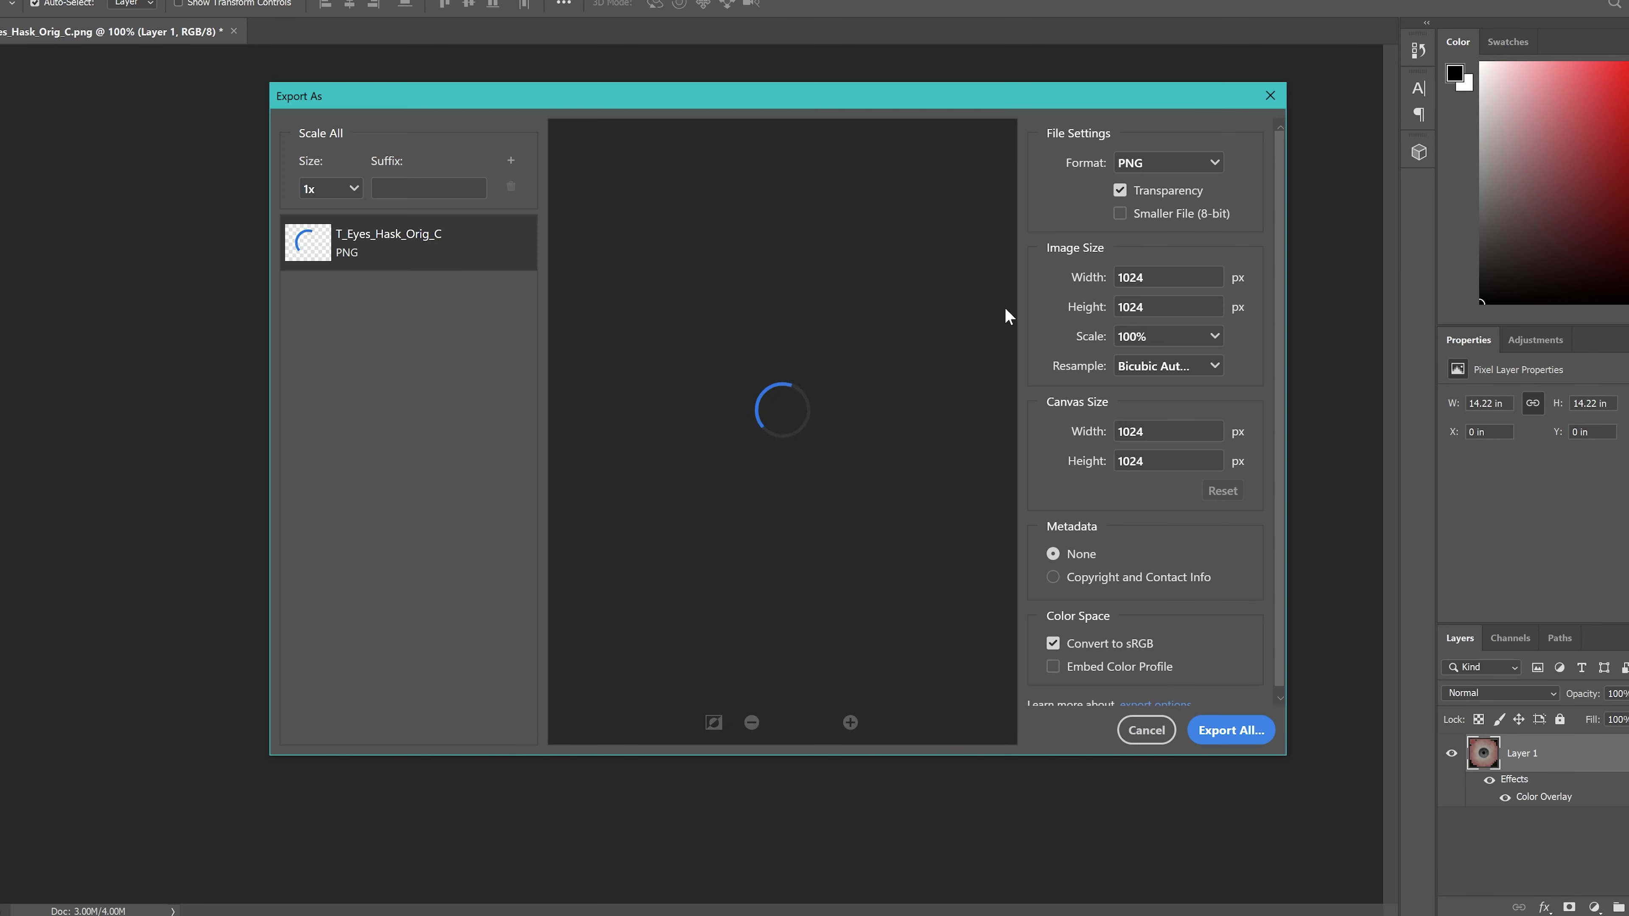
pyautogui.click(1158, 165)
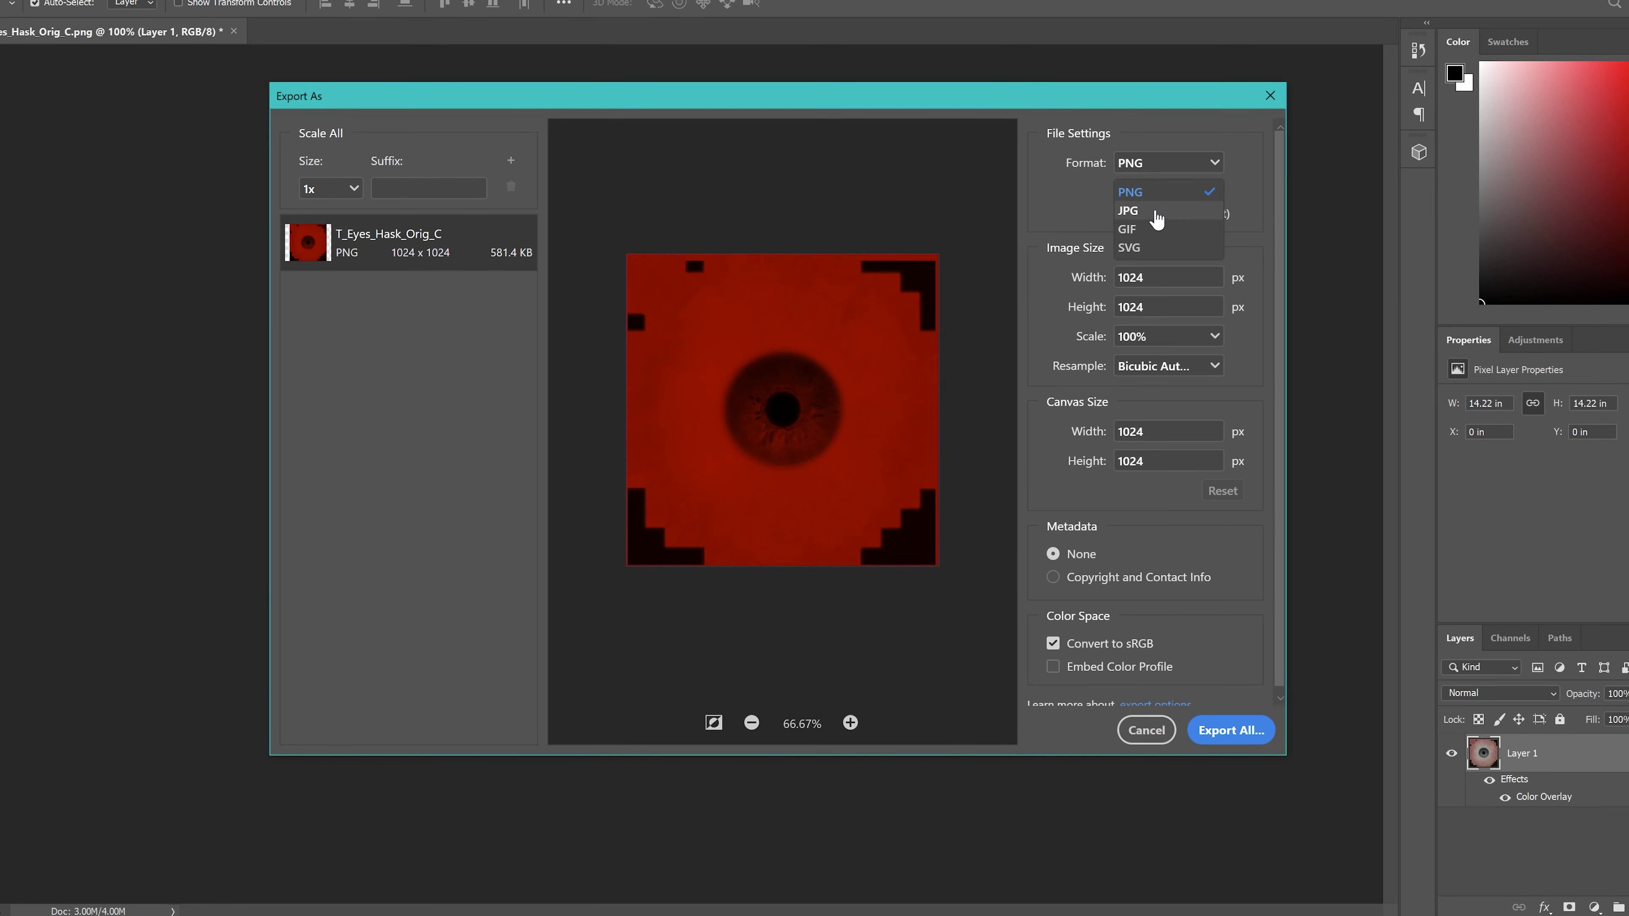
pyautogui.click(1157, 210)
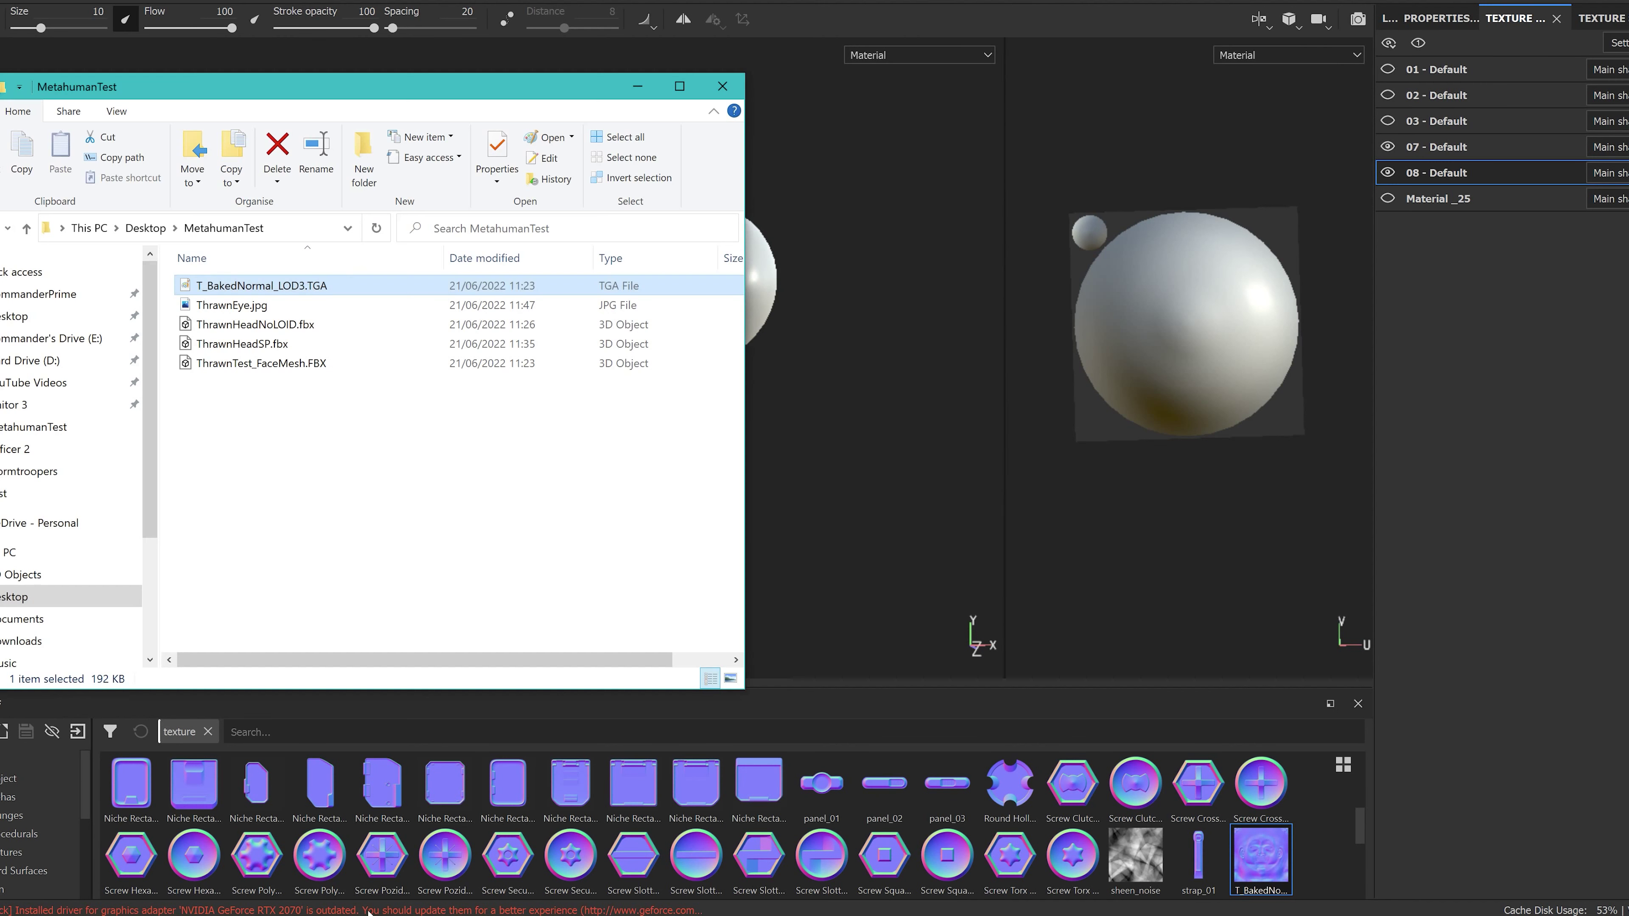
# Step: Import ThrawnEye.jpg into Substance Painter as a texture resource stored in the current project
pyautogui.moveTo(231, 304); pyautogui.dragTo(612, 810)
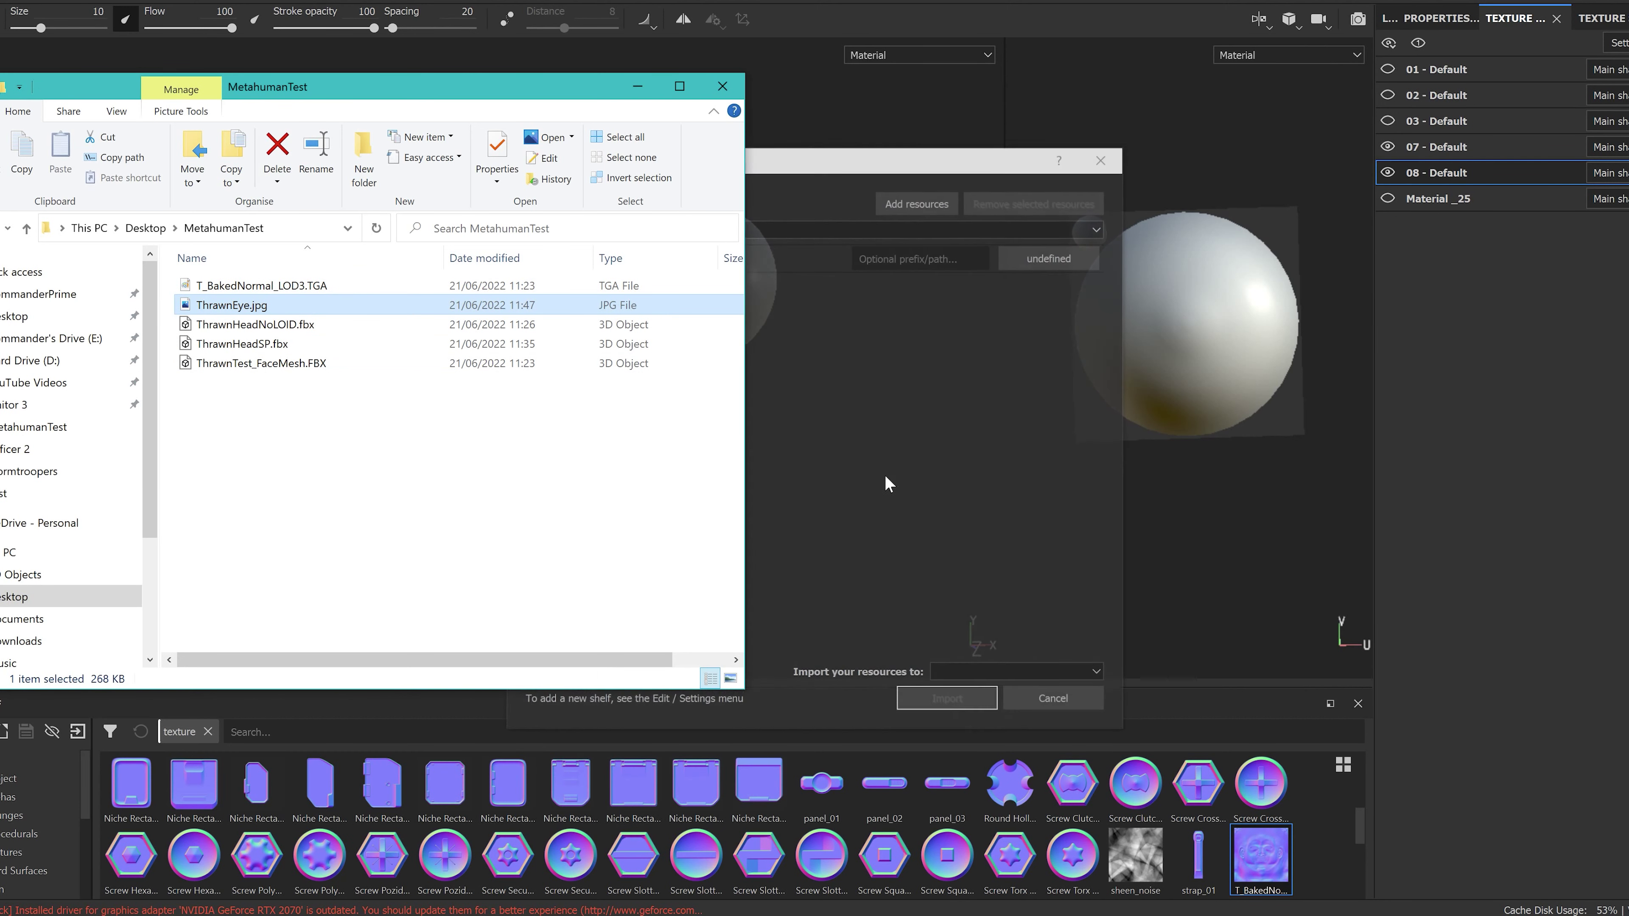
pyautogui.click(1050, 258)
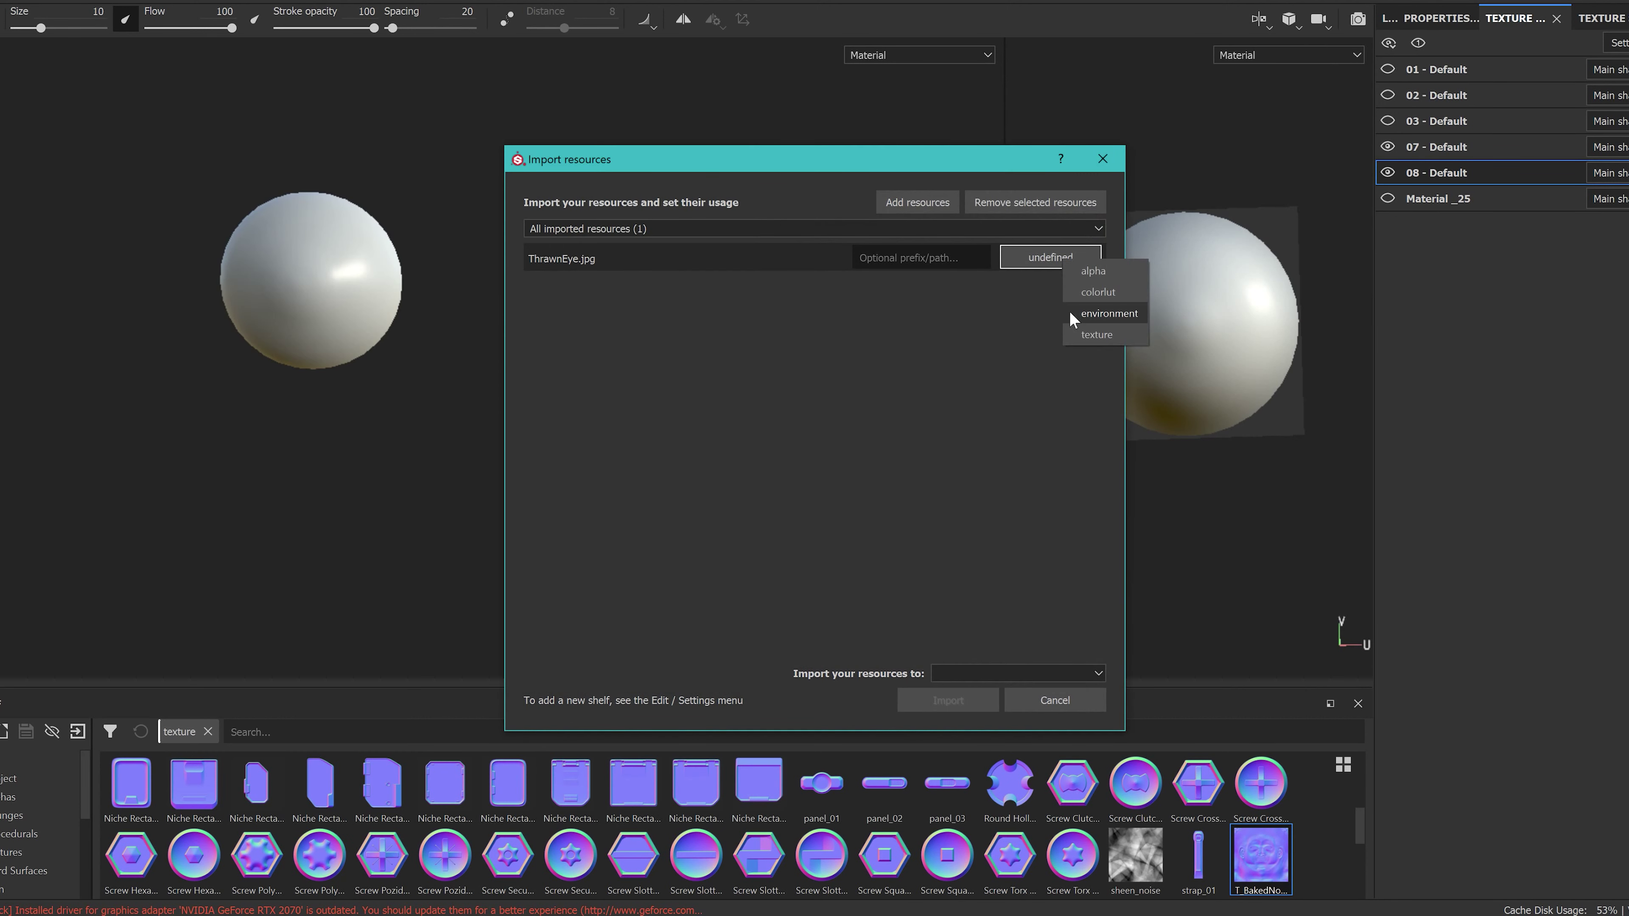
pyautogui.click(1098, 334)
pyautogui.click(971, 674)
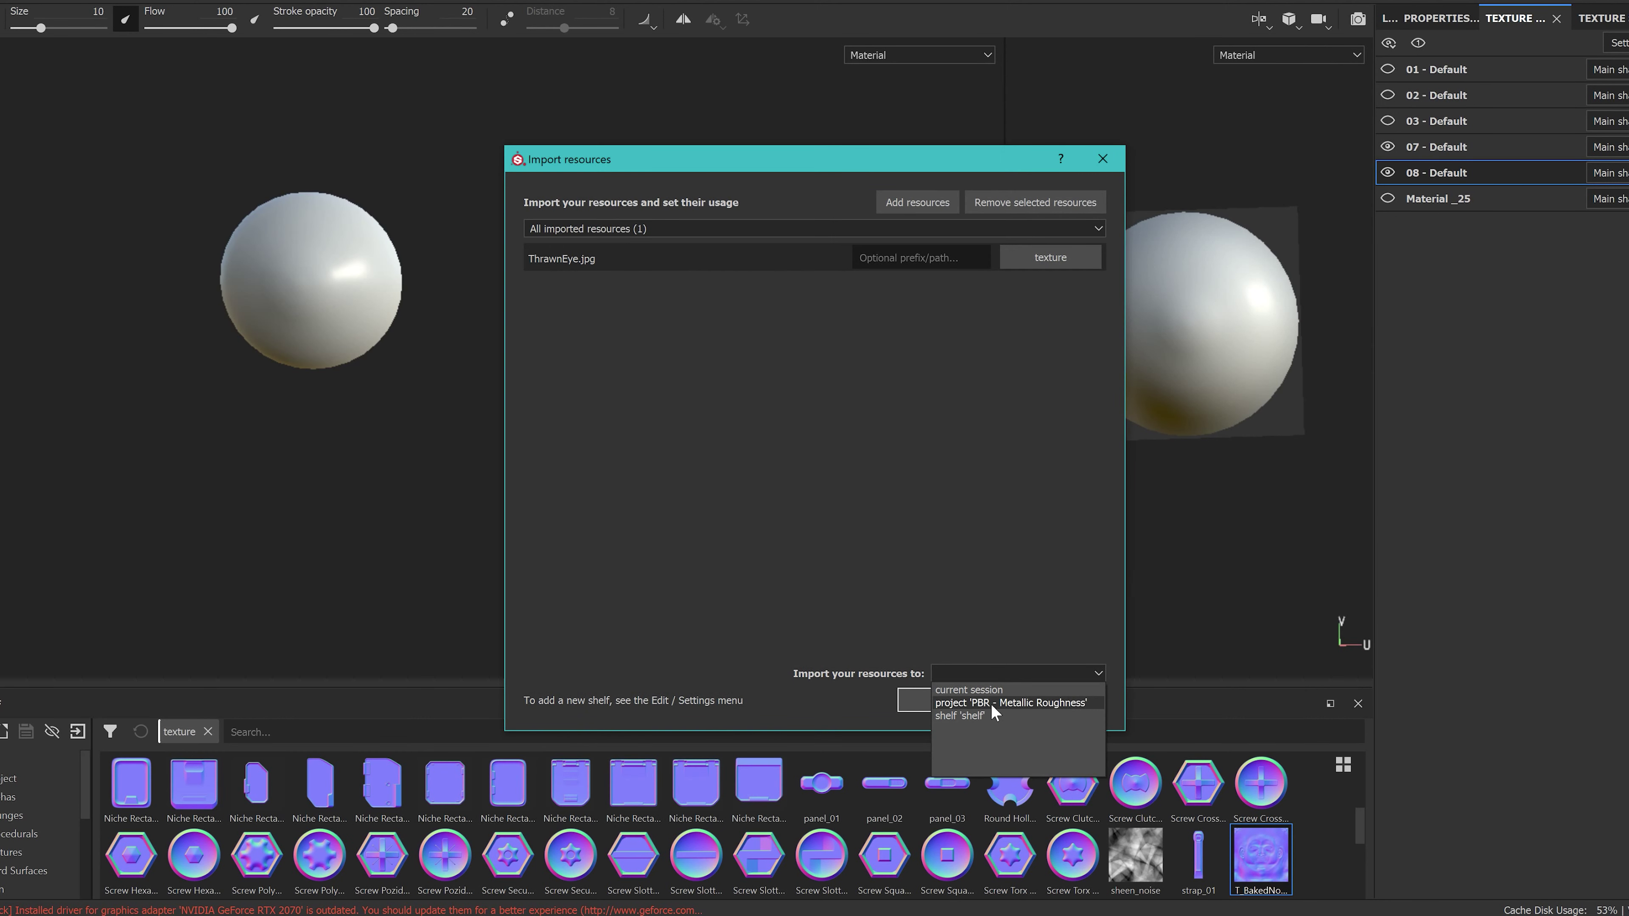
pyautogui.click(990, 703)
pyautogui.click(917, 701)
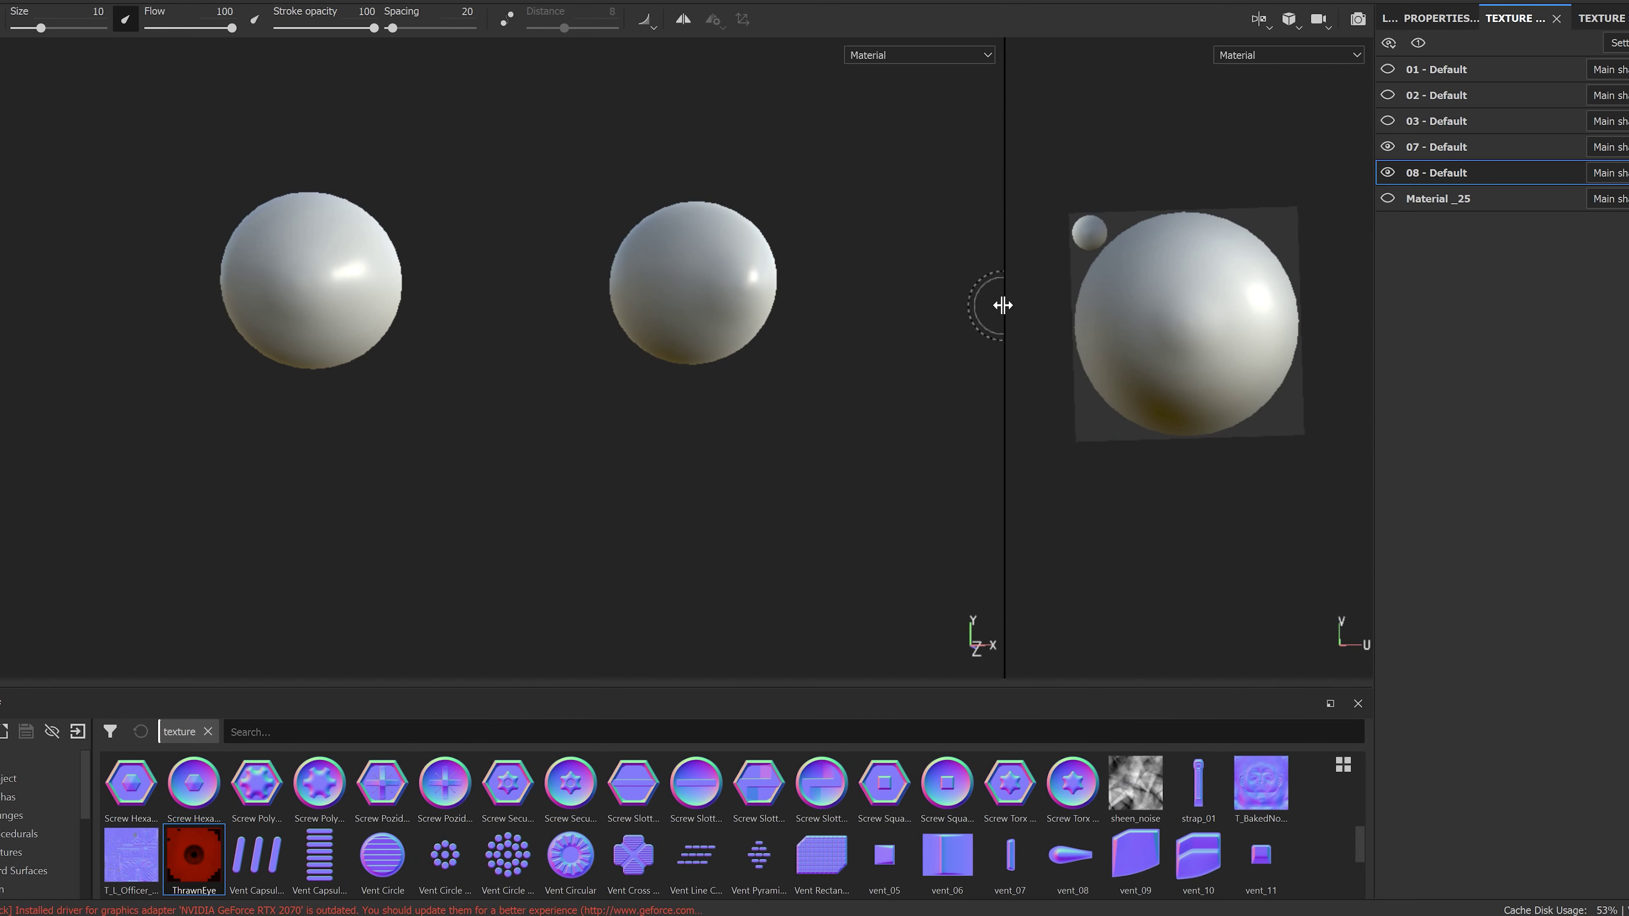
# Step: Add a fill layer to texture set 08 - Default and assign the ThrawnEye texture as its base color
pyautogui.moveTo(1002, 305); pyautogui.dragTo(571, 417)
pyautogui.click(1389, 18)
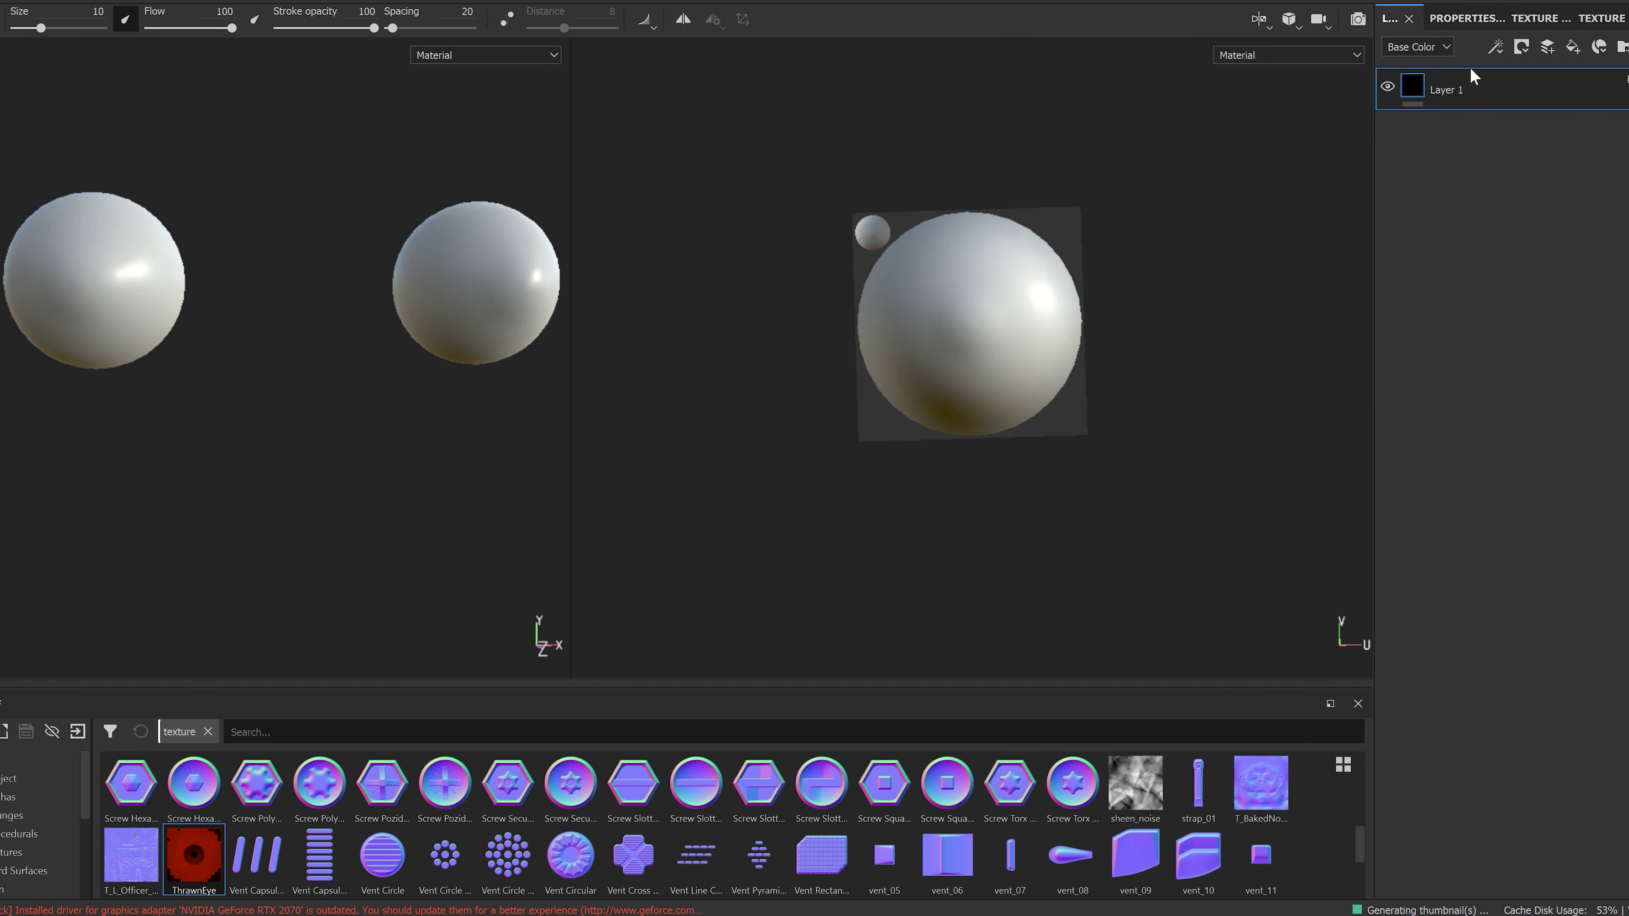
pyautogui.click(1573, 46)
pyautogui.click(1467, 18)
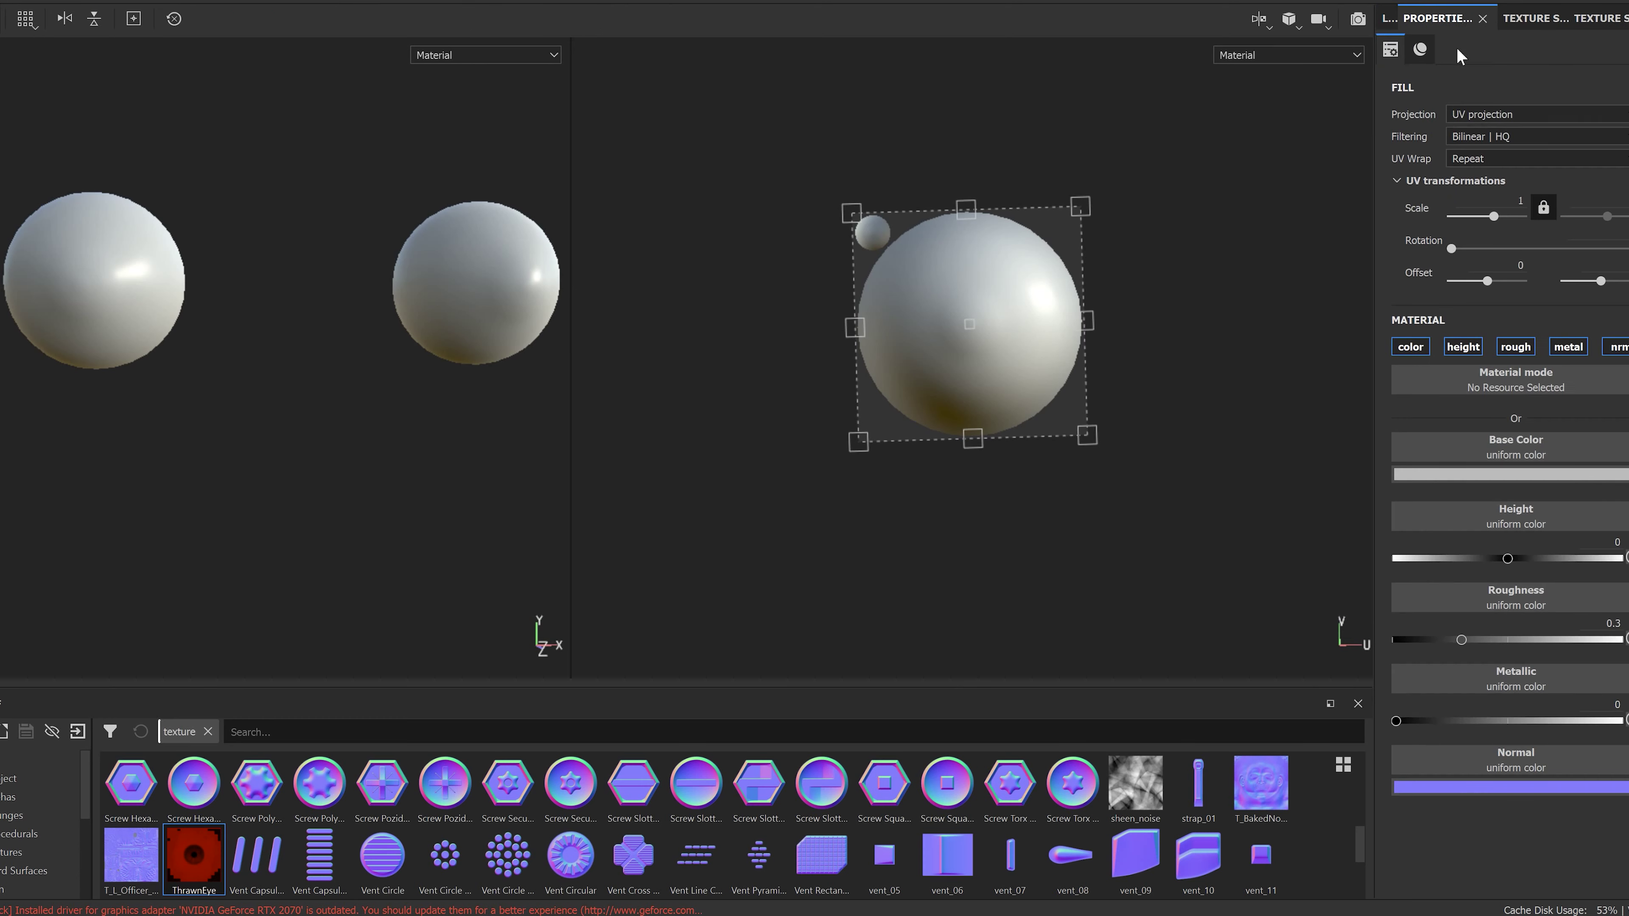
pyautogui.moveTo(196, 856); pyautogui.dragTo(1468, 444)
pyautogui.moveTo(384, 410)
pyautogui.keyDown('alt'); pyautogui.mouseDown()
pyautogui.moveTo(160, 422)
pyautogui.moveTo(127, 443)
pyautogui.moveTo(564, 426)
pyautogui.moveTo(374, 425)
pyautogui.mouseUp(); pyautogui.keyUp('alt')
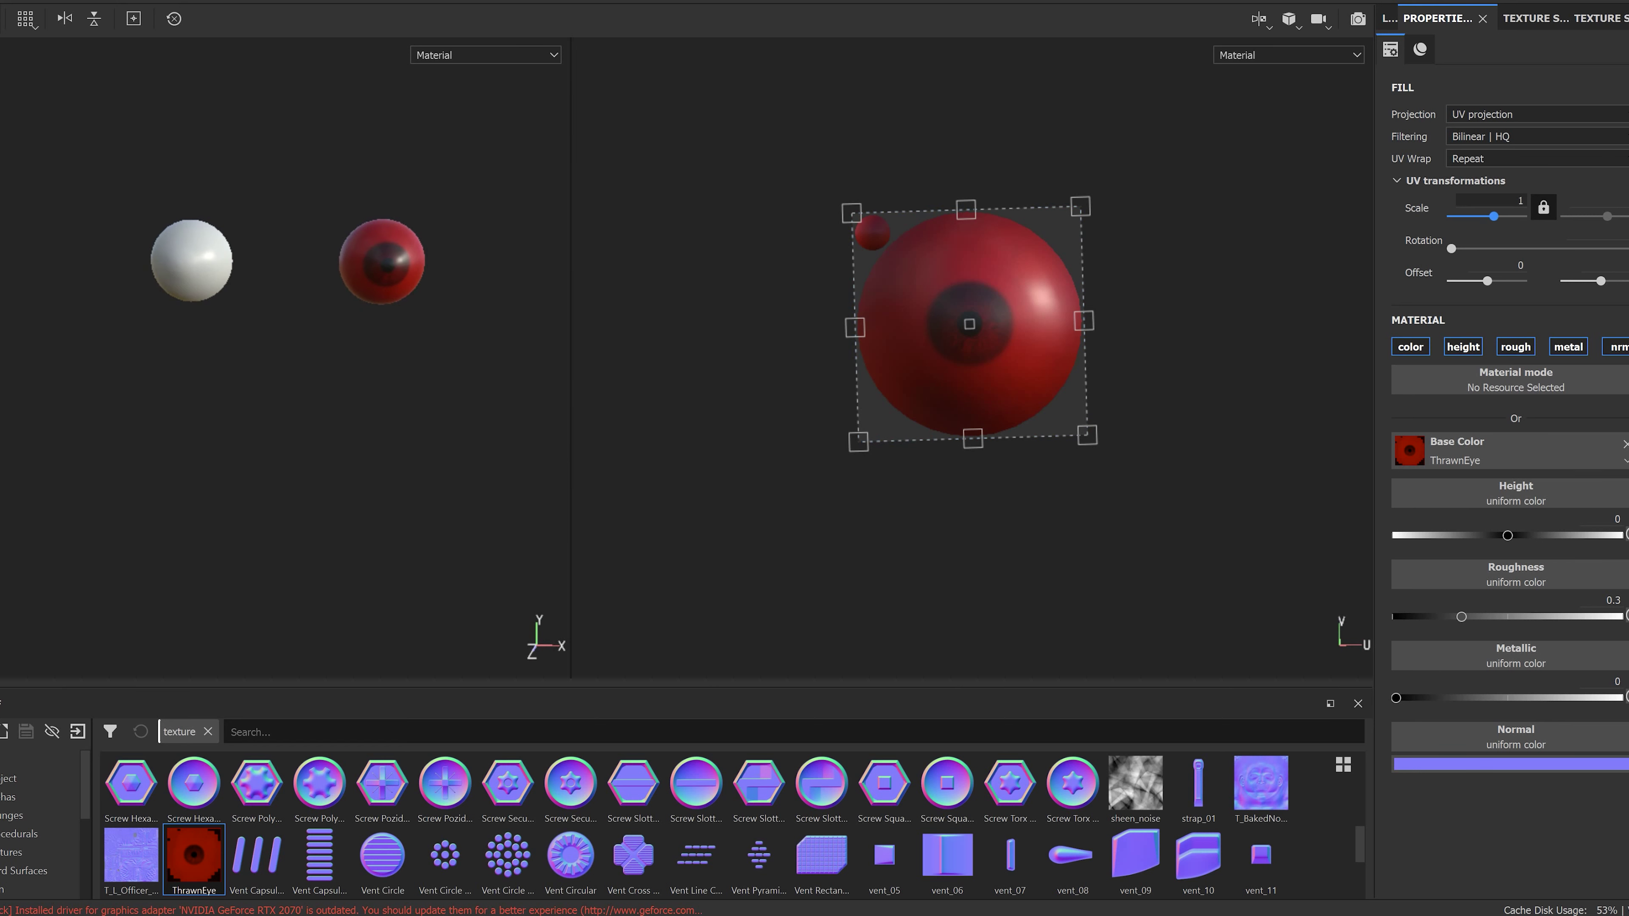
# Step: Toggle the visibility of the 02, 07, 08 and Material _25 texture sets to identify which parts of the head each covers
pyautogui.click(1510, 18)
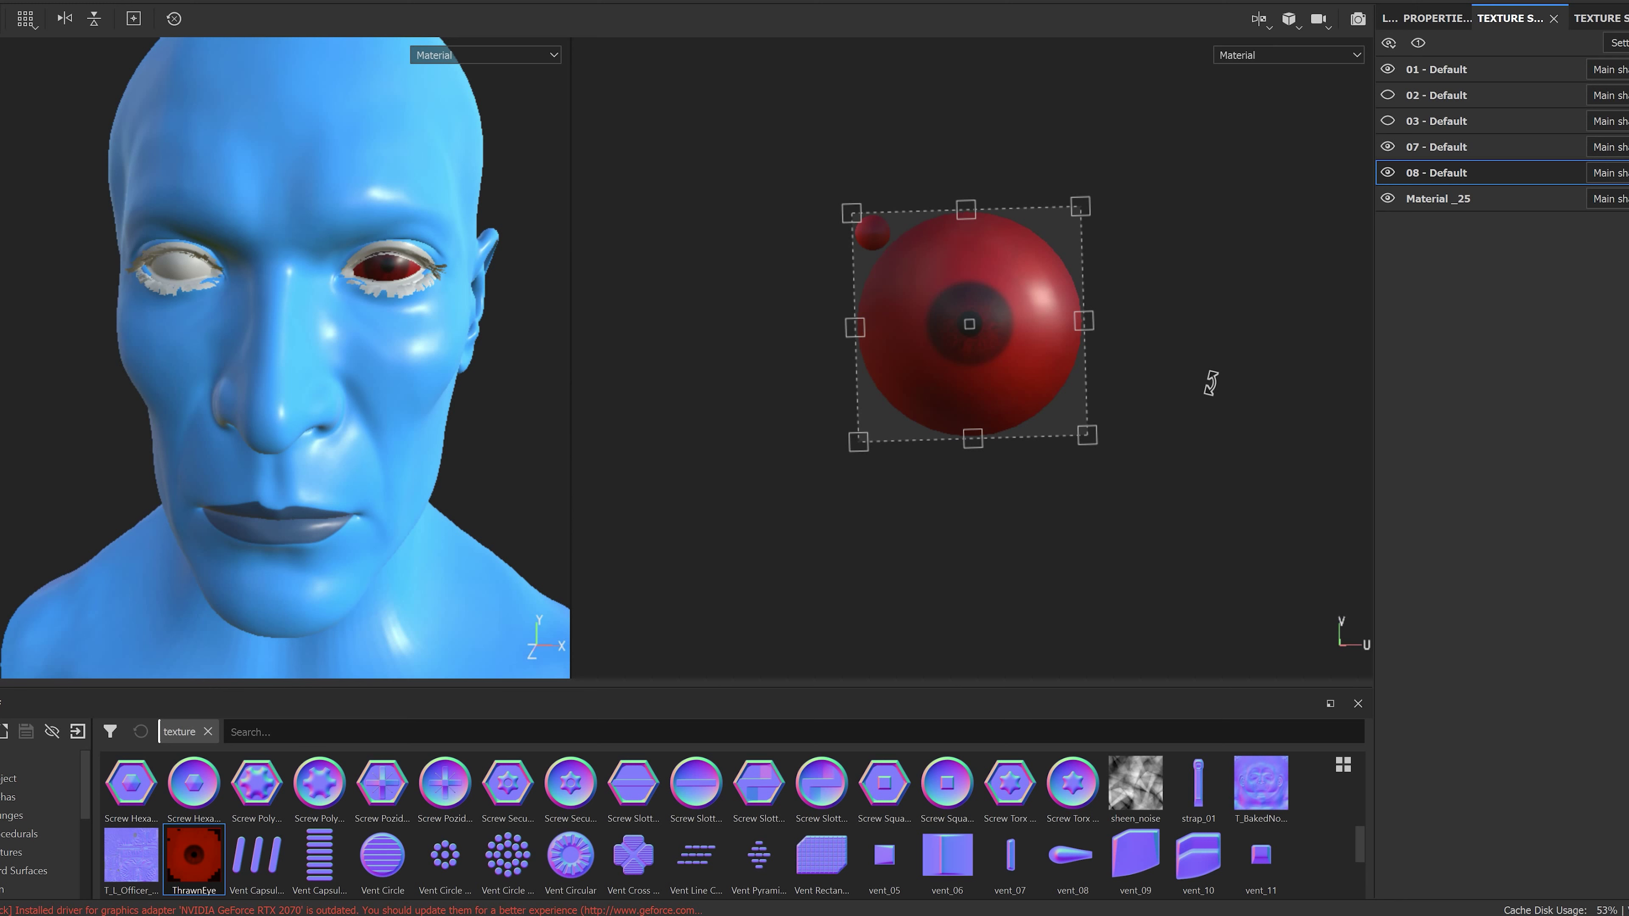
pyautogui.click(1387, 95)
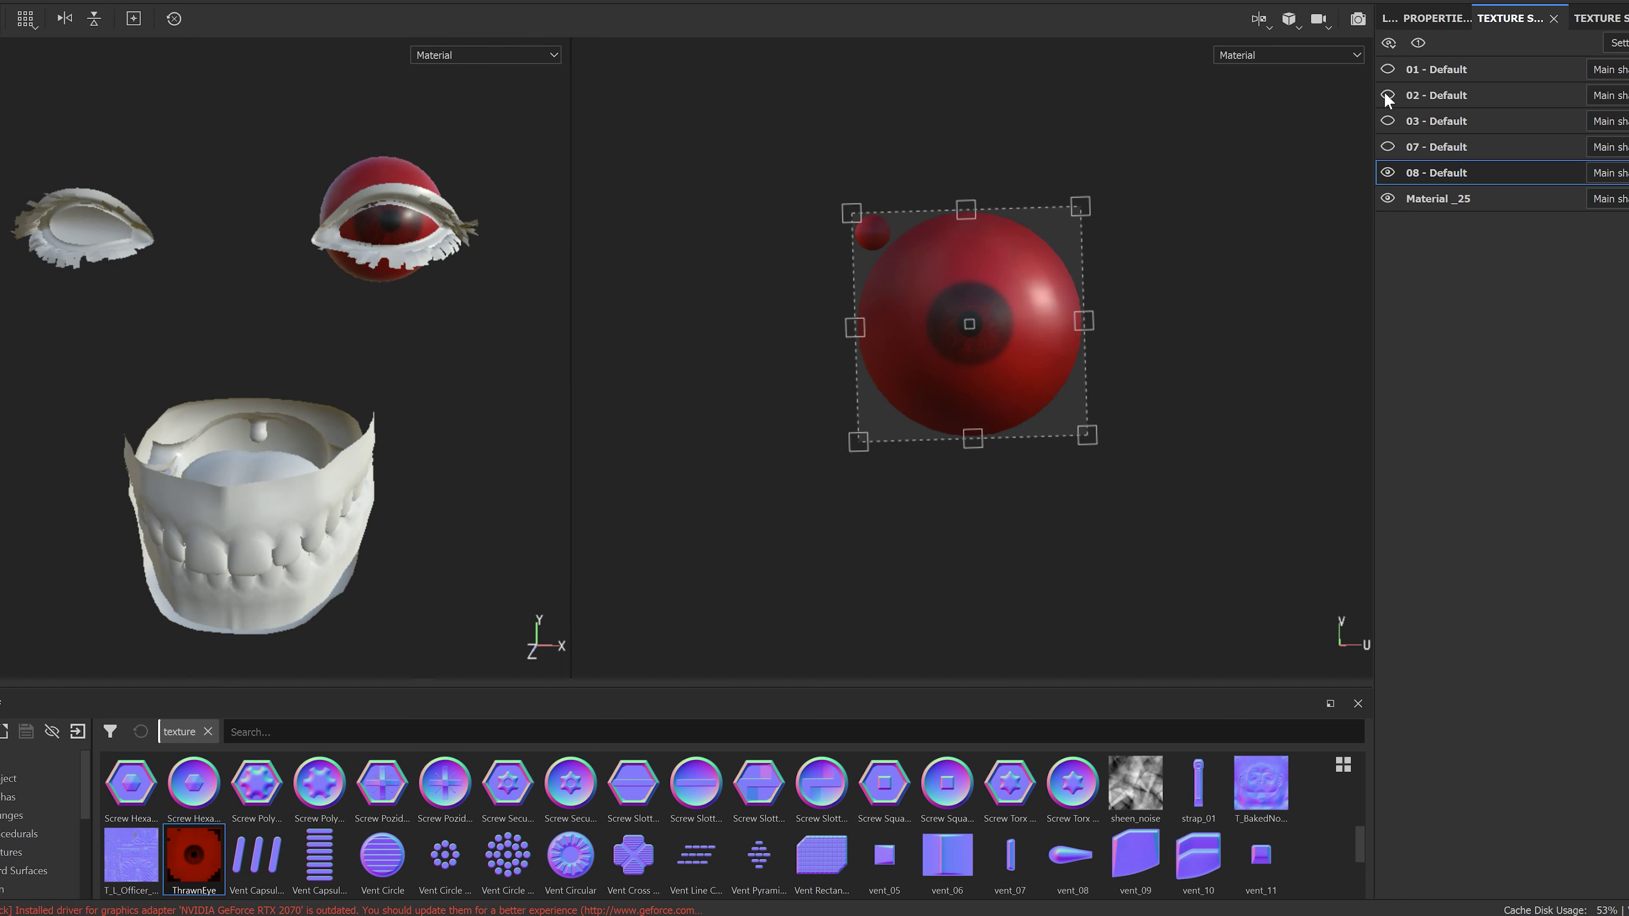
pyautogui.click(1388, 198)
pyautogui.click(1387, 173)
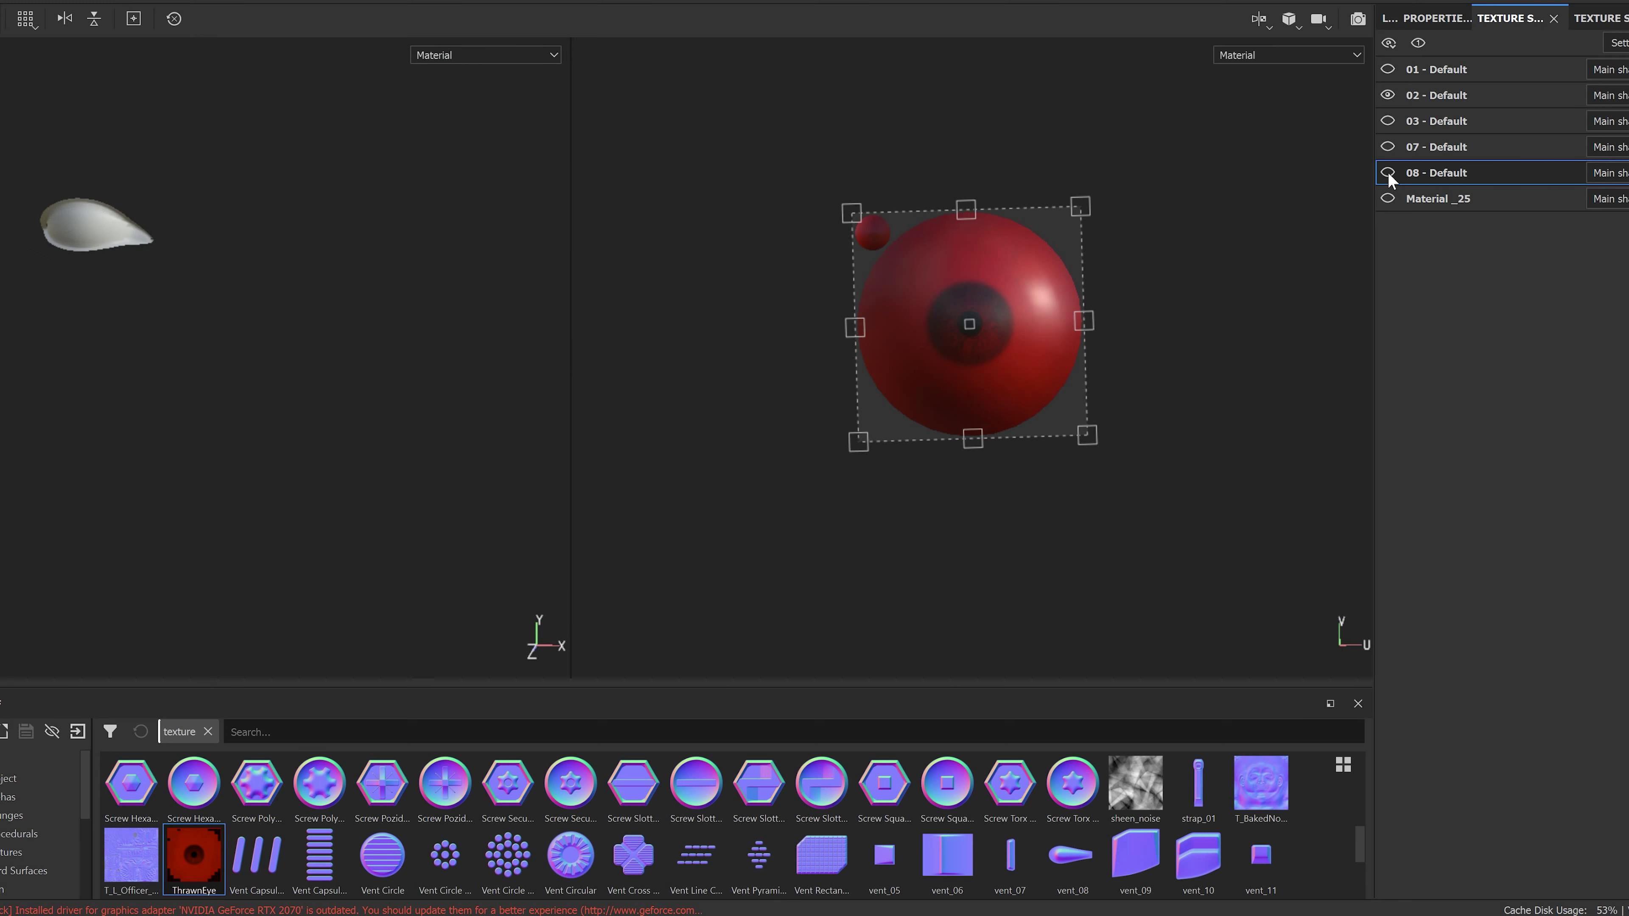
pyautogui.click(1387, 173)
pyautogui.click(1388, 173)
pyautogui.click(1387, 198)
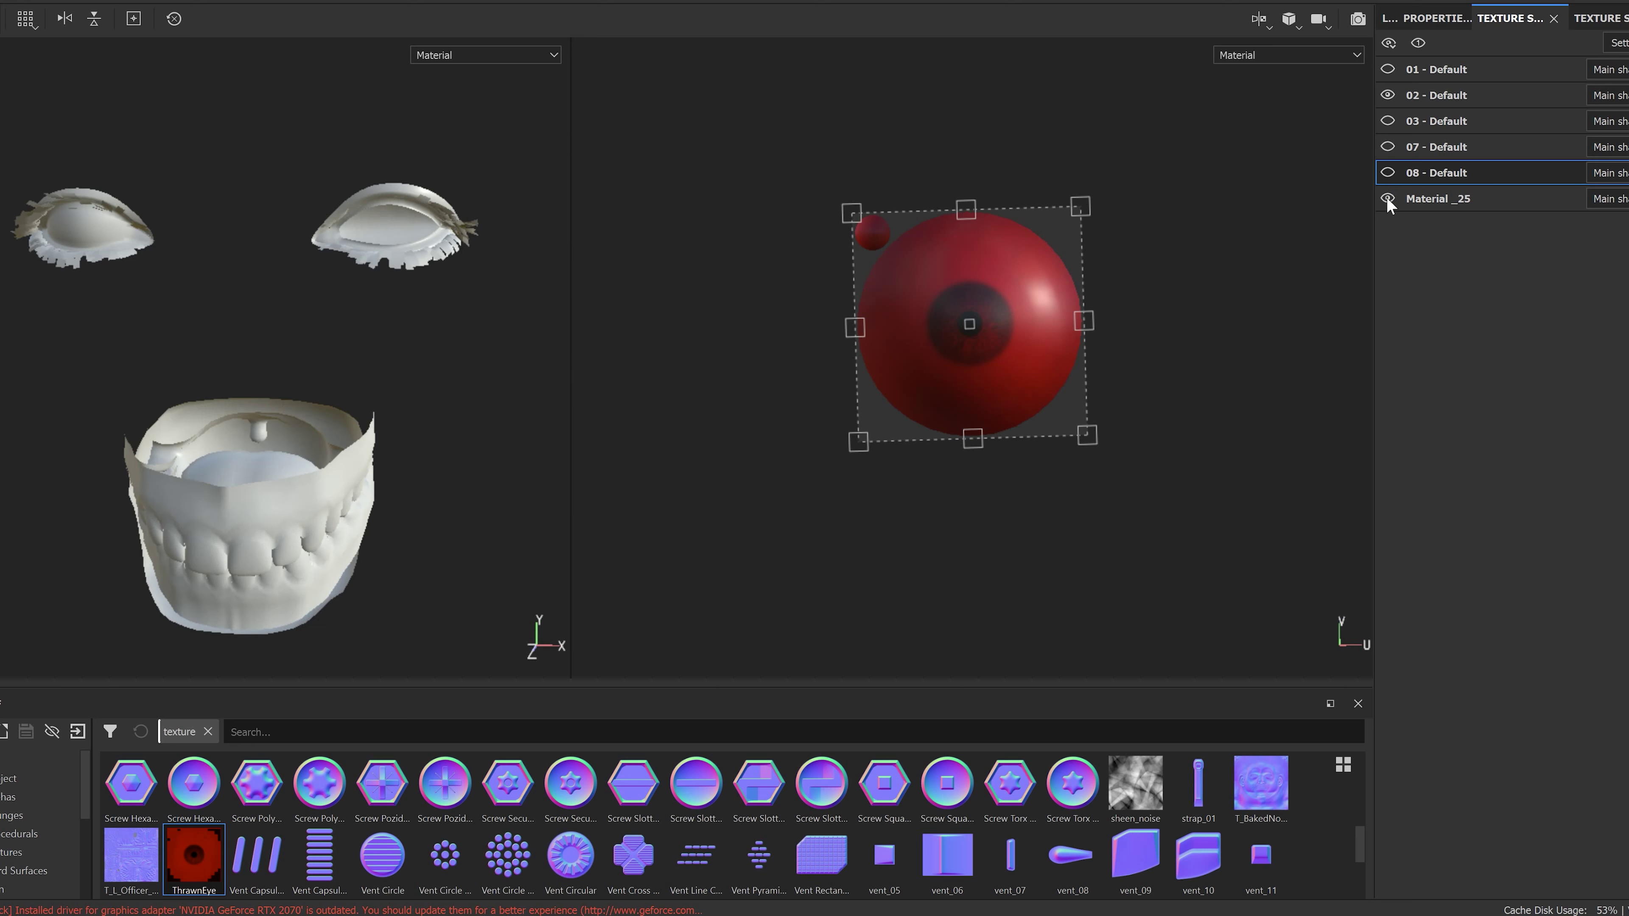
pyautogui.click(1387, 198)
pyautogui.click(1388, 146)
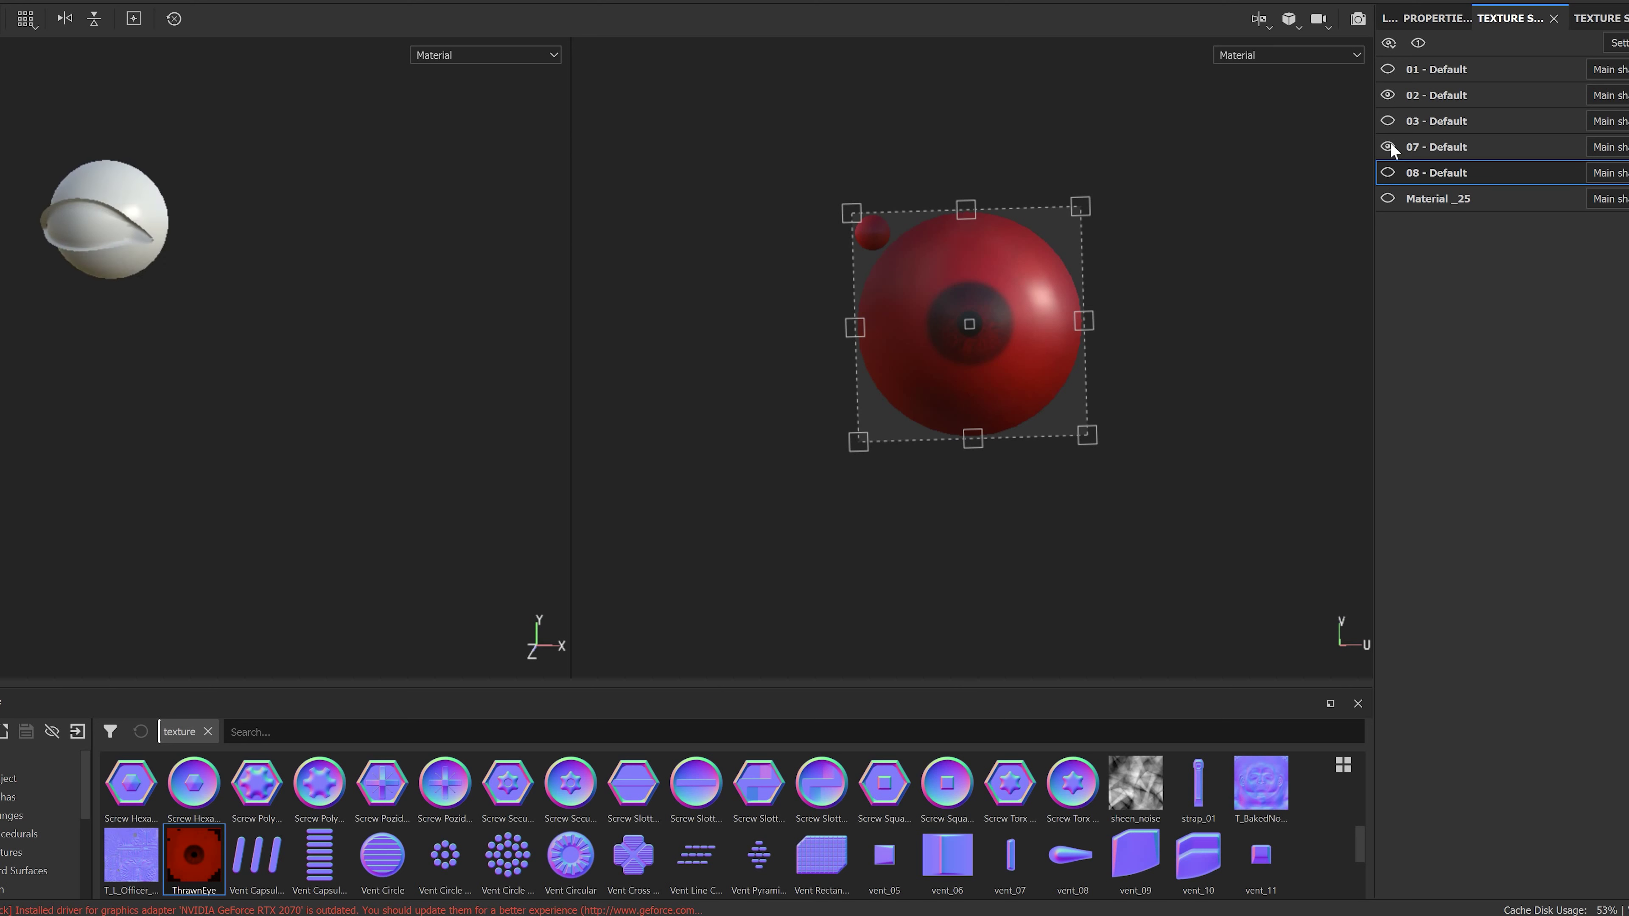
pyautogui.click(1389, 96)
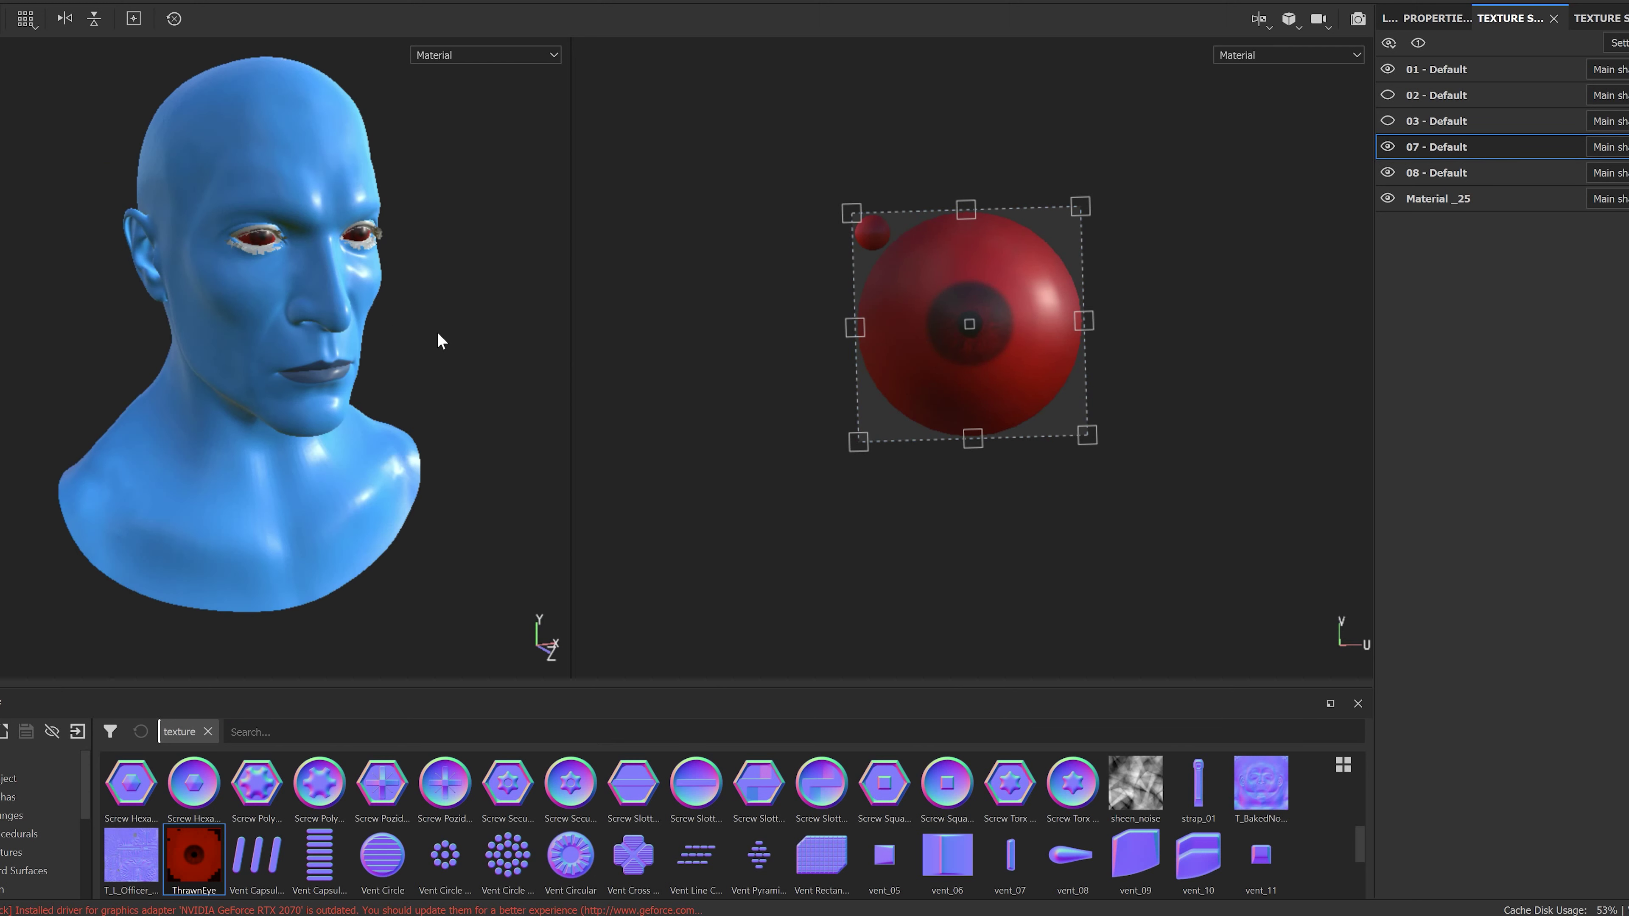
# Step: Lower the roughness of the eye's fill layer in 07 - Default to about 0.13 and give it a slight metallic value
pyautogui.scroll(5, 403, 265)
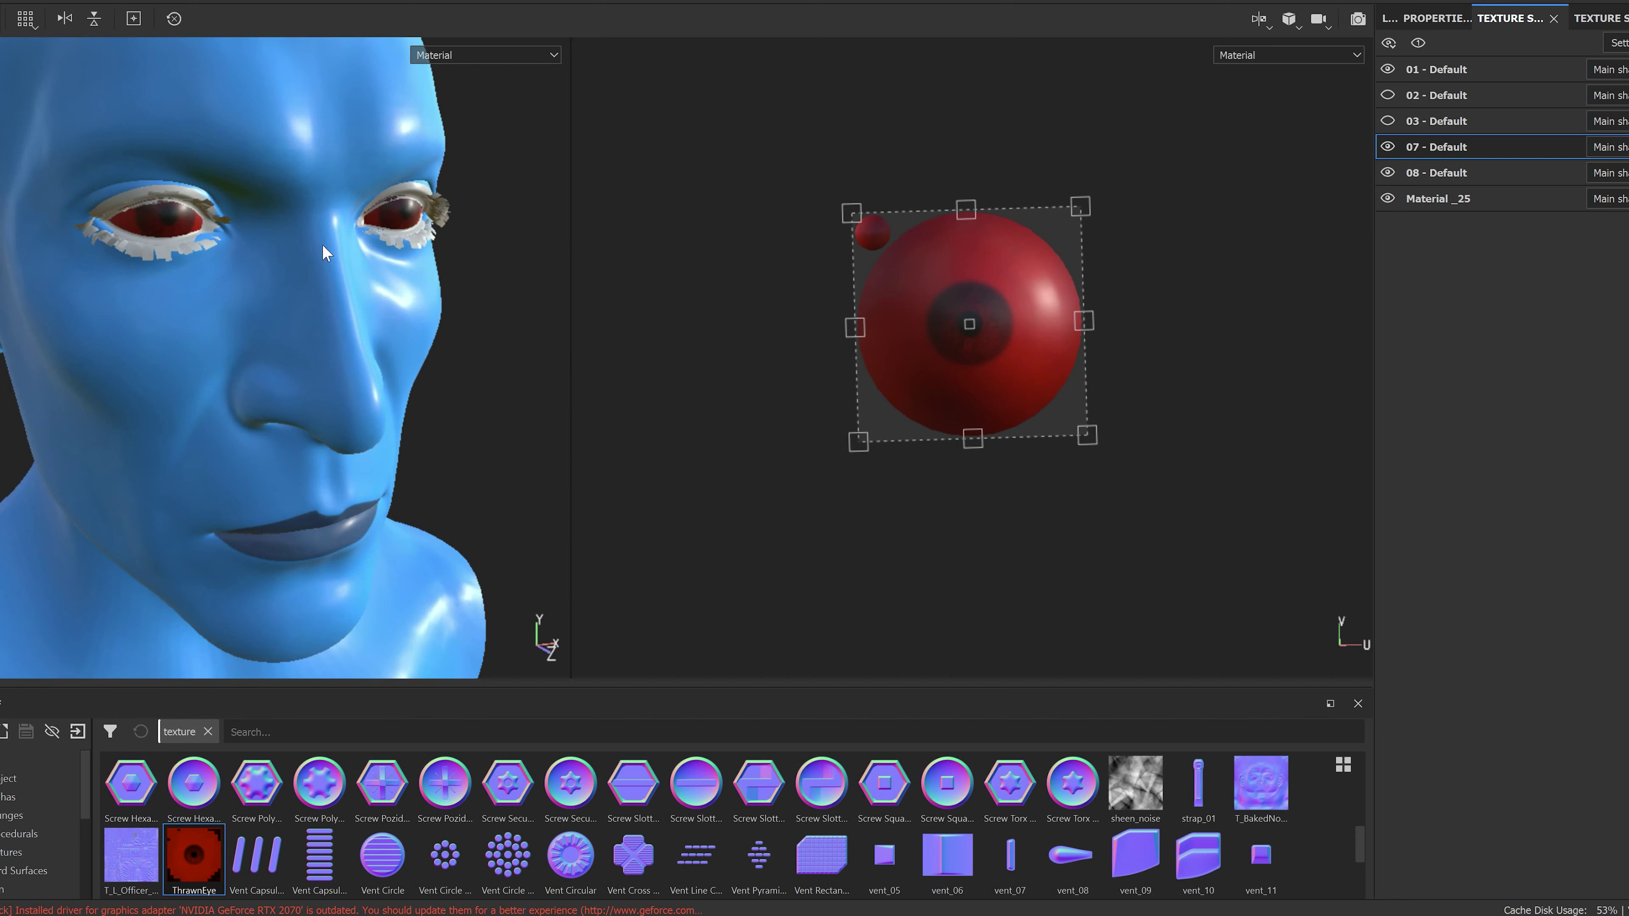
pyautogui.keyDown('alt'); pyautogui.moveTo(324, 250); pyautogui.dragTo(449, 237); pyautogui.keyUp('alt')
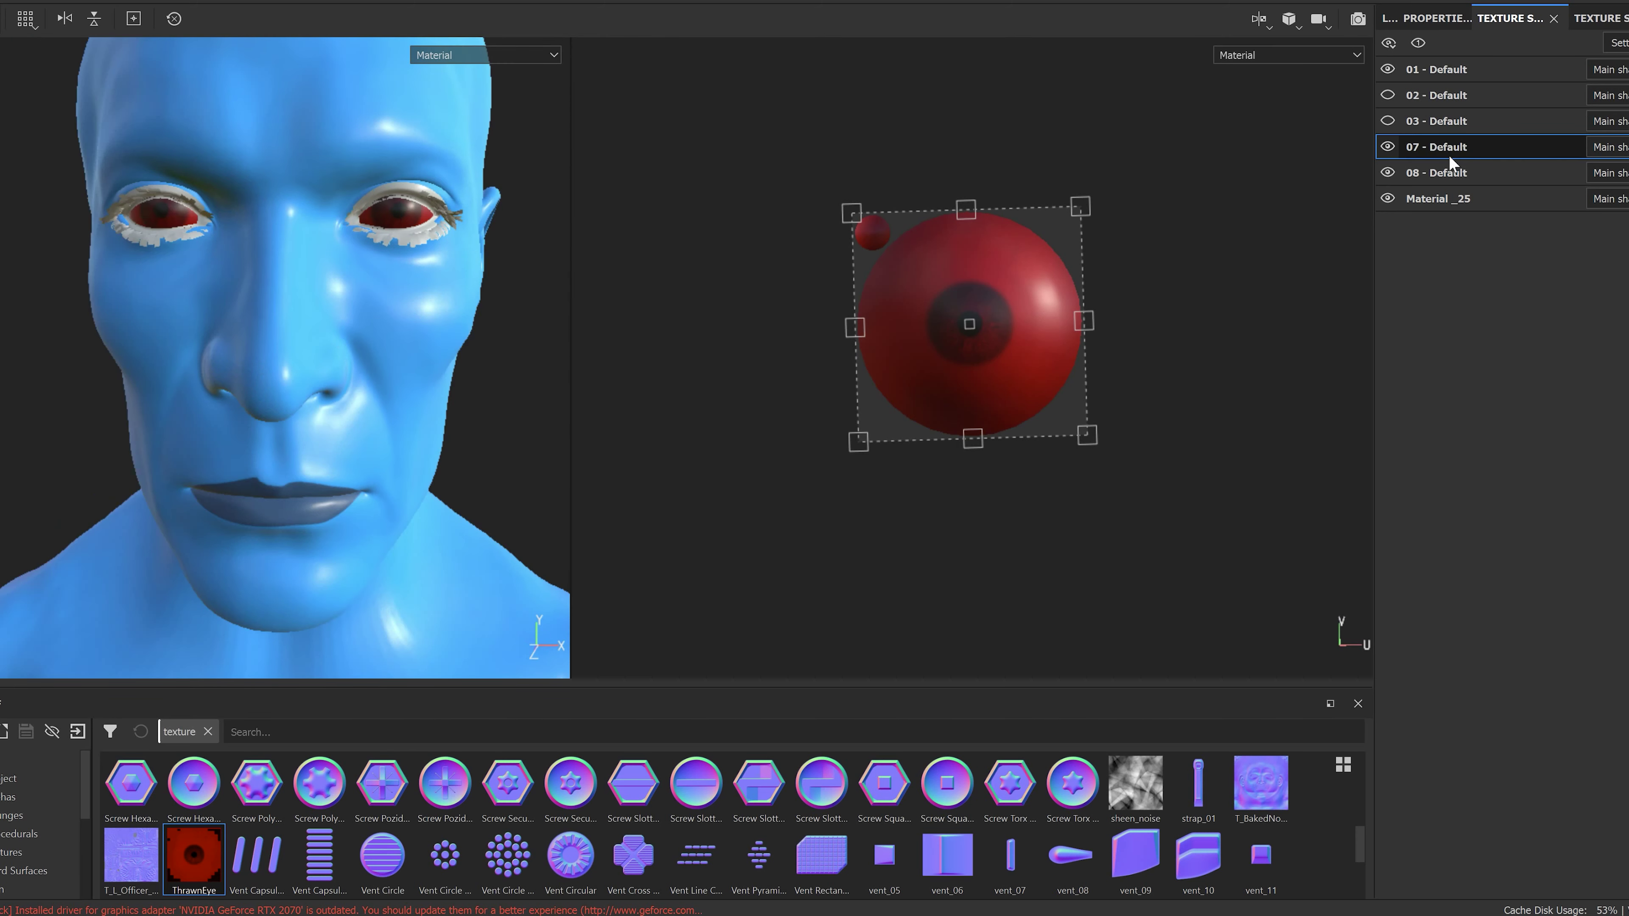
pyautogui.click(1436, 19)
pyautogui.moveTo(1463, 618); pyautogui.dragTo(1405, 621)
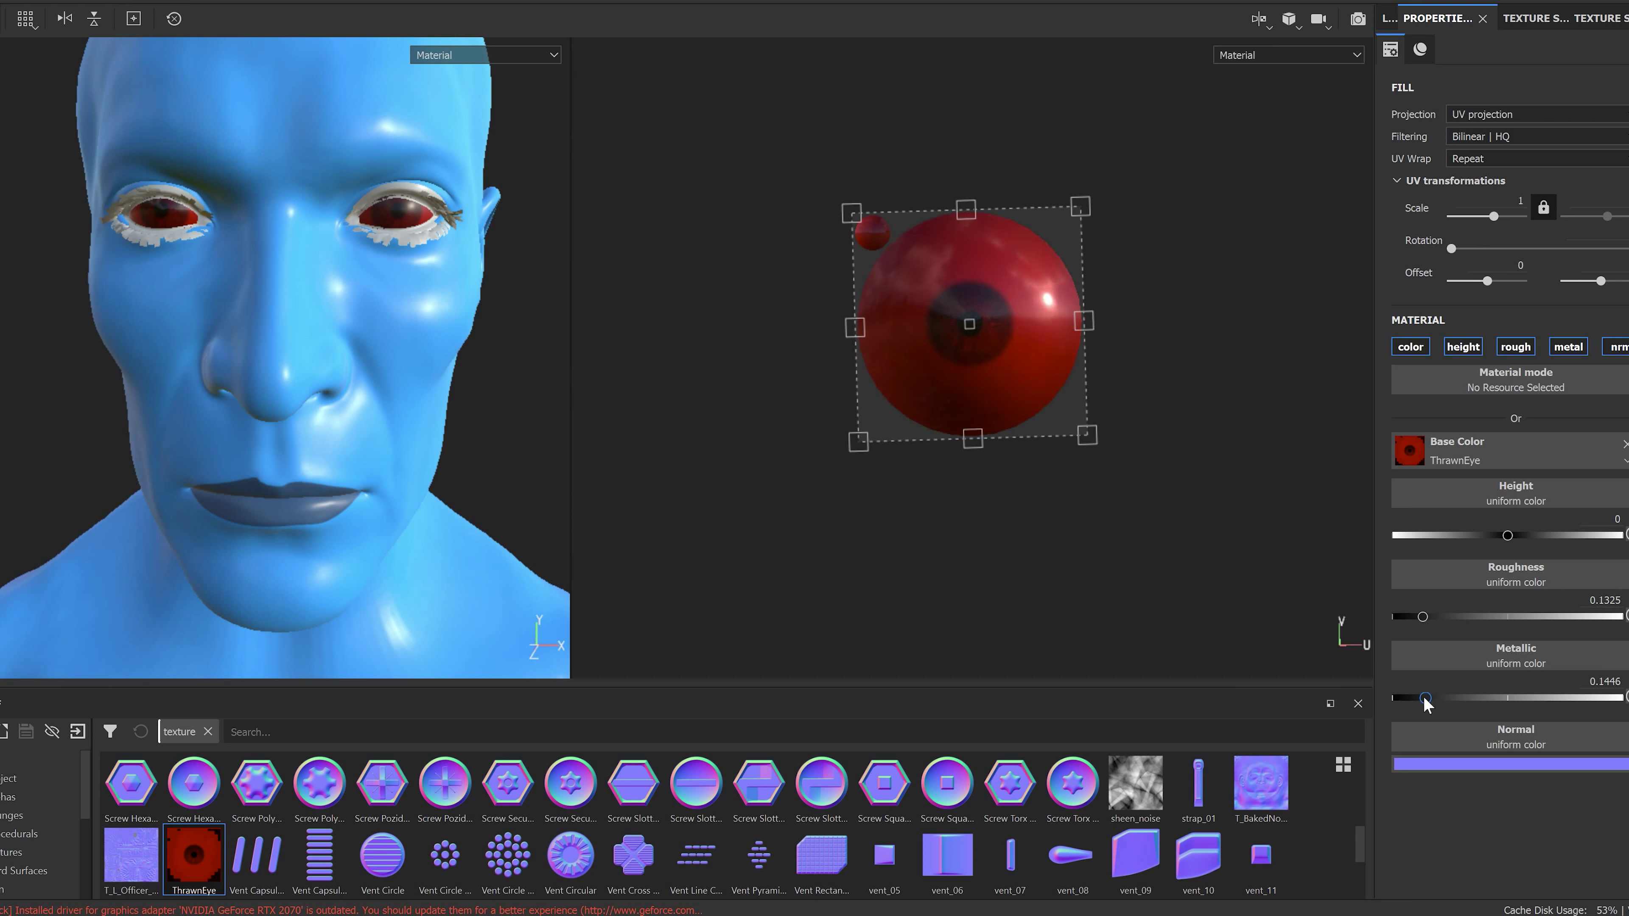
pyautogui.moveTo(1425, 699); pyautogui.dragTo(1421, 699)
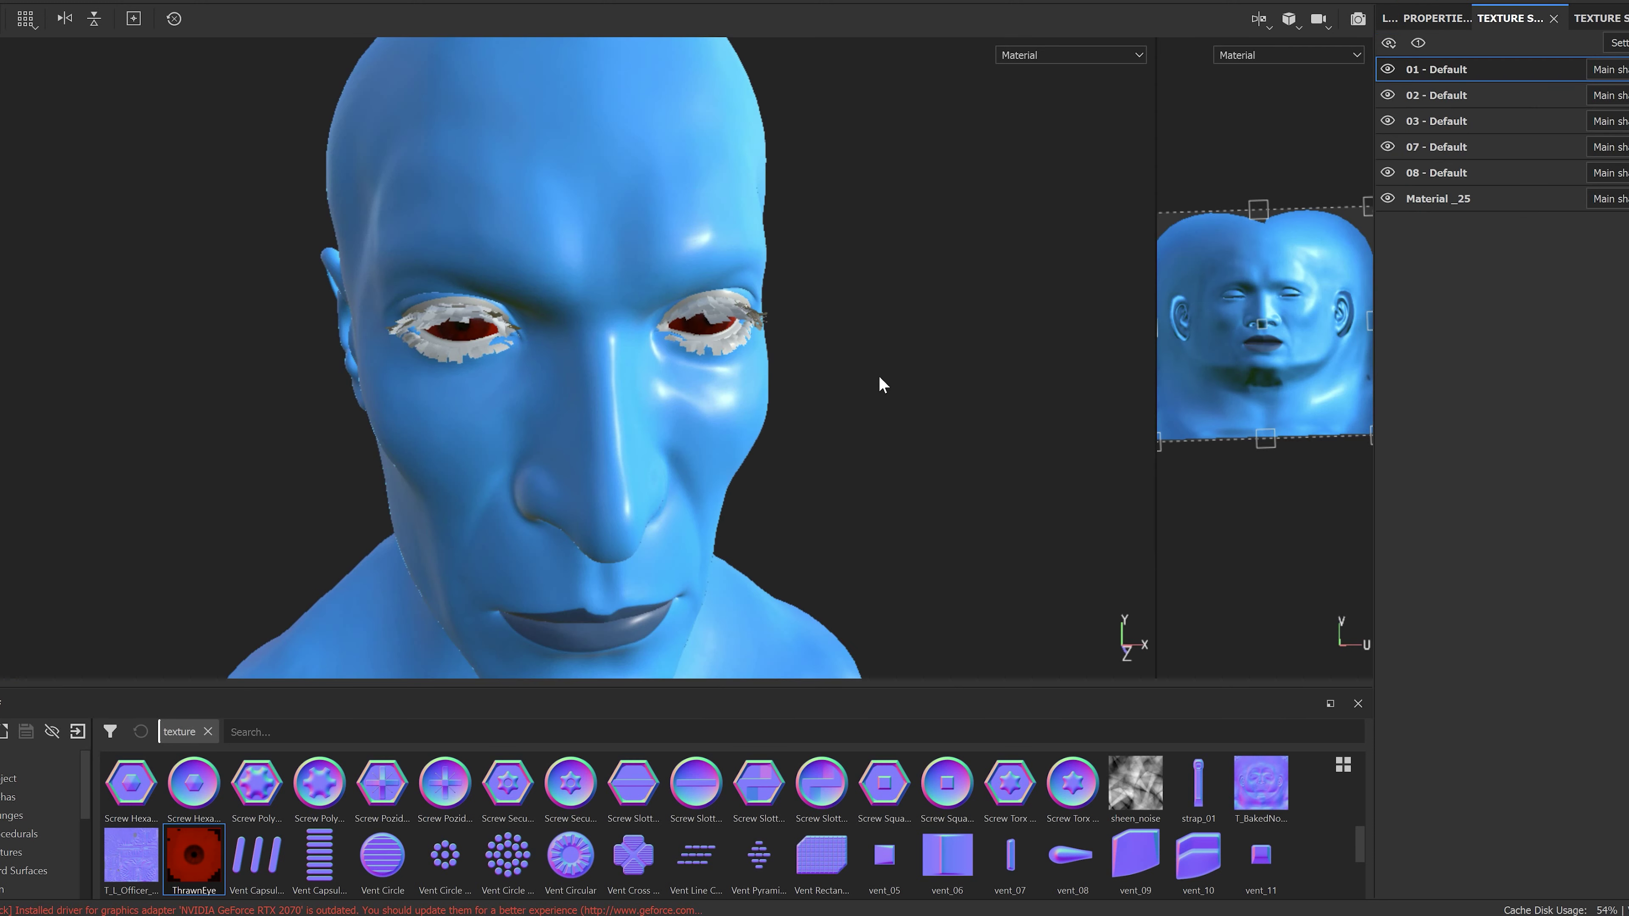
# Step: Examine the red eyes and blue face of the textured head up close and from several angles
pyautogui.scroll(-5, 878, 372)
pyautogui.keyDown('alt'); pyautogui.moveTo(717, 427); pyautogui.dragTo(553, 347); pyautogui.keyUp('alt')
pyautogui.scroll(10, 529, 343)
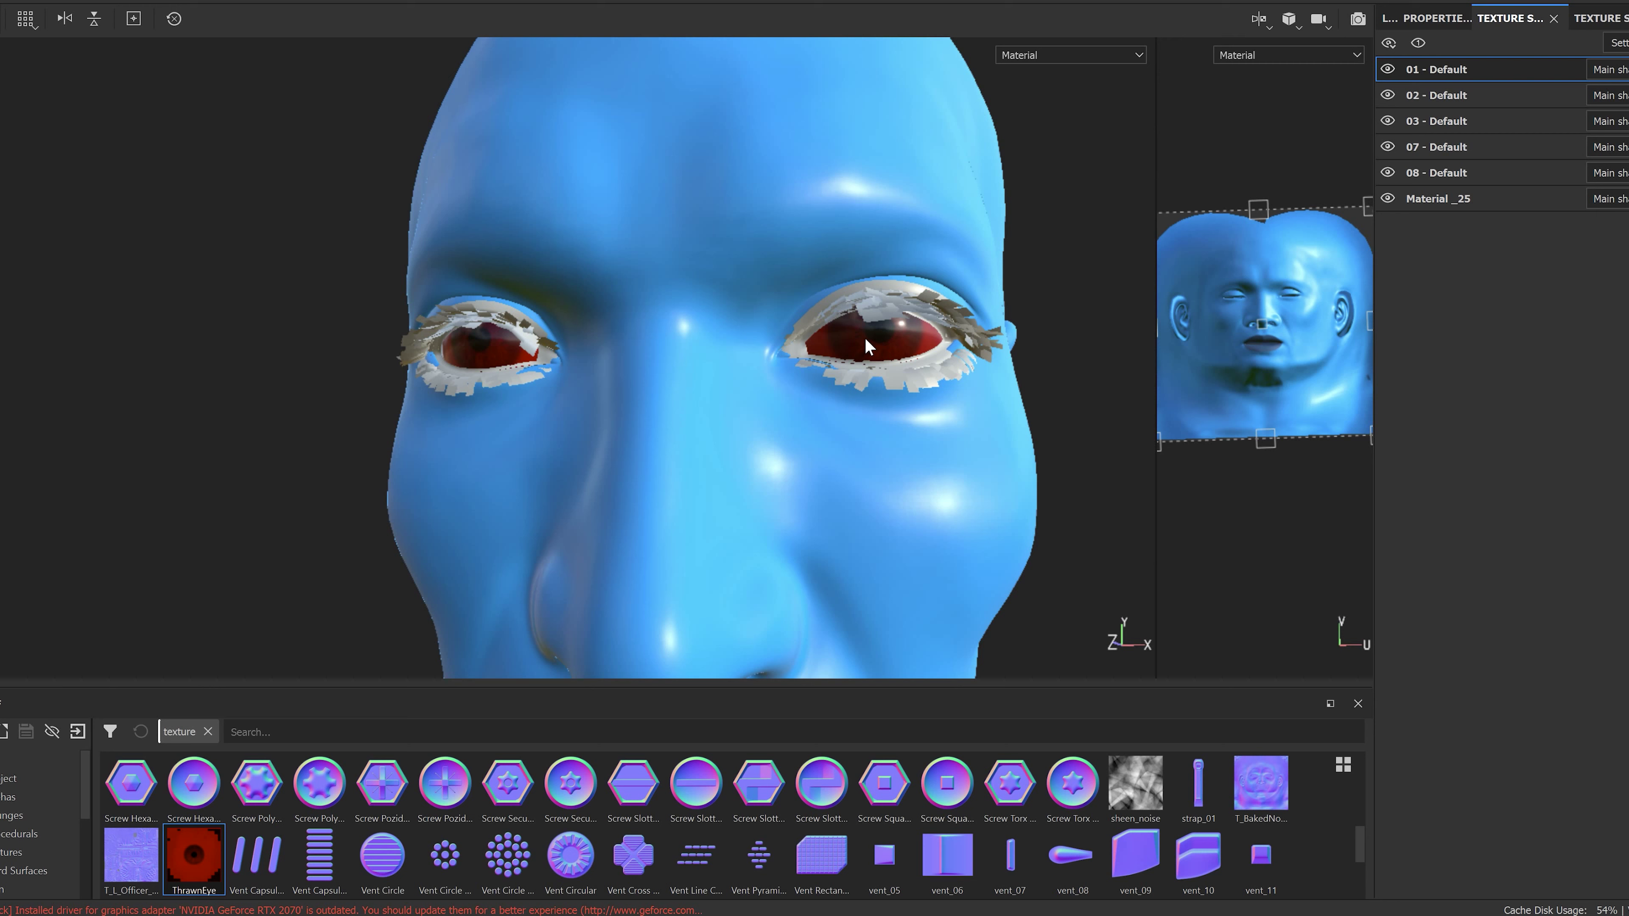
pyautogui.scroll(-10, 864, 337)
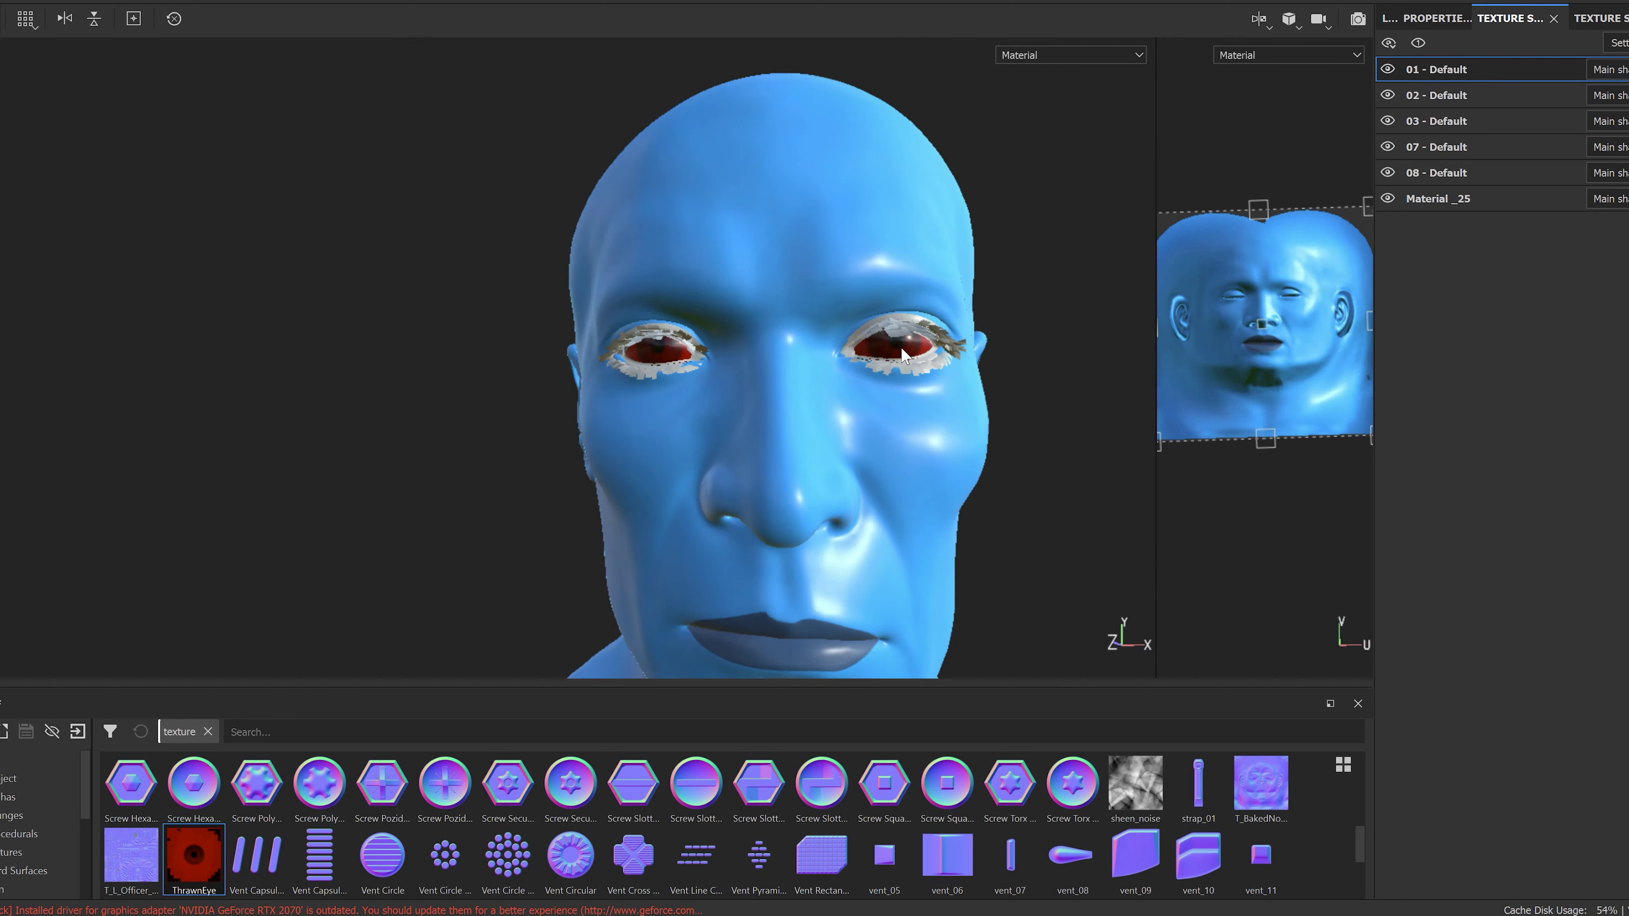
pyautogui.keyDown('alt'); pyautogui.moveTo(822, 317); pyautogui.dragTo(798, 294); pyautogui.keyUp('alt')
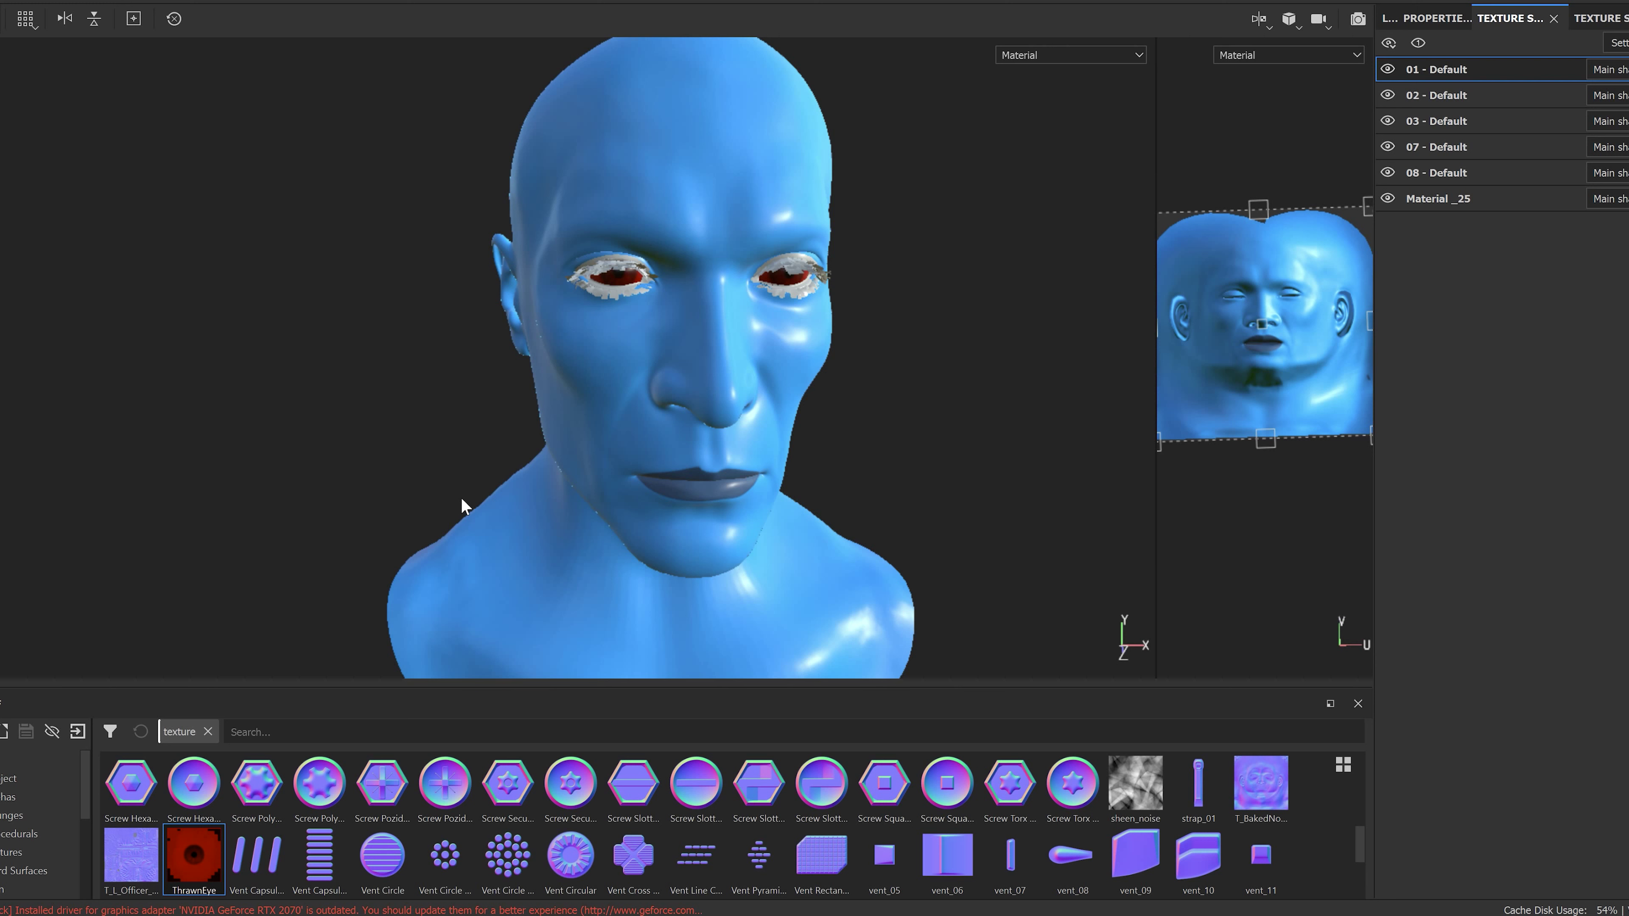
# Step: Start a texture export and set its output directory to a new ThrawnTextures folder inside Desktop/MetahumanTest
pyautogui.moveTo(813, 542)
pyautogui.keyDown('alt'); pyautogui.mouseDown()
pyautogui.moveTo(854, 502)
pyautogui.moveTo(806, 517)
pyautogui.mouseUp(); pyautogui.keyUp('alt')
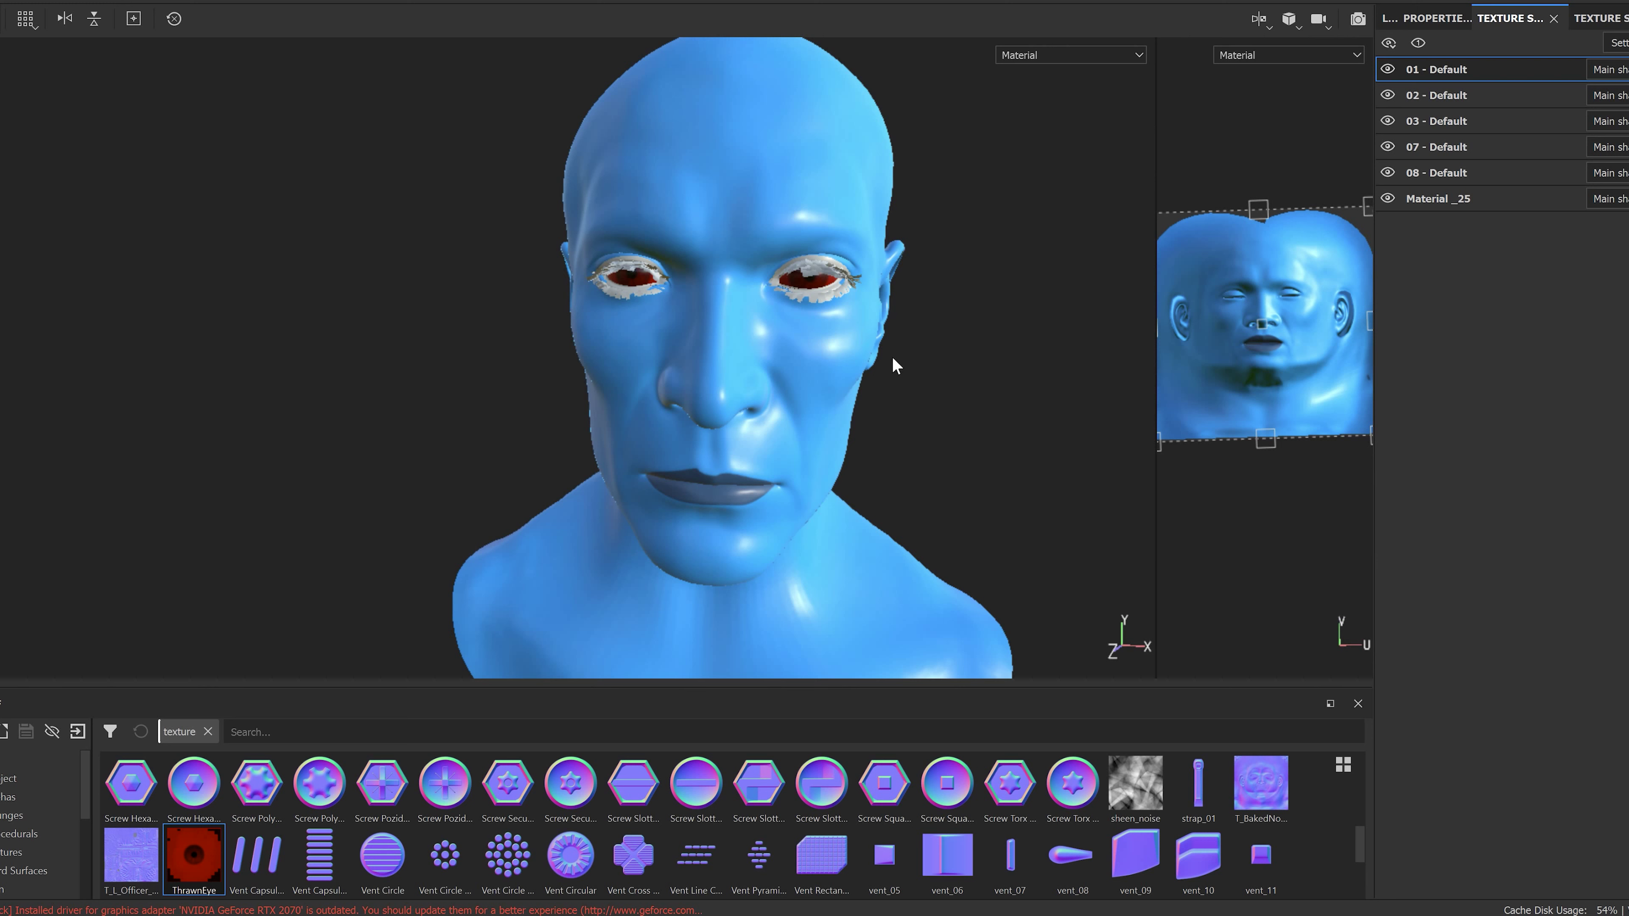
pyautogui.click(3, 2)
pyautogui.click(7, 350)
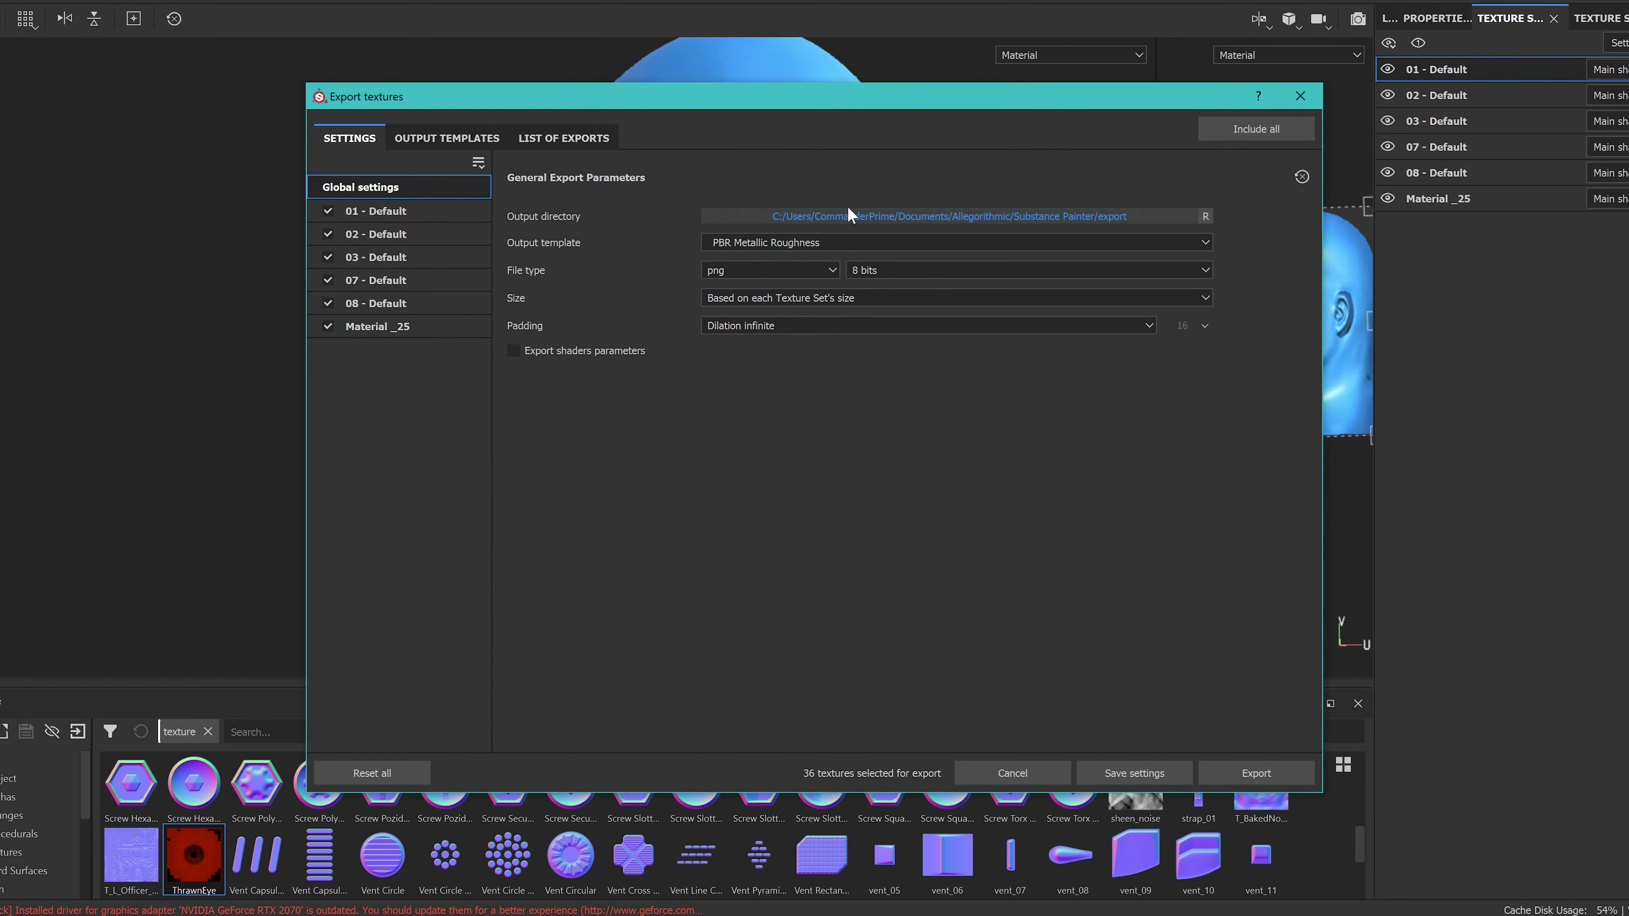
pyautogui.click(840, 218)
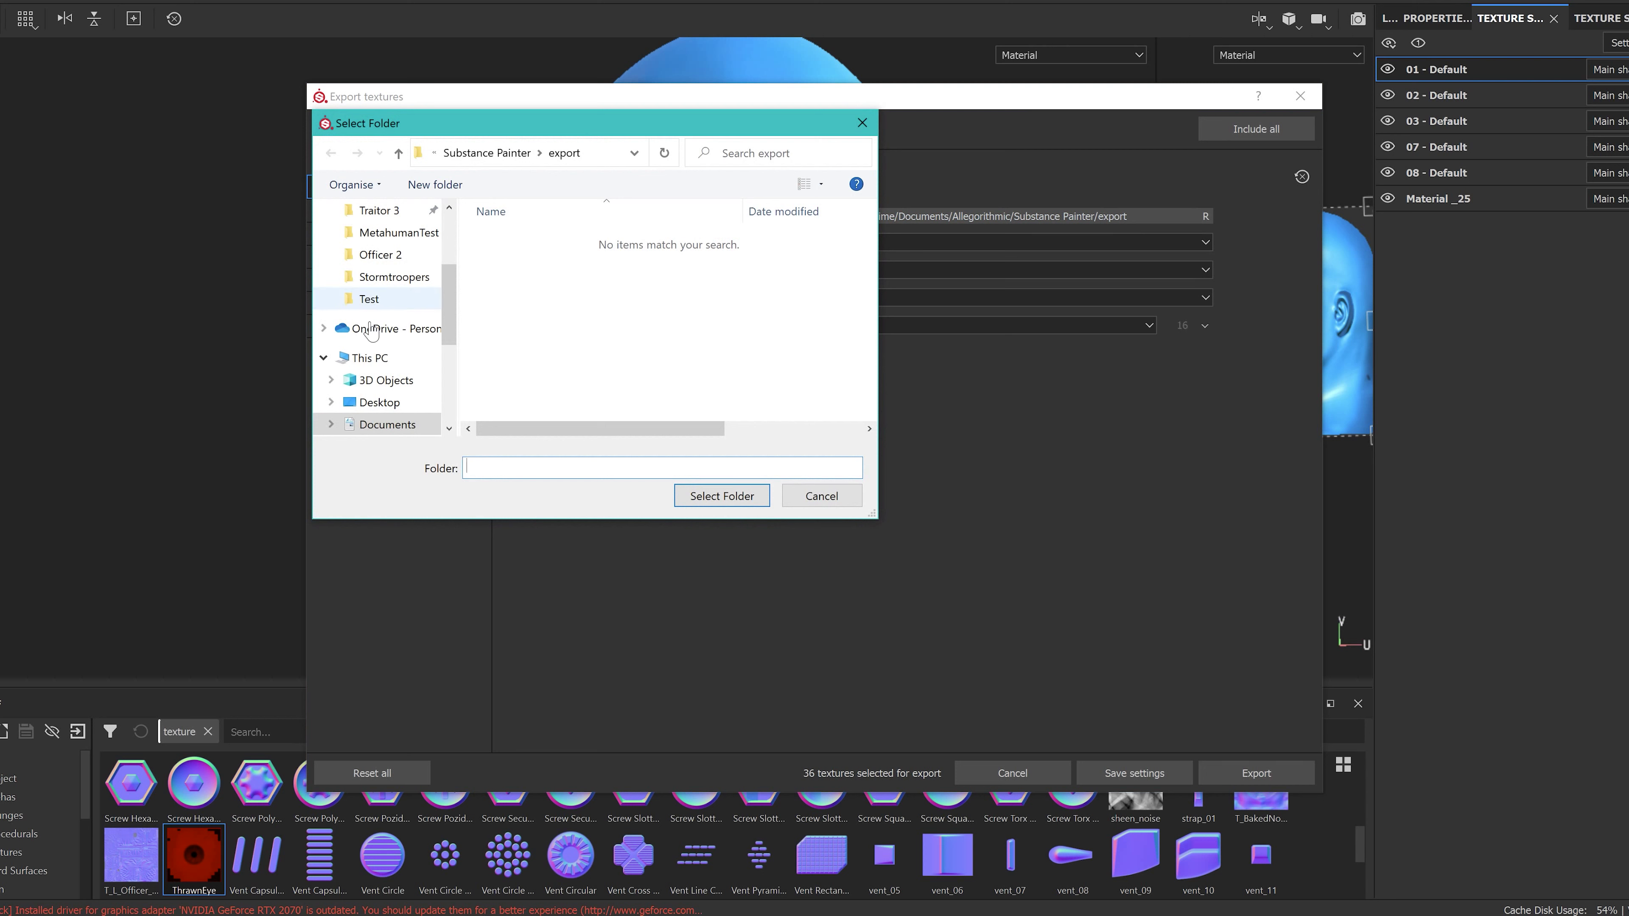
pyautogui.click(377, 403)
pyautogui.doubleClick(730, 277)
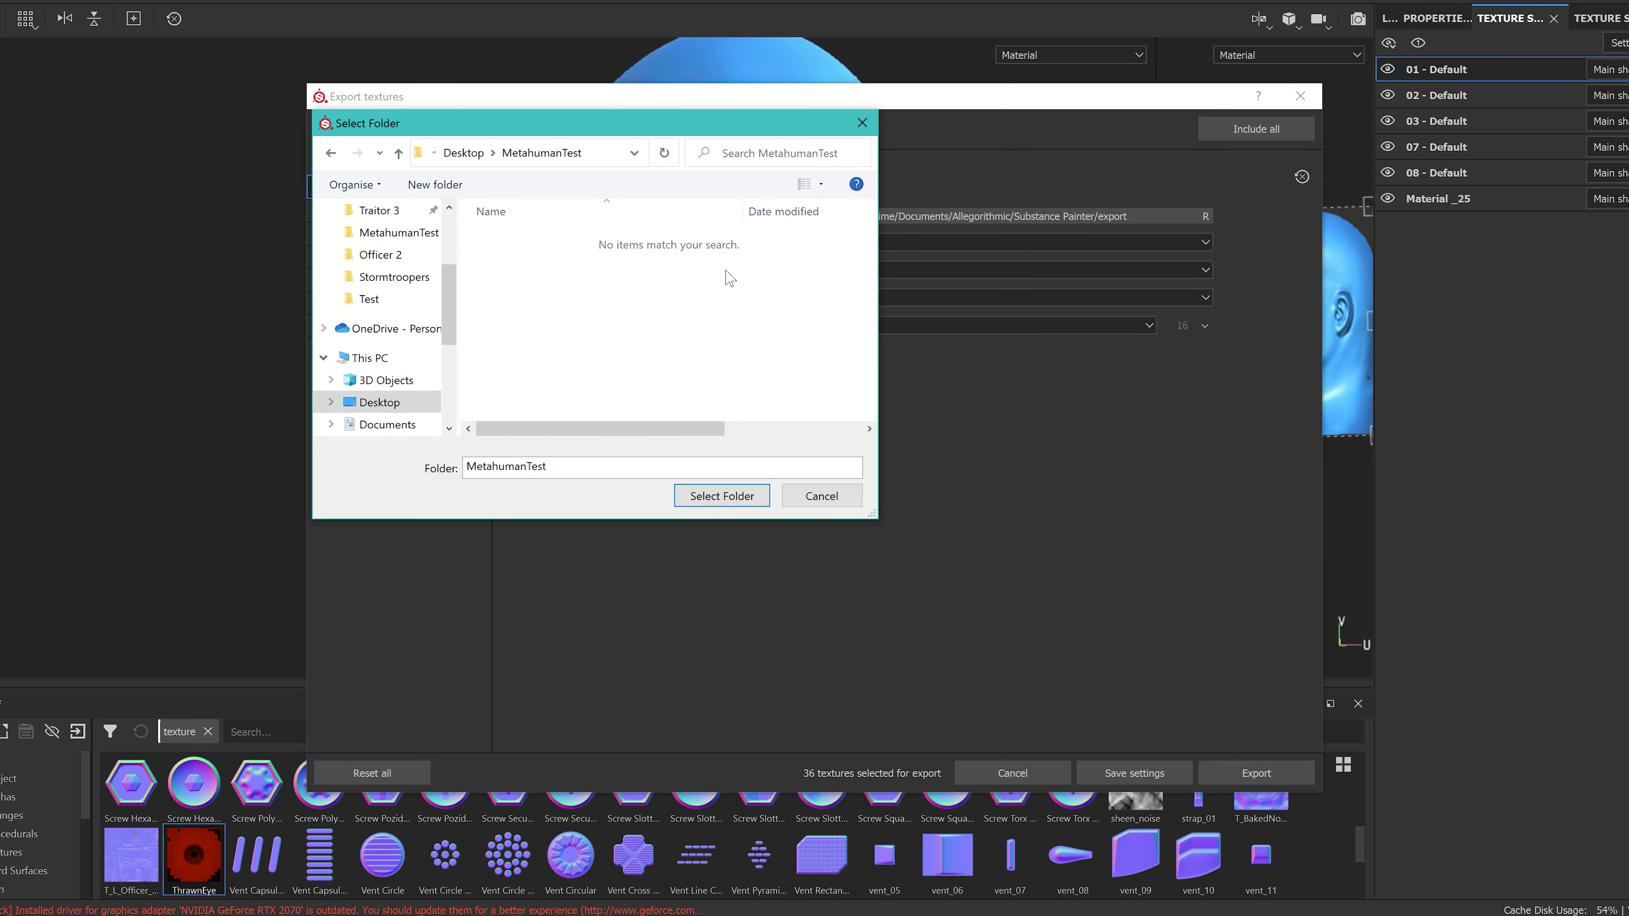
pyautogui.click(449, 185)
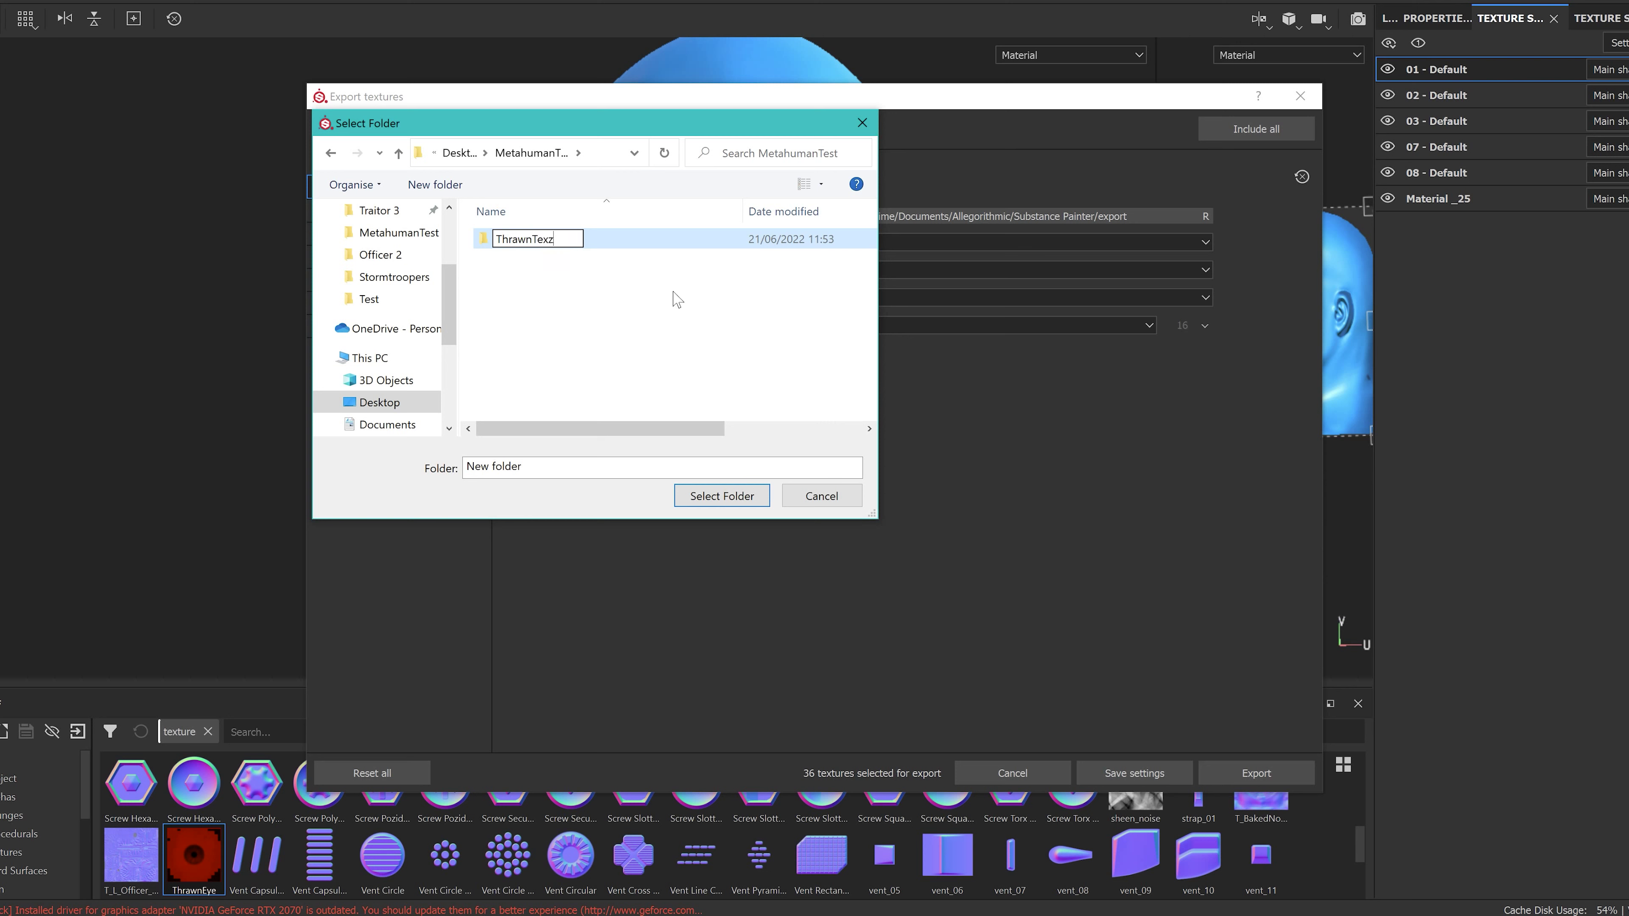
pyautogui.press('Return')
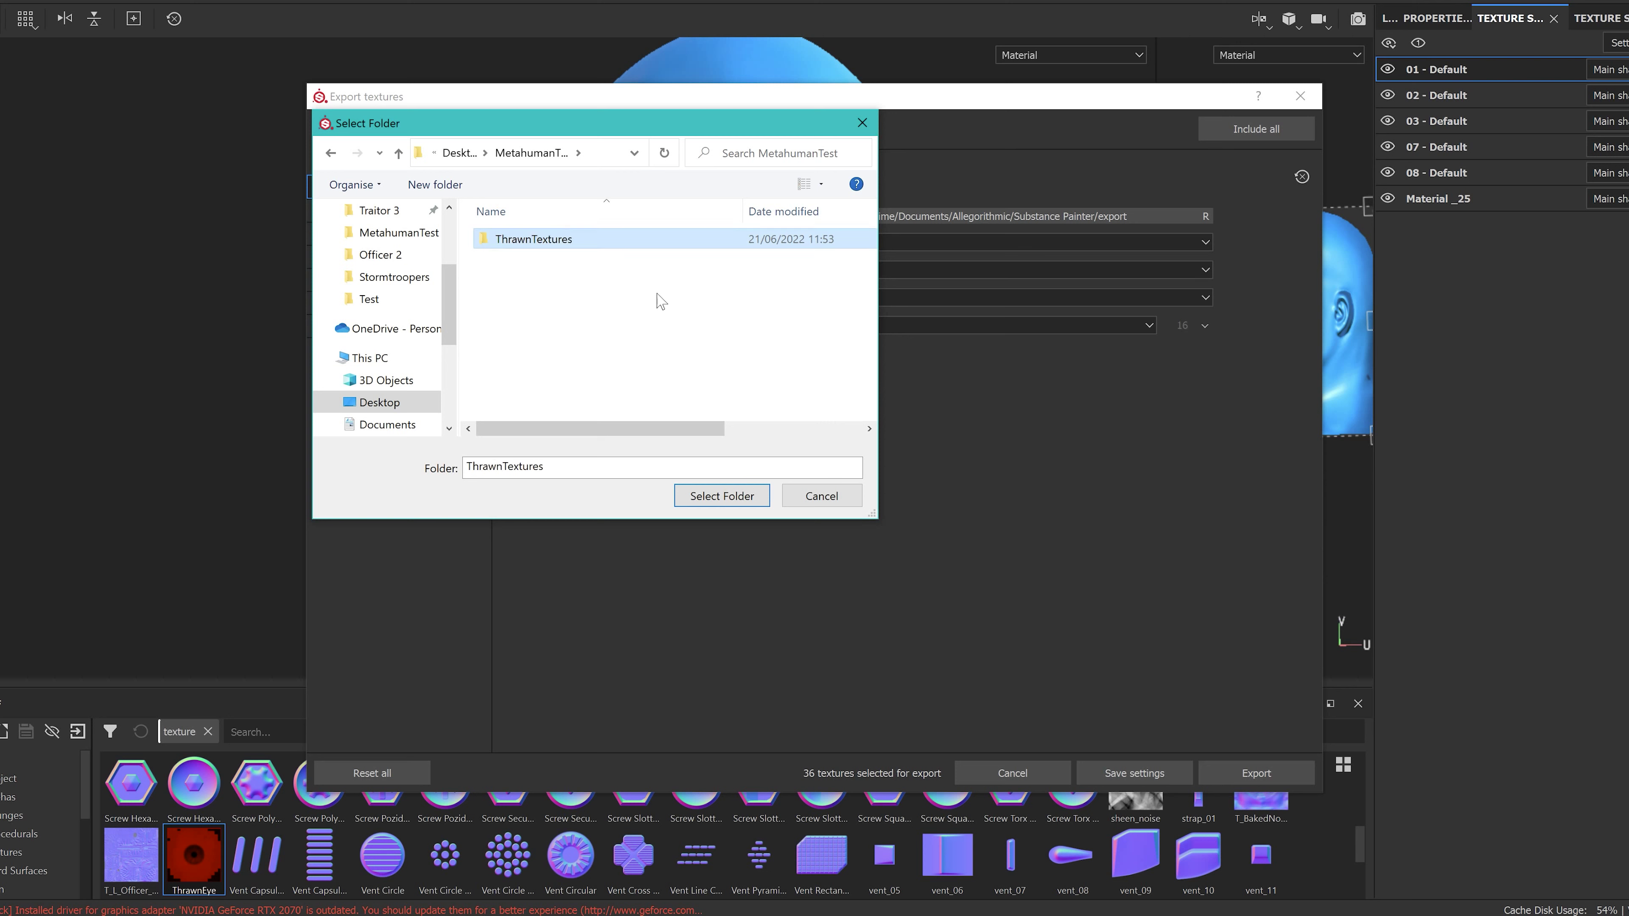
pyautogui.doubleClick(552, 240)
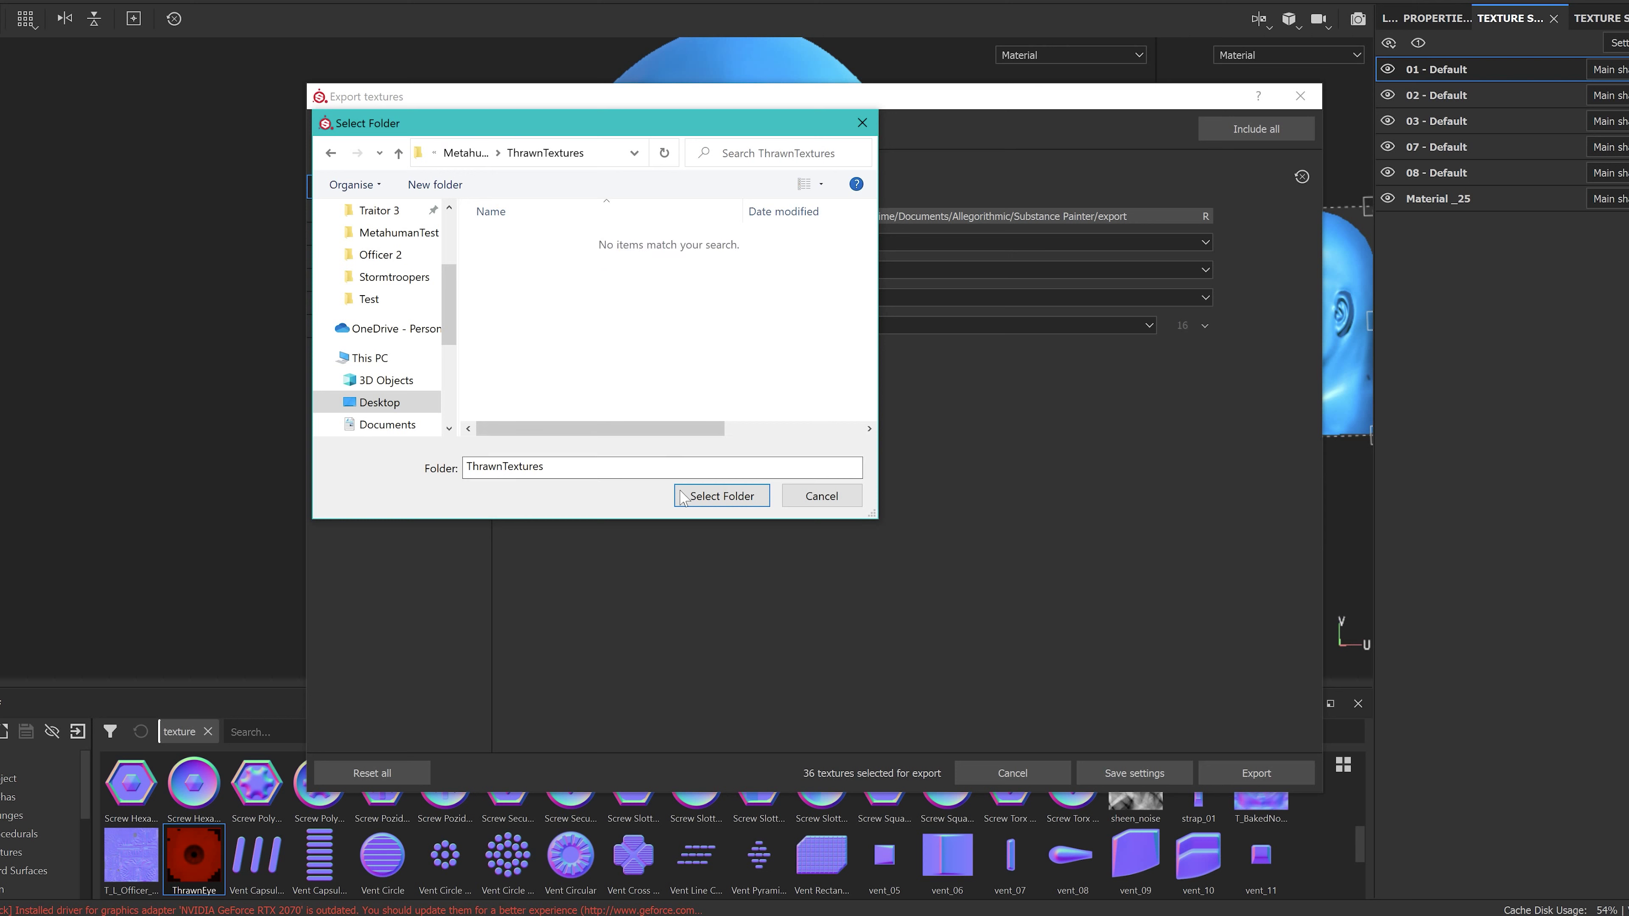
pyautogui.click(695, 497)
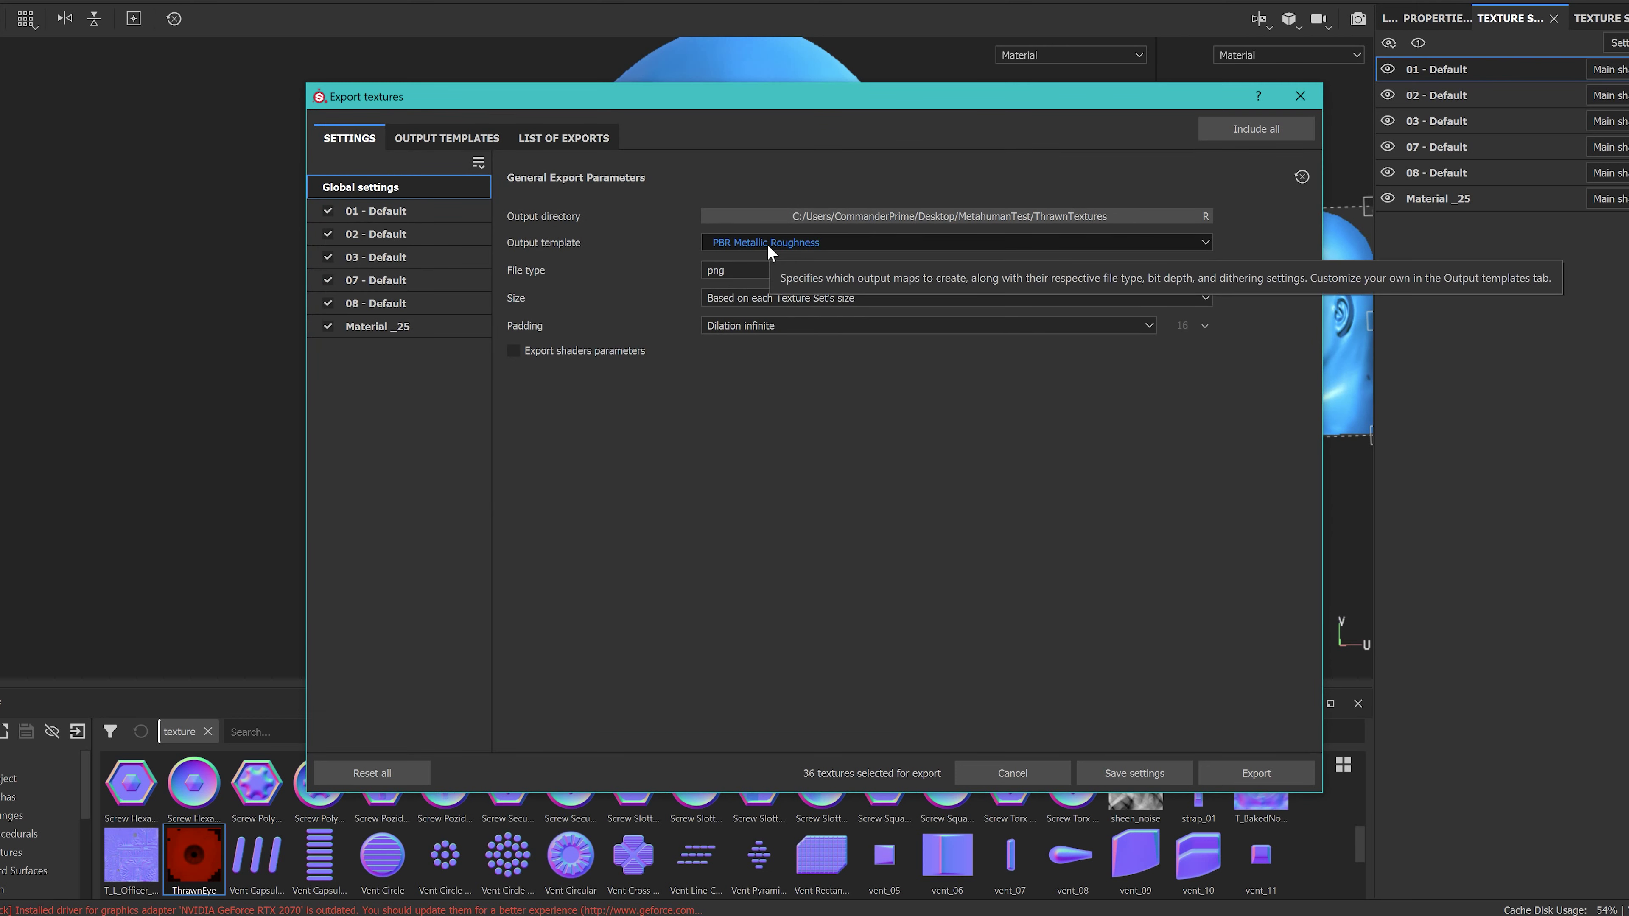
# Step: Set the global output template to Unreal Engine 4 (Packed) after checking the output maps that preset defines
pyautogui.click(768, 244)
pyautogui.scroll(-5, 763, 347)
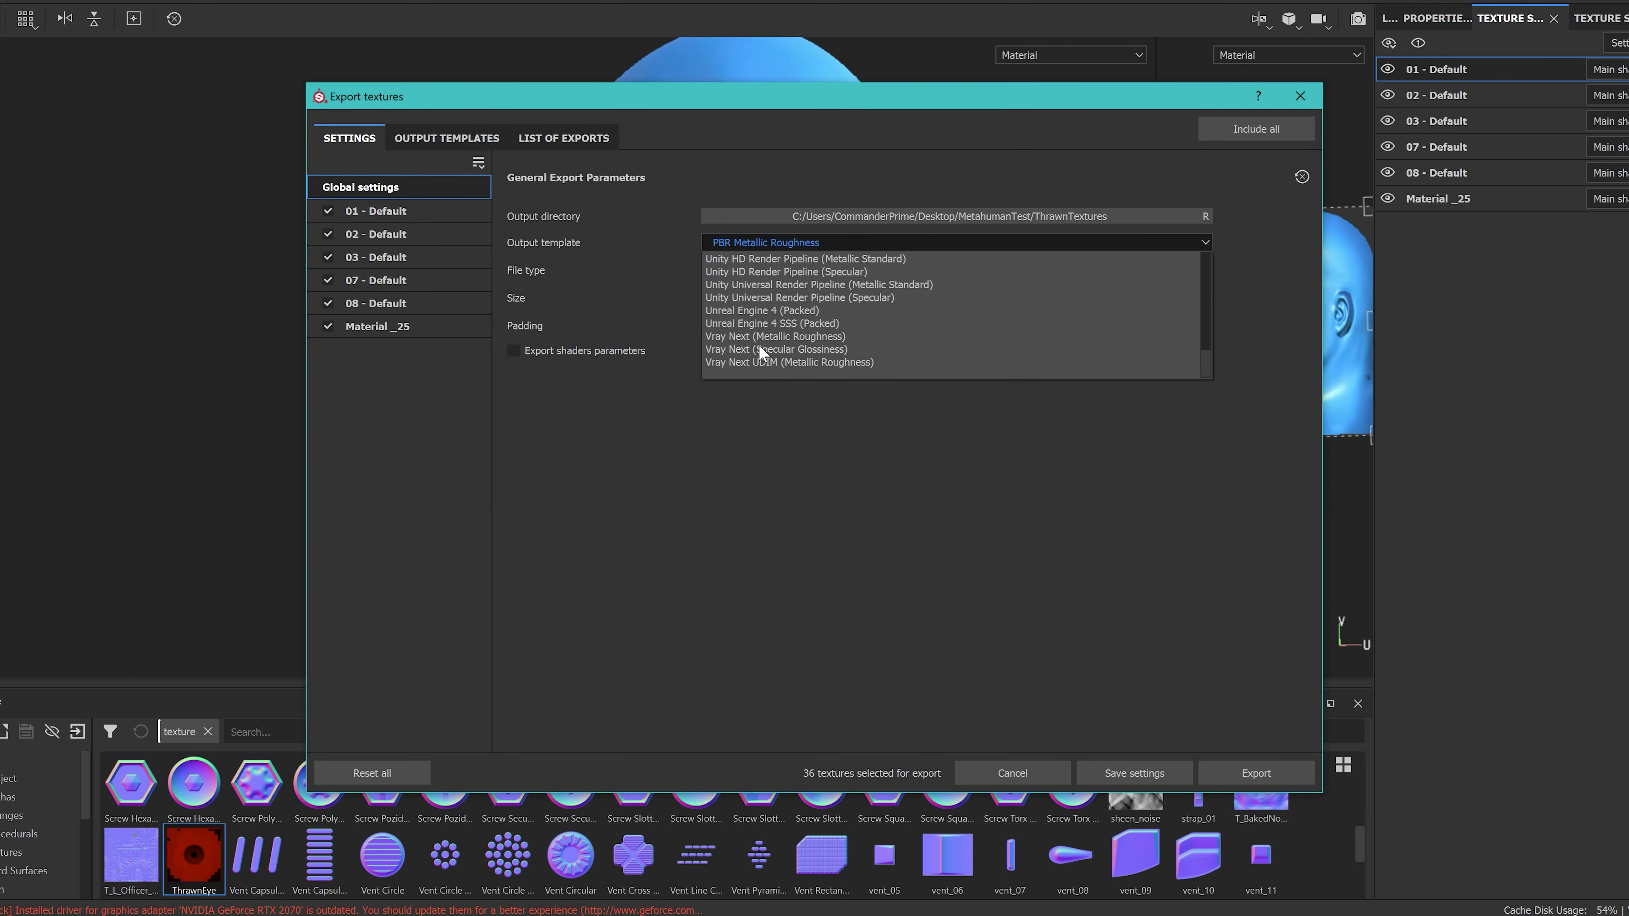
pyautogui.click(763, 337)
pyautogui.click(446, 138)
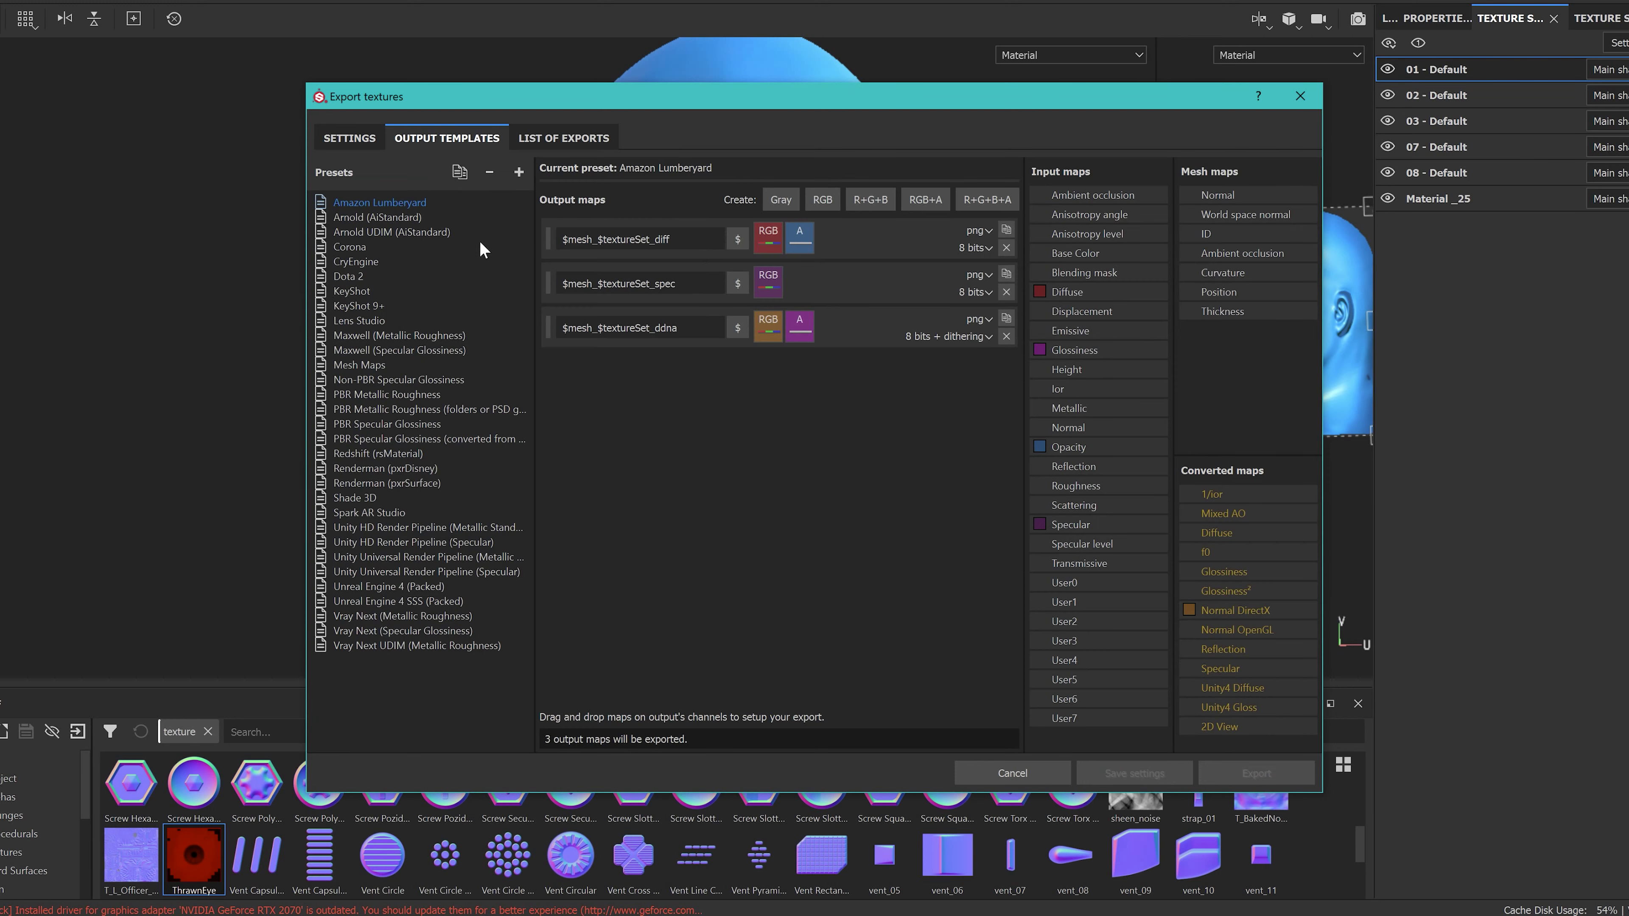
pyautogui.click(376, 587)
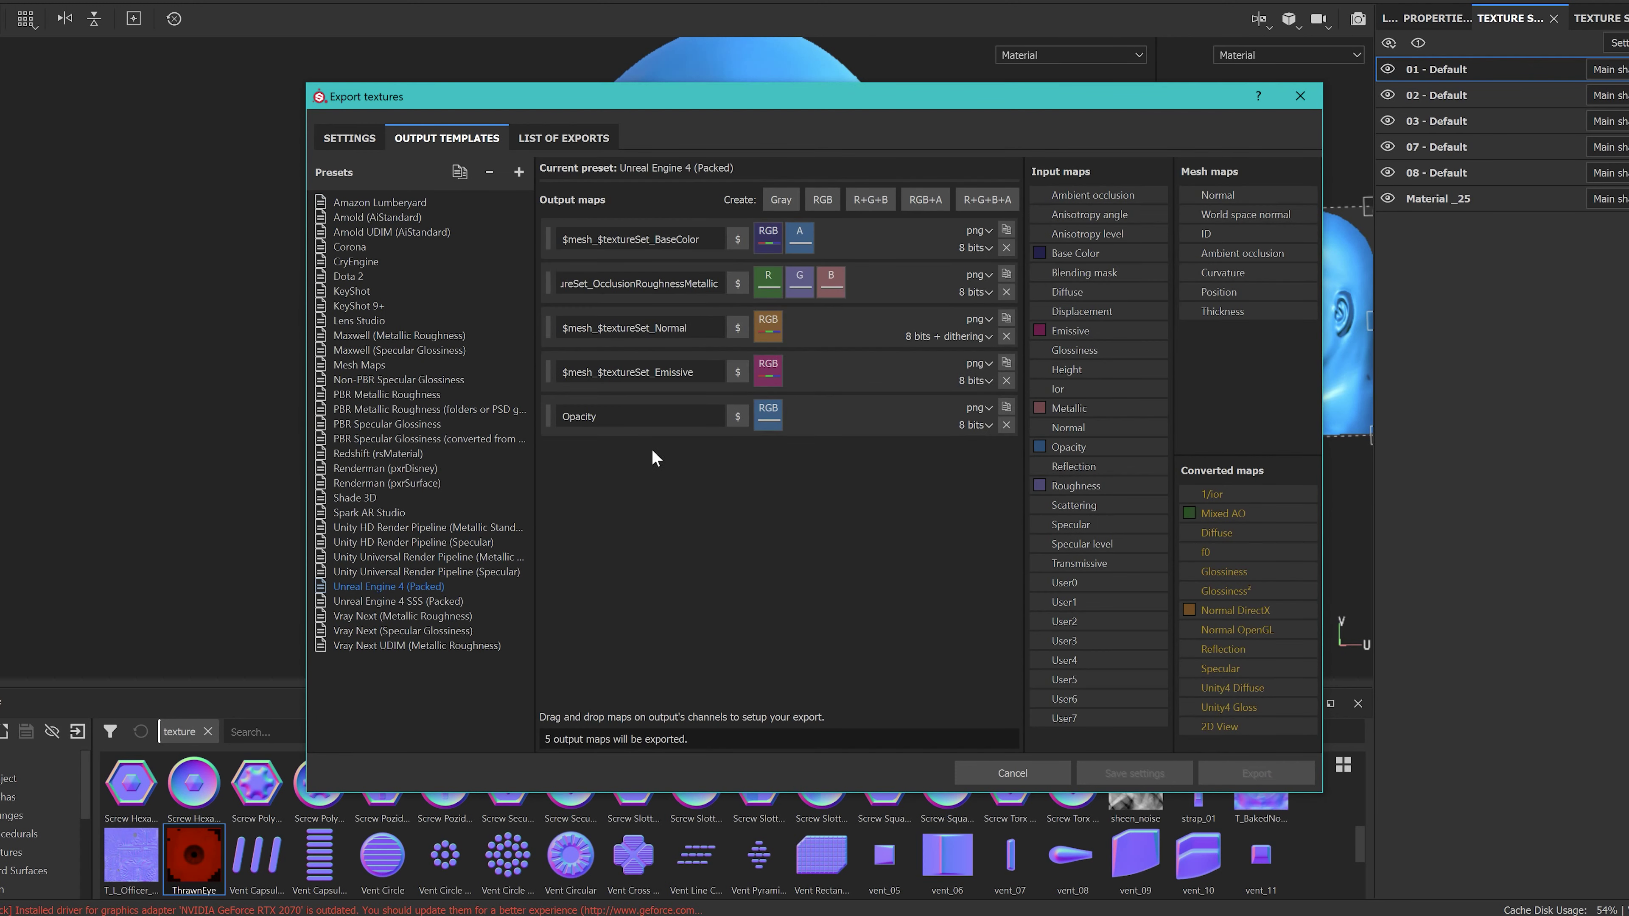
pyautogui.click(351, 140)
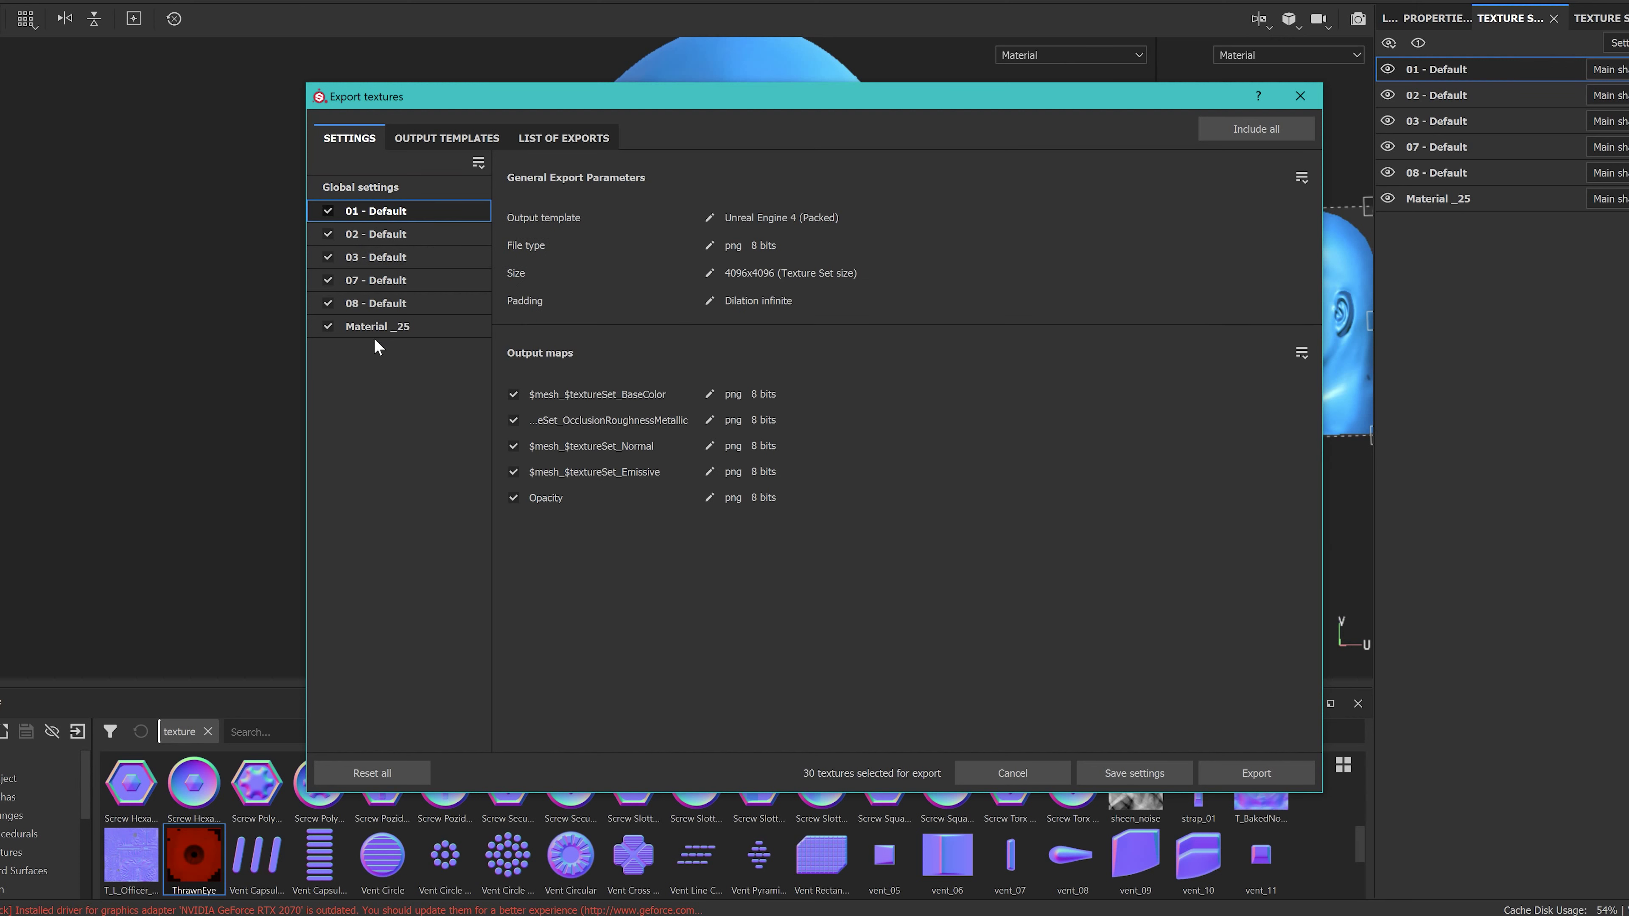
pyautogui.click(410, 187)
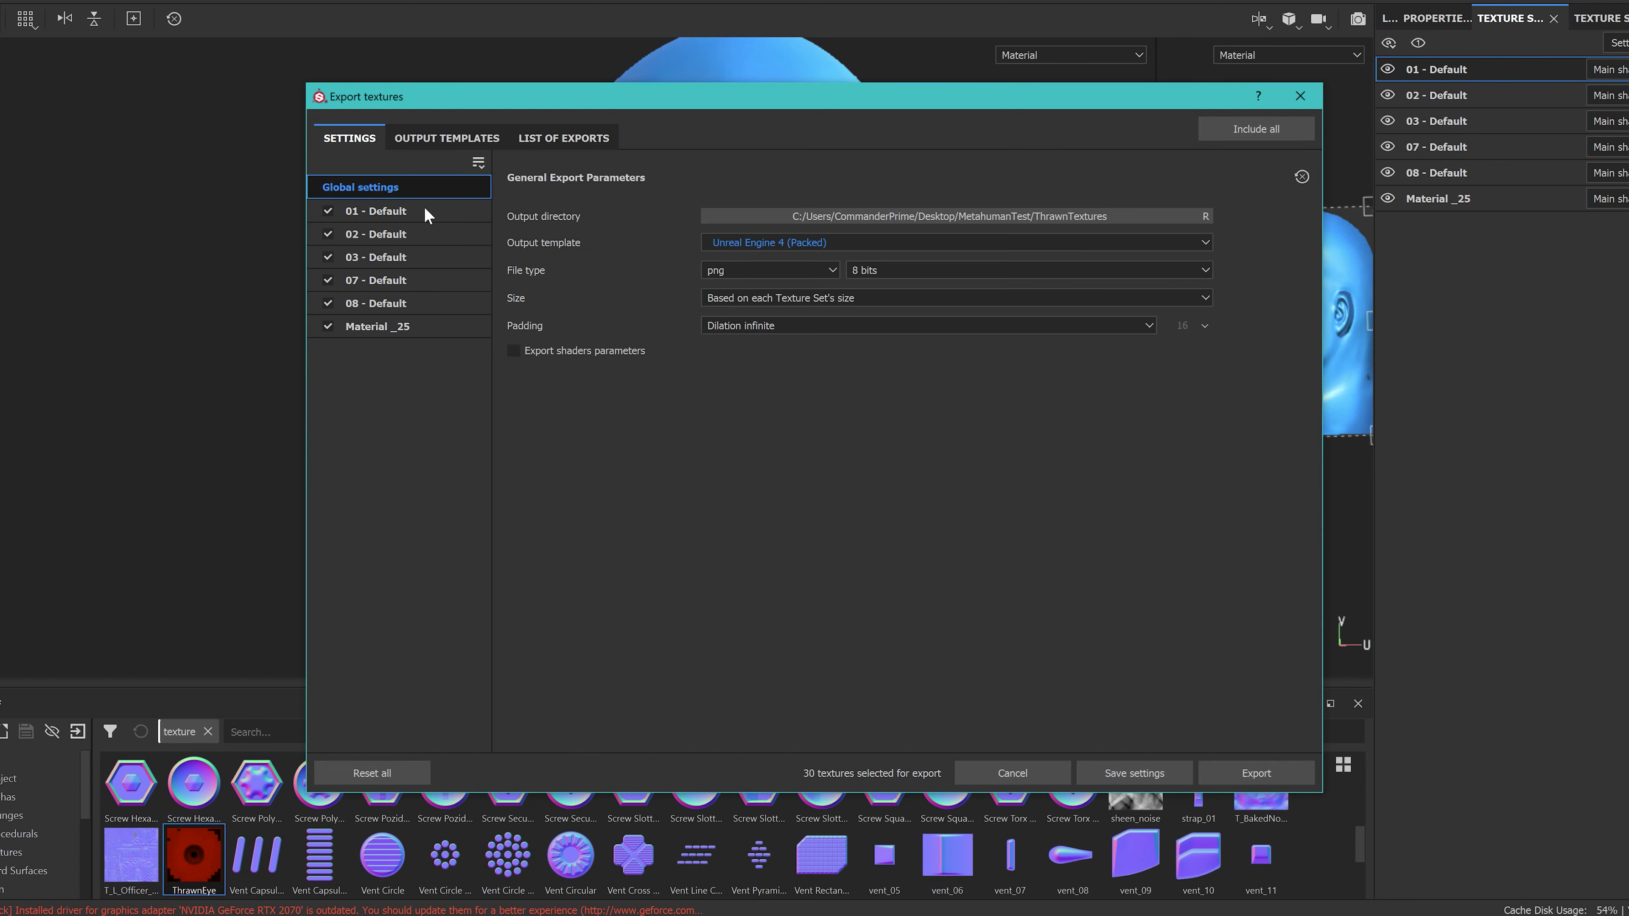
# Step: Set the export file type to jpeg and export the maps of all texture sets
pyautogui.click(796, 272)
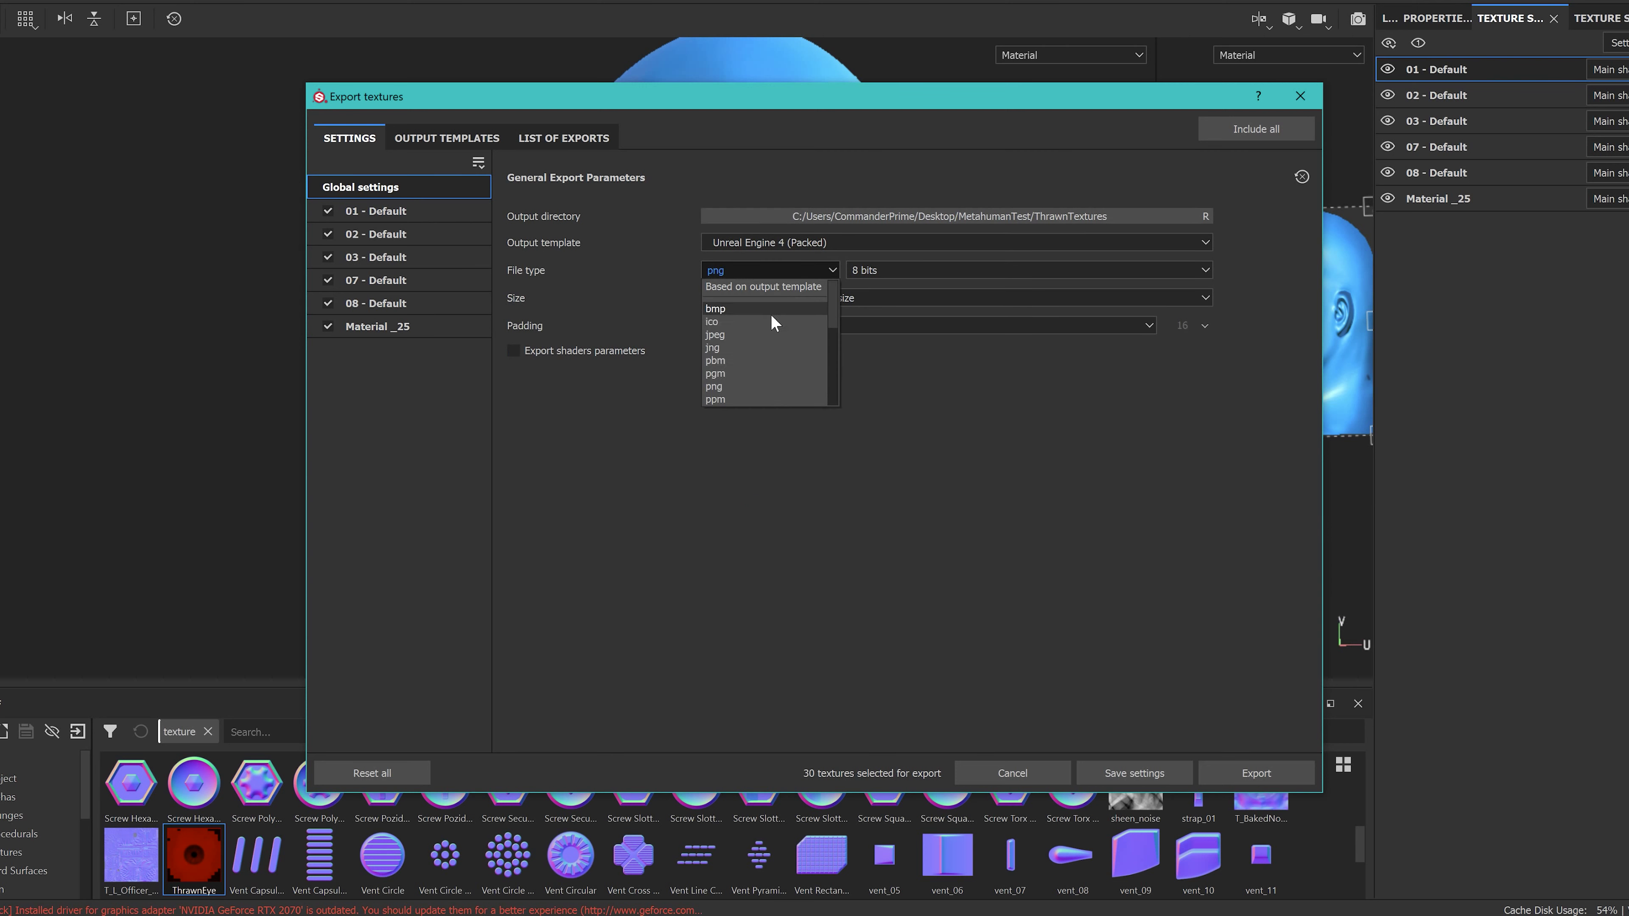
pyautogui.click(749, 343)
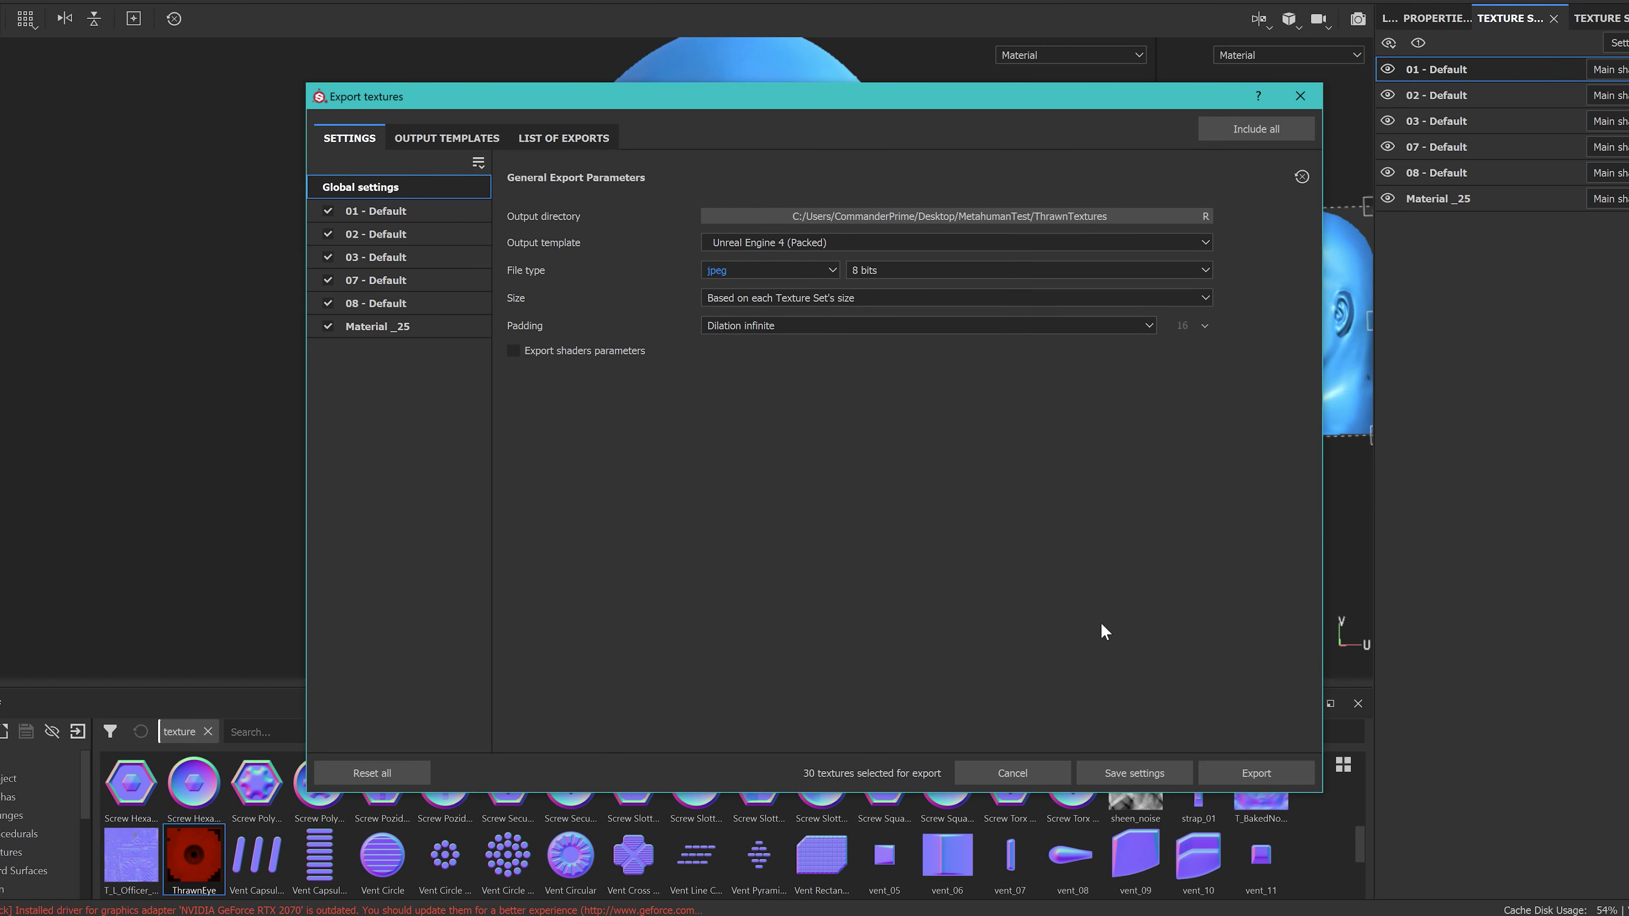
pyautogui.click(1281, 768)
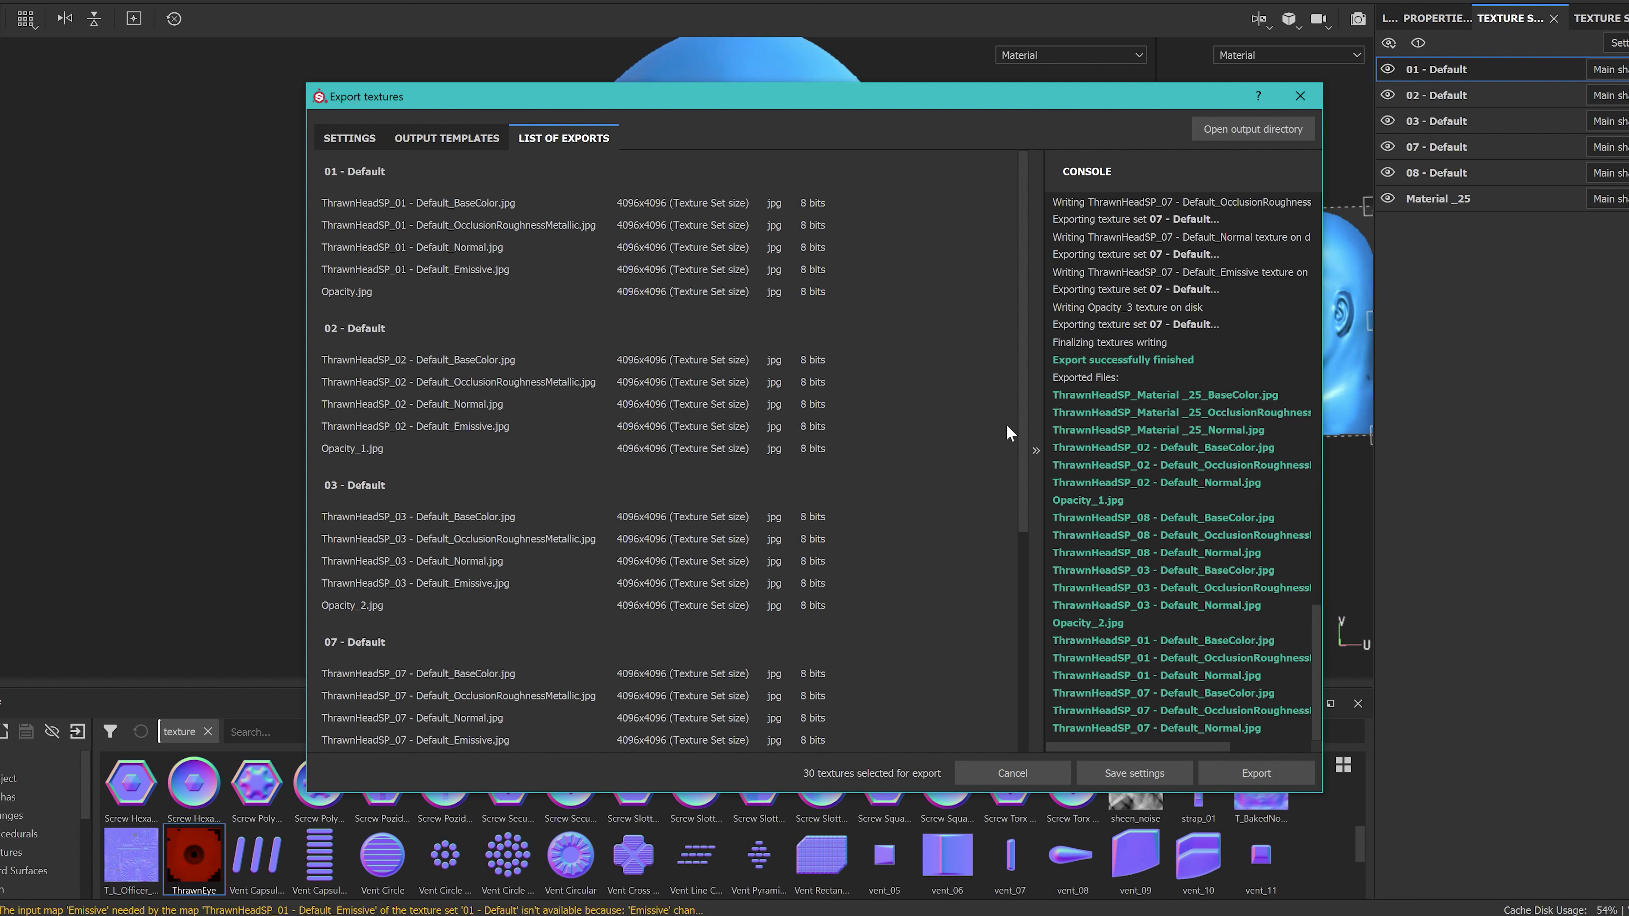
# Step: Leave the texture export and close the project, saving its changes
pyautogui.click(1300, 96)
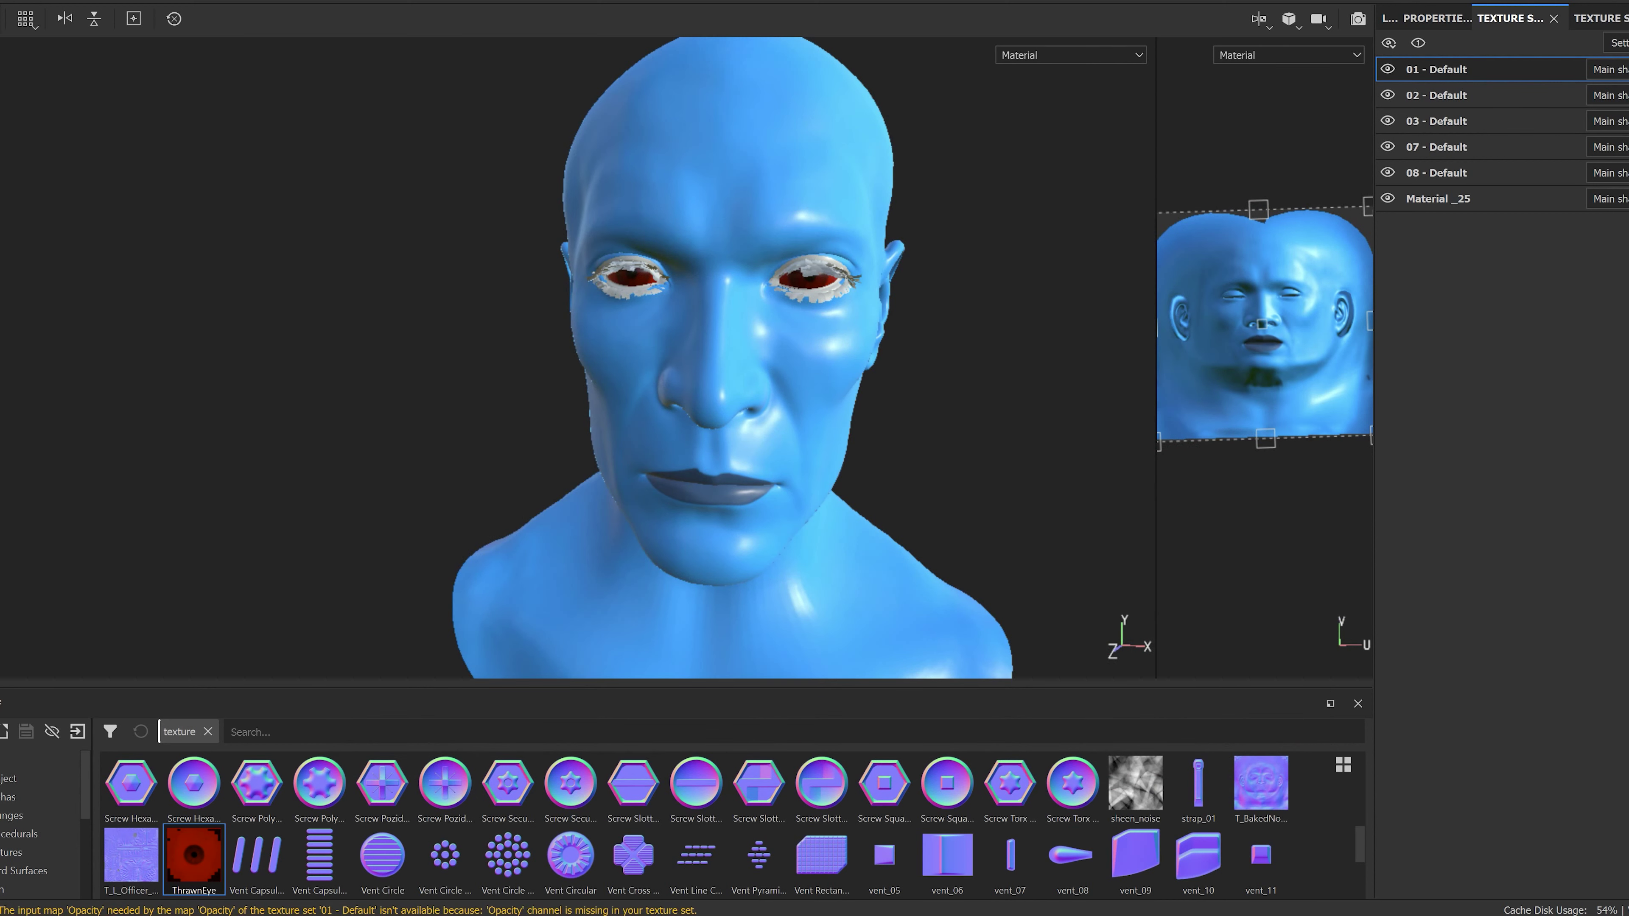
pyautogui.hotkey('ctrl', 'w')
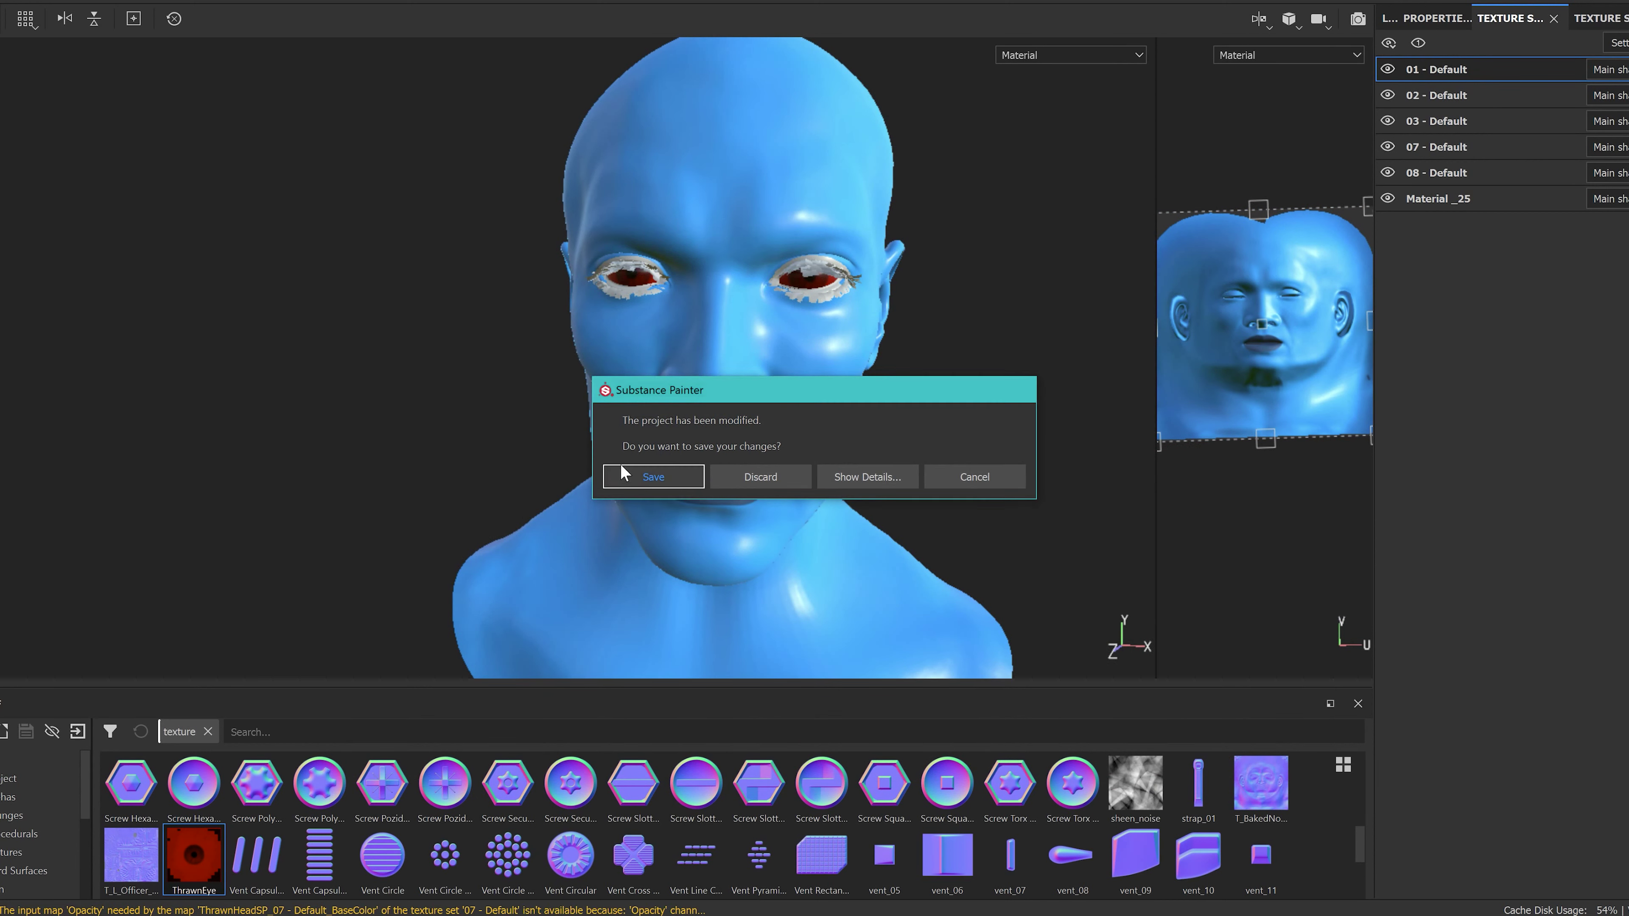
pyautogui.click(654, 476)
# Step: Switch to Unreal Engine, close the M_EyeRefractive material and open the MetaHumans/ThrawnTest content folder
pyautogui.click(687, 860)
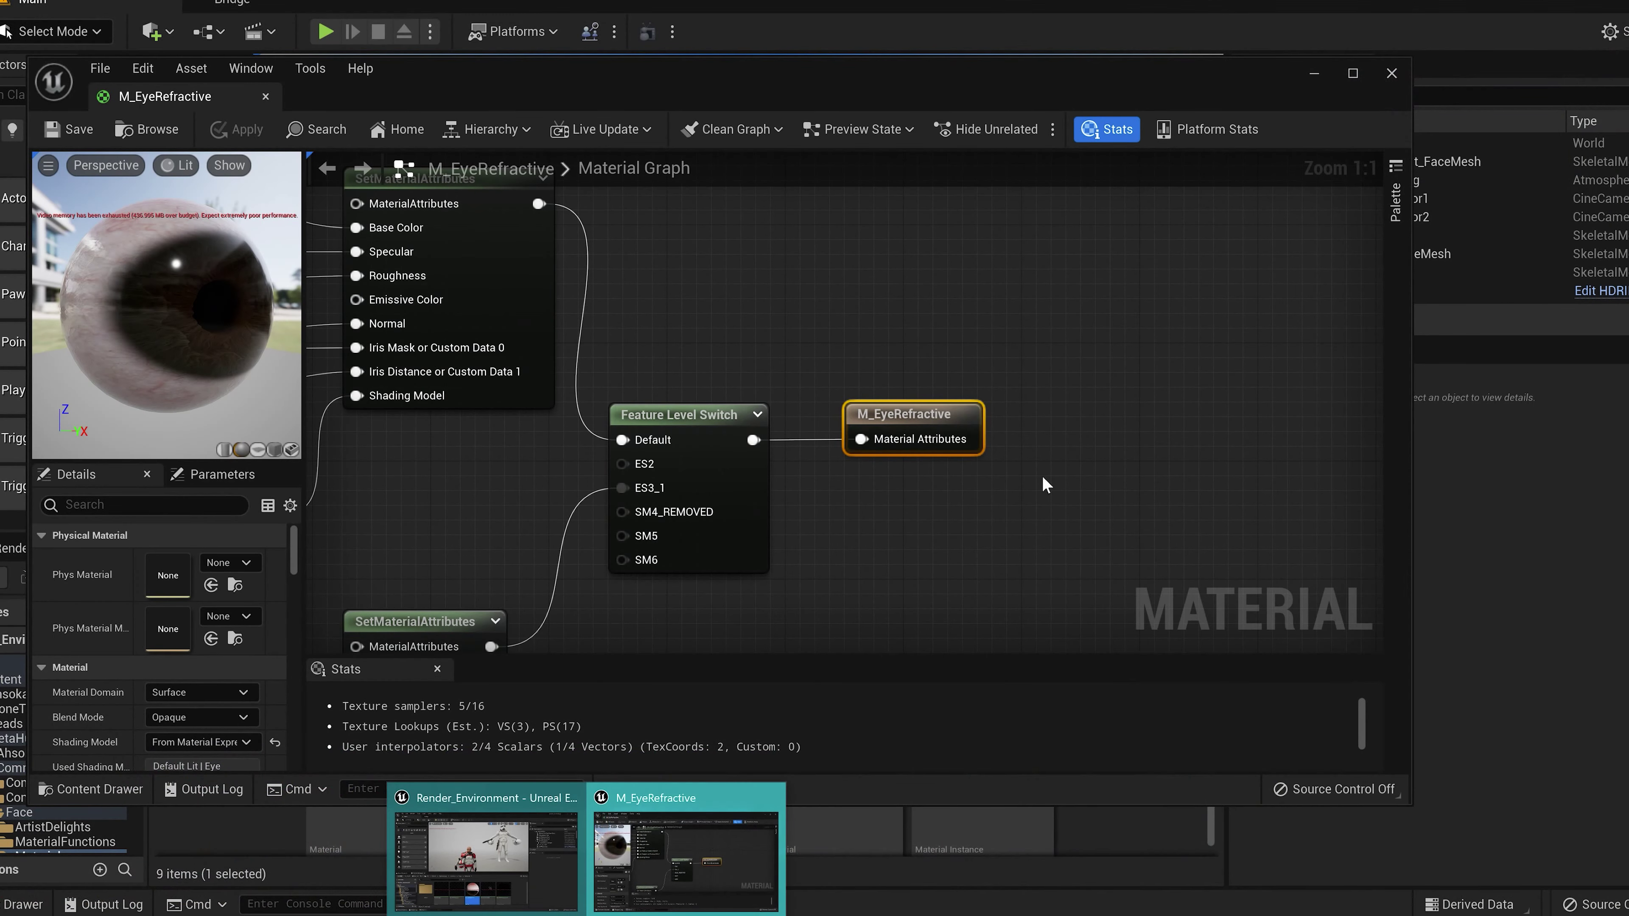
pyautogui.click(1390, 76)
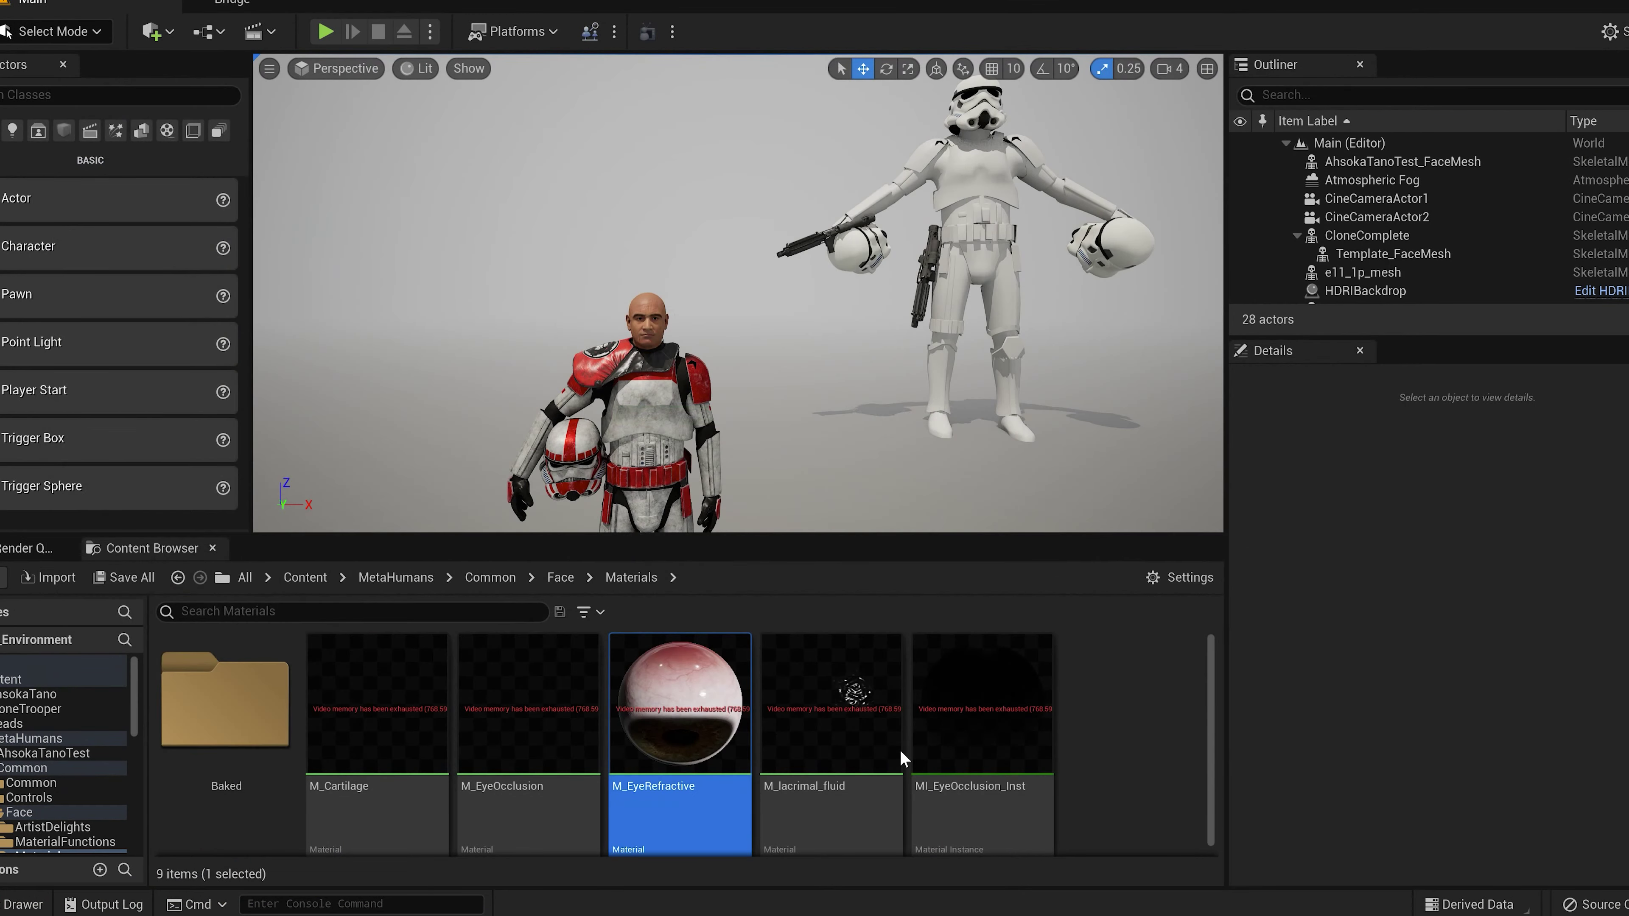
pyautogui.click(489, 577)
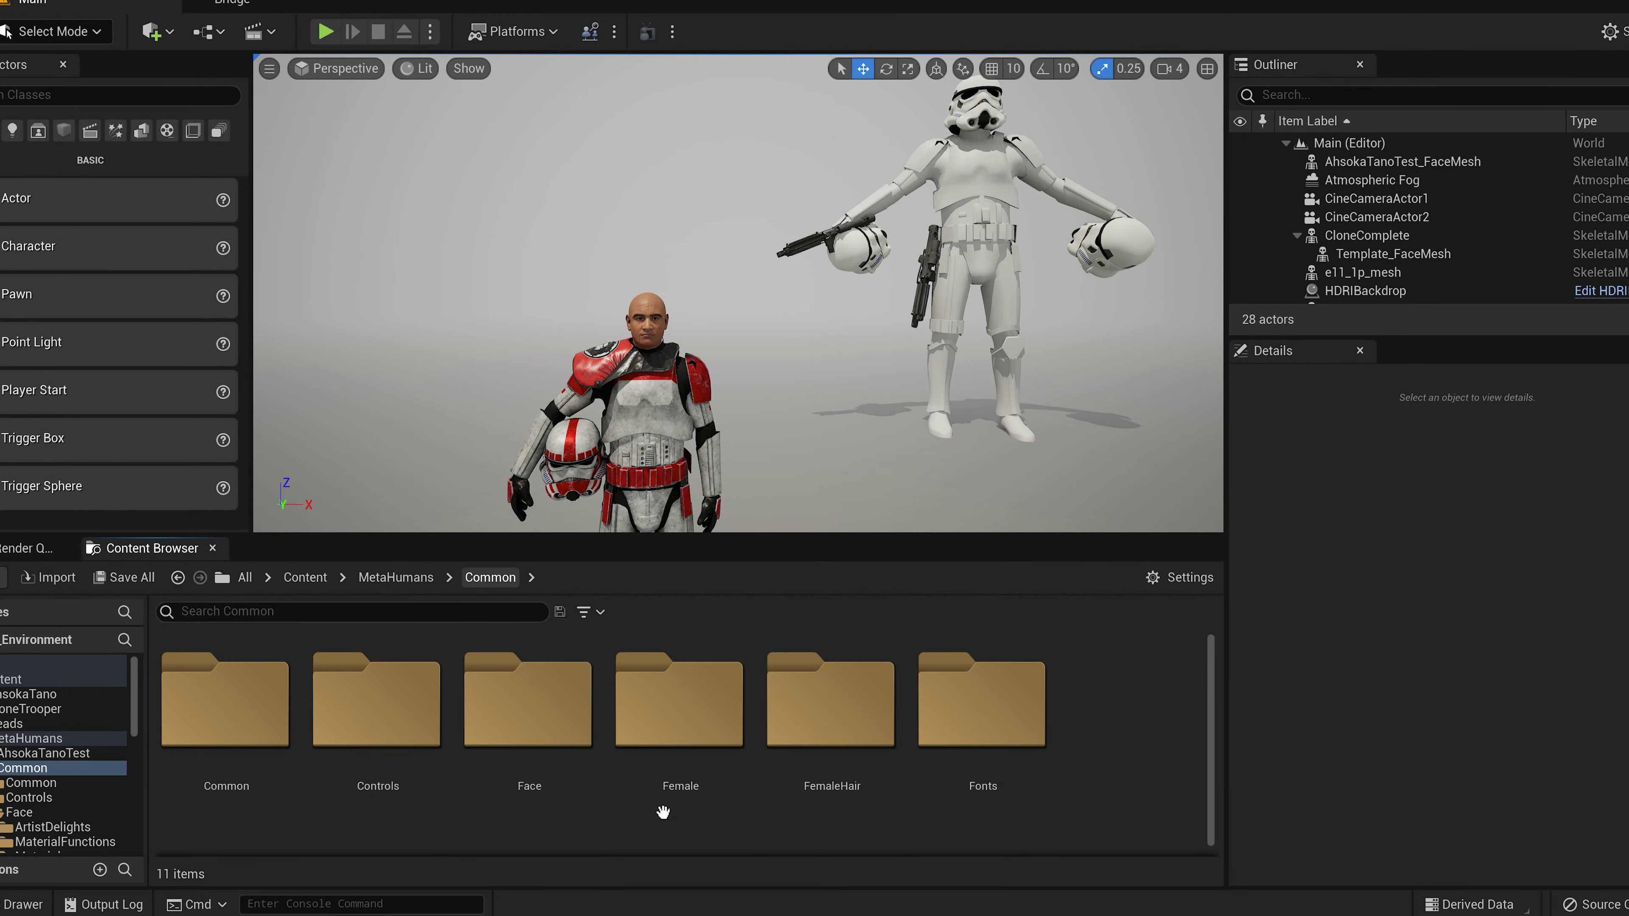
pyautogui.scroll(-2, 862, 802)
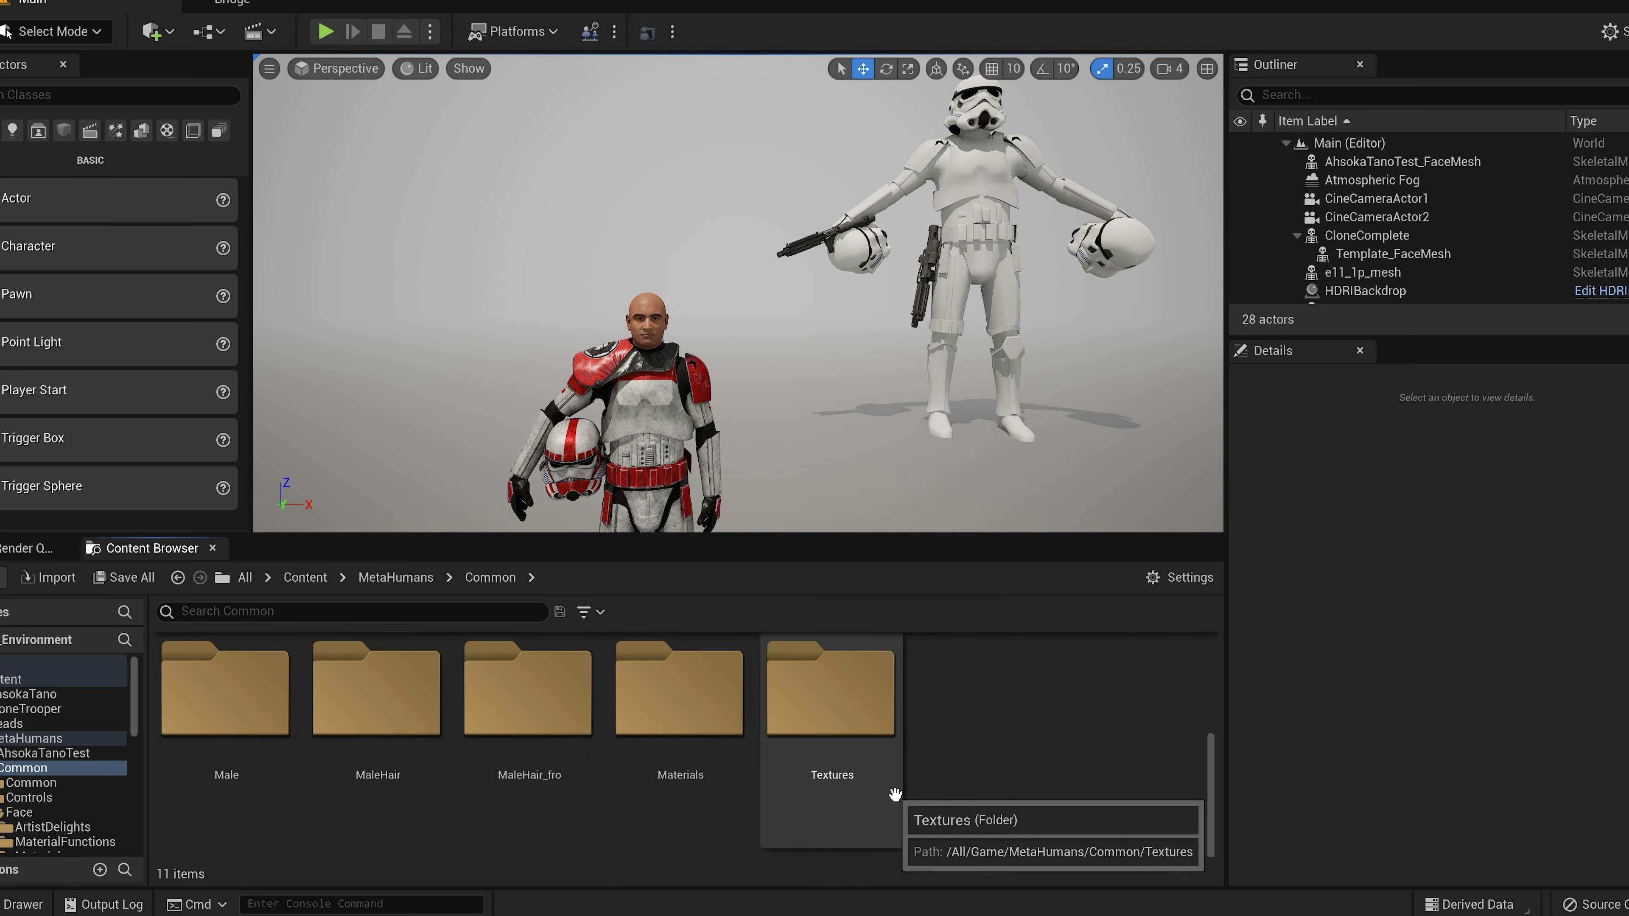
pyautogui.scroll(2, 895, 796)
pyautogui.click(396, 578)
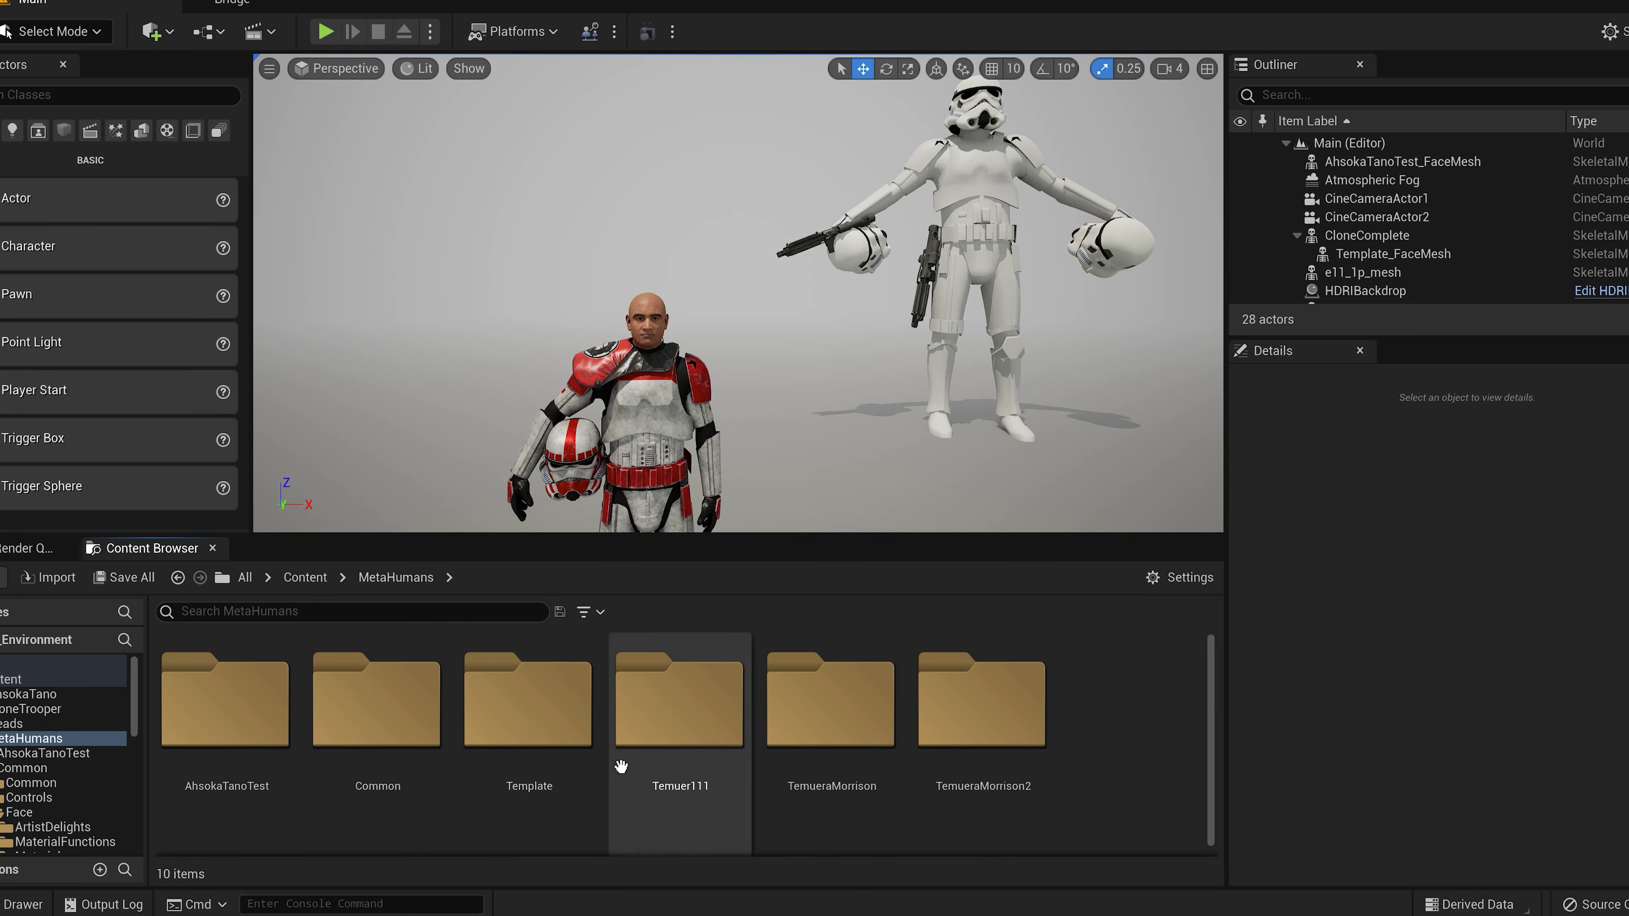
pyautogui.scroll(-3, 620, 766)
pyautogui.click(723, 771)
pyautogui.doubleClick(731, 732)
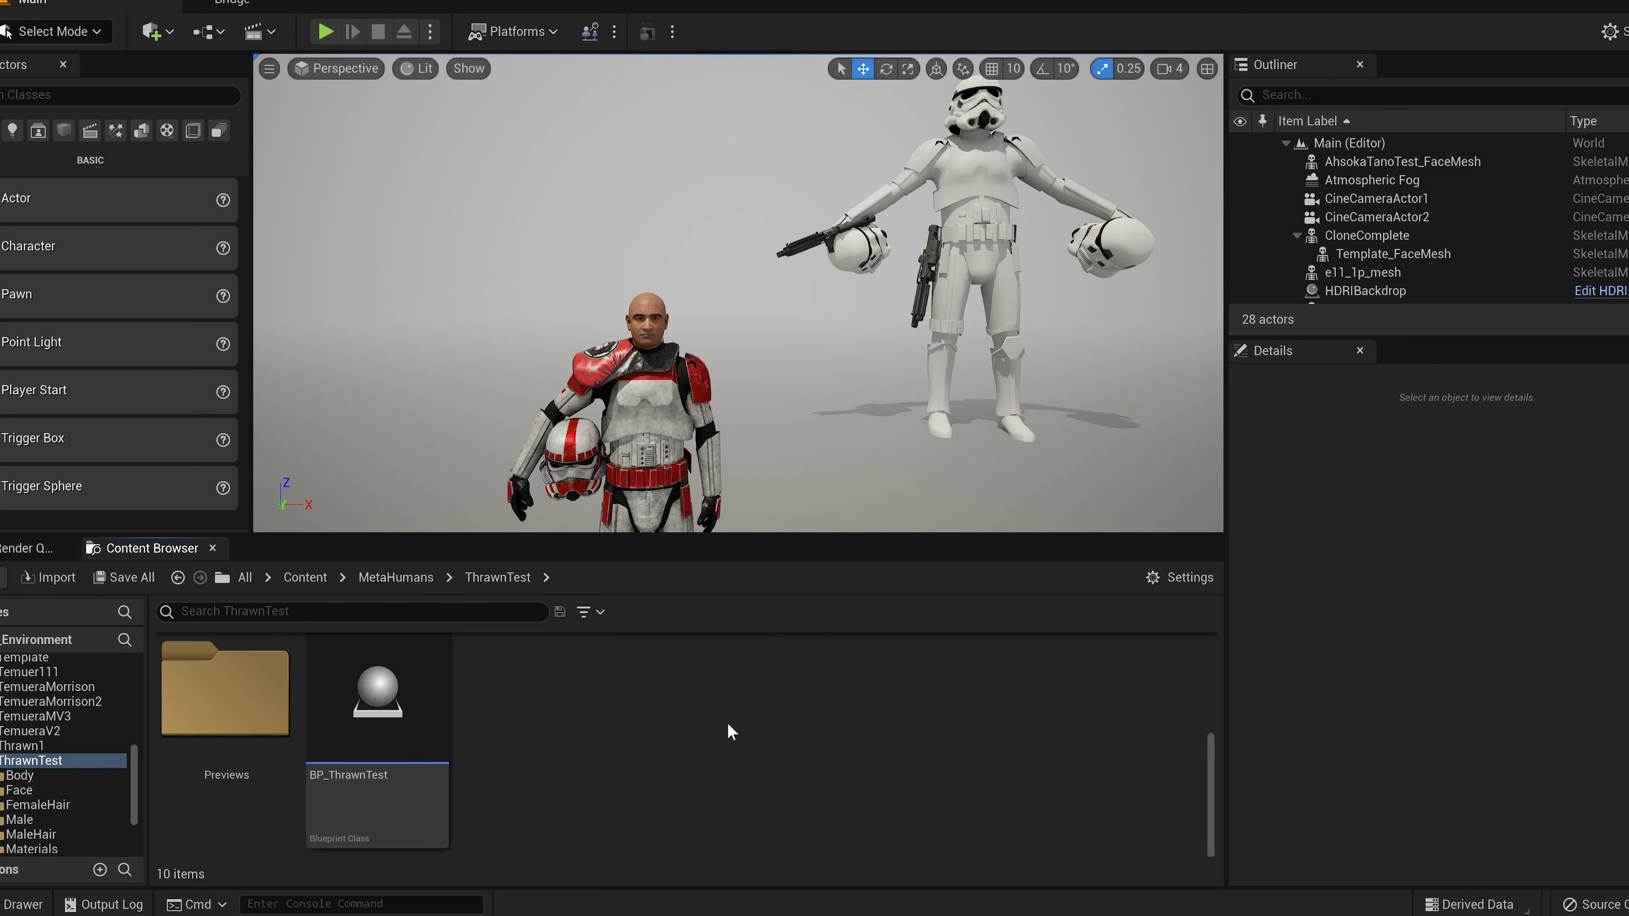
# Step: Create a folder named ALTTextures inside ThrawnTest and open it
pyautogui.rightClick(645, 770)
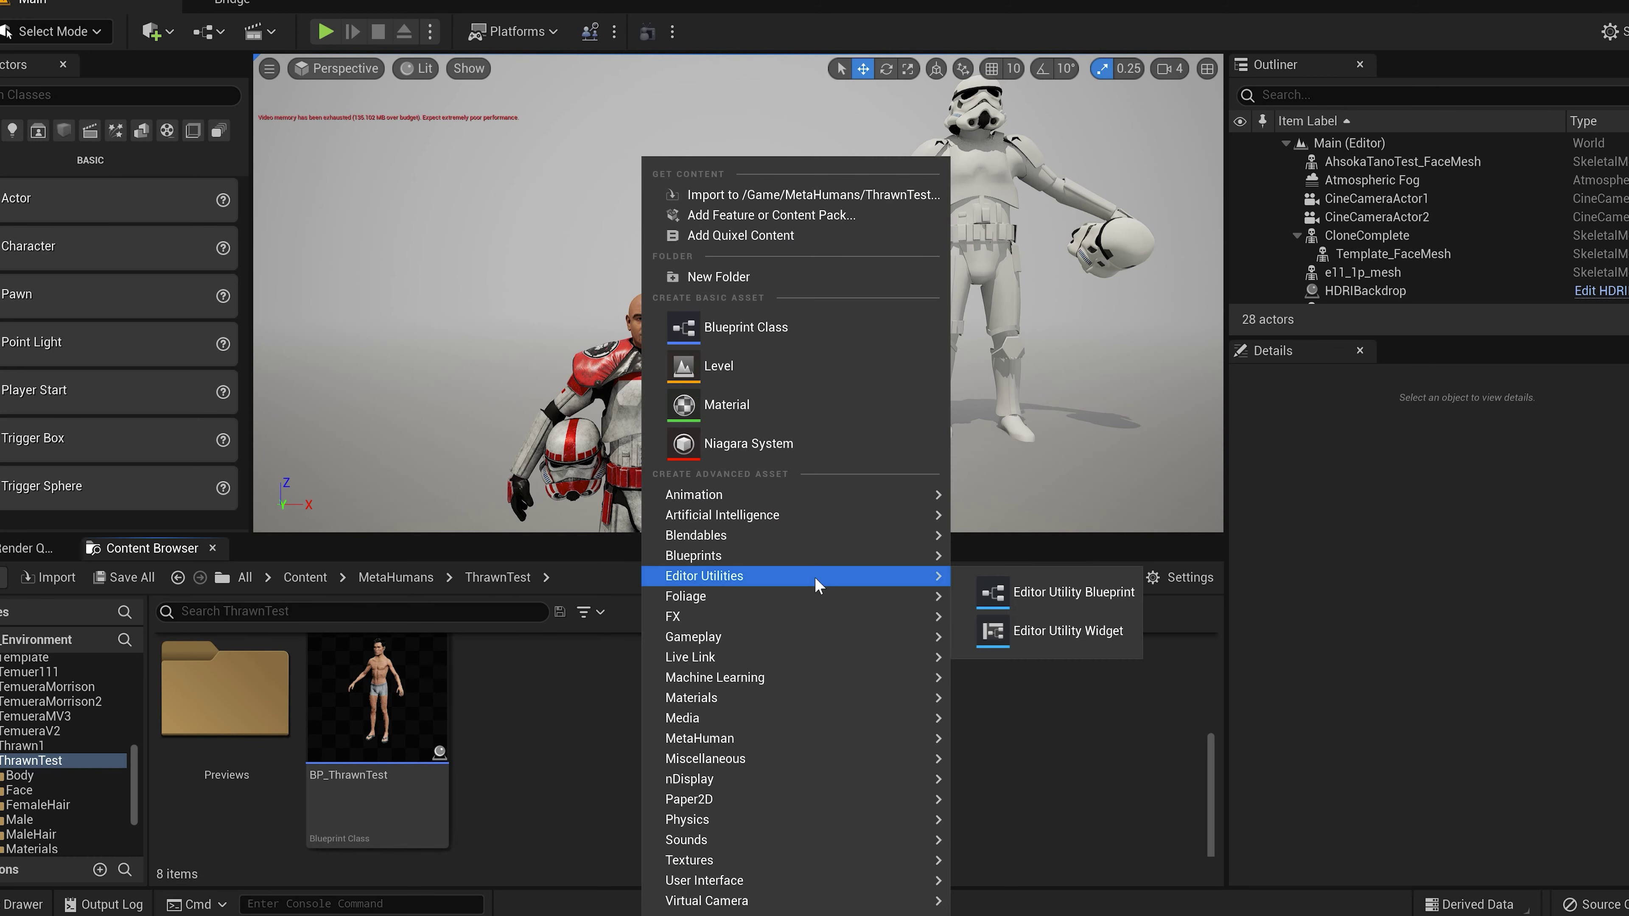
pyautogui.click(749, 291)
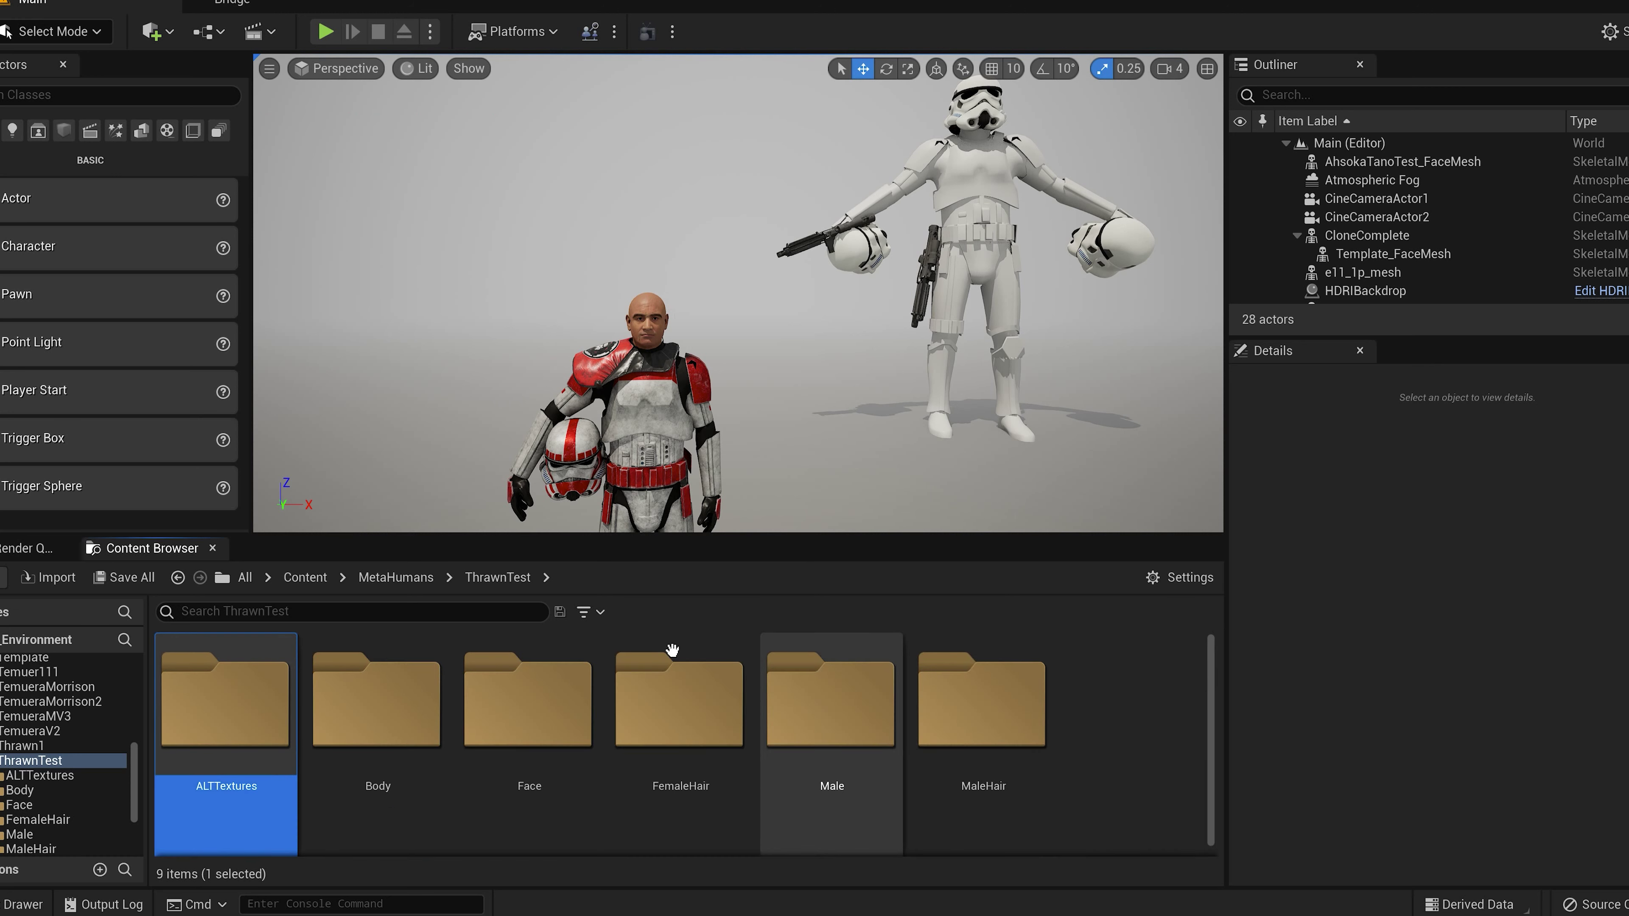
pyautogui.doubleClick(196, 736)
# Step: Import all the exported jpg files from the MetahumanTest/ThrawnTextures folder on disk into the ALTTextures content folder
pyautogui.hotkey('alt', 'Tab')
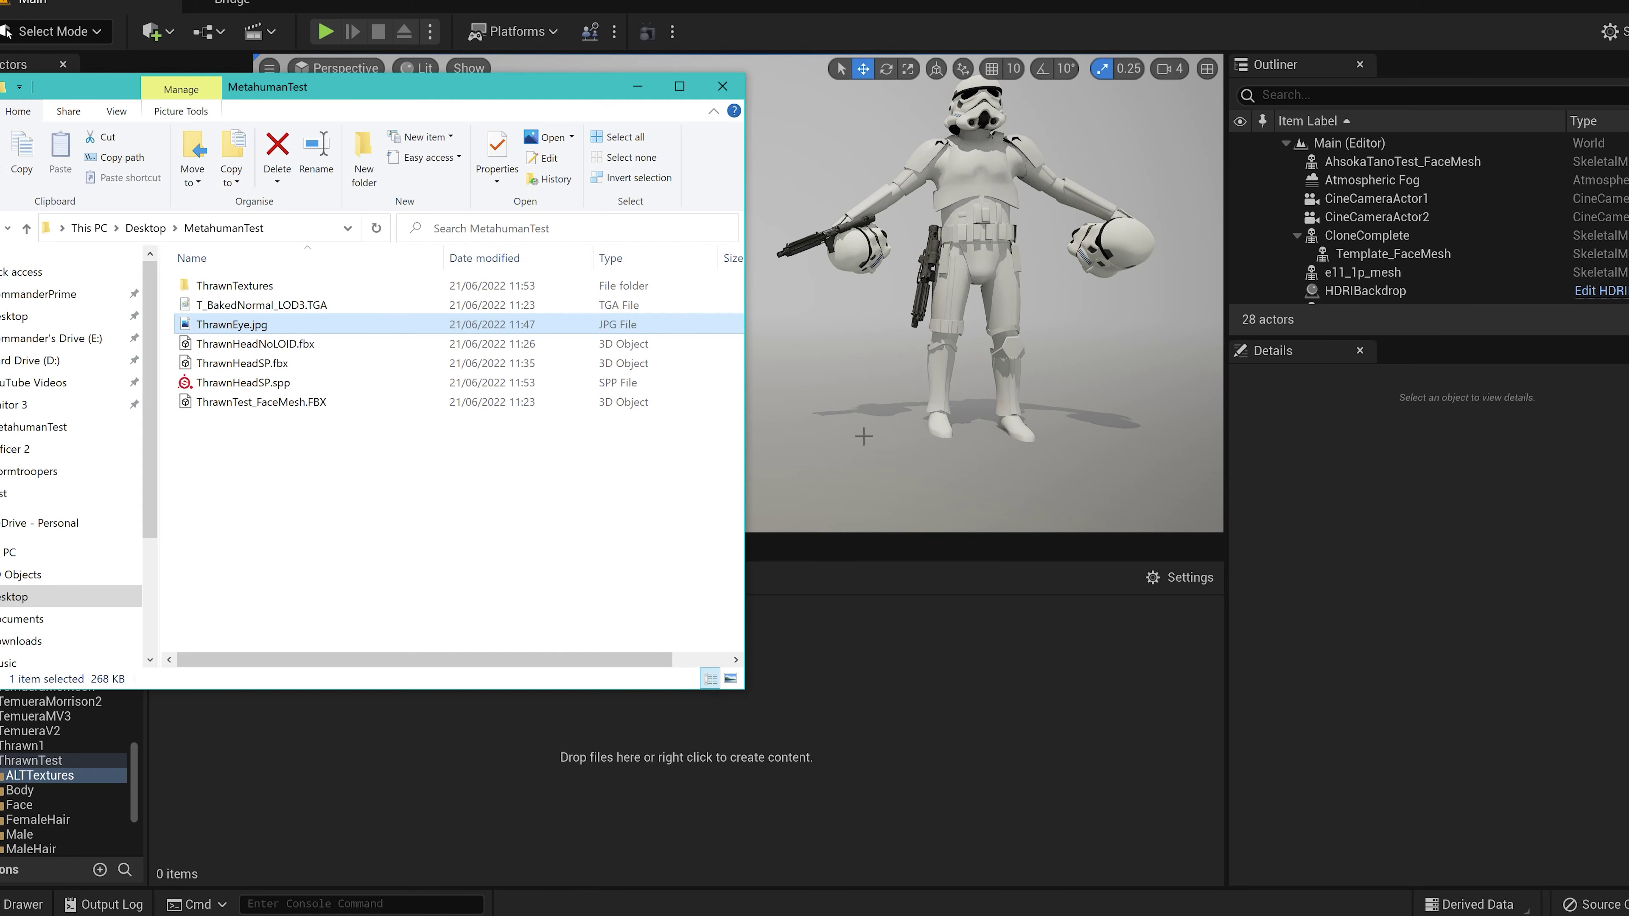
pyautogui.doubleClick(212, 315)
pyautogui.click(222, 308)
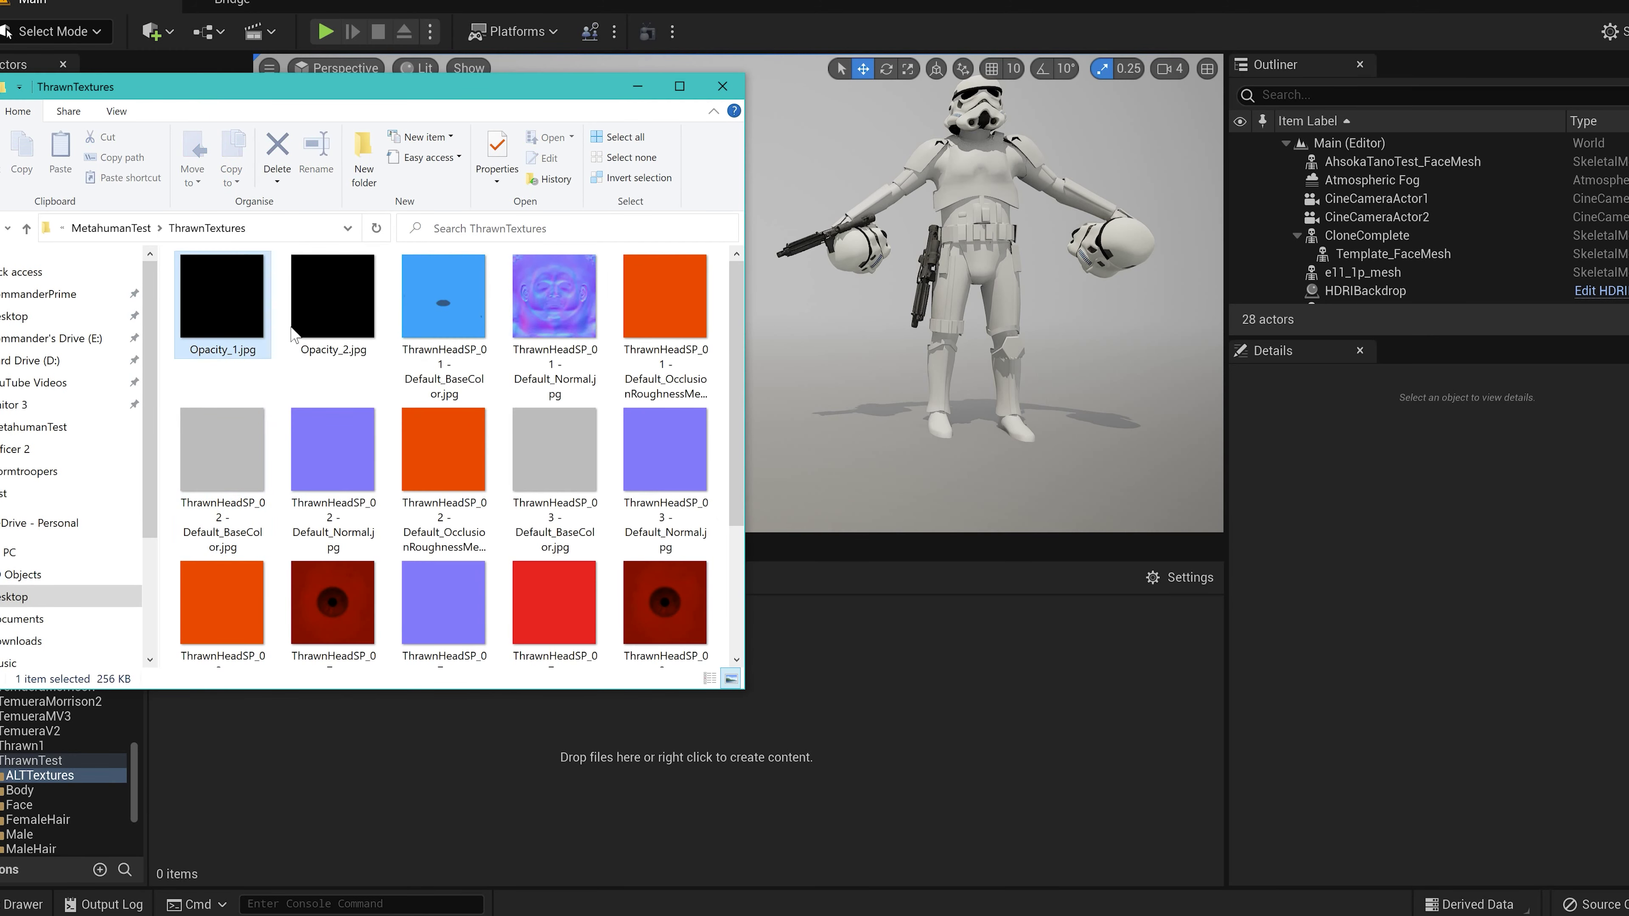
pyautogui.scroll(-4, 397, 417)
pyautogui.keyDown('shift'); pyautogui.click(658, 589); pyautogui.keyUp('shift')
pyautogui.moveTo(587, 591); pyautogui.dragTo(894, 821)
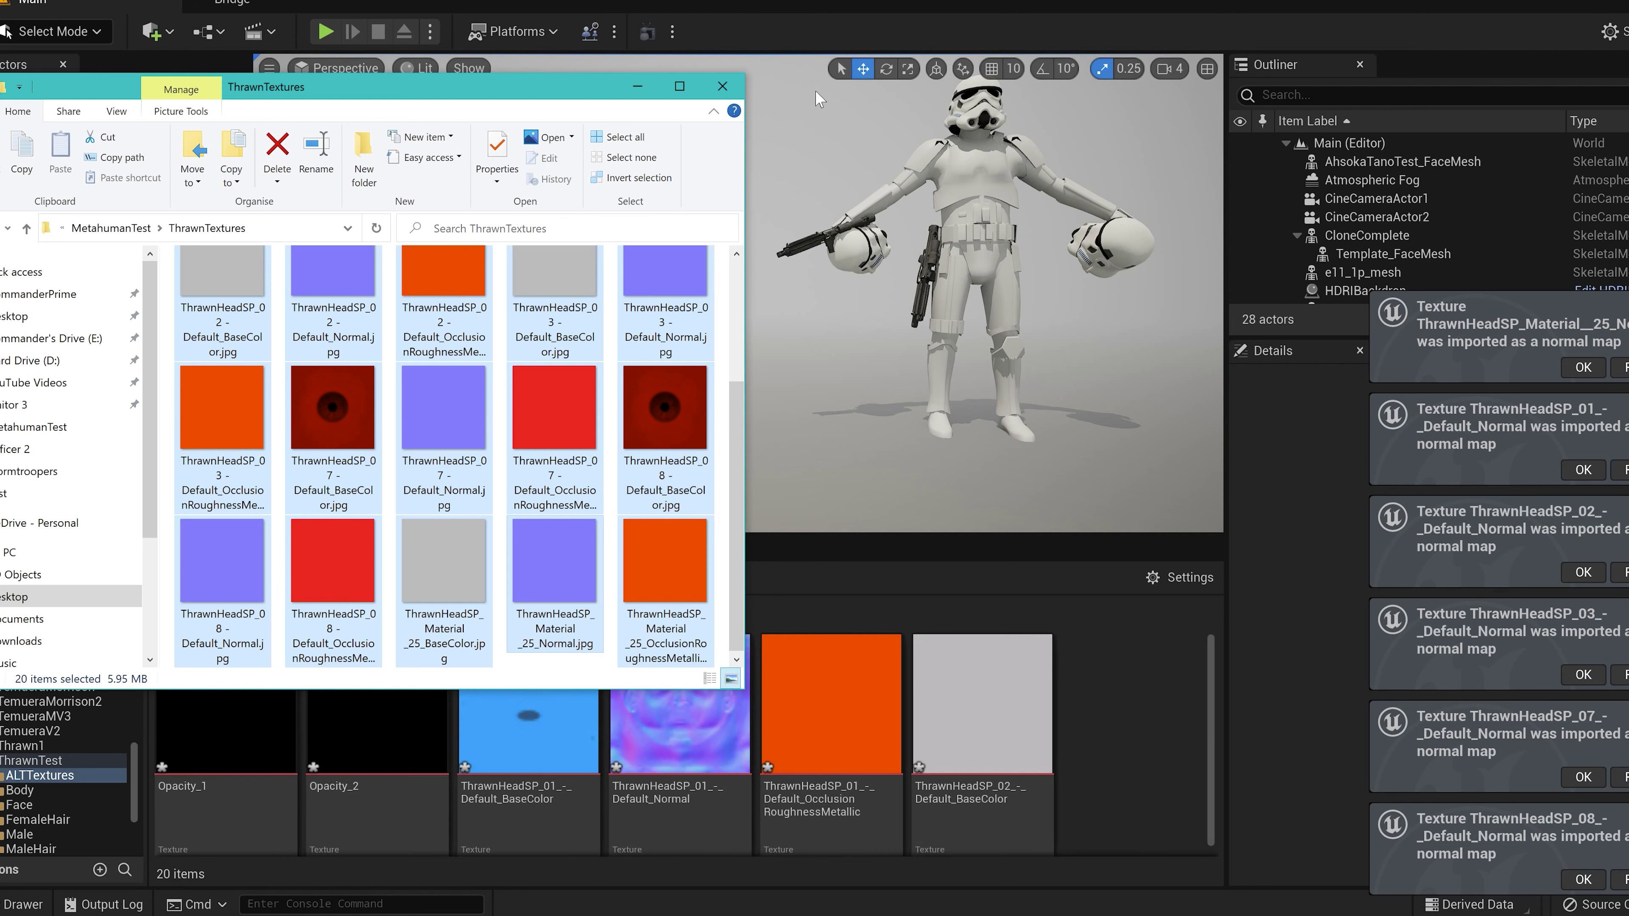
pyautogui.click(721, 87)
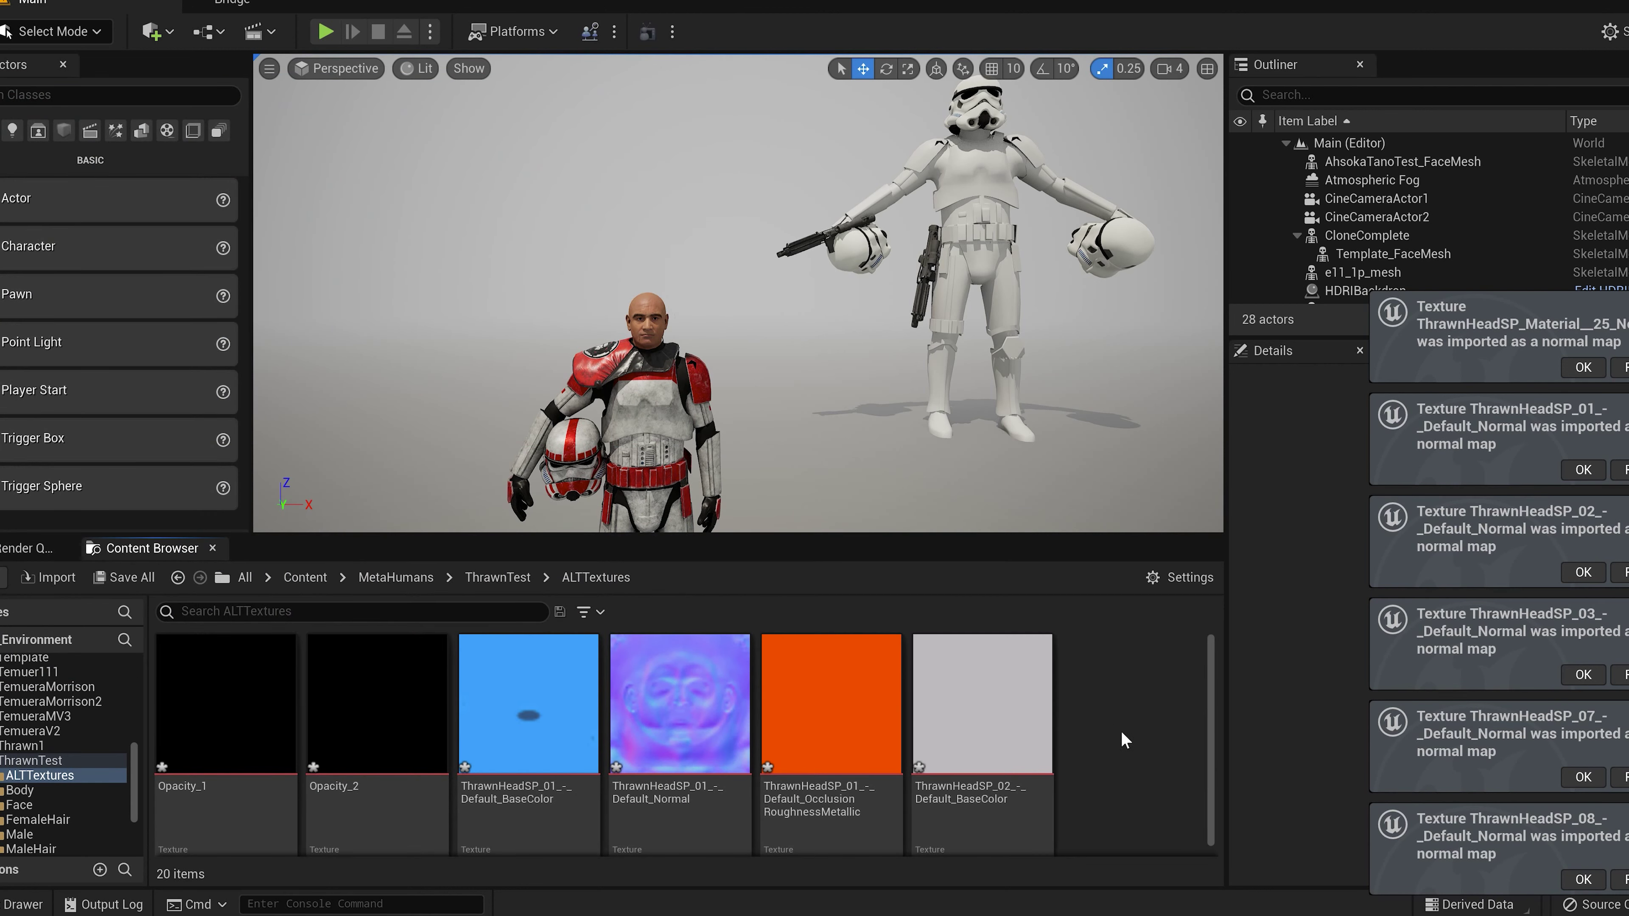
# Step: Look through the imported Thrawn head textures in the ALTTextures folder
pyautogui.scroll(-2, 1109, 731)
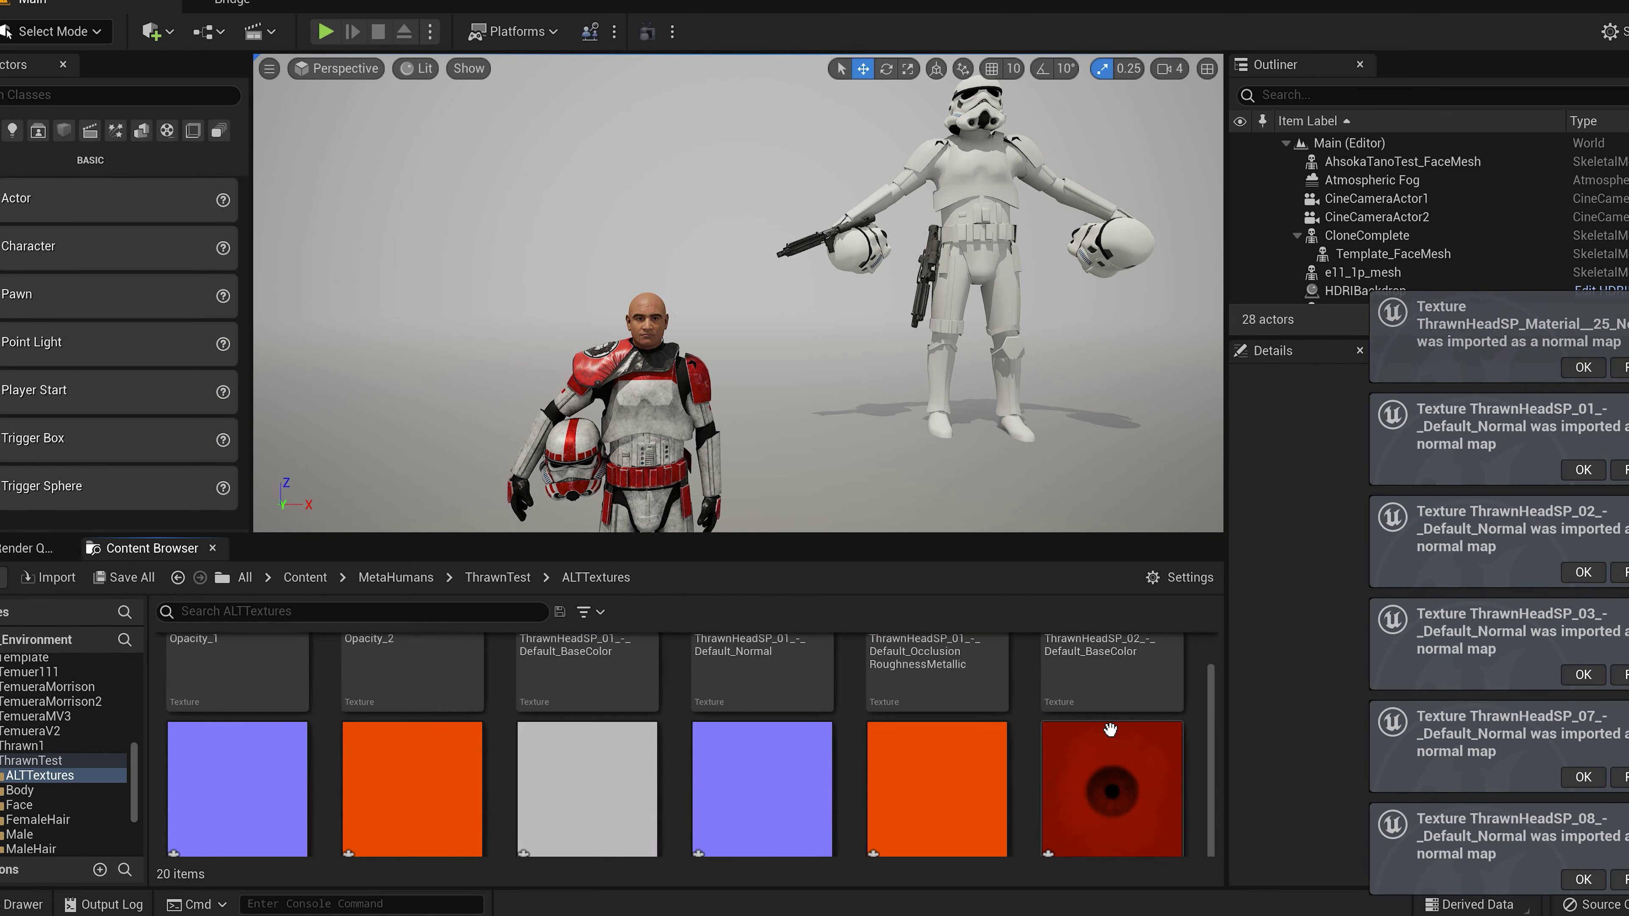
pyautogui.scroll(2, 1030, 732)
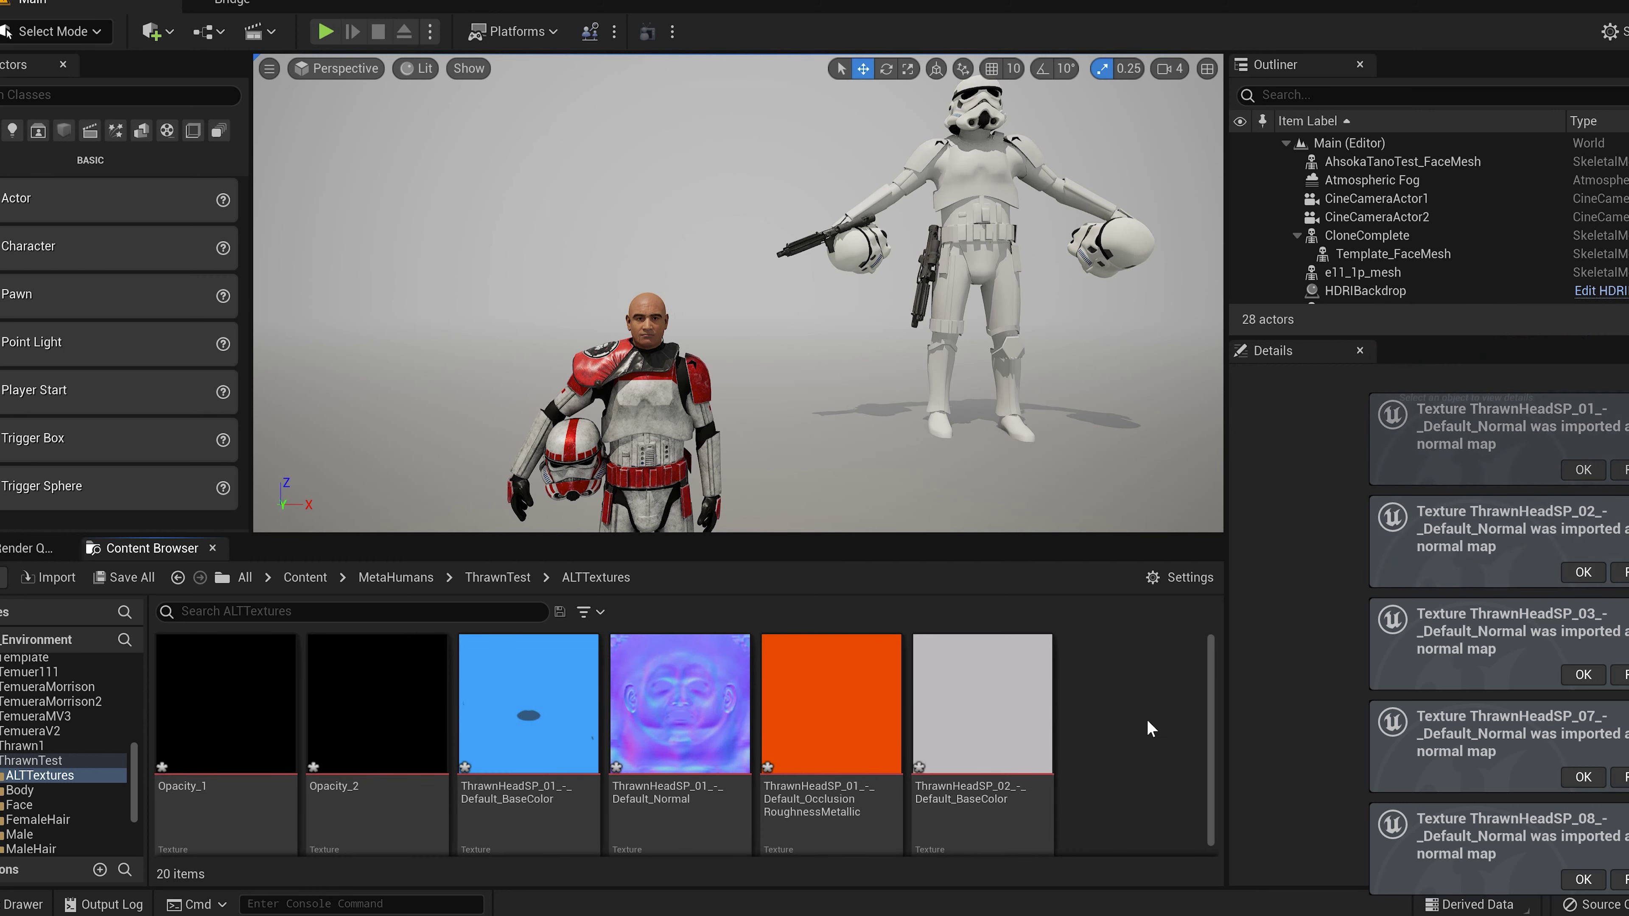
pyautogui.rightClick(1102, 703)
pyautogui.moveTo(1098, 713)
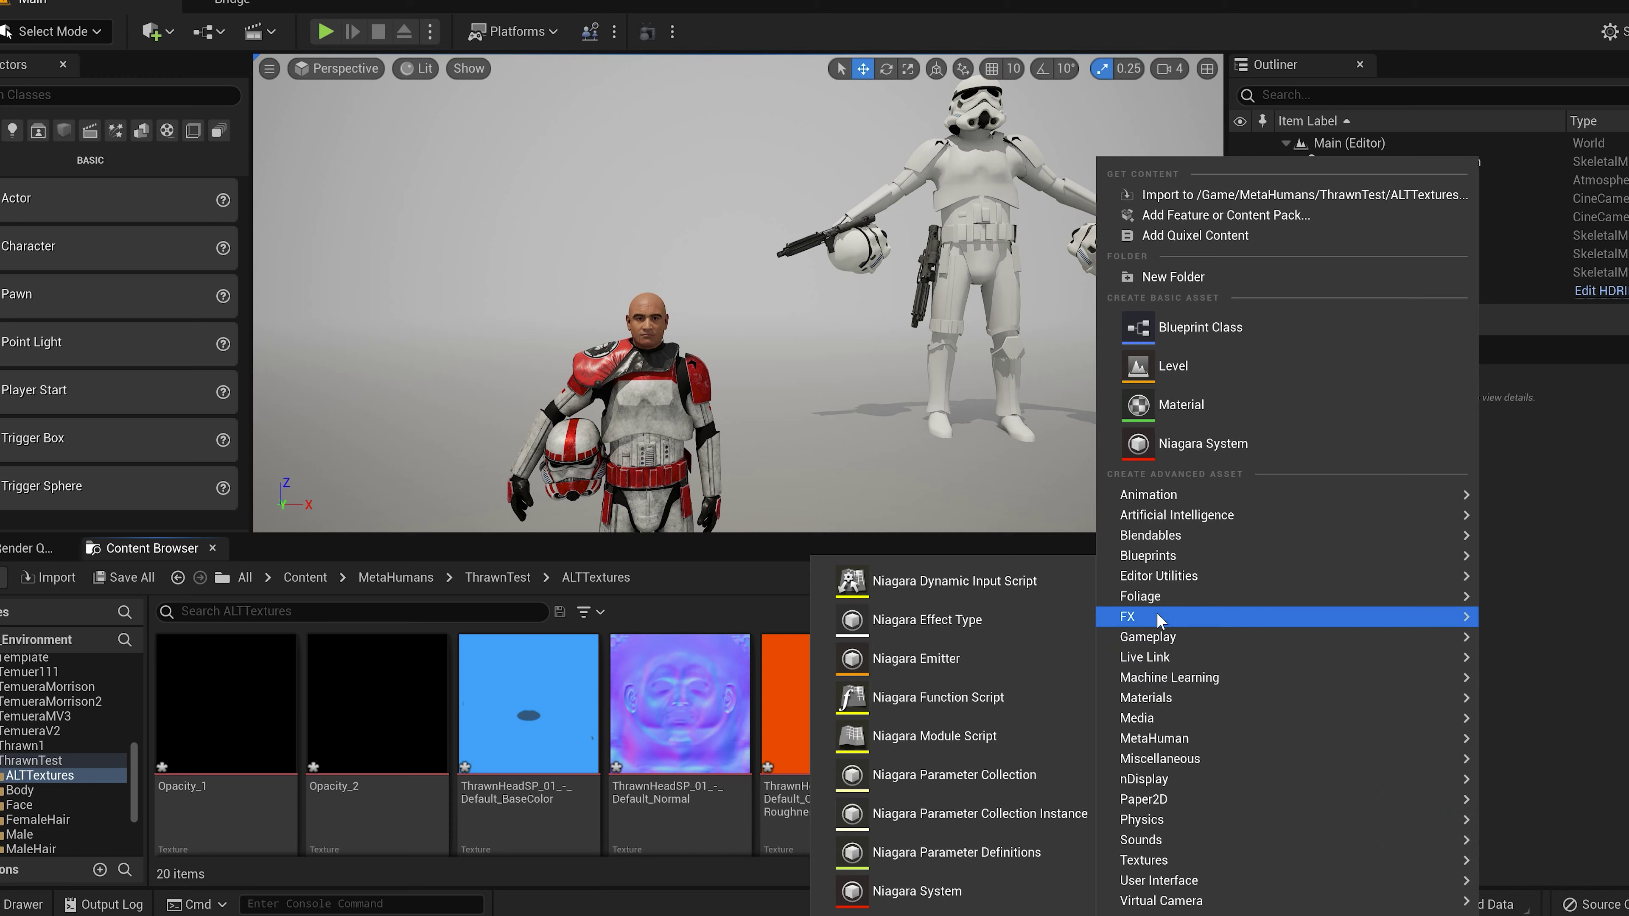
pyautogui.moveTo(1154, 677)
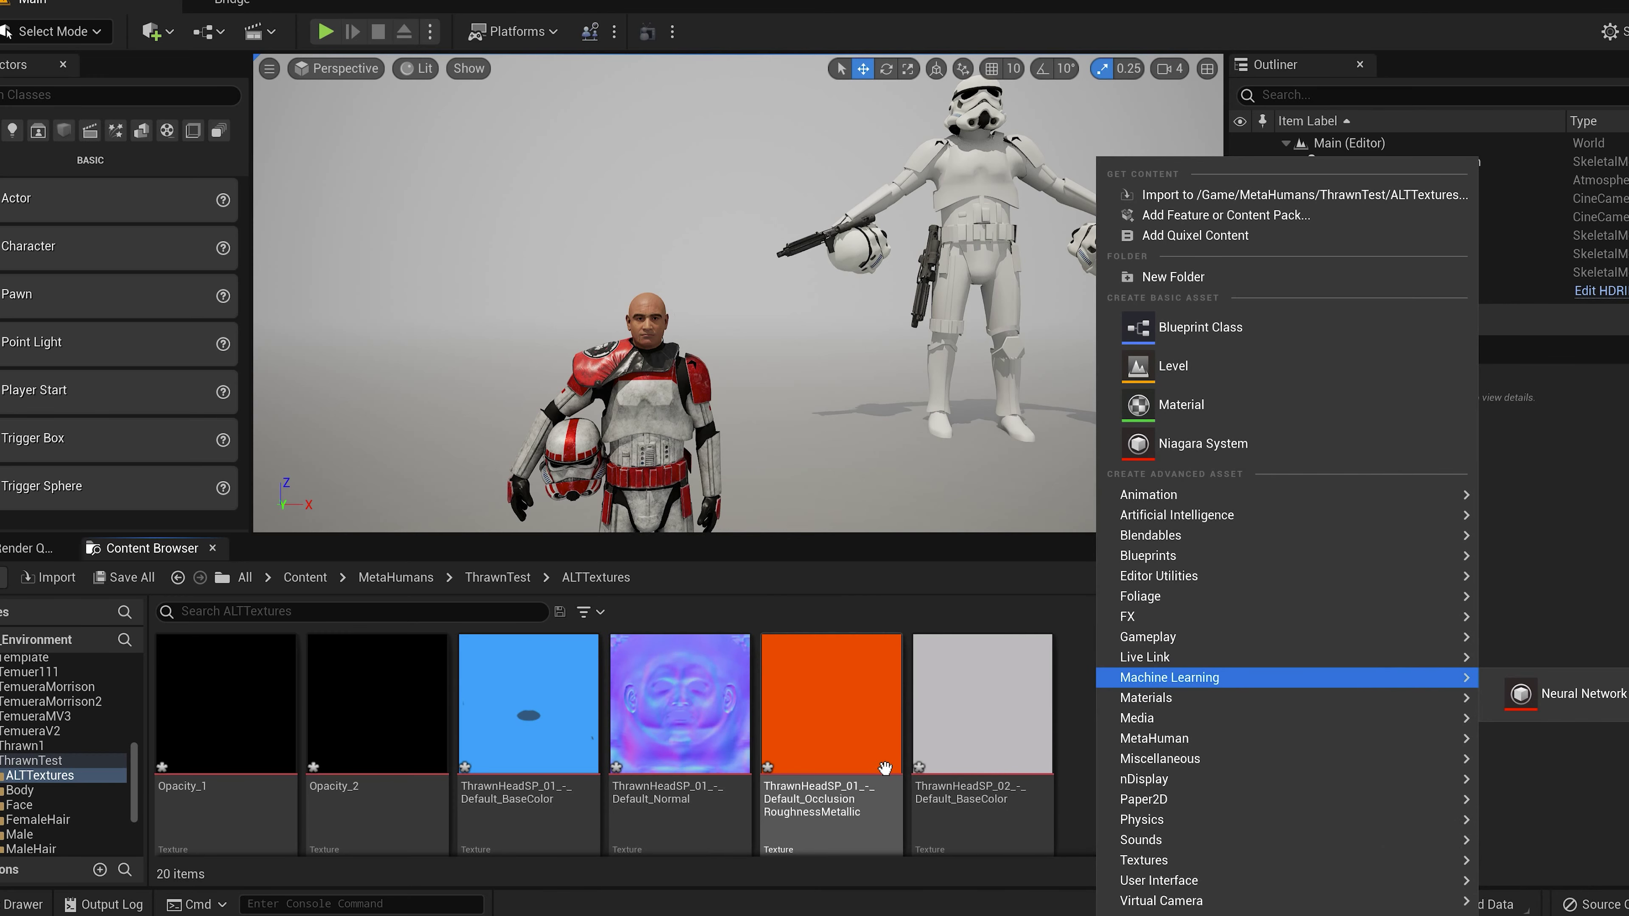
pyautogui.click(1072, 689)
pyautogui.scroll(-5, 569, 656)
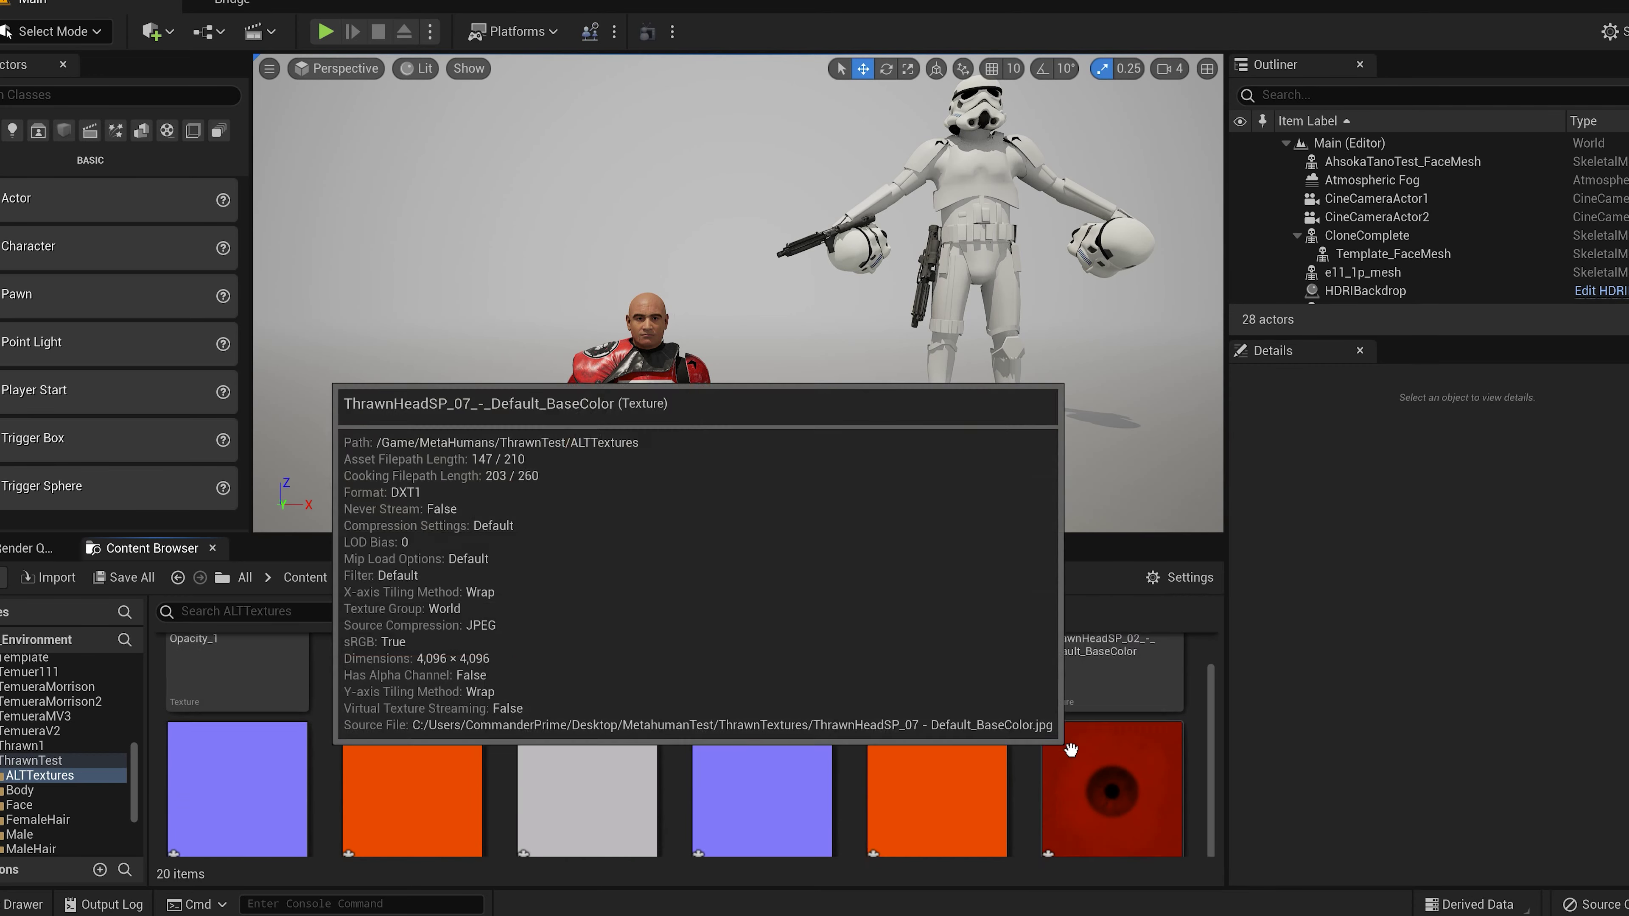
# Step: Create a material named Head in the ALTTextures folder and open it for editing
pyautogui.scroll(5, 569, 656)
pyautogui.click(921, 722)
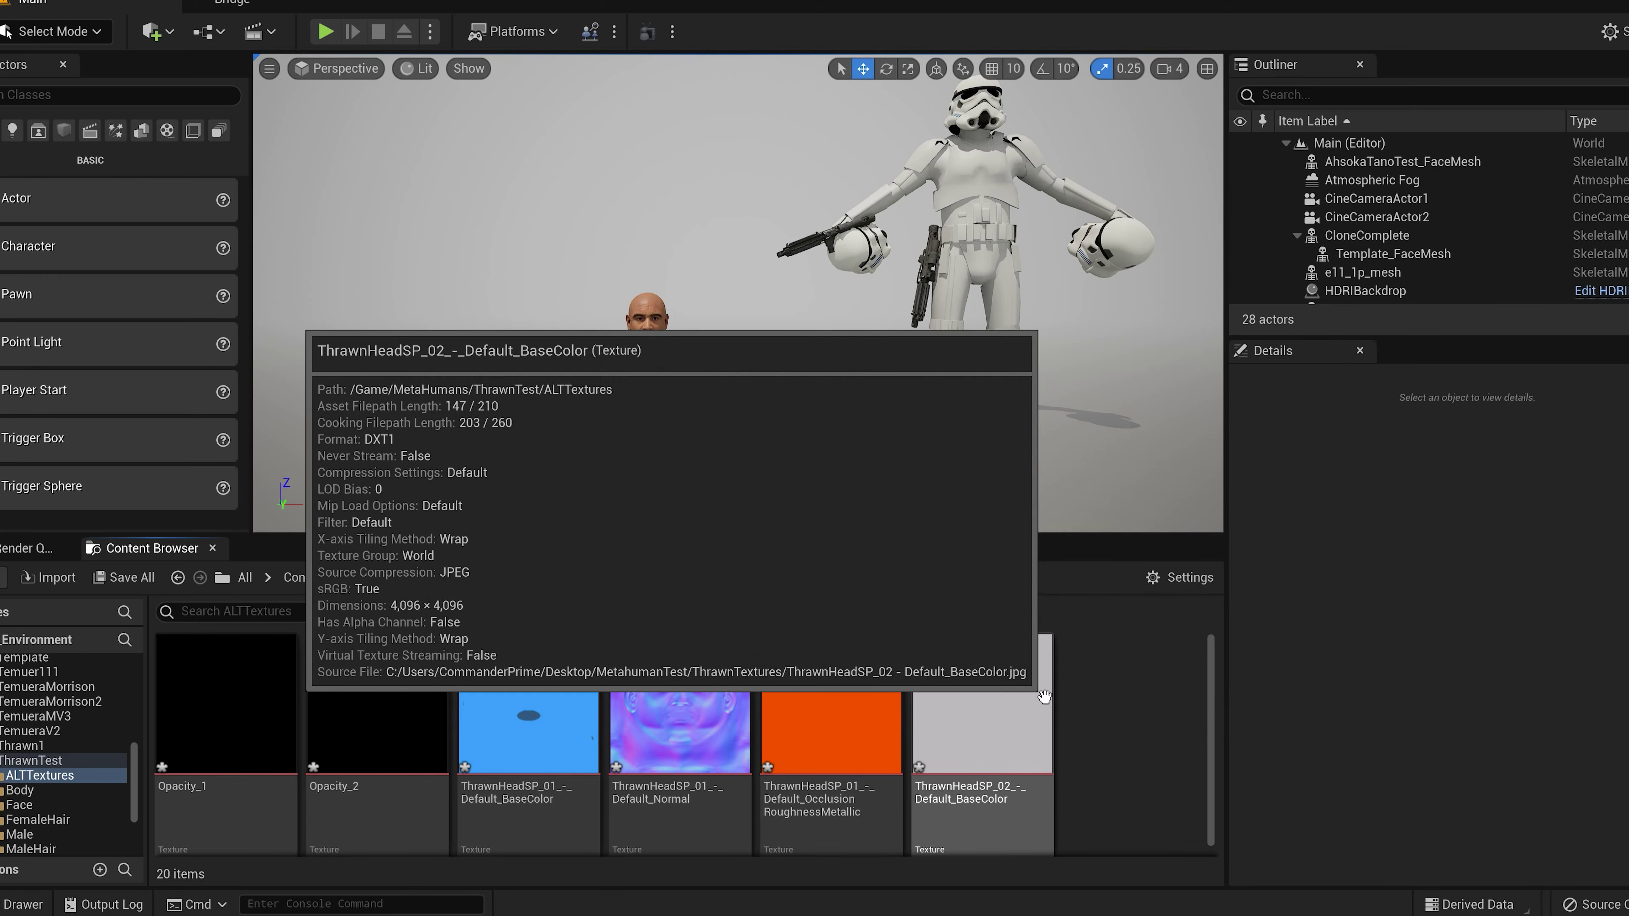
pyautogui.rightClick(1100, 766)
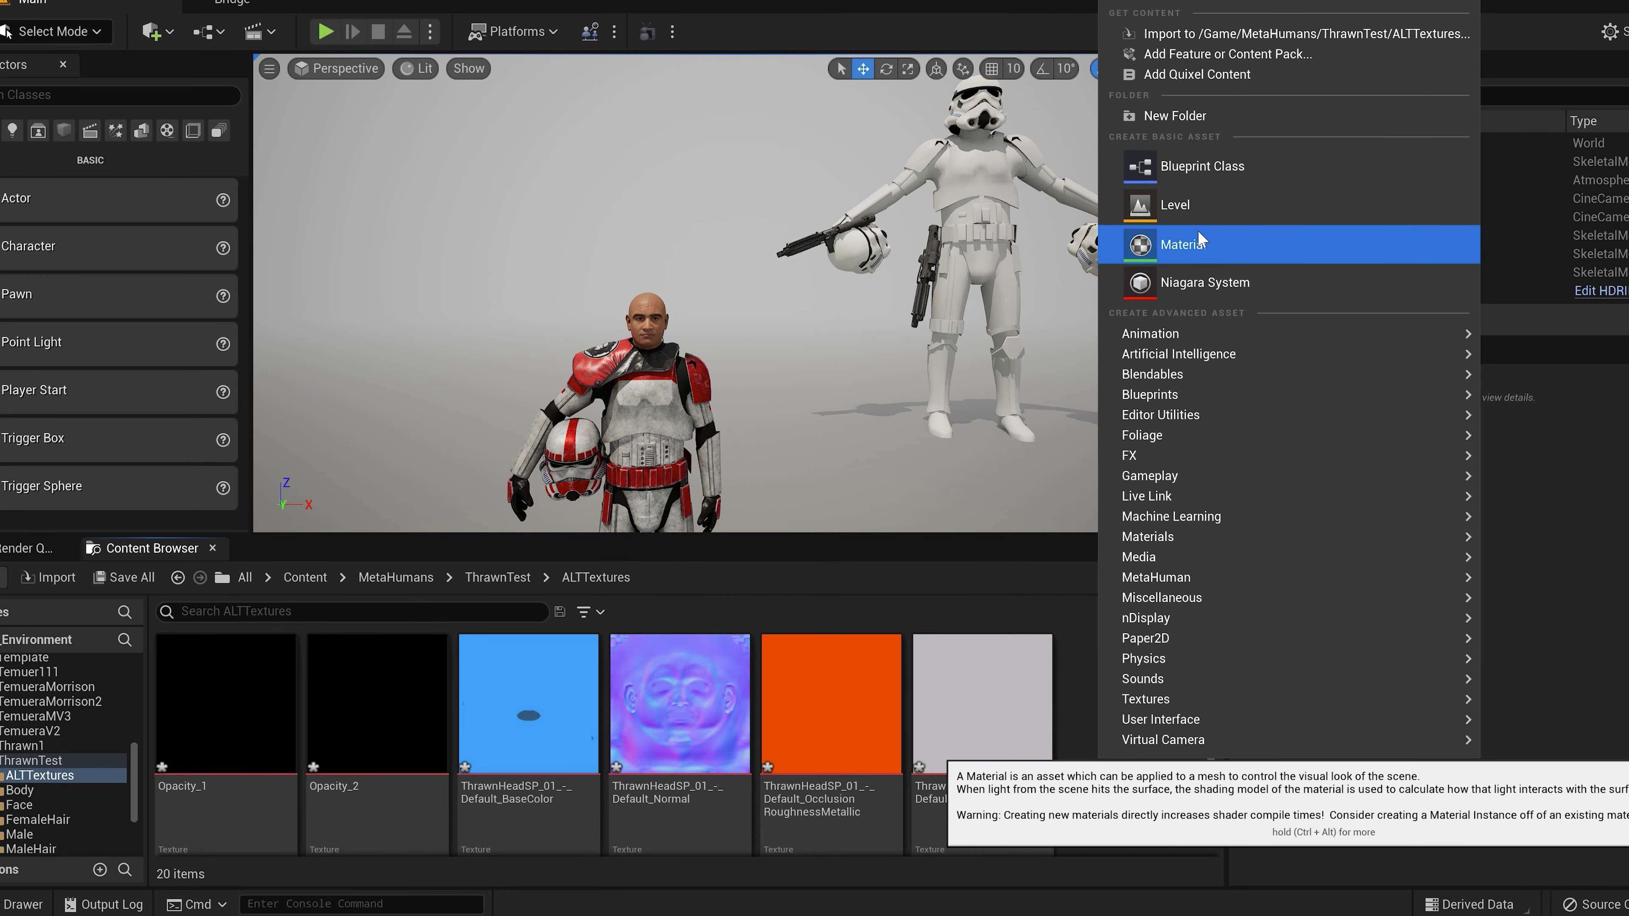
pyautogui.click(1148, 244)
pyautogui.press('Return')
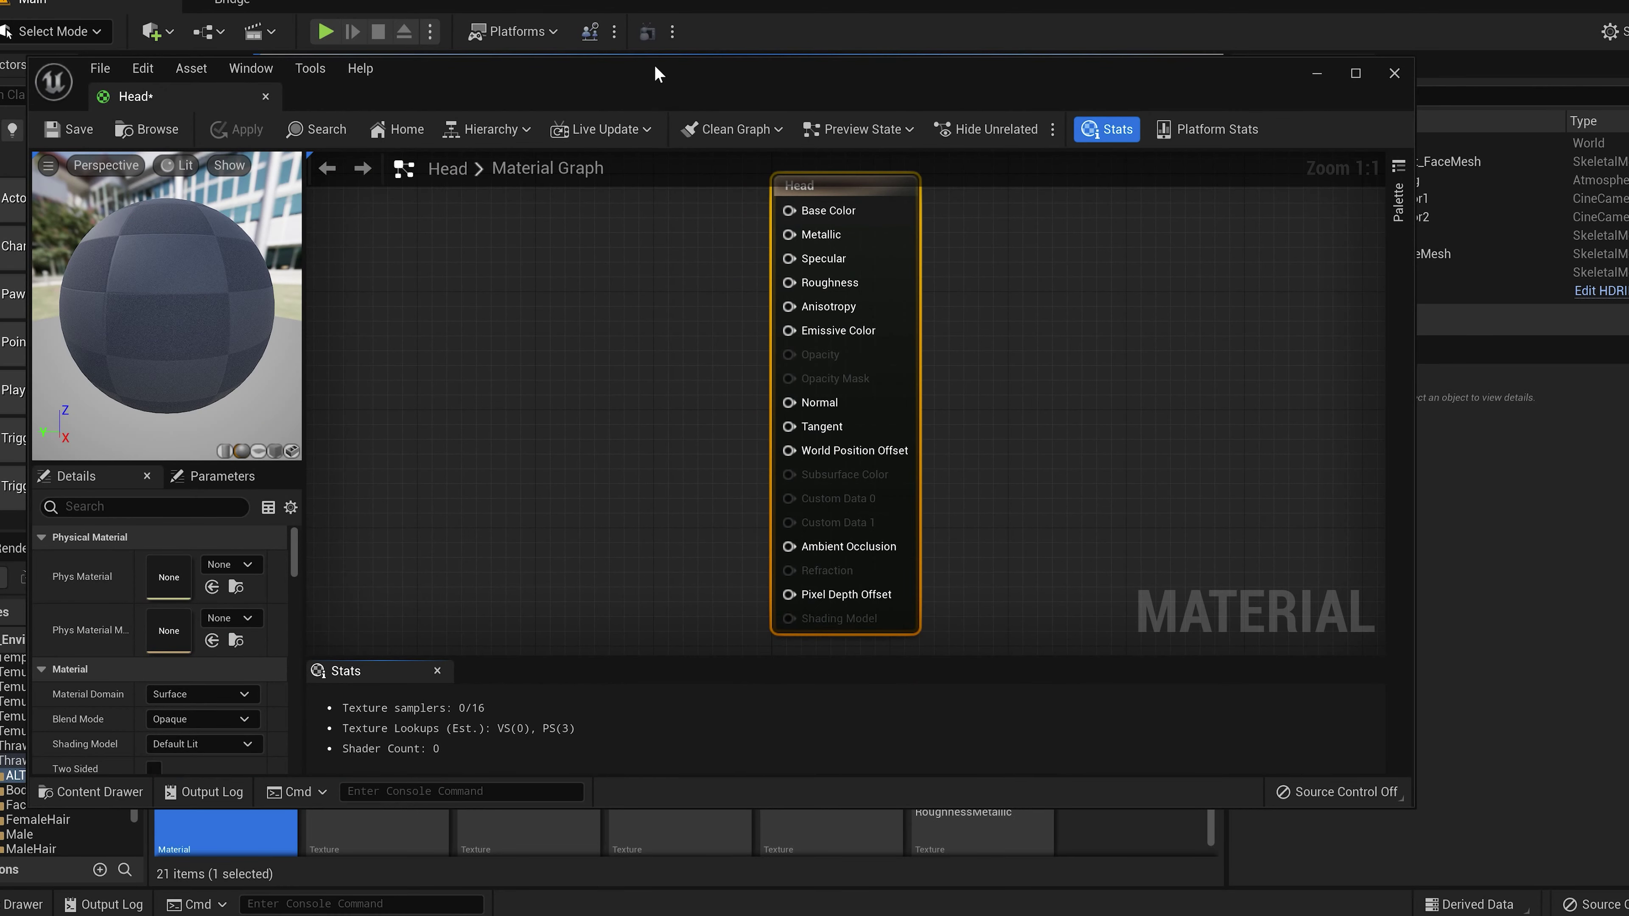
# Step: Add the ThrawnHeadSP_01 BaseColor texture to the Head material graph and connect its RGB output to Base Color
pyautogui.moveTo(665, 56); pyautogui.dragTo(655, 0)
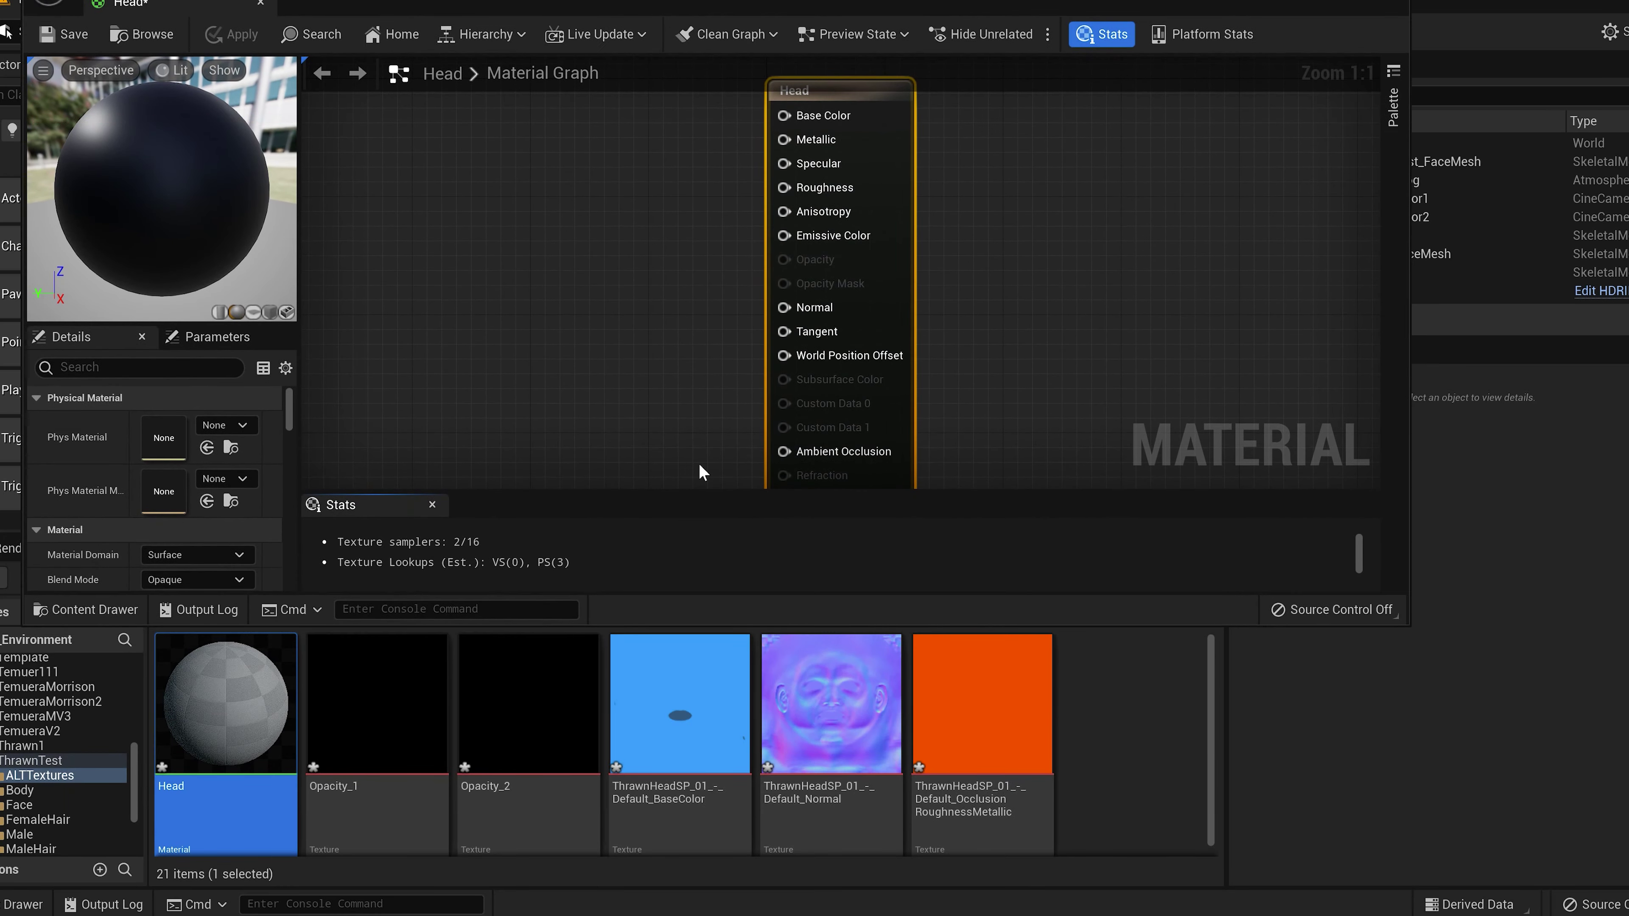
pyautogui.moveTo(687, 649); pyautogui.dragTo(352, 110)
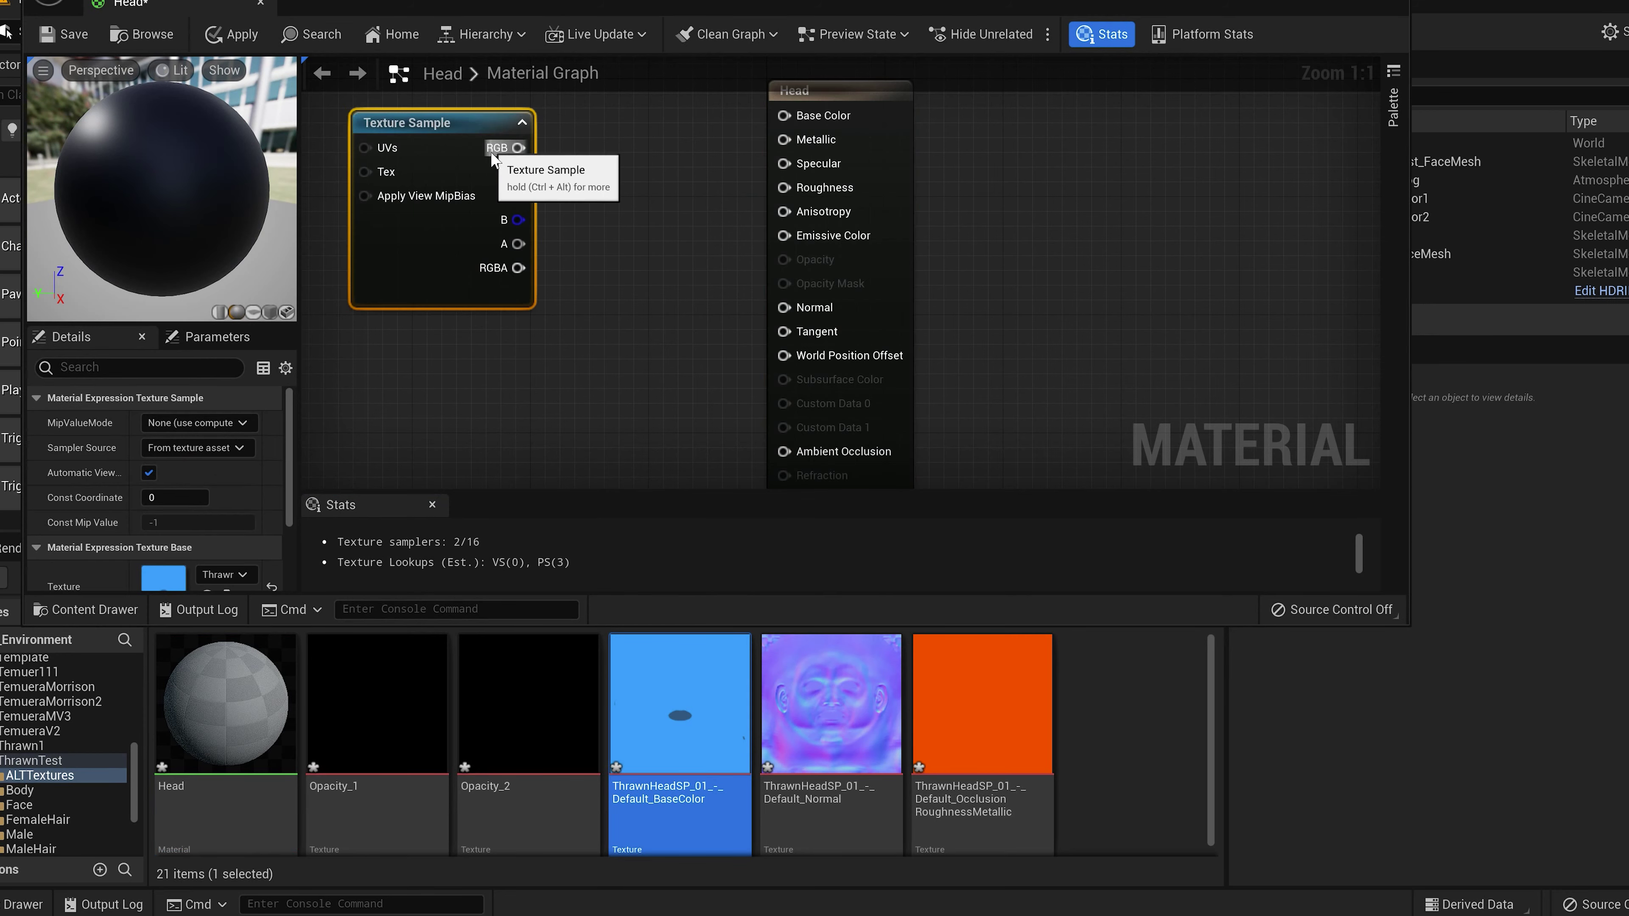
pyautogui.moveTo(518, 147); pyautogui.dragTo(782, 115)
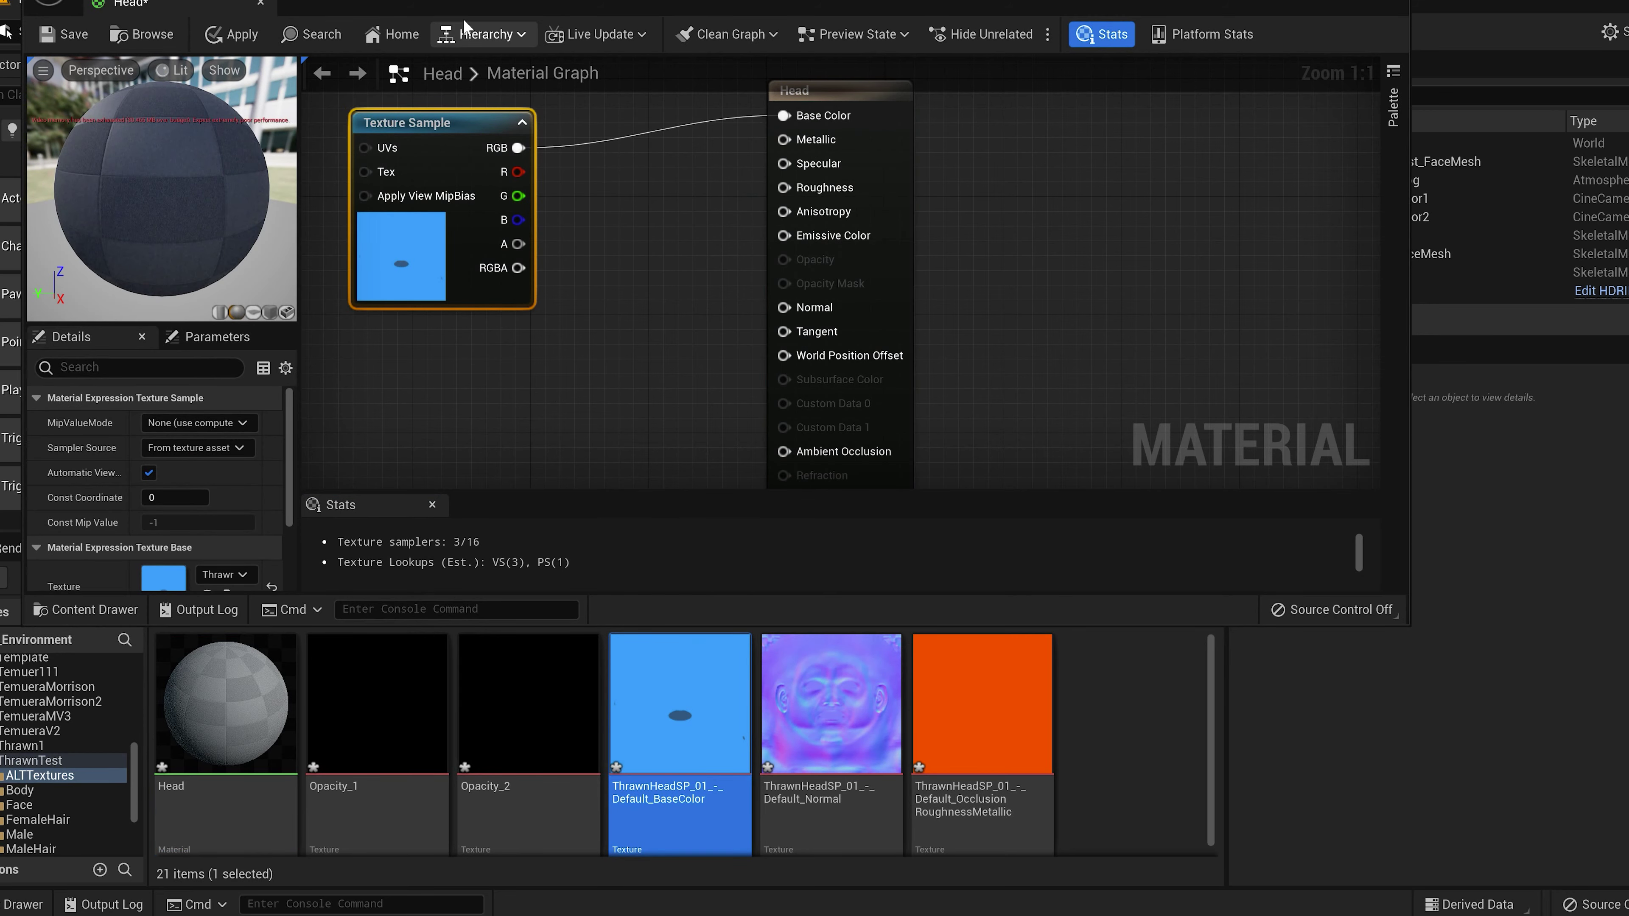
# Step: Add the FaceNormal_MAIN_LOD texture from the ThrawnTest/Face folder to the Head material, connect its RGB output to Normal and inspect the preview sphere
pyautogui.moveTo(475, 5); pyautogui.dragTo(1212, 45)
pyautogui.click(497, 578)
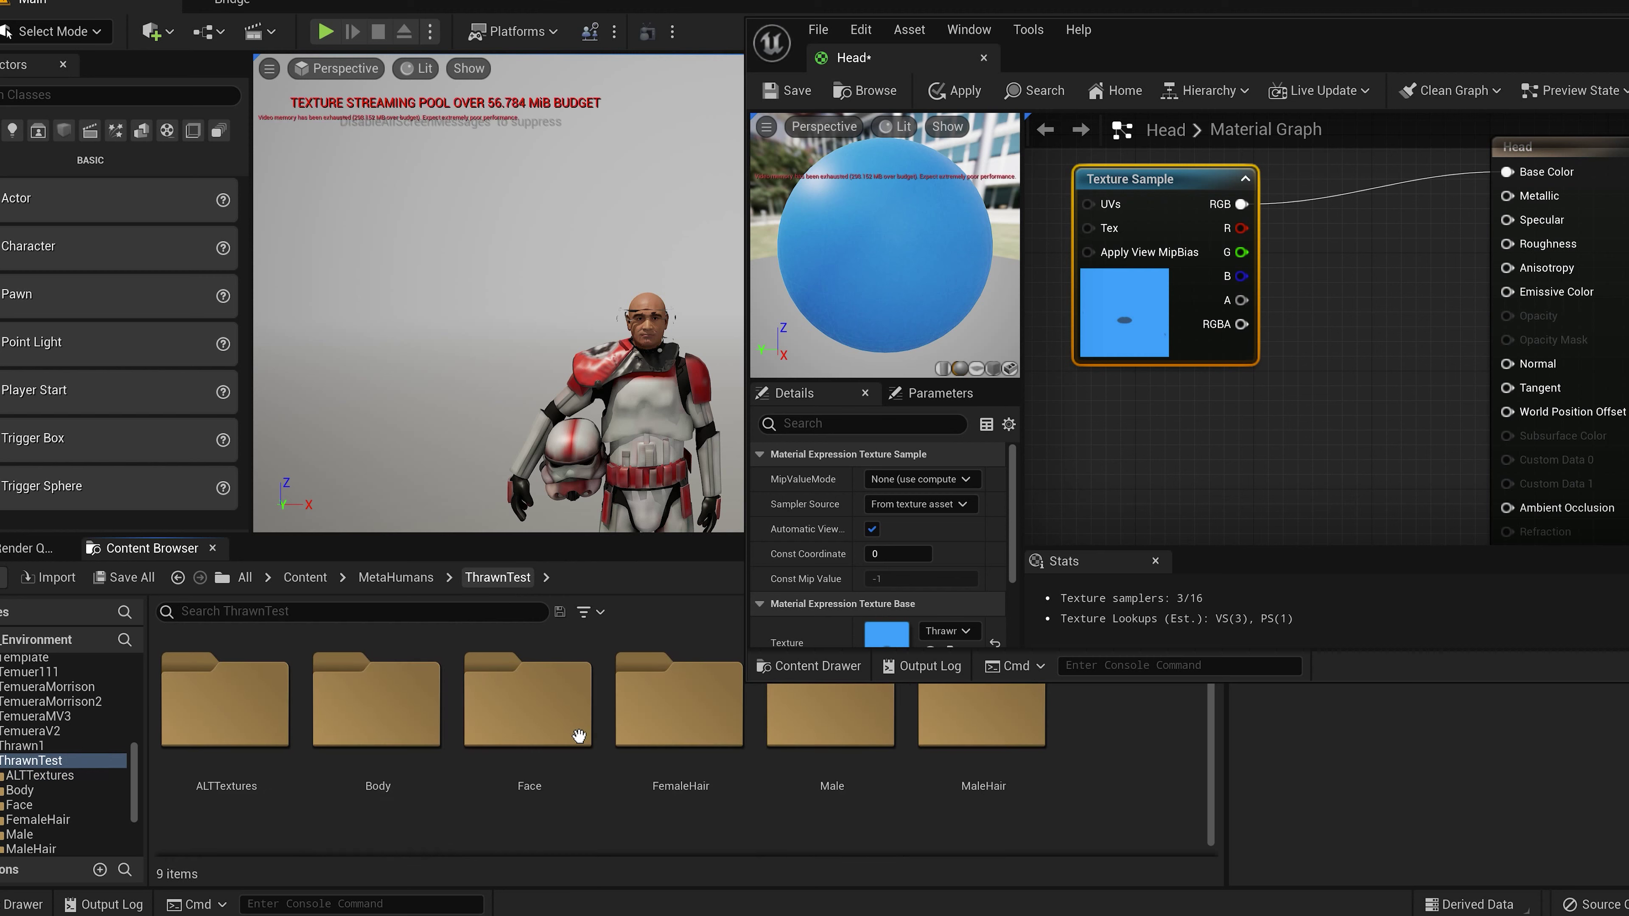
pyautogui.doubleClick(554, 736)
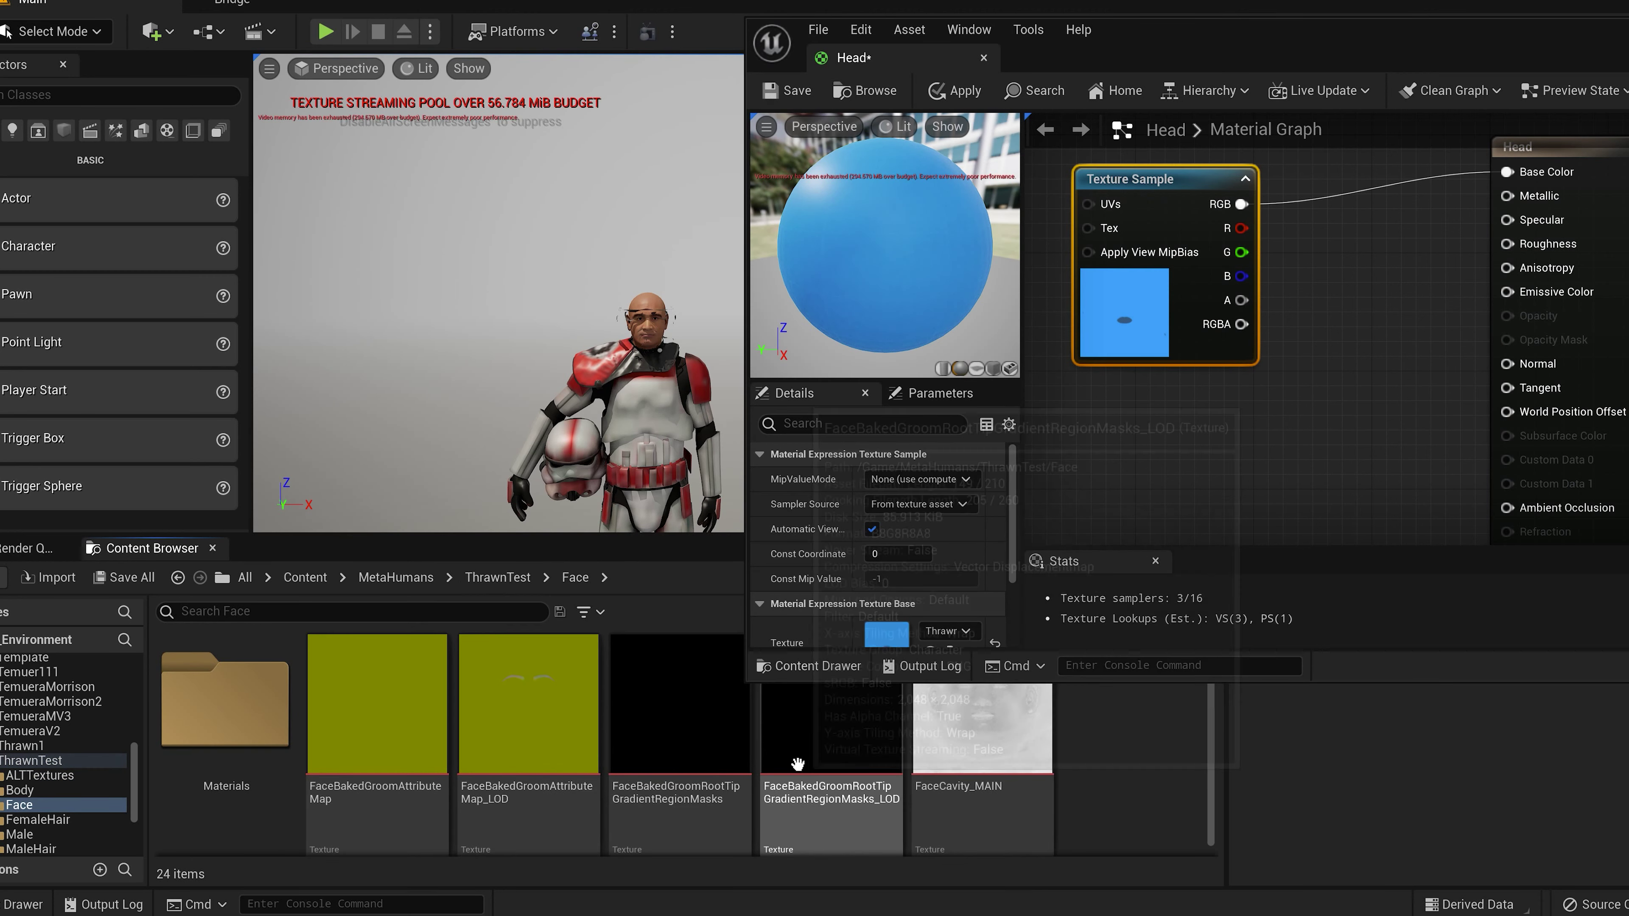
pyautogui.scroll(-4, 974, 759)
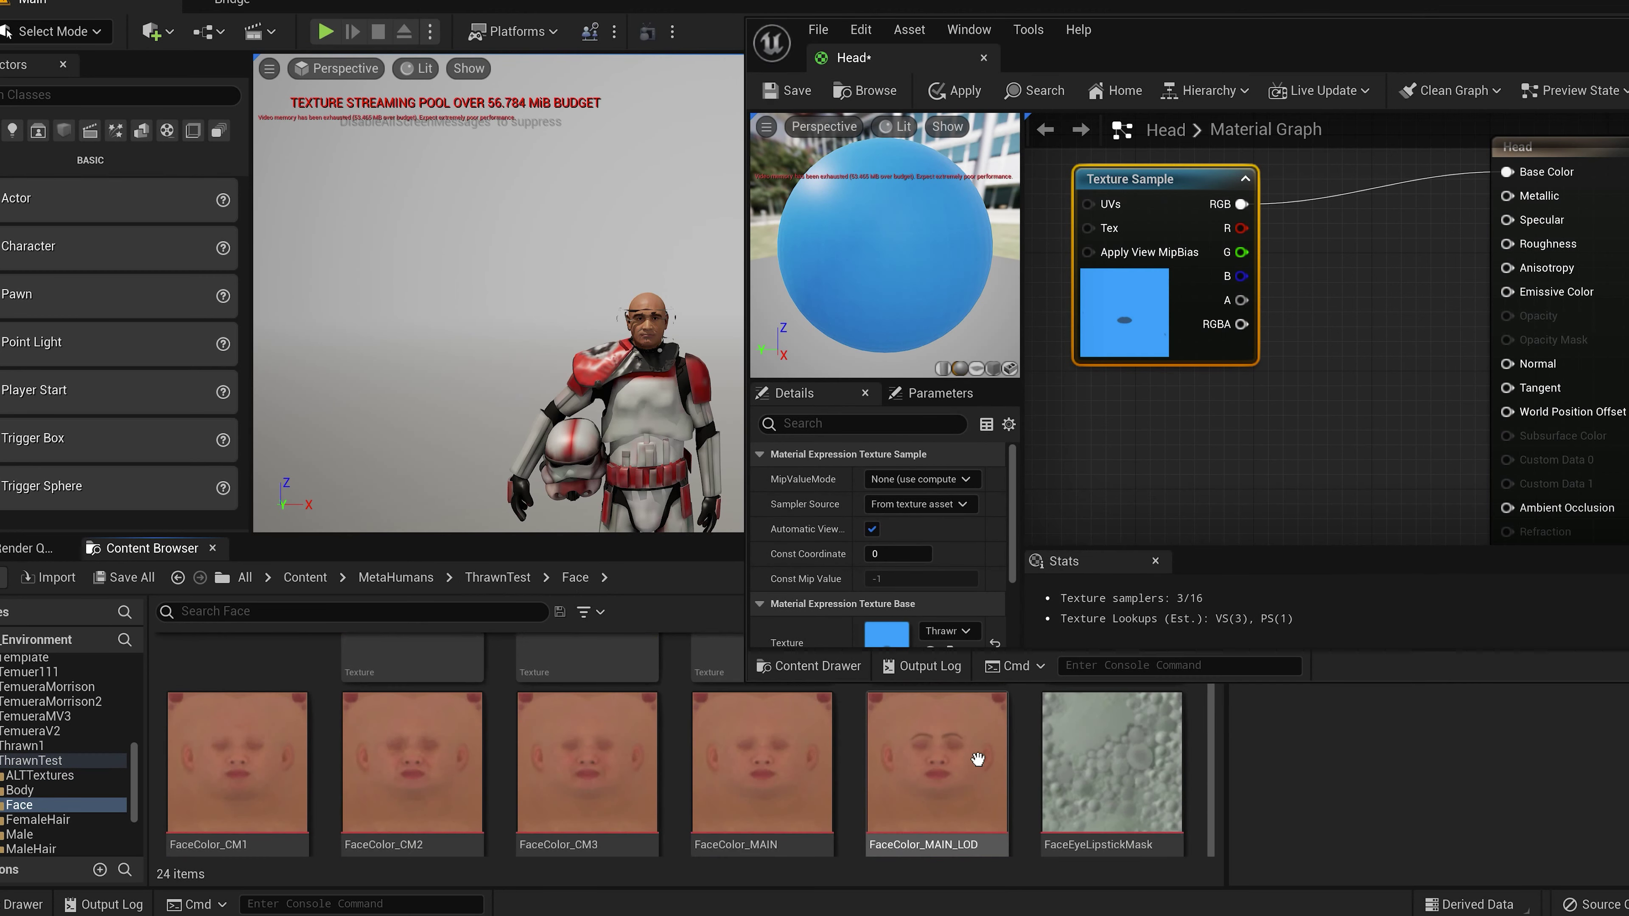
pyautogui.scroll(-2, 877, 756)
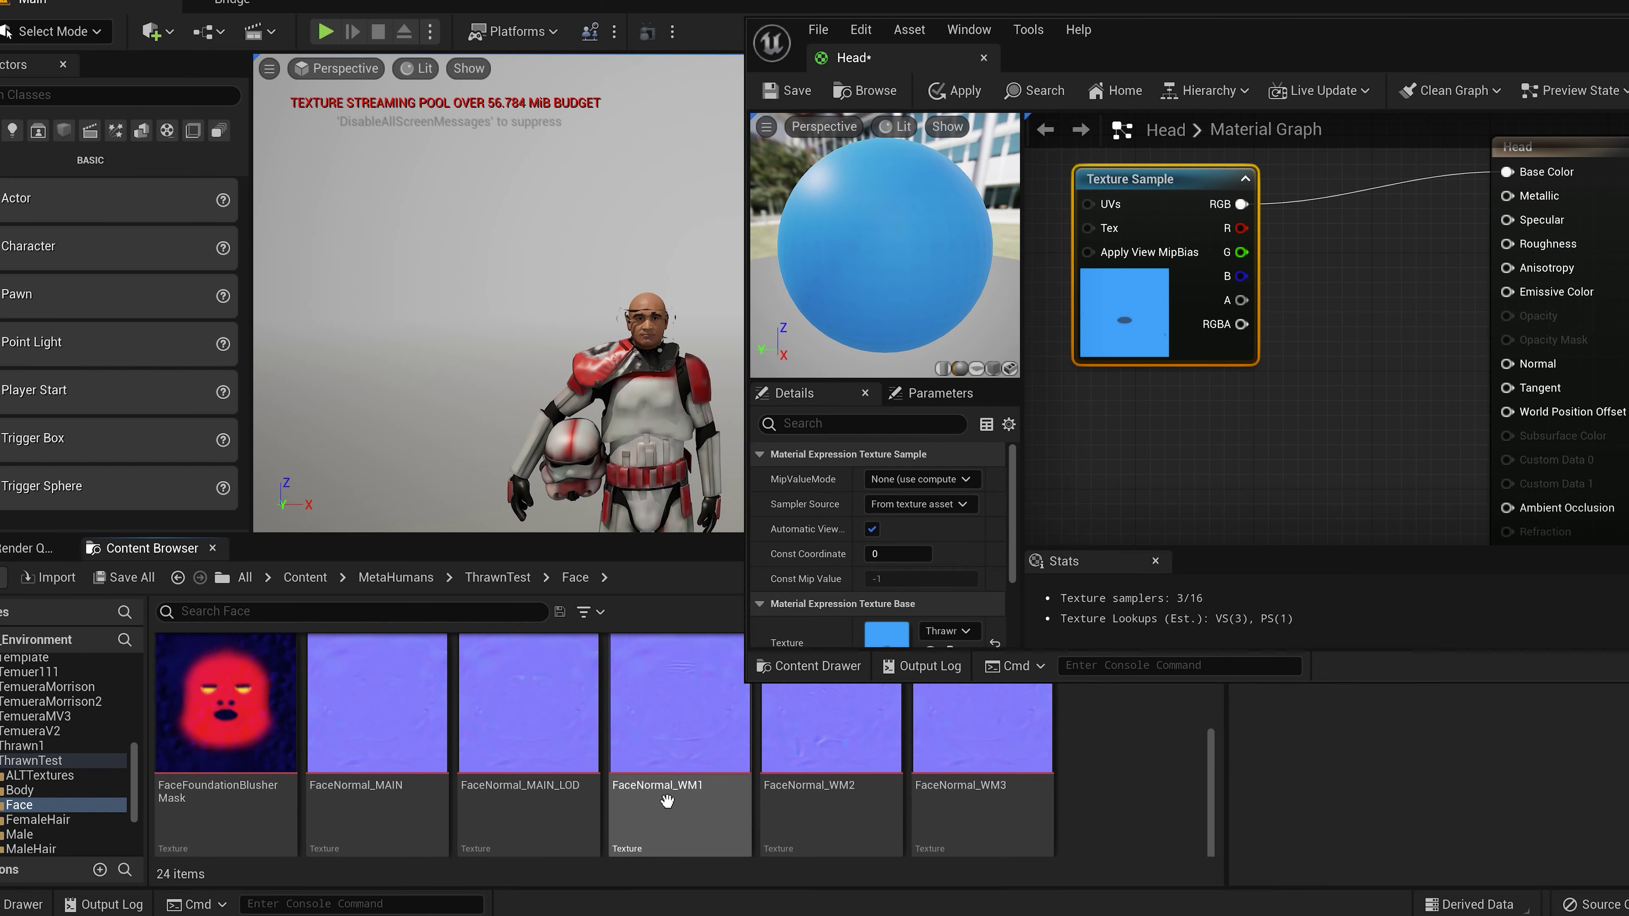
pyautogui.moveTo(379, 706); pyautogui.dragTo(1056, 429)
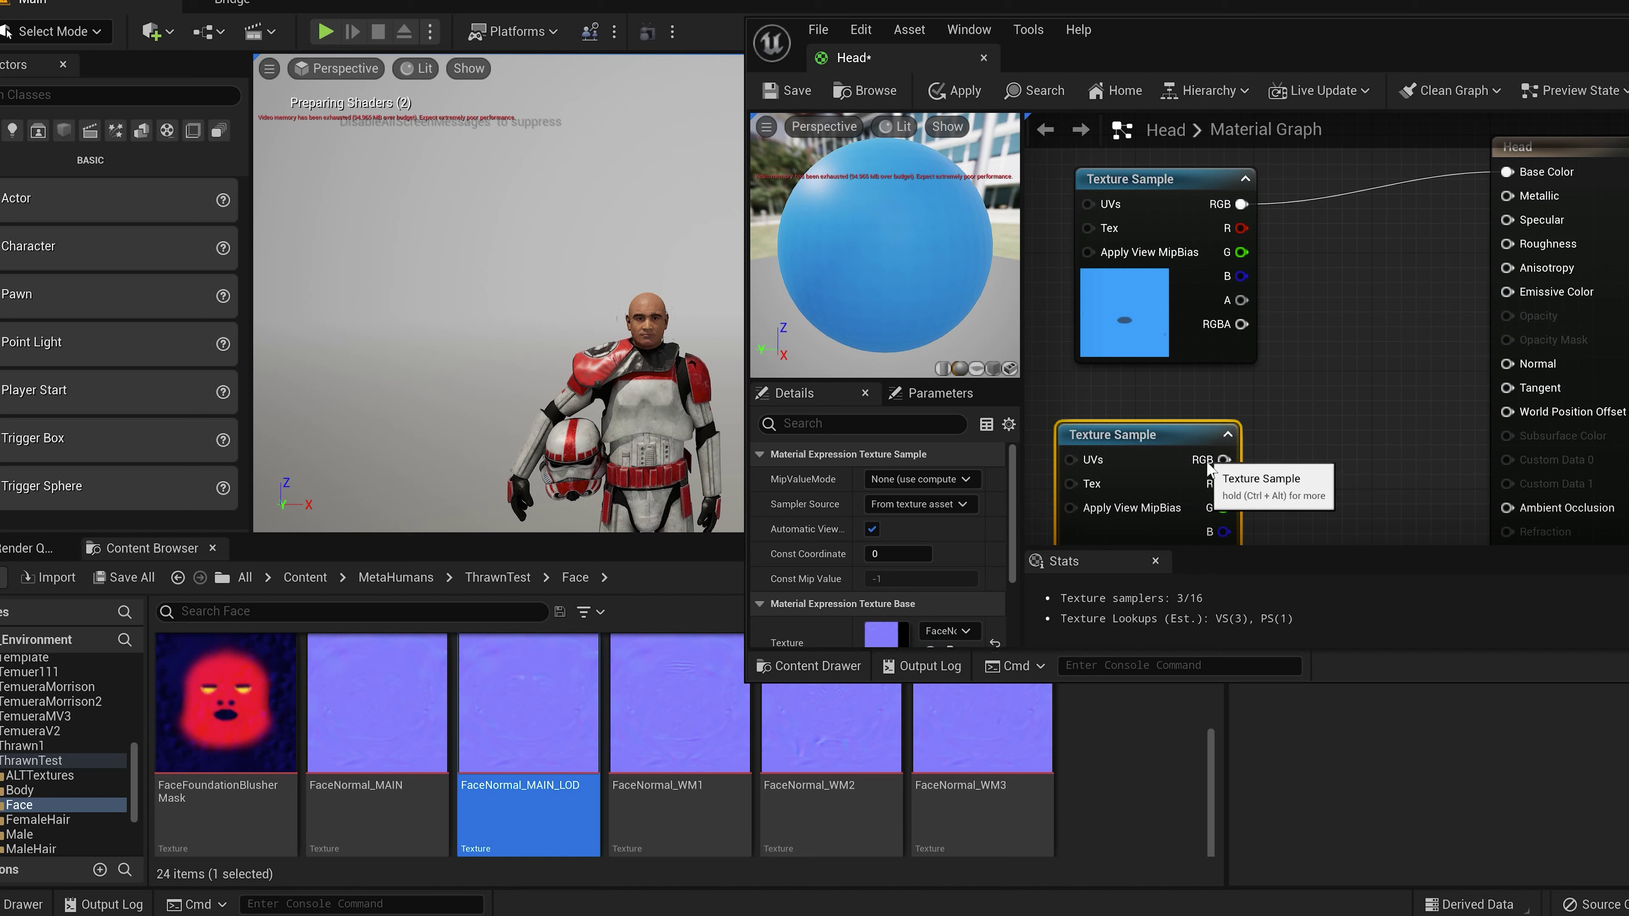
pyautogui.moveTo(1224, 459); pyautogui.dragTo(1533, 372)
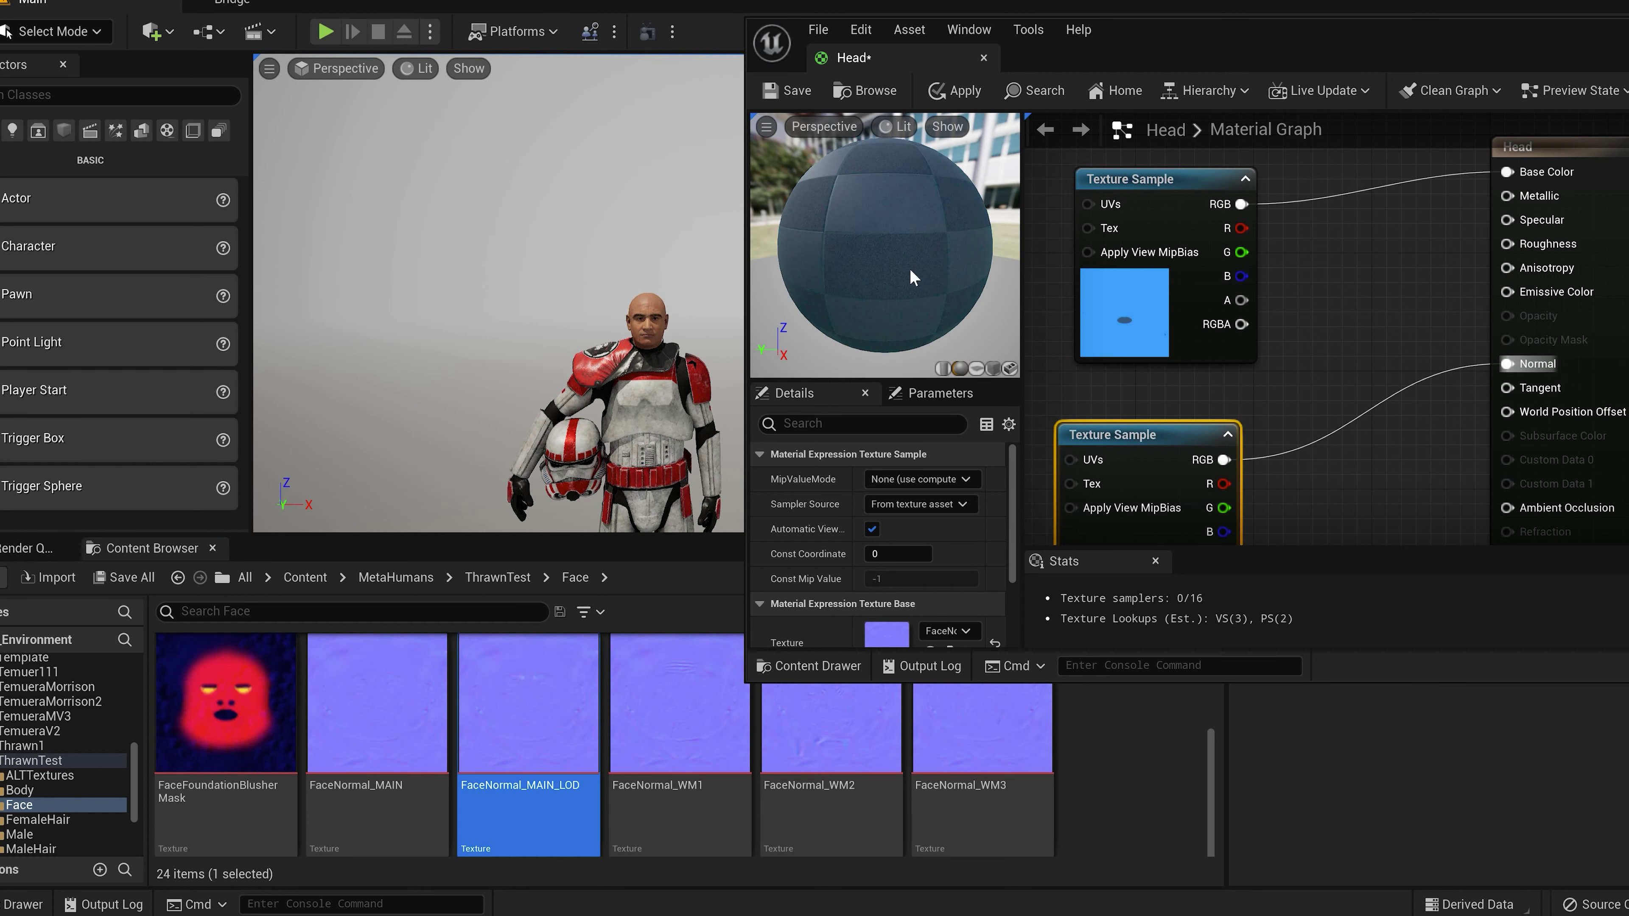
pyautogui.moveTo(865, 298); pyautogui.dragTo(843, 355)
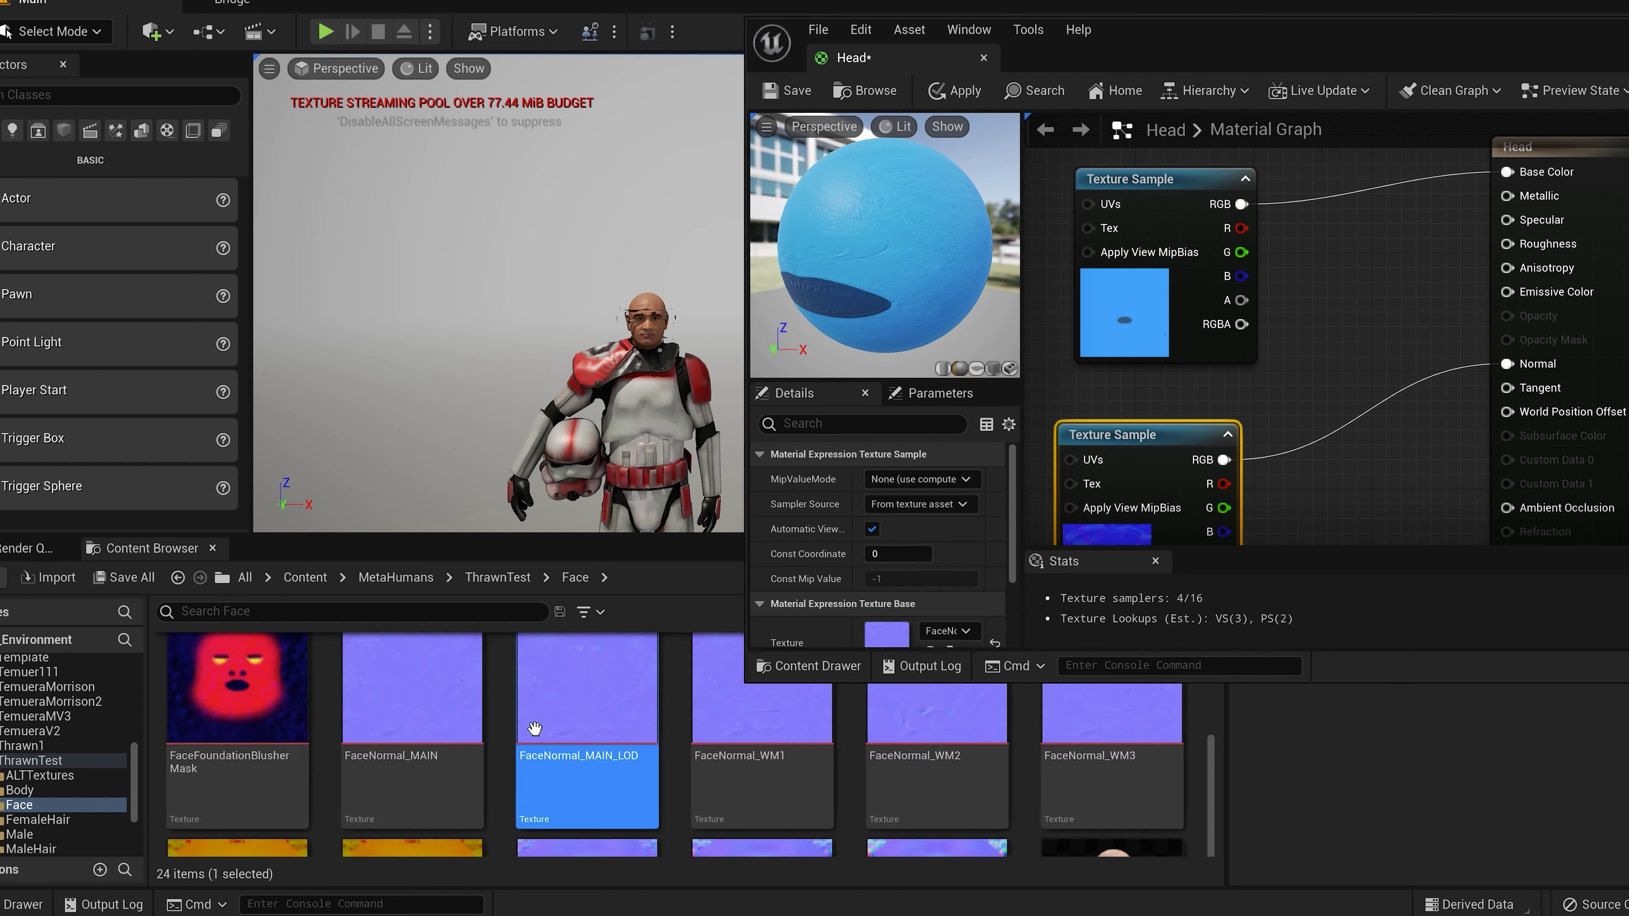
# Step: Connect the RGB output of the FaceRoughness_MAIN_LOD texture to the Head material's Roughness, and save and close the material
pyautogui.scroll(-3, 526, 706)
pyautogui.moveTo(226, 709); pyautogui.dragTo(1507, 243)
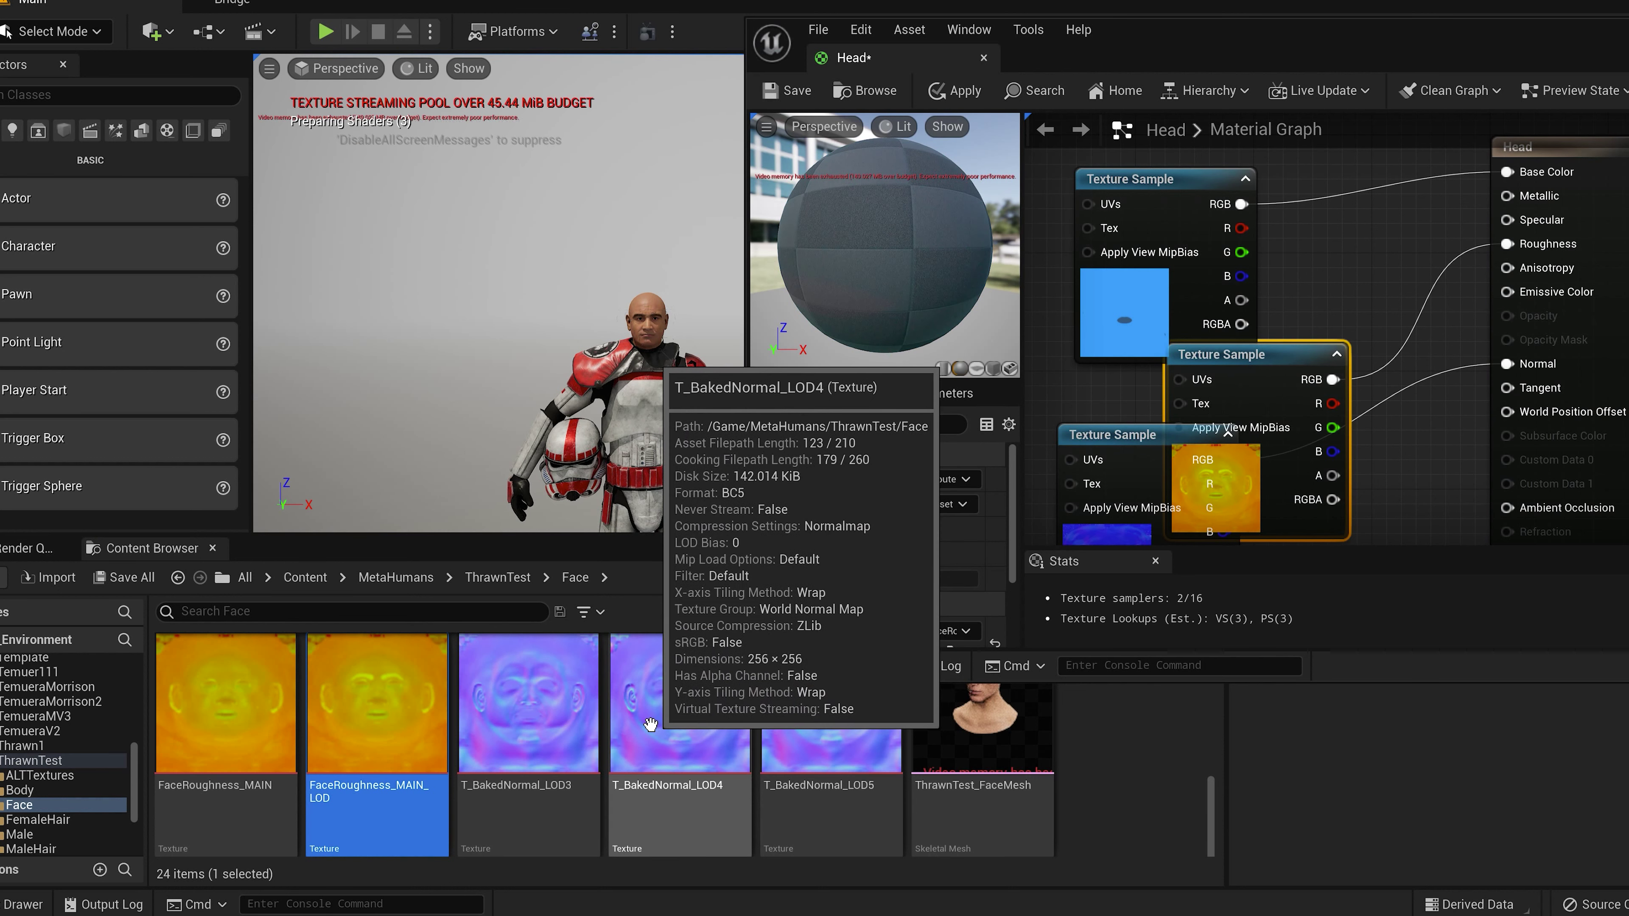
pyautogui.scroll(2, 705, 738)
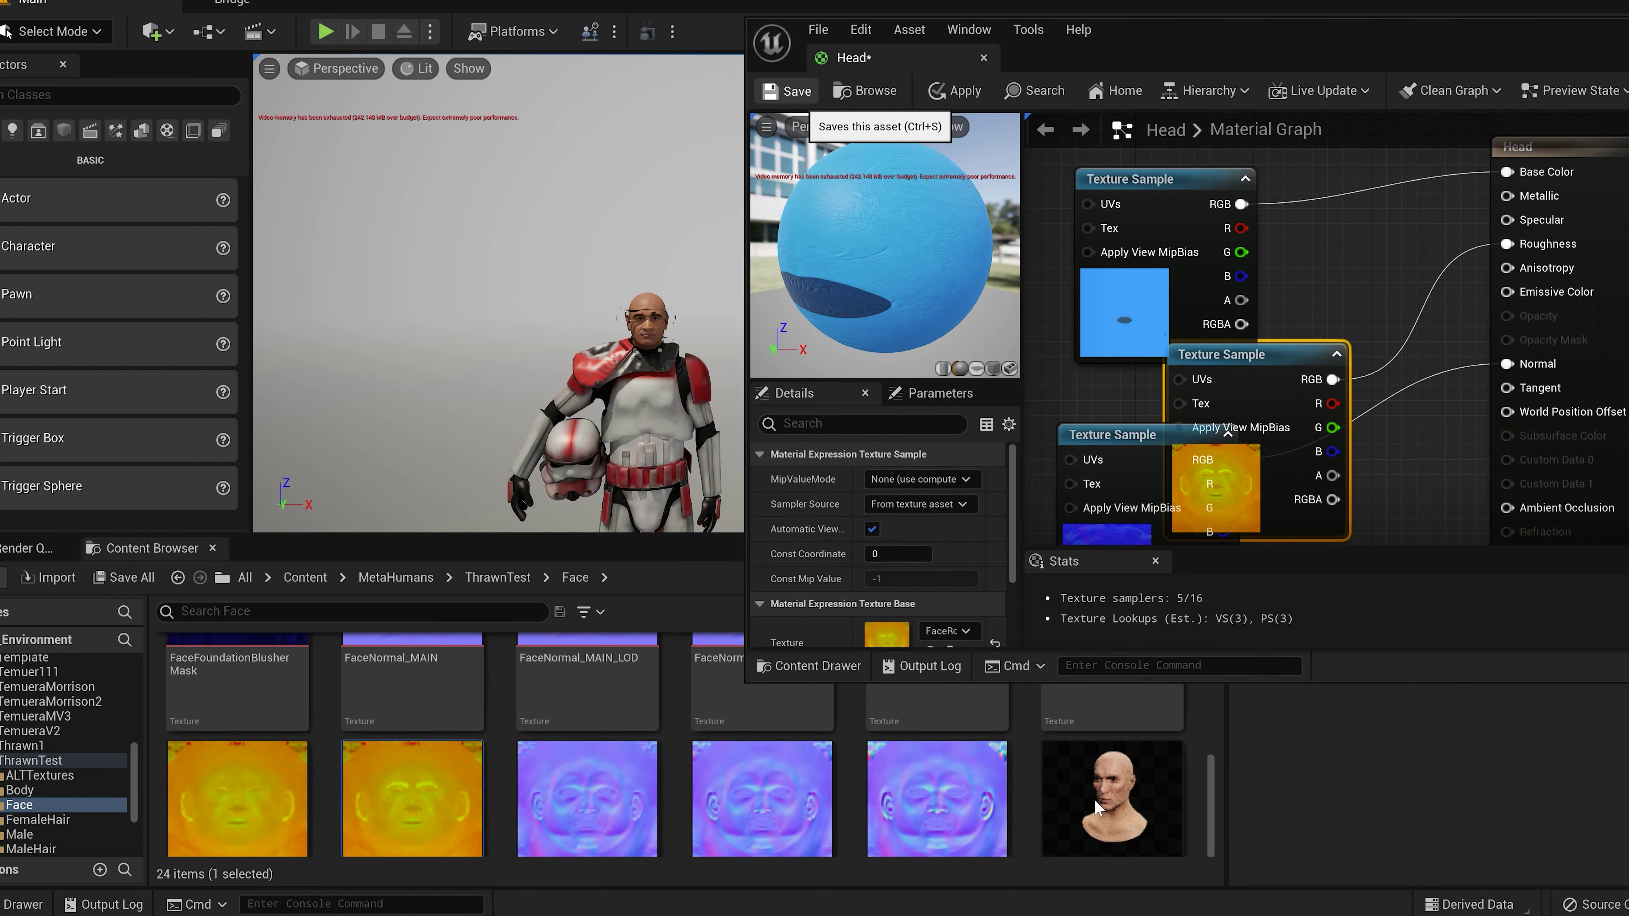
pyautogui.hotkey('ctrl', 's')
pyautogui.moveTo(1411, 32); pyautogui.dragTo(1577, 36)
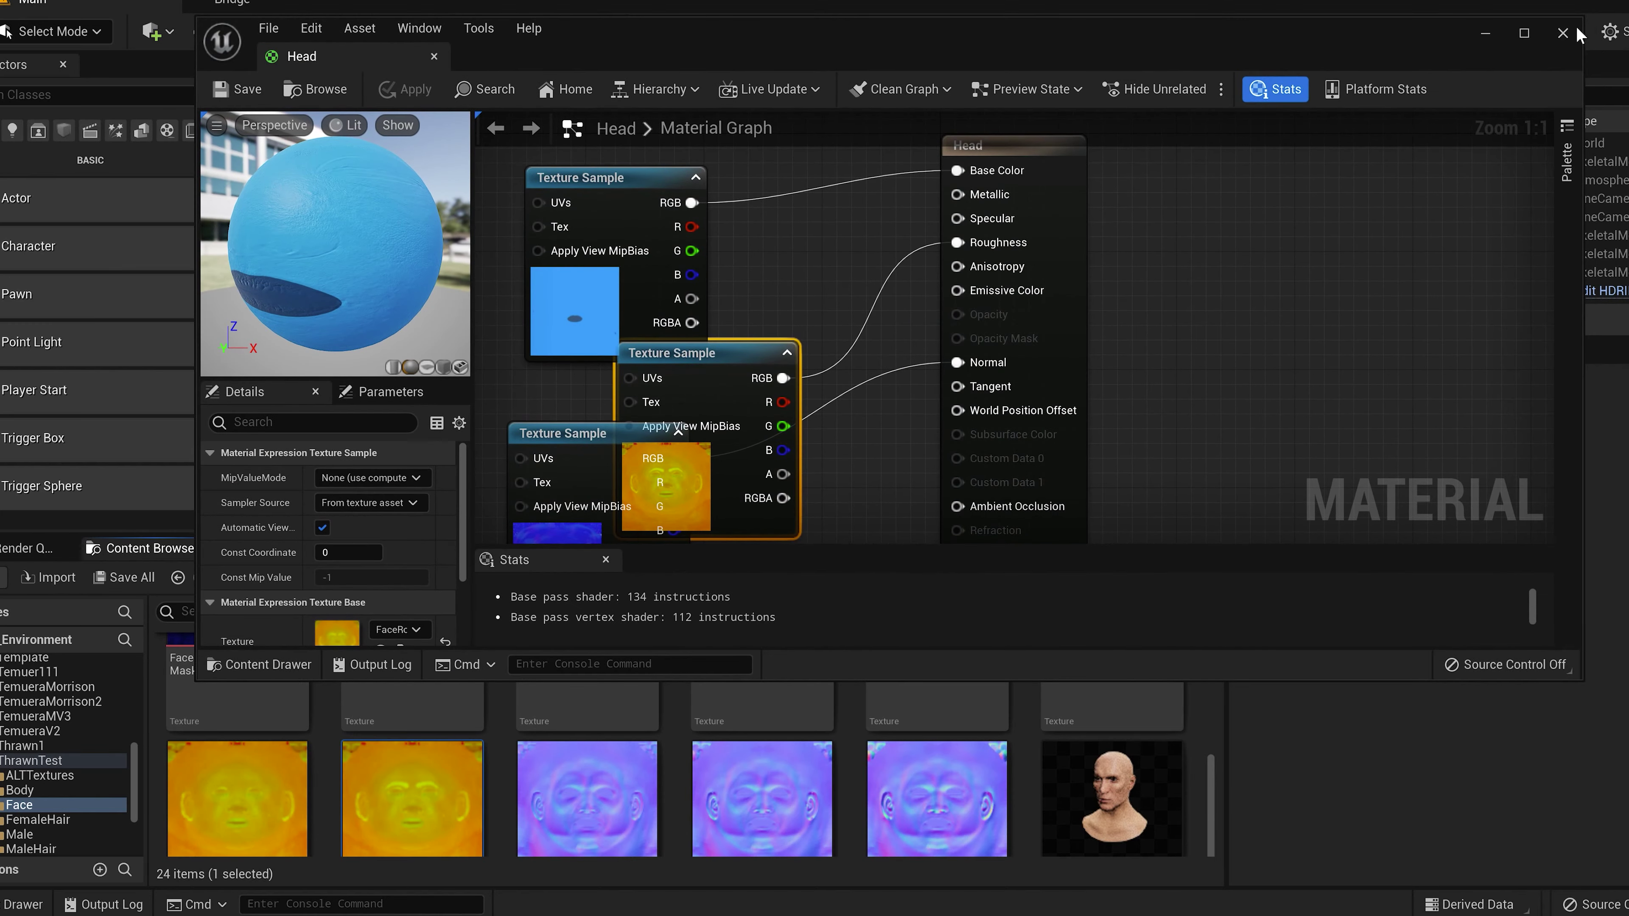
pyautogui.click(1563, 32)
# Step: Return to the ALTTextures folder and create a material named Eye
pyautogui.scroll(5, 782, 776)
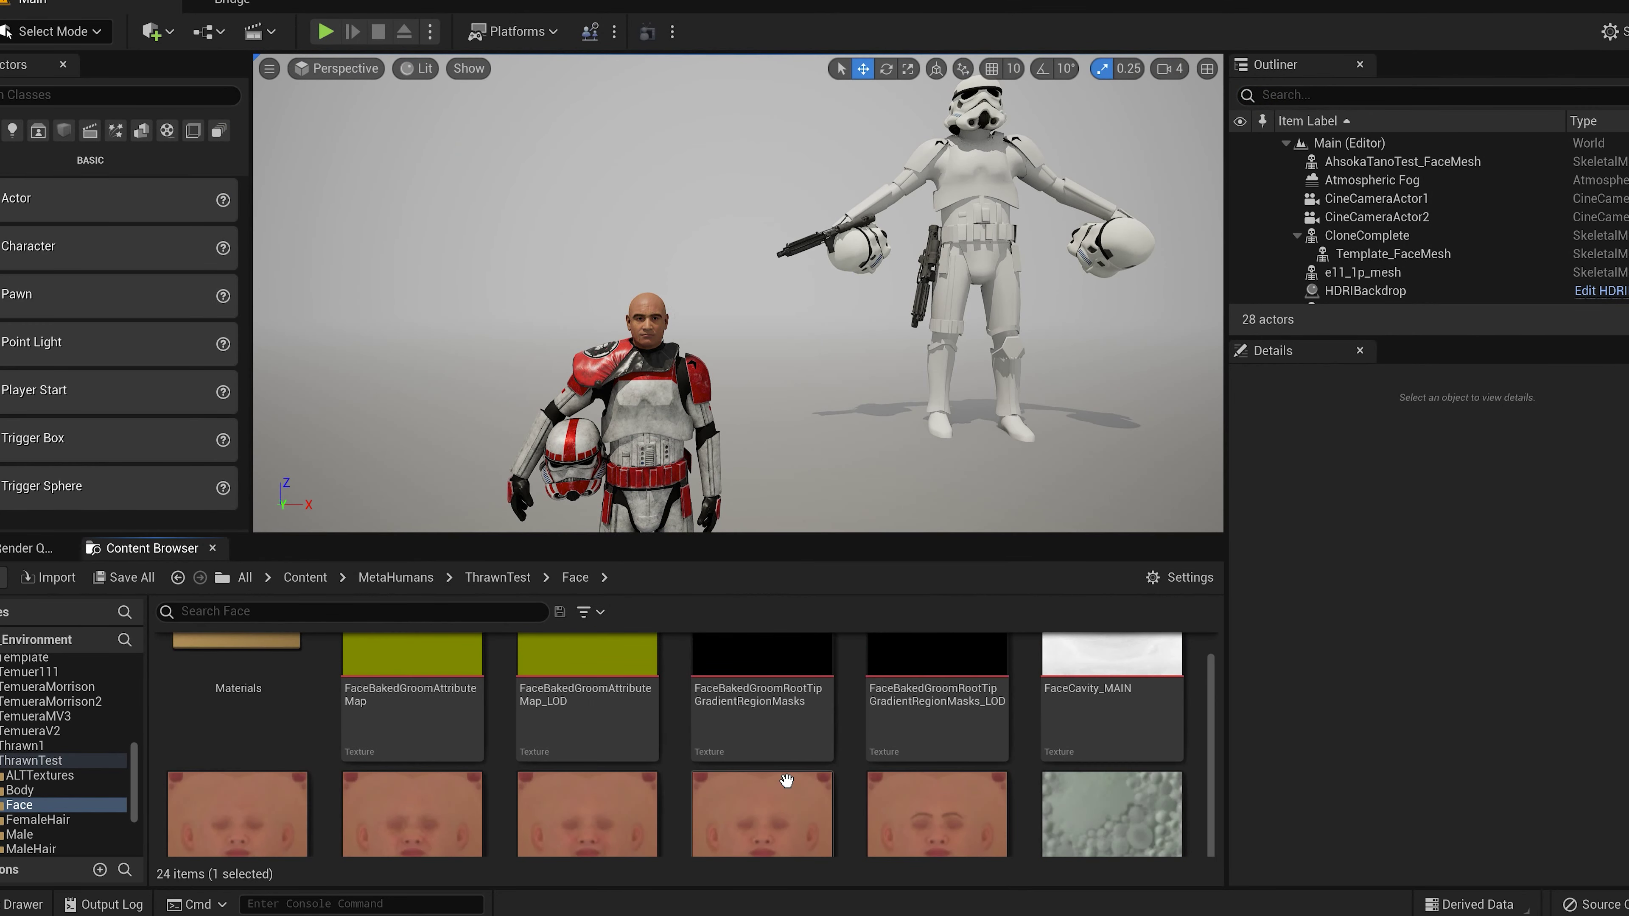
pyautogui.click(498, 577)
pyautogui.scroll(-3, 710, 781)
pyautogui.scroll(3, 593, 768)
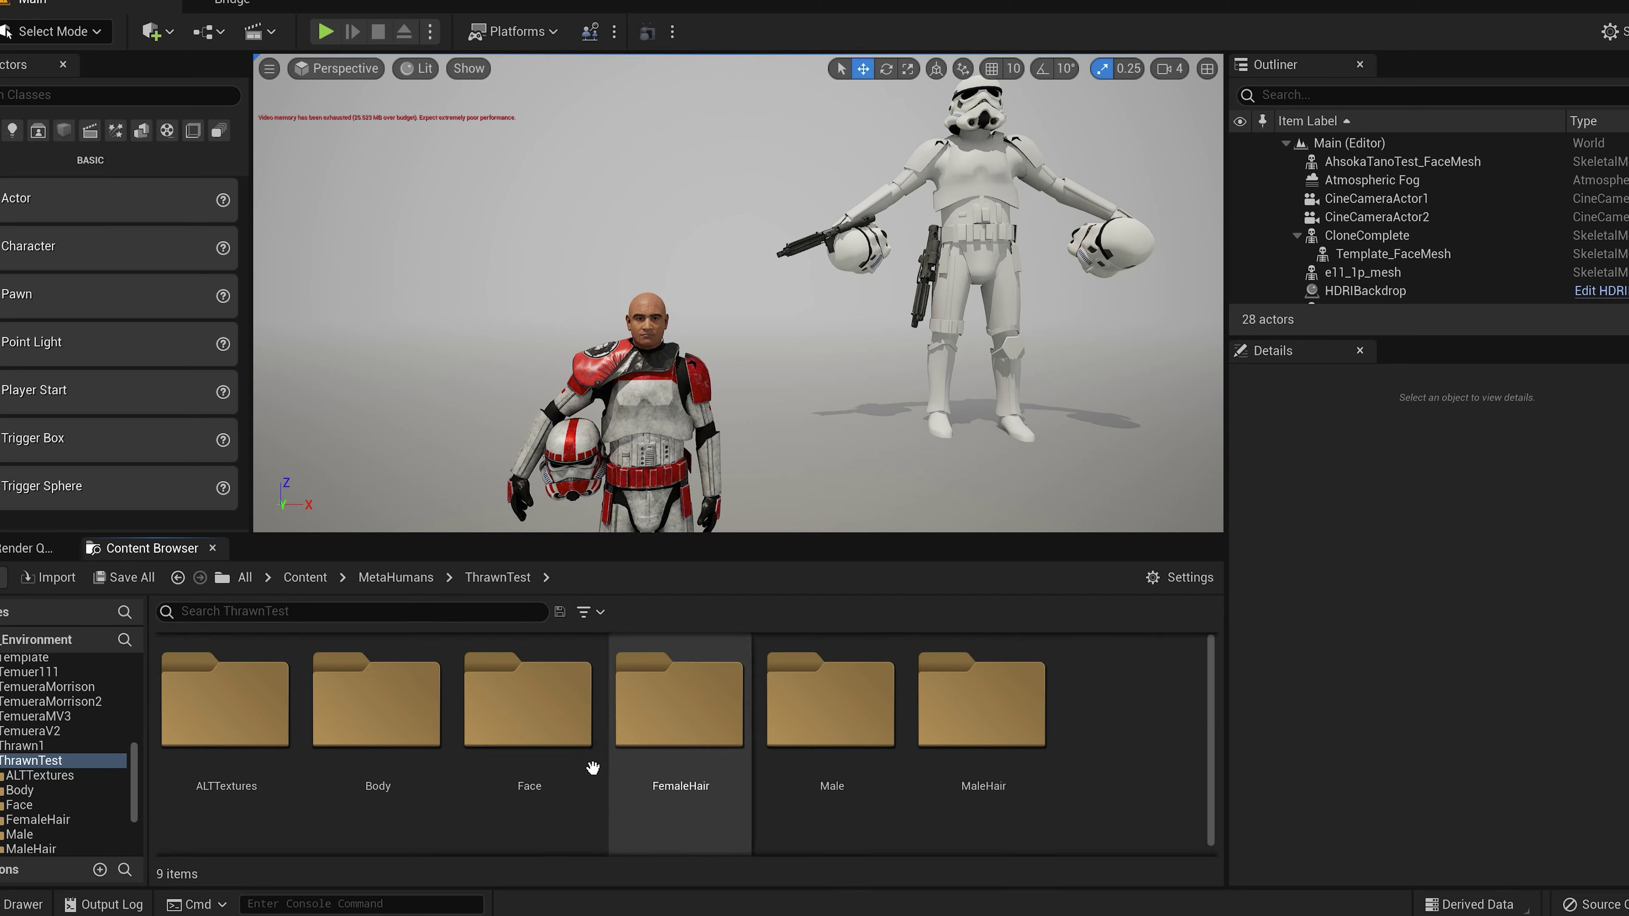
pyautogui.doubleClick(224, 725)
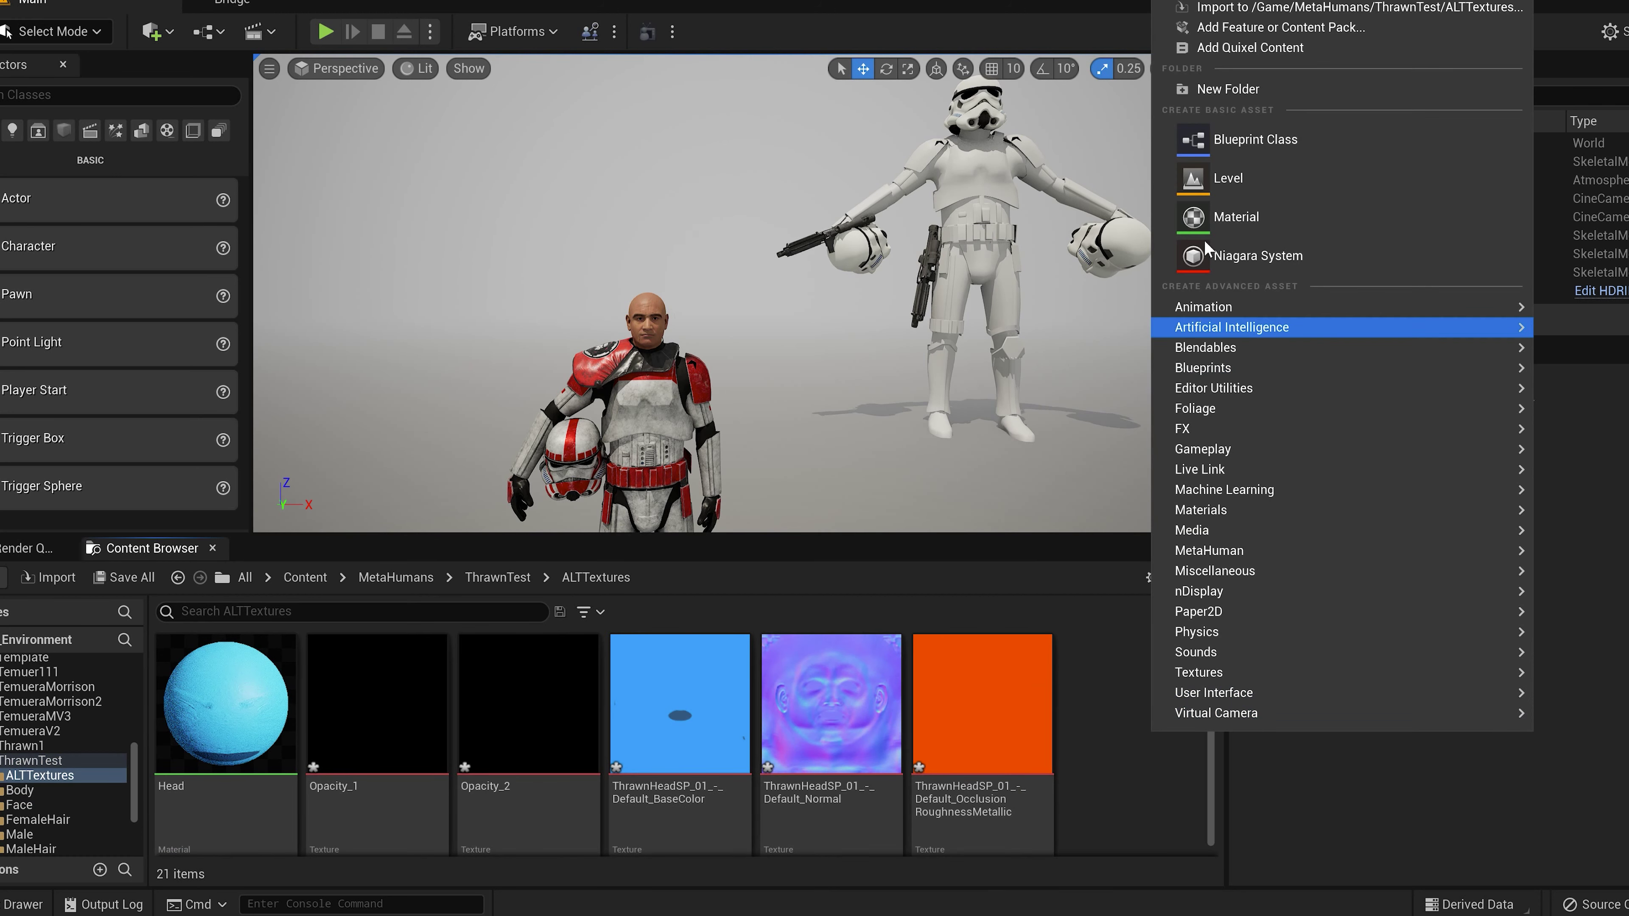
pyautogui.click(1236, 217)
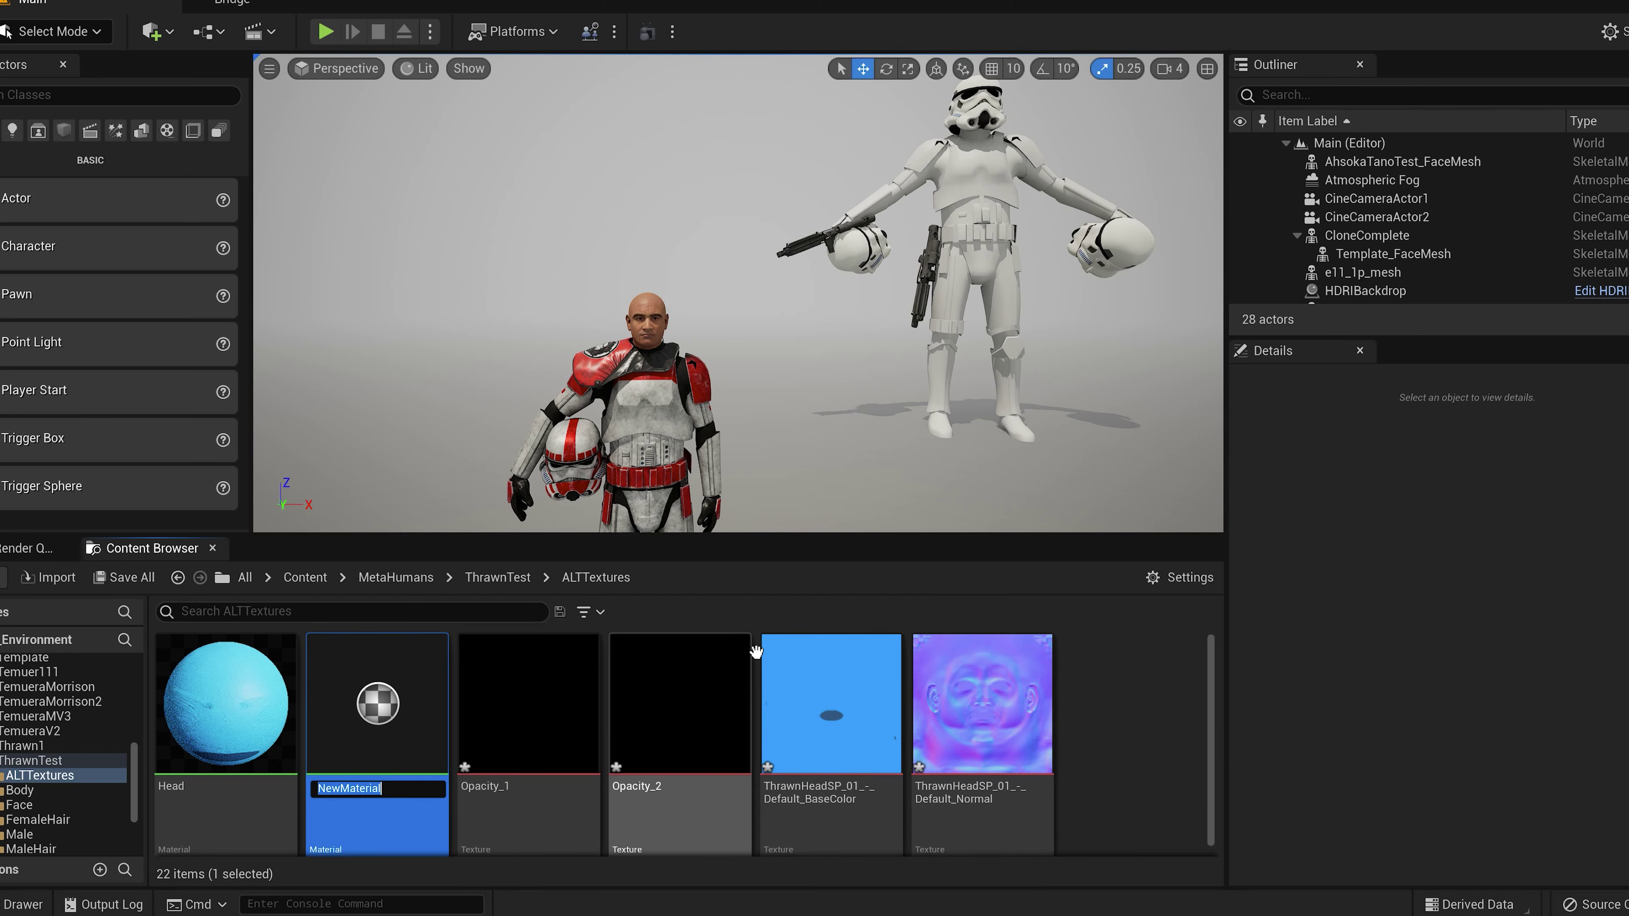
pyautogui.write('Eye')
pyautogui.press('Return')
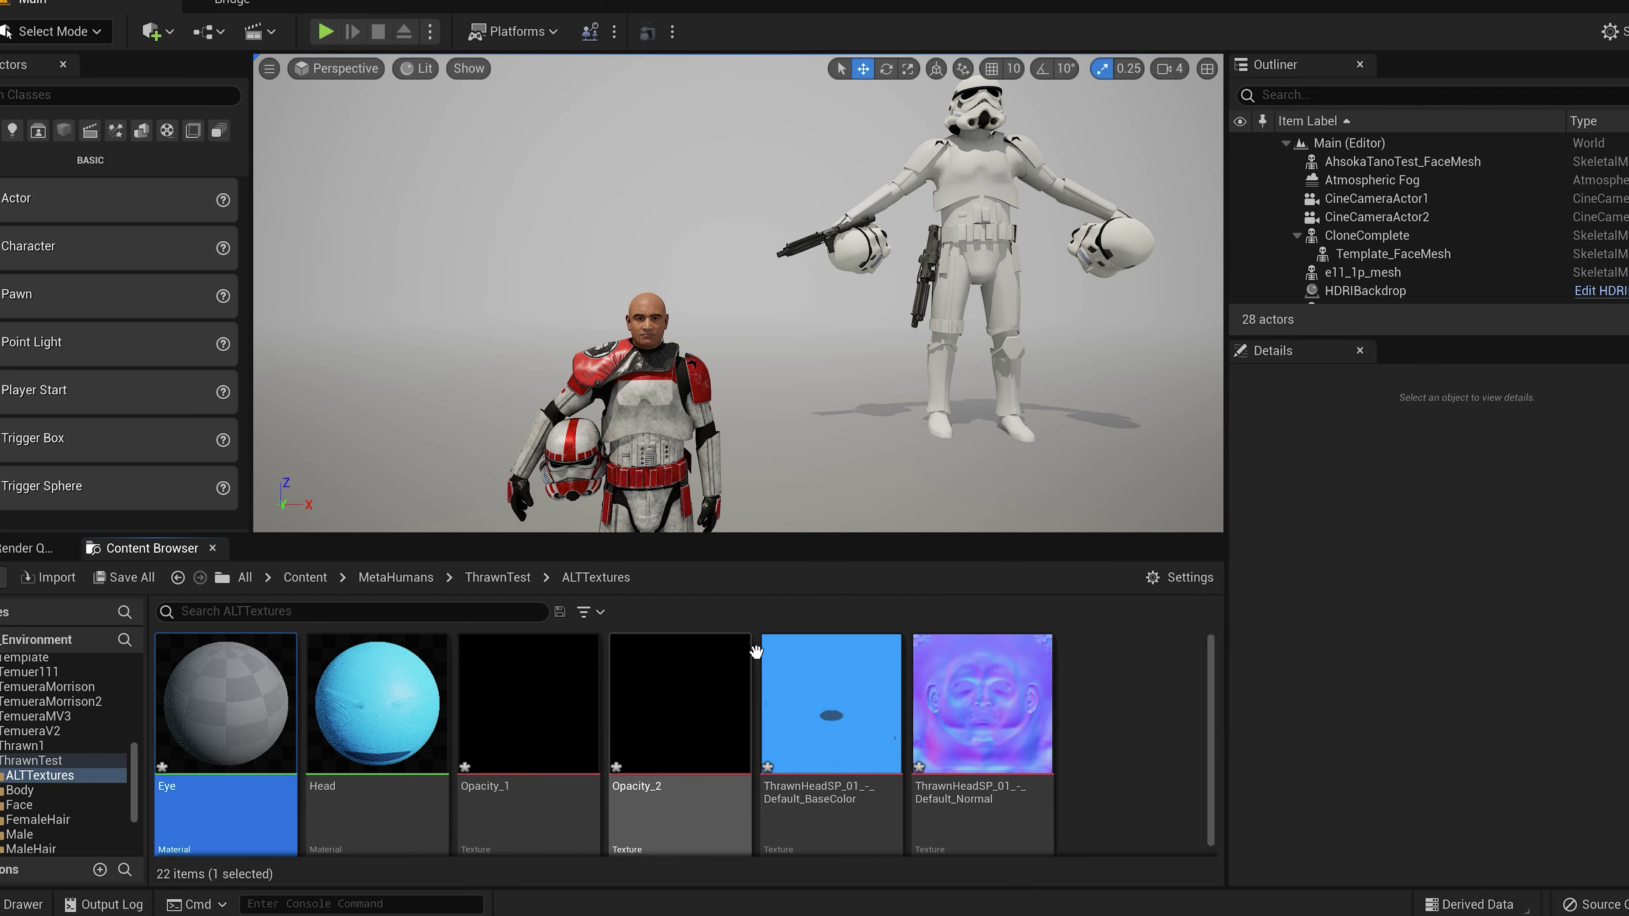
# Step: Open the Eye material, add the ThrawnHeadSP_07 BaseColor texture and connect its RGB output to Base Color
pyautogui.doubleClick(226, 706)
pyautogui.scroll(-5, 491, 749)
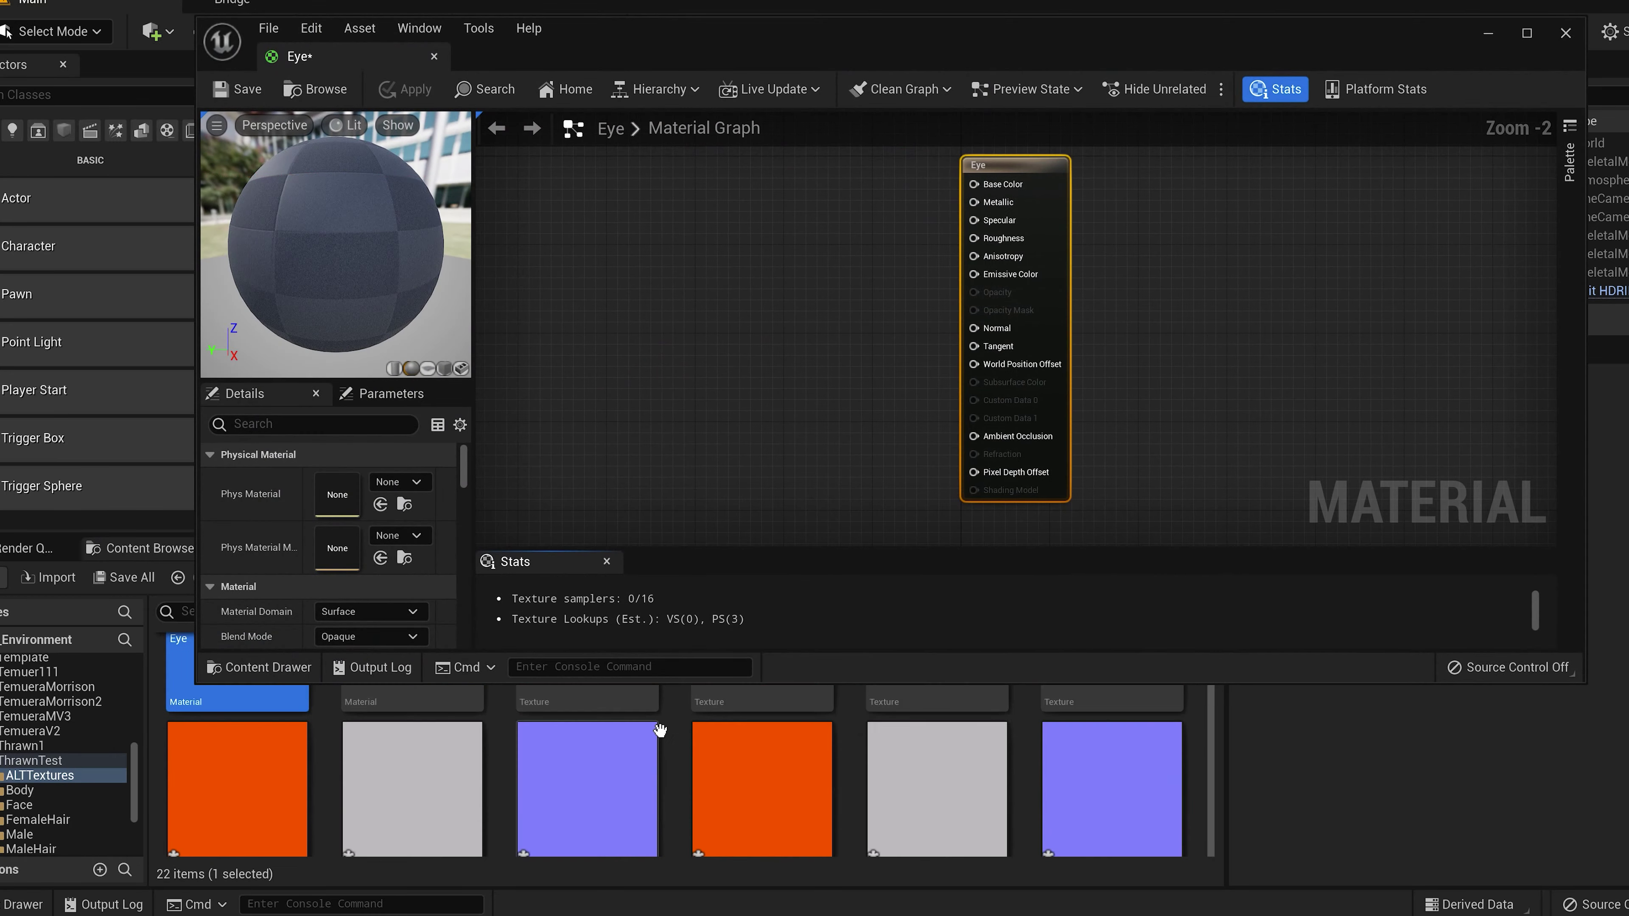
pyautogui.moveTo(413, 764); pyautogui.dragTo(561, 249)
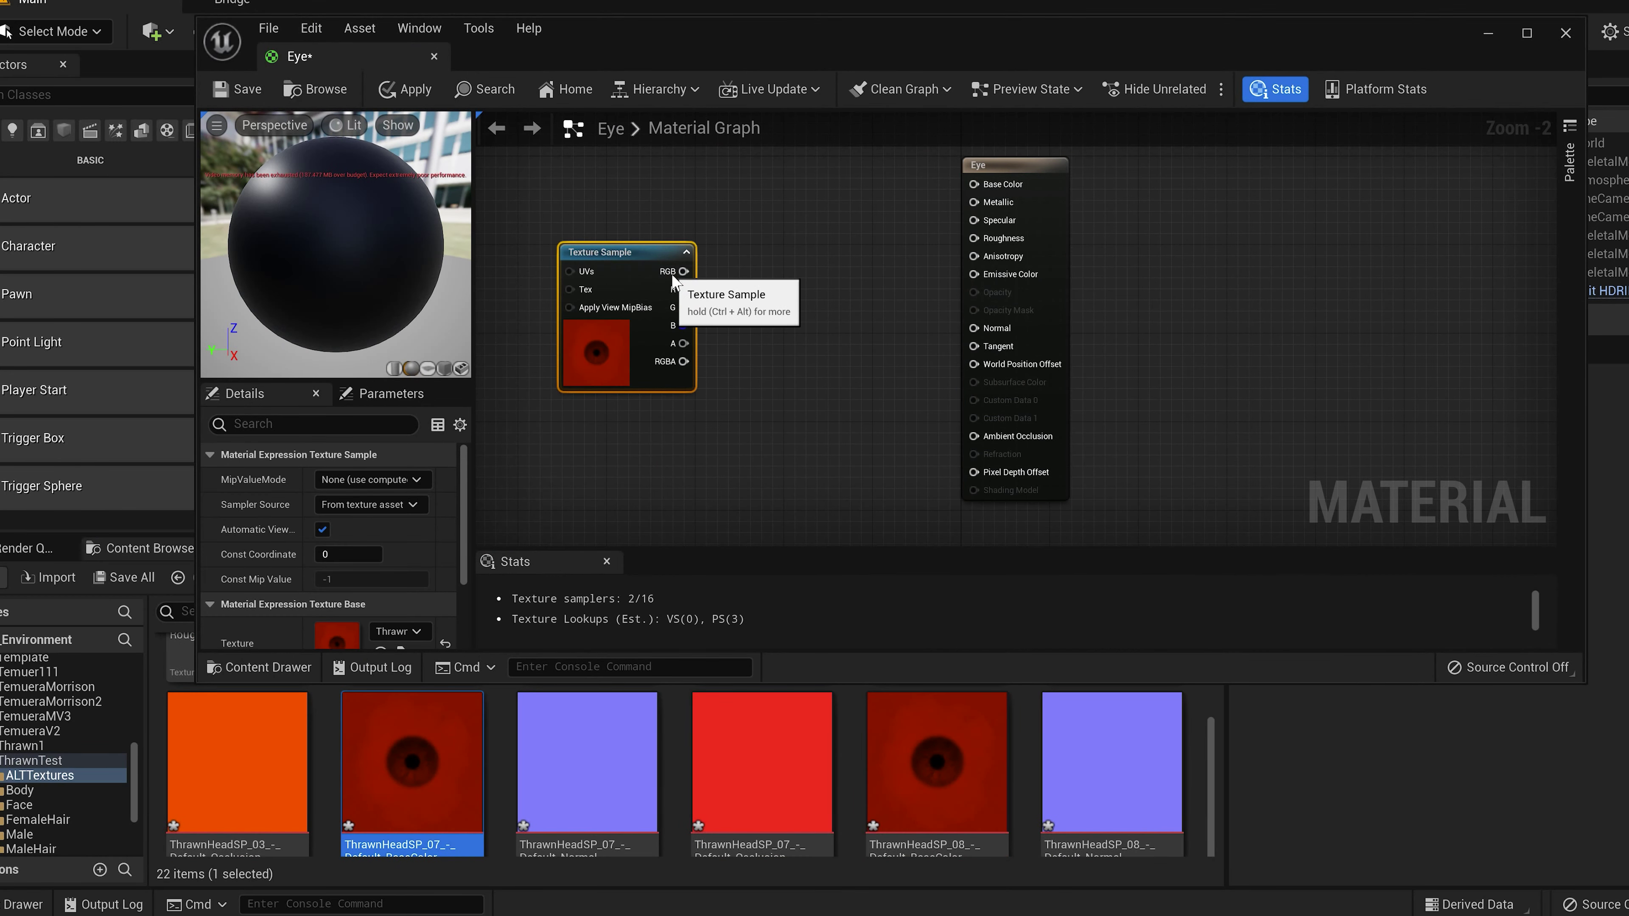
pyautogui.moveTo(684, 271); pyautogui.dragTo(974, 185)
pyautogui.moveTo(625, 271); pyautogui.dragTo(606, 207)
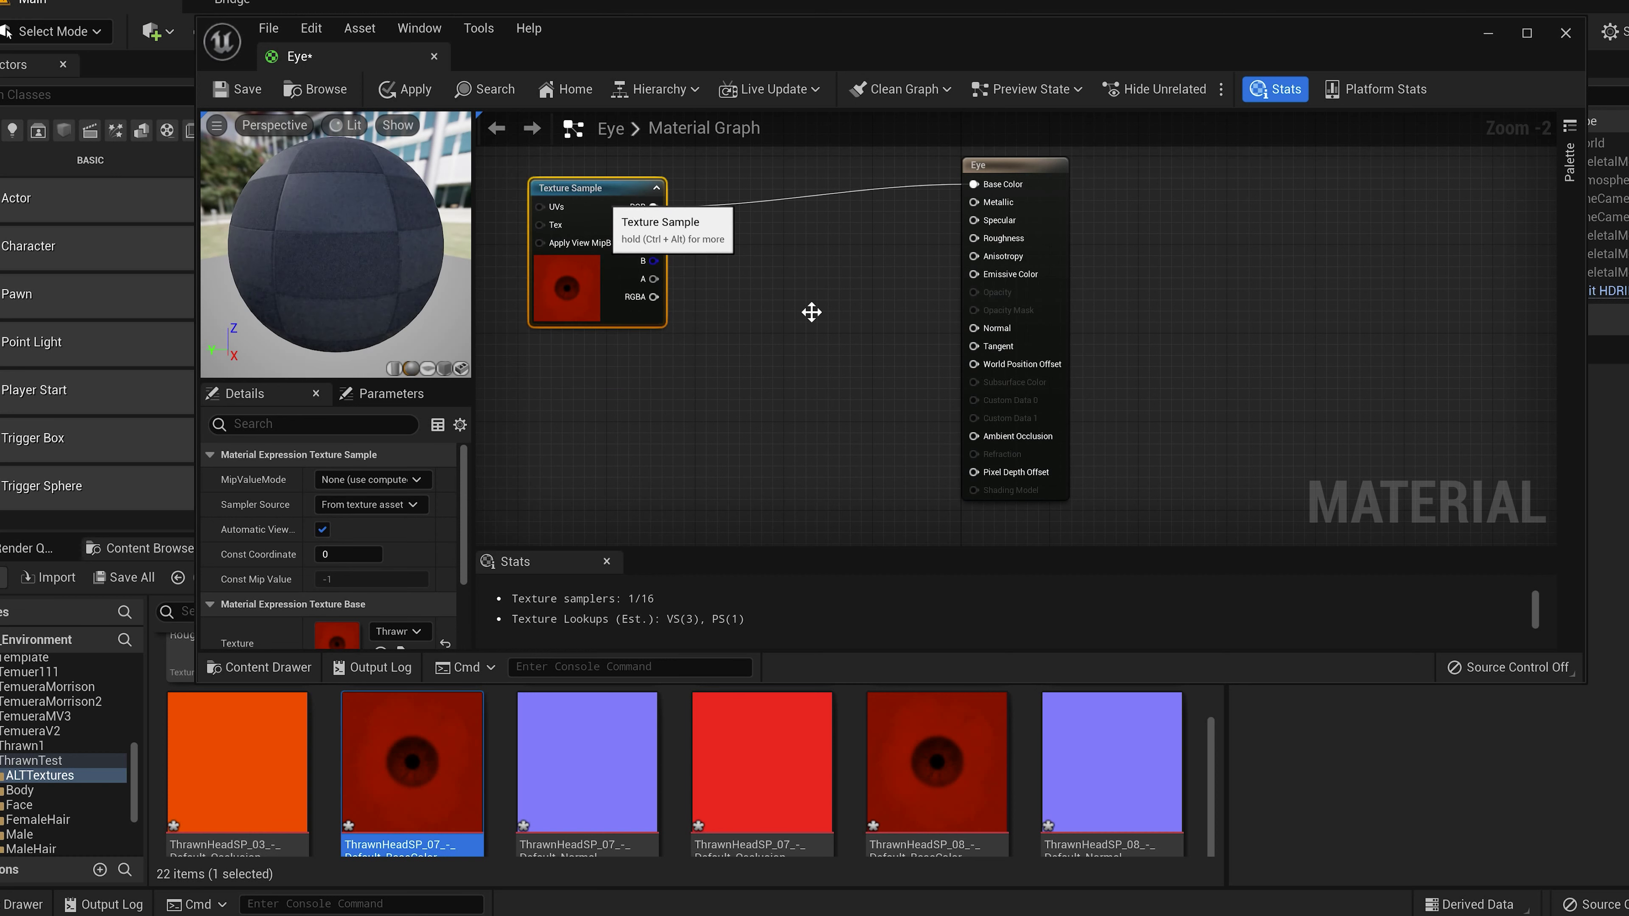
# Step: Add a Constant node with value 0.3, connect it to the Eye material's Roughness and inspect the preview sphere
pyautogui.rightClick(811, 318)
pyautogui.write('constant')
pyautogui.press('Return')
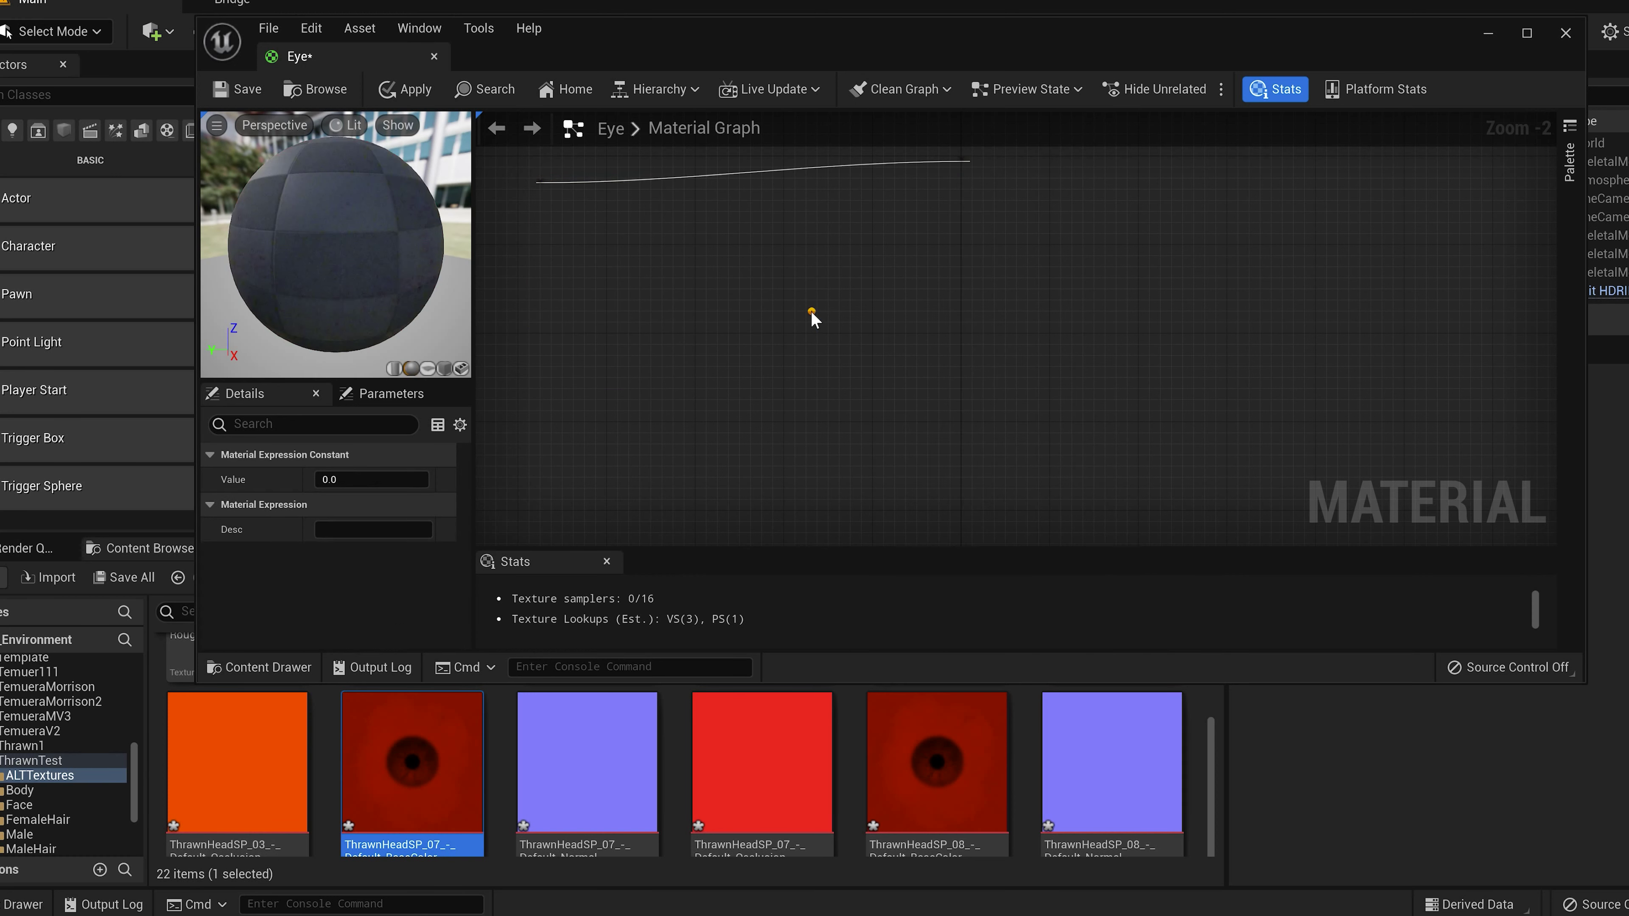
pyautogui.moveTo(824, 334); pyautogui.dragTo(752, 322)
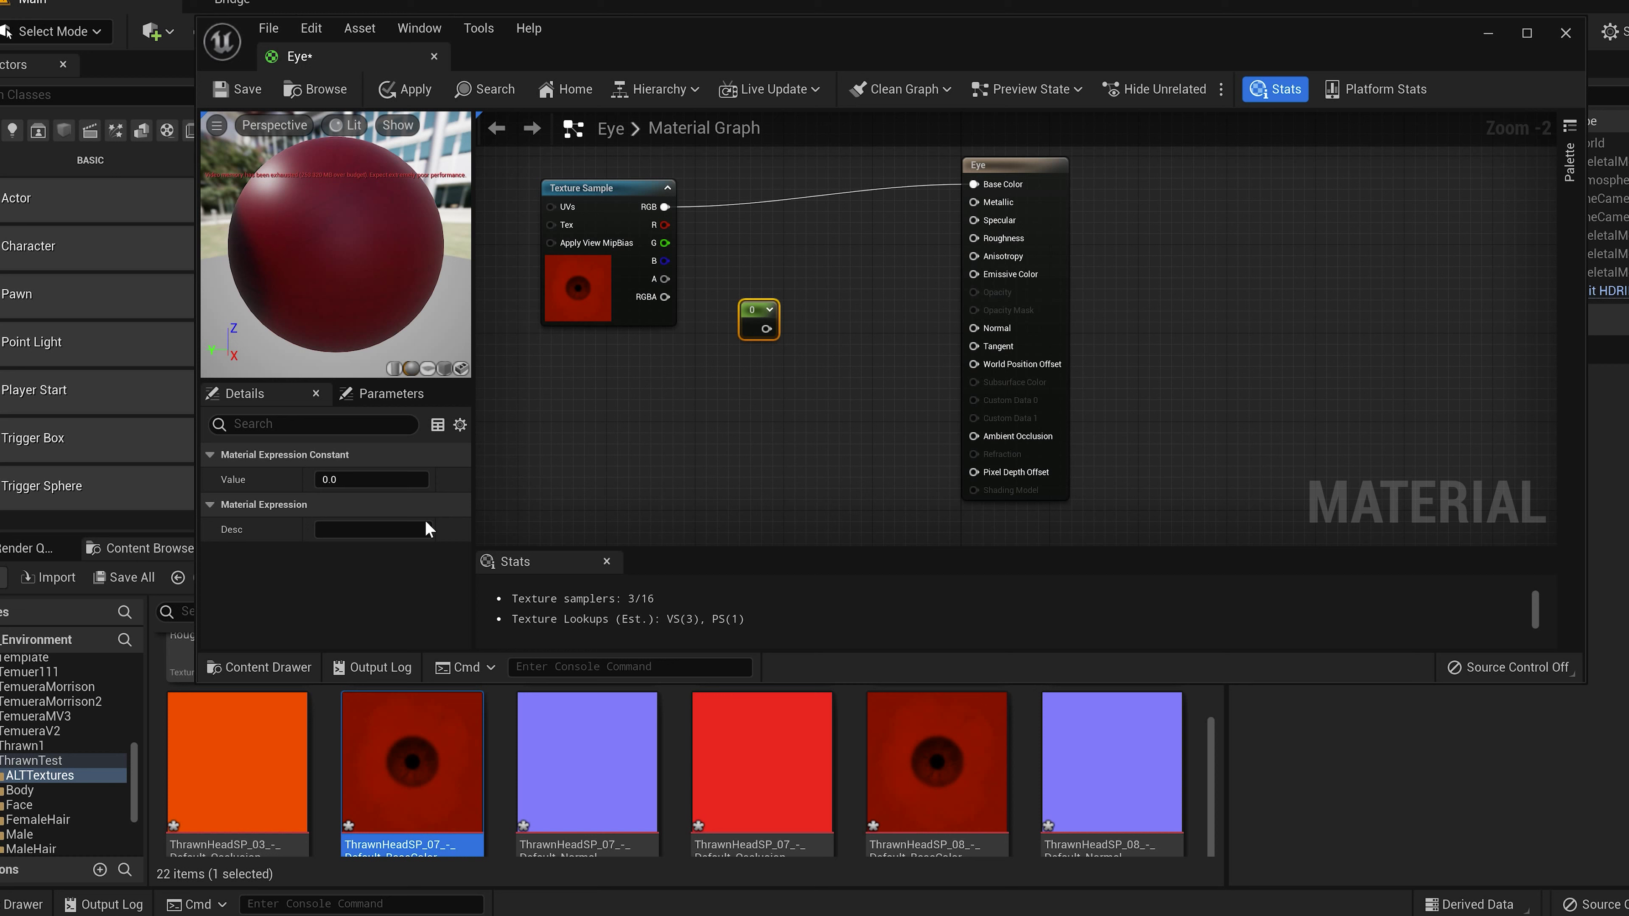
pyautogui.click(346, 481)
pyautogui.write('.3')
pyautogui.press('Return')
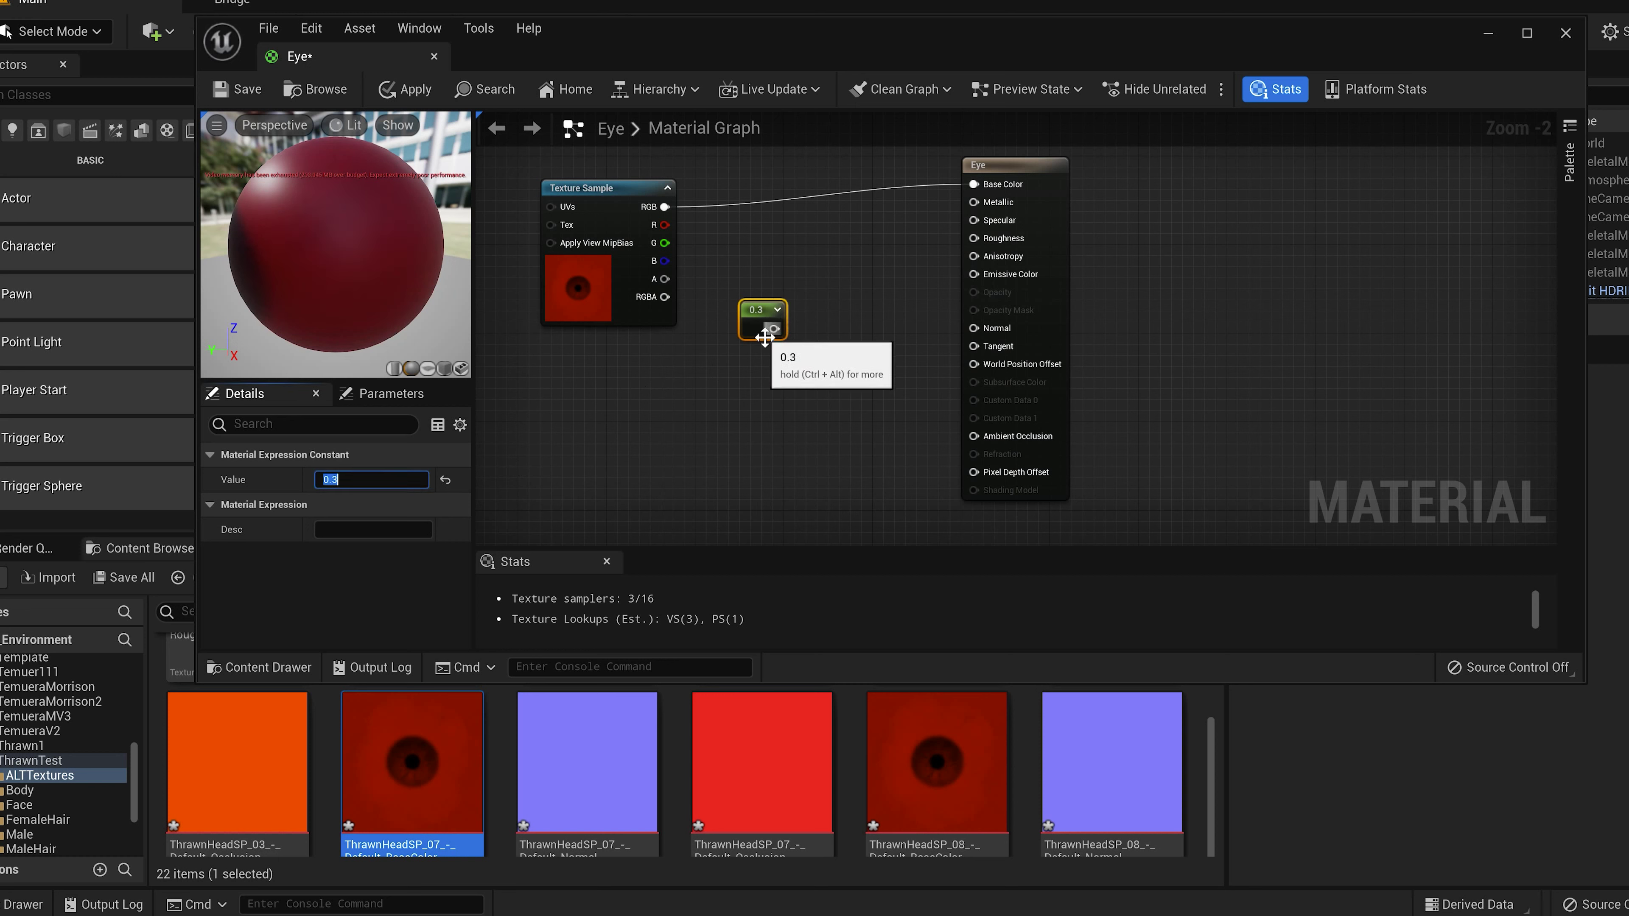
pyautogui.moveTo(767, 328); pyautogui.dragTo(985, 247)
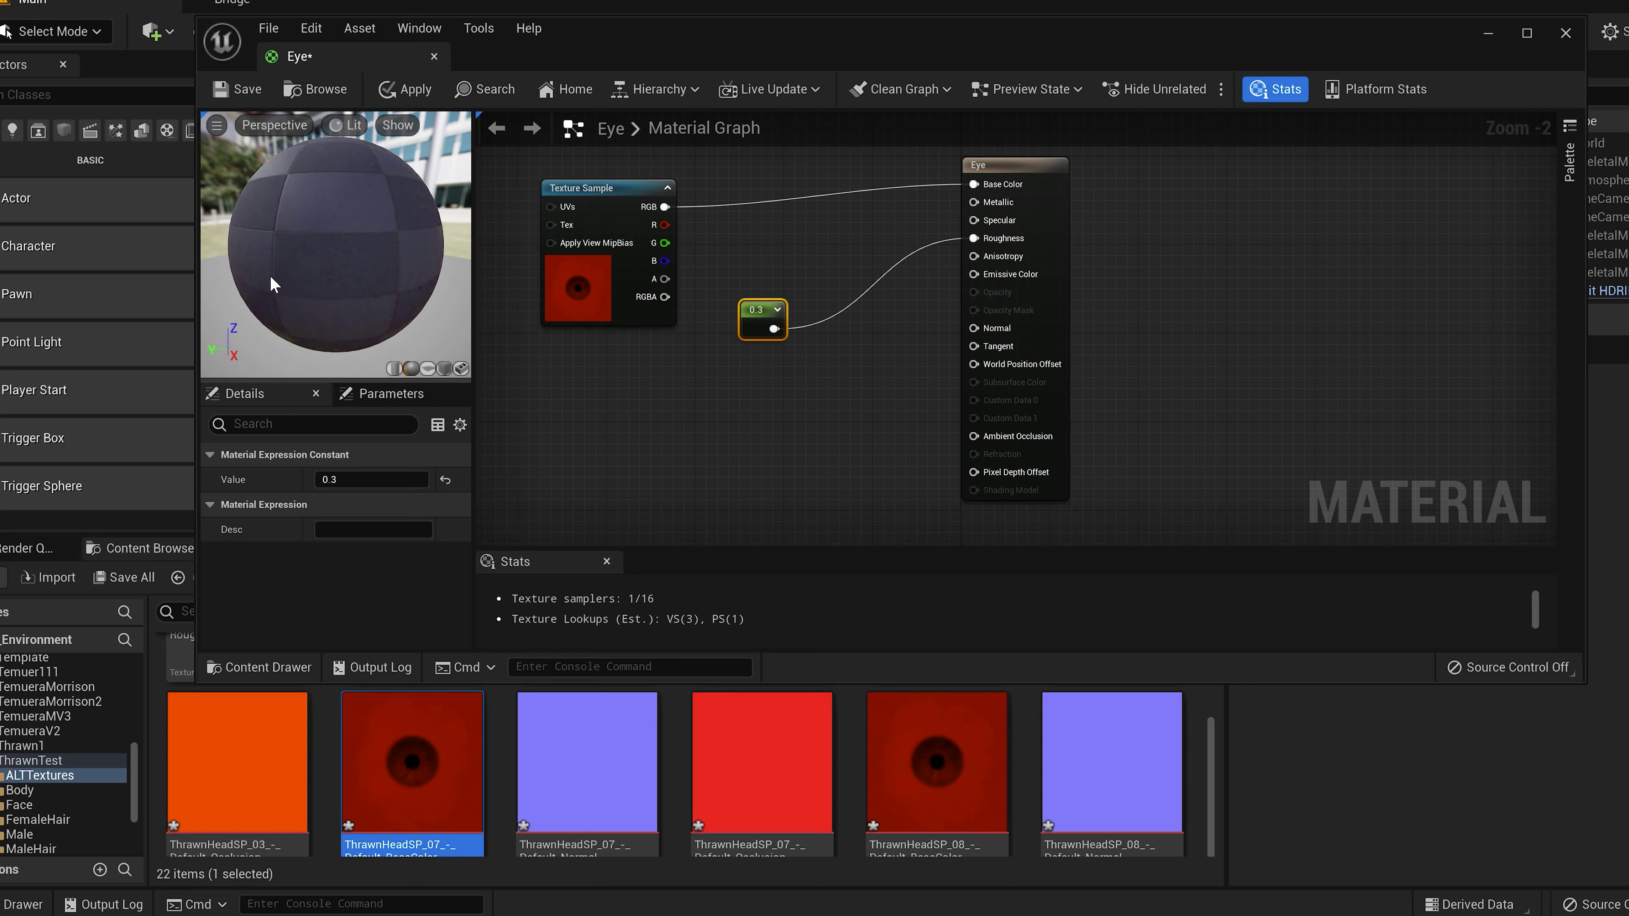
pyautogui.moveTo(276, 286); pyautogui.dragTo(385, 286)
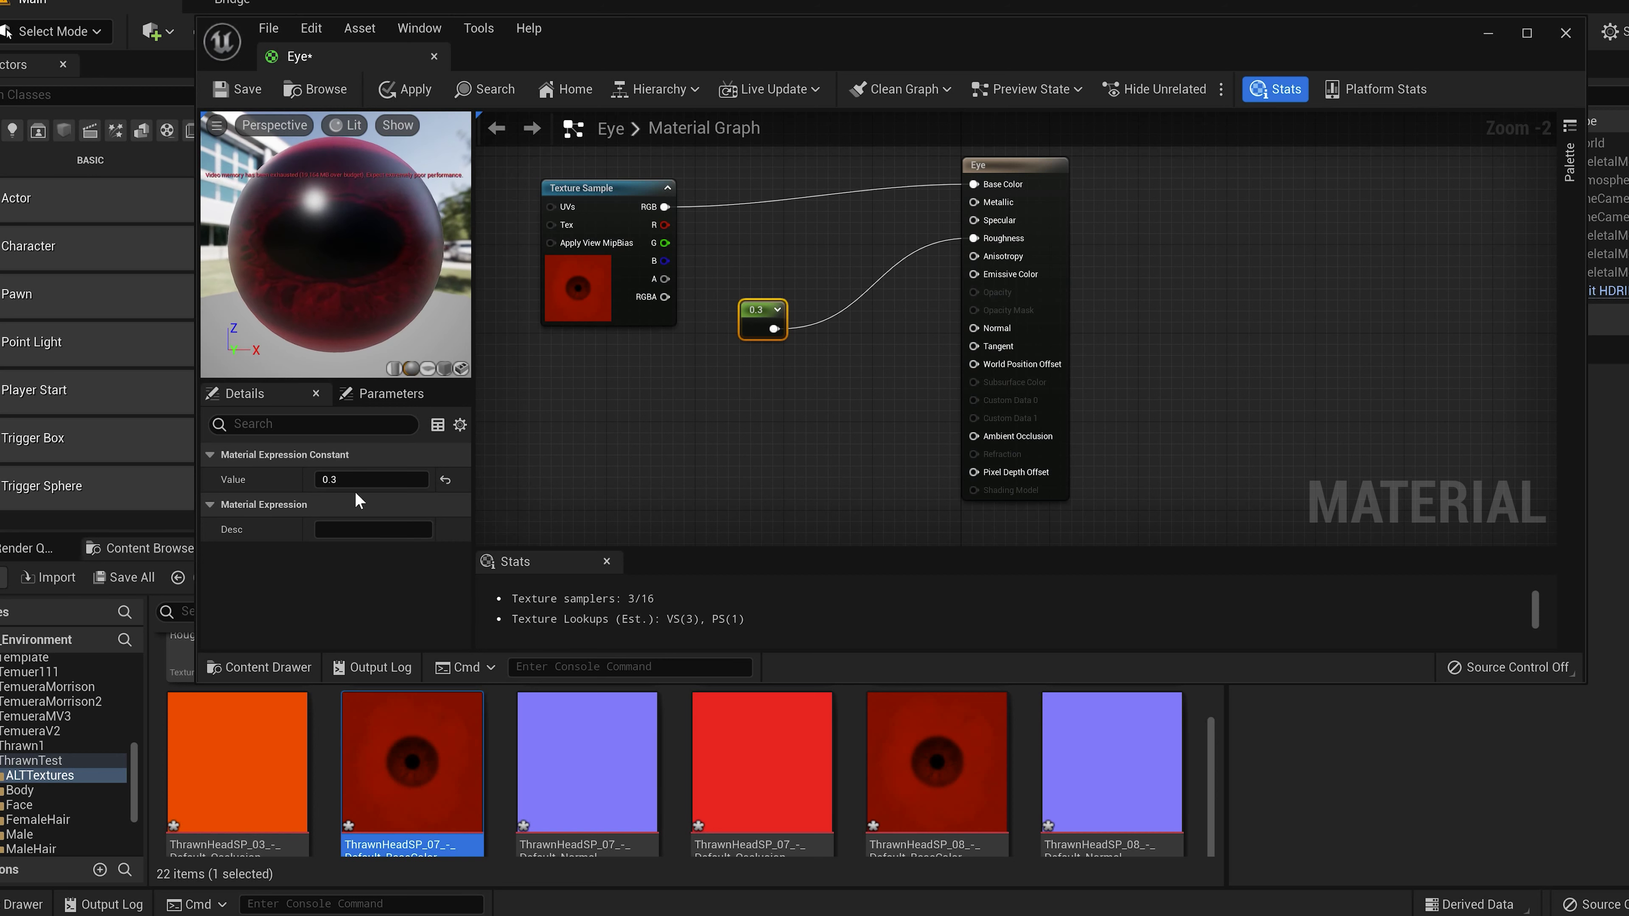
# Step: Try values of 0.2 and 0 for the Eye material's roughness constant, checking each on the preview sphere
pyautogui.click(372, 479)
pyautogui.write('0.2')
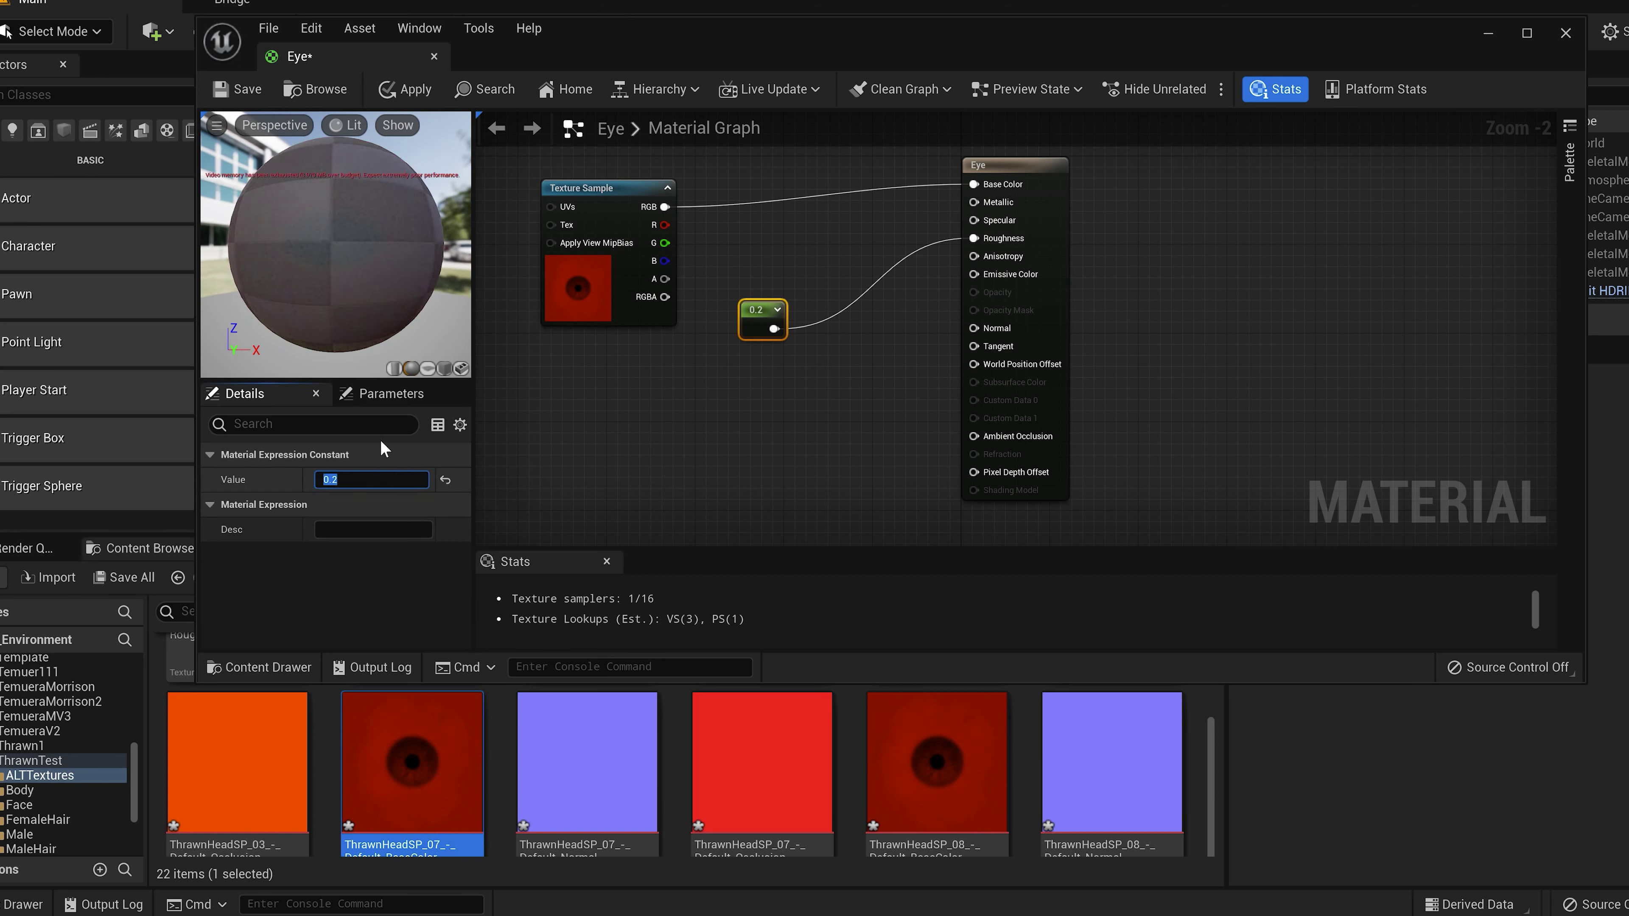
pyautogui.press('Return')
pyautogui.moveTo(308, 286); pyautogui.dragTo(339, 302)
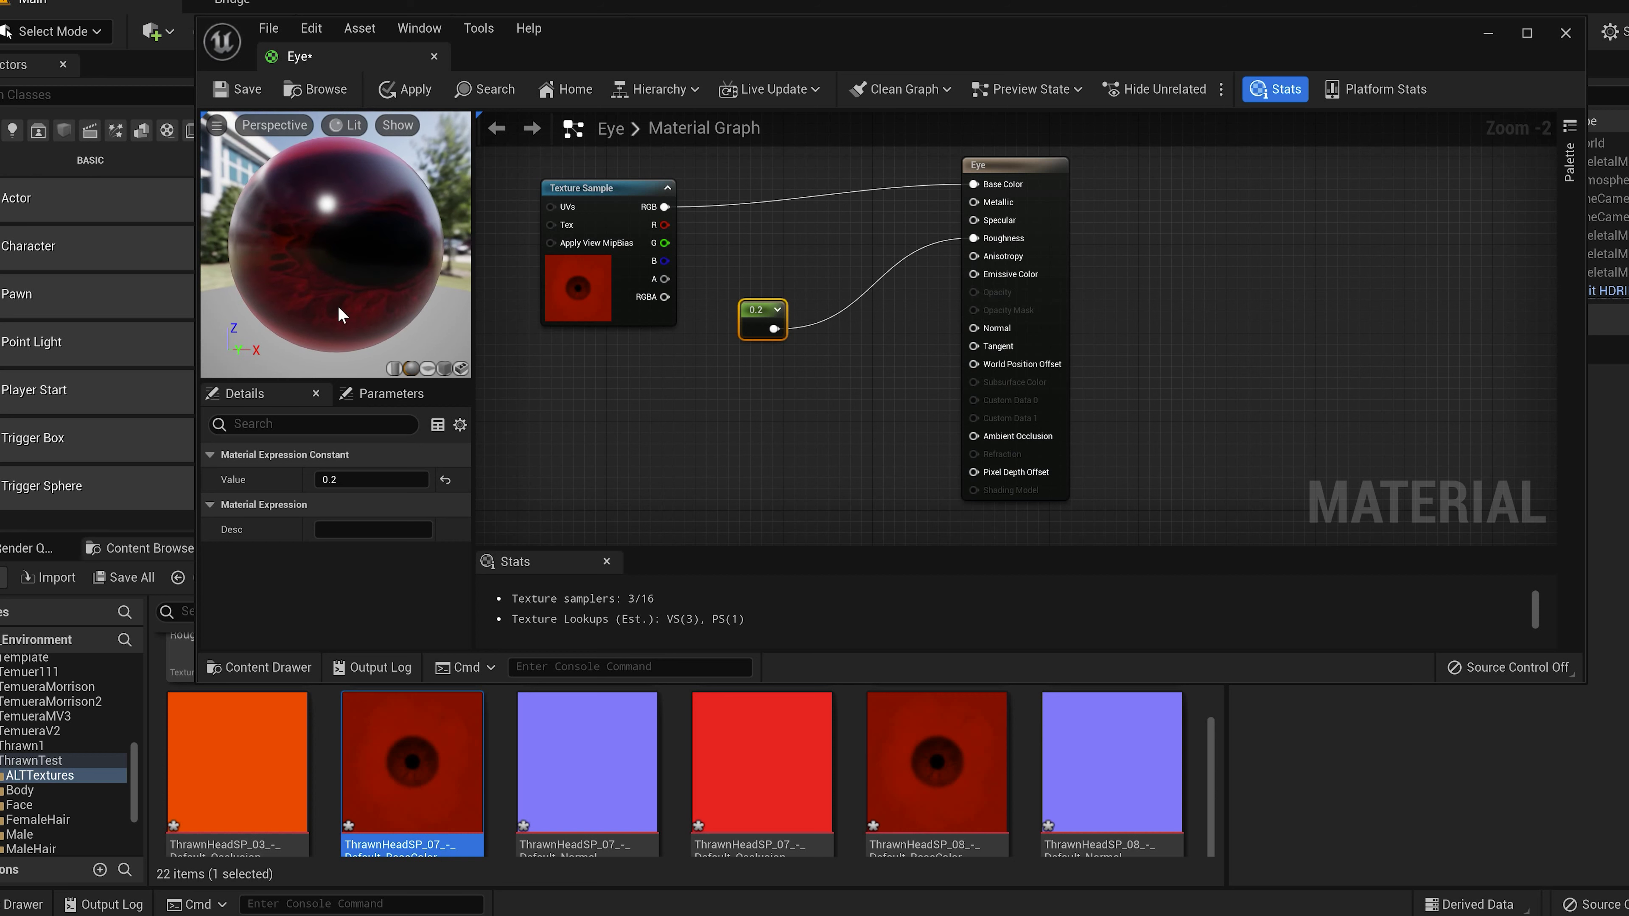
pyautogui.click(334, 479)
pyautogui.write('0')
pyautogui.press('Return')
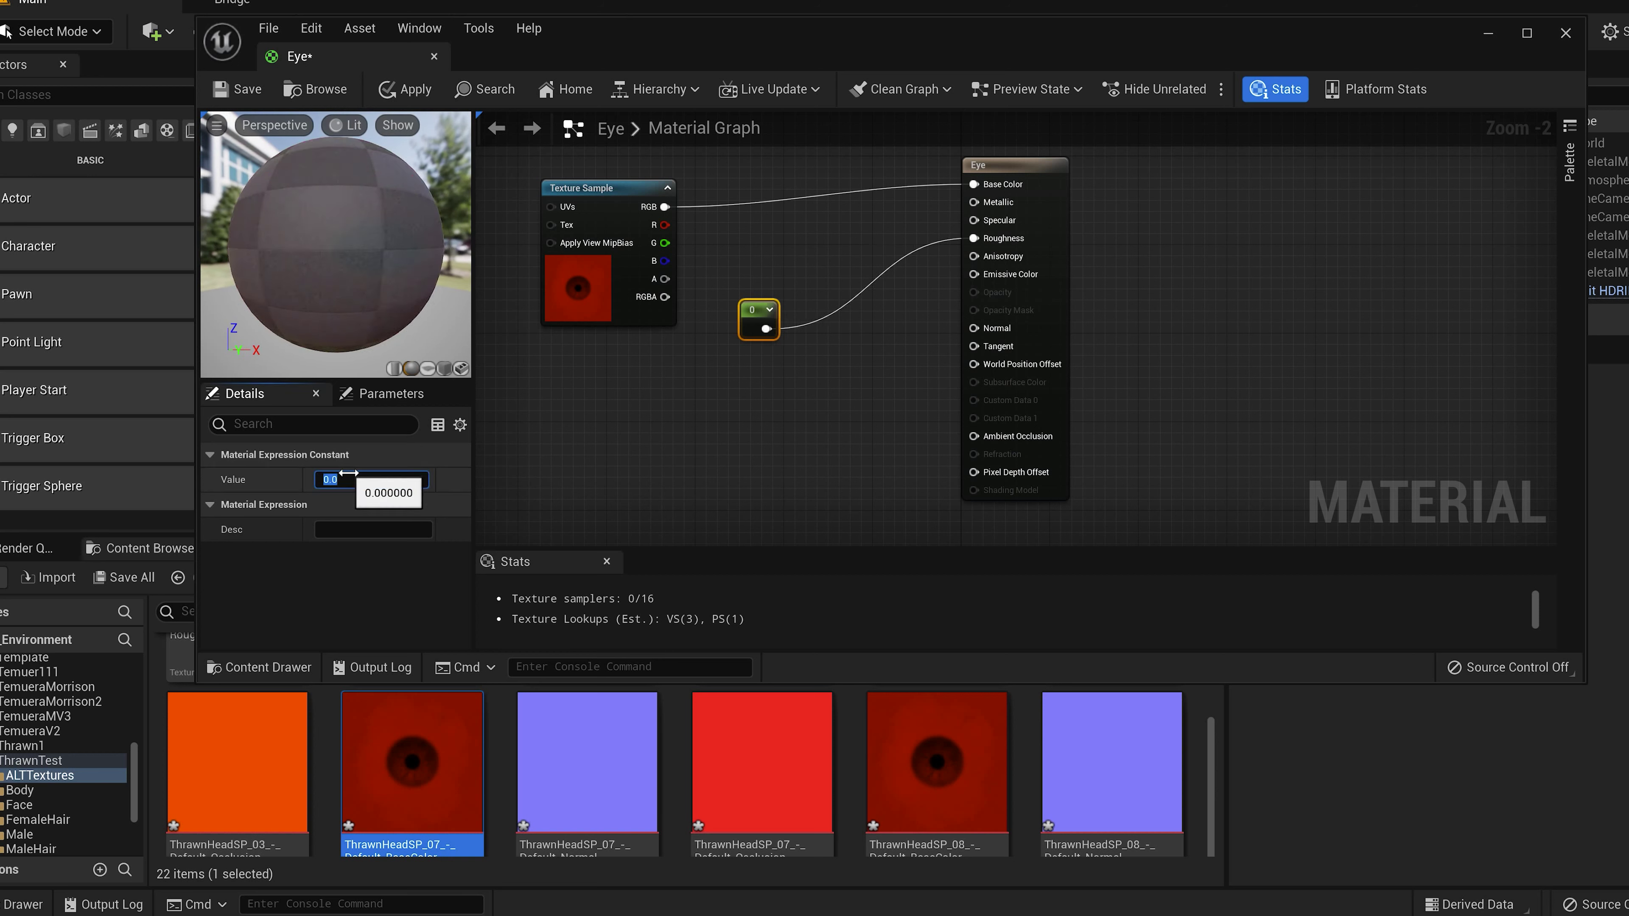
pyautogui.moveTo(417, 287); pyautogui.dragTo(388, 296)
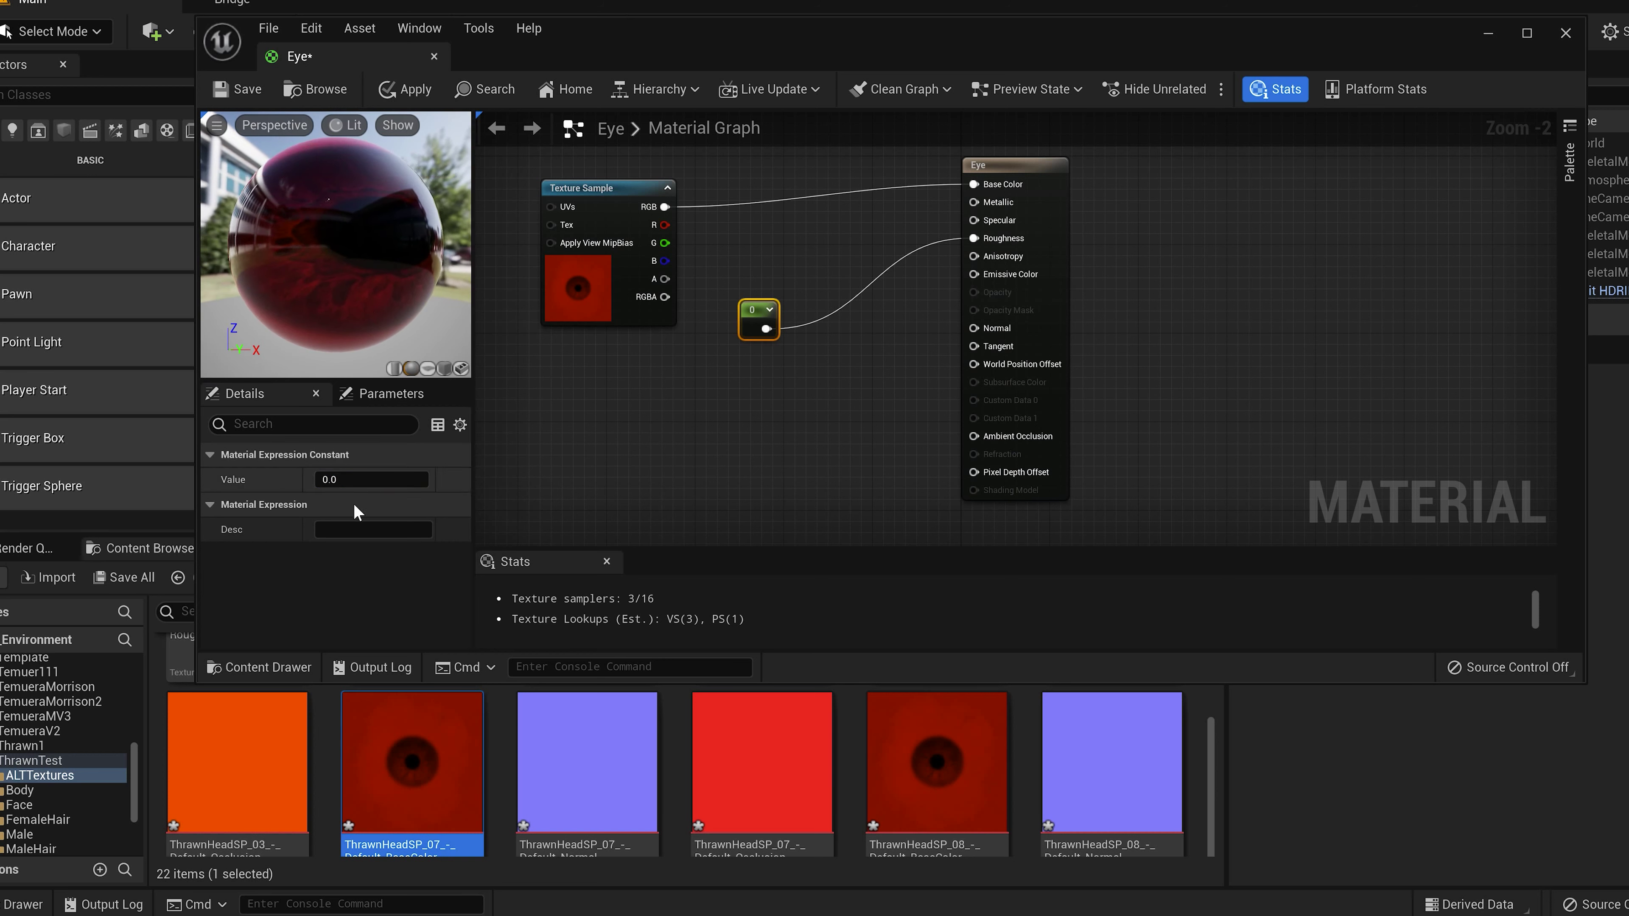
# Step: Set the Eye material's roughness constant to 0.1
pyautogui.click(364, 479)
pyautogui.write('0.1')
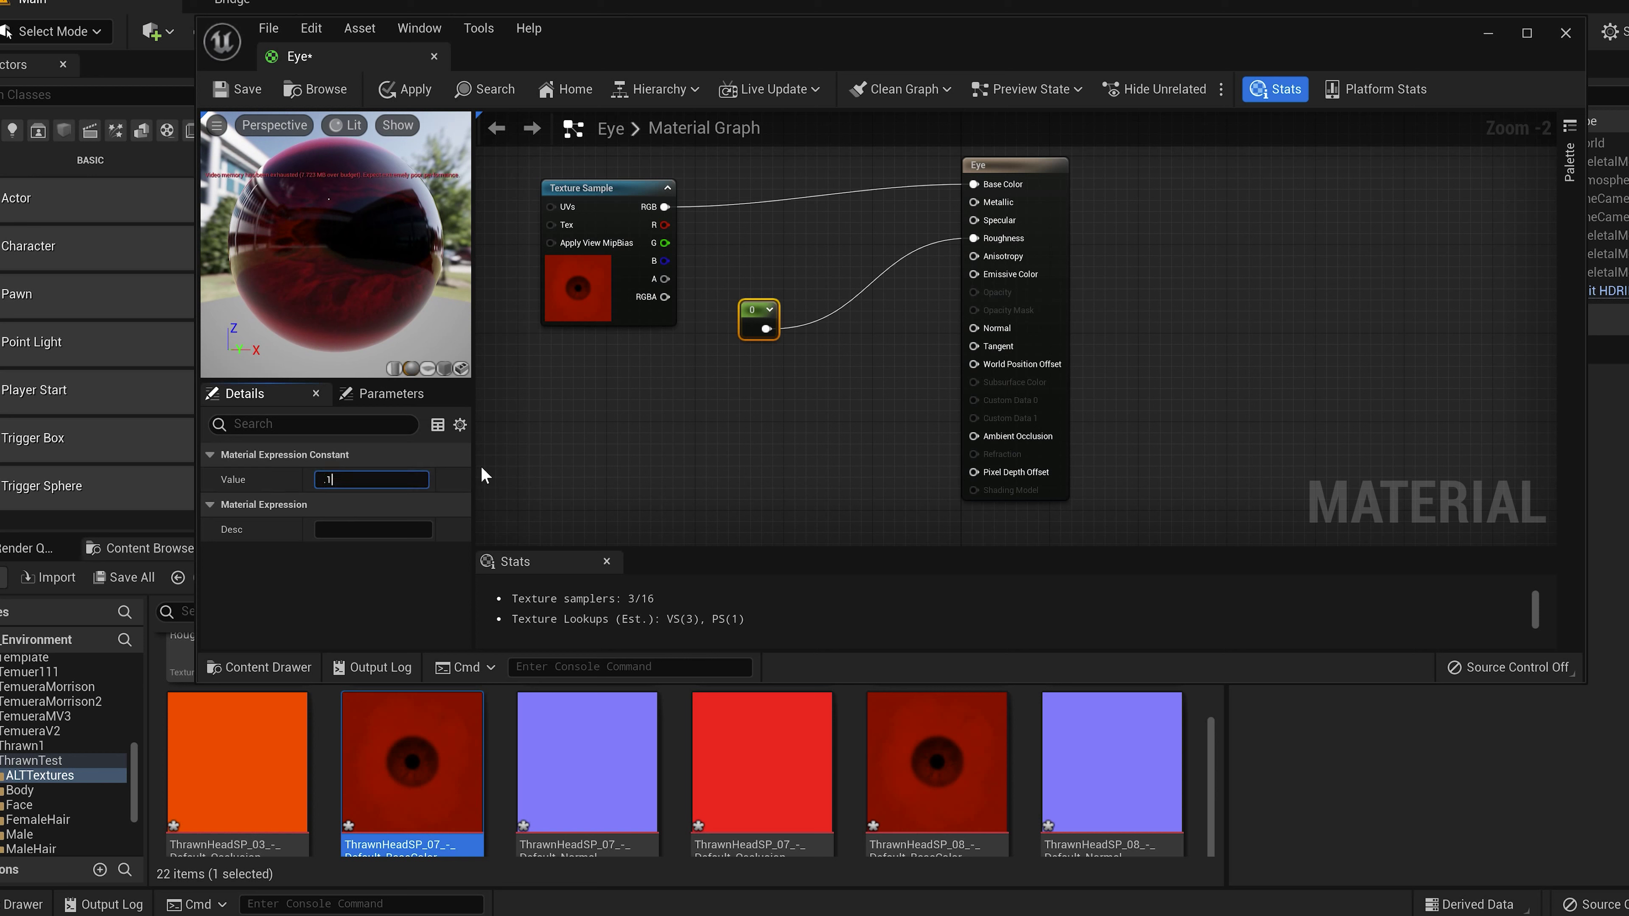
pyautogui.press('Return')
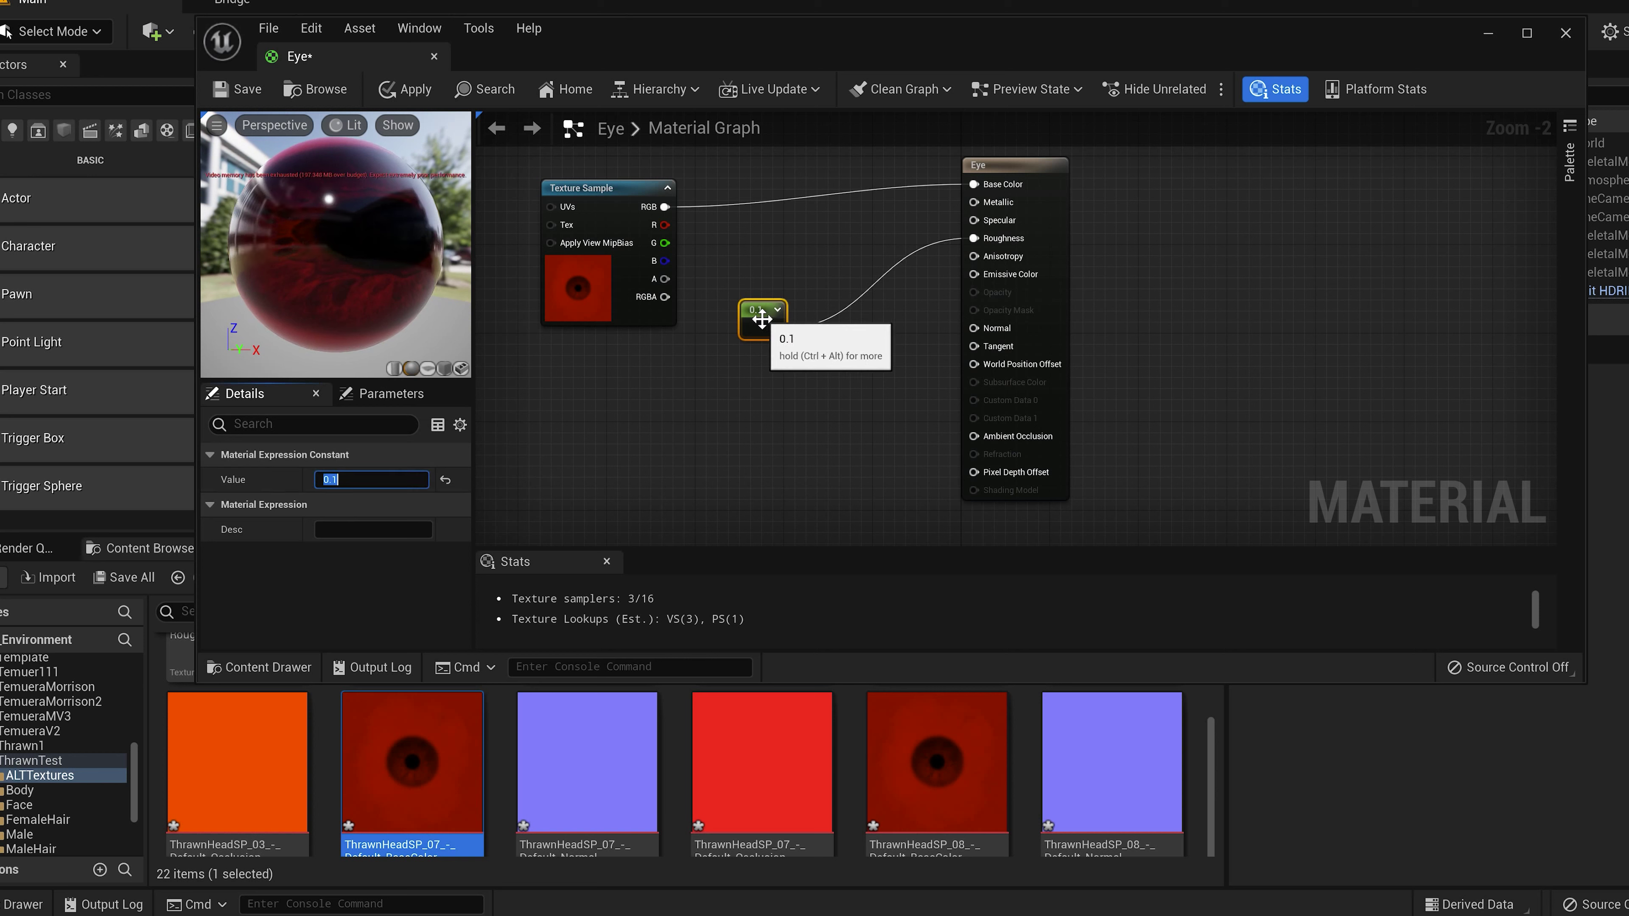
# Step: Set the Eye material's roughness constant to 0.15 and move its node lower in the graph
pyautogui.click(363, 480)
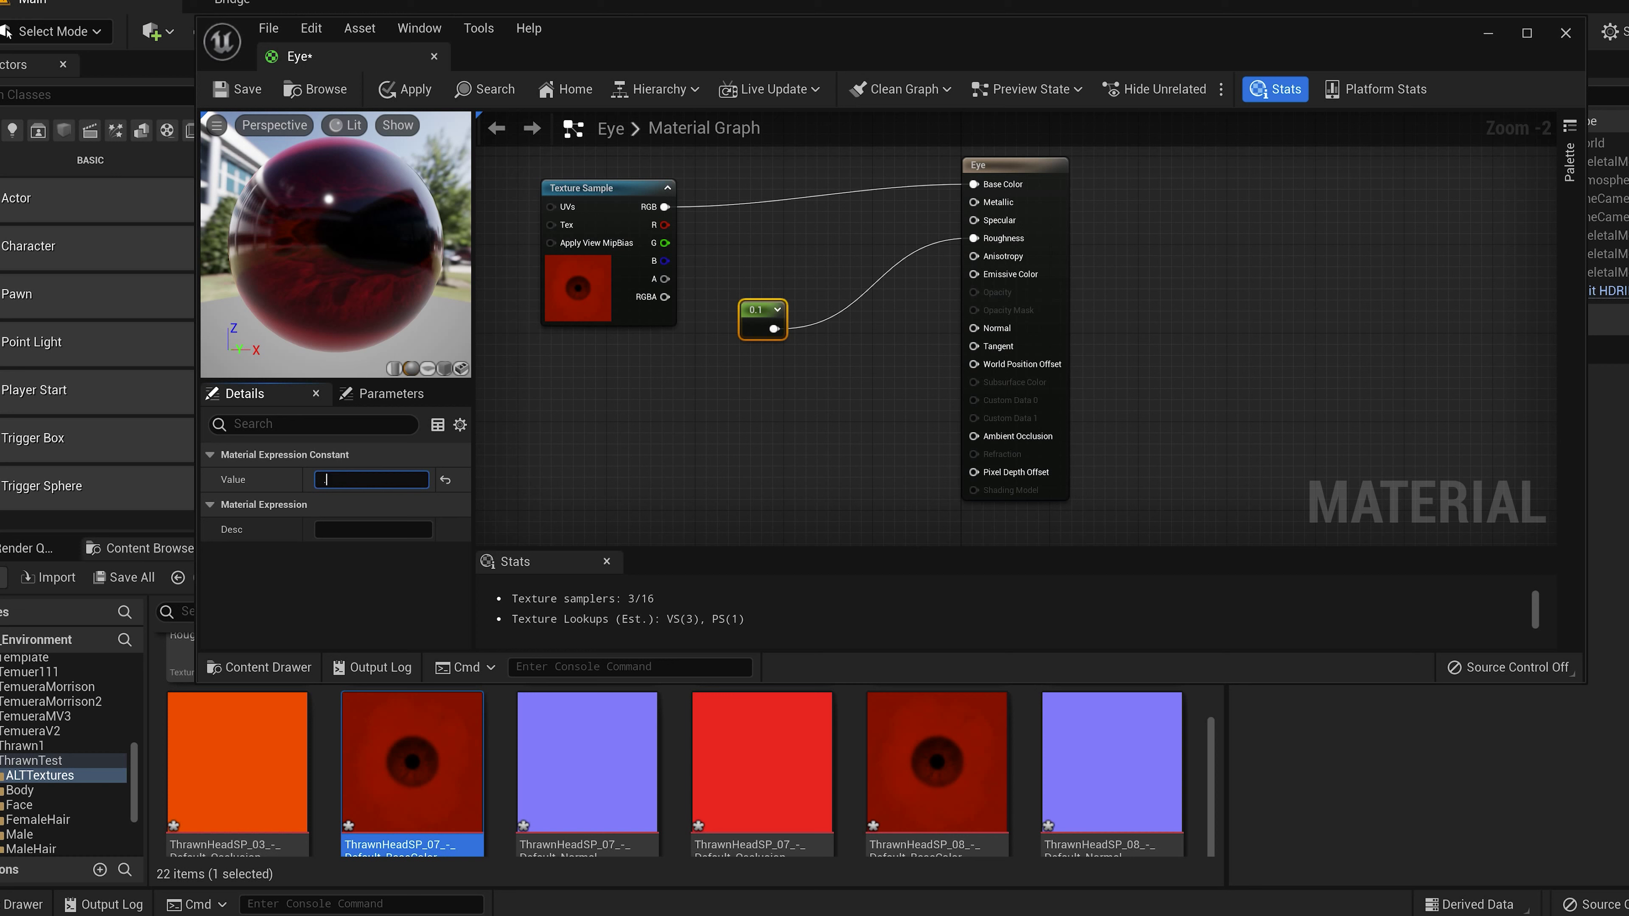
pyautogui.write('0.15')
pyautogui.press('Return')
pyautogui.moveTo(760, 321); pyautogui.dragTo(751, 397)
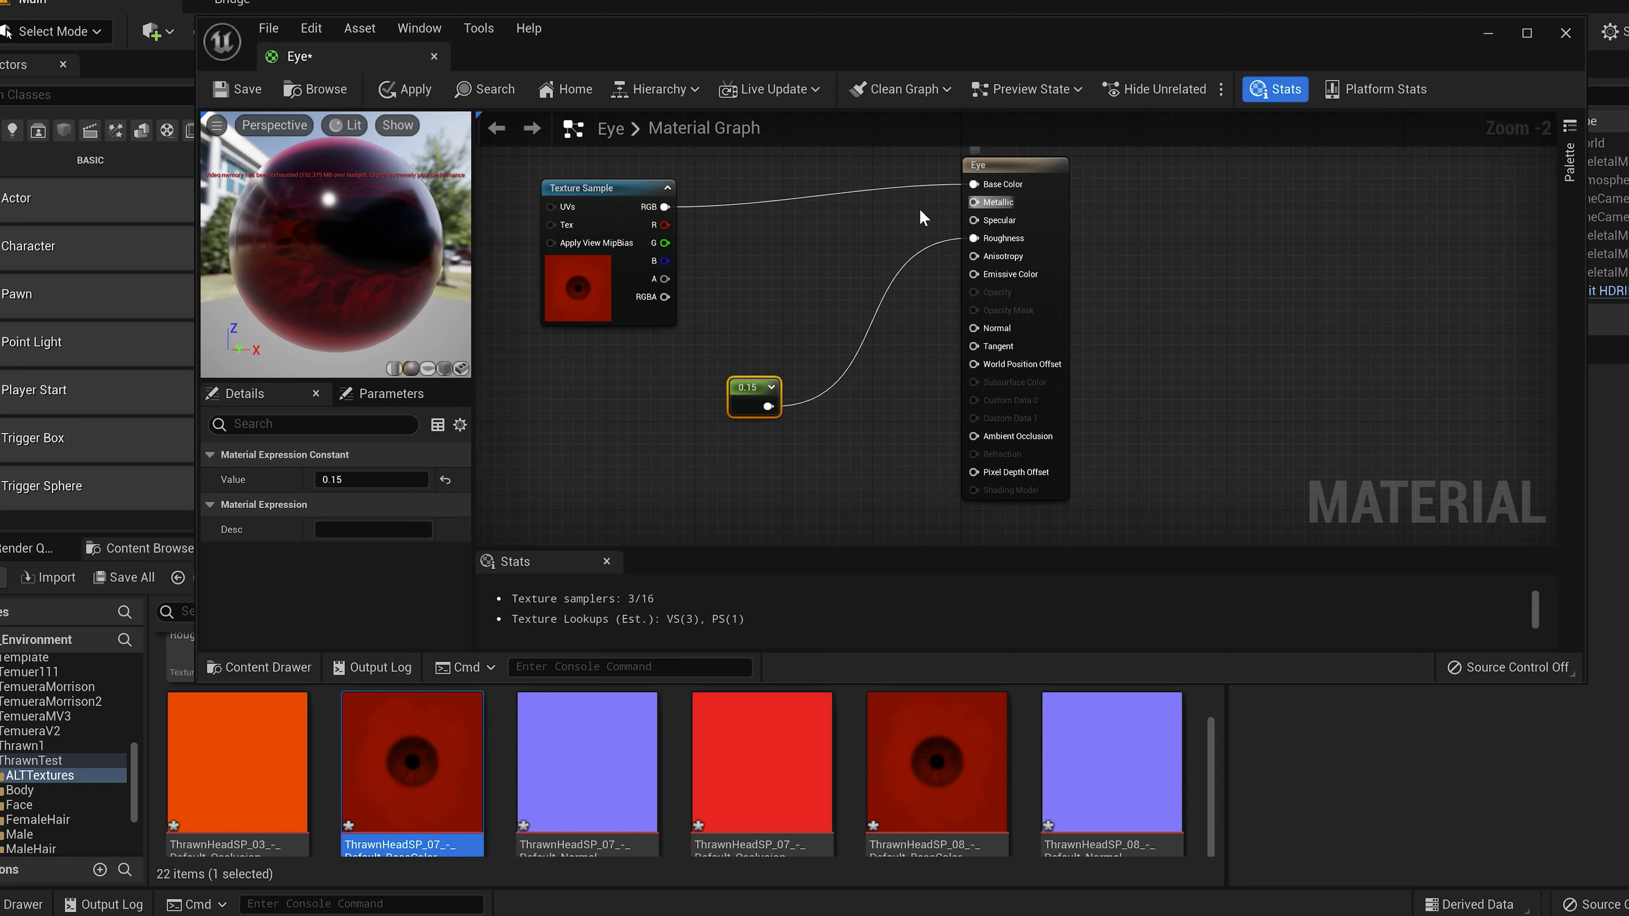
# Step: Add a Constant node with value 0.2 connected to the Eye material's Metallic input and check the preview sphere
pyautogui.rightClick(843, 218)
pyautogui.write('const')
pyautogui.press('Return')
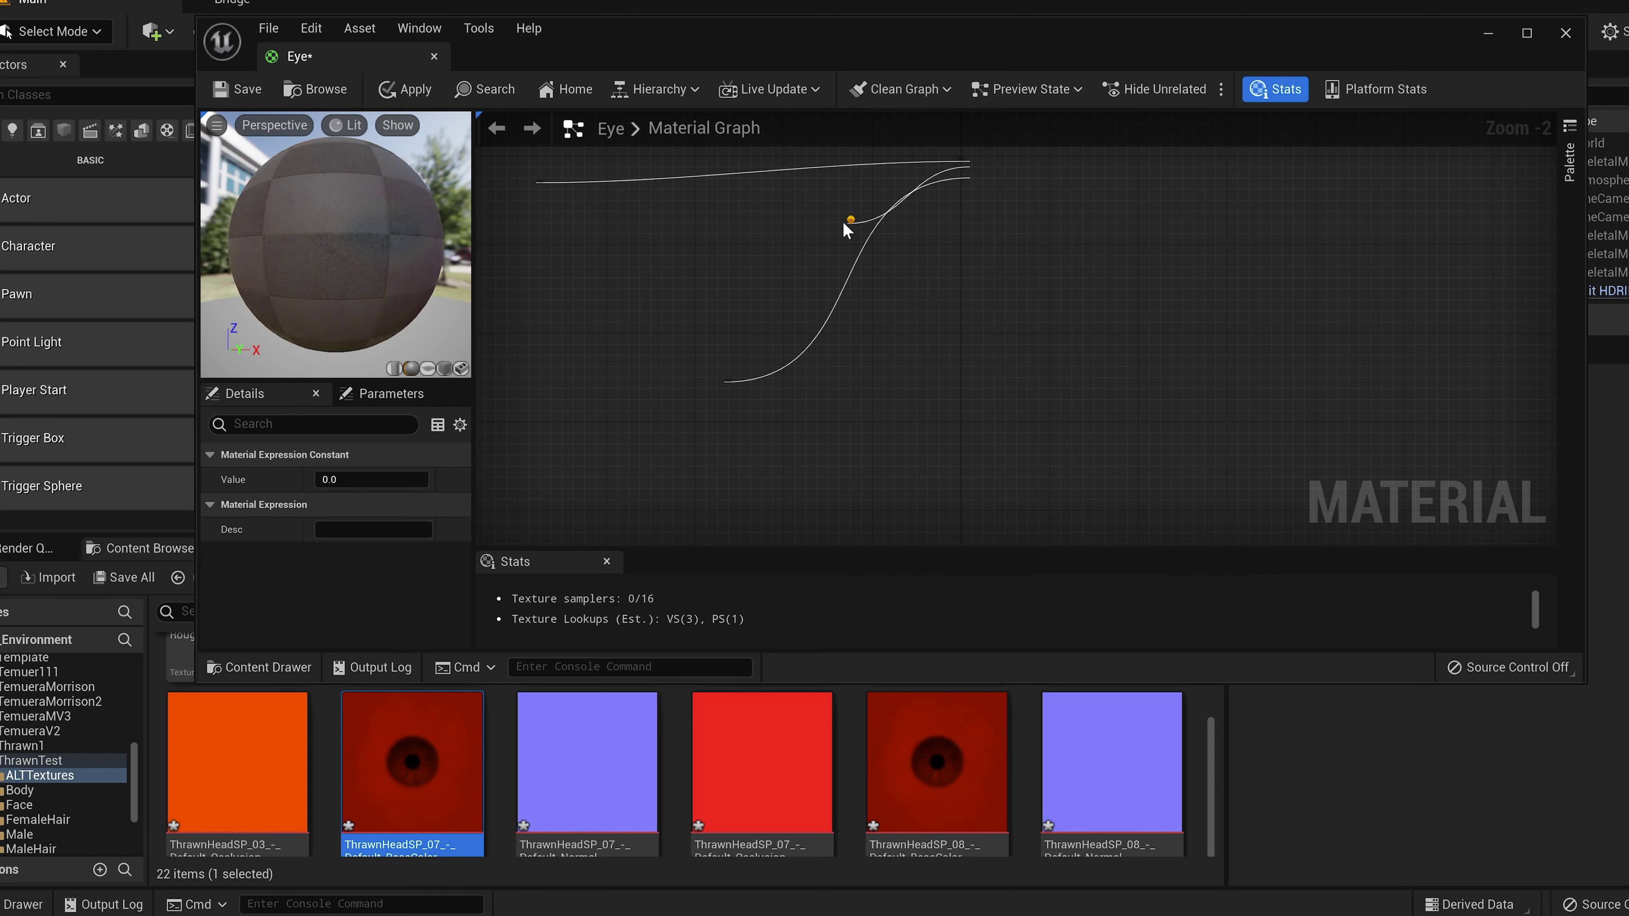
pyautogui.click(363, 480)
pyautogui.press('BackSpace')
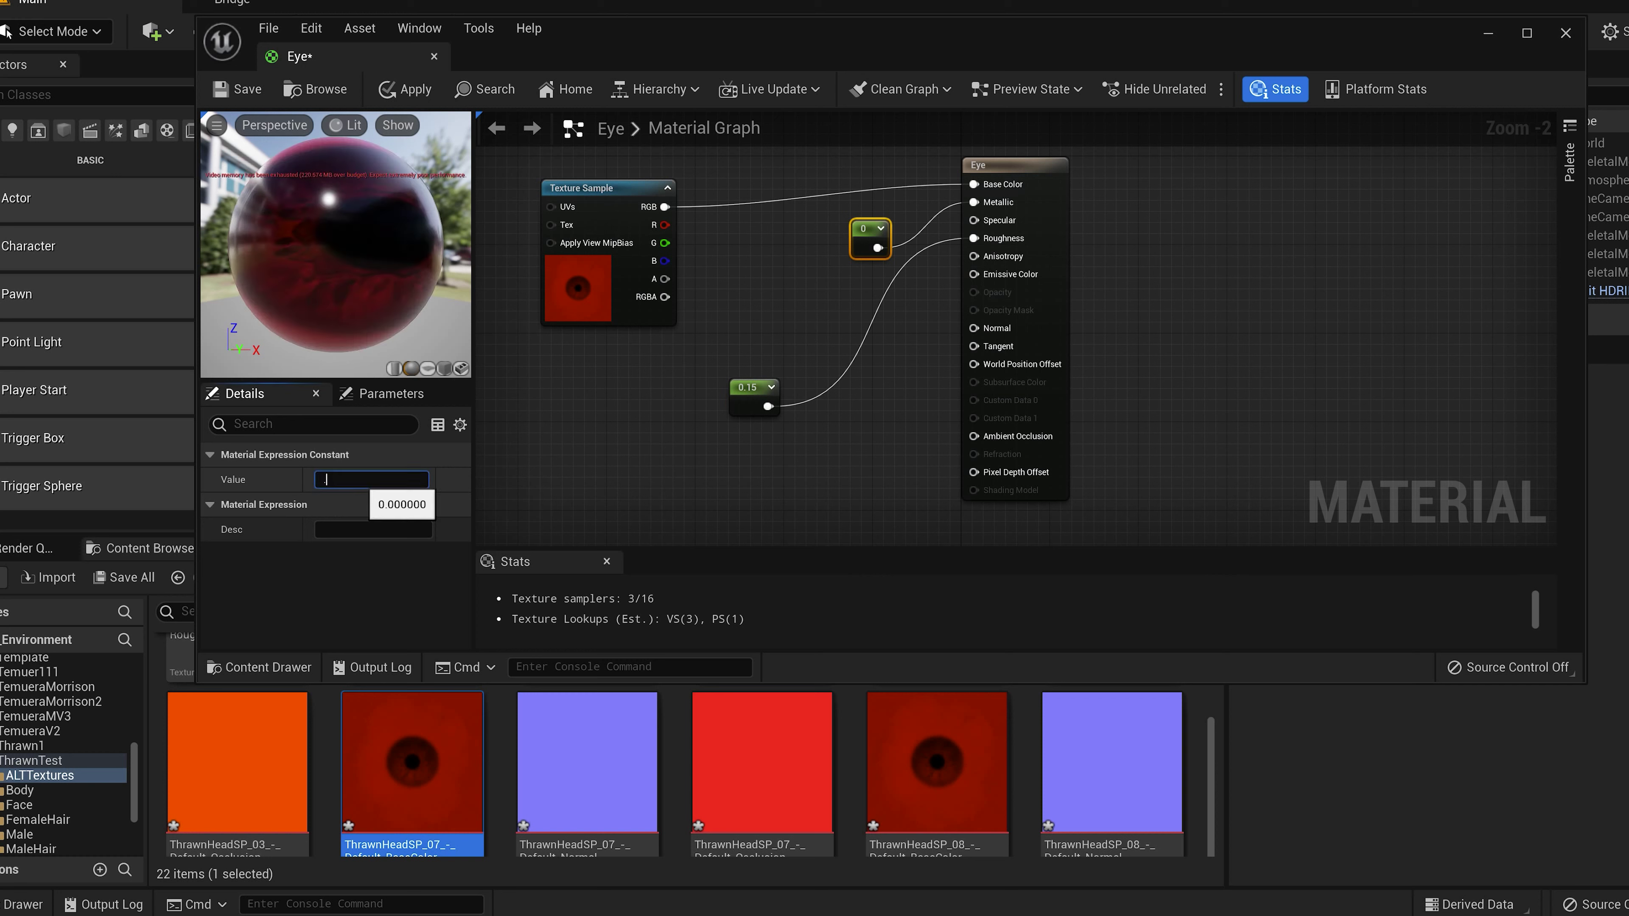
pyautogui.write('0.2')
pyautogui.press('Return')
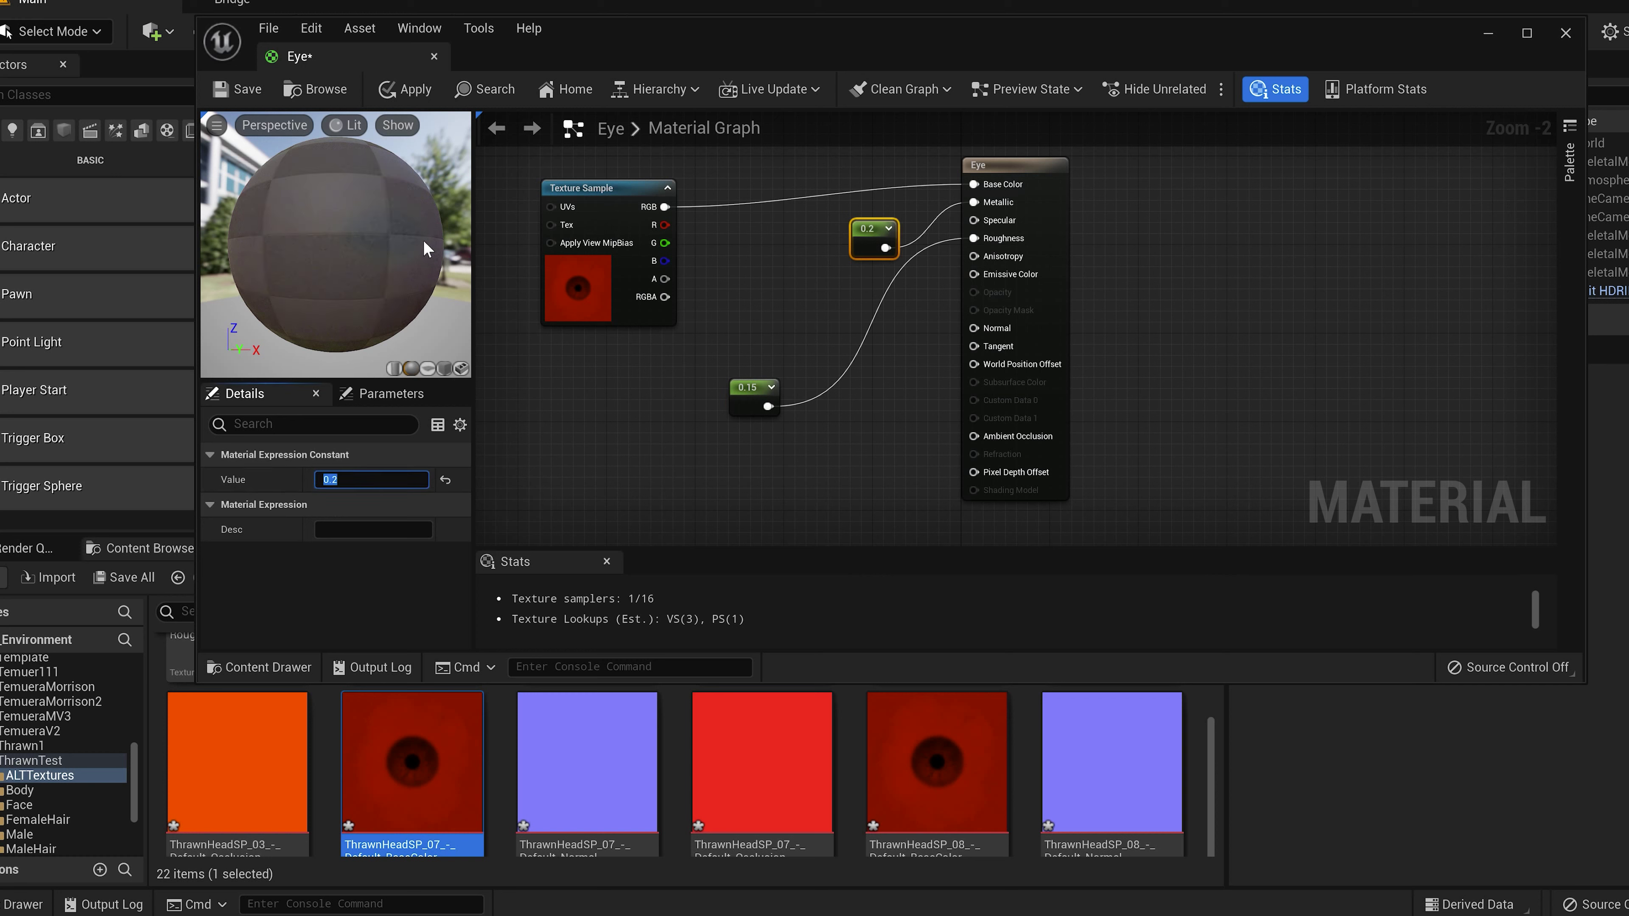
pyautogui.moveTo(422, 238); pyautogui.dragTo(364, 186)
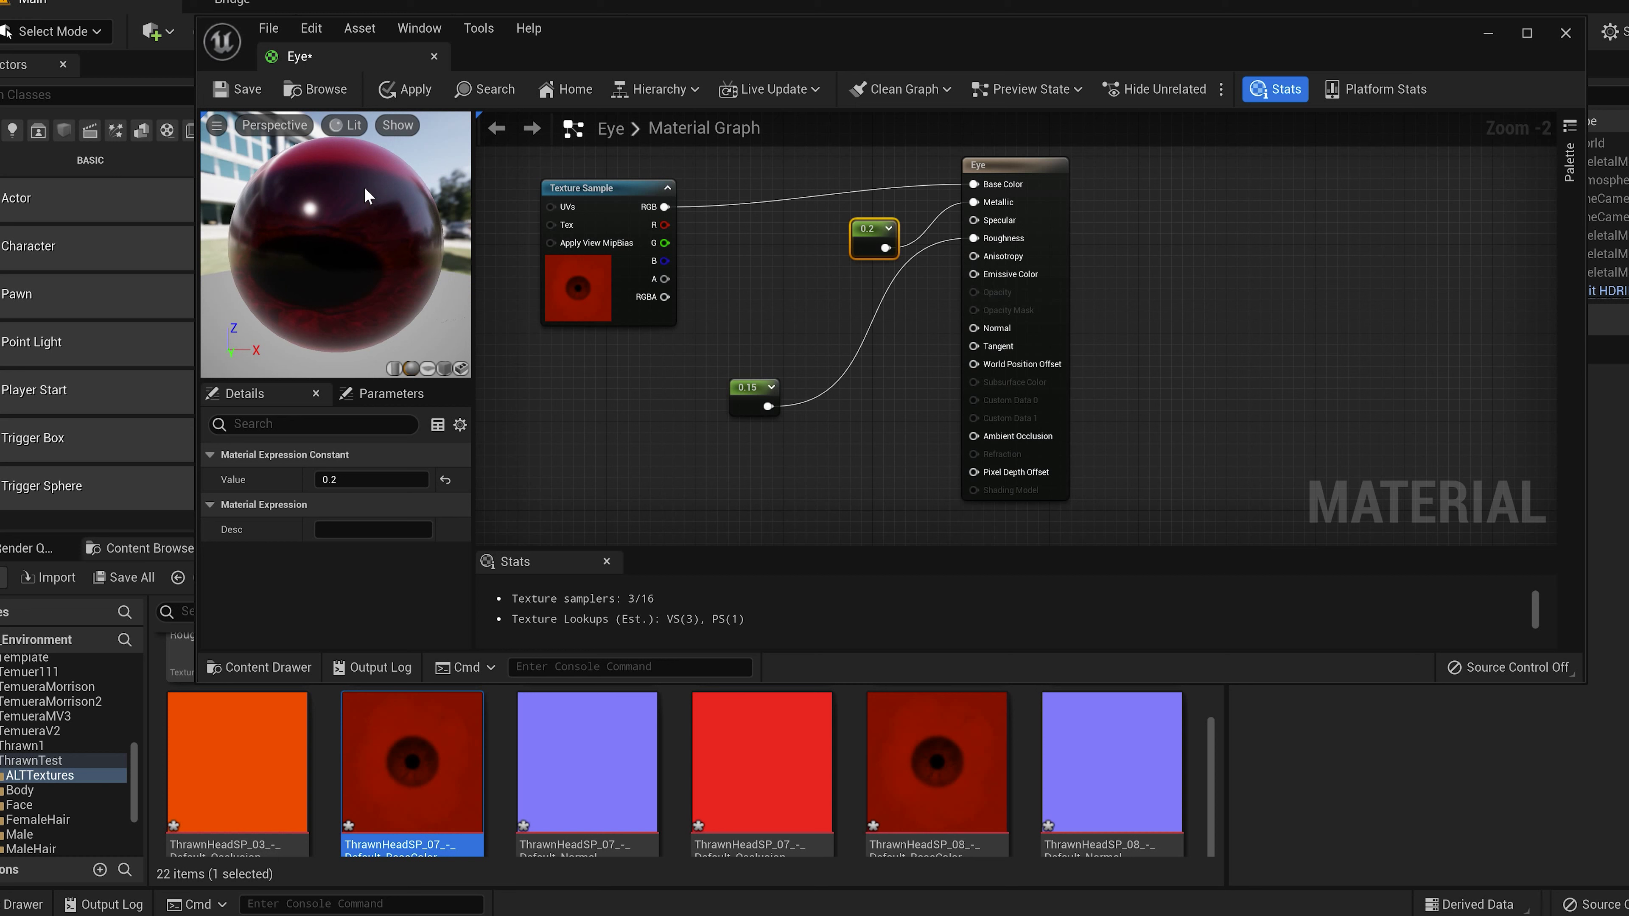
# Step: Save and close the Eye material, and open the ThrawnTest_FaceMesh skeletal mesh from the ThrawnTest Face folder beside the ALTTextures assets
pyautogui.click(234, 86)
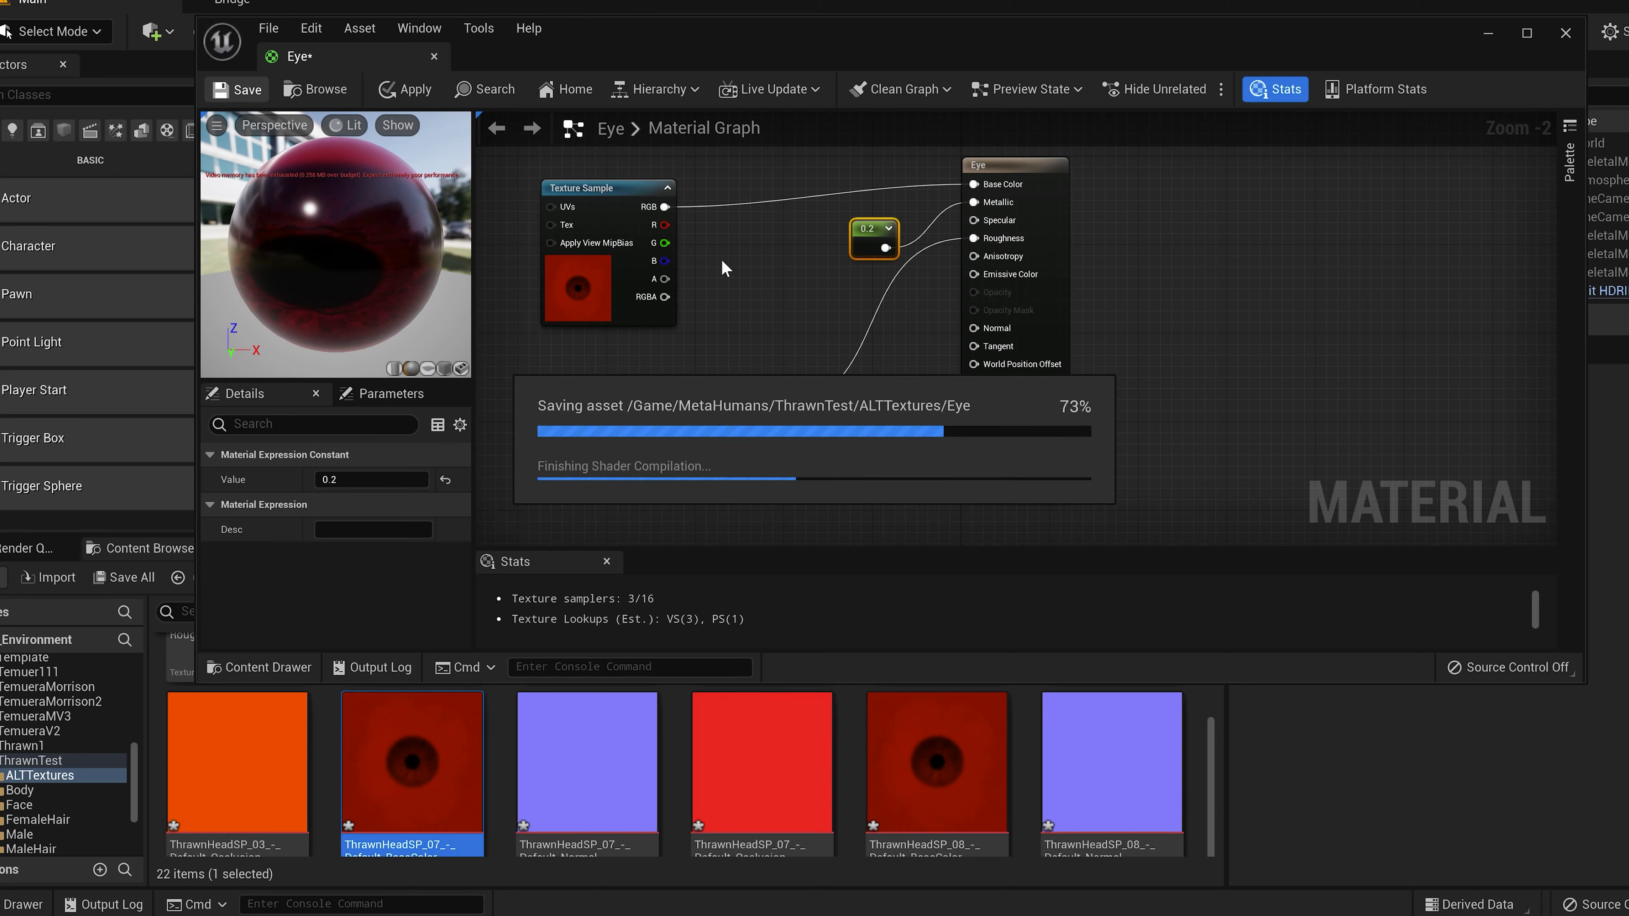
pyautogui.click(1568, 35)
pyautogui.click(498, 578)
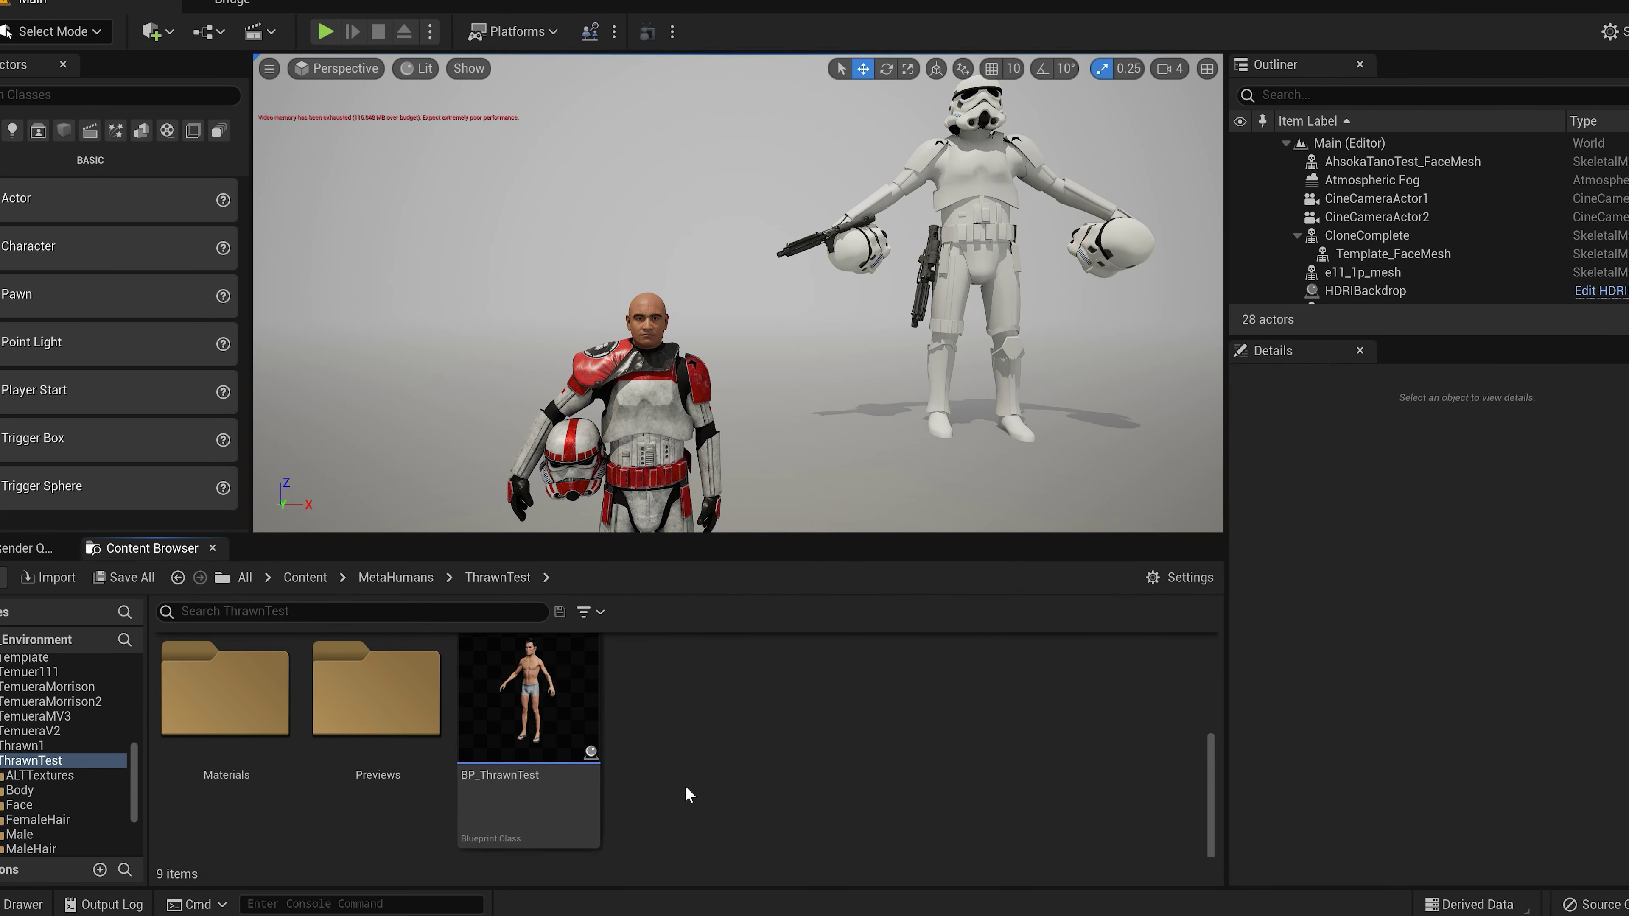
pyautogui.click(536, 719)
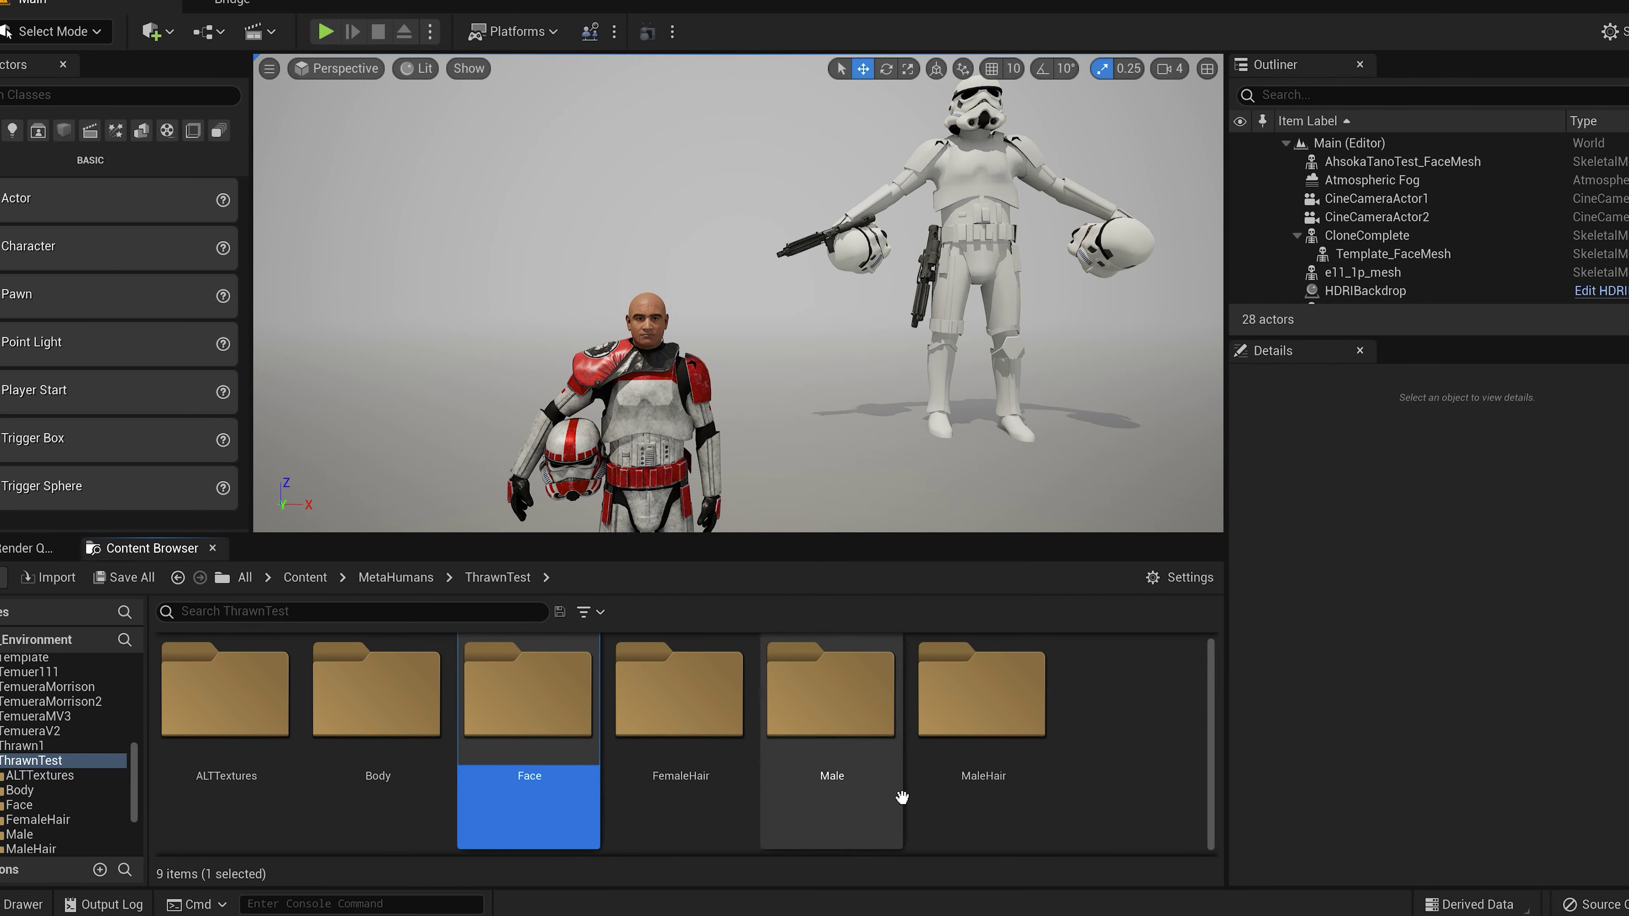
pyautogui.doubleClick(529, 705)
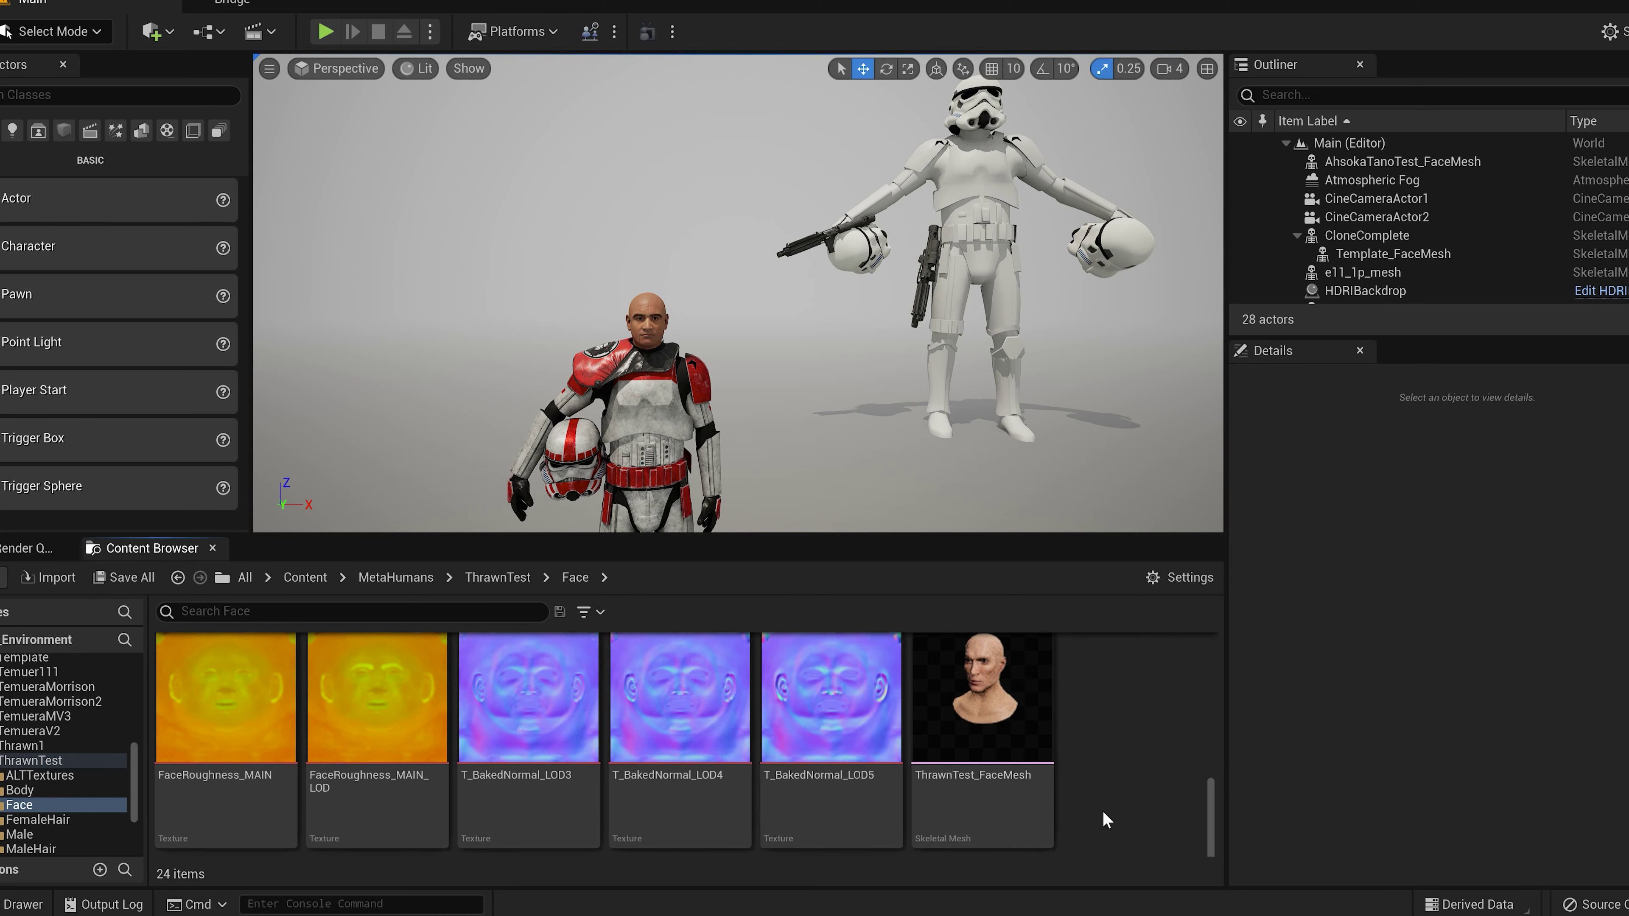
pyautogui.click(986, 709)
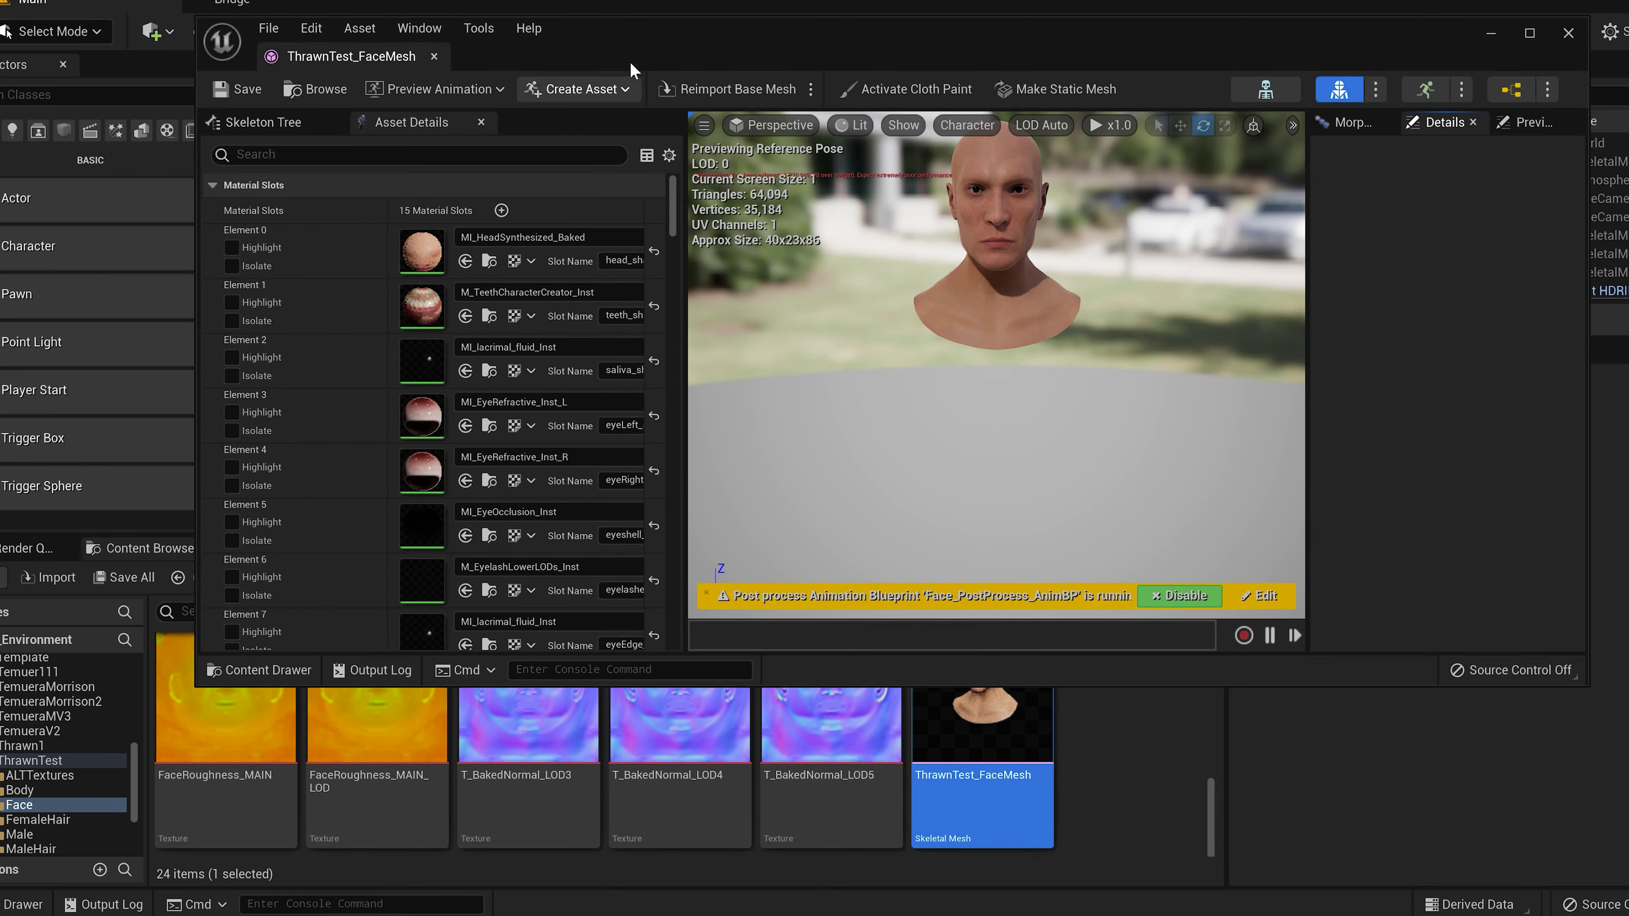
pyautogui.moveTo(631, 66); pyautogui.dragTo(922, 60)
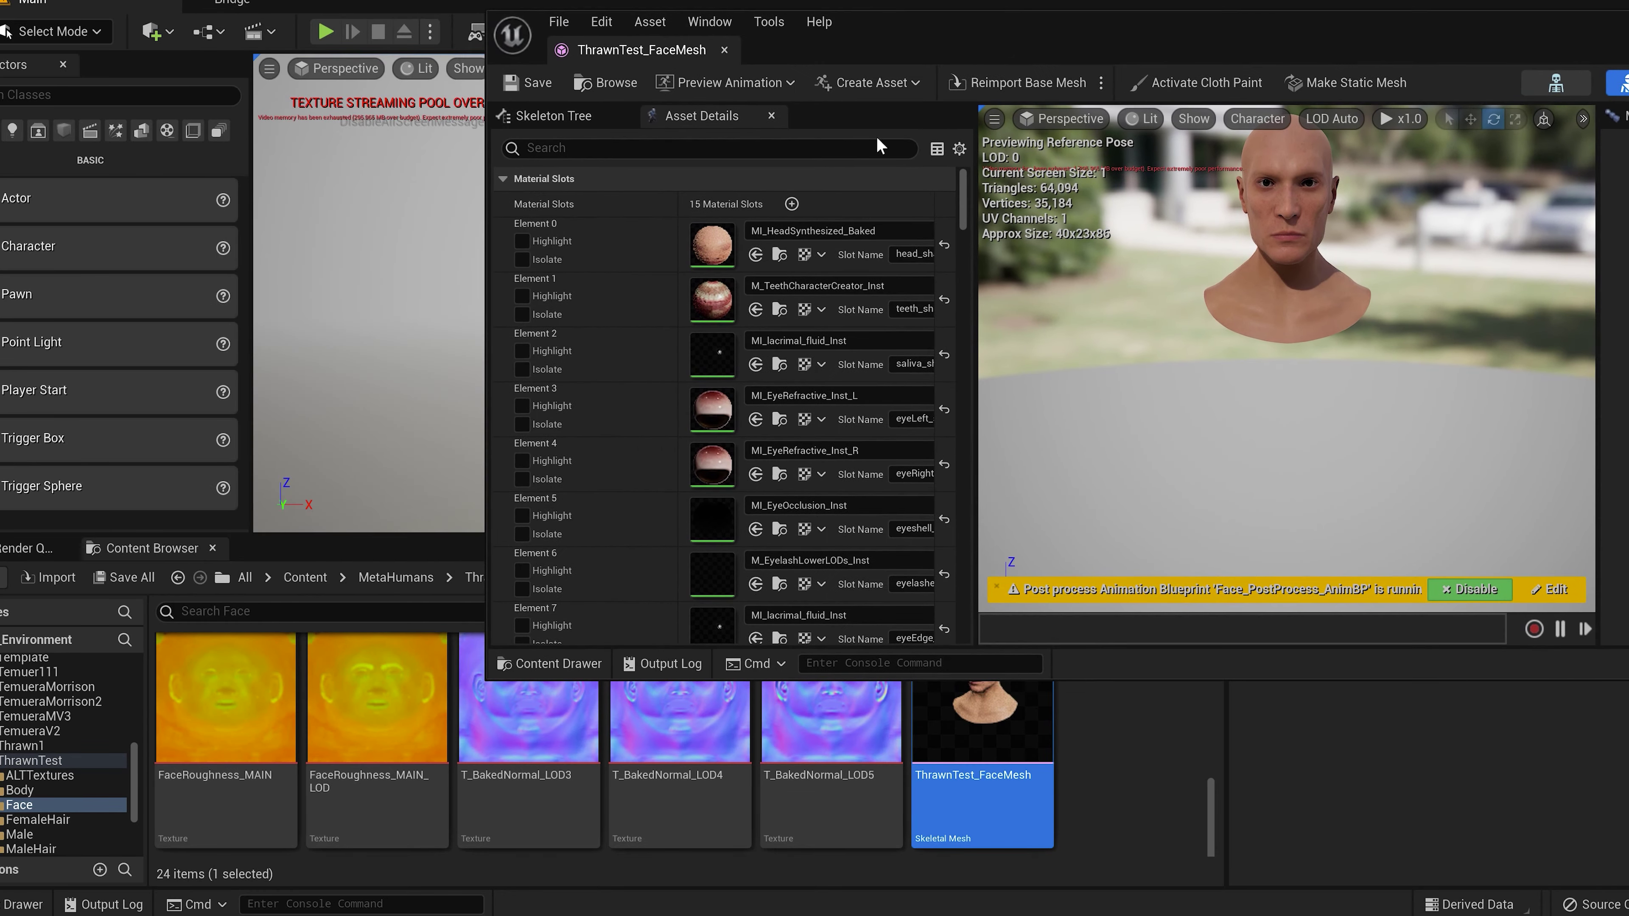
# Step: Assign the Head material from ALTTextures to the face mesh's Element 0 and its head LOD material slots
pyautogui.click(474, 577)
pyautogui.doubleClick(262, 709)
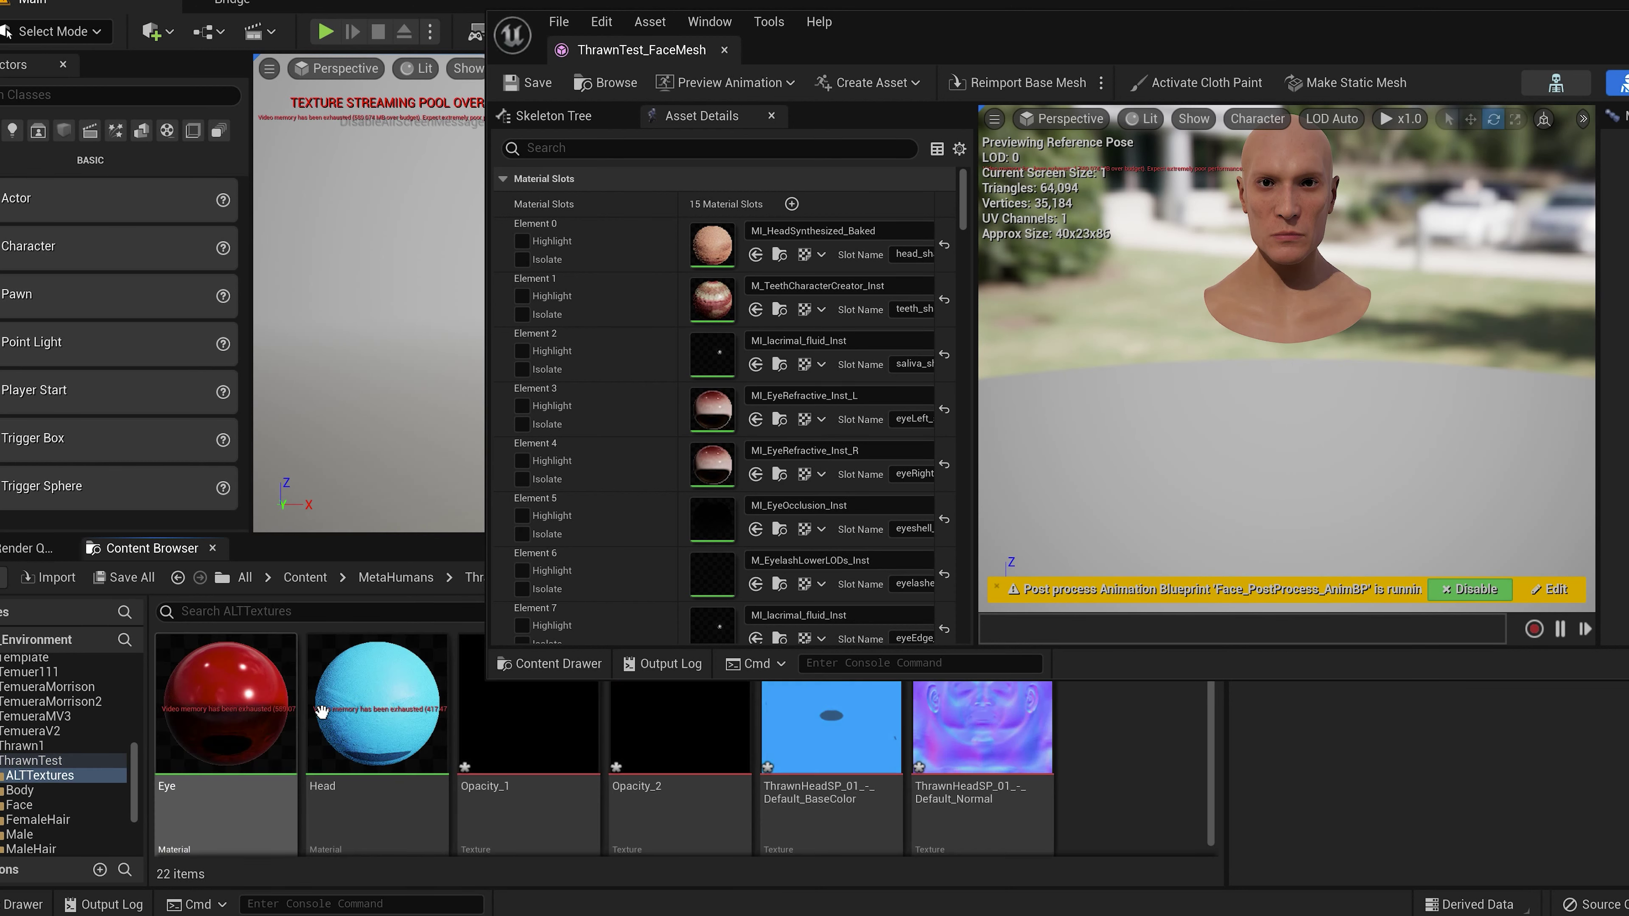
pyautogui.moveTo(373, 730); pyautogui.dragTo(838, 454)
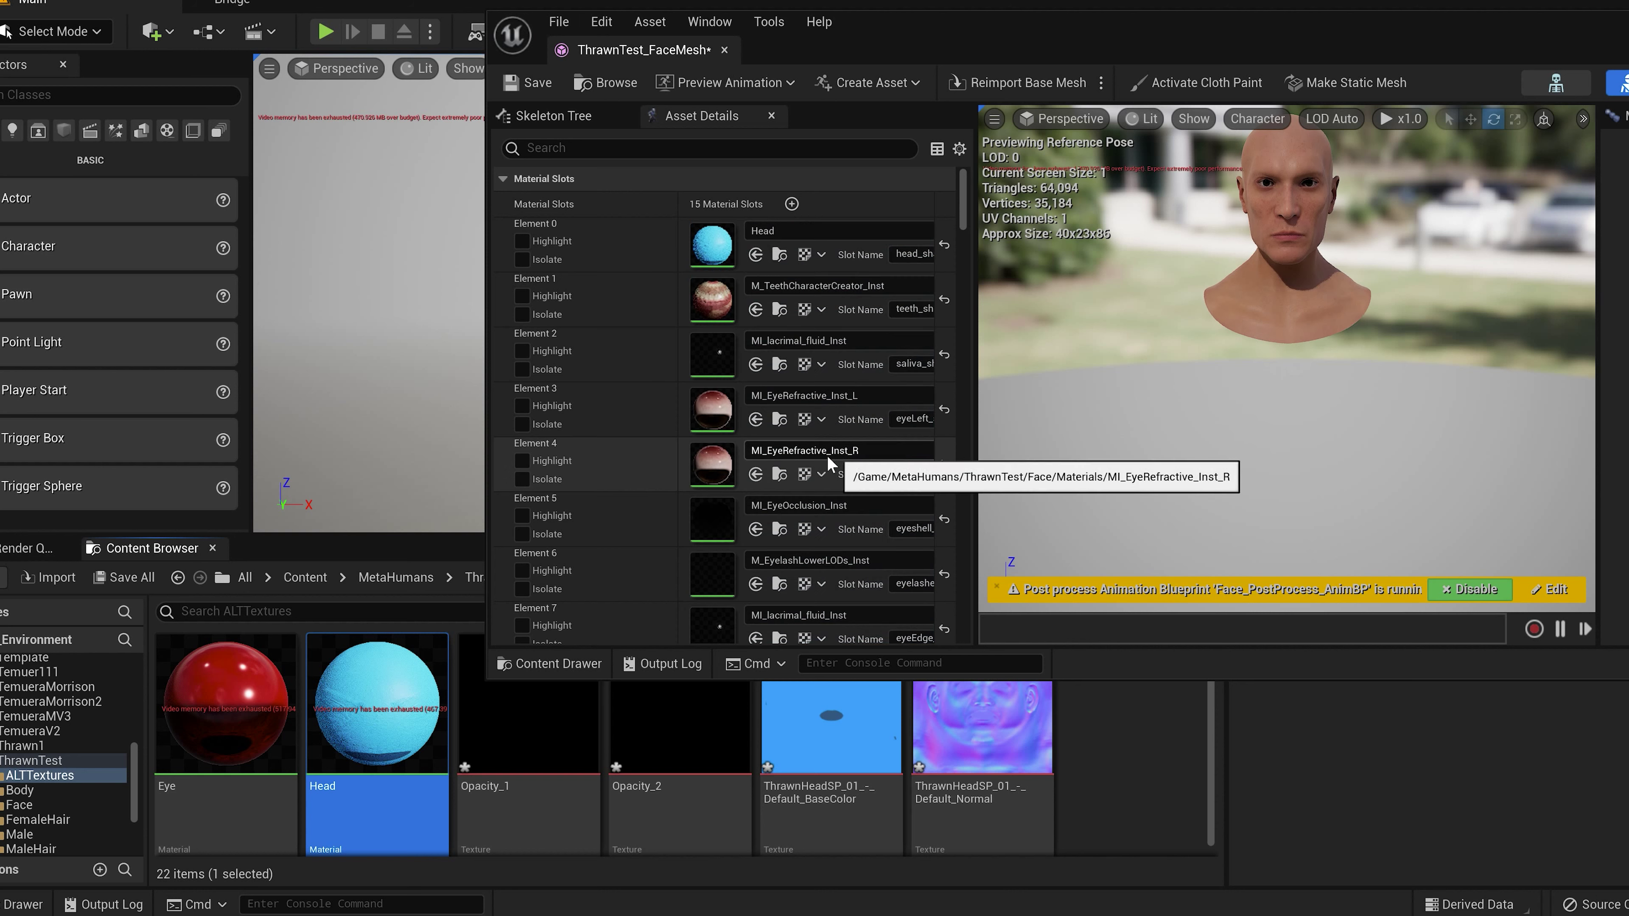
pyautogui.scroll(-5, 815, 459)
pyautogui.scroll(-2, 806, 463)
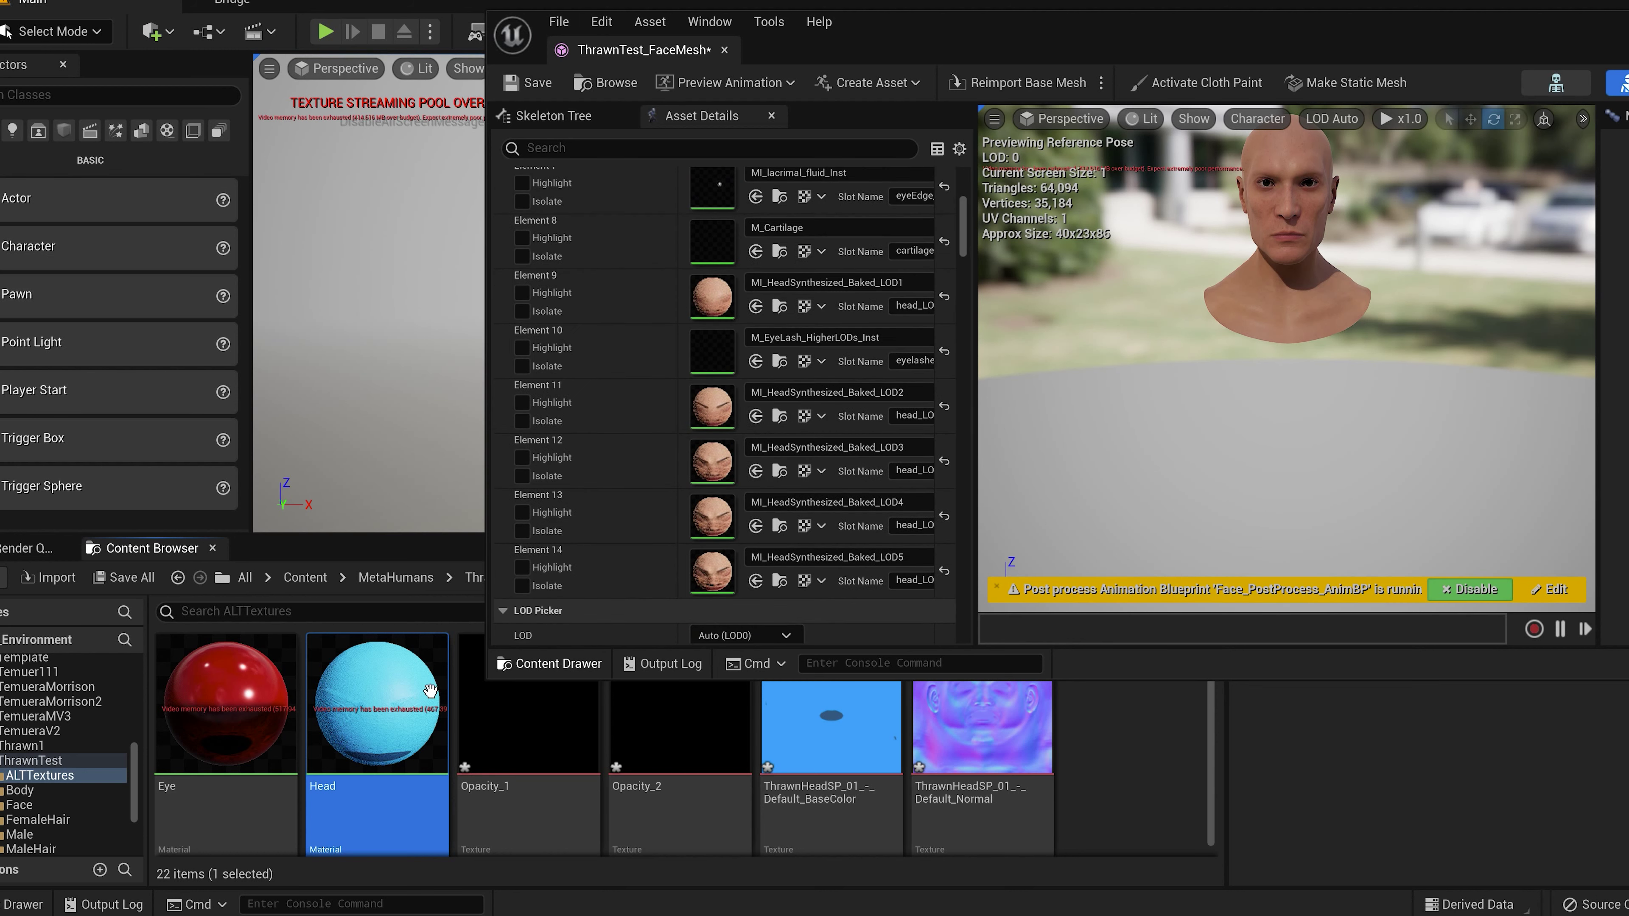
pyautogui.moveTo(388, 712); pyautogui.dragTo(714, 405)
pyautogui.moveTo(399, 655); pyautogui.dragTo(712, 347)
pyautogui.scroll(-3, 772, 470)
pyautogui.scroll(-3, 769, 465)
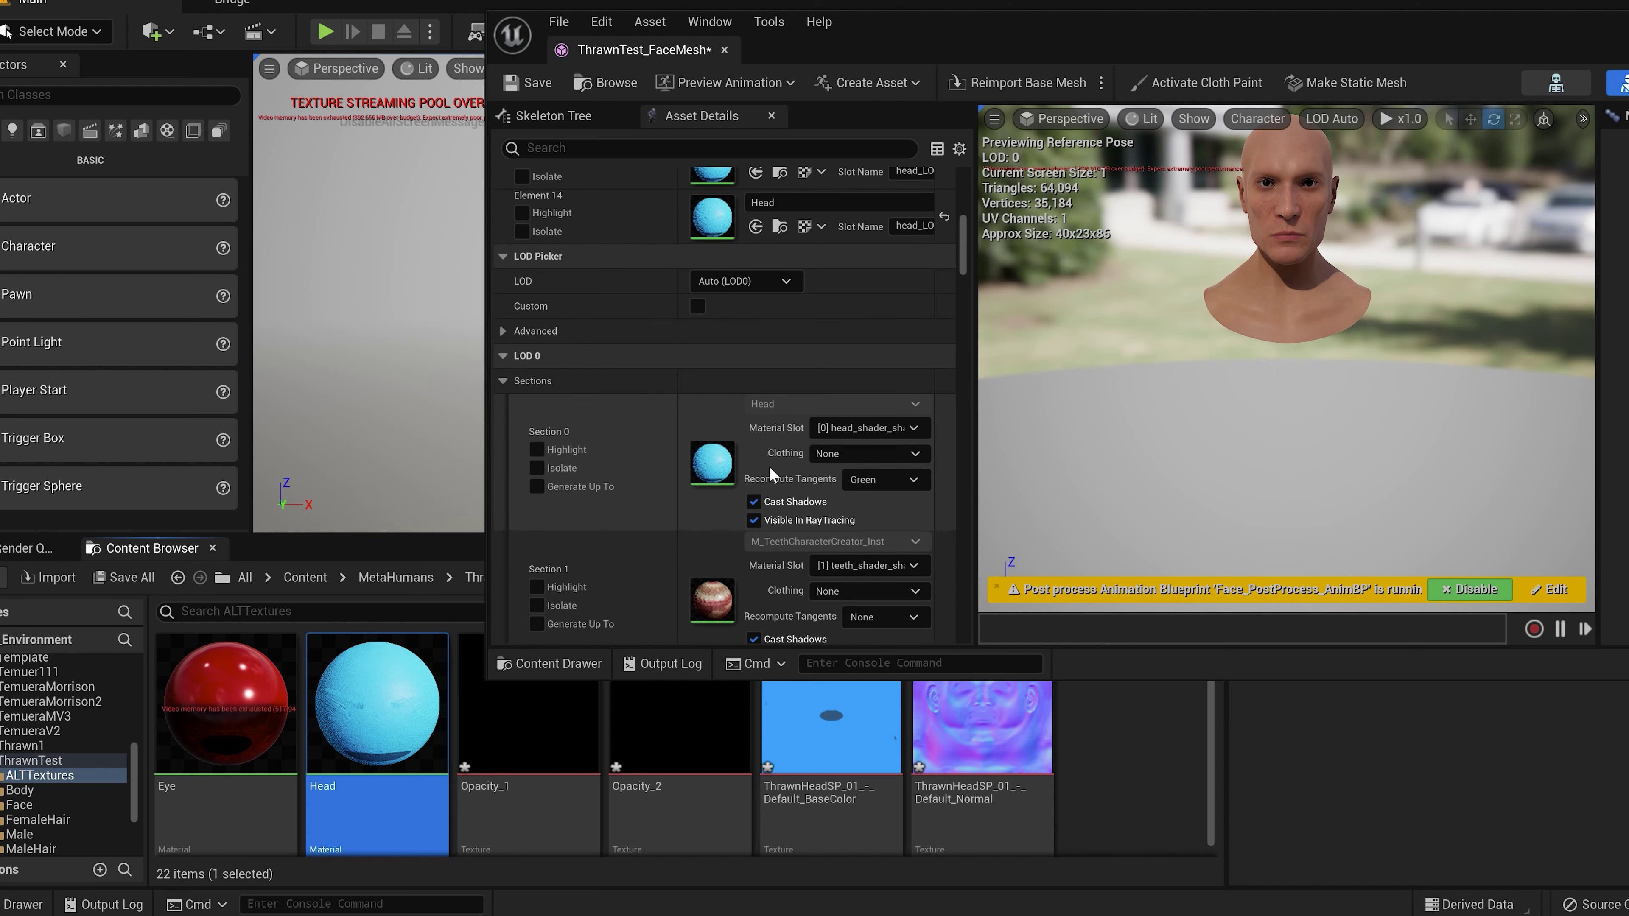
# Step: Assign the Eye material to the left and right eye slots, Elements 3 and 4, and save the face mesh
pyautogui.scroll(8, 773, 461)
pyautogui.scroll(5, 775, 457)
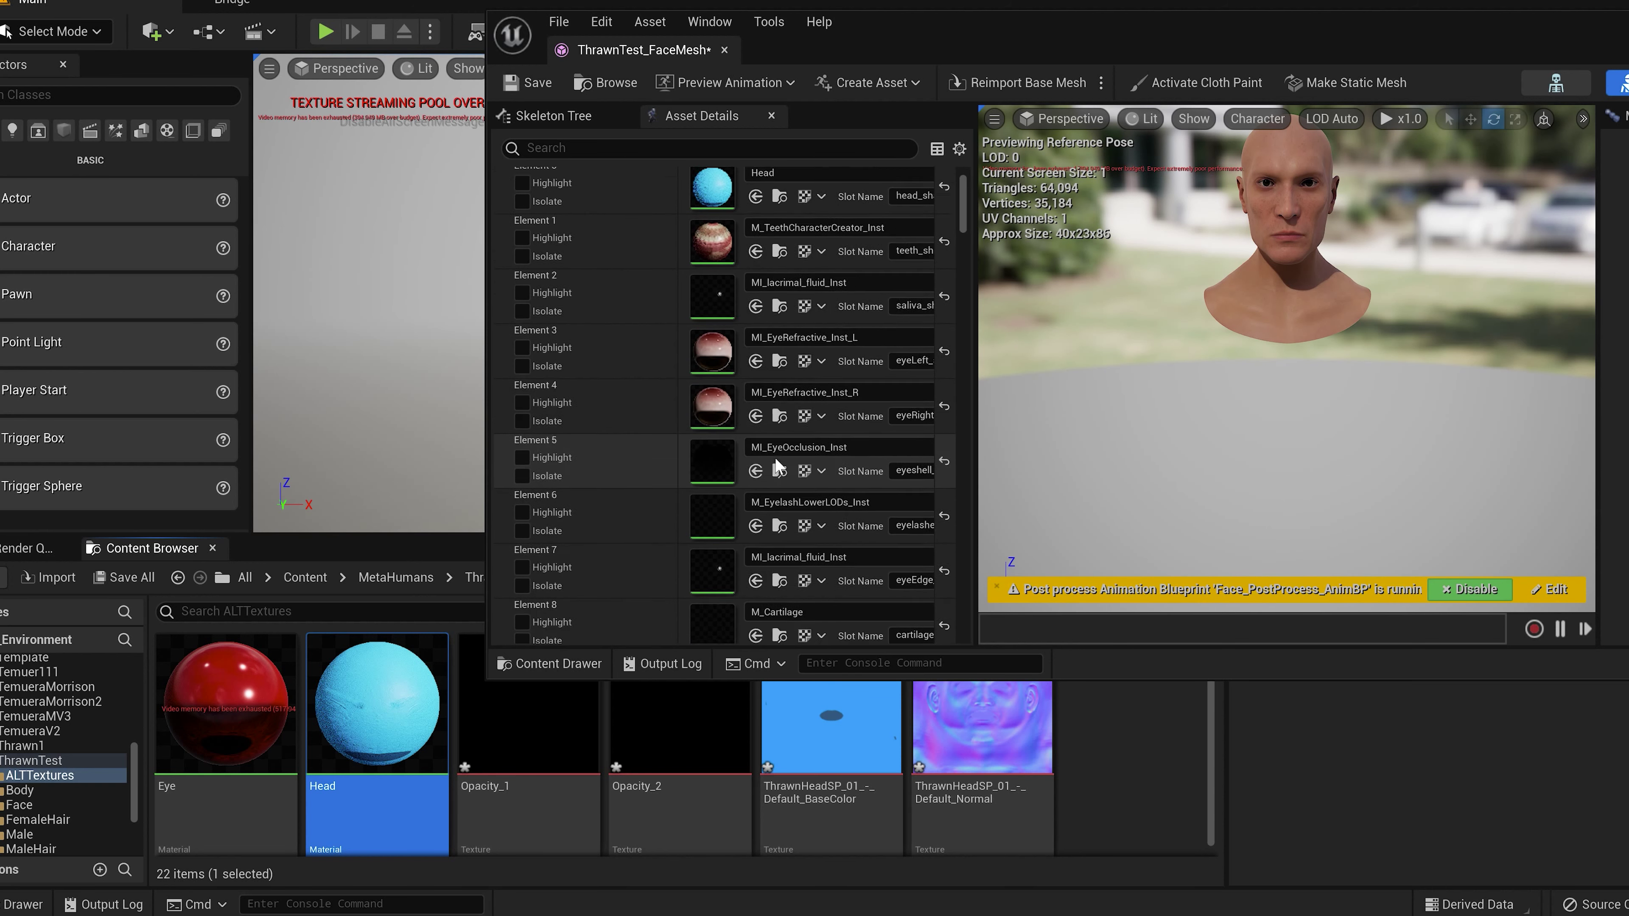
pyautogui.moveTo(226, 706); pyautogui.dragTo(726, 463)
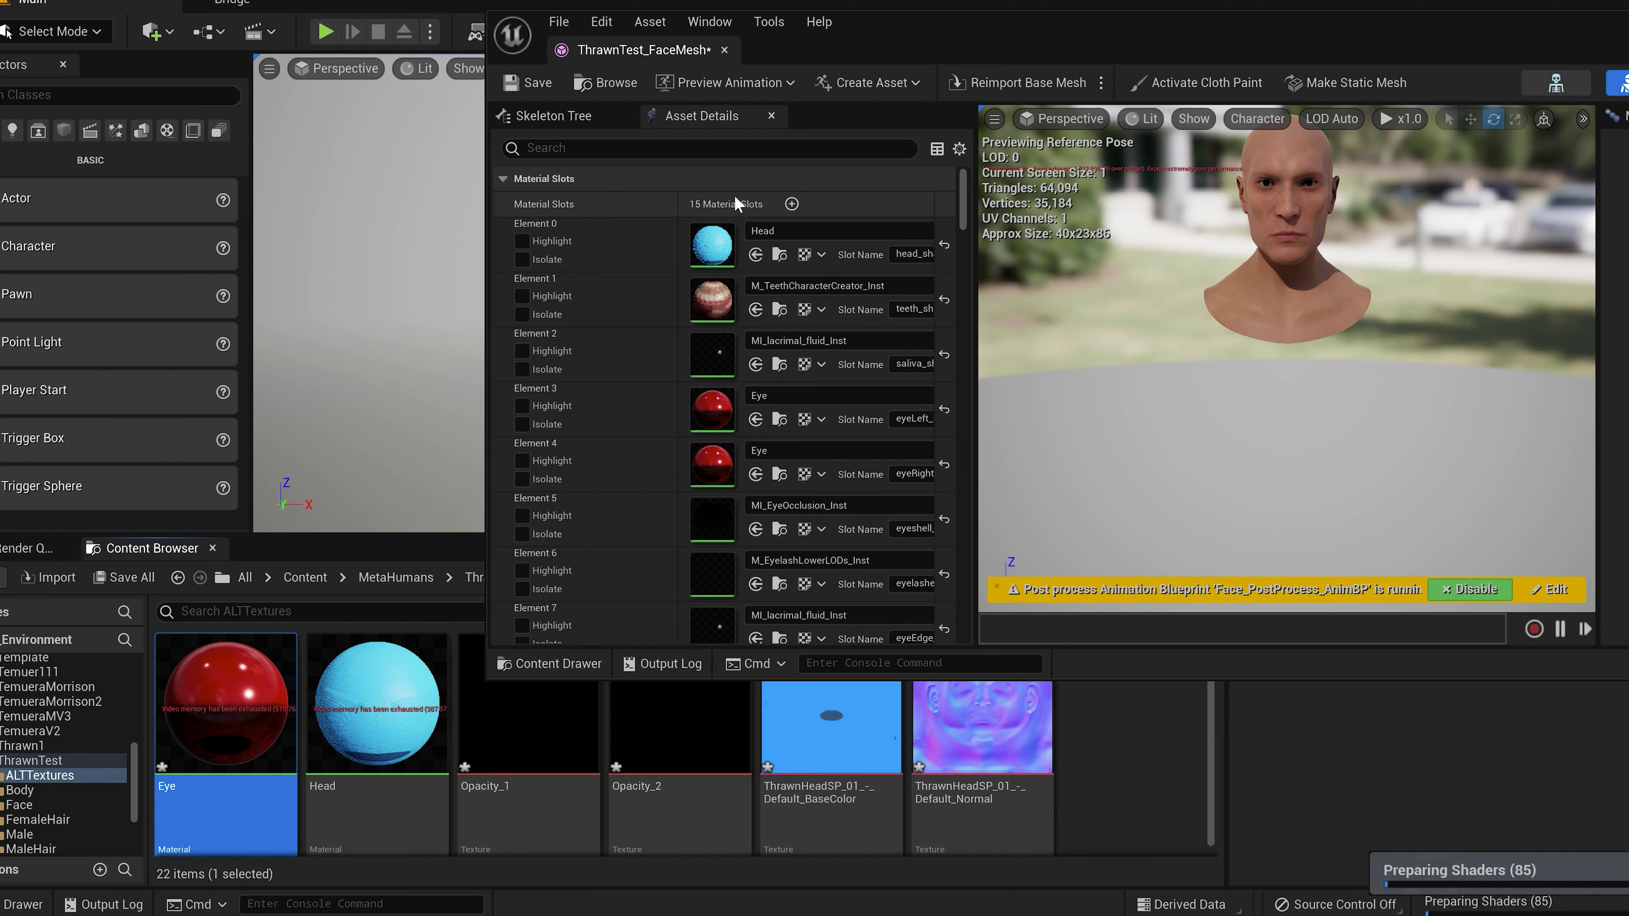
pyautogui.click(522, 83)
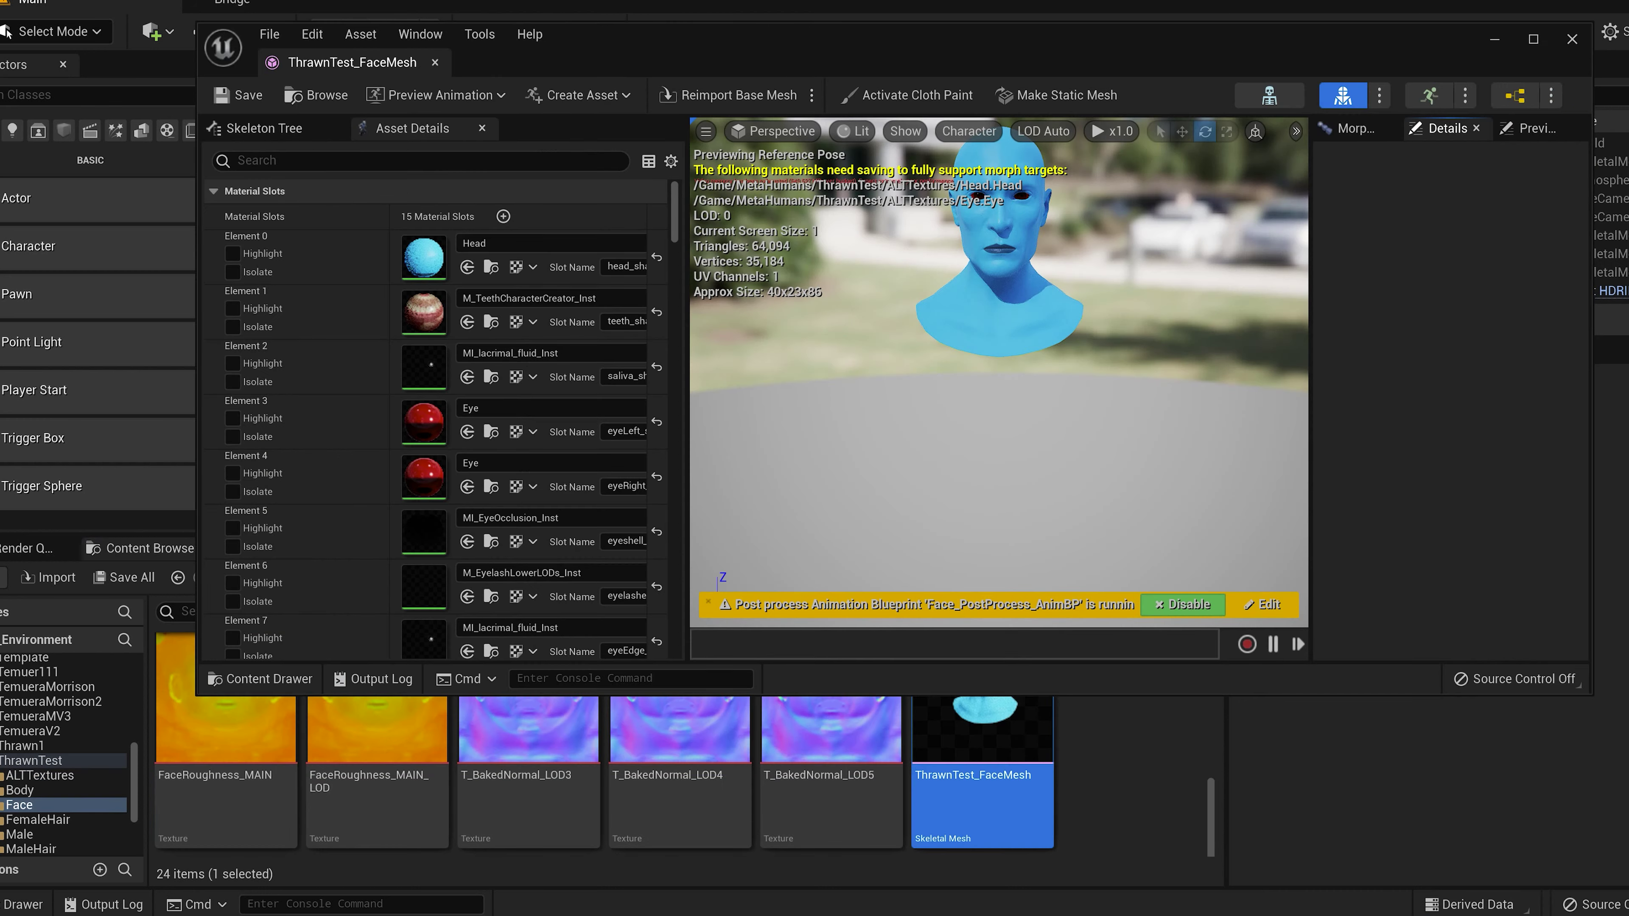
# Step: Examine the head and eye materials on the face mesh from several angles, and close the mesh editor
pyautogui.moveTo(997, 372)
pyautogui.keyDown('alt'); pyautogui.mouseDown(button='right')
pyautogui.moveTo(1090, 372)
pyautogui.moveTo(1020, 372)
pyautogui.mouseUp(button='right'); pyautogui.keyUp('alt')
pyautogui.keyDown('alt'); pyautogui.moveTo(1020, 372); pyautogui.dragTo(1083, 378); pyautogui.keyUp('alt')
pyautogui.moveTo(1084, 378)
pyautogui.keyDown('alt'); pyautogui.mouseDown(button='right')
pyautogui.moveTo(1148, 378)
pyautogui.moveTo(1103, 378)
pyautogui.mouseUp(button='right'); pyautogui.keyUp('alt')
pyautogui.keyDown('alt'); pyautogui.moveTo(1103, 379); pyautogui.dragTo(1039, 379); pyautogui.keyUp('alt')
pyautogui.keyDown('alt'); pyautogui.moveTo(1039, 379); pyautogui.dragTo(1007, 379, button='right'); pyautogui.keyUp('alt')
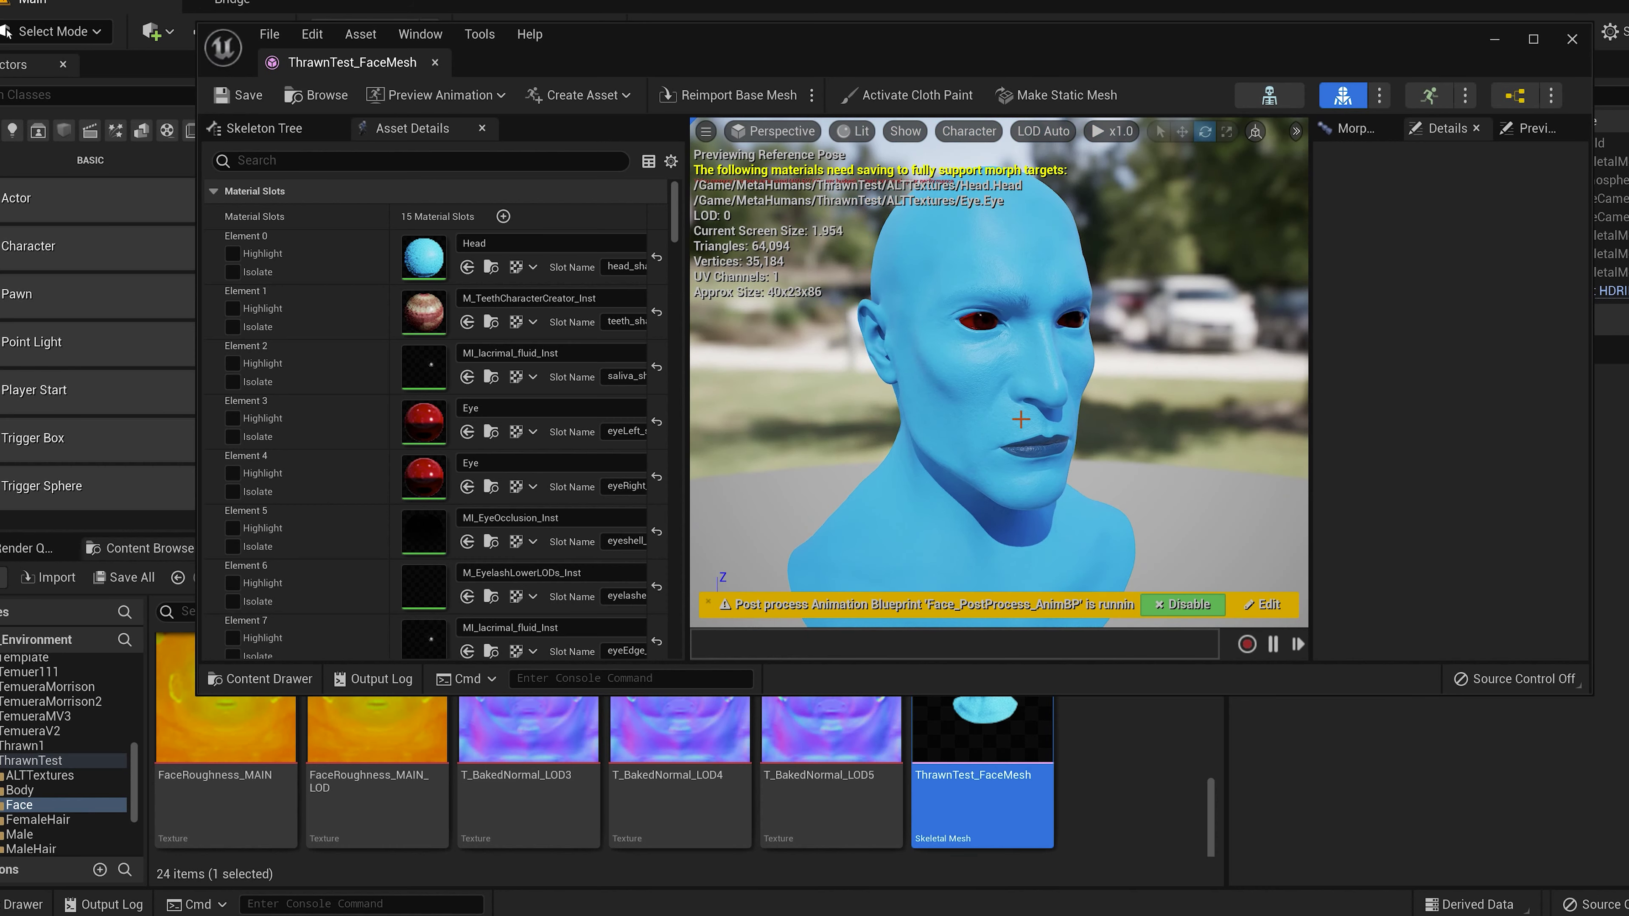
pyautogui.keyDown('alt'); pyautogui.moveTo(1007, 379); pyautogui.dragTo(1052, 378); pyautogui.keyUp('alt')
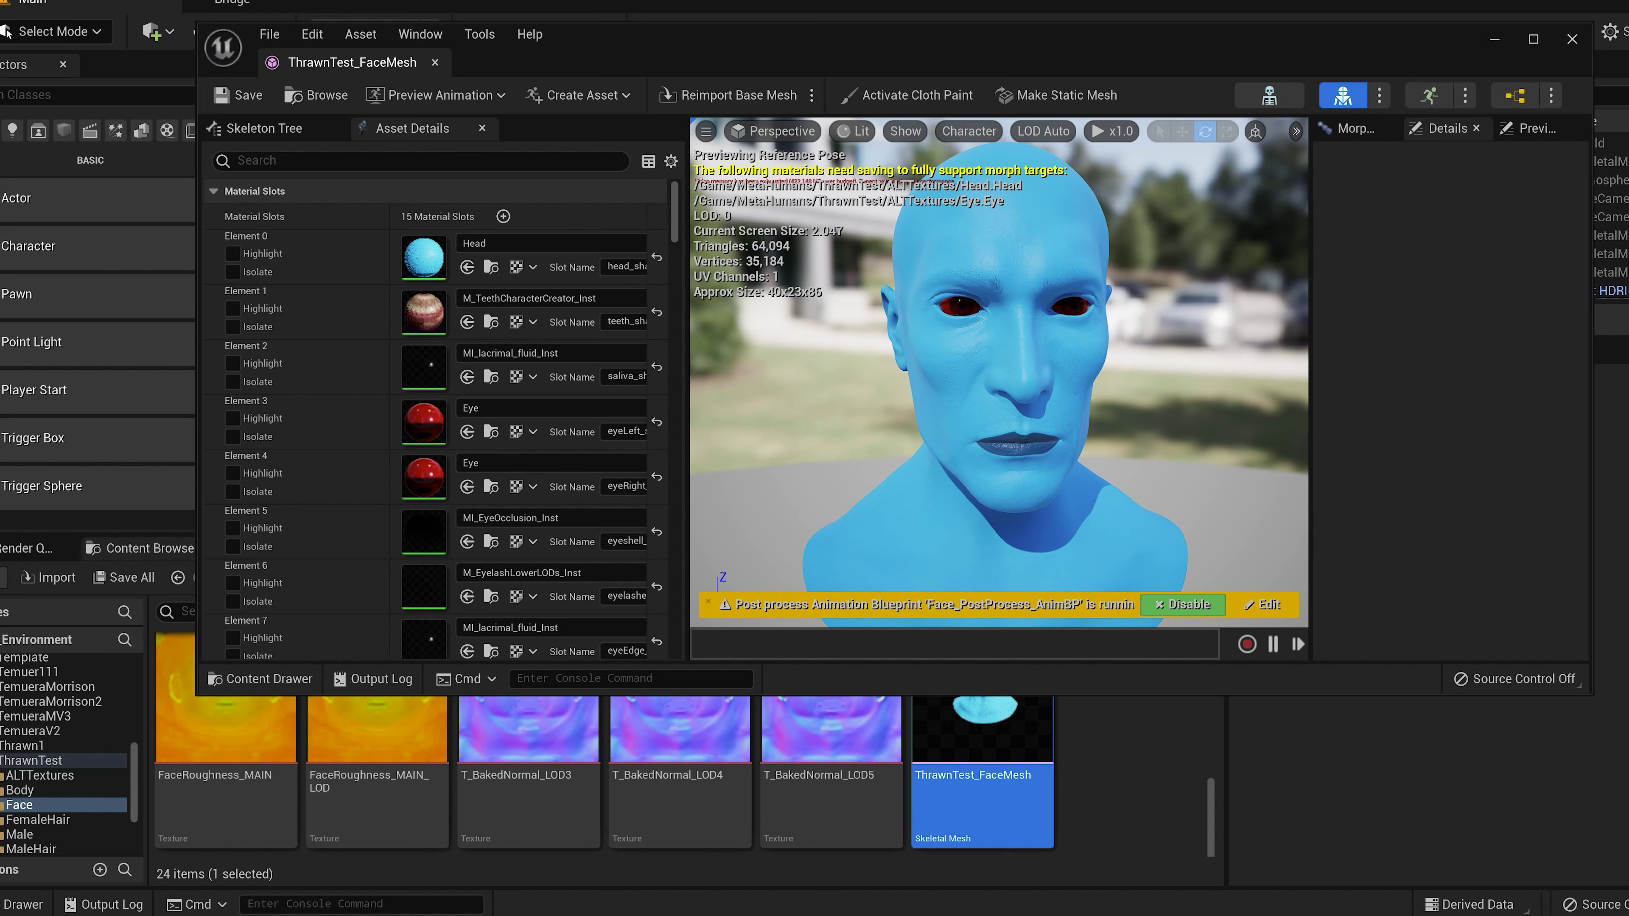
pyautogui.click(1571, 38)
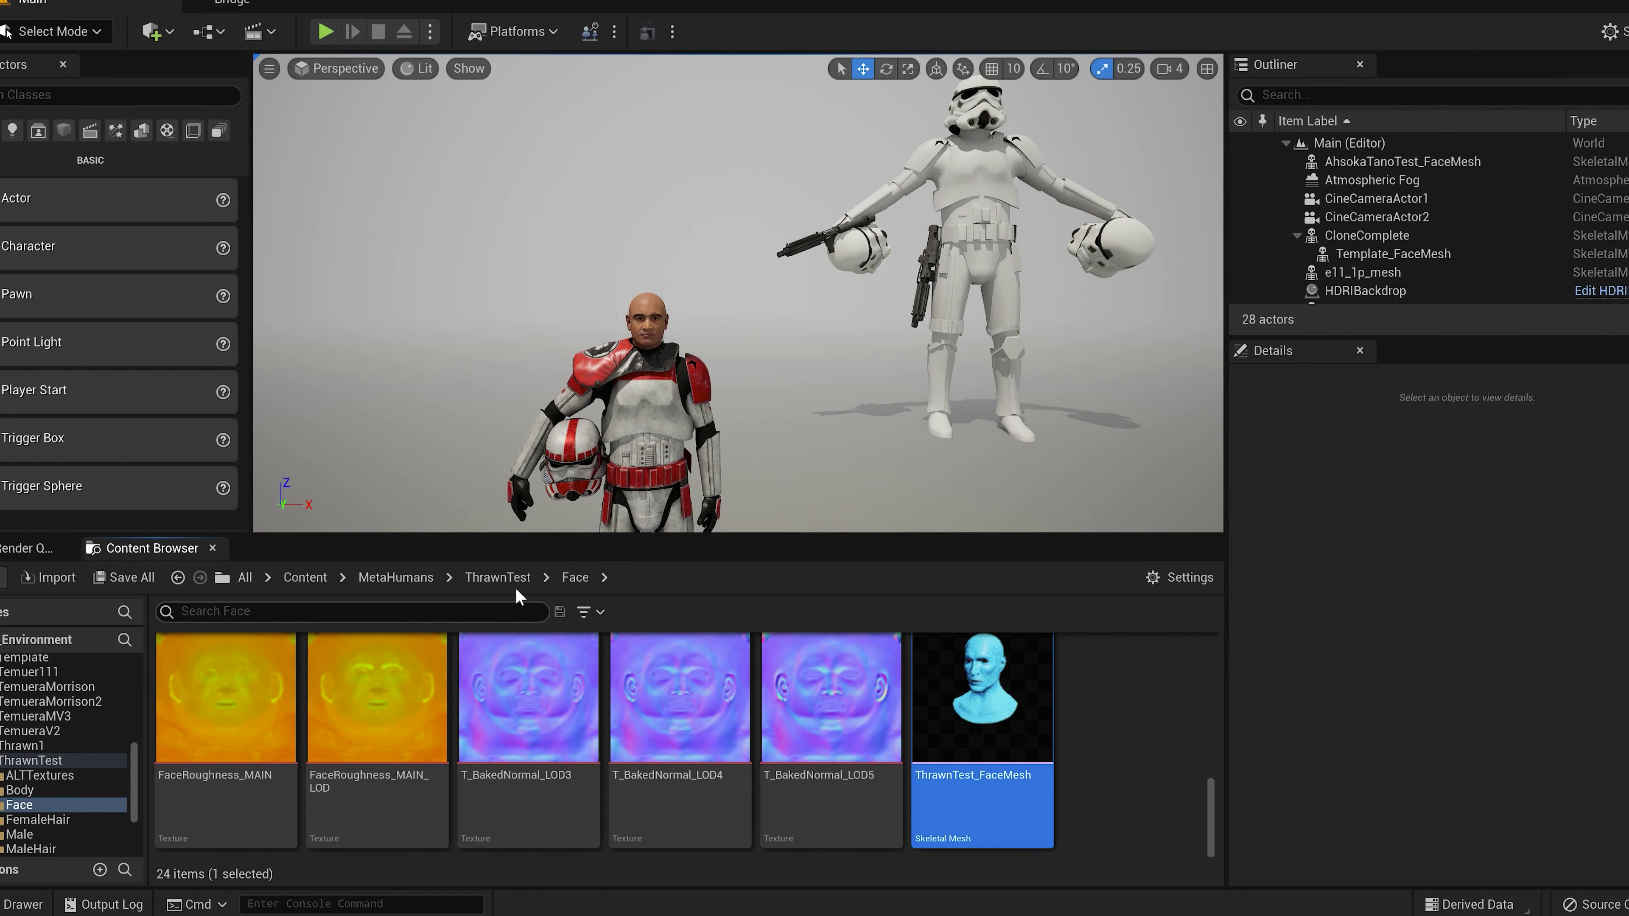
# Step: Open the BP_ThrawnTest blueprint and examine Thrawn's face, hair and eyes in its viewport
pyautogui.click(497, 577)
pyautogui.click(537, 715)
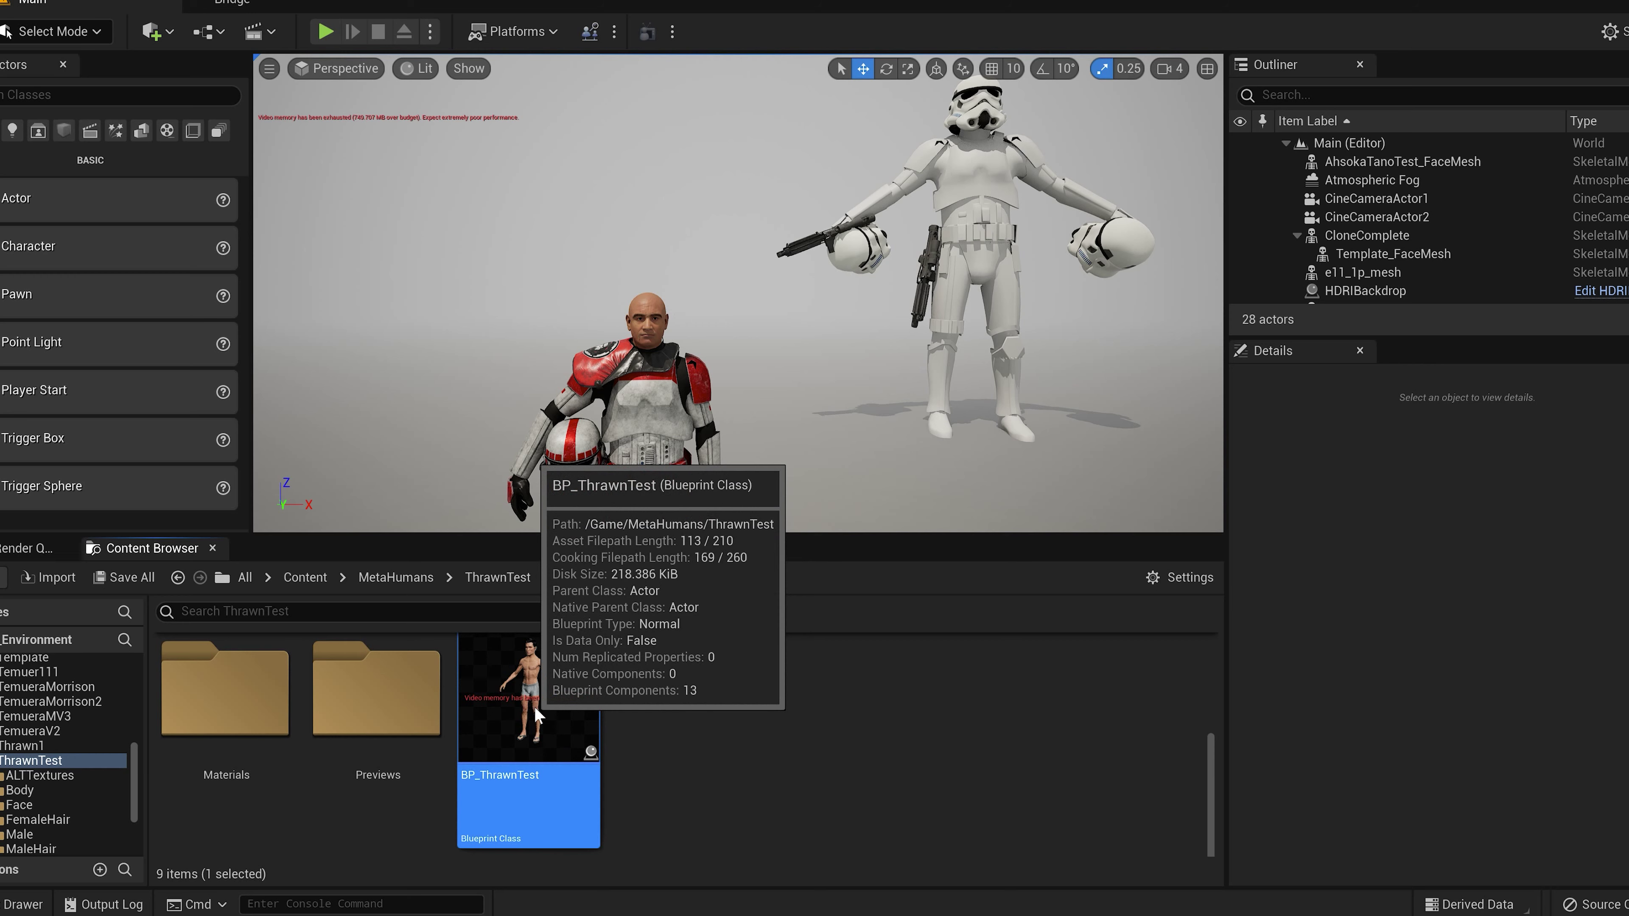
pyautogui.press('Return')
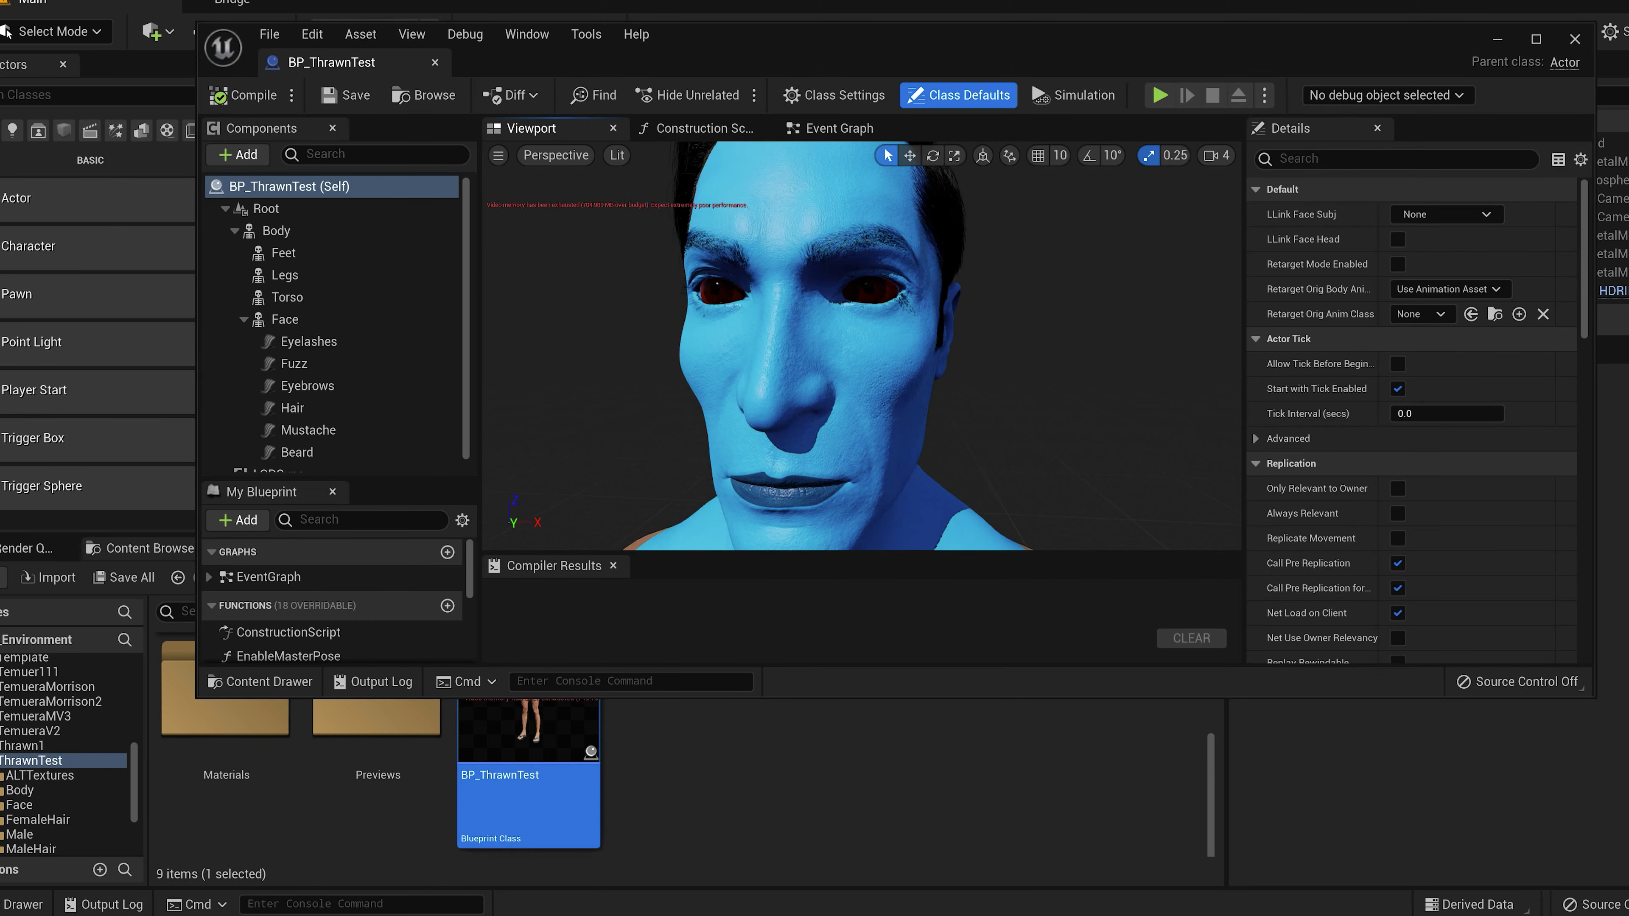
pyautogui.moveTo(860, 347)
pyautogui.mouseDown()
pyautogui.moveTo(789, 350)
pyautogui.moveTo(865, 350)
pyautogui.mouseUp()
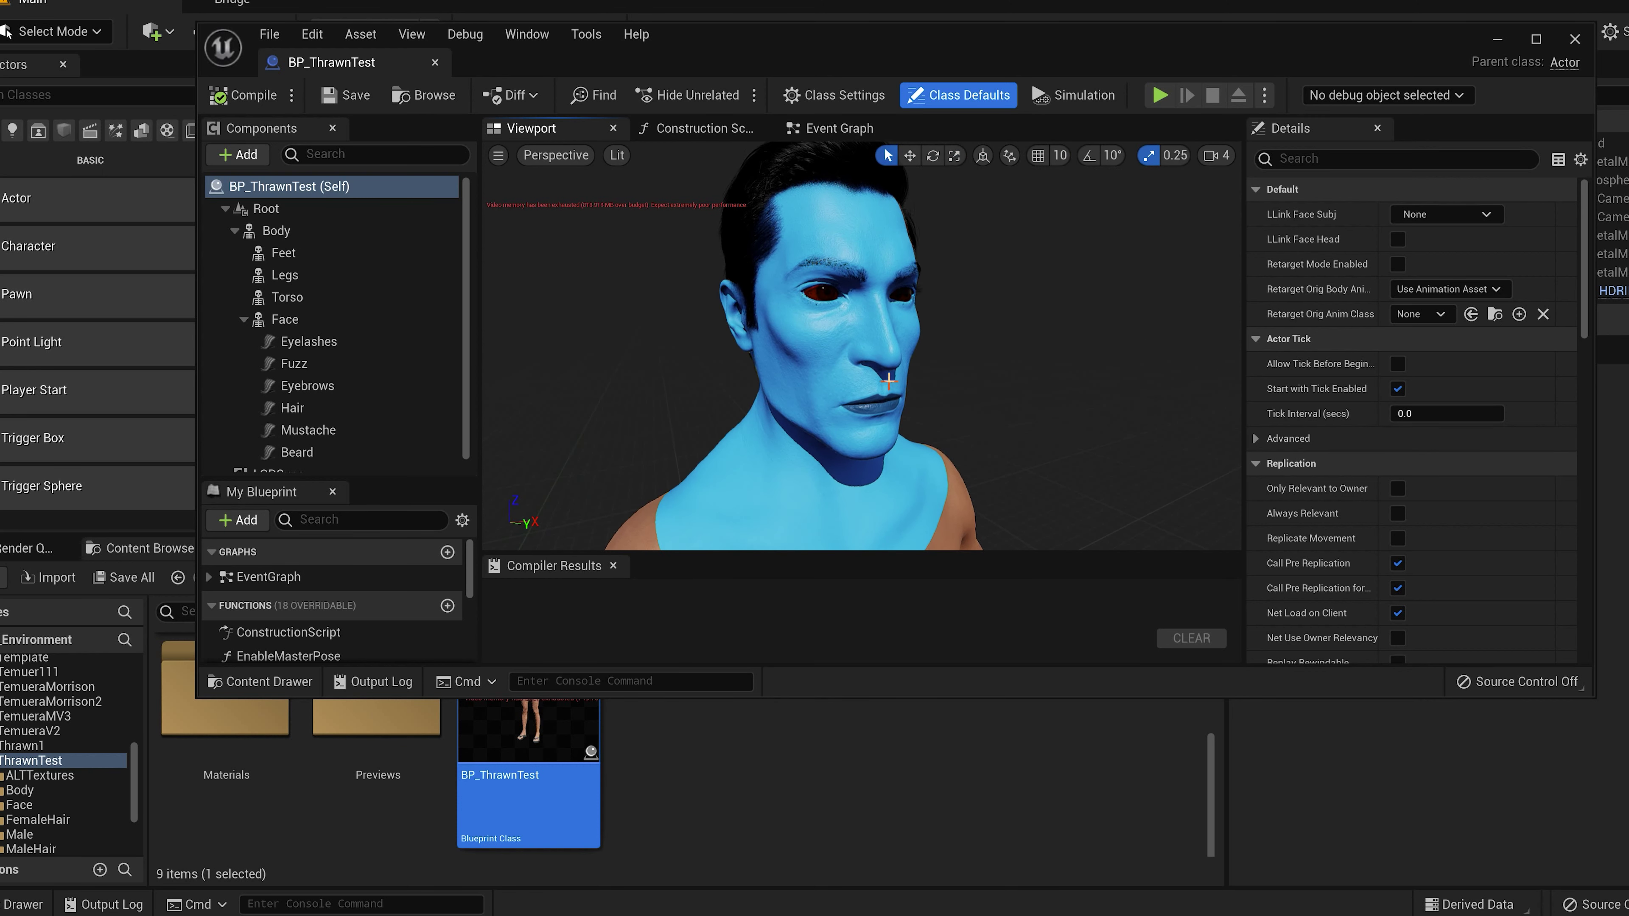
pyautogui.moveTo(1002, 369); pyautogui.dragTo(969, 410)
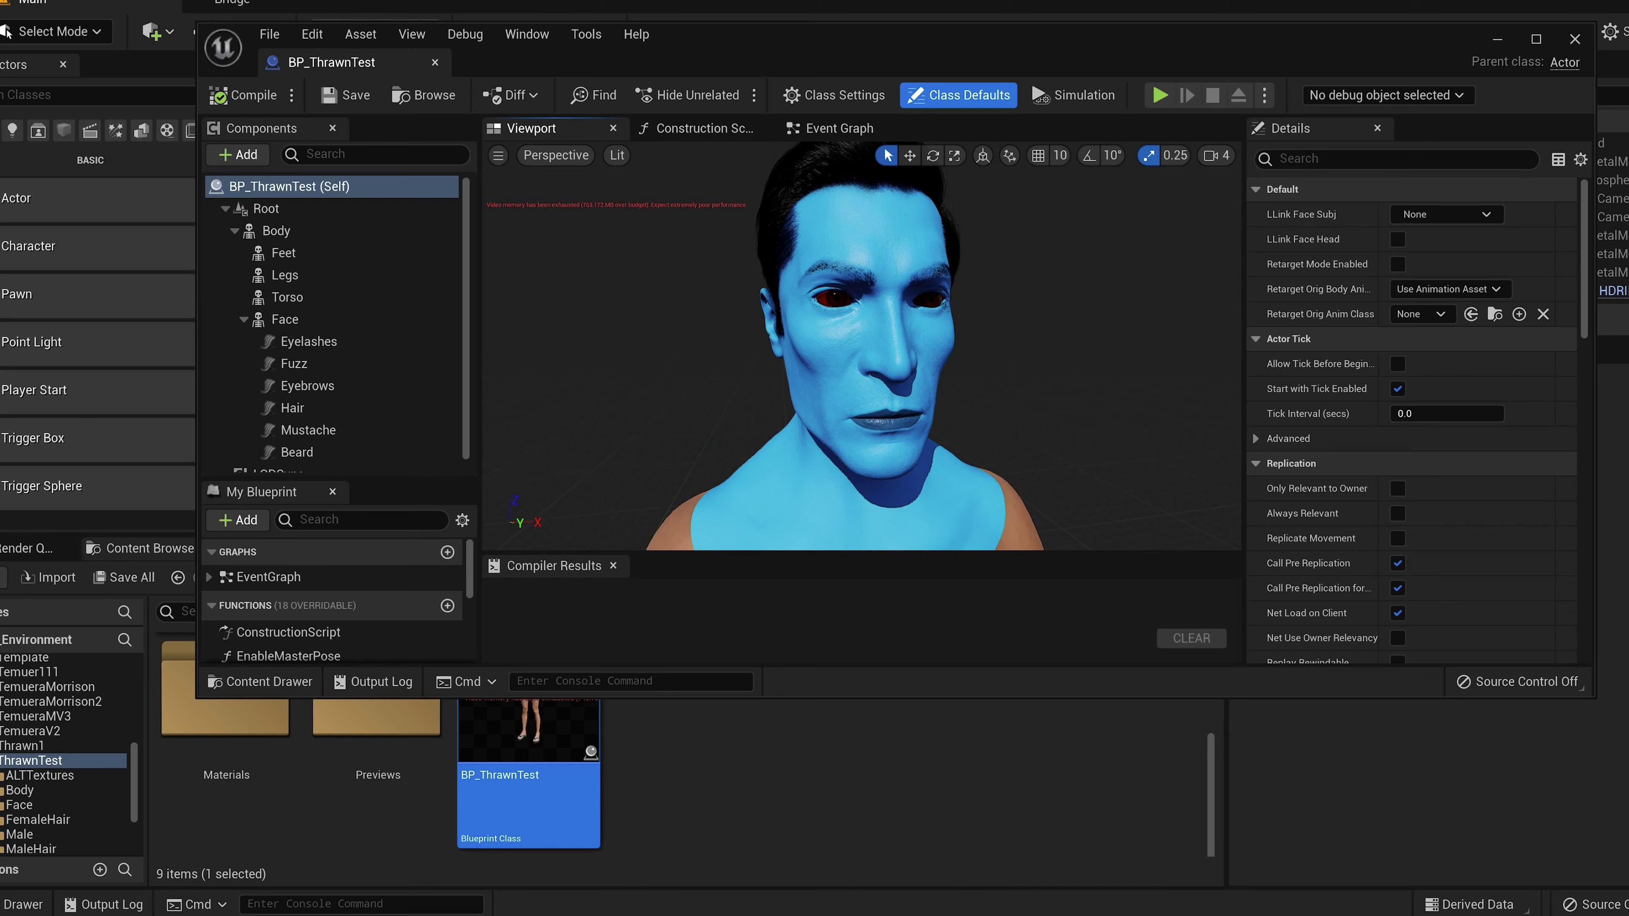
pyautogui.moveTo(810, 364)
pyautogui.mouseDown()
pyautogui.moveTo(824, 364)
pyautogui.moveTo(810, 364)
pyautogui.mouseUp()
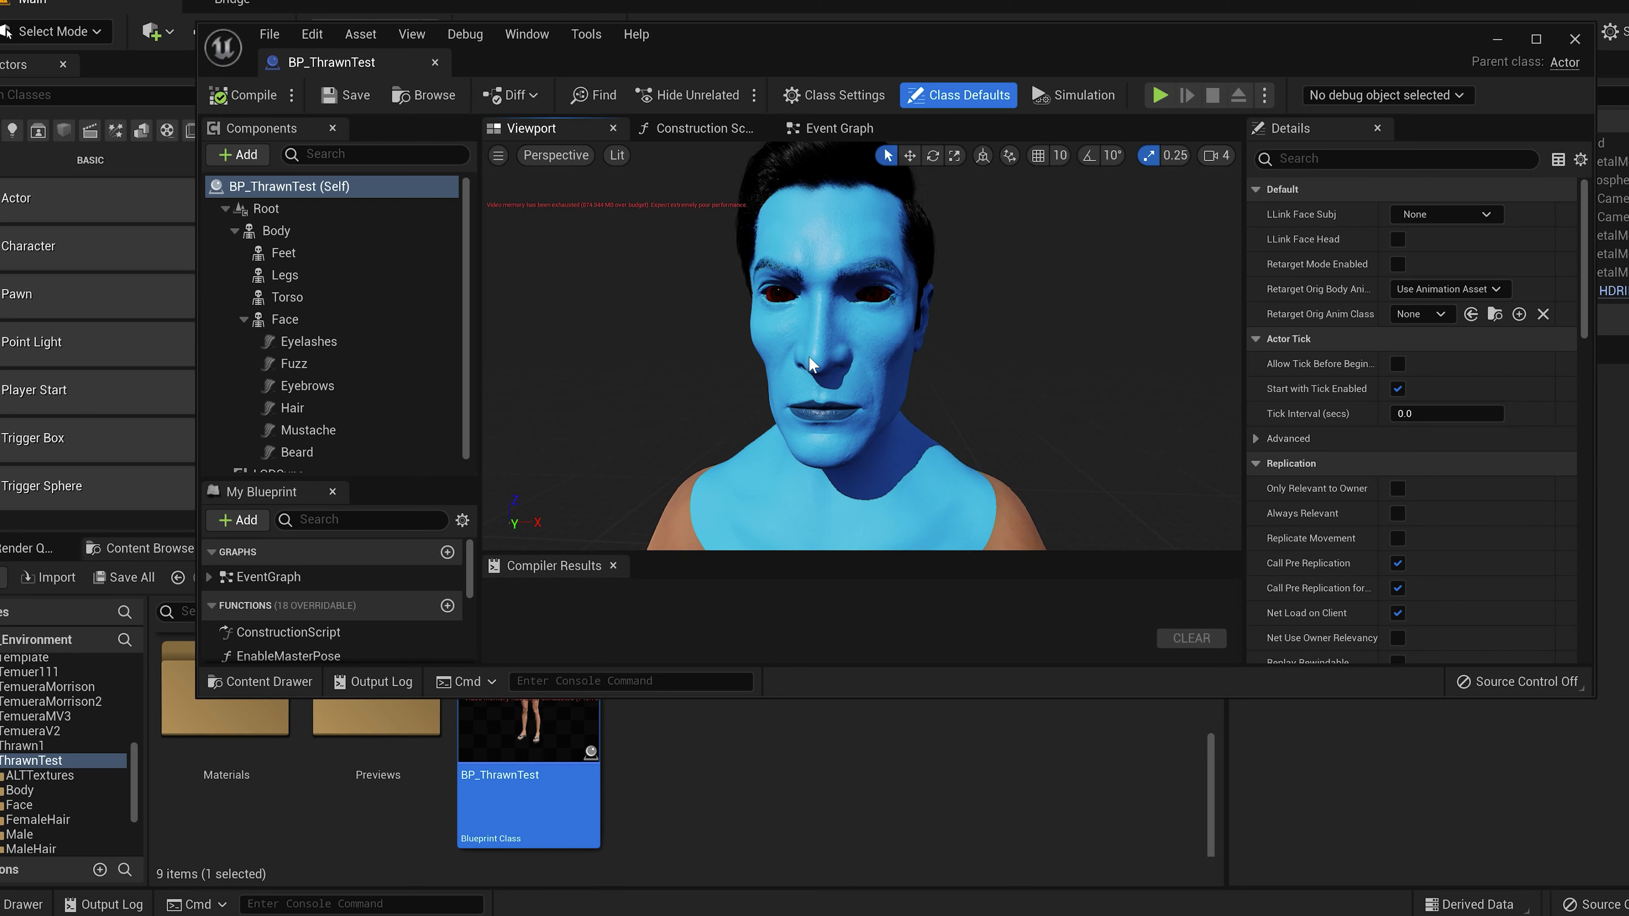
# Step: Compare Thrawn's head in the blueprint viewport between the Unlit and Lit view modes
pyautogui.click(617, 155)
pyautogui.press('Escape')
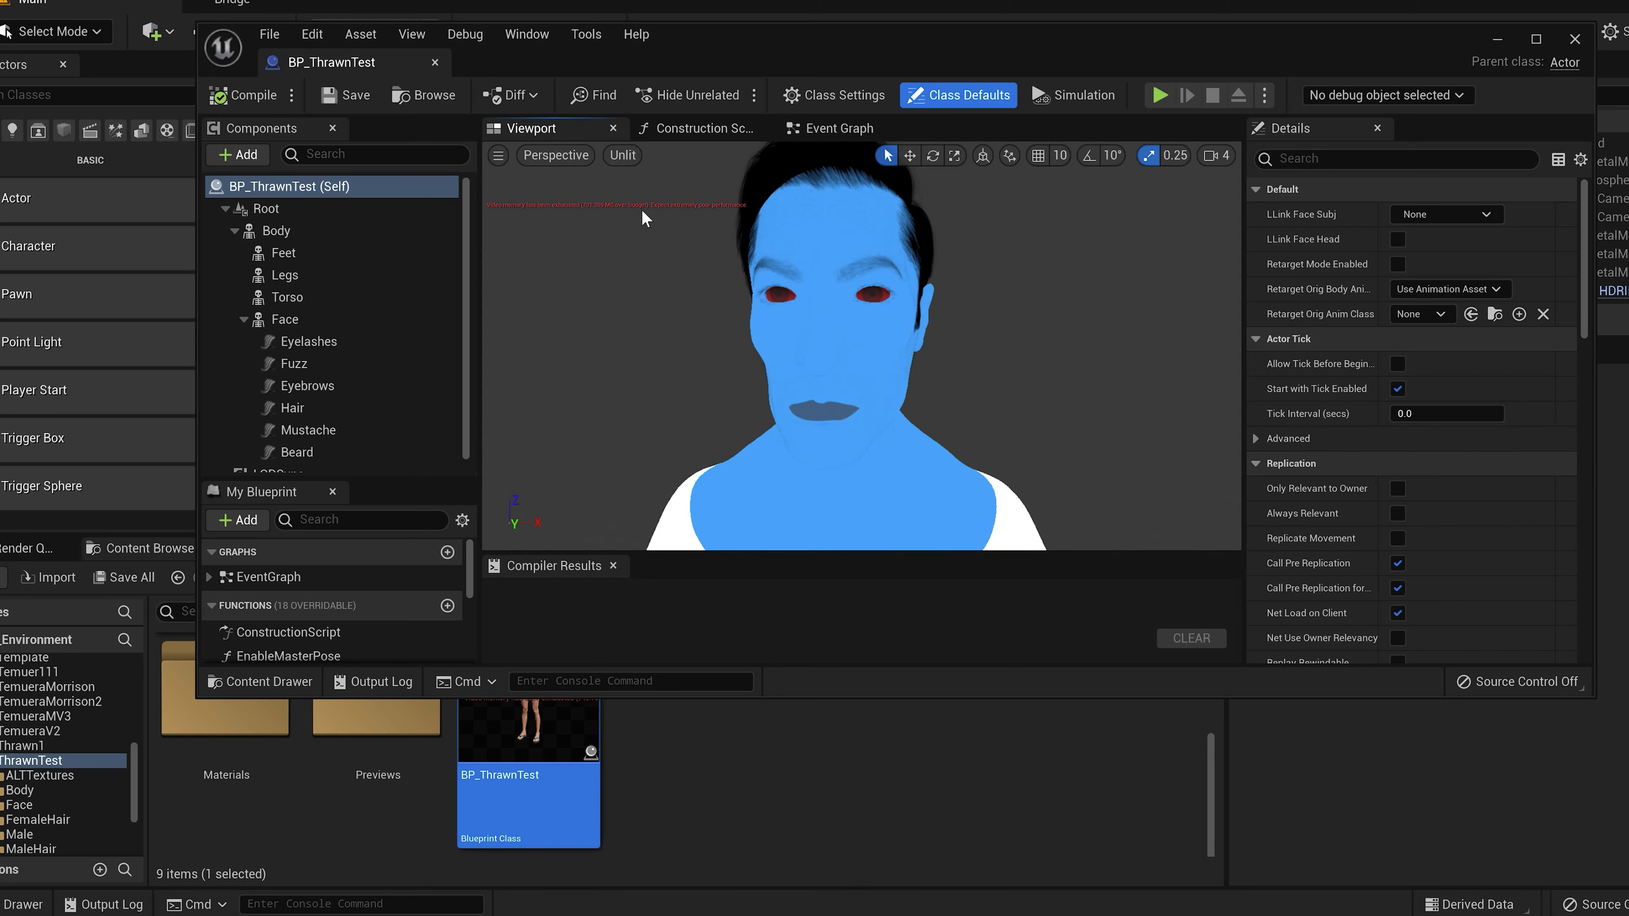
pyautogui.click(622, 156)
pyautogui.click(763, 176)
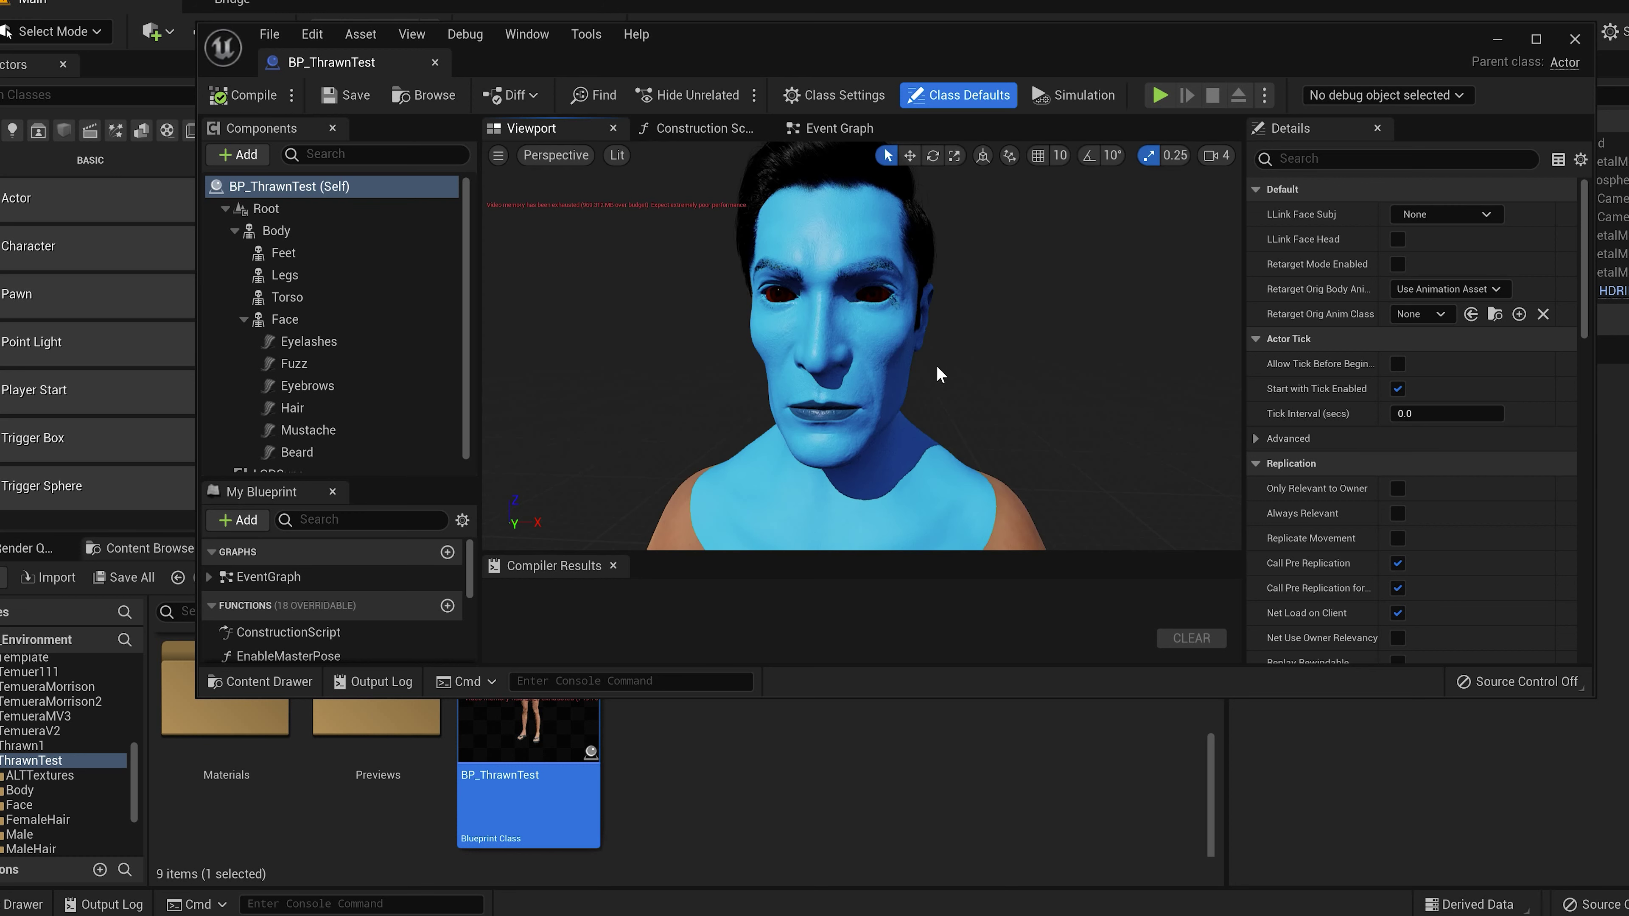
pyautogui.moveTo(861, 347); pyautogui.dragTo(785, 342, button='right')
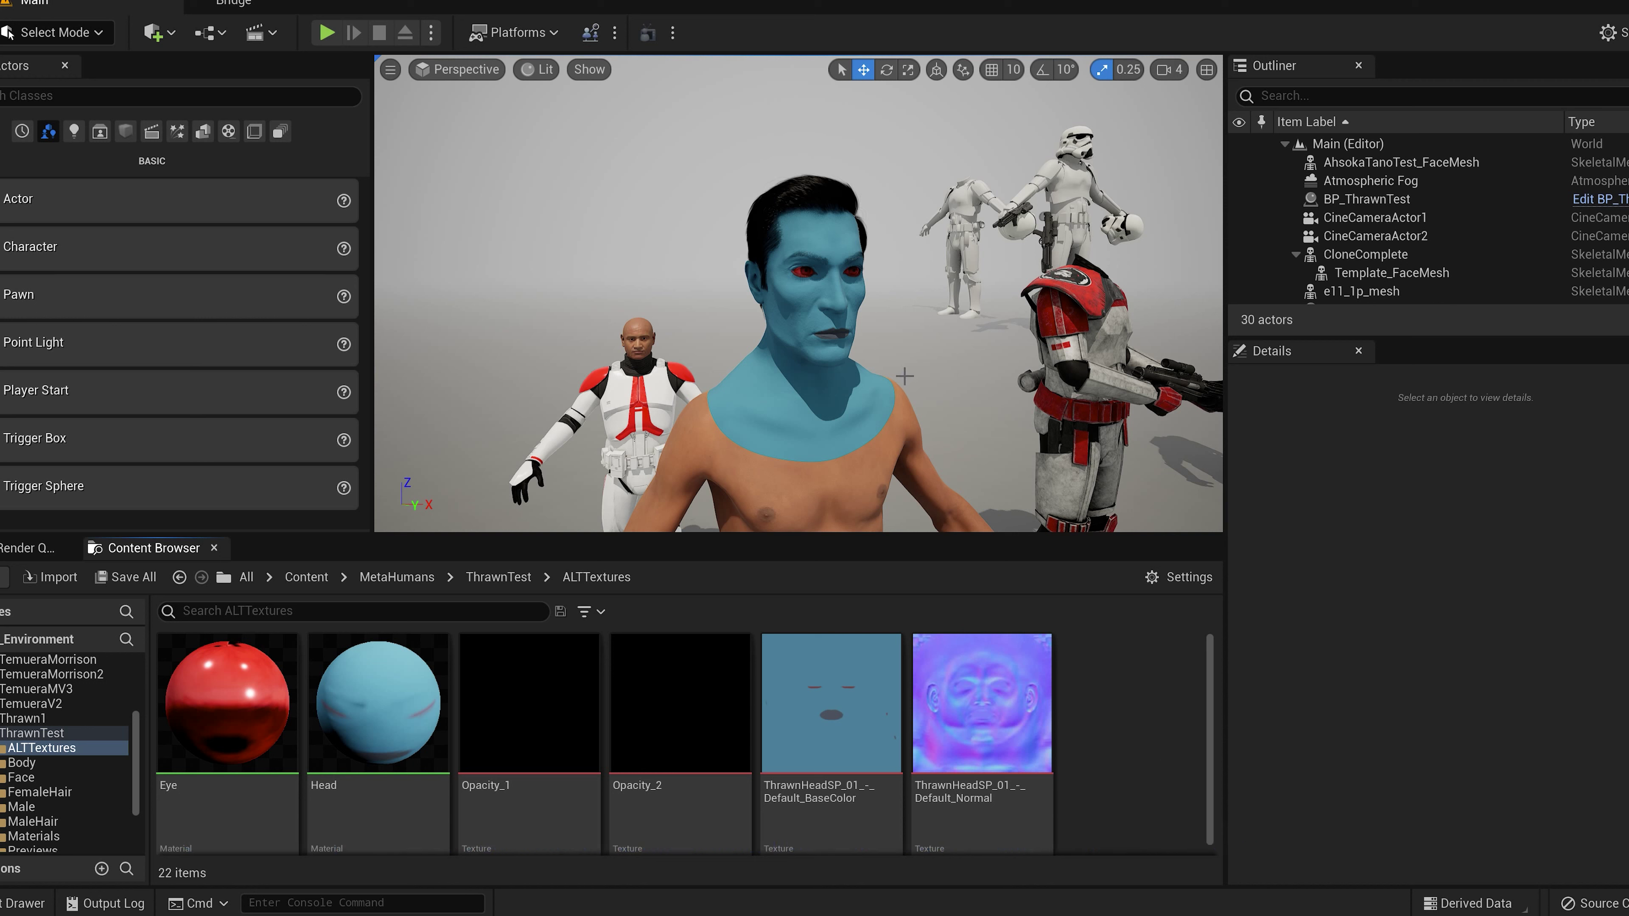
# Step: Examine the Thrawn MetaHuman's head, skin and eyes in the level from several angles and distances
pyautogui.moveTo(905, 376)
pyautogui.mouseDown()
pyautogui.moveTo(987, 398)
pyautogui.moveTo(911, 436)
pyautogui.moveTo(907, 331)
pyautogui.moveTo(901, 376)
pyautogui.mouseUp()
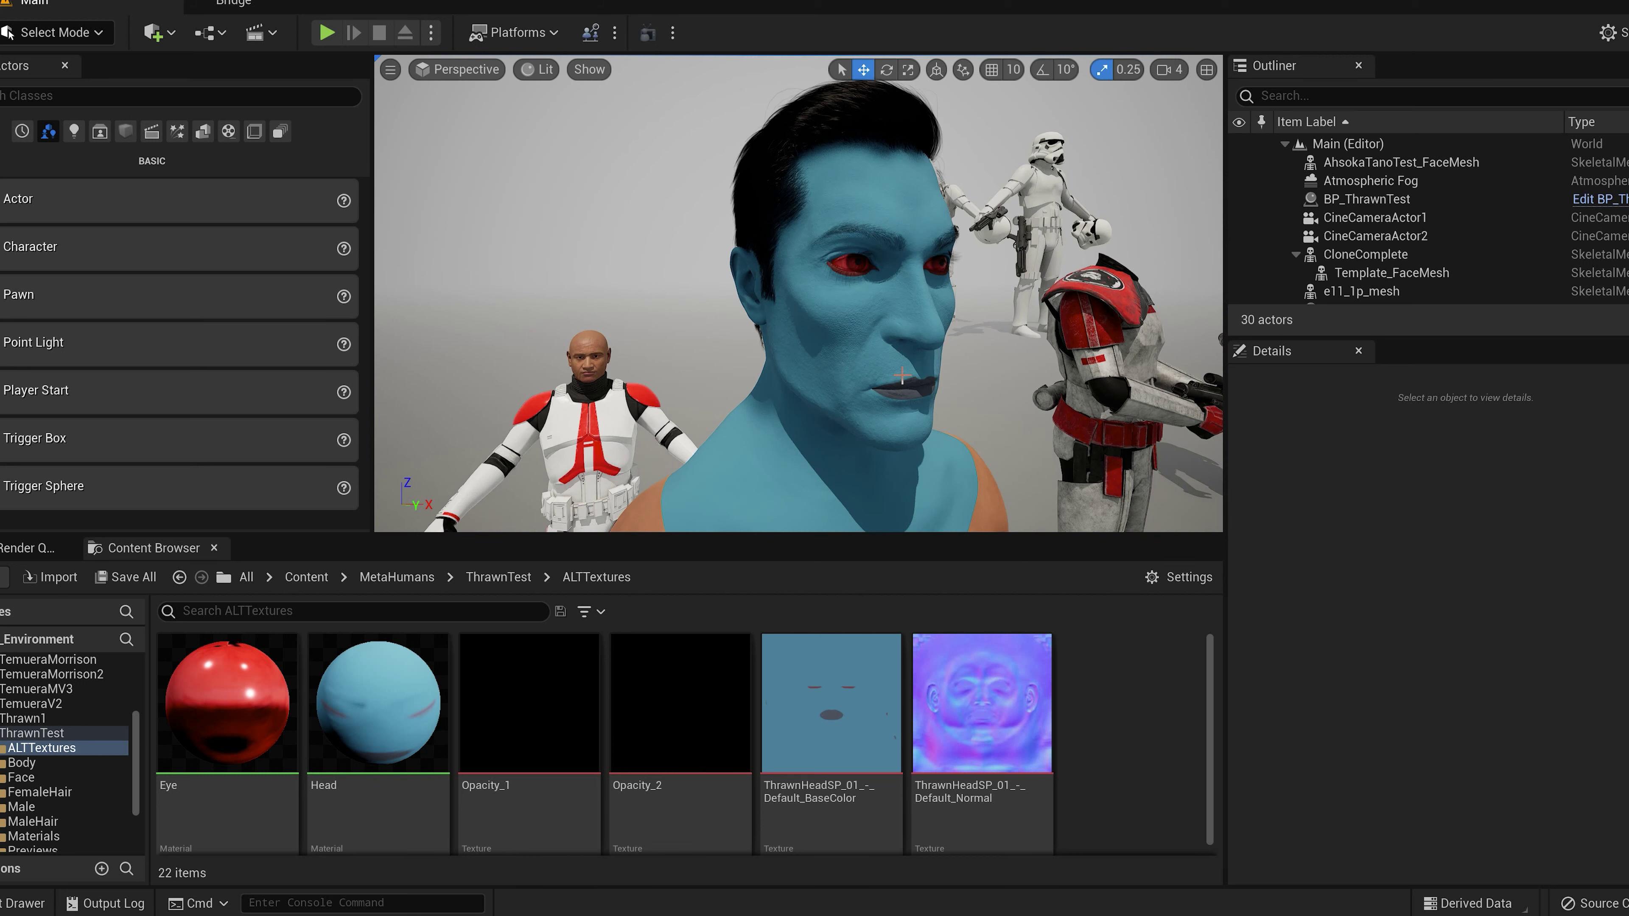
pyautogui.moveTo(978, 374); pyautogui.dragTo(987, 372)
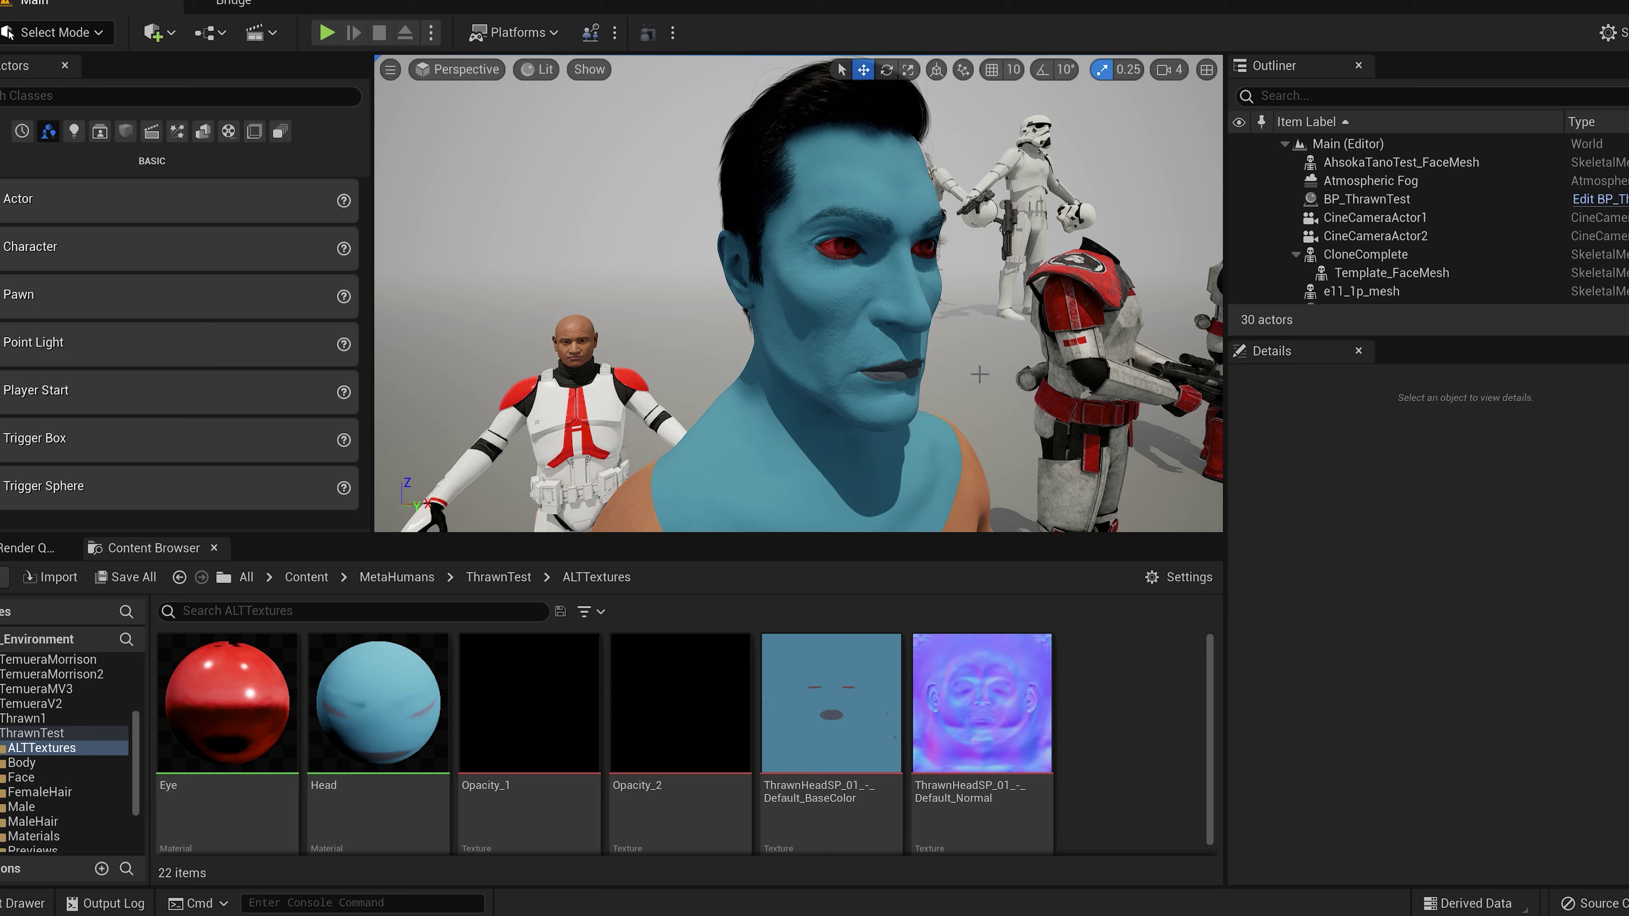
pyautogui.keyDown('alt'); pyautogui.moveTo(979, 374); pyautogui.dragTo(951, 394); pyautogui.keyUp('alt')
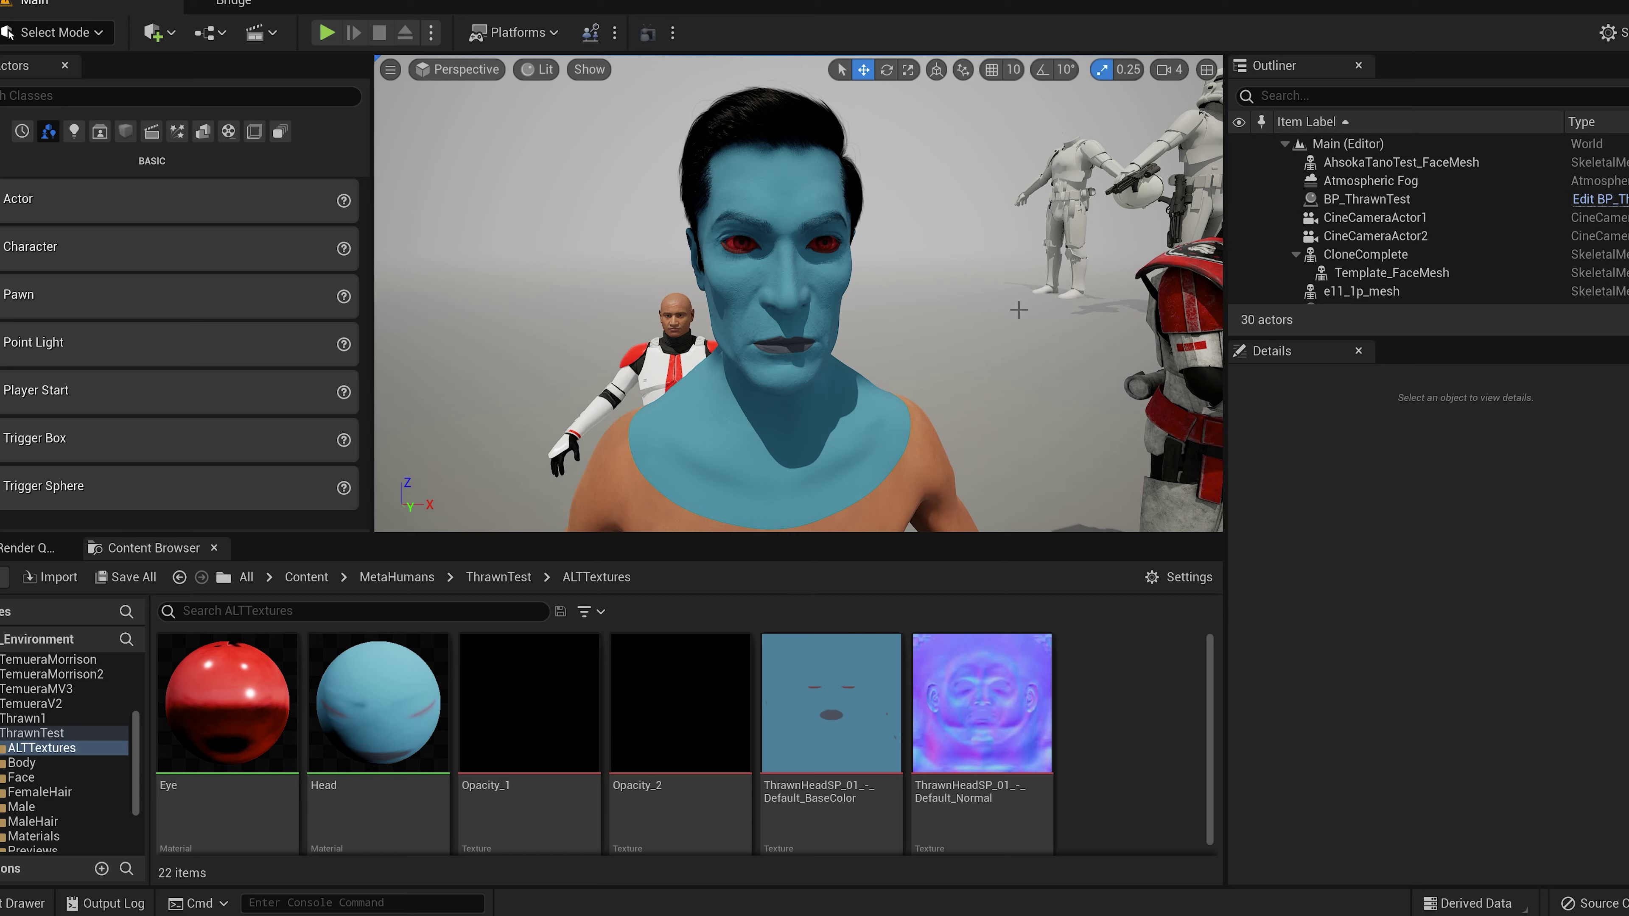
pyautogui.moveTo(1018, 310); pyautogui.dragTo(928, 310)
pyautogui.moveTo(927, 309); pyautogui.dragTo(915, 317, button='right')
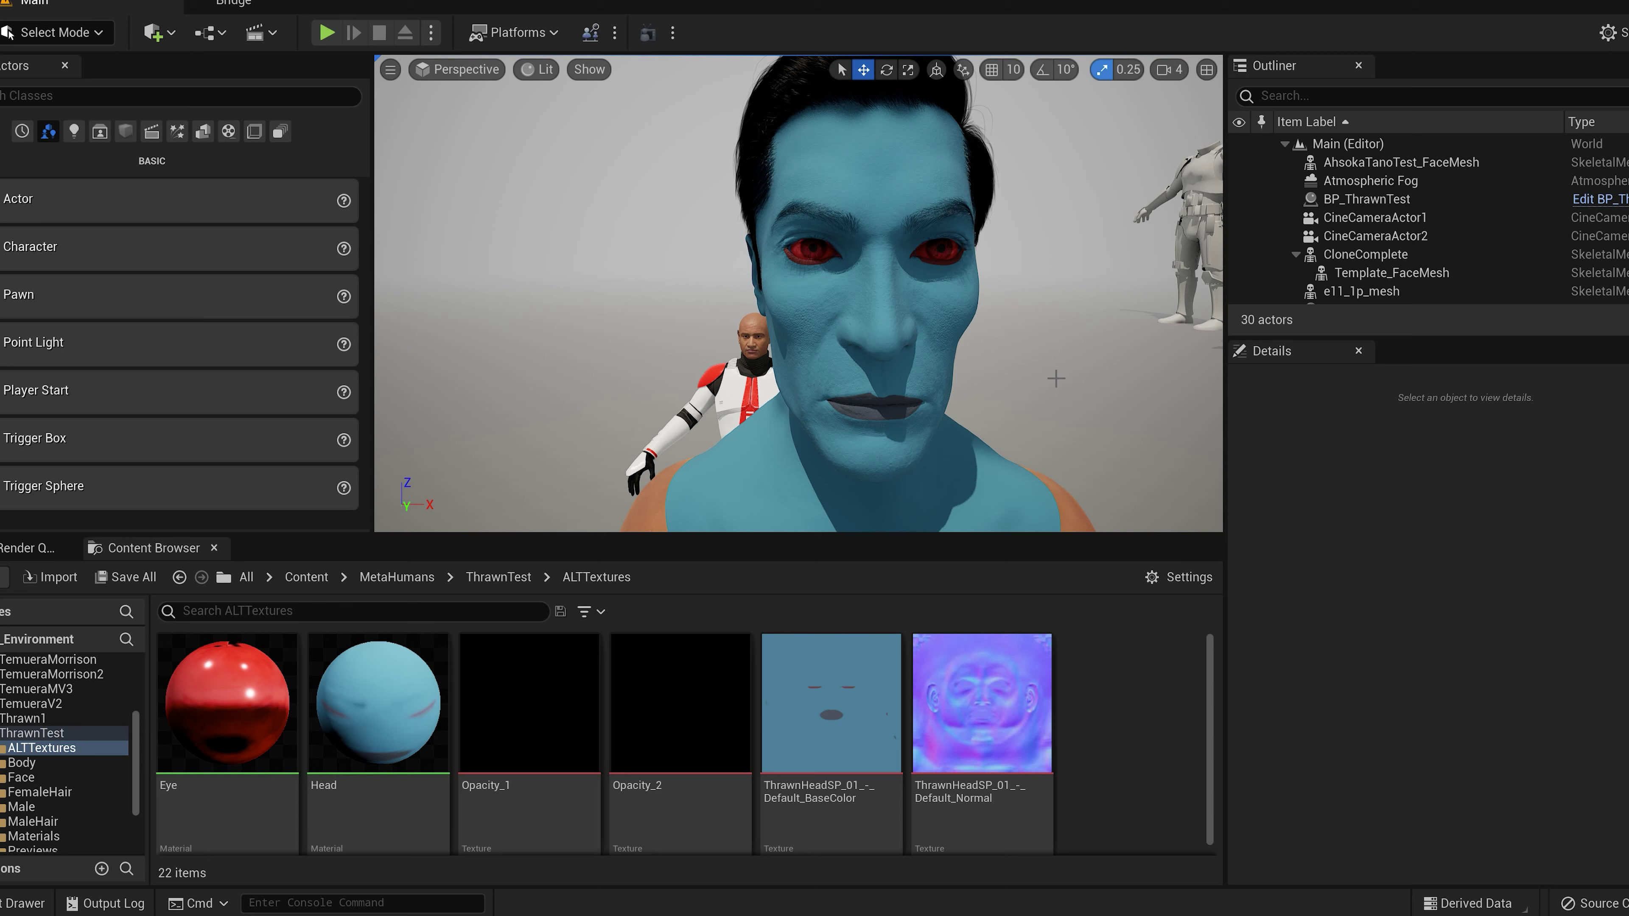
pyautogui.moveTo(1047, 378); pyautogui.dragTo(945, 379, button='right')
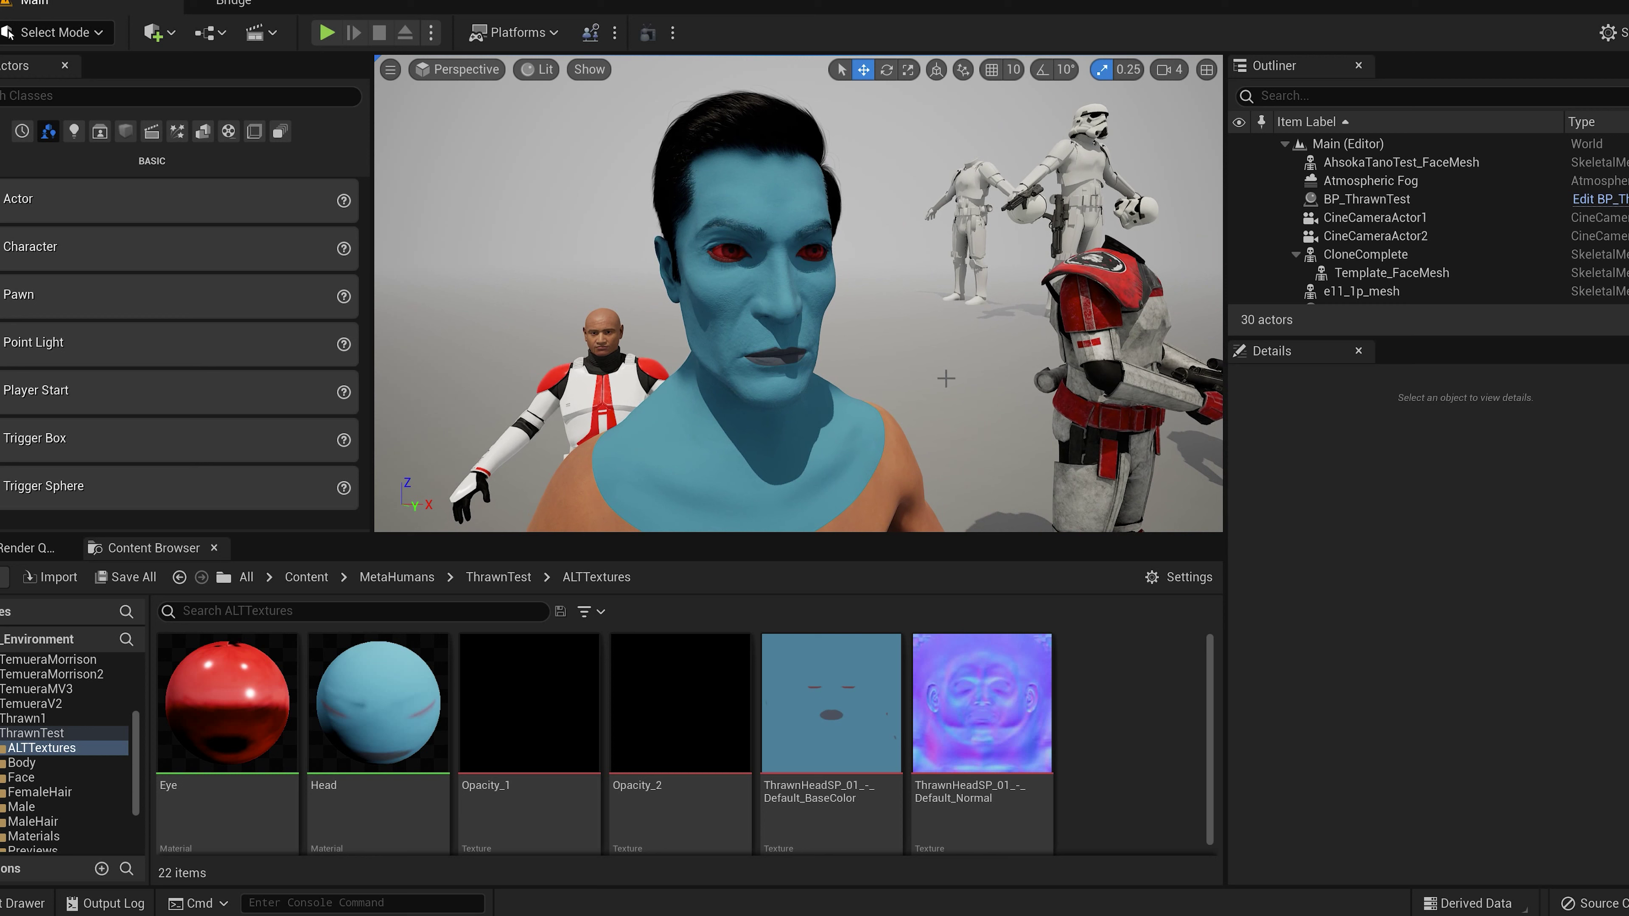